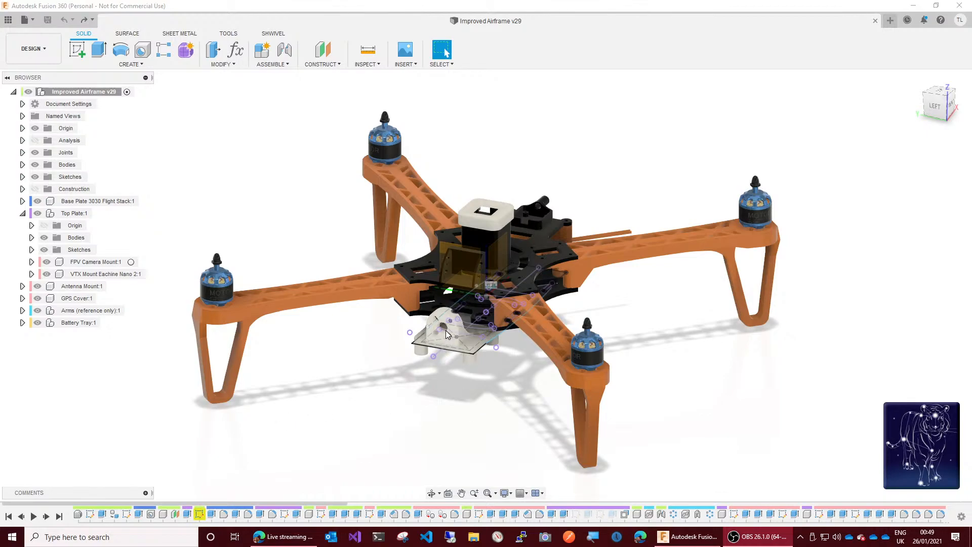
Step: Examine the battery tray beneath the airframe from the front, from below and from slightly above
scroll(466, 326, "up", 5)
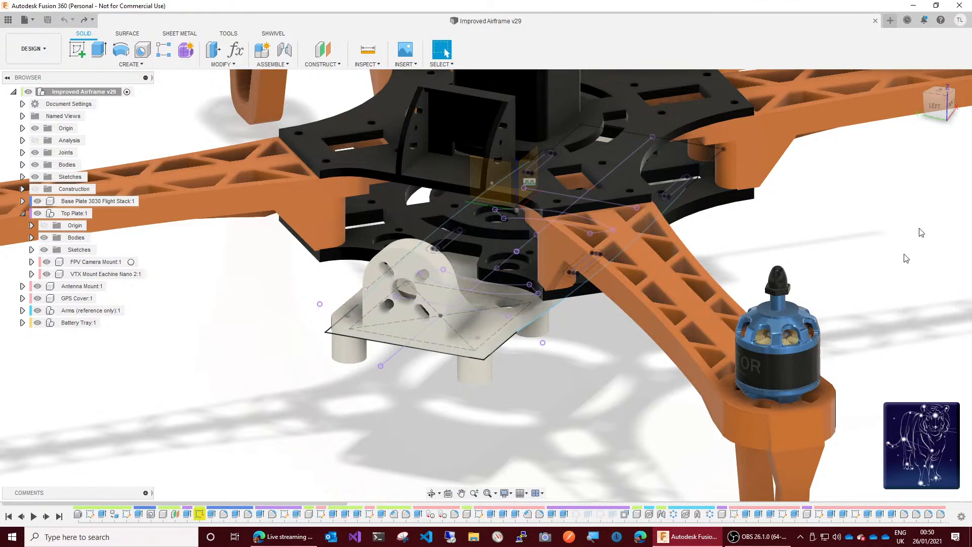
left_click_drag(945, 115, 872, 100)
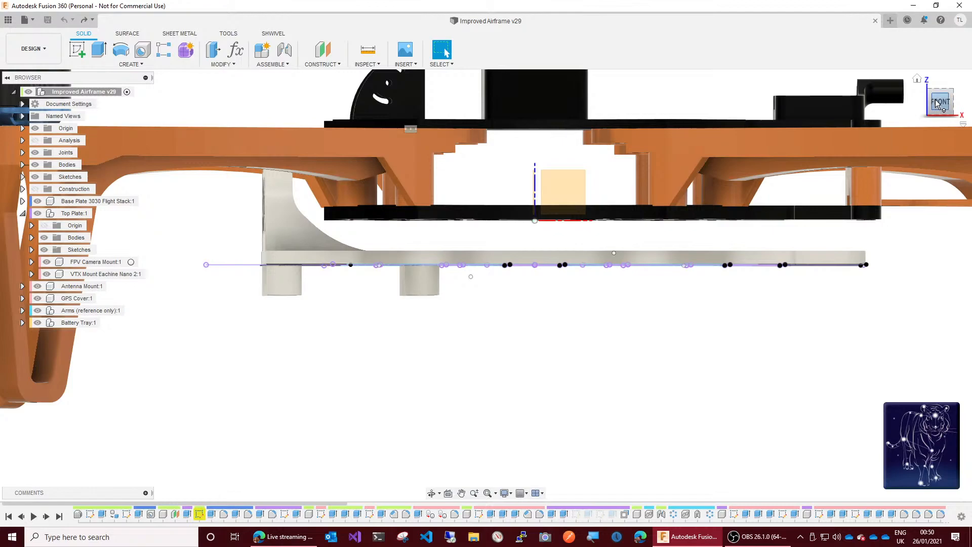
mouse_move(935, 104)
left_mouse_down()
mouse_move(936, 46)
mouse_move(935, 68)
left_mouse_up()
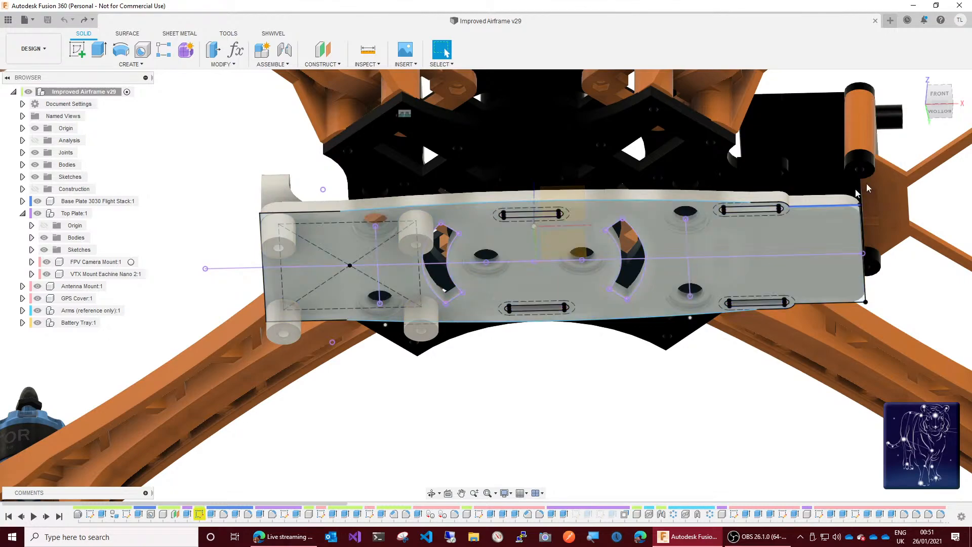
left_click_drag(941, 96, 940, 123)
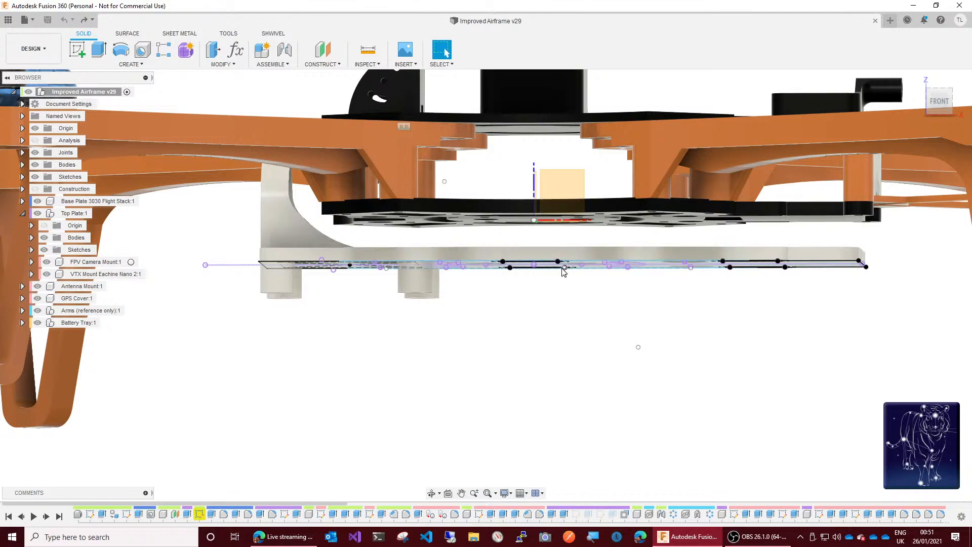
left_click_drag(940, 100, 938, 81)
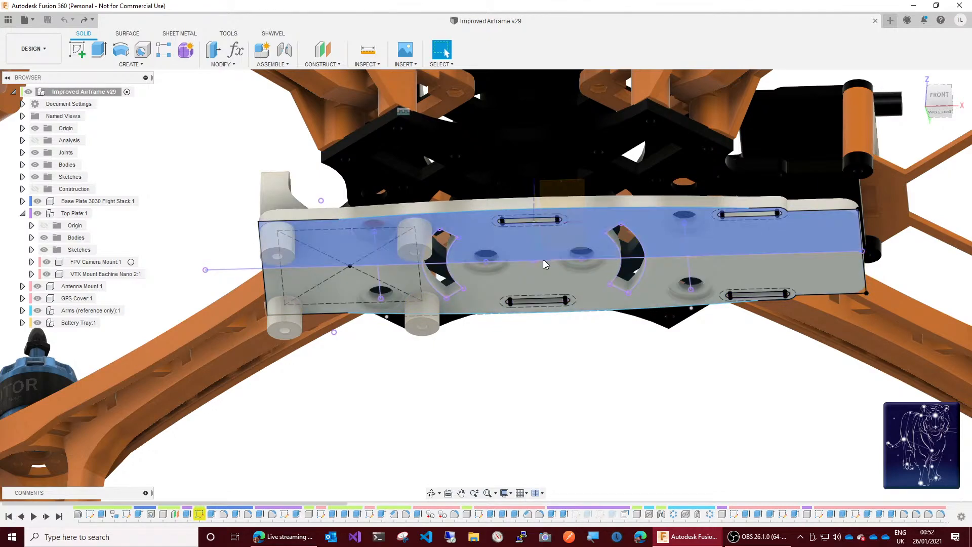
left_click_drag(937, 100, 934, 137)
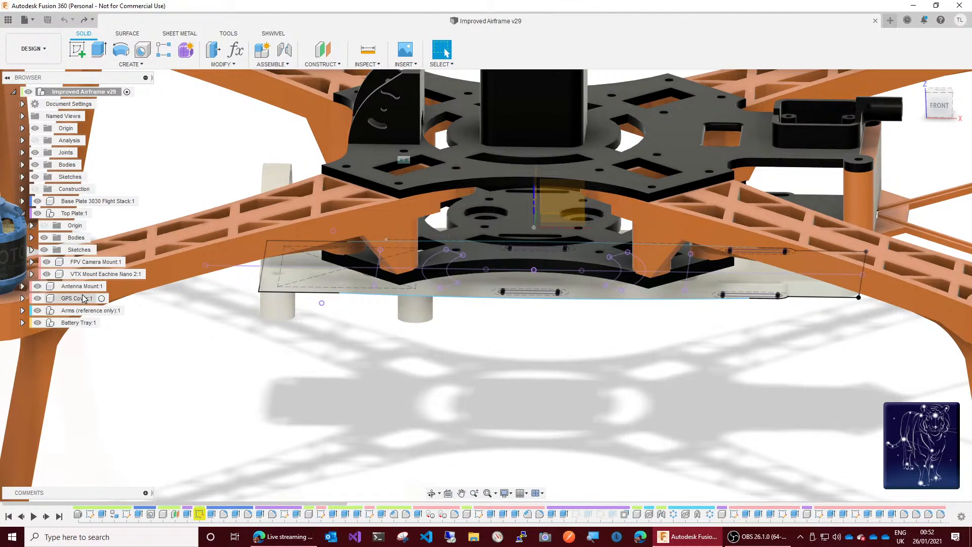
Step: Hide the Top Plate, Antenna Mount, GPS Cover, Arms and Battery Tray components so only the base plate stays visible
left_click(41, 215)
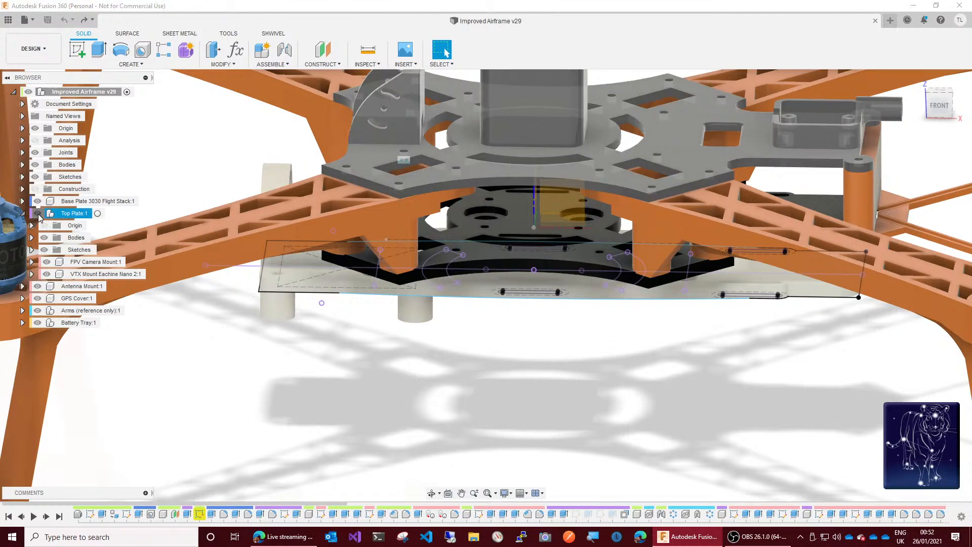
left_click(40, 217)
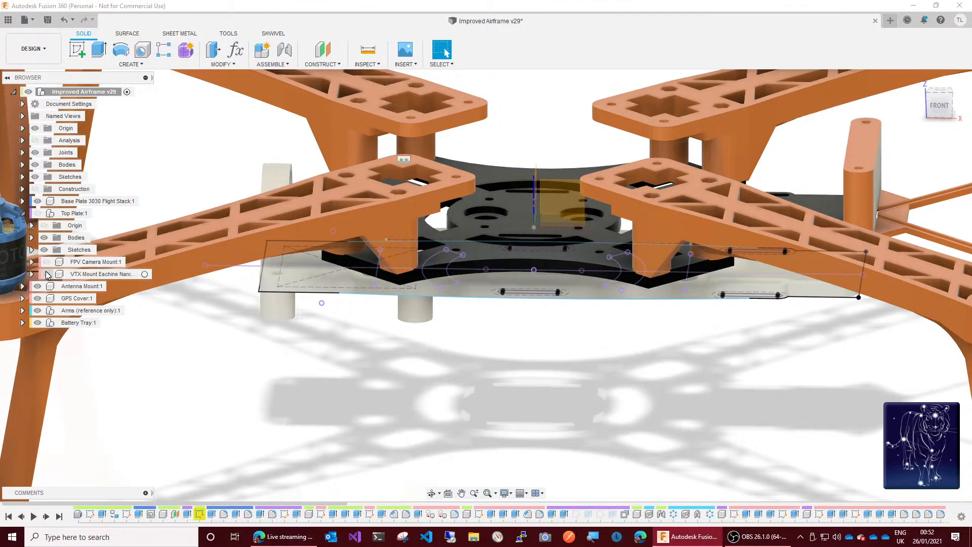
left_click(37, 287)
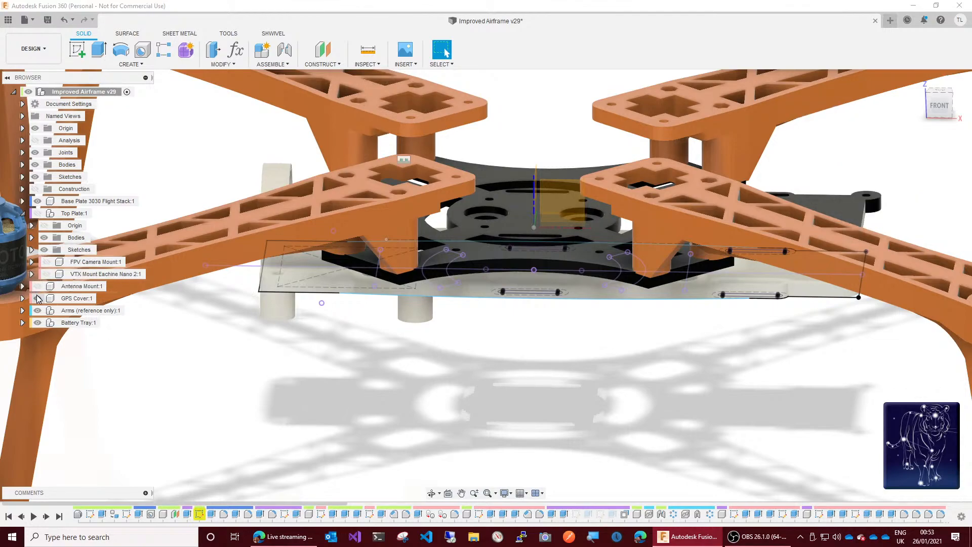
left_click(37, 298)
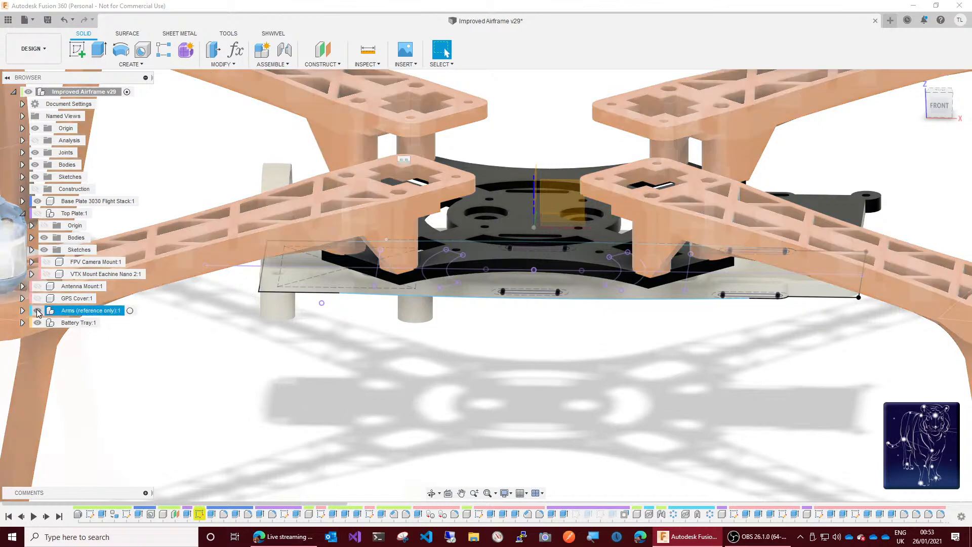
left_click(38, 311)
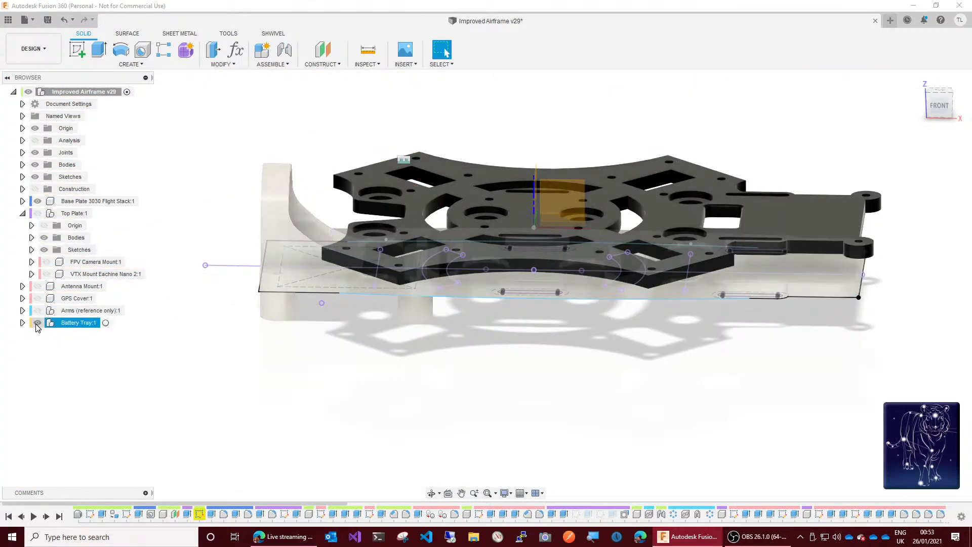
left_click(38, 323)
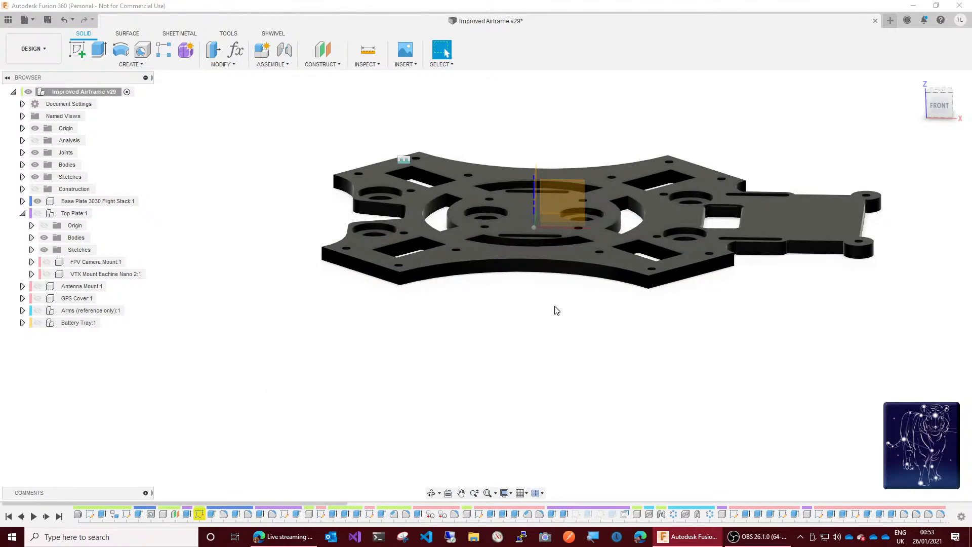
Step: Viewing from the top, hide the Base Plate 3030 Flight Stack's bodies and show the root-level Footprint sketch
left_click(940, 91)
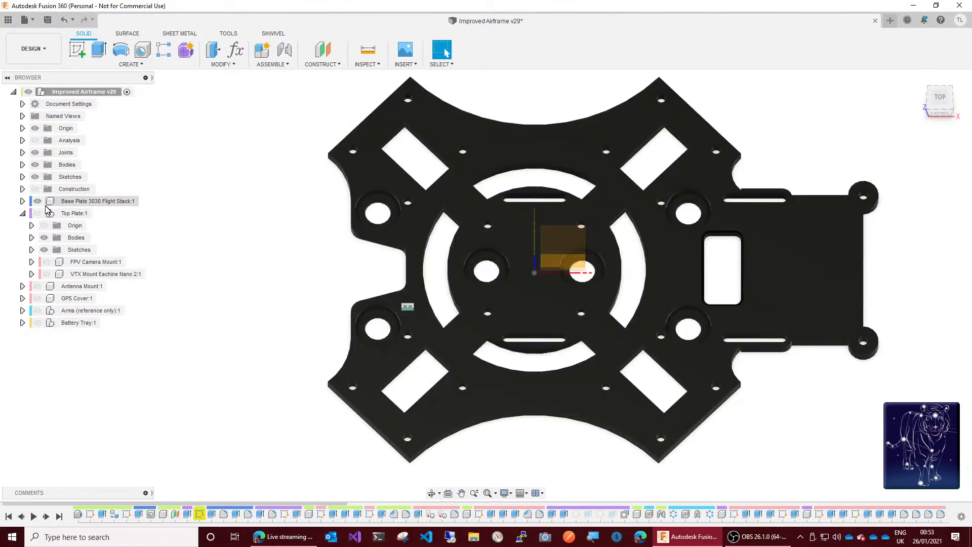
left_click(23, 201)
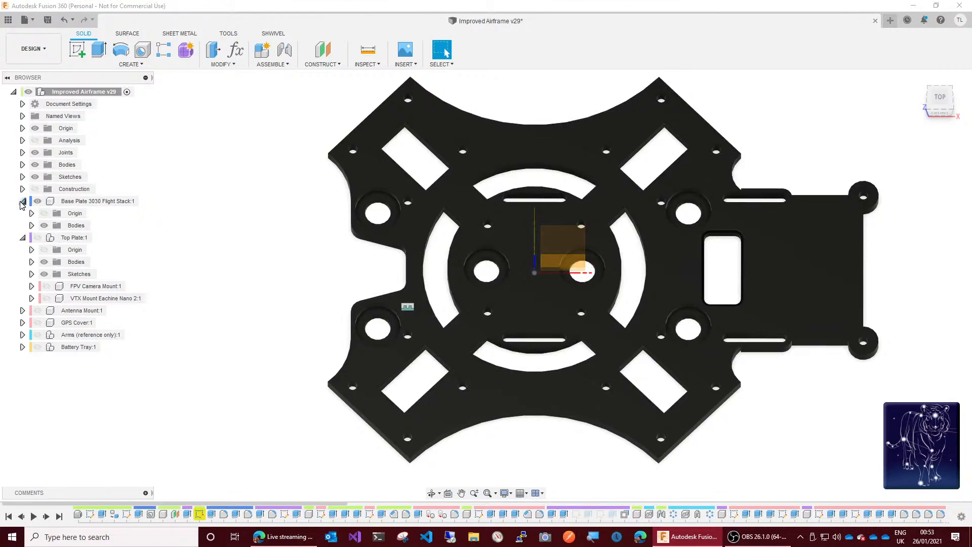
left_click(44, 225)
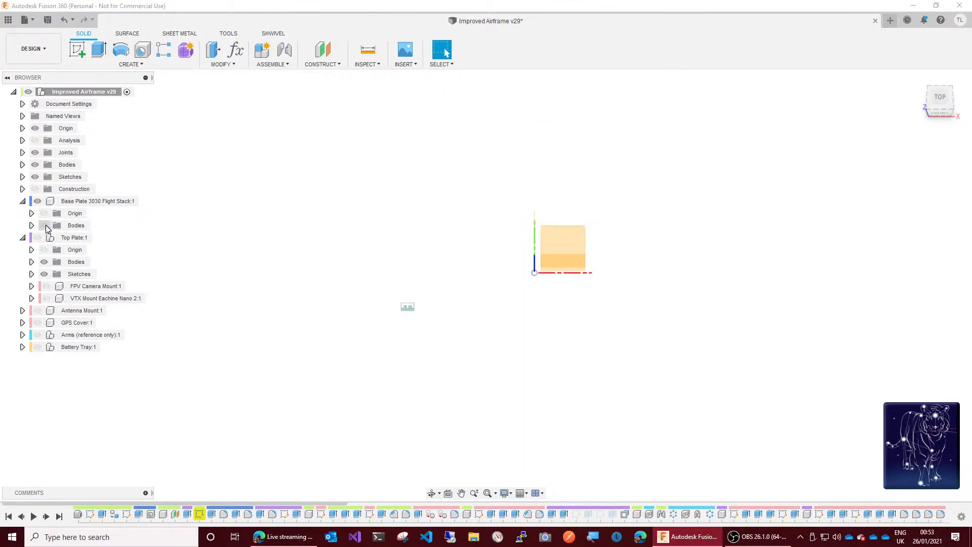
left_click(22, 176)
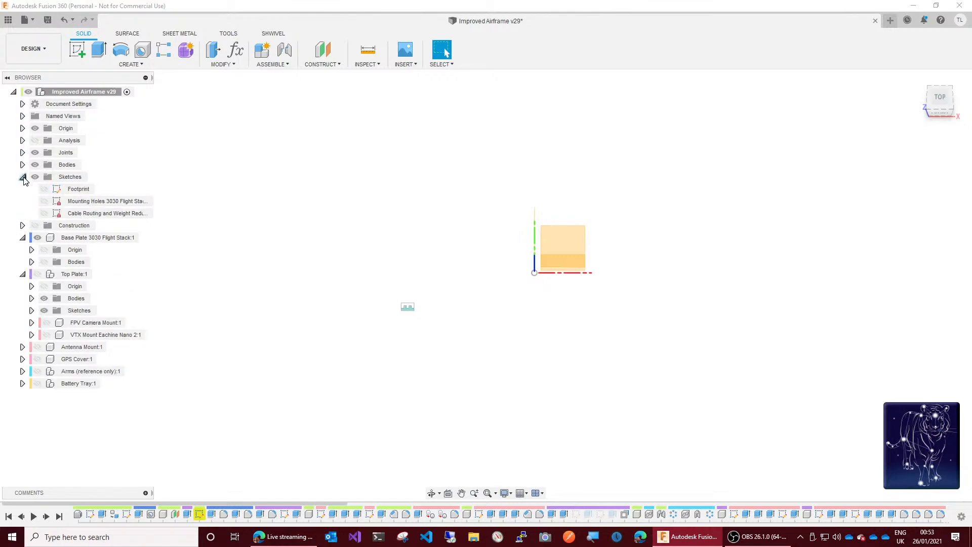
left_click(45, 188)
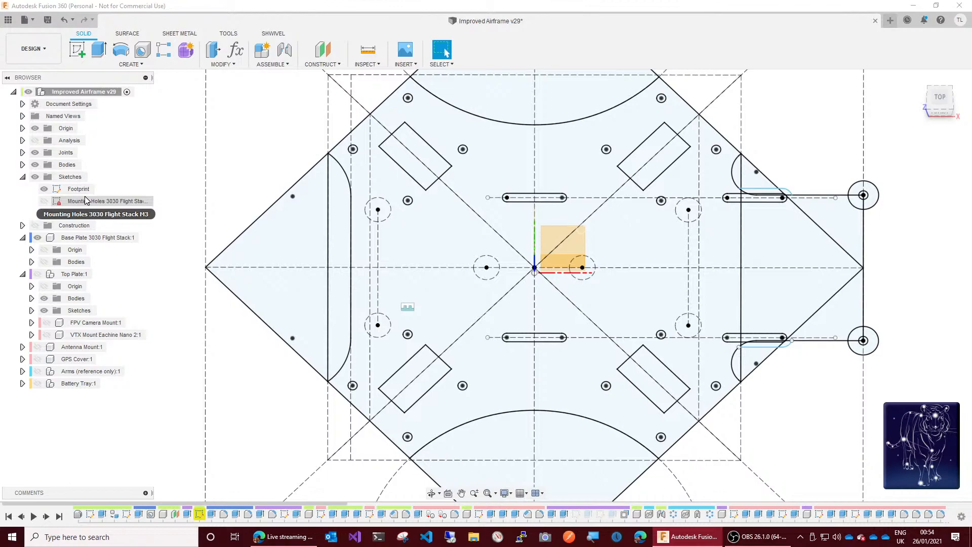
Step: Show the Top Plate component with the Footprint sketch, compare the two from the front, and hide the component again
left_click(48, 299)
left_click(44, 299)
left_click(38, 274)
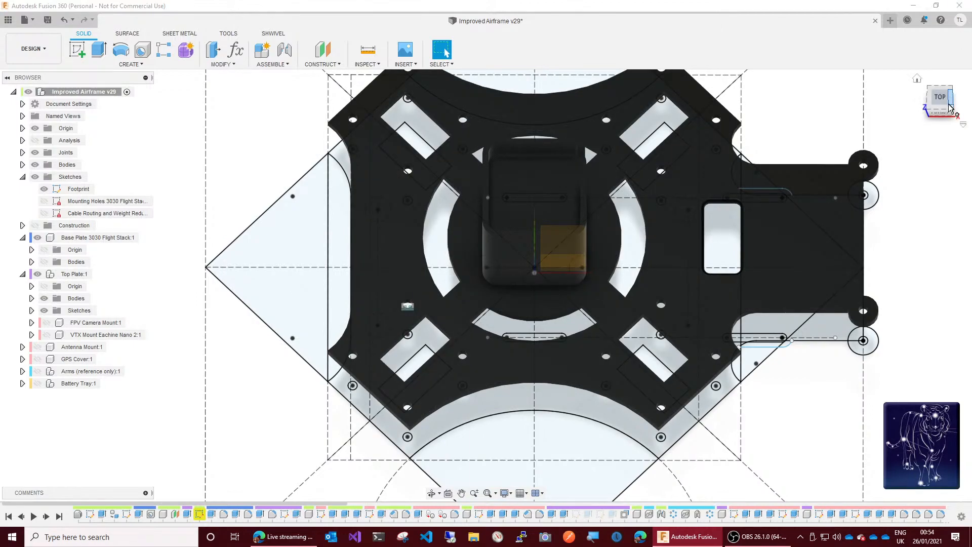
left_click_drag(949, 114, 947, 62)
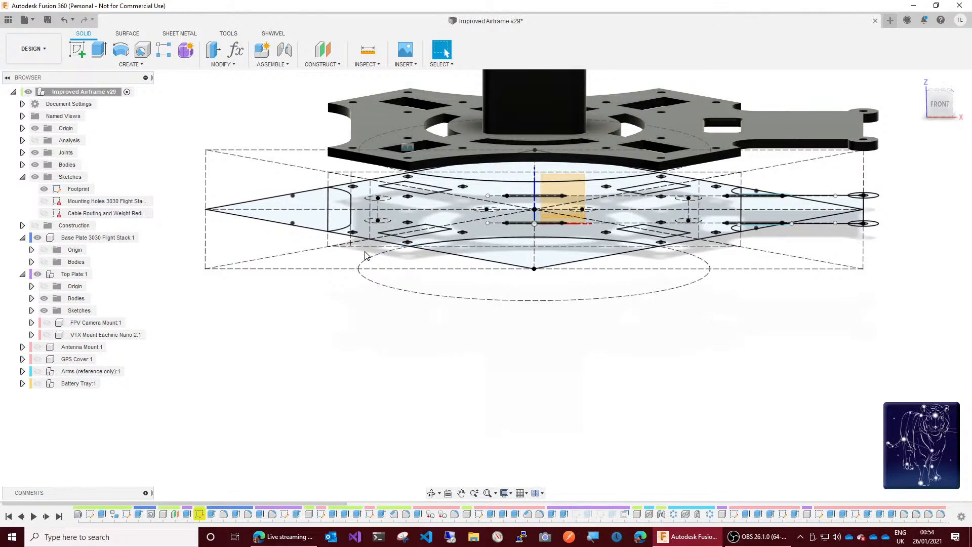
left_click(37, 274)
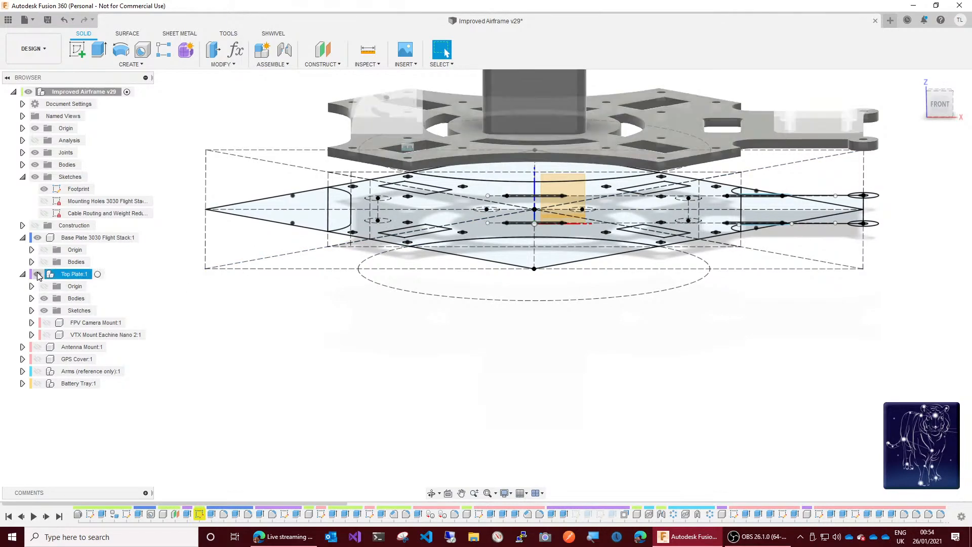
Step: Show the base plate's bodies against the Footprint sketch, and after comparing them hide the Base Plate 3030 Flight Stack component
left_click(22, 275)
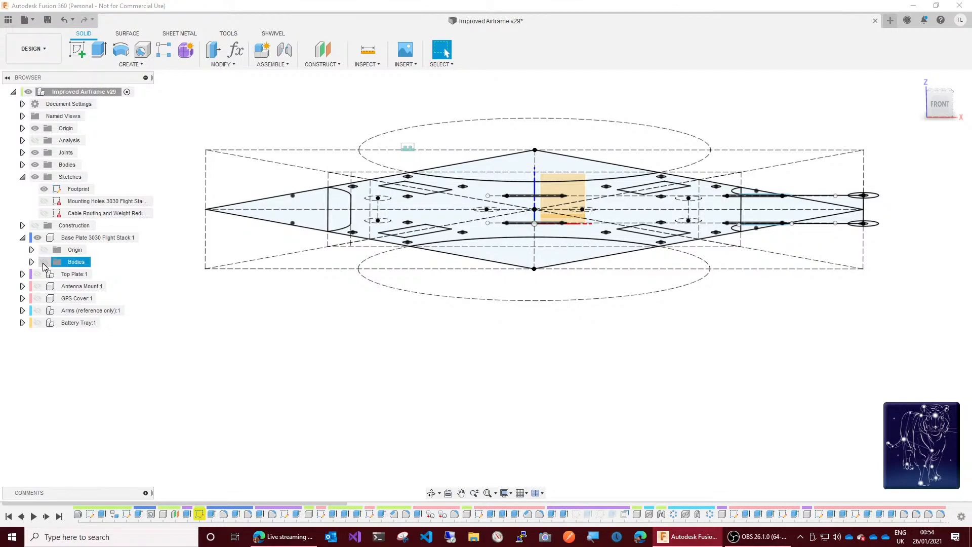
left_click(44, 263)
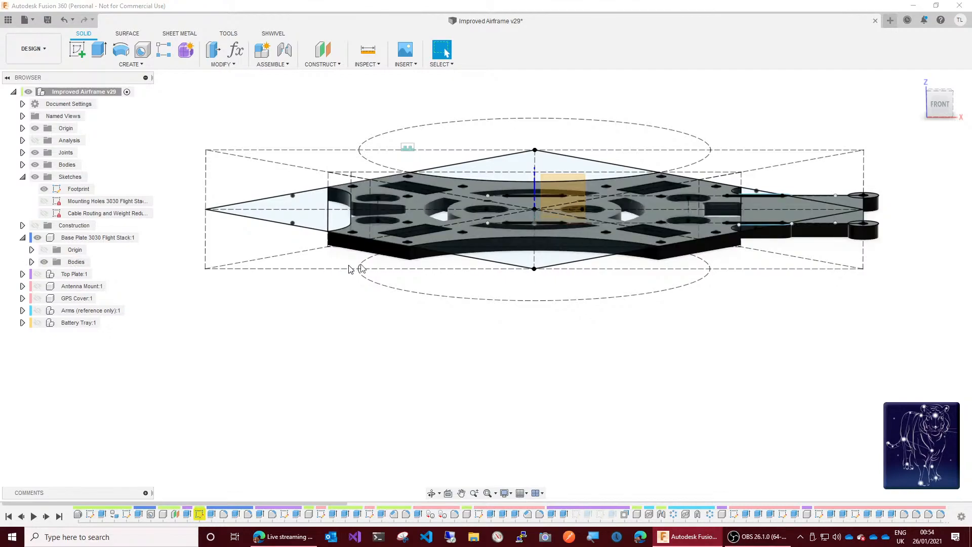
mouse_move(938, 102)
left_mouse_down()
mouse_move(967, 104)
mouse_move(947, 106)
left_mouse_up()
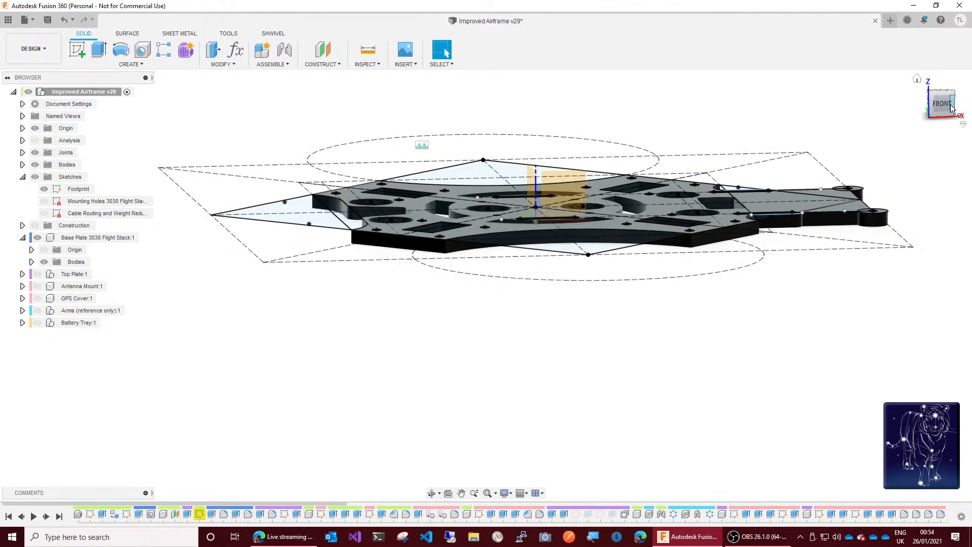
left_click(43, 251)
left_click(37, 242)
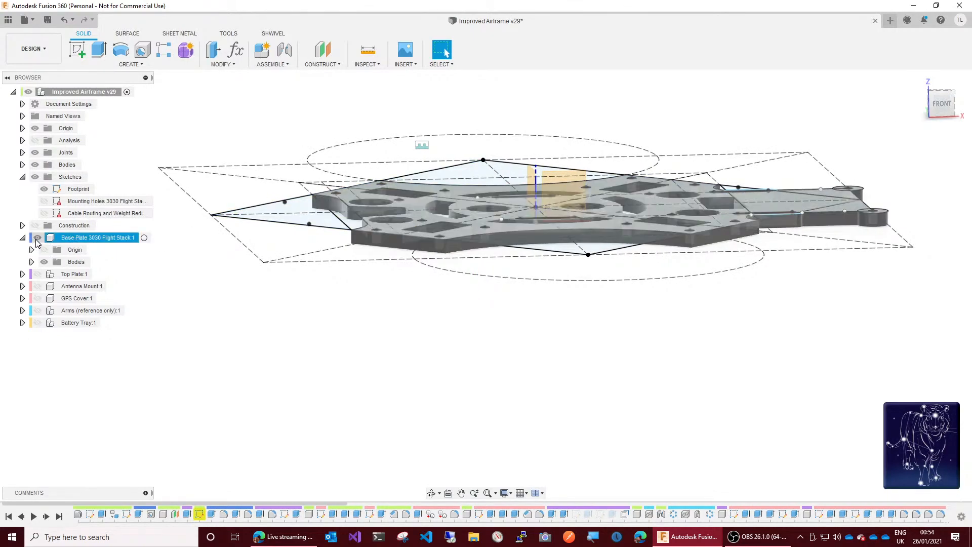
left_click(37, 240)
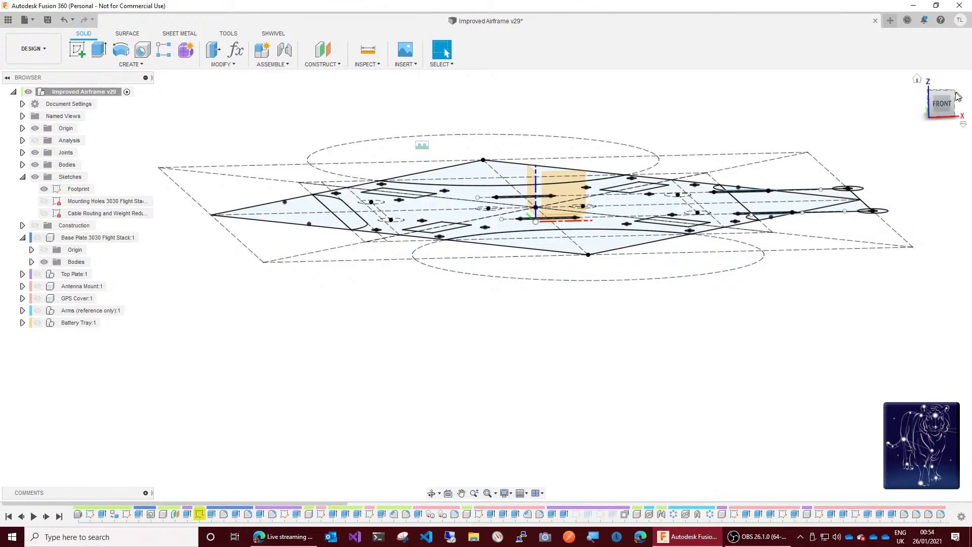
left_click_drag(950, 103, 941, 115)
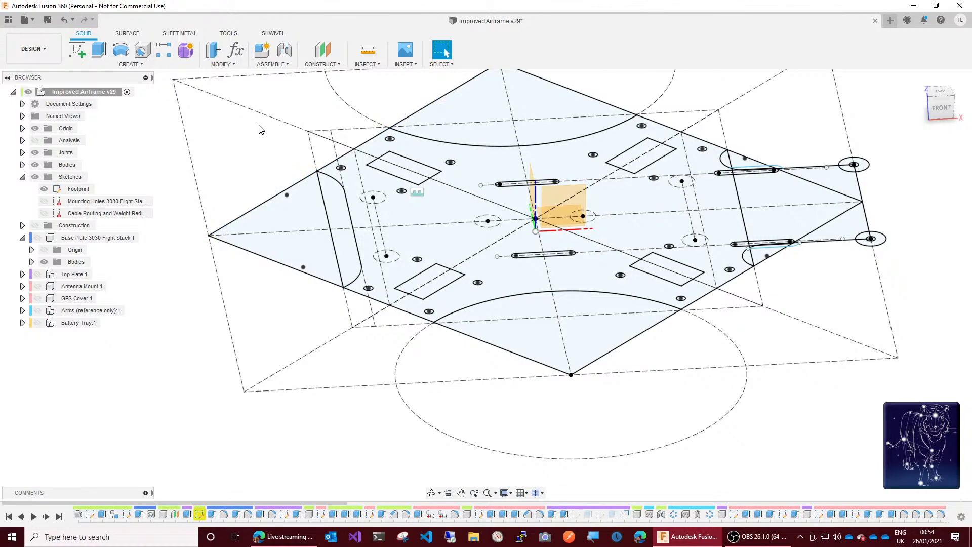
key("q")
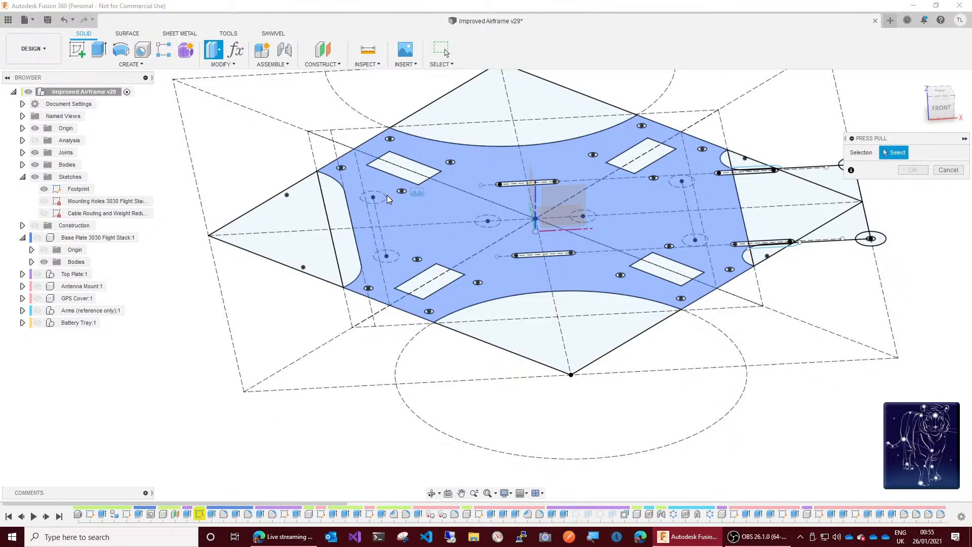
left_click(951, 172)
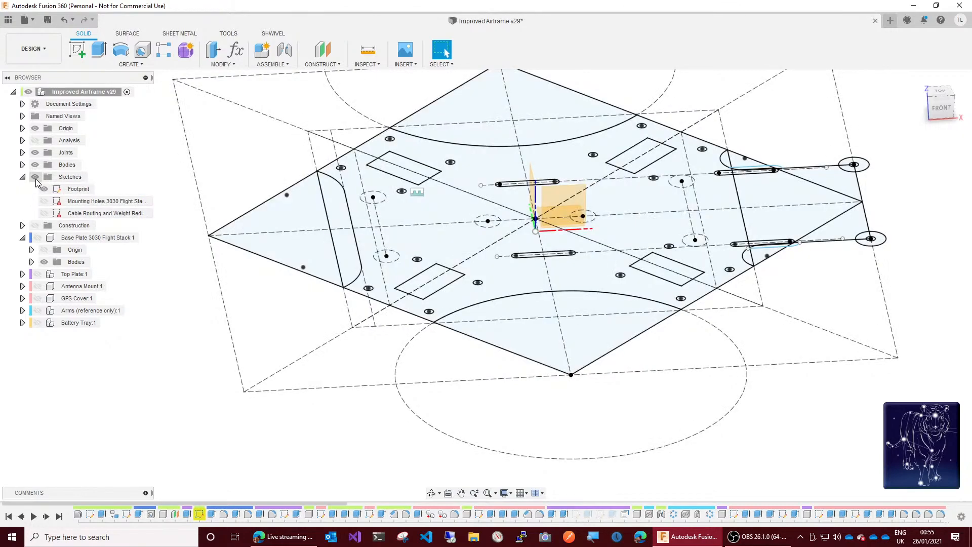
Step: Hide the root-level sketches, show the Battery Tray component and expand it to list its Battery Tray Footprint sketch
left_click(35, 177)
left_click(22, 177)
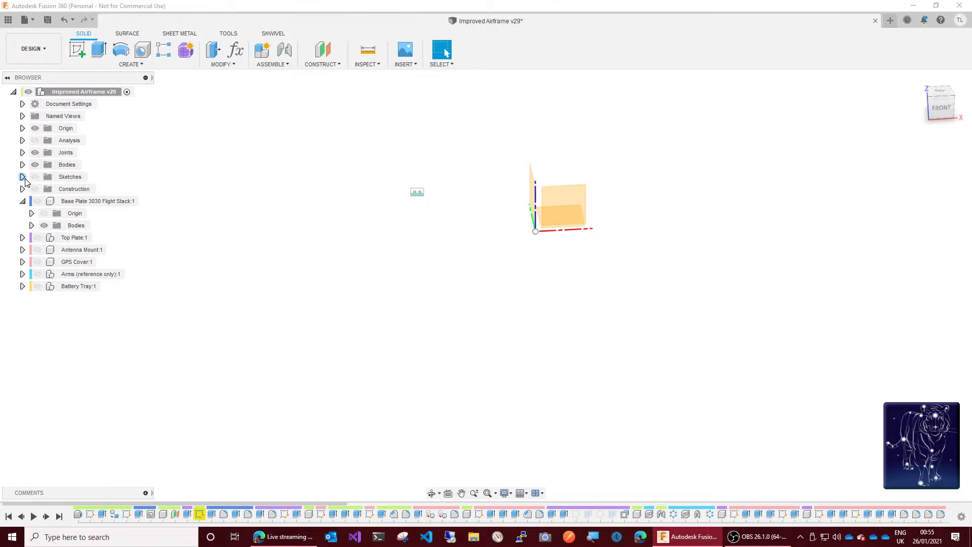
left_click(37, 290)
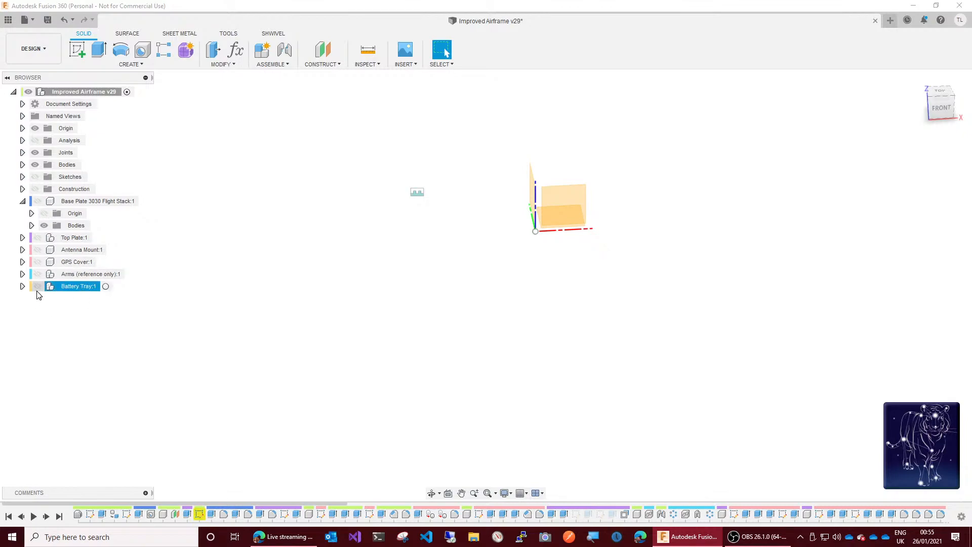
left_click(37, 286)
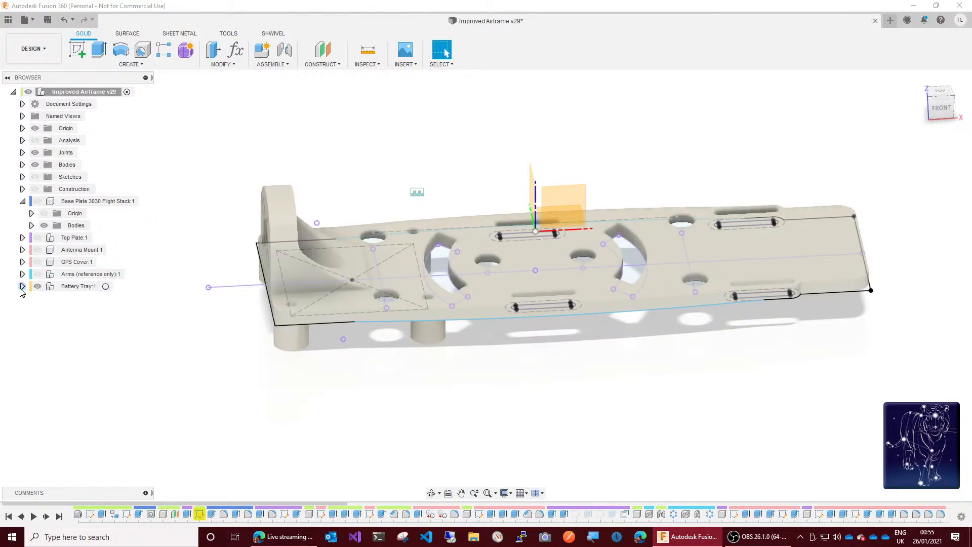
left_click(23, 287)
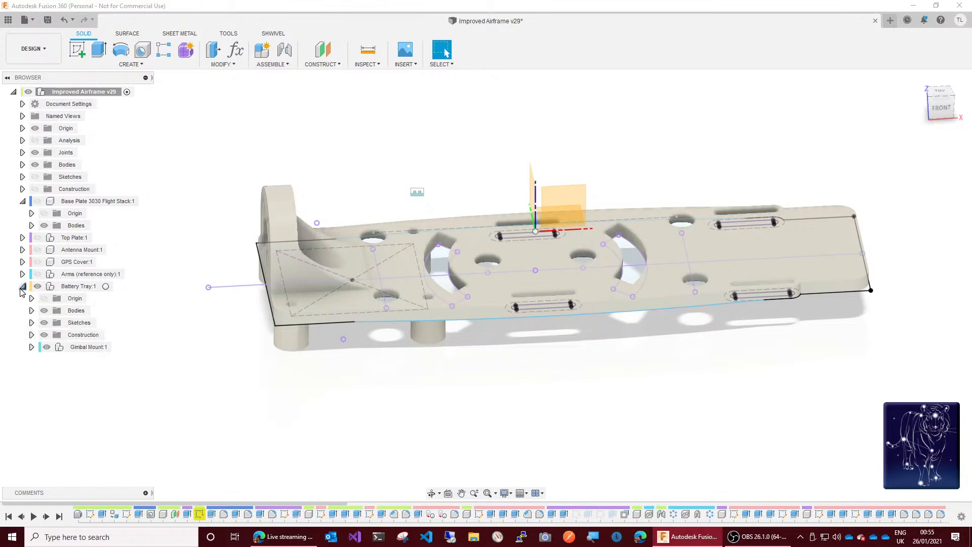
left_click(31, 322)
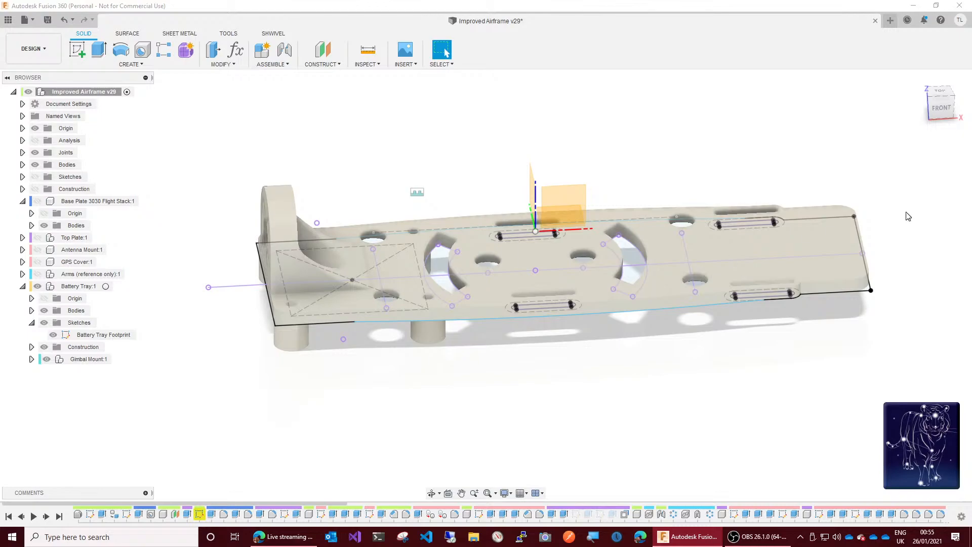
Step: Inspect the battery tray together with its Battery Tray Footprint sketch from below and from above
left_click(942, 107)
left_click_drag(942, 92, 921, 64)
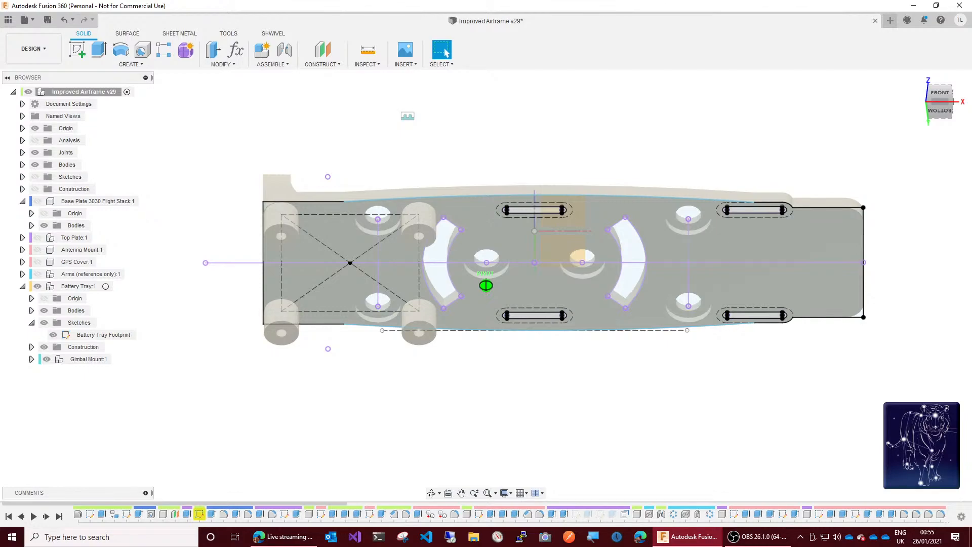
middle_click_drag(486, 285, 500, 401, "shift")
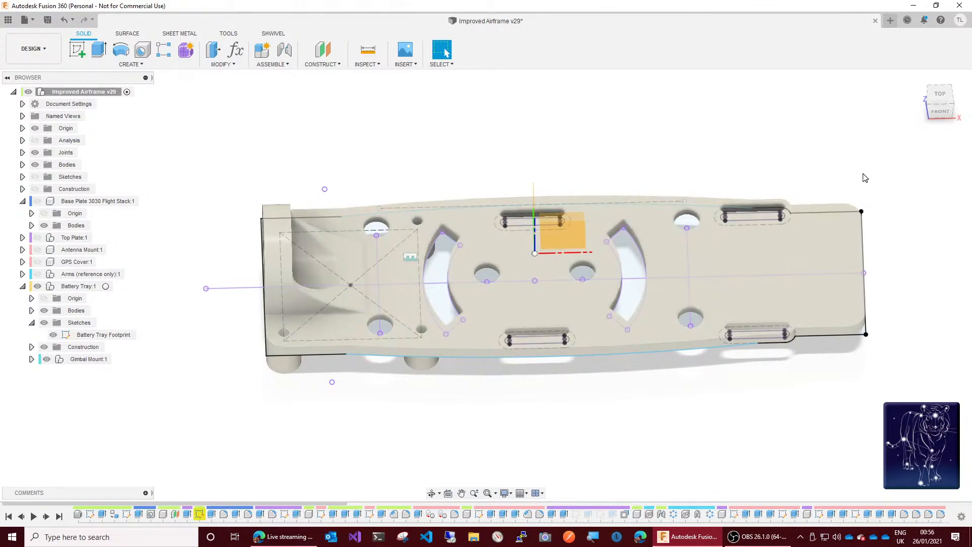
Step: Create a new internal Standard component named Rigid Mounts with Battery Tray as its parent, and make it active
left_click(943, 113)
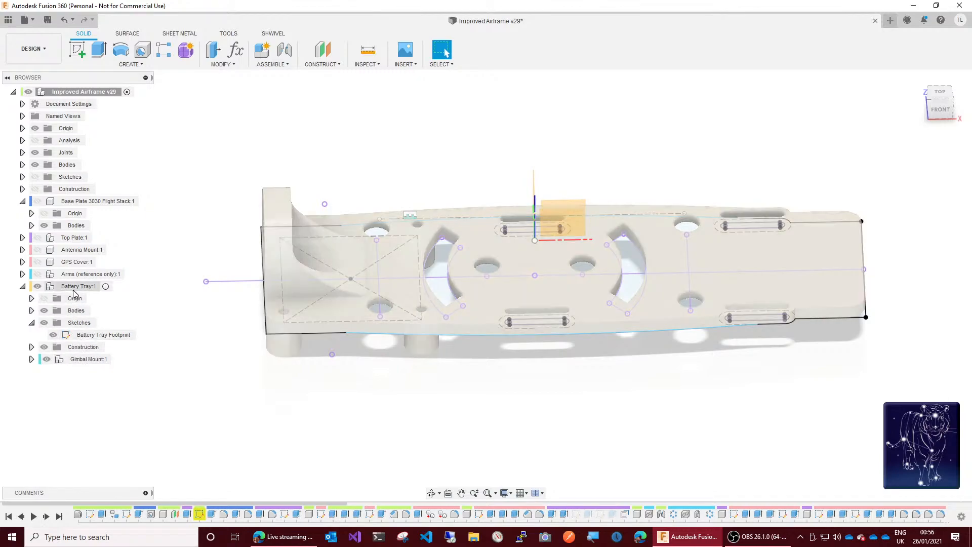
right_click(71, 287)
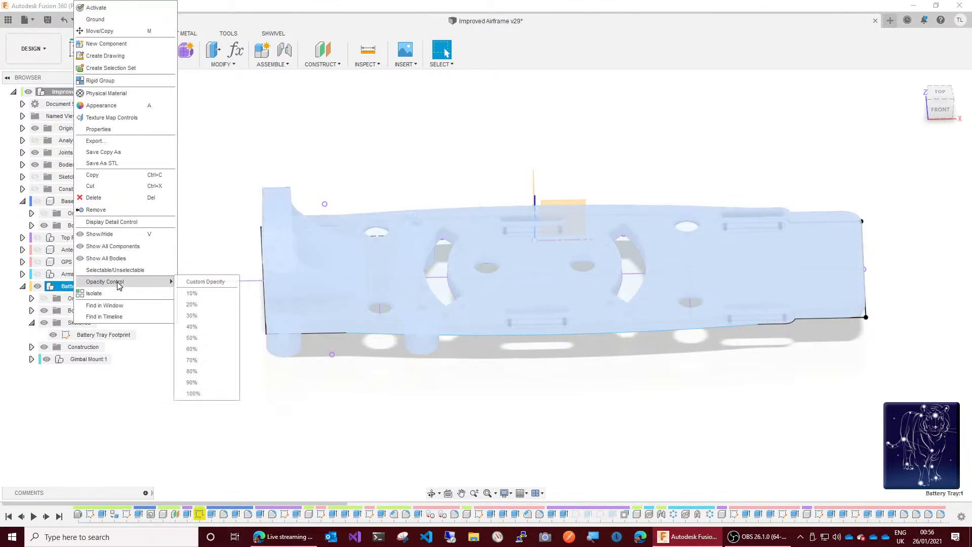
left_click(110, 46)
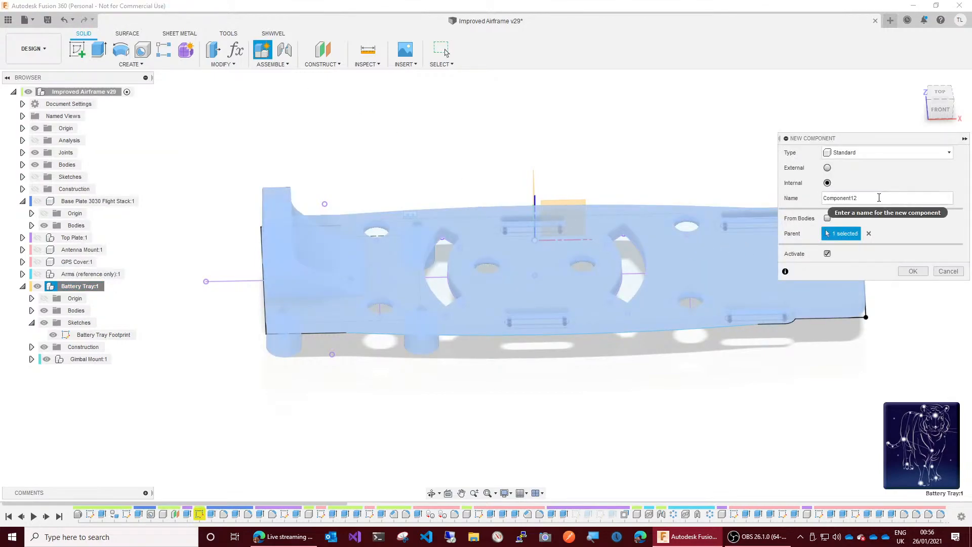
double_click(879, 198)
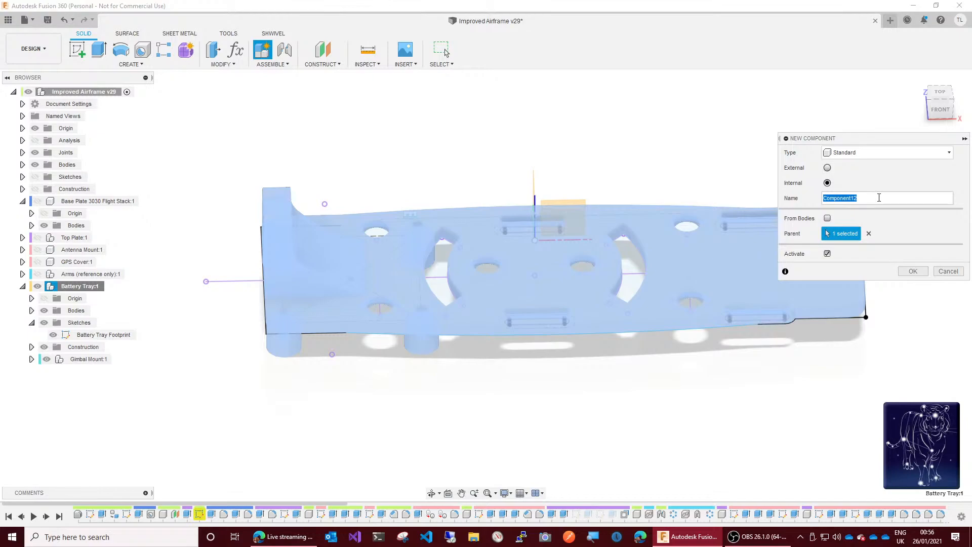
type("Rigid Mounts")
key("Return")
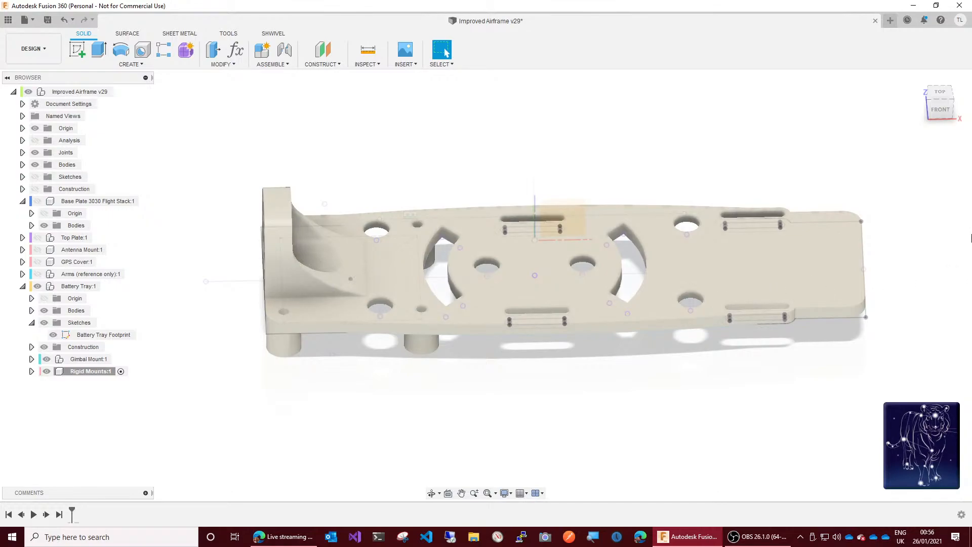
left_click(945, 115)
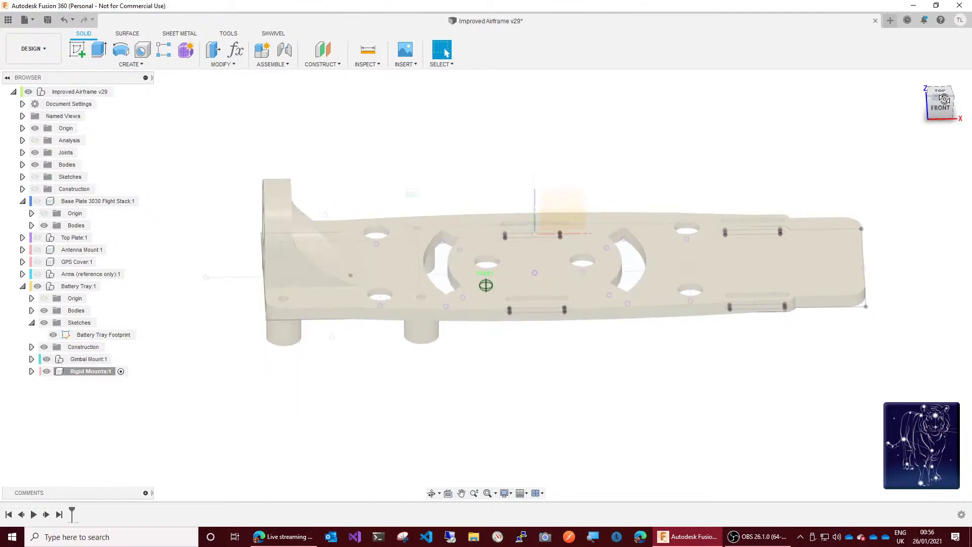
left_click_drag(948, 78, 949, 5)
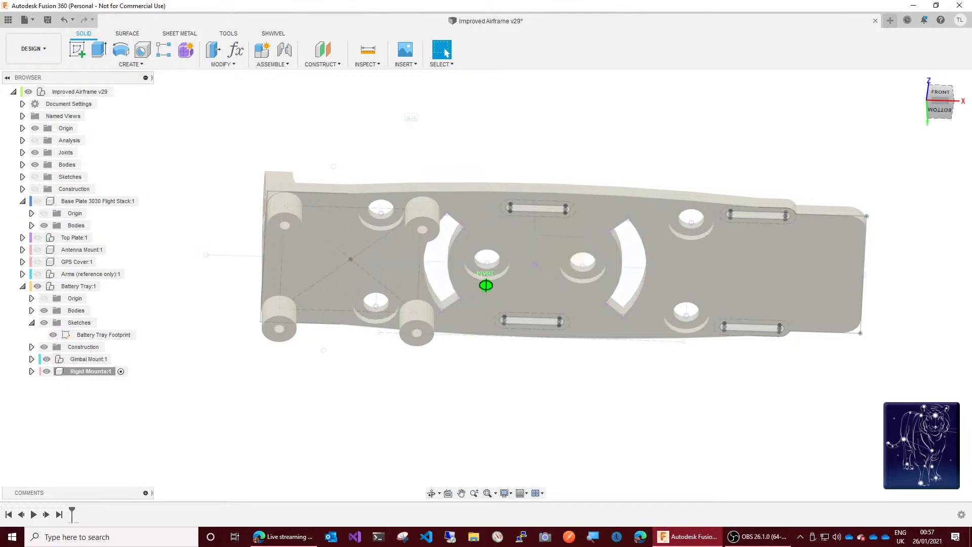
left_click_drag(949, 5, 949, 0)
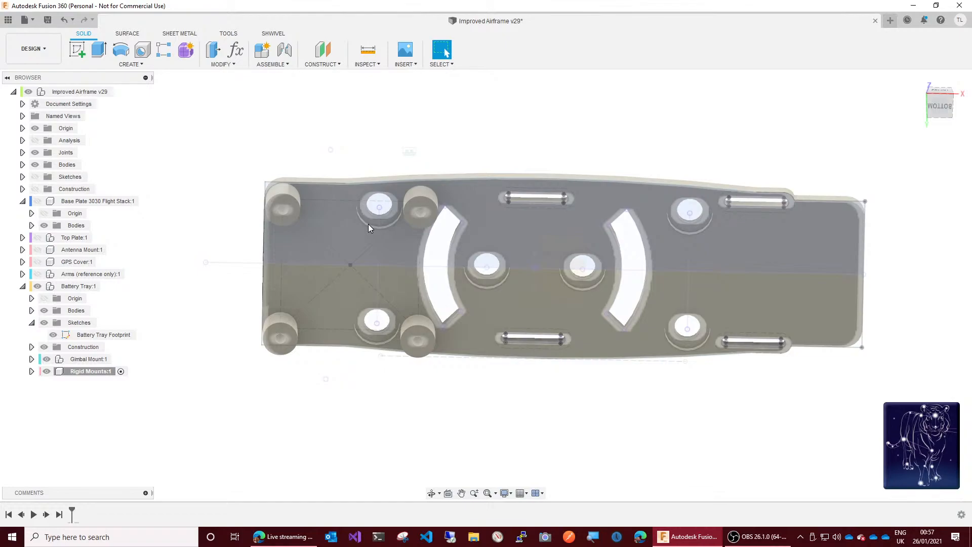
key("q")
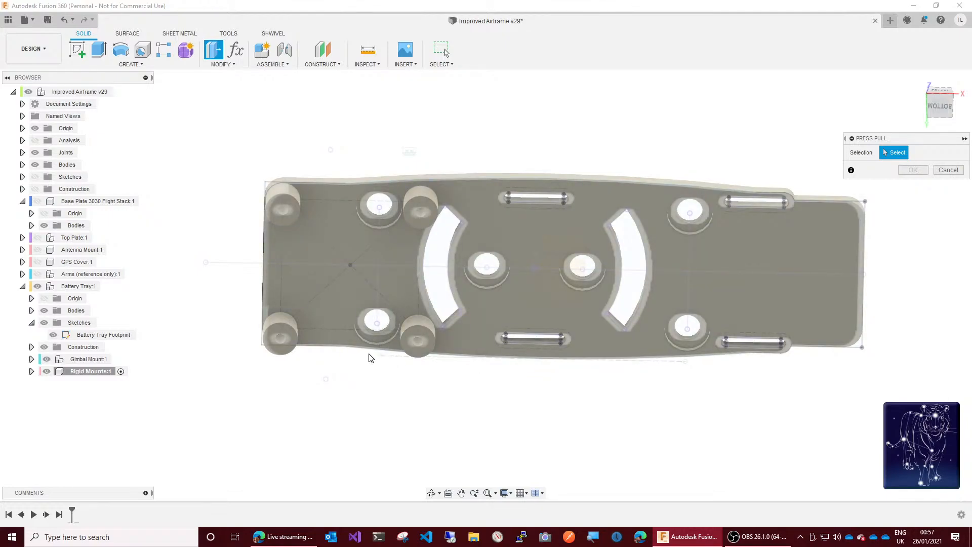
scroll(370, 356, "up", 5)
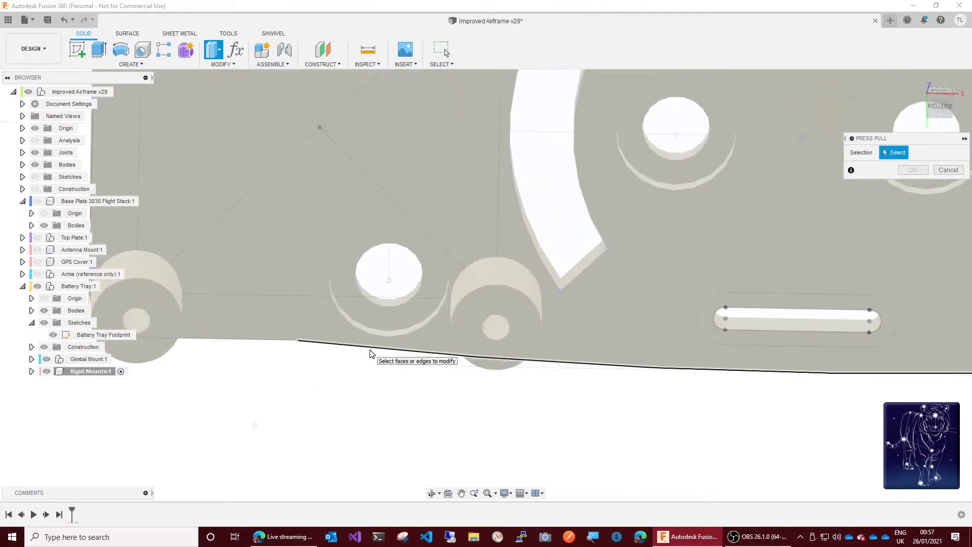
scroll(371, 351, "up", 1)
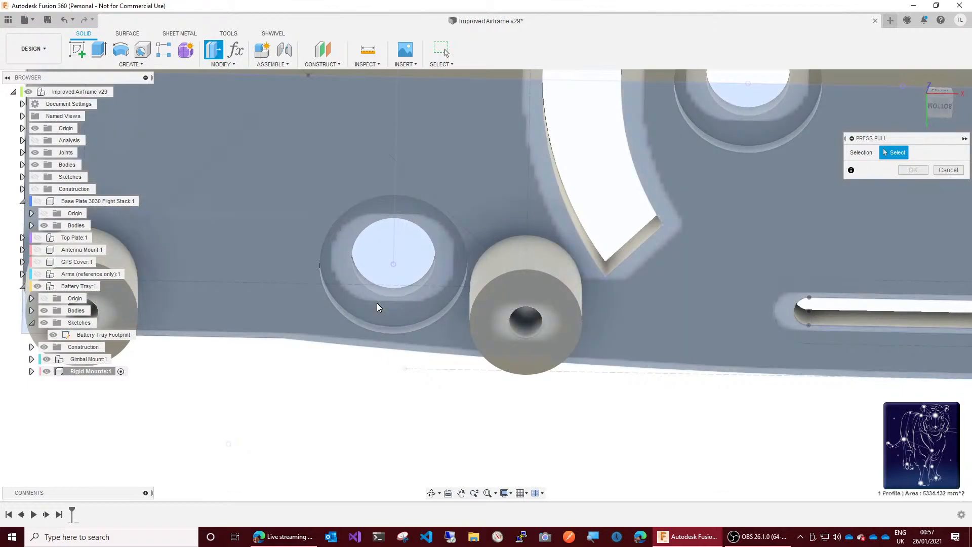
key("Escape")
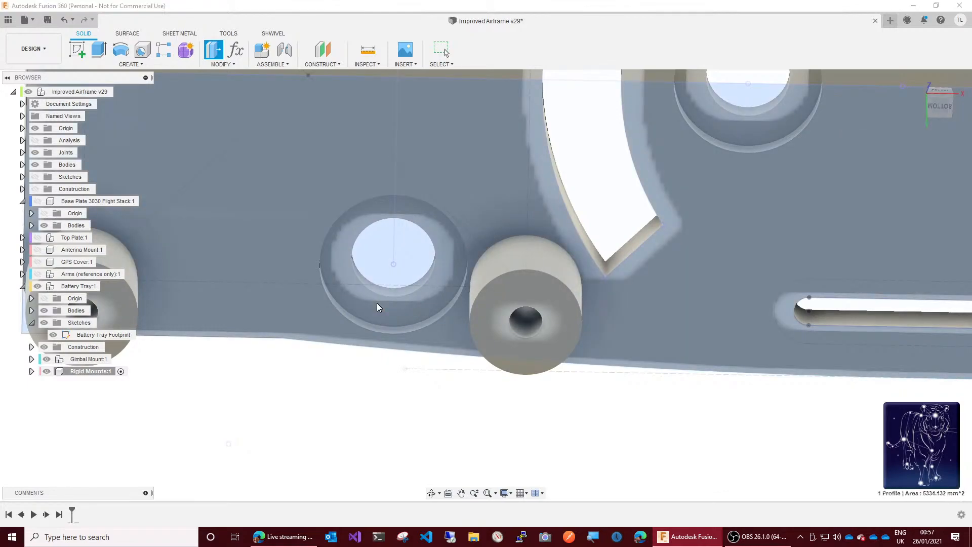
key("e")
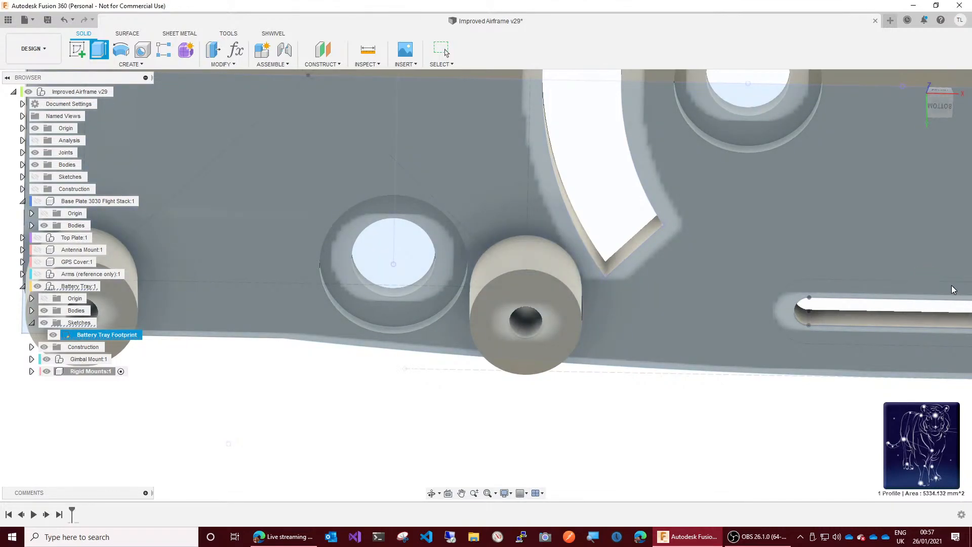
left_click(949, 282)
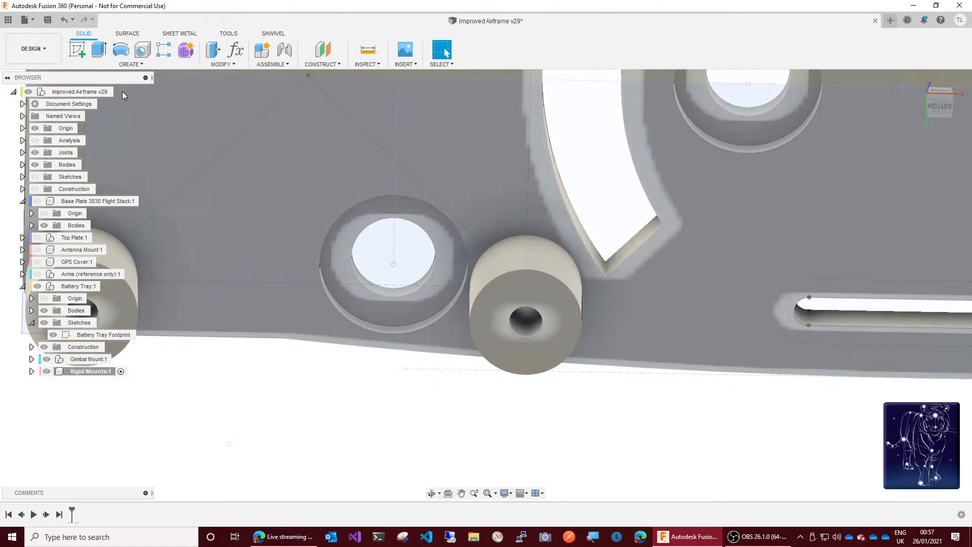
Step: Start a new sketch for the Rigid Mounts component on the underside of the battery tray
left_click(78, 49)
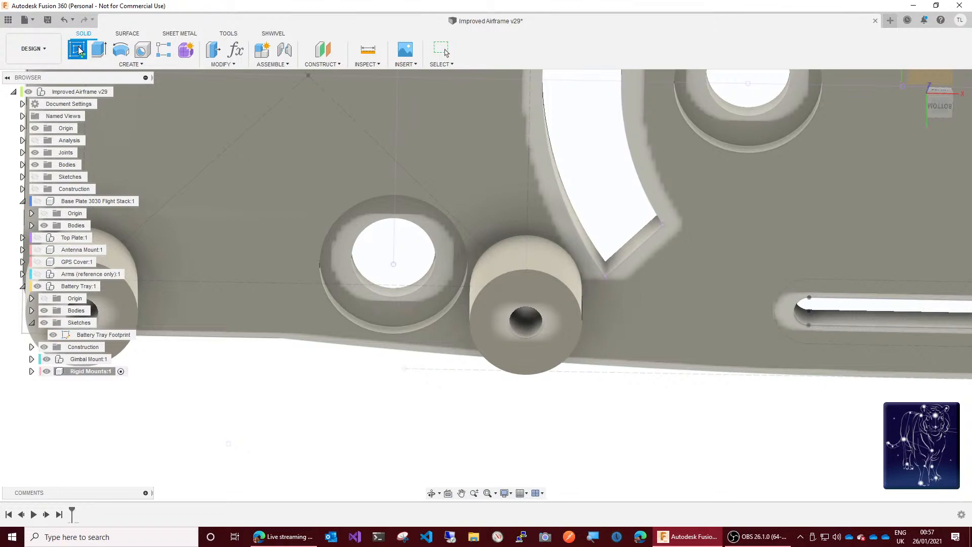
left_click(134, 177)
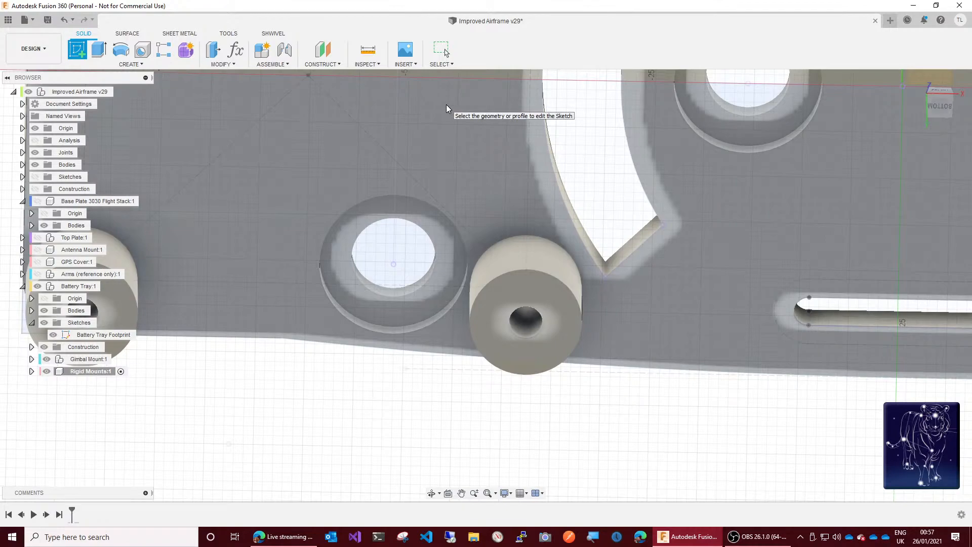
left_click(269, 208)
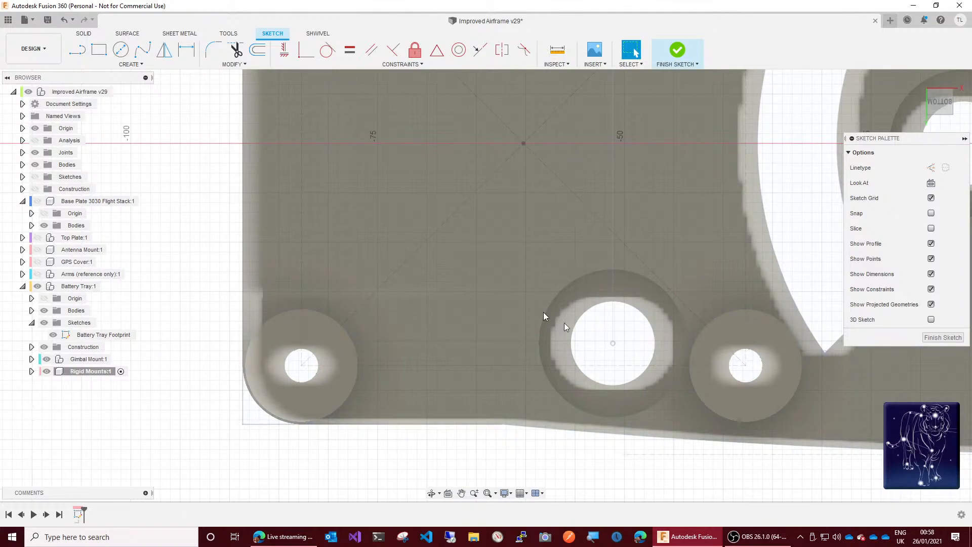
Step: Draw a centre-diameter circle centred on the grommet hole near the corner standoffs, using the GrommetFlangeDiameter parameter for its diameter
key("c")
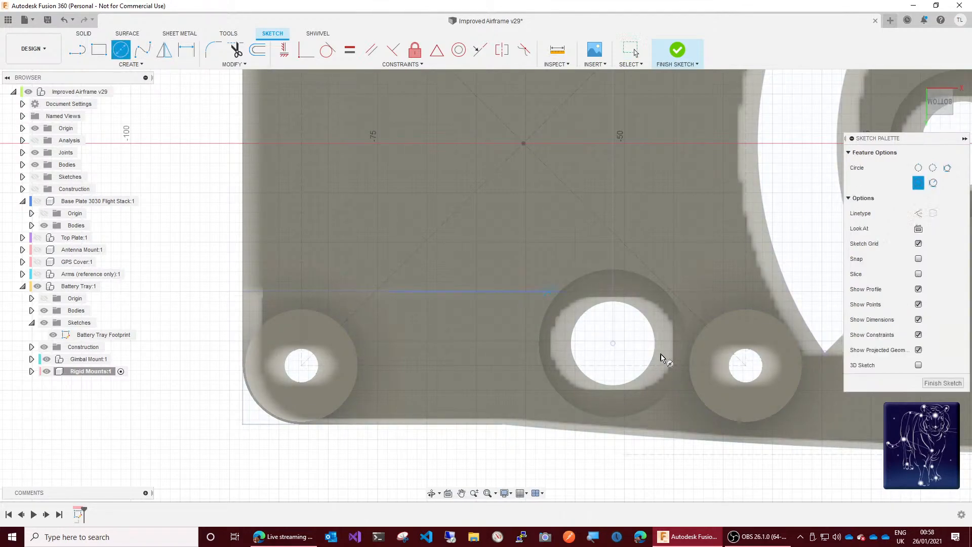
left_click(613, 345)
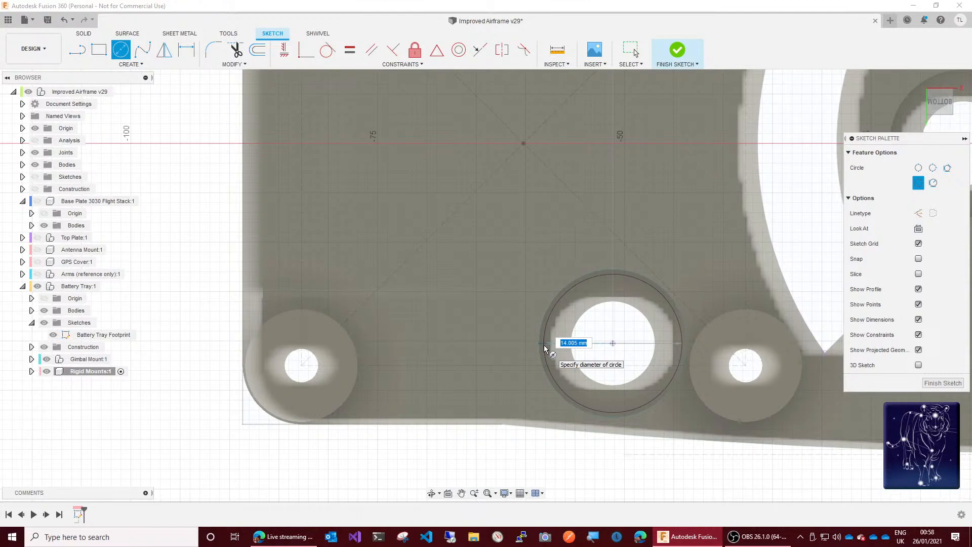
type("vib")
key("BackSpace")
key("BackSpace")
key("BackSpace")
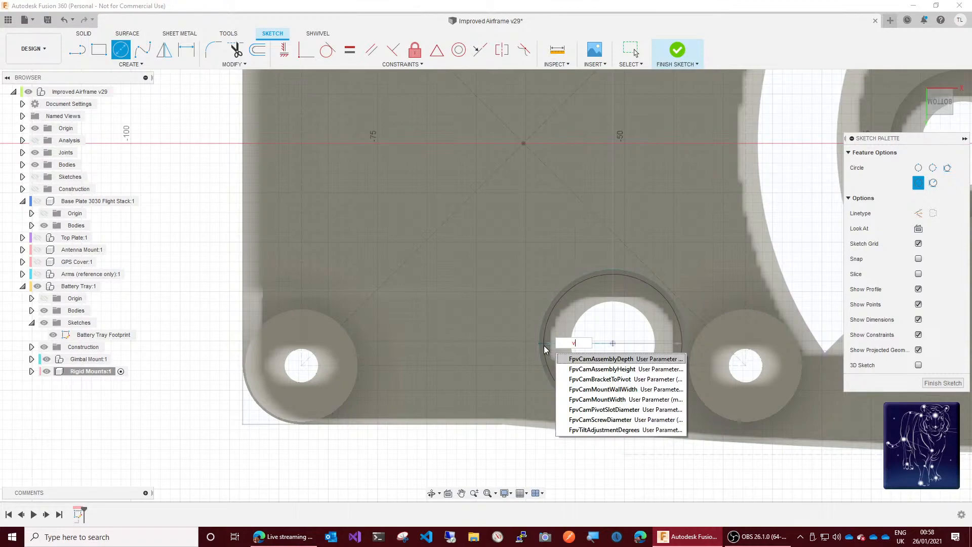
type("gro")
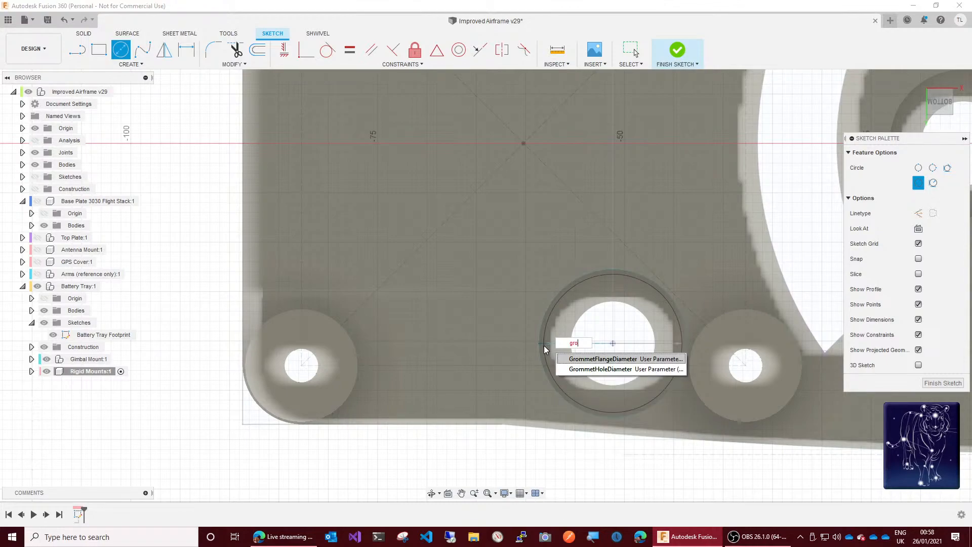
left_click(613, 360)
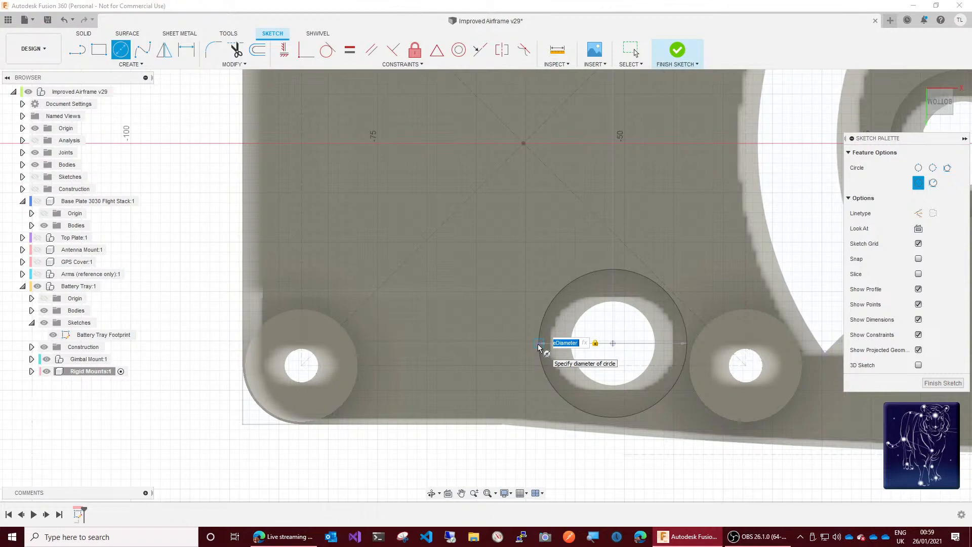
Step: Subtract GapSlide*2 from the circle's diameter expression and finish the circle
key("End")
type("-ga")
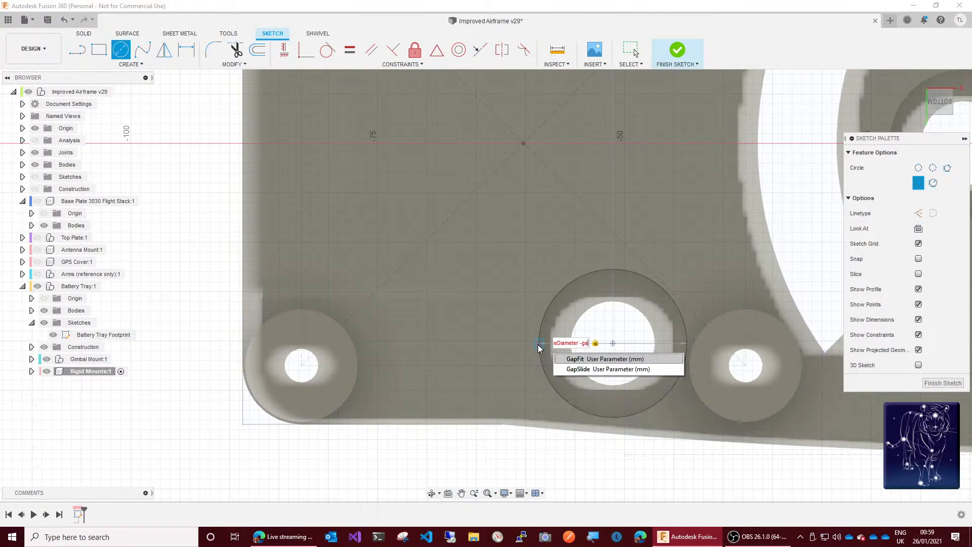
type("pf")
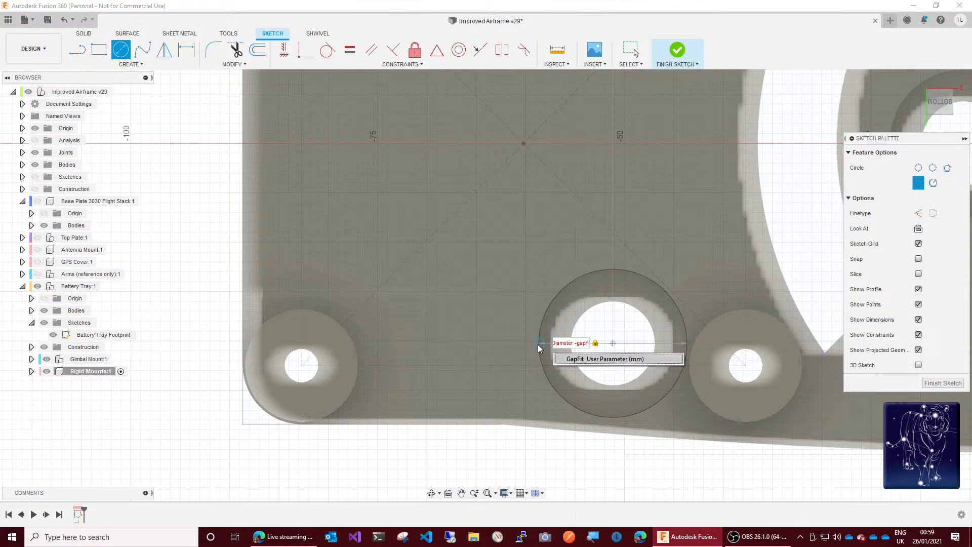
key("BackSpace")
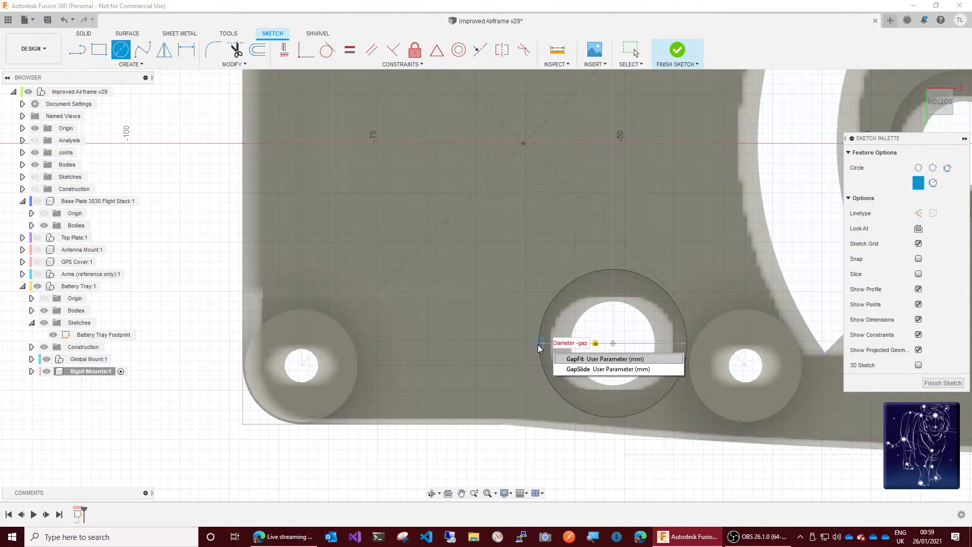
type("s")
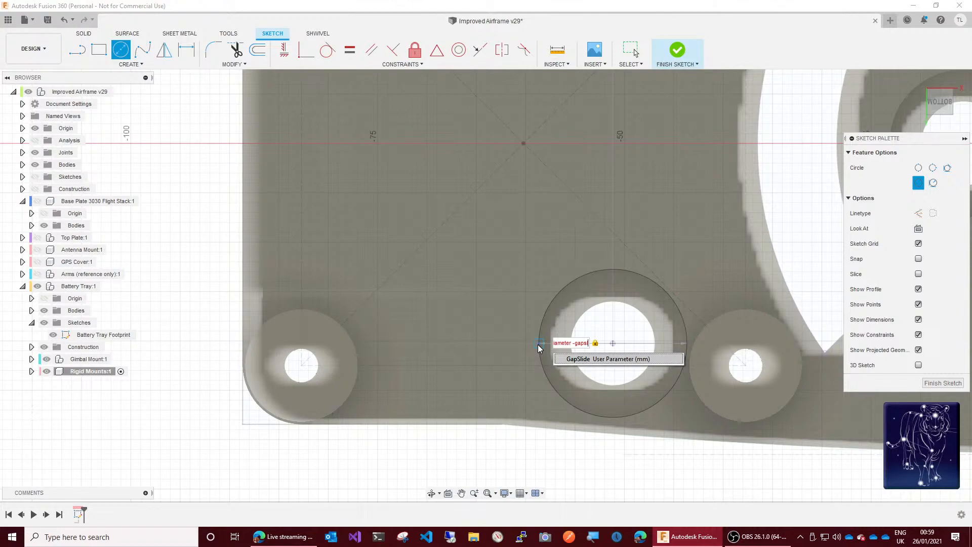
type("l")
left_click(580, 363)
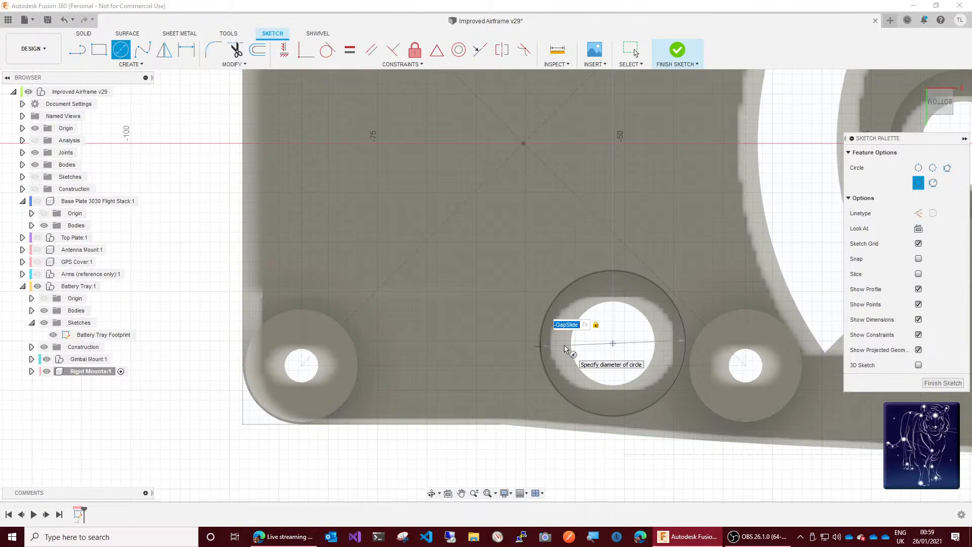
key("End")
type("*2")
key("Return")
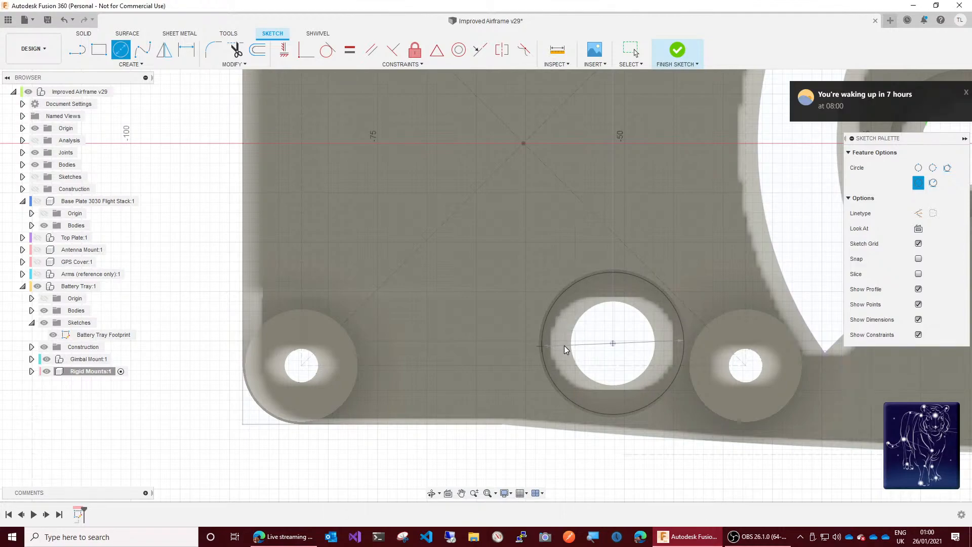
key("Escape")
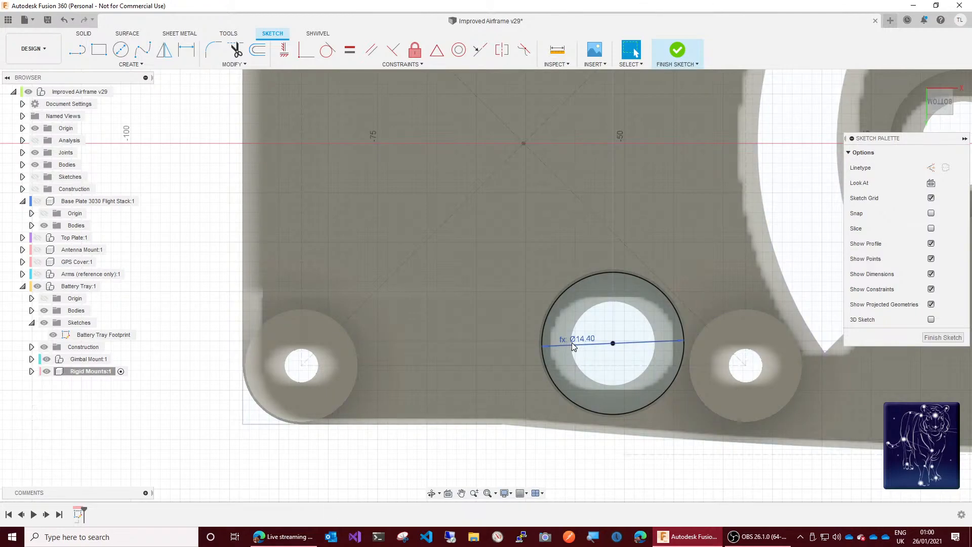
Step: Check the circle's diameter expression and examine its clearance to the edge of the grommet flange recess
mouse_move(592, 344)
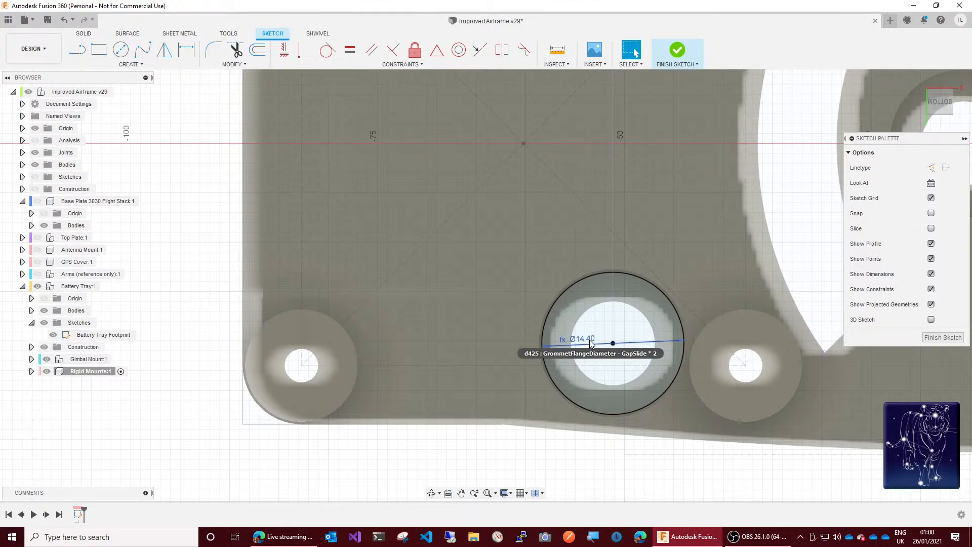
scroll(545, 342, "up", 3)
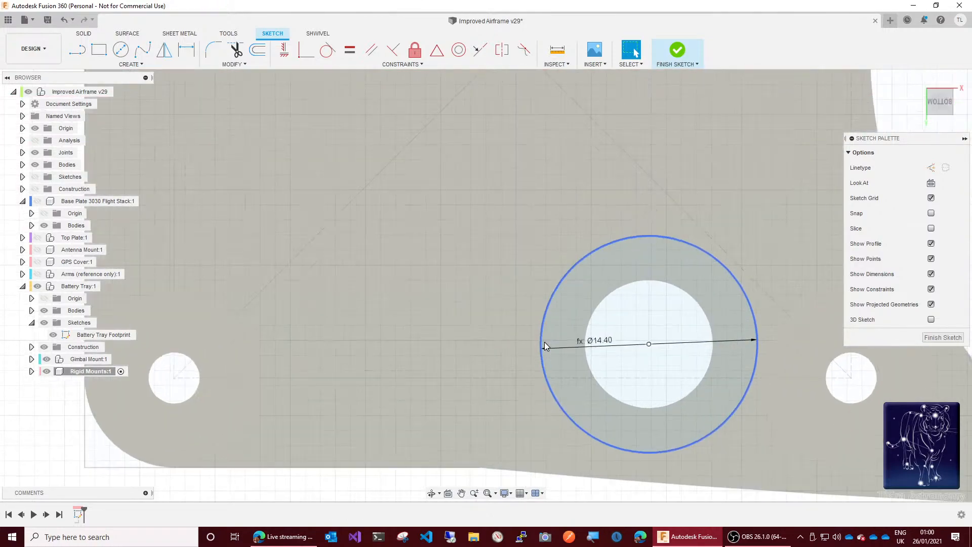
scroll(545, 342, "up", 3)
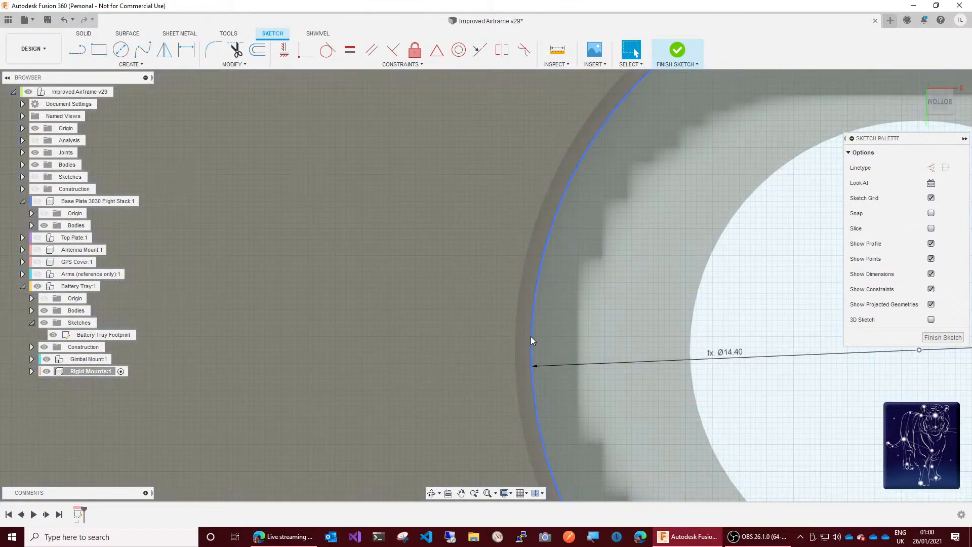
scroll(500, 339, "down", 5)
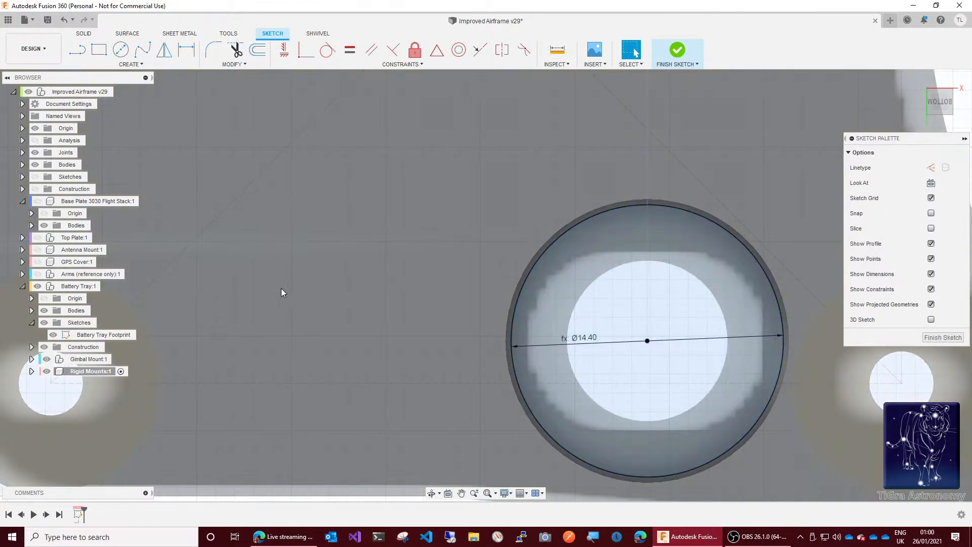
Step: Draw a second centre-diameter circle on the same centre point, using the GrommetHoleDiameter parameter for its diameter
left_click(120, 49)
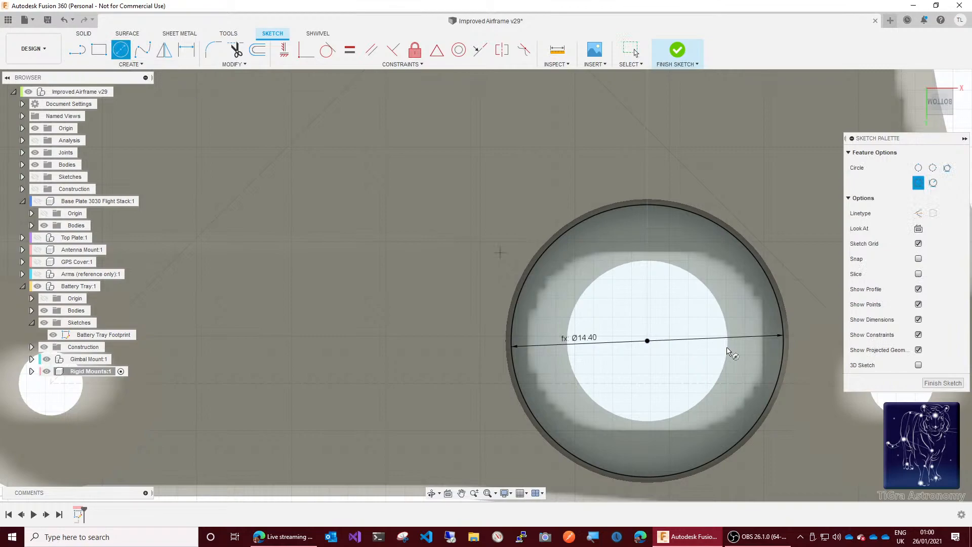
left_click(647, 342)
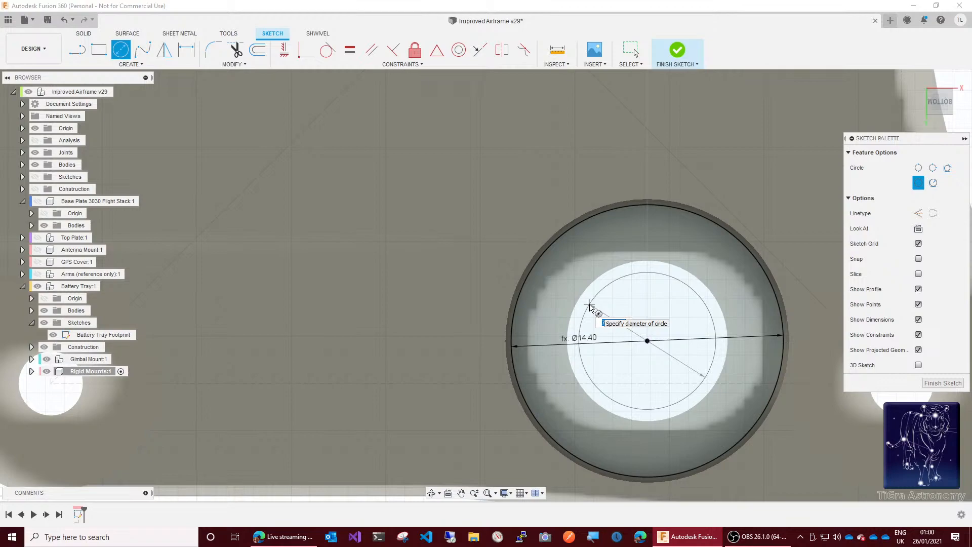
type("g")
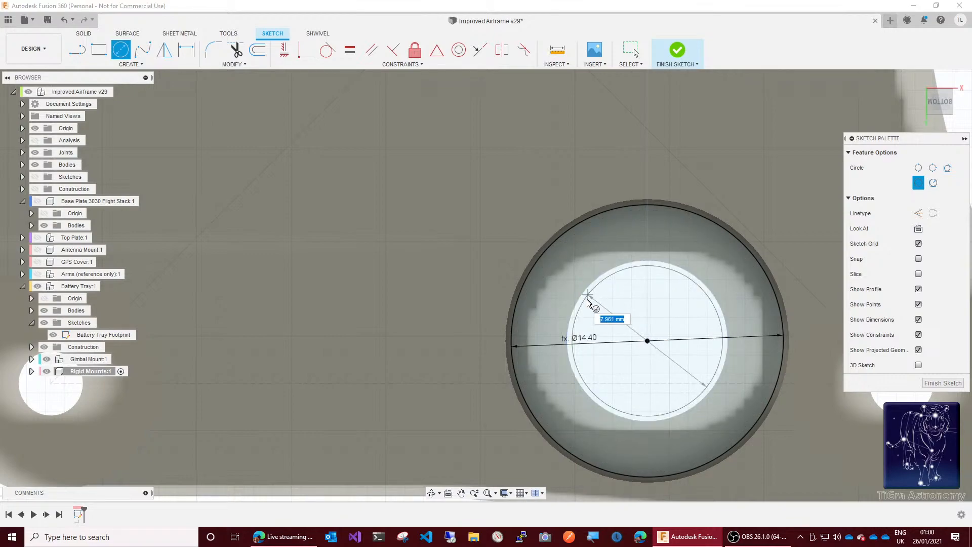
type("gromm")
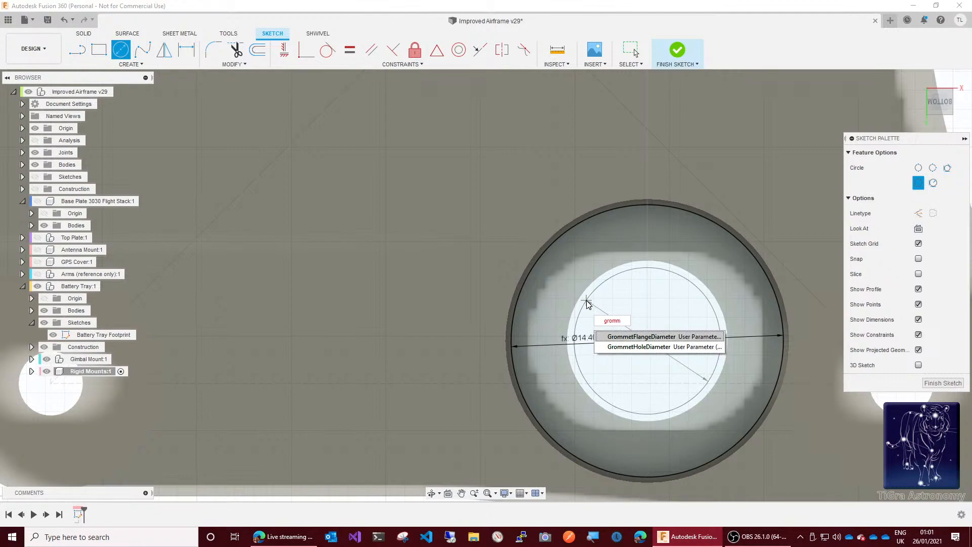
key("Down")
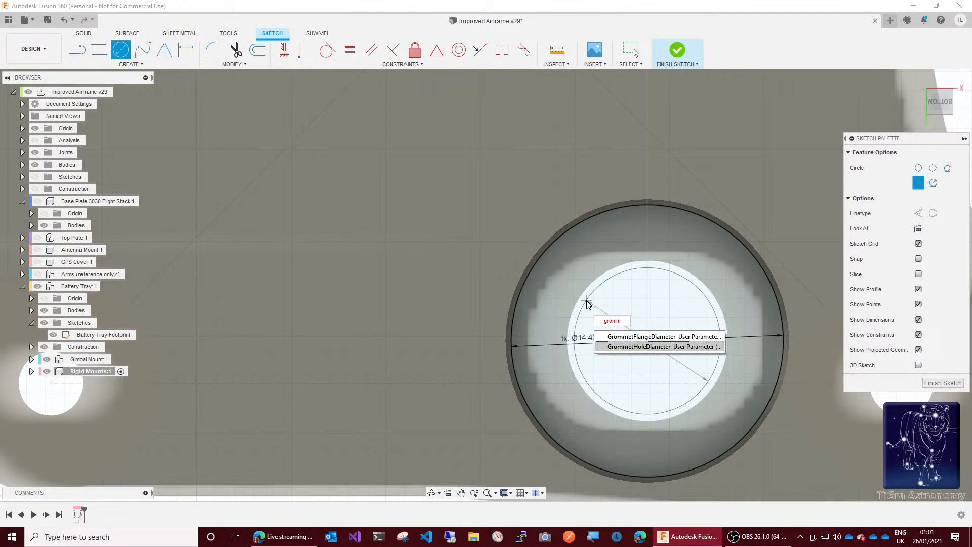
key("Return")
key("Return")
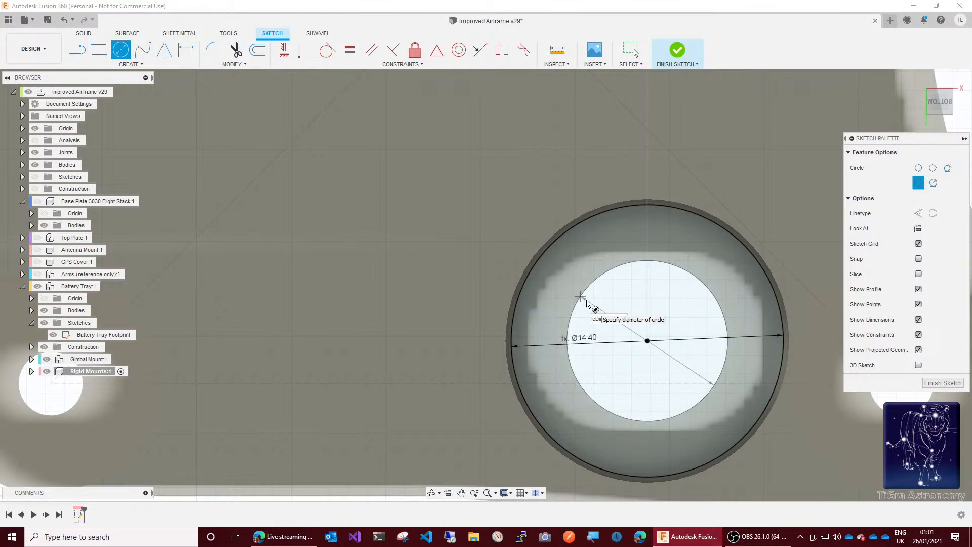
Step: Subtract GapSlide*2 from the inner circle's diameter expression, place the circle and finish the sketch
key("BackSpace")
key("BackSpace")
type("gap")
key("Down")
key("Return")
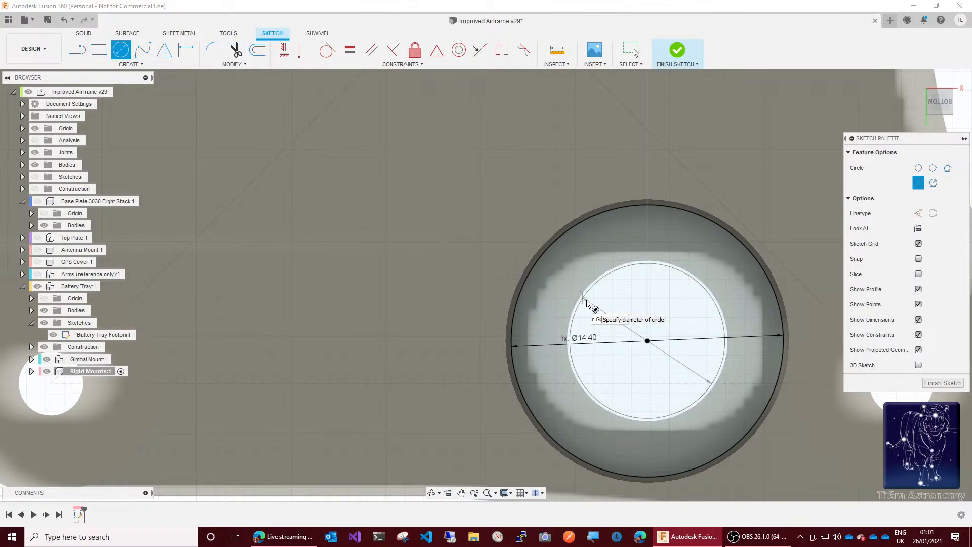
key("BackSpace")
key("BackSpace")
type("2")
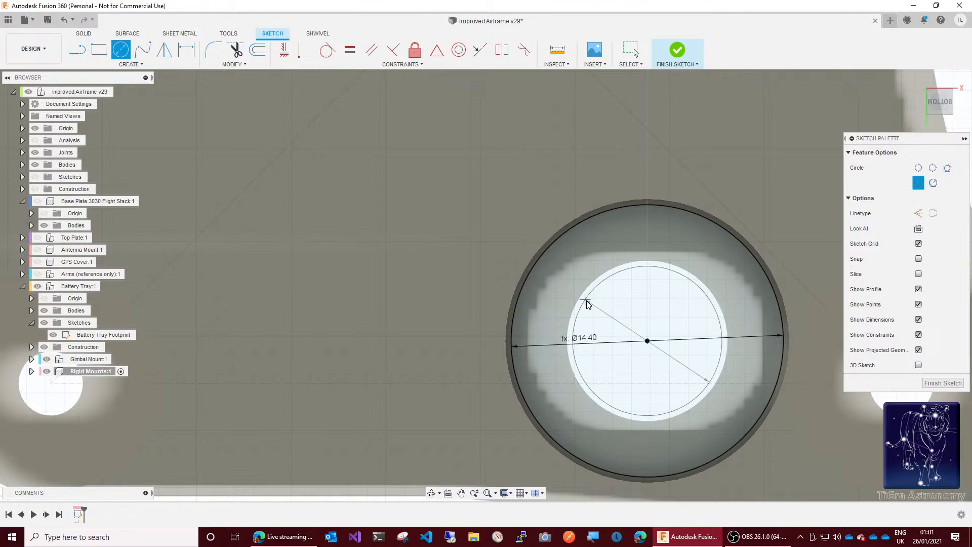
left_click(587, 303)
key("Escape")
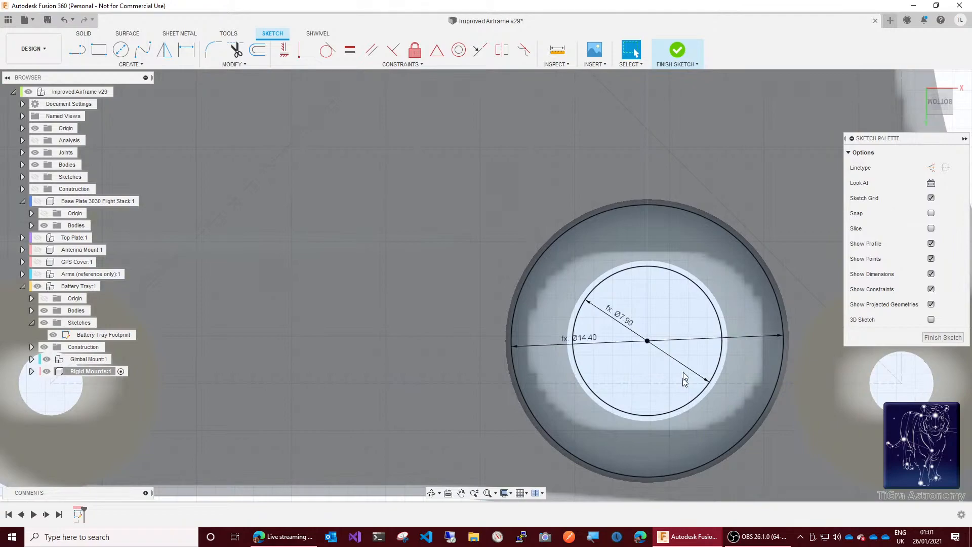
left_click(676, 51)
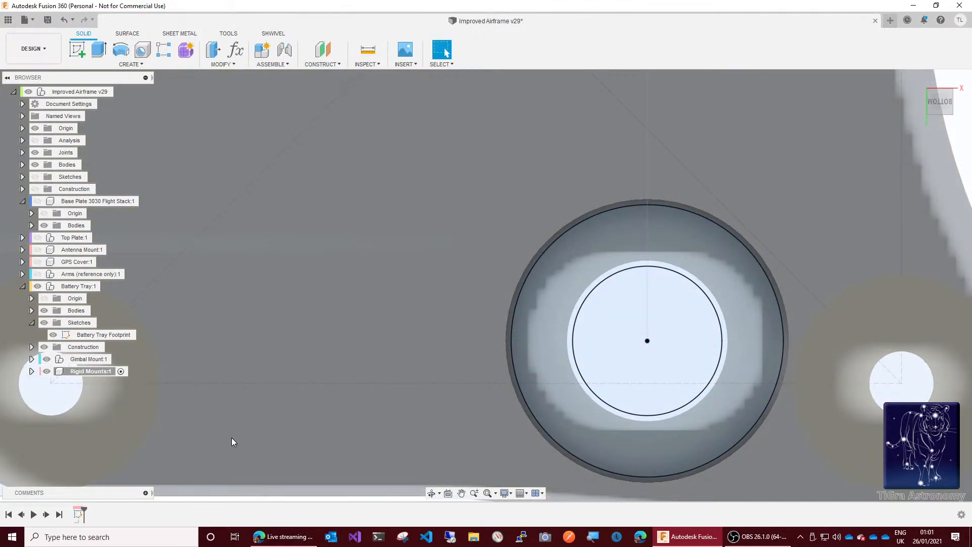
Step: Rename the Rigid Mounts component's sketch as Rigid Mount Footprint
left_click(32, 372)
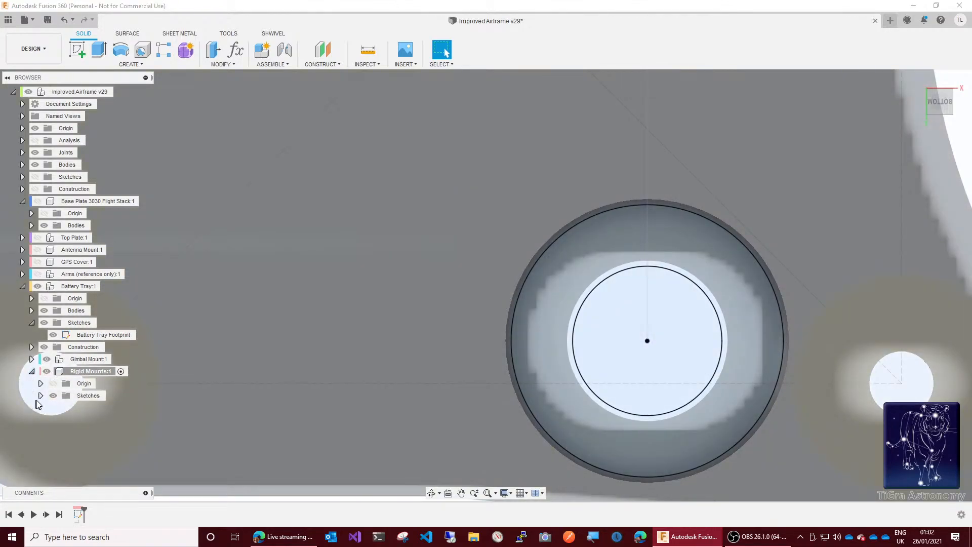
left_click(41, 396)
left_click(98, 410)
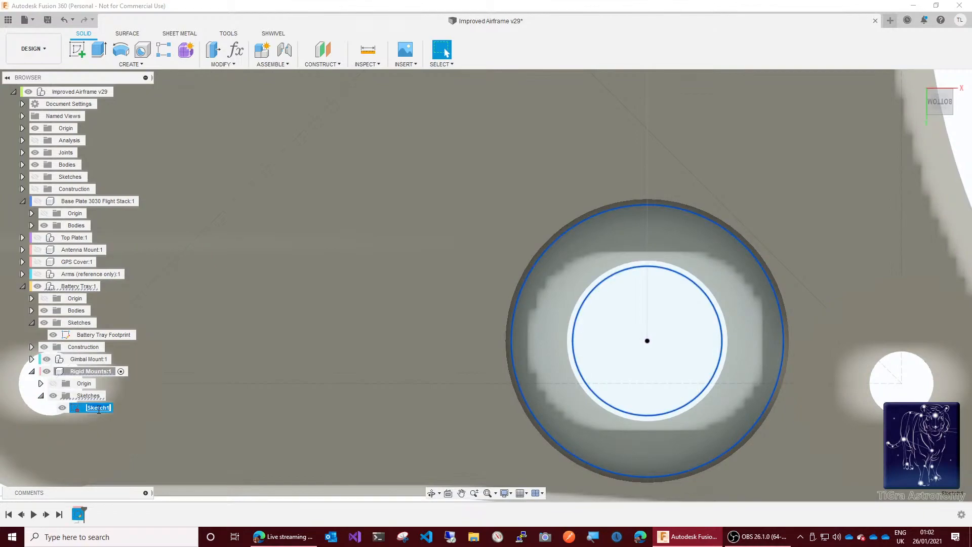
type("Rigid Mount")
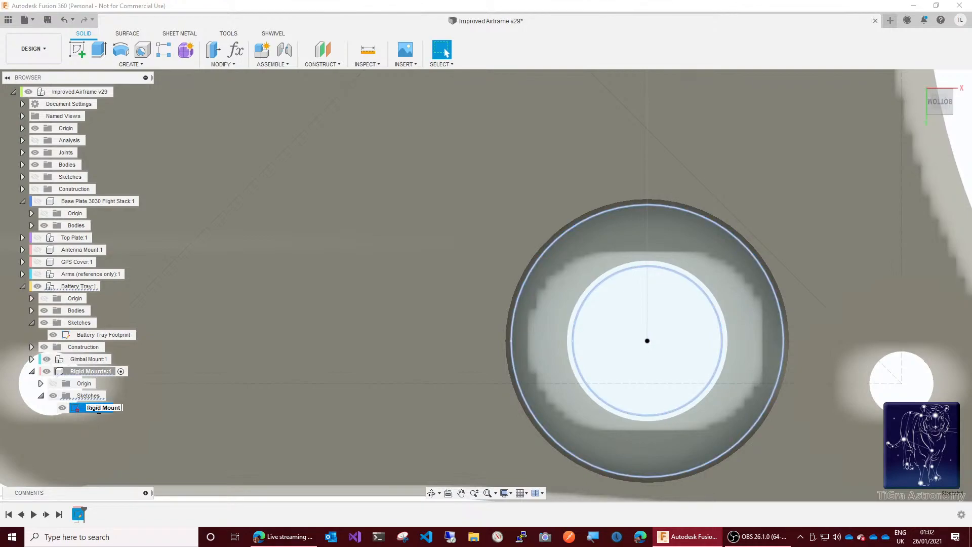
type("Footprint")
key("Return")
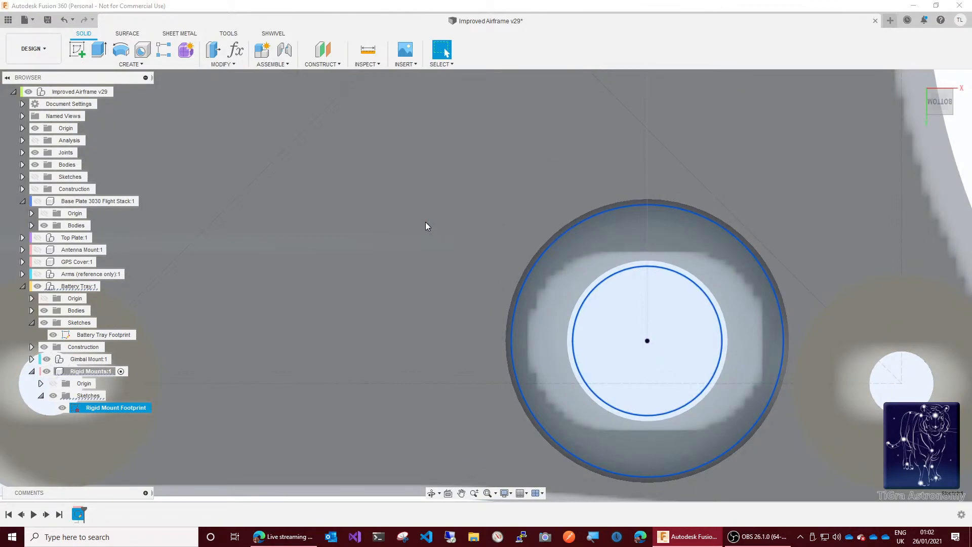
Step: Extrude the ring between the two circles as a new body up to the tray face around the recess, hiding the battery tray's bodies
key("q")
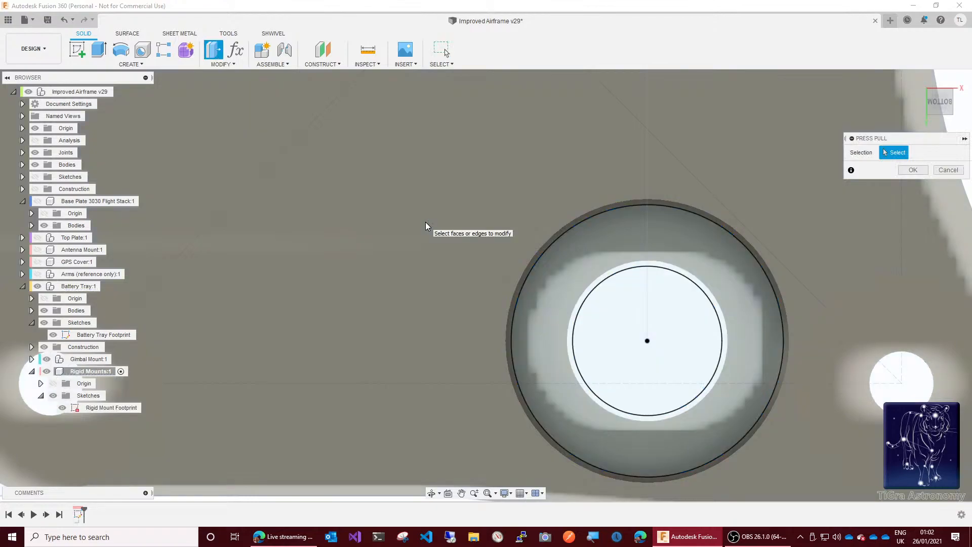
left_click(532, 330)
key("e")
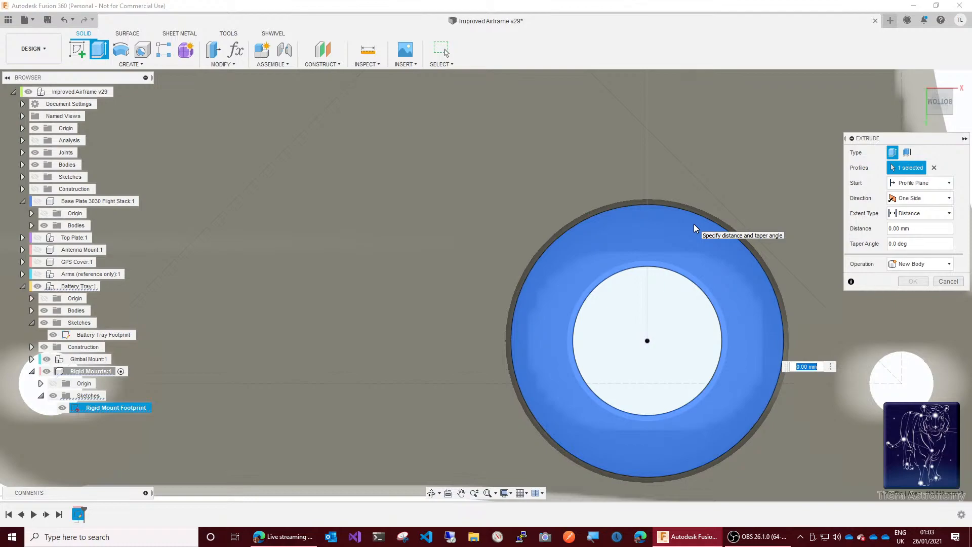
left_click(922, 213)
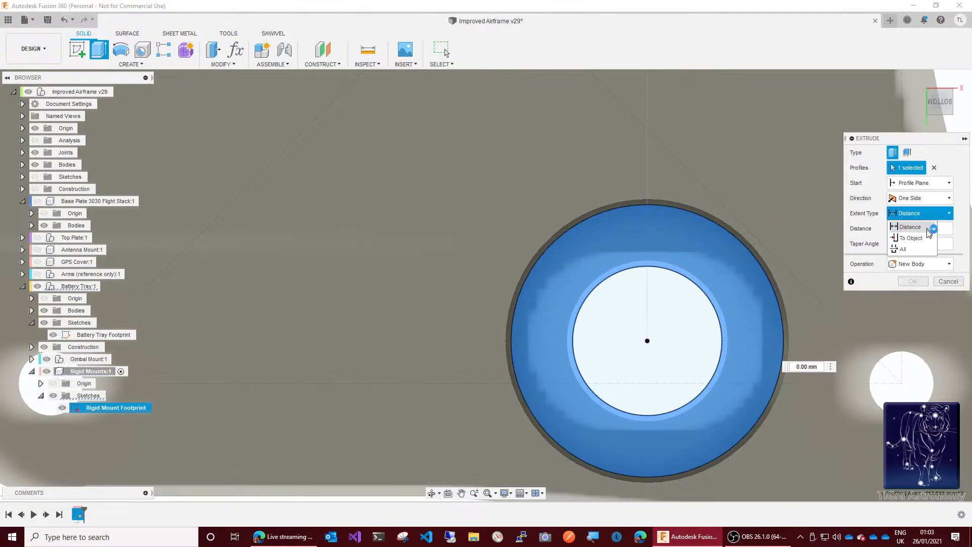
left_click(911, 238)
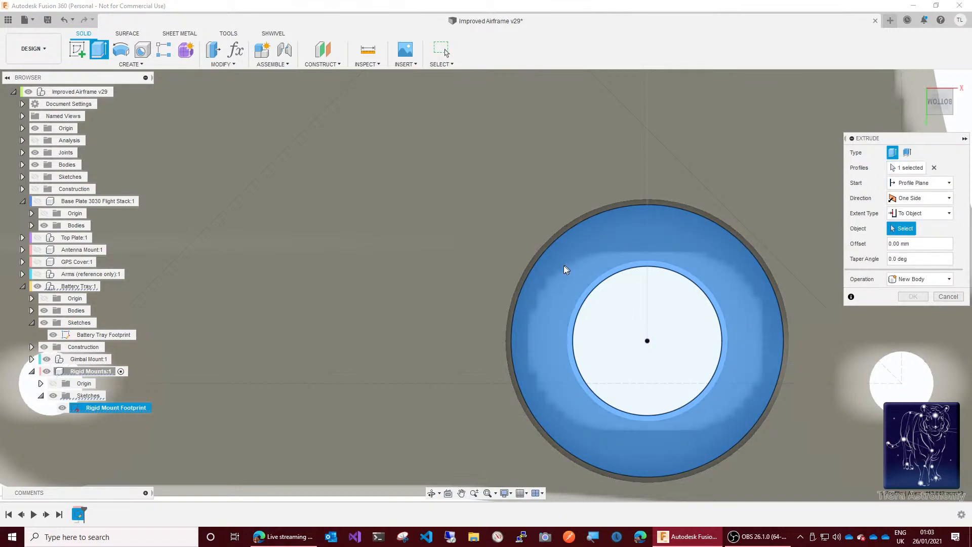
scroll(561, 253, "up", 5)
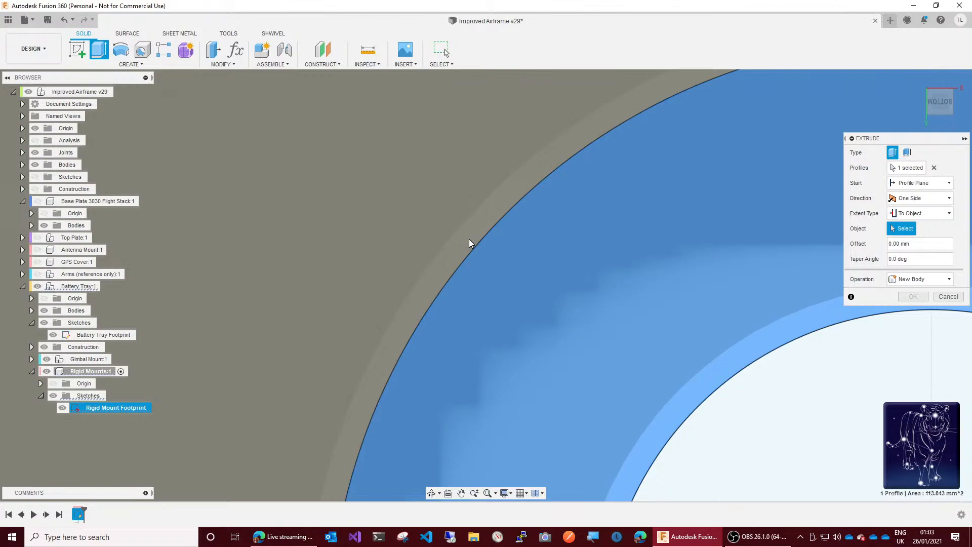
left_click(325, 278)
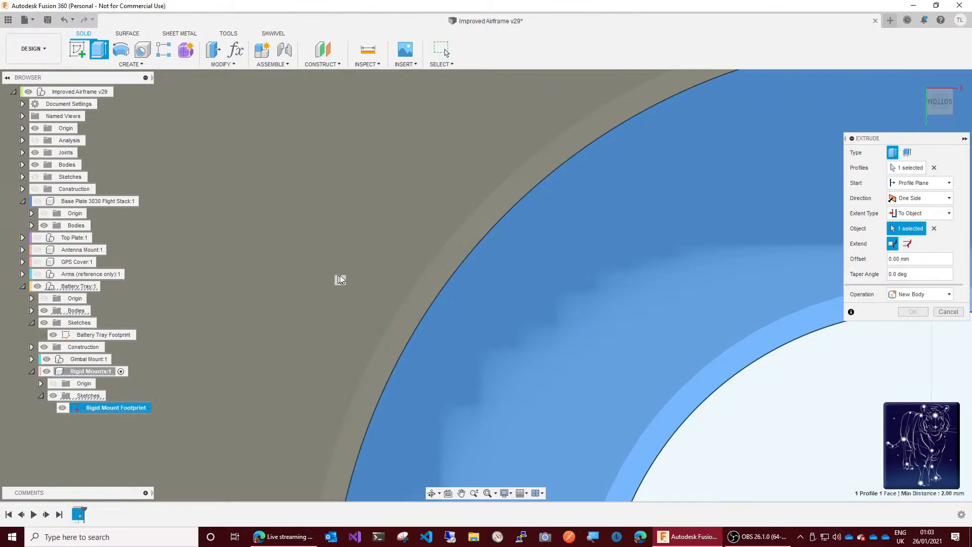
scroll(537, 277, "down", 6)
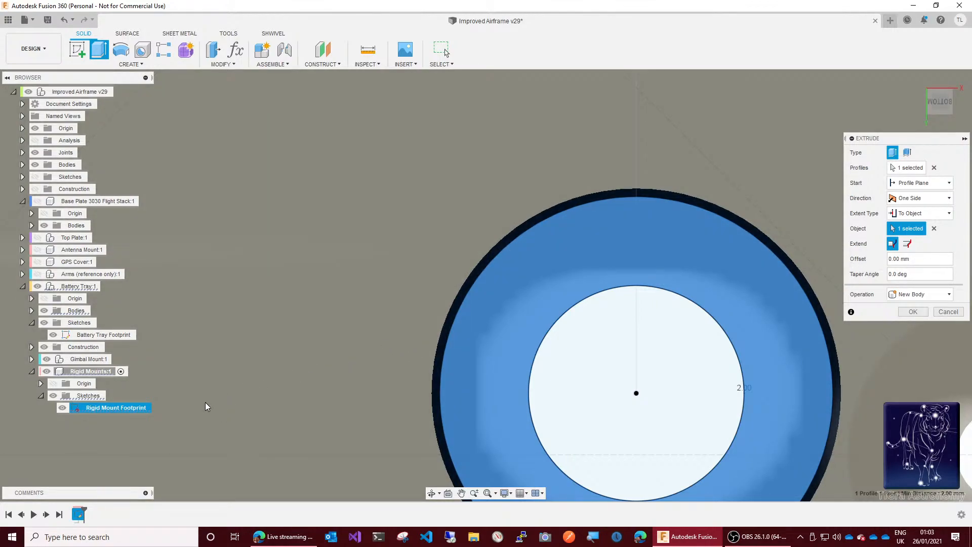
left_click(43, 311)
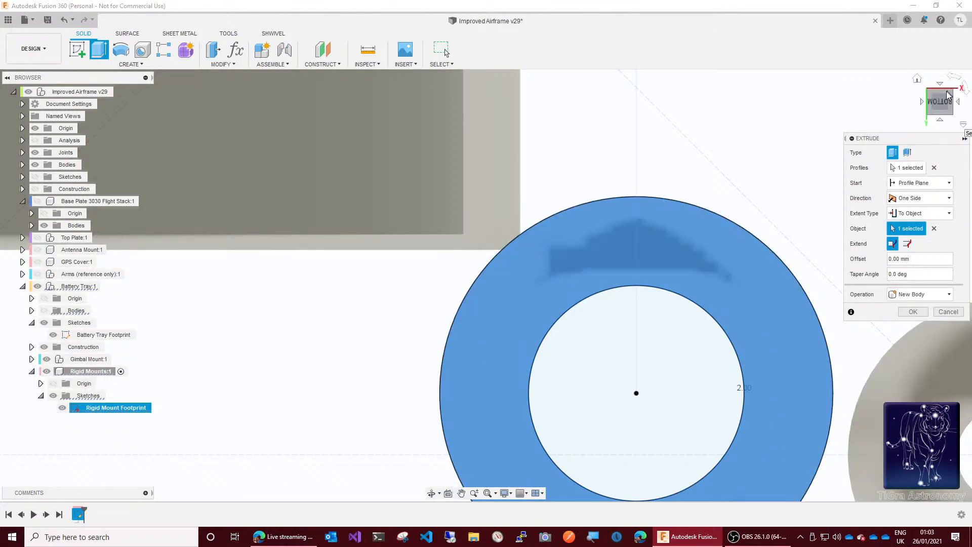
mouse_move(939, 101)
left_mouse_down()
mouse_move(941, 218)
mouse_move(943, 95)
left_mouse_up()
key("Return")
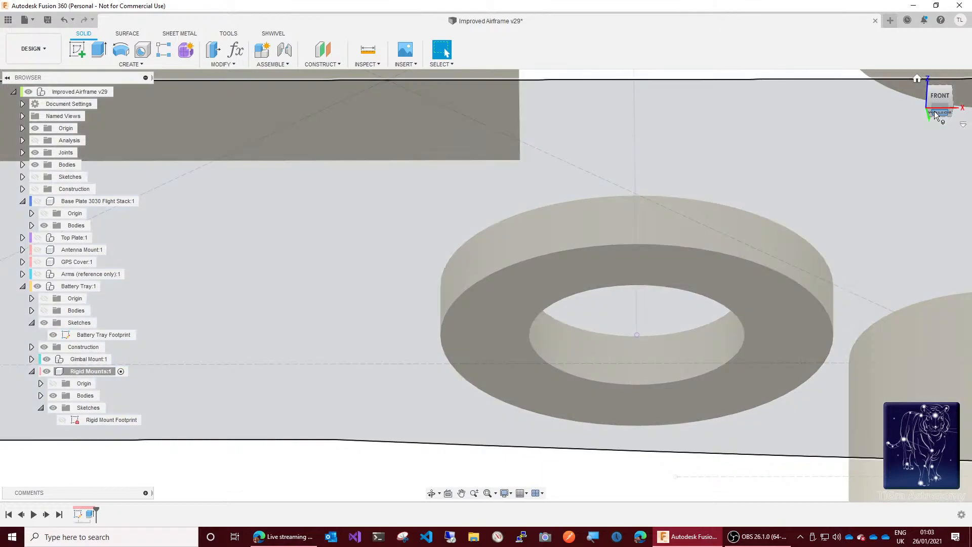
Step: Show the Rigid Mount Footprint sketch again and start extruding its inner circle profile
left_click(936, 115)
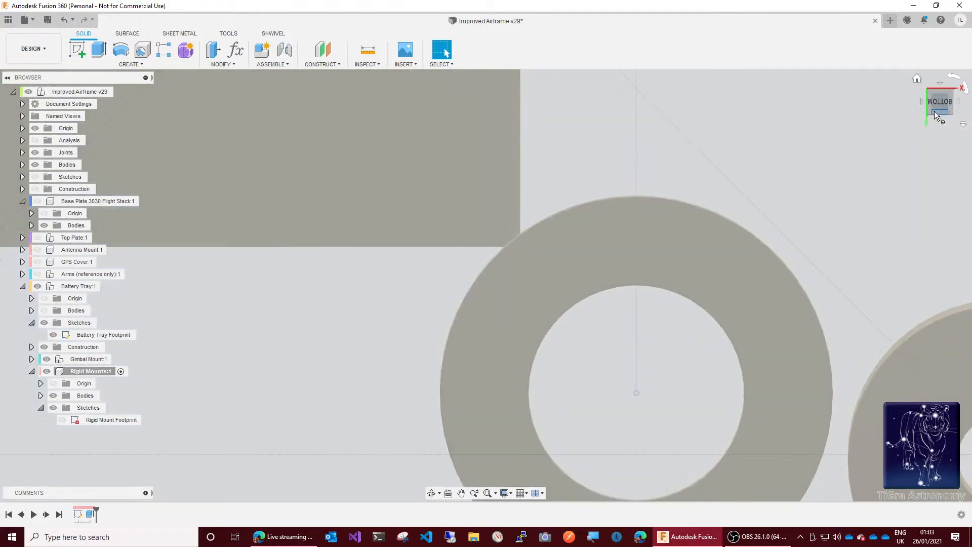
scroll(654, 139, "down", 2)
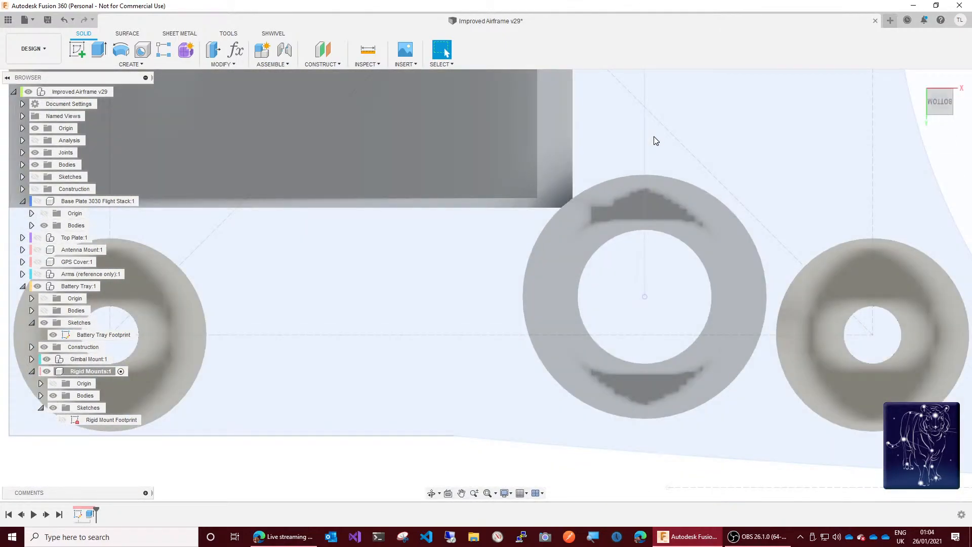
key("q")
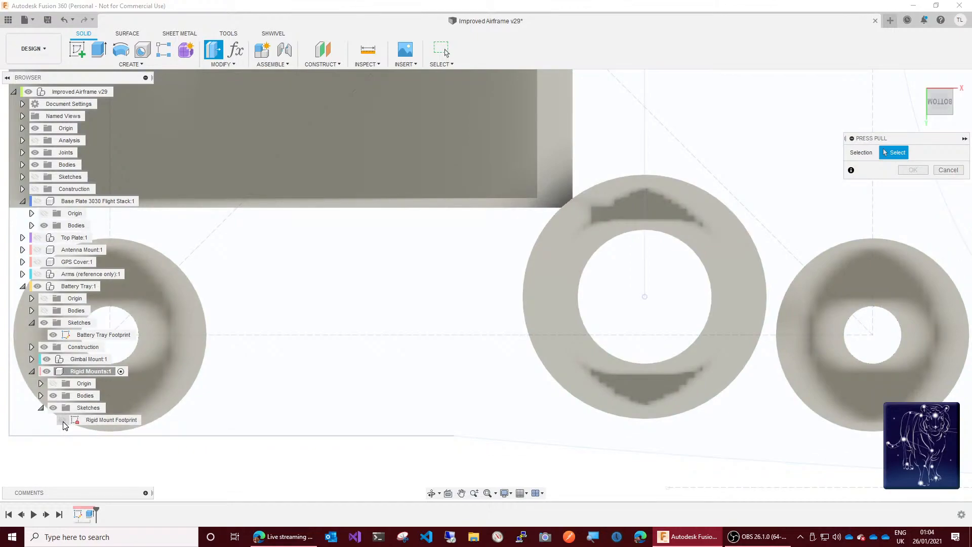
left_click(62, 420)
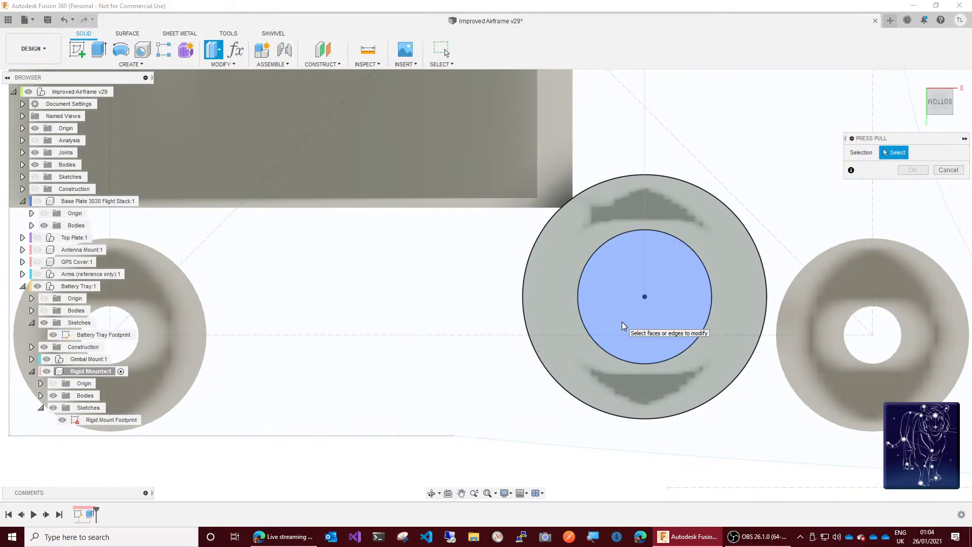
left_click(622, 321)
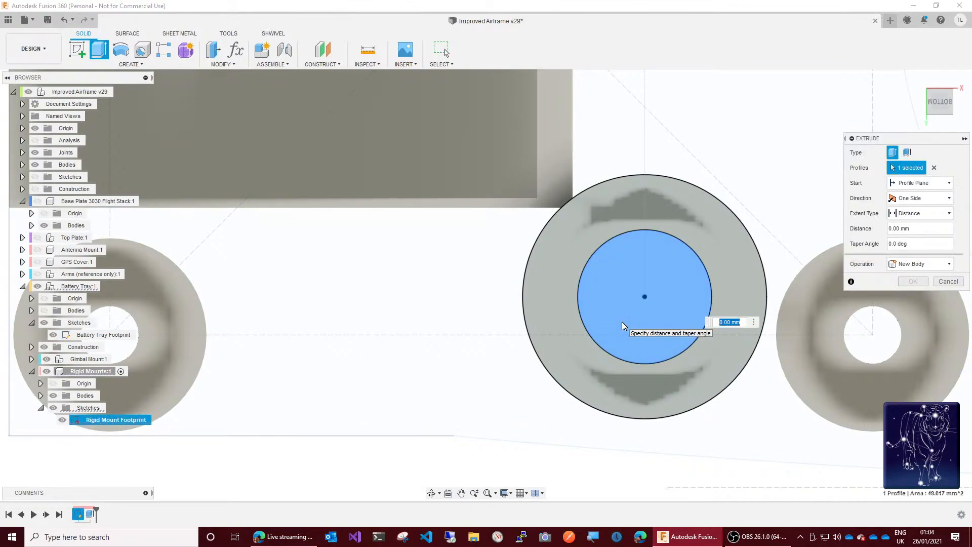
left_click(929, 228)
left_click_drag(929, 228, 878, 234)
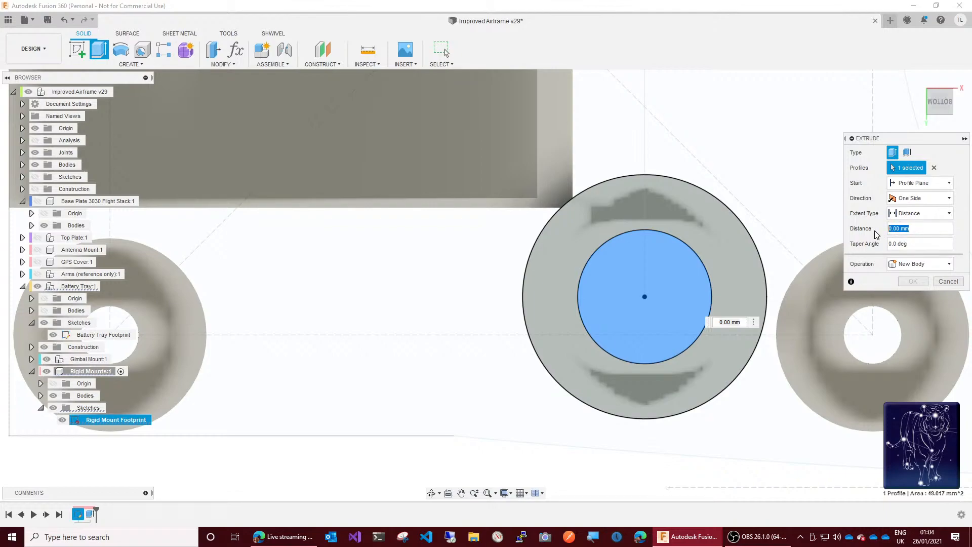
type("batt")
key("BackSpace")
key("BackSpace")
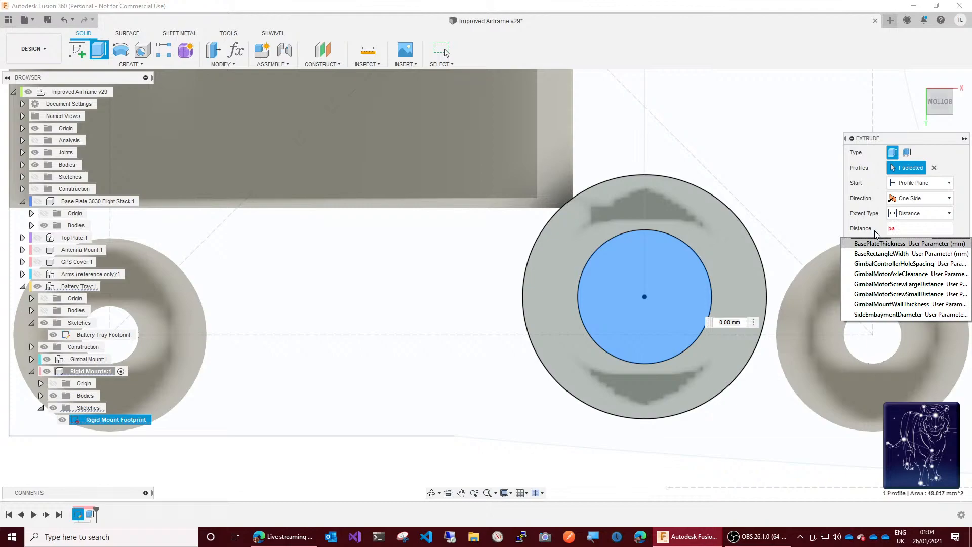
key("BackSpace")
key("BackSpace")
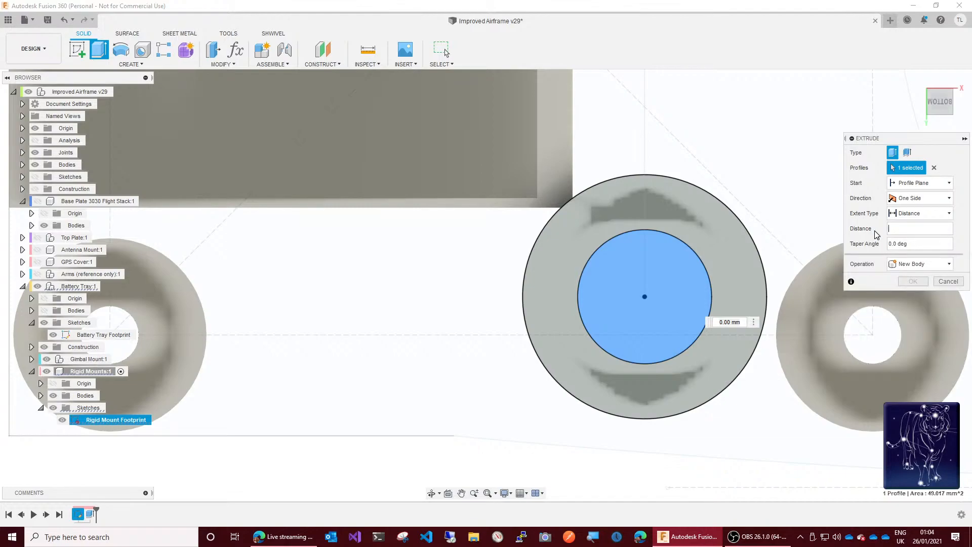
type("sep")
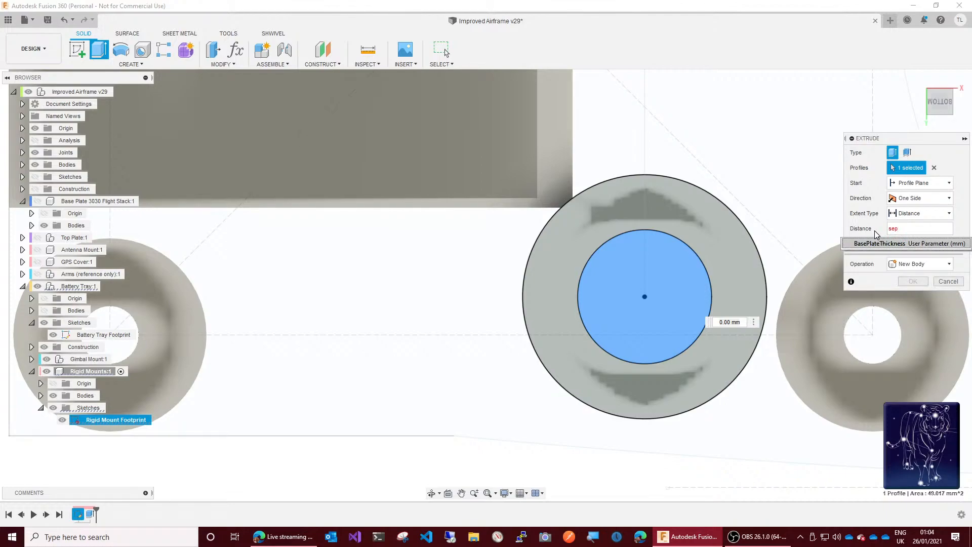
key("BackSpace")
key("BackSpace")
key("BackSpace")
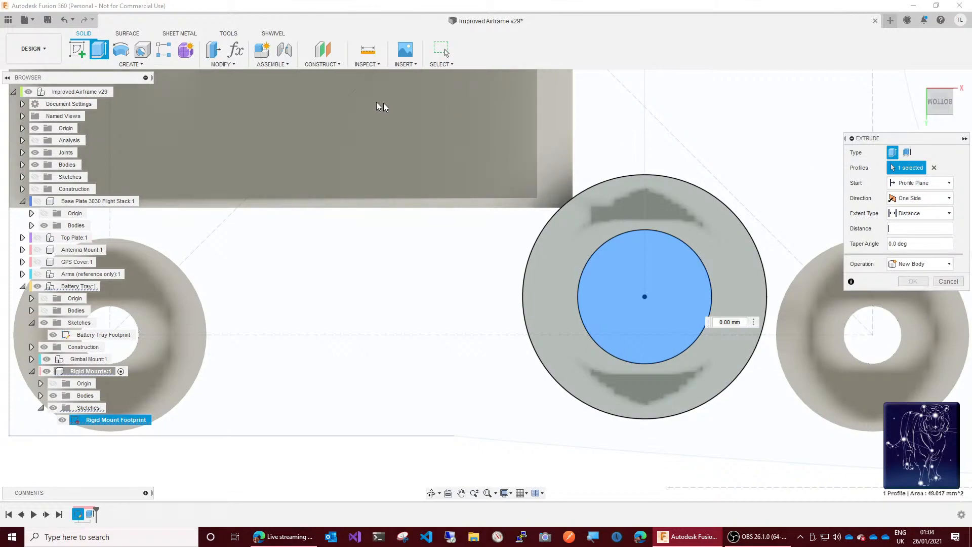
Step: Look through the document's user and model parameters for one that covers the battery tray's offset
left_click(221, 67)
left_click(236, 50)
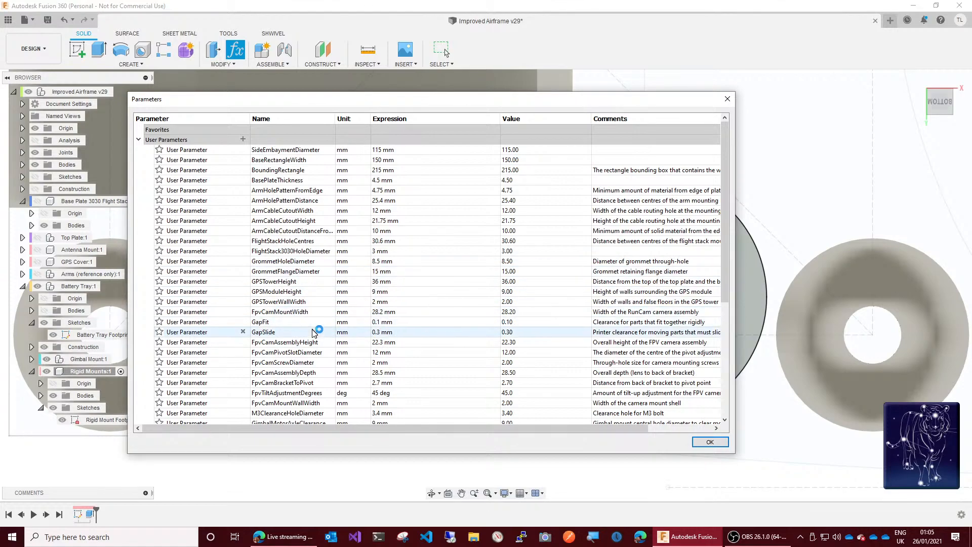
scroll(315, 329, "down", 6)
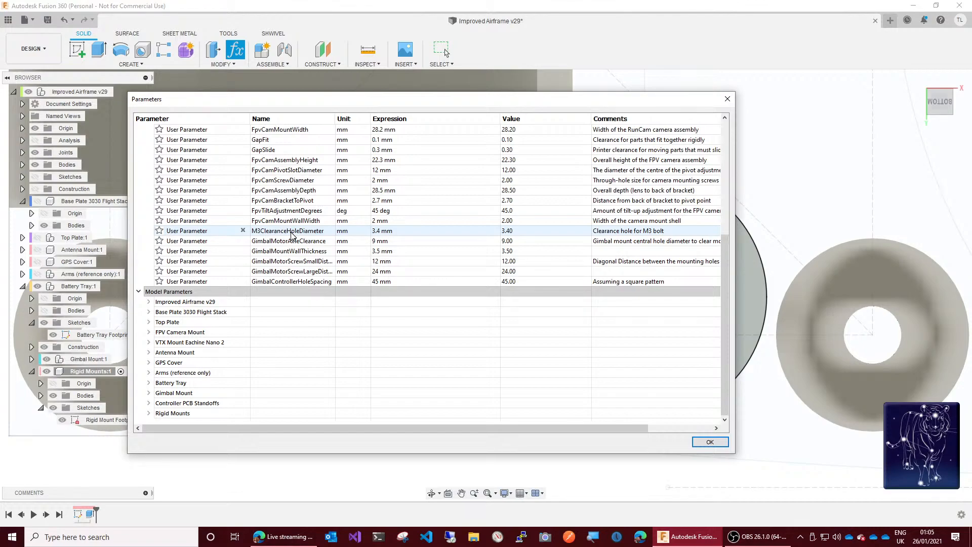
left_click(812, 144)
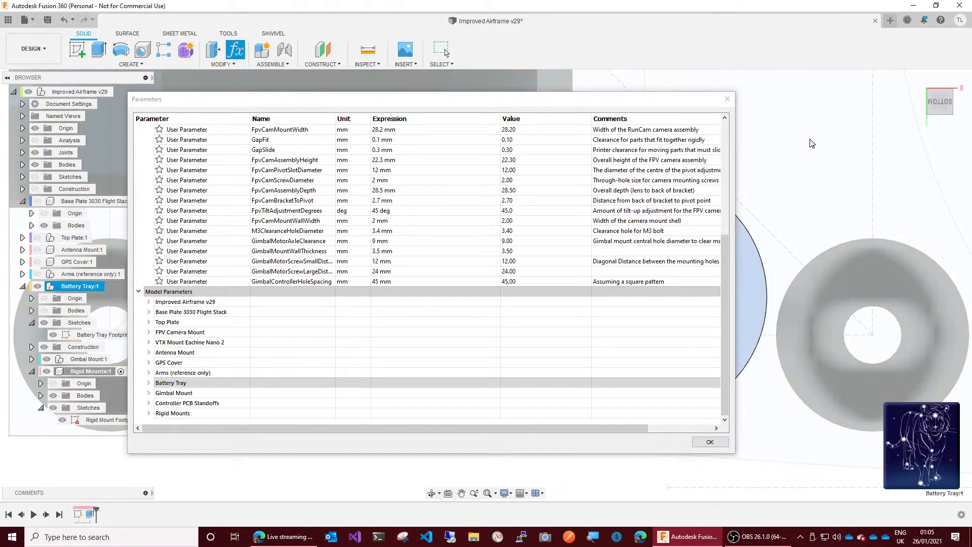
left_click(710, 442)
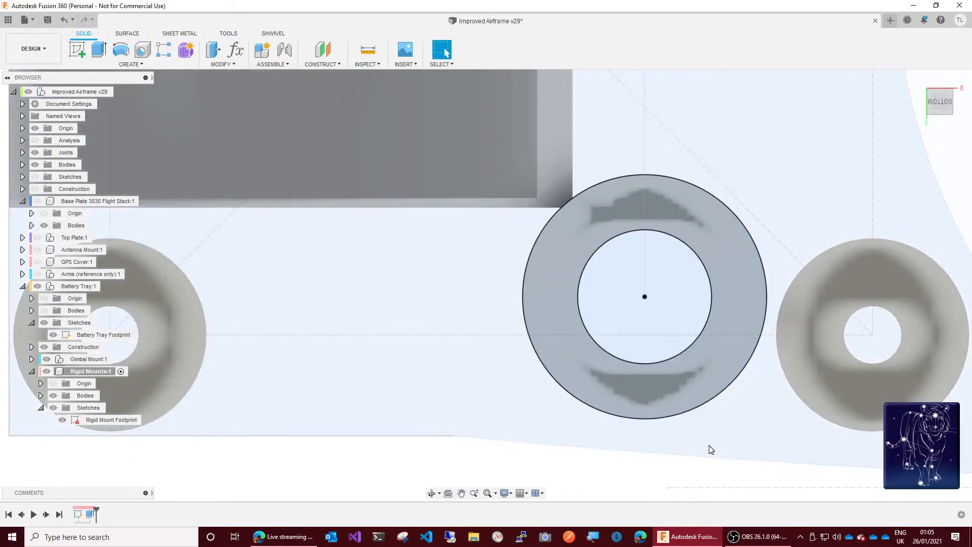
left_click(659, 467)
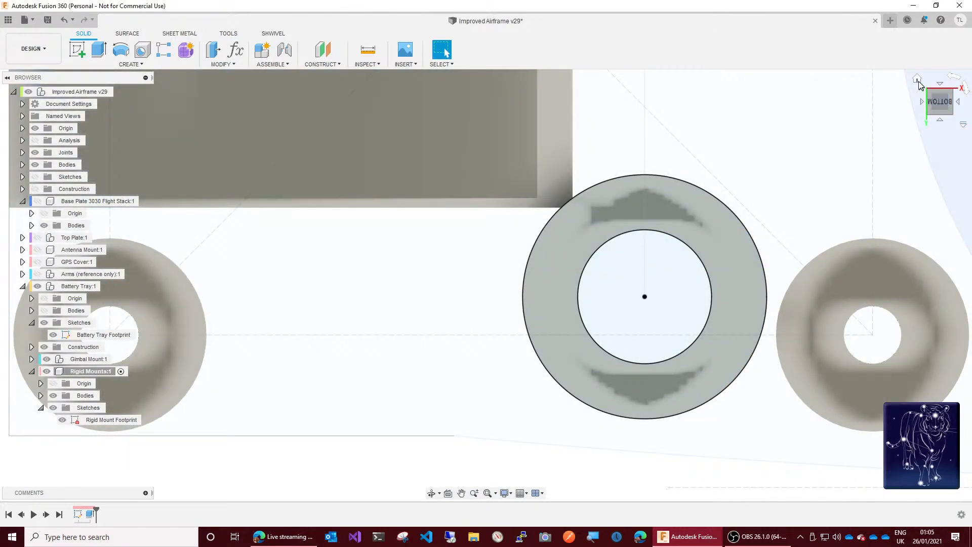
Step: Activate the top-level airframe component and examine the spacing between the base plate and the battery tray from the front
left_click(917, 79)
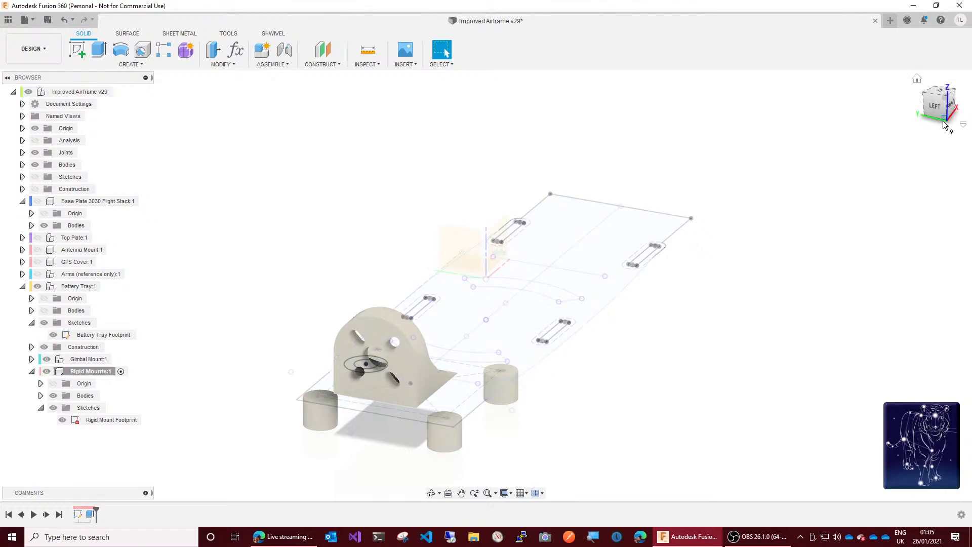
left_click_drag(942, 118, 882, 121)
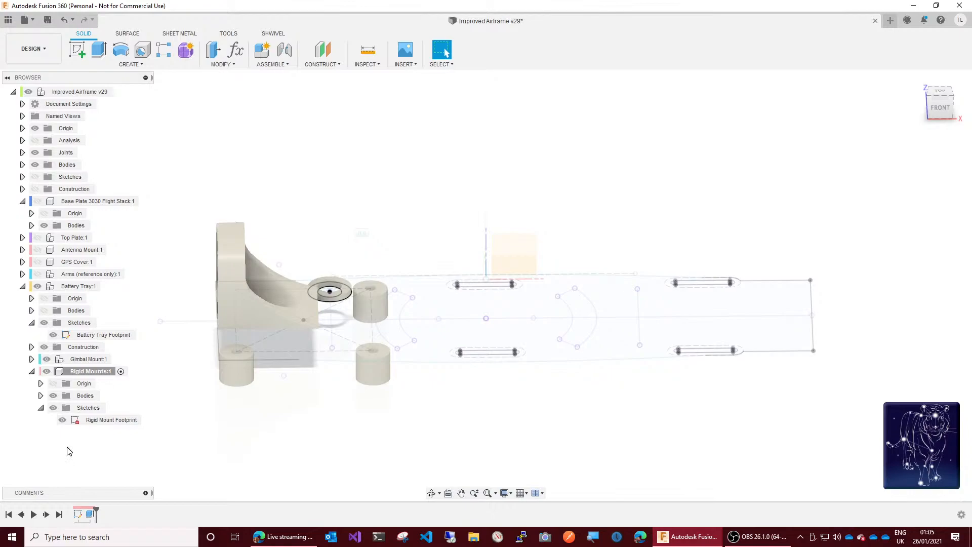
left_click(32, 299)
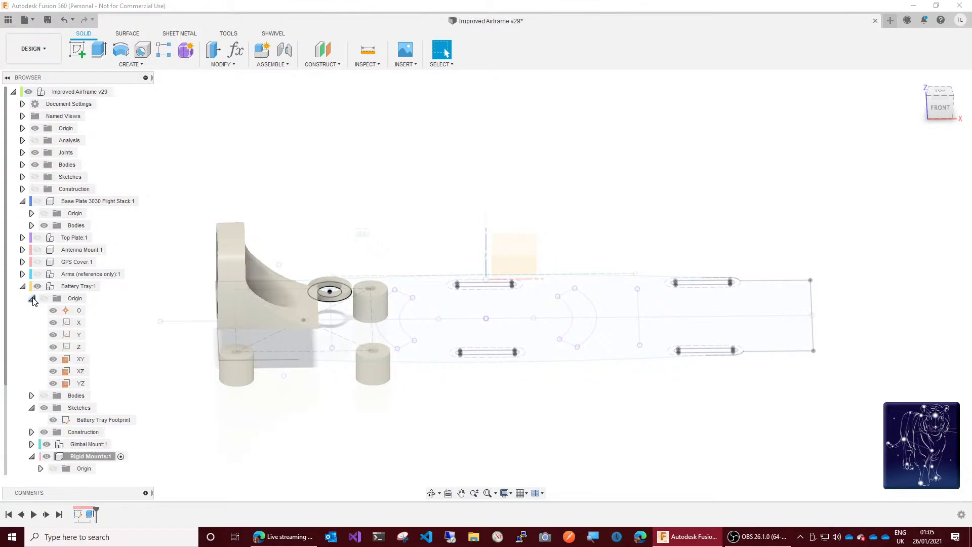
left_click(32, 299)
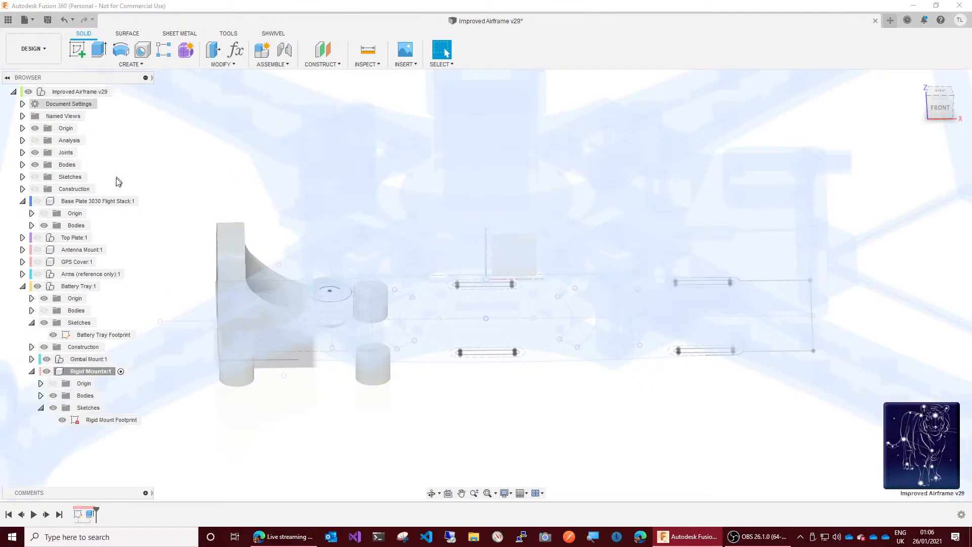
scroll(118, 177, "up", 3)
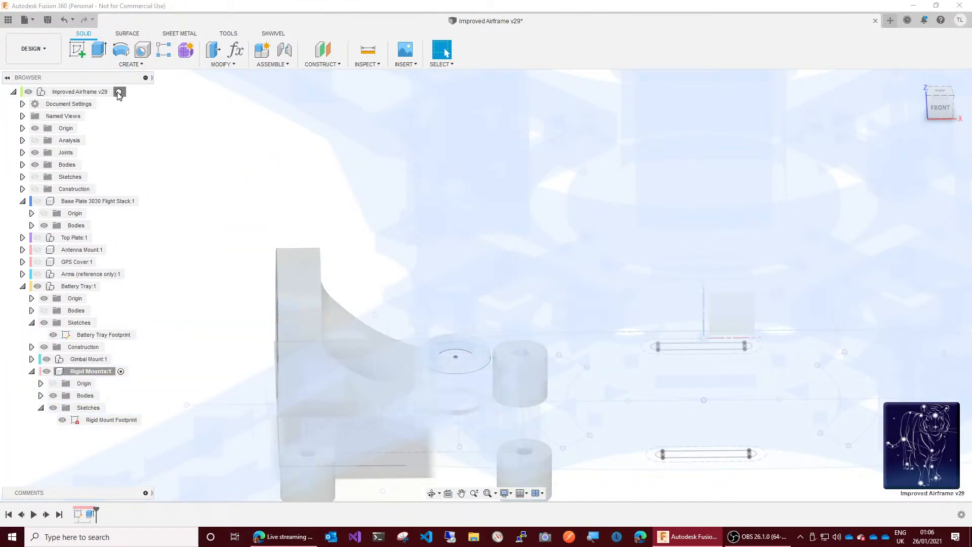
left_click(118, 92)
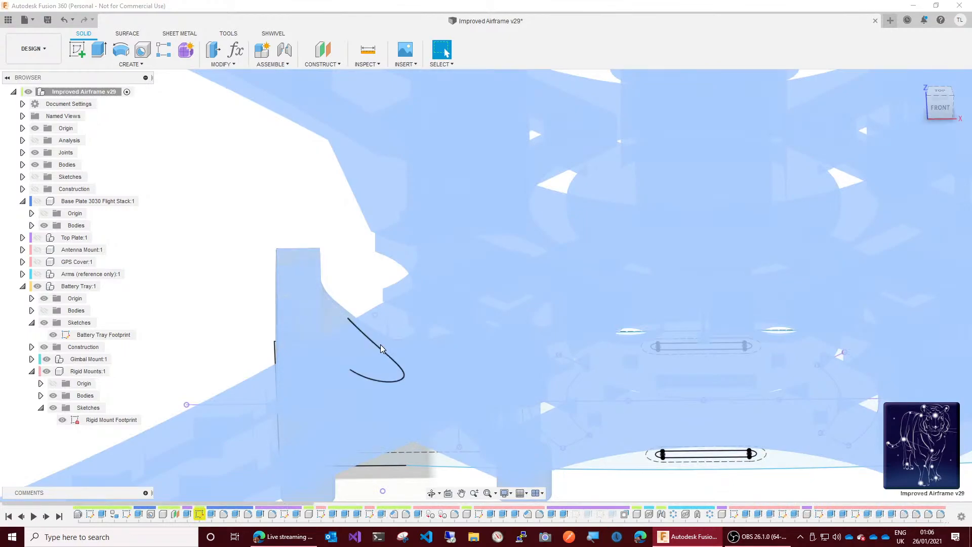
scroll(425, 355, "down", 2)
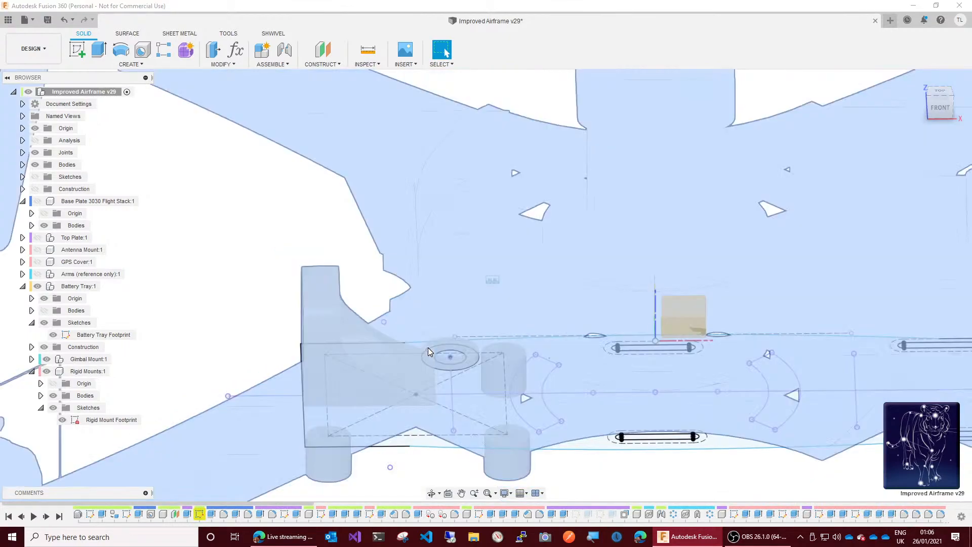
scroll(427, 347, "down", 1)
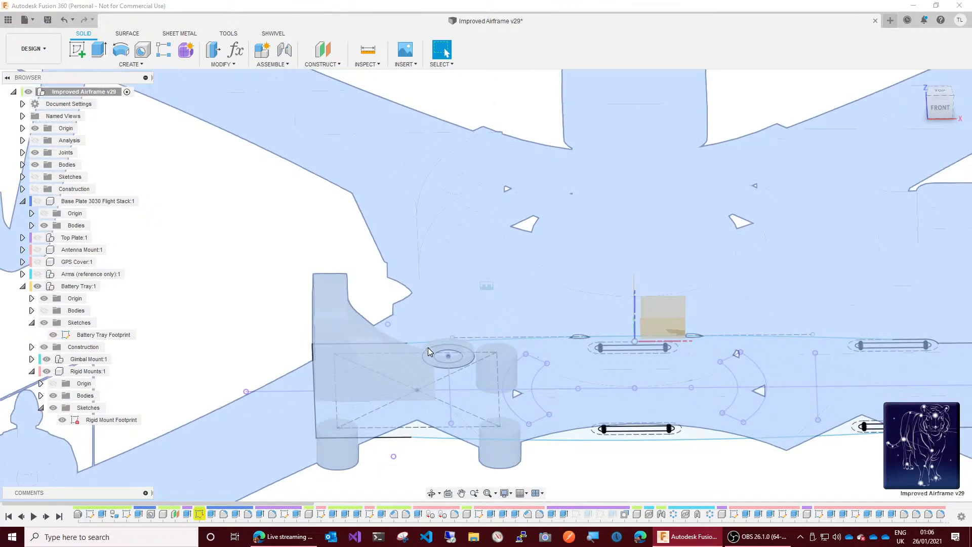
scroll(428, 348, "down", 5)
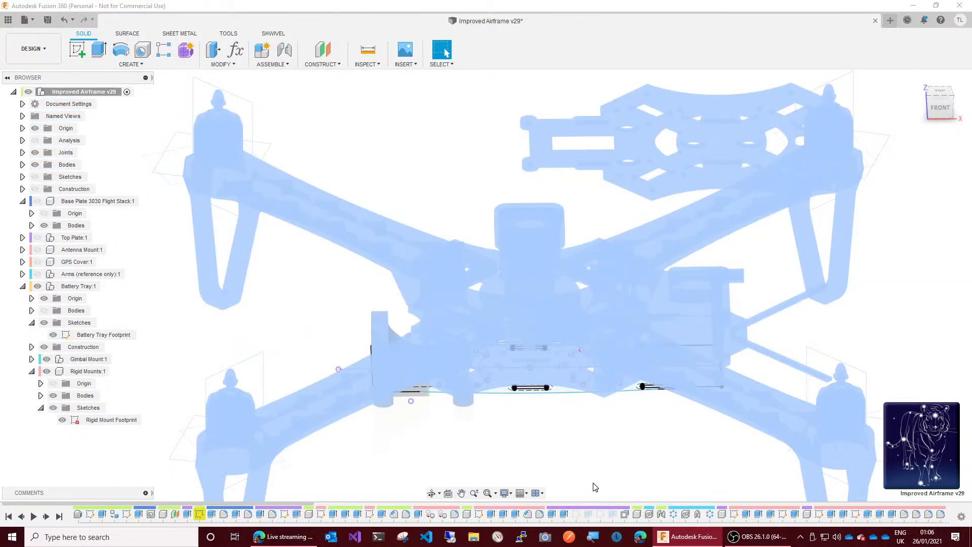
left_click(941, 121)
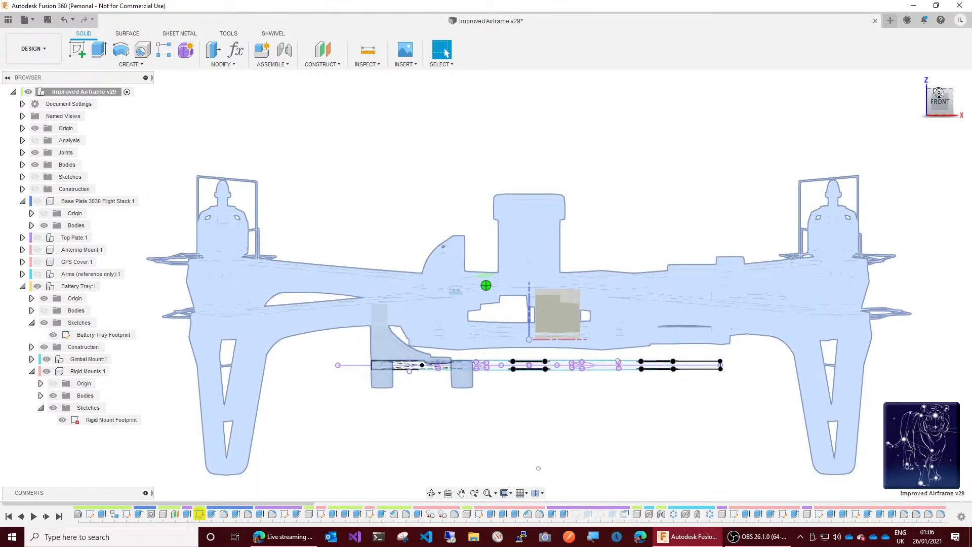
left_click(938, 93)
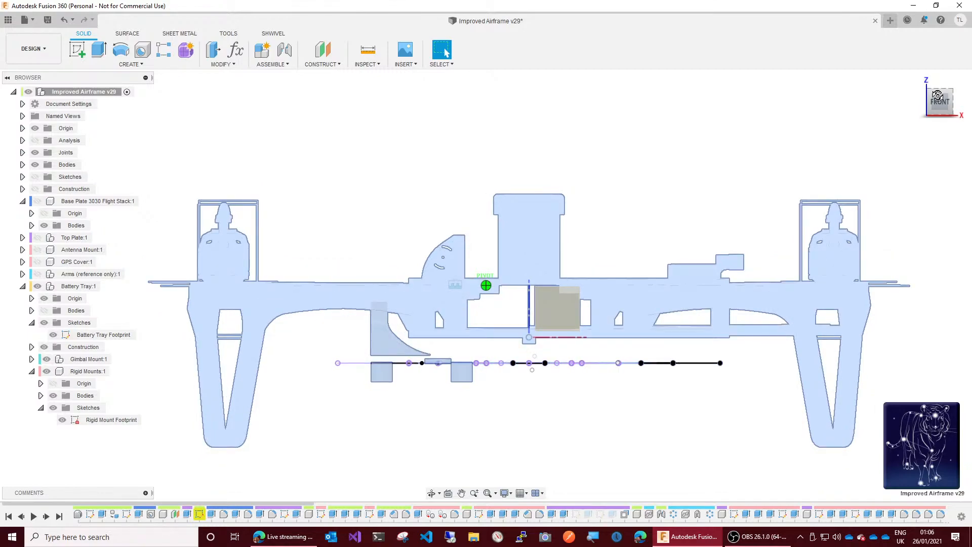
left_click_drag(938, 95, 938, 97)
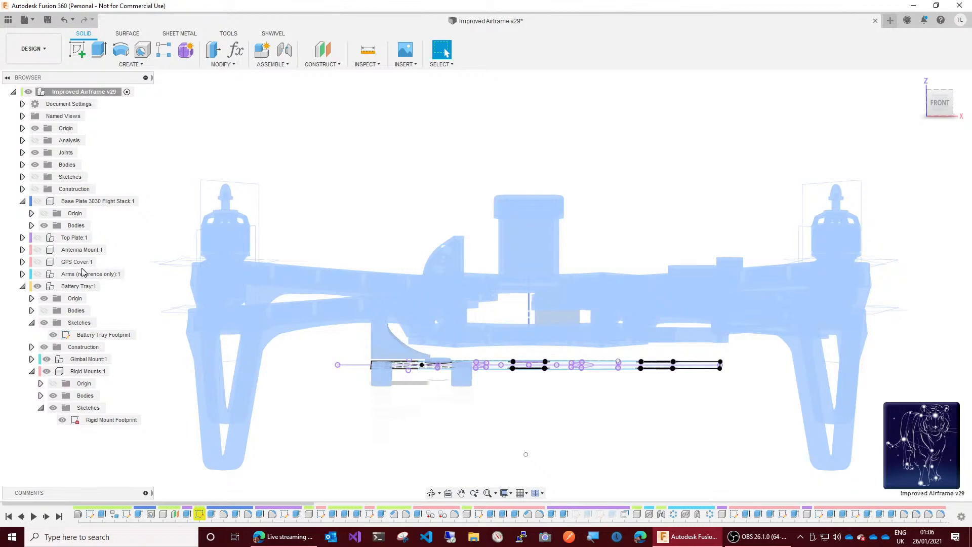
Step: Activate the Battery Tray component and open its Battery Tray Base offset plane for editing to check the distance
left_click(110, 286)
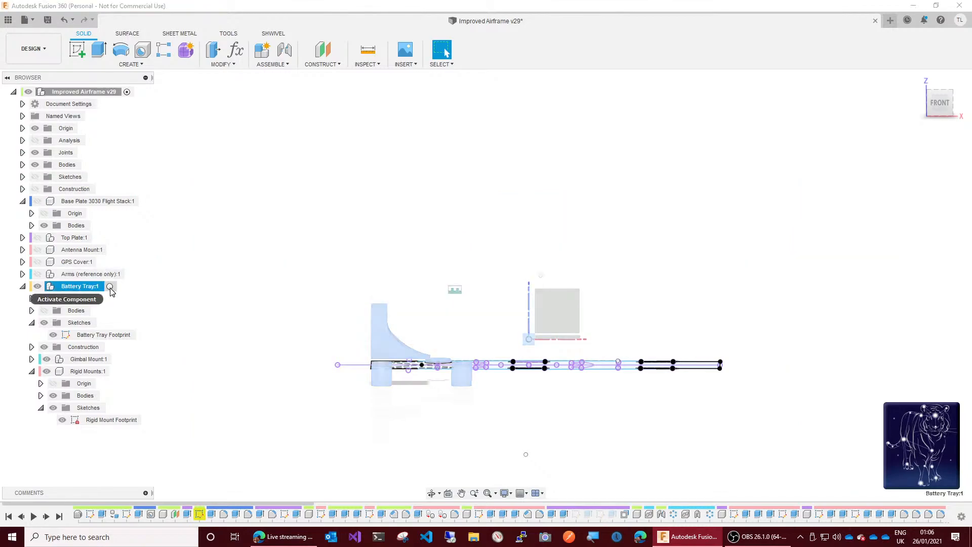
left_click(110, 286)
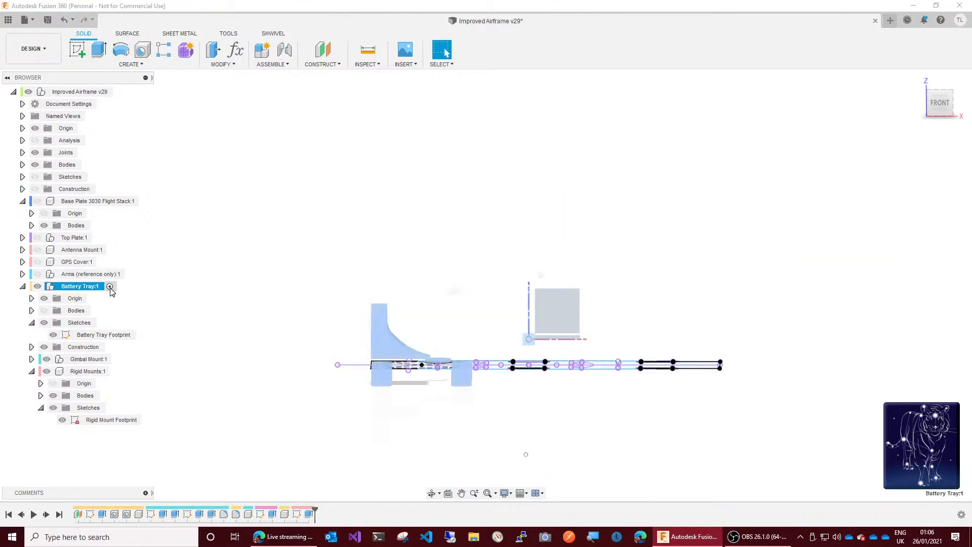
left_click(78, 515)
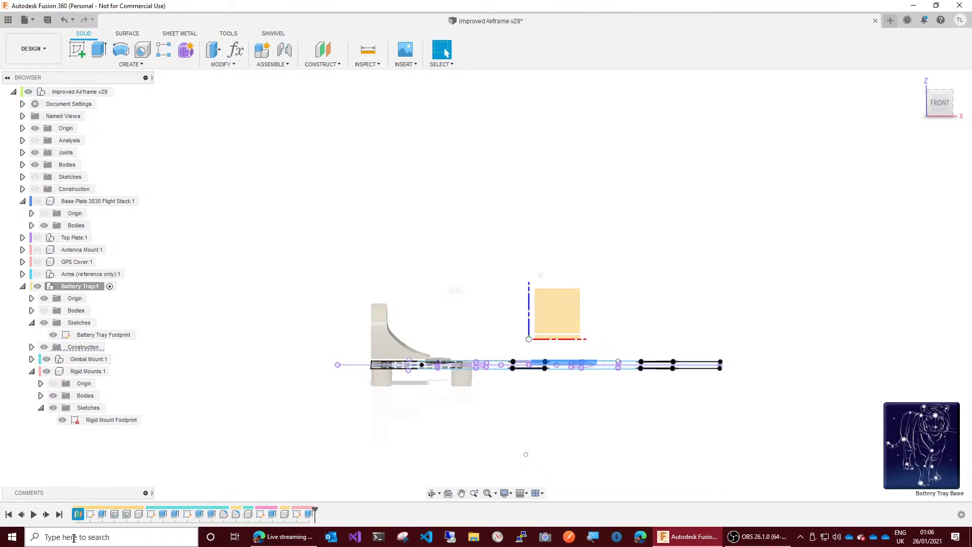
right_click(79, 516)
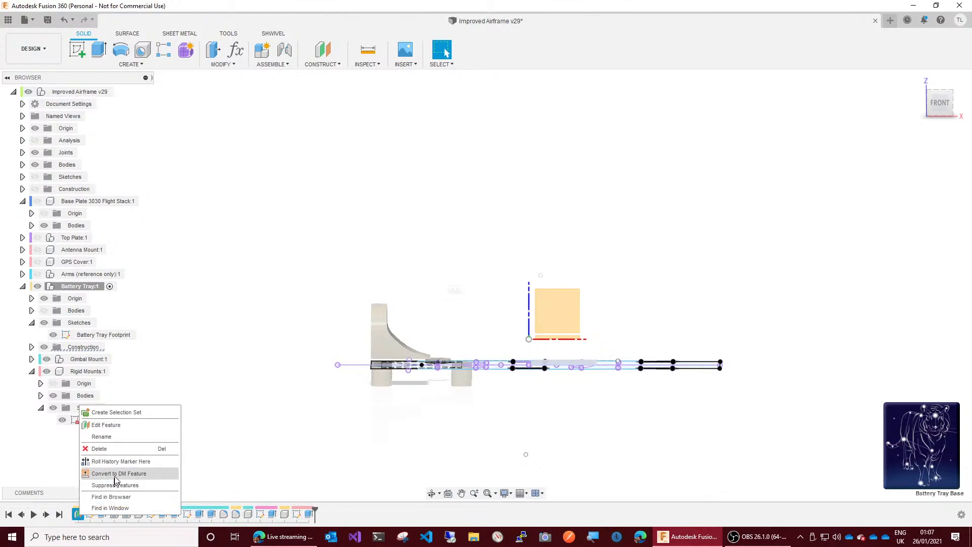
left_click(118, 426)
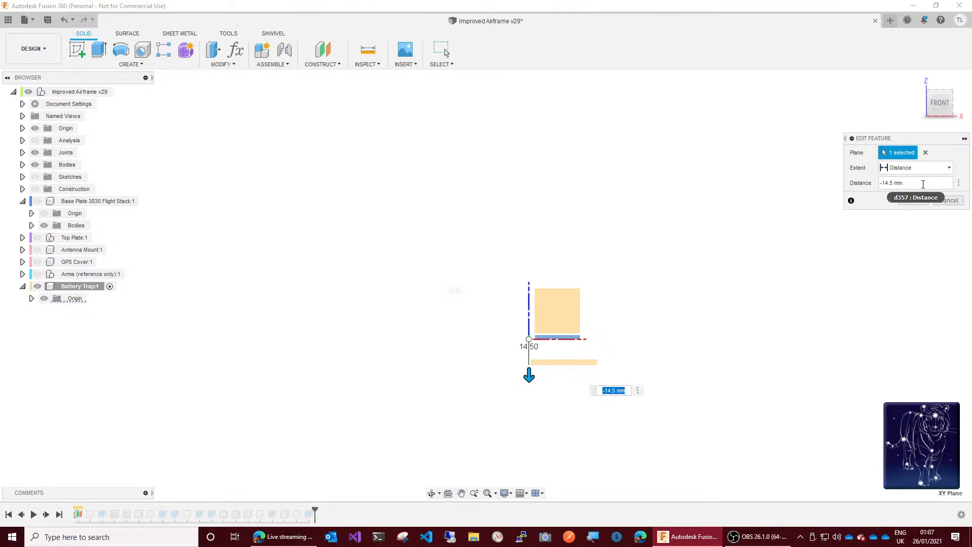
Step: Create a user parameter named BatteryTrayOffset in mm with the expression 14.5
left_click(241, 52)
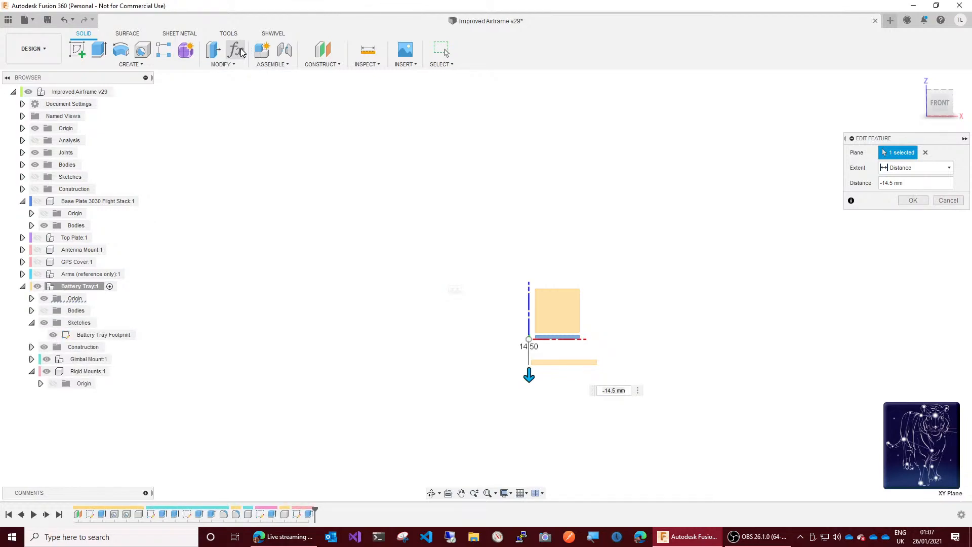
left_click(241, 52)
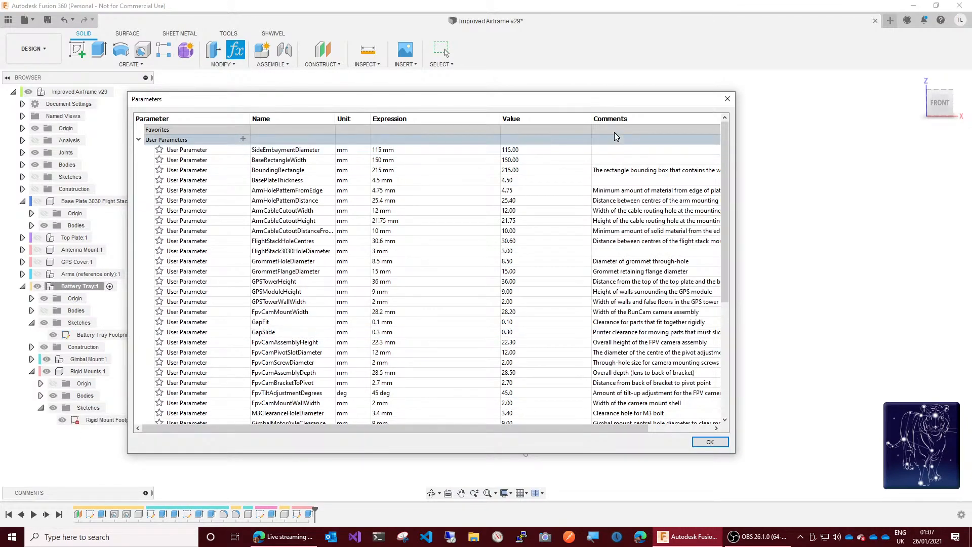
left_click(243, 140)
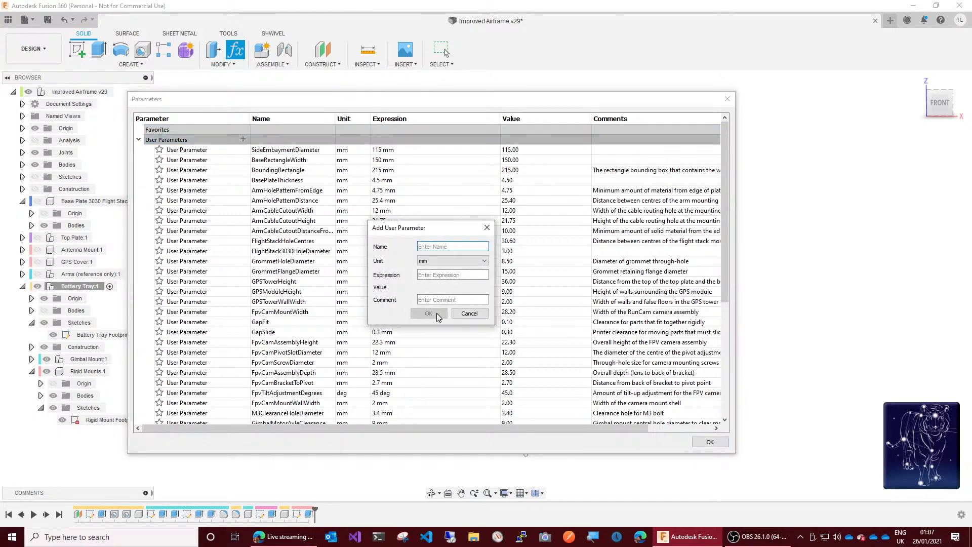
type("BatteryTray")
type("Offset")
left_click(461, 276)
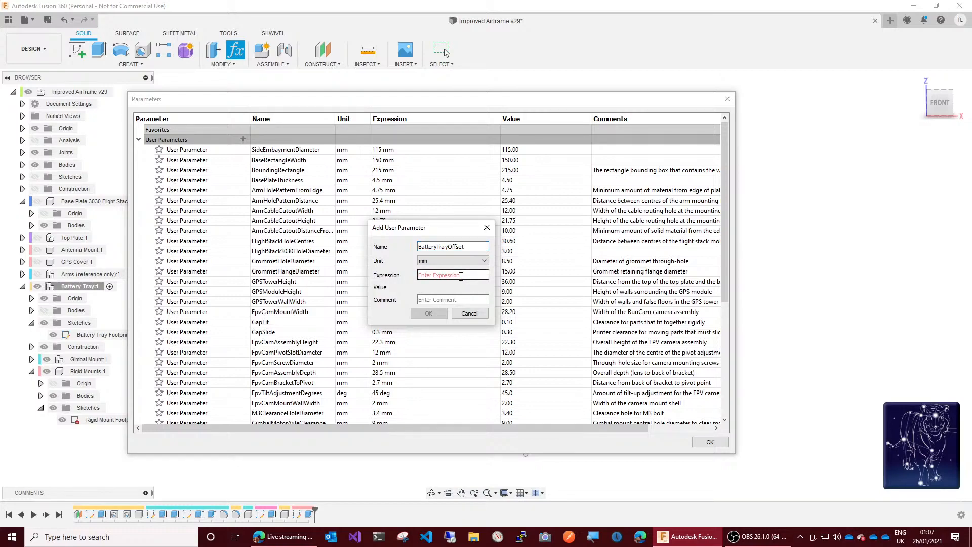
type("14")
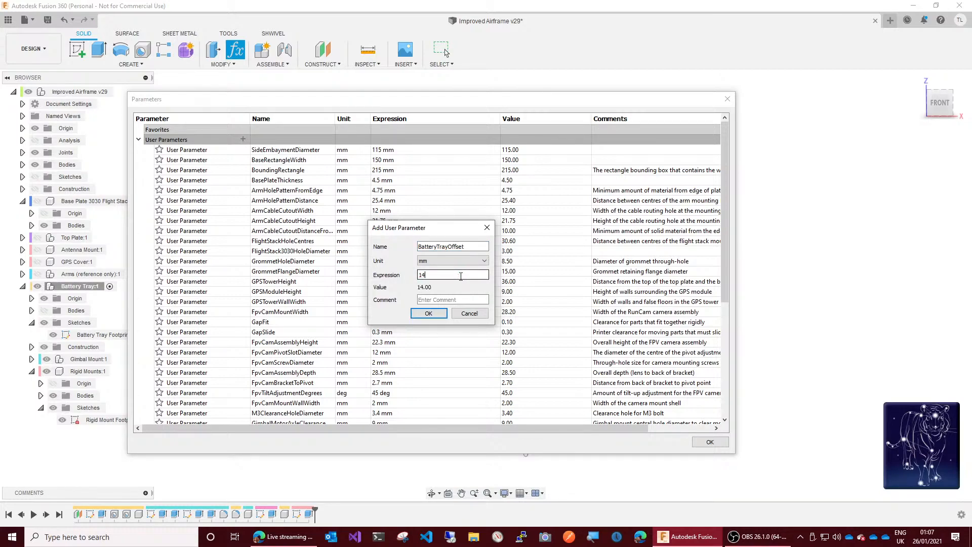
type(".5")
Step: Add the comment "Distance from base of base plate to top of battery tray" to the new parameter and save it
left_click(454, 298)
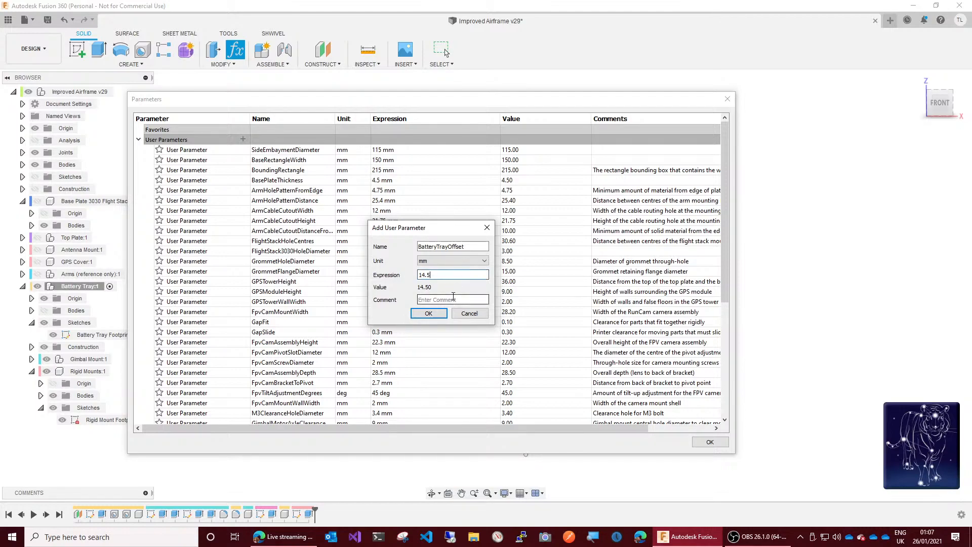
type("Distance from")
type(" base of base")
type(" plate")
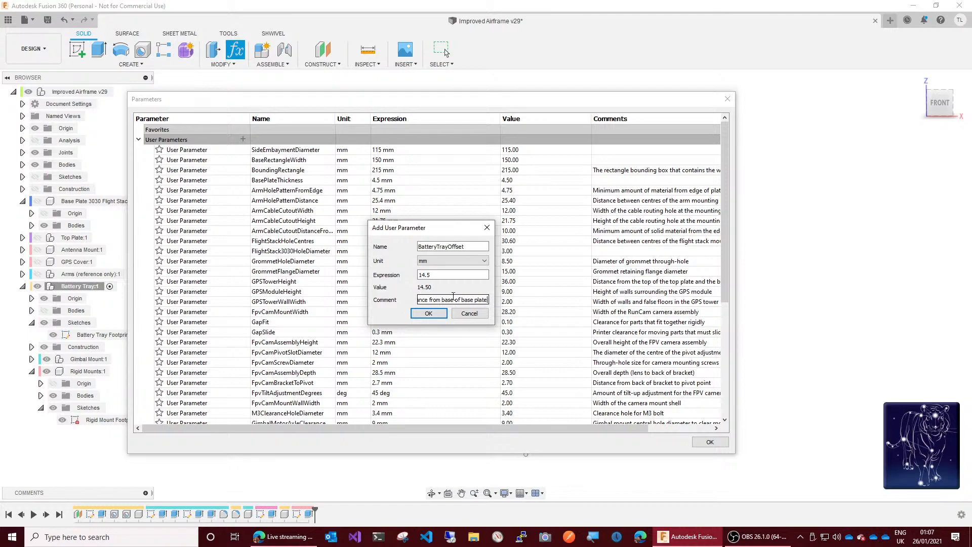
type(" to top of battery tray")
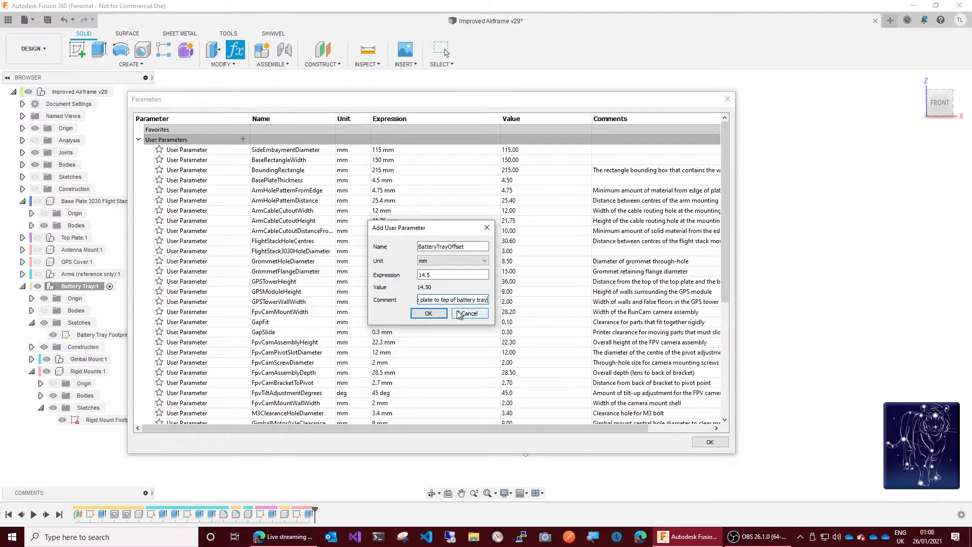
left_click(428, 314)
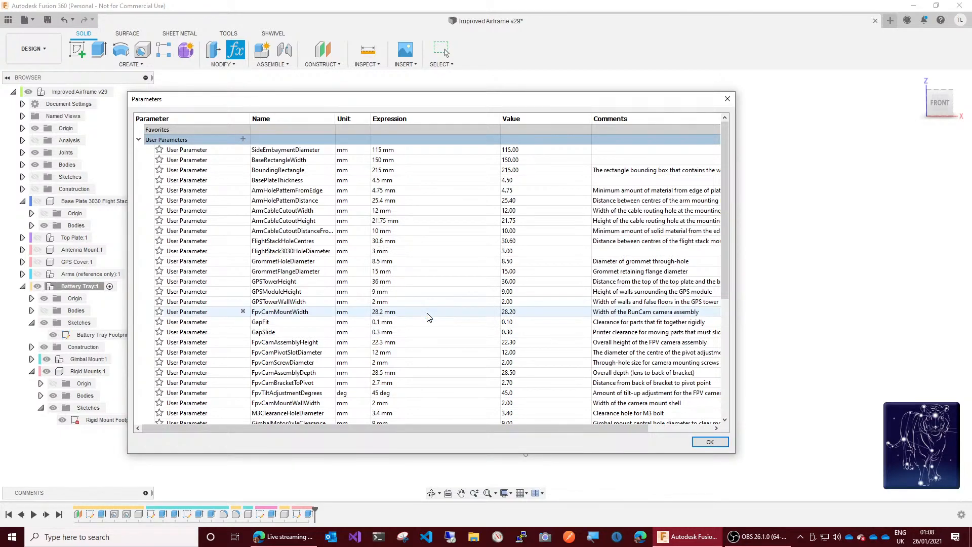
left_click(710, 443)
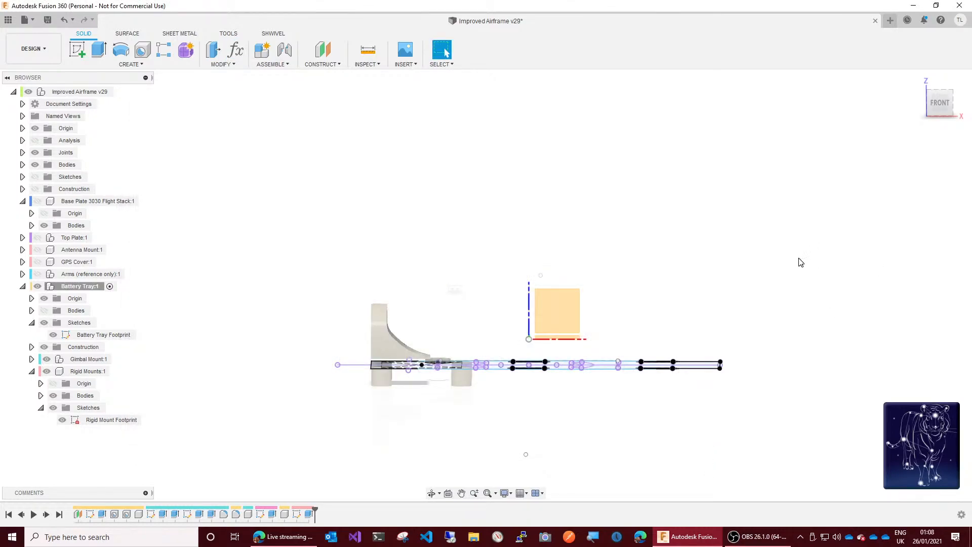
Step: Edit the Battery Tray Base offset plane and set its distance to -BatteryTrayOffset
right_click(80, 514)
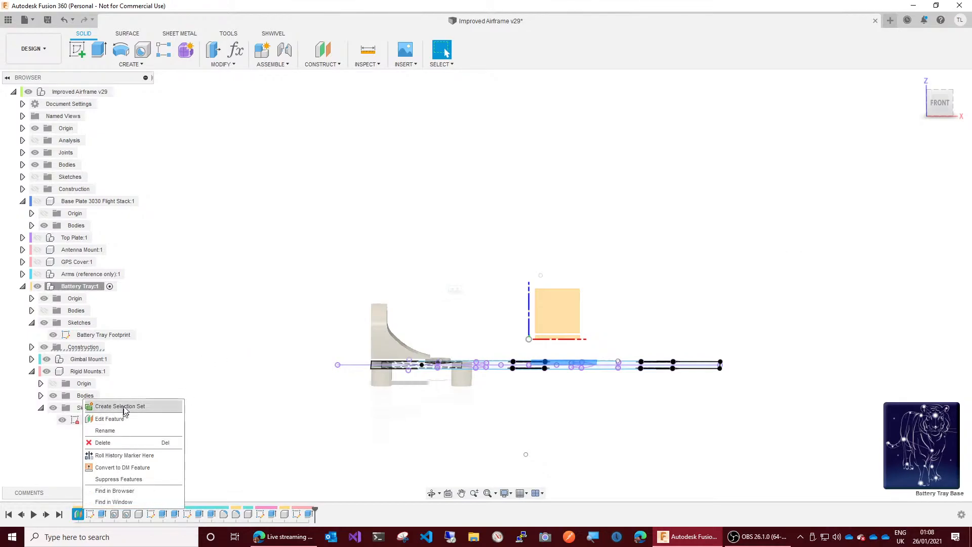
left_click(125, 420)
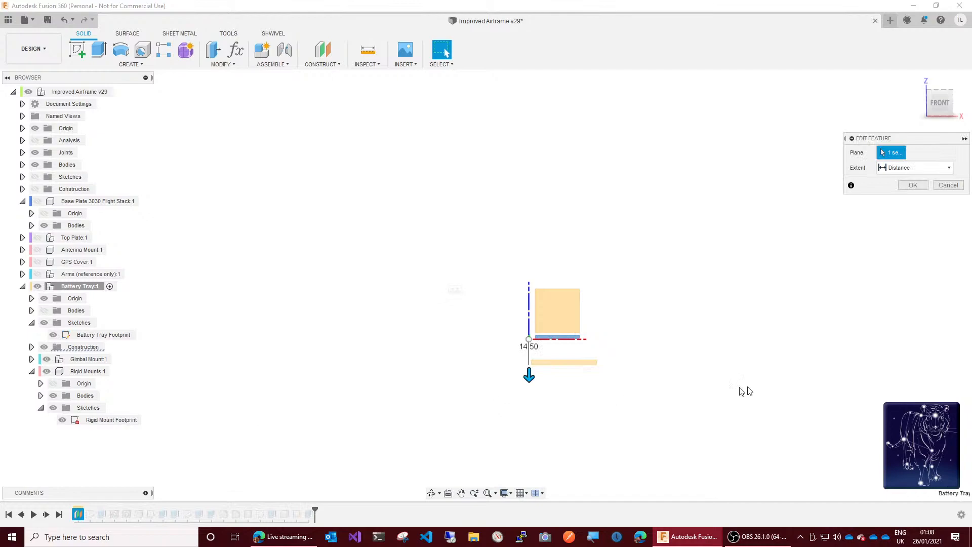
left_click(917, 183)
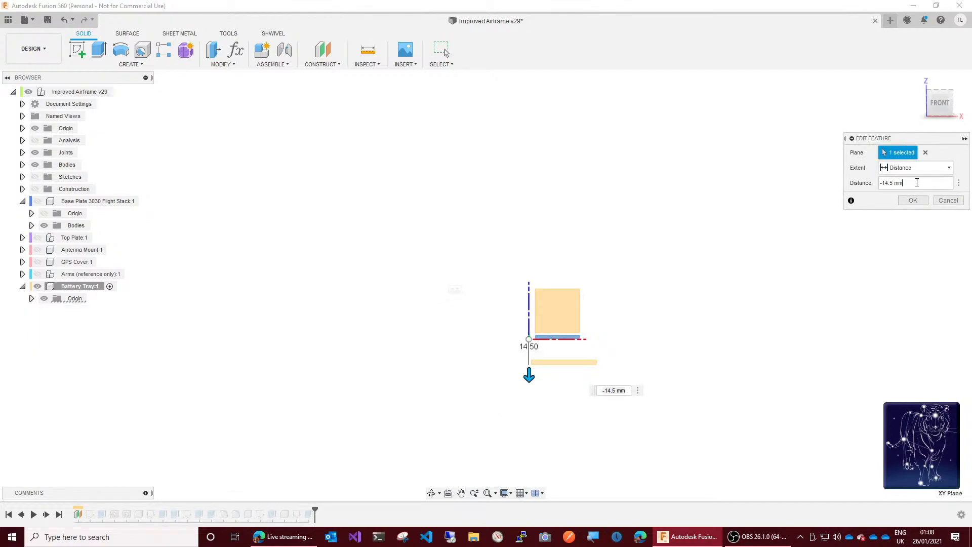
key("BackSpace")
key("BackSpace")
key("BackSpace")
key("BackSpace")
key("BackSpace")
key("BackSpace")
key("BackSpace")
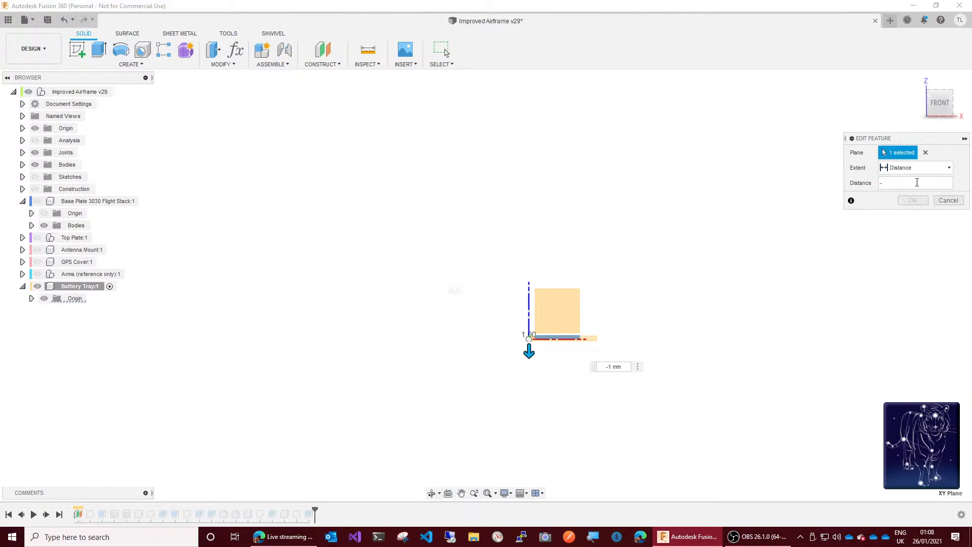
type("bat")
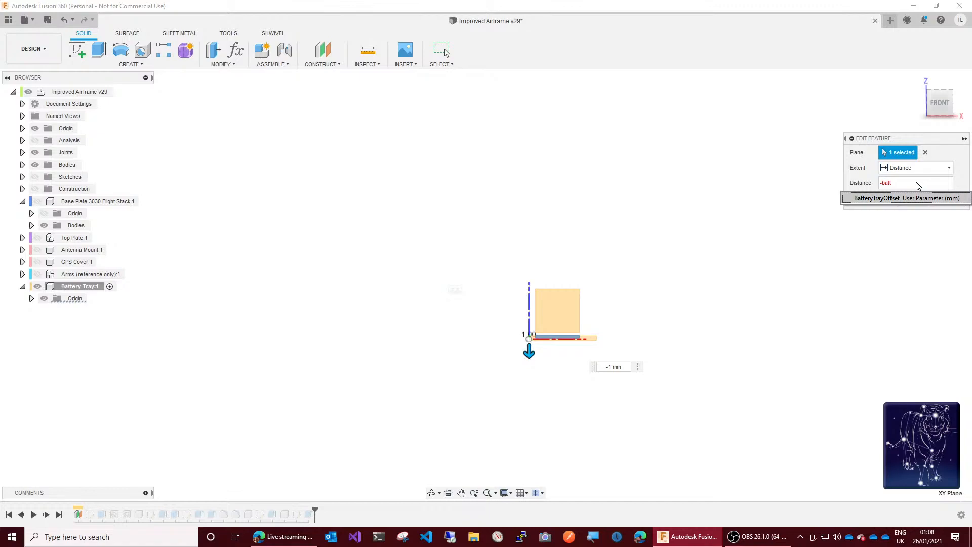
type("t")
key("Return")
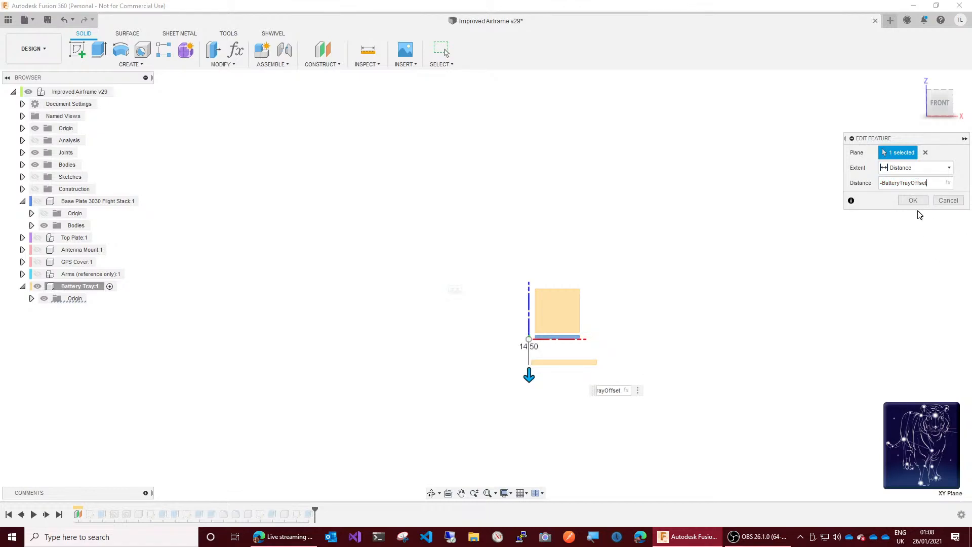
left_click(914, 201)
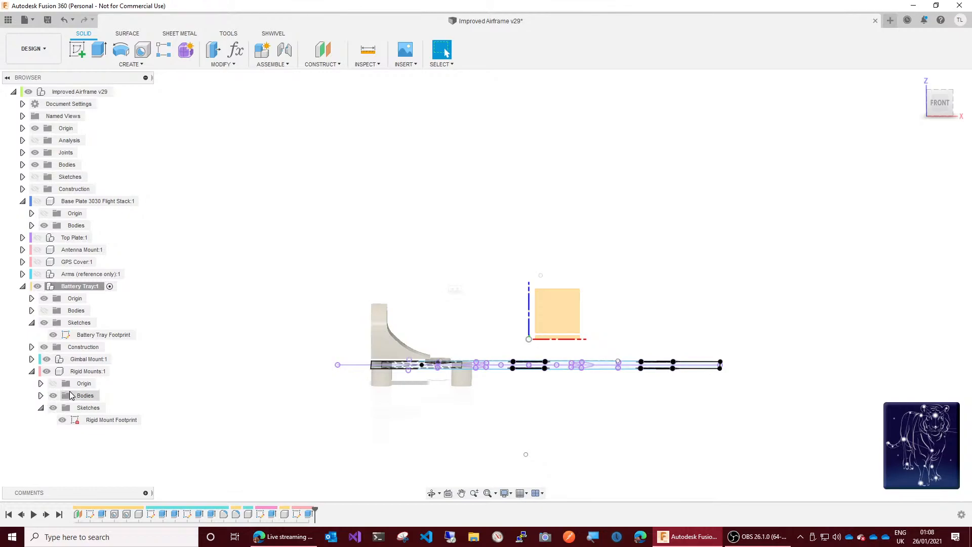
Step: Start extruding the inner circle of the Rigid Mount Footprint sketch as a new body with the distance BatteryTrayOffset
left_click(66, 287)
left_click_drag(944, 112, 943, 78)
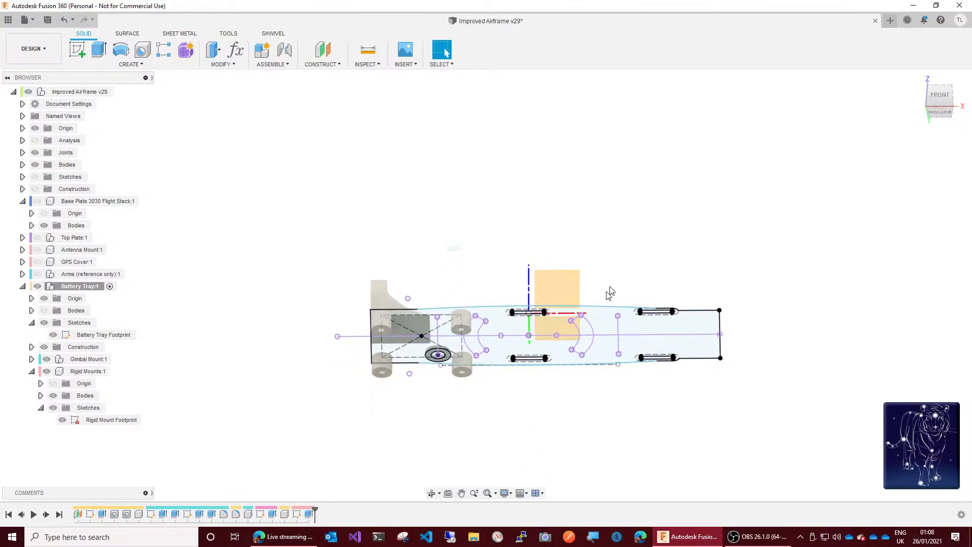
scroll(444, 373, "up", 2)
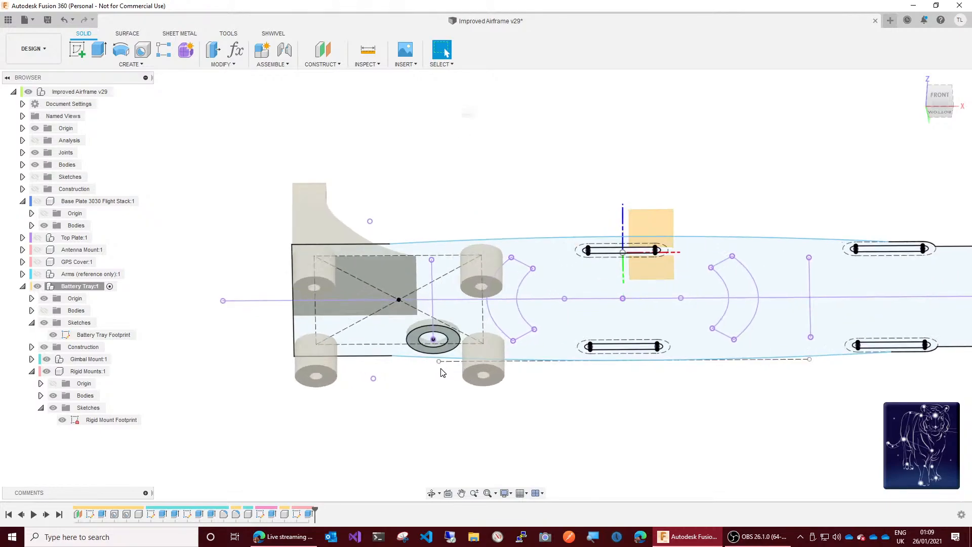
scroll(444, 374, "up", 6)
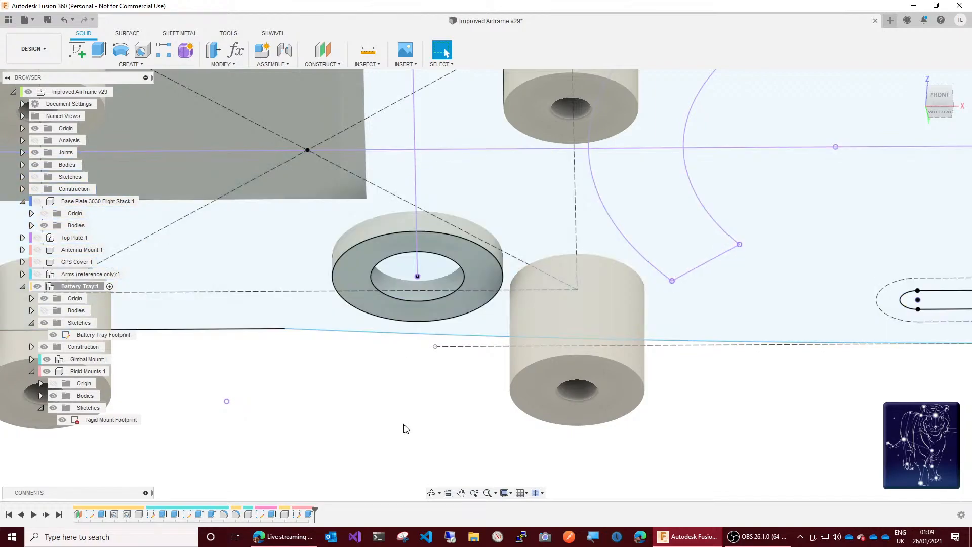
key("q")
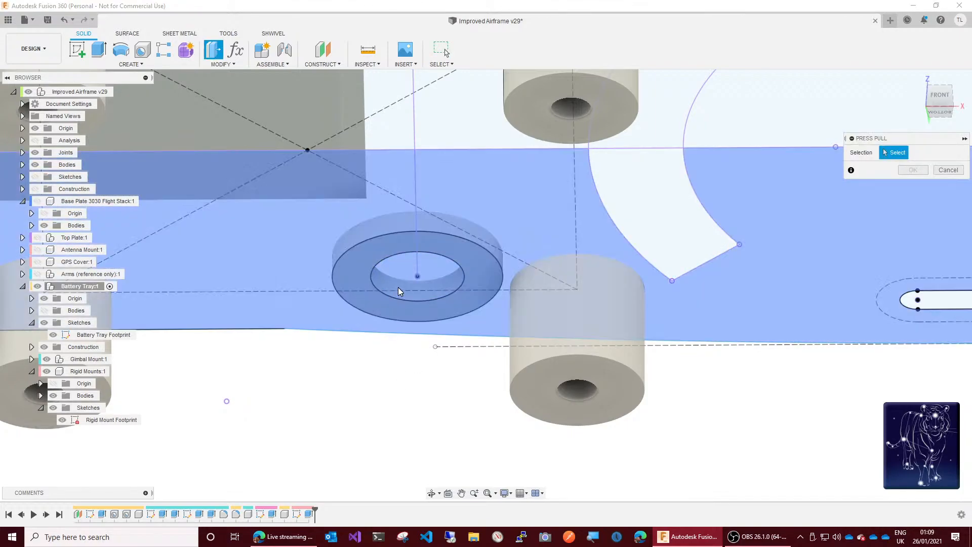
left_click(398, 275)
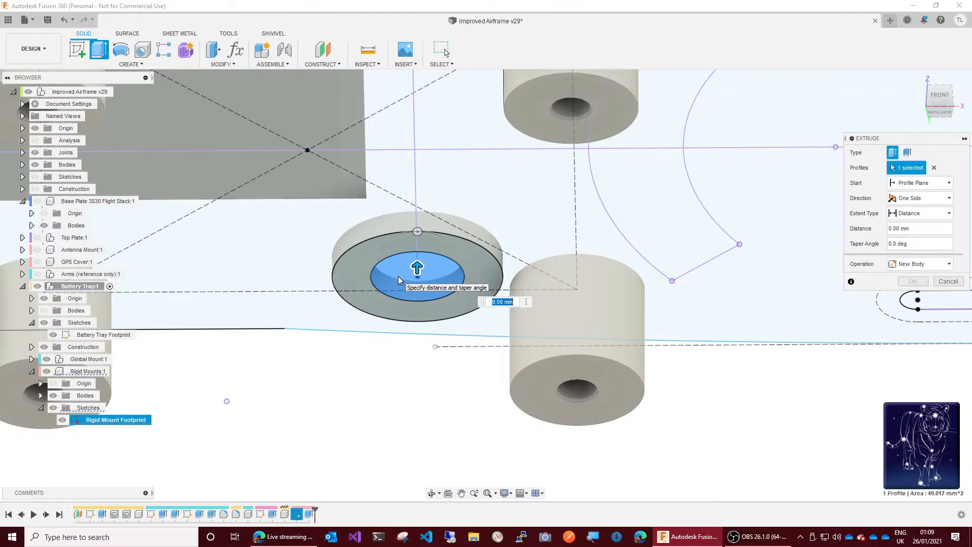
type("bat")
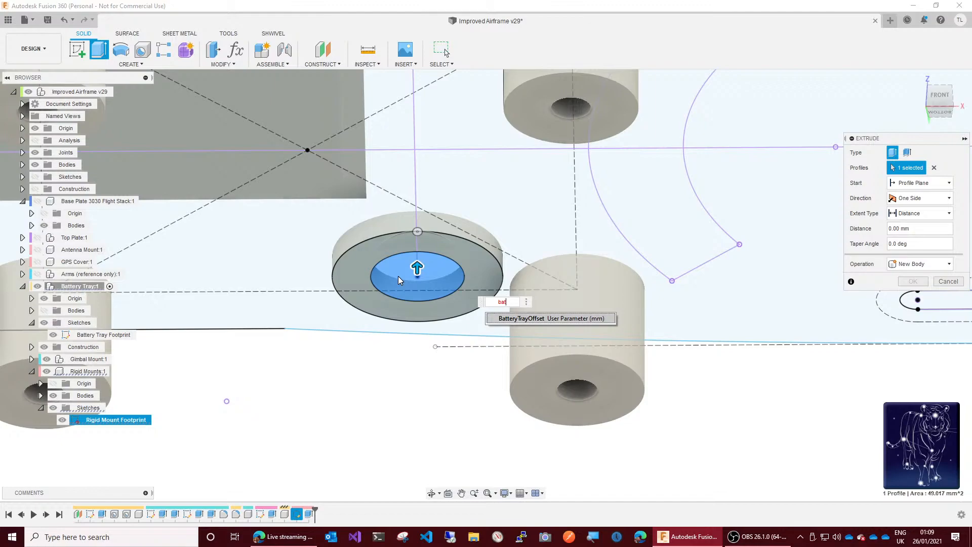
key("Return")
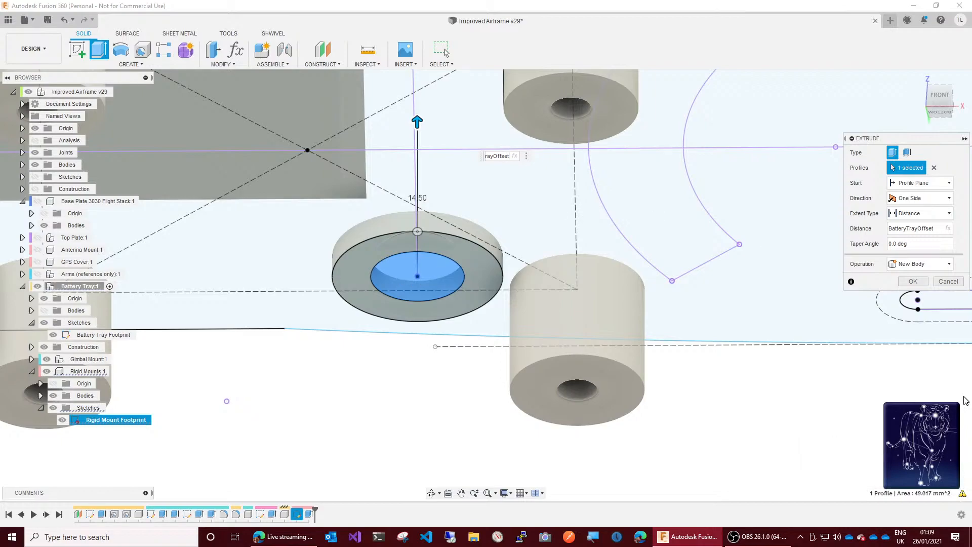
key("ctrl+a")
Step: Show the Battery Tray's bodies and check the extrusion preview against the tray from the front
mouse_move(964, 494)
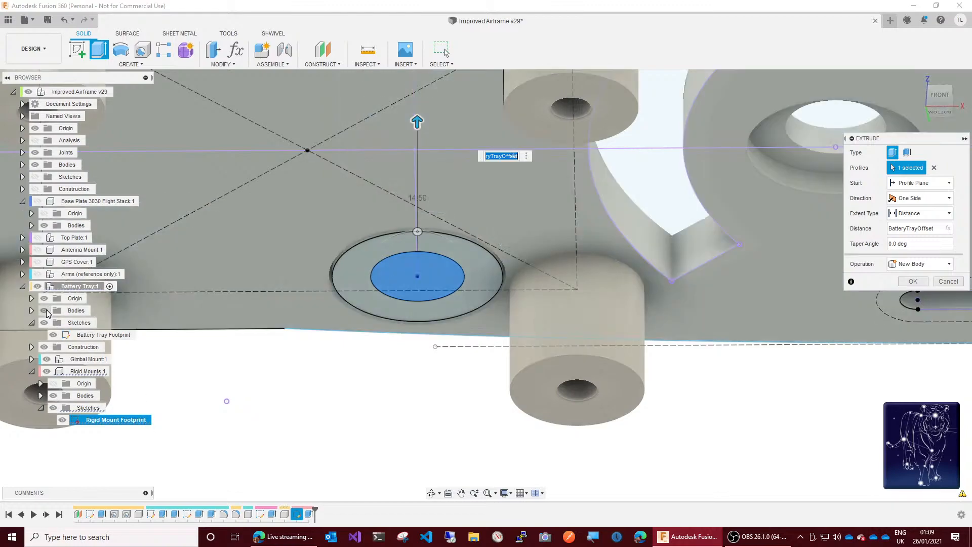
left_click(44, 311)
left_click(941, 94)
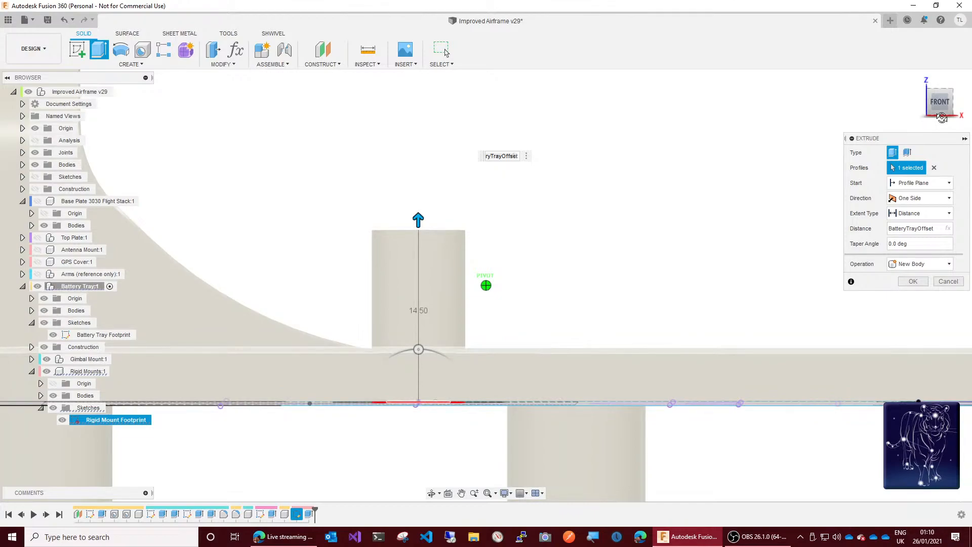
left_click_drag(942, 117, 943, 127)
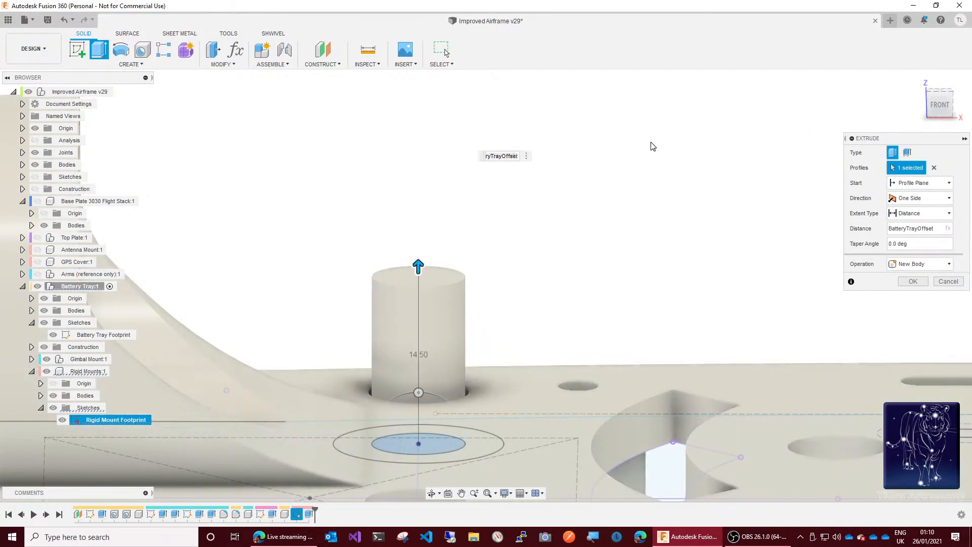
Step: Set the extrusion distance to (BatteryTrayOffset+BasePlateThickness)/2 and complete the new mount body
left_click(953, 227)
type("+bas")
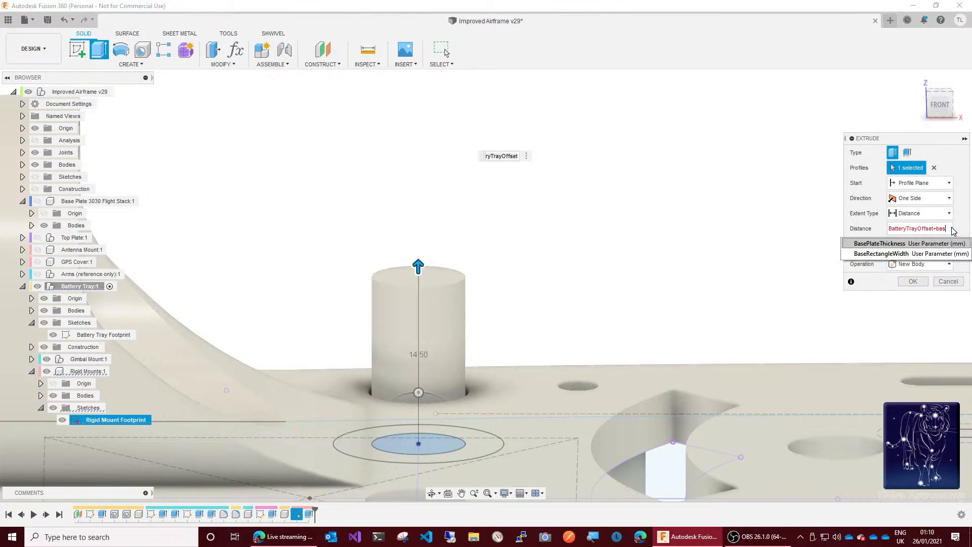
key("Return")
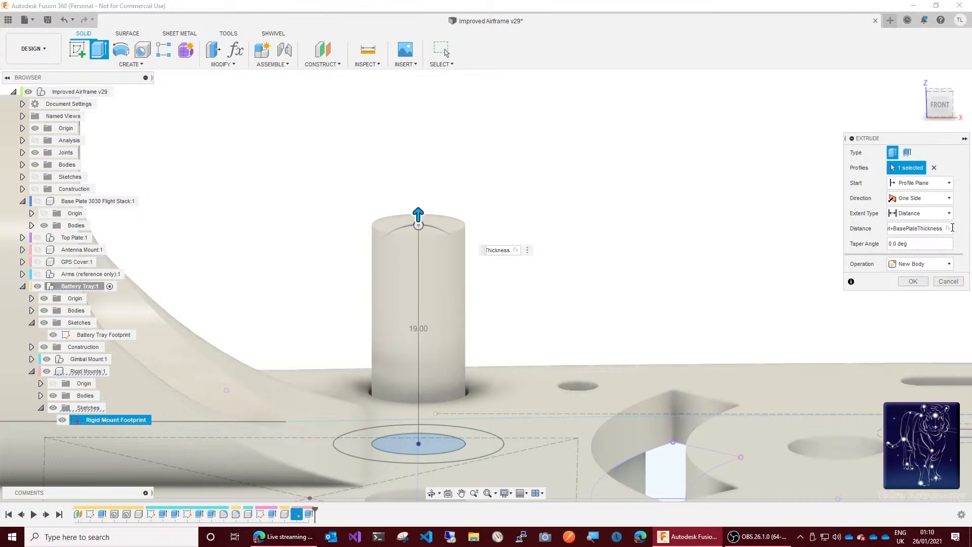
left_click(953, 227)
key("Home")
type("(")
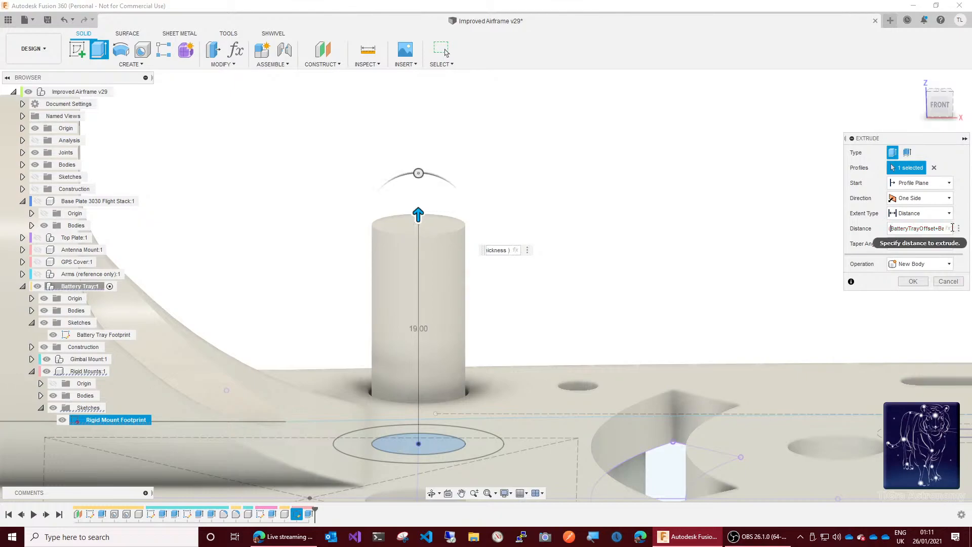
key("End")
type("/2")
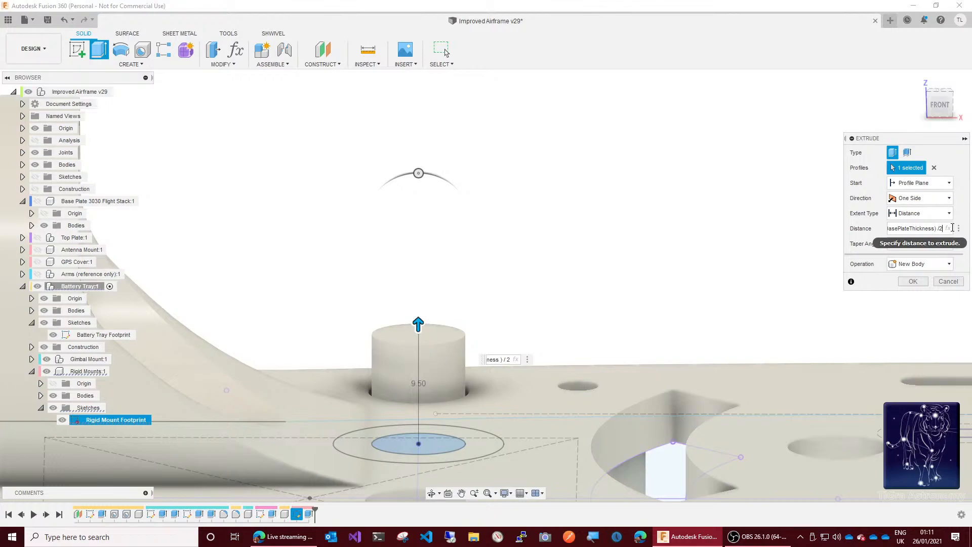
key("Return")
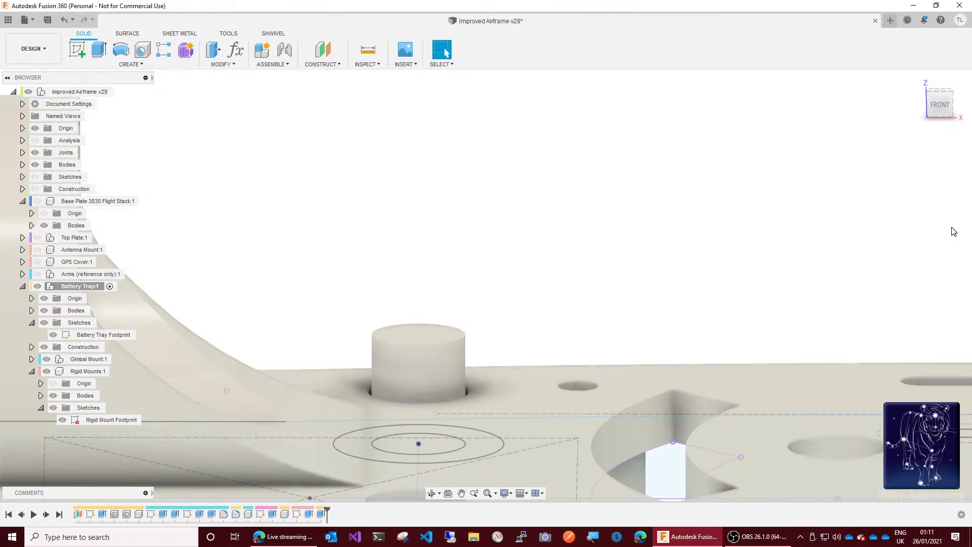
Step: Place a counterbore hole at the centre point of the Rigid Mount Footprint circles, extending to the top face of the extruded cylinder
left_click_drag(936, 117, 934, 77)
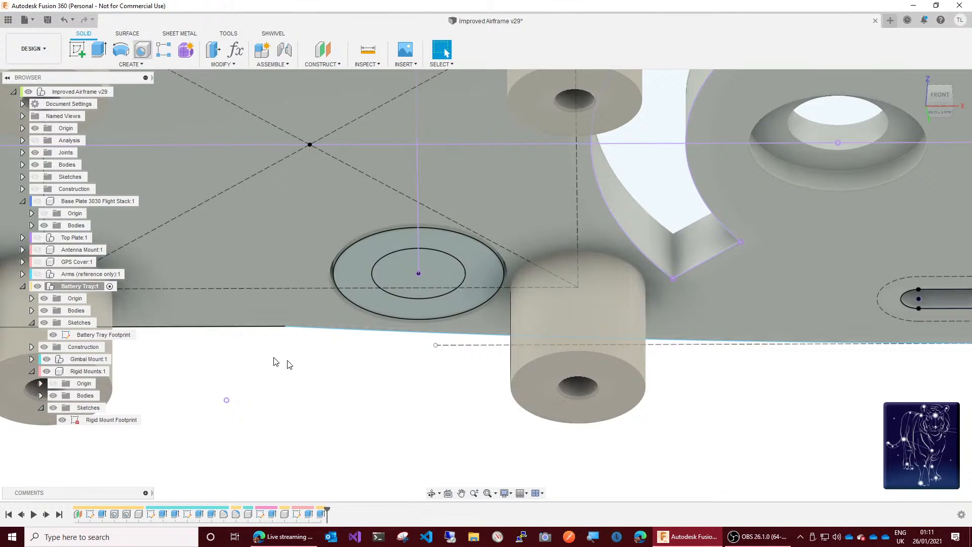
key("h")
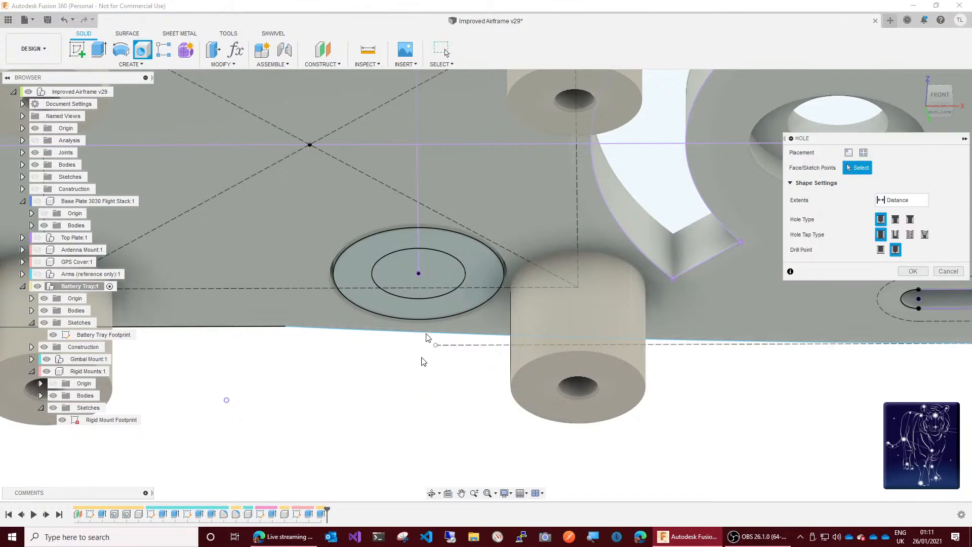
left_click(418, 274)
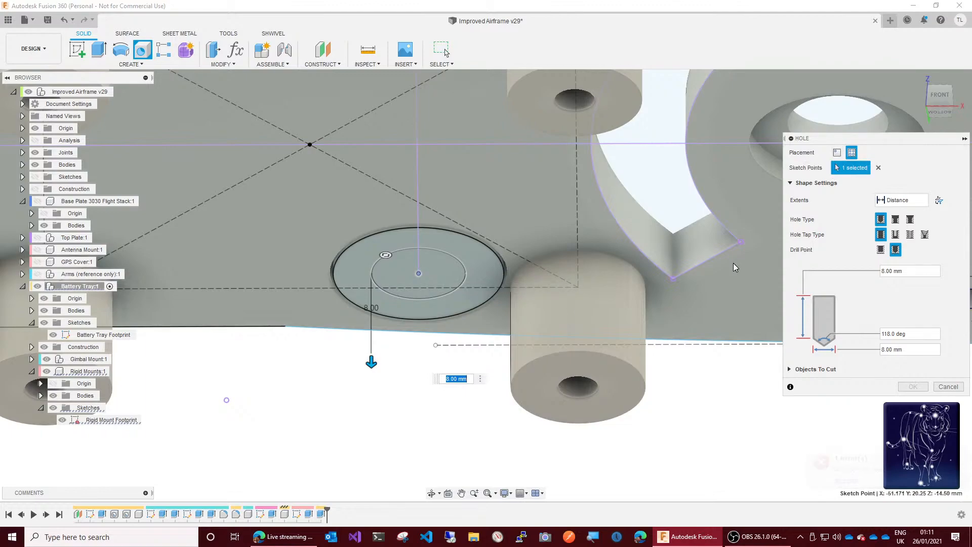
left_click(913, 203)
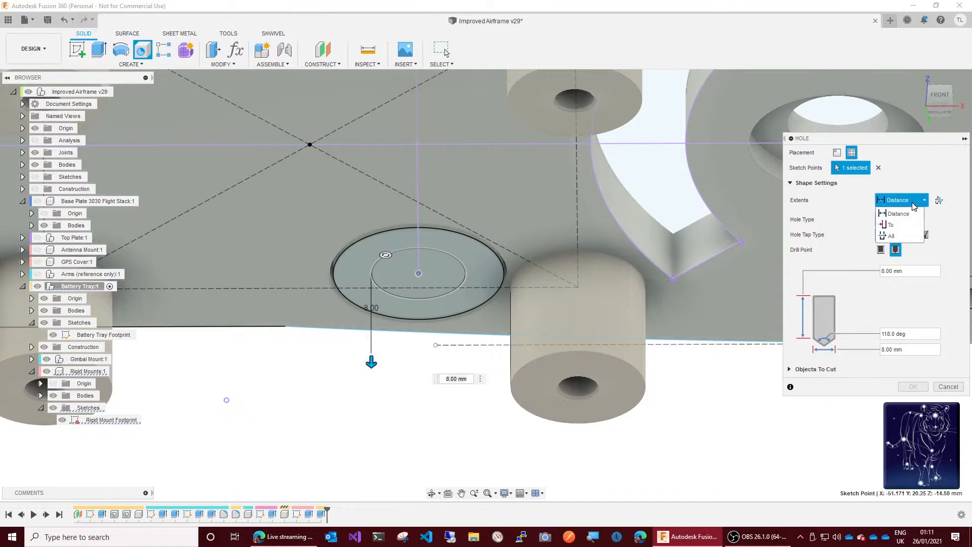
left_click(893, 229)
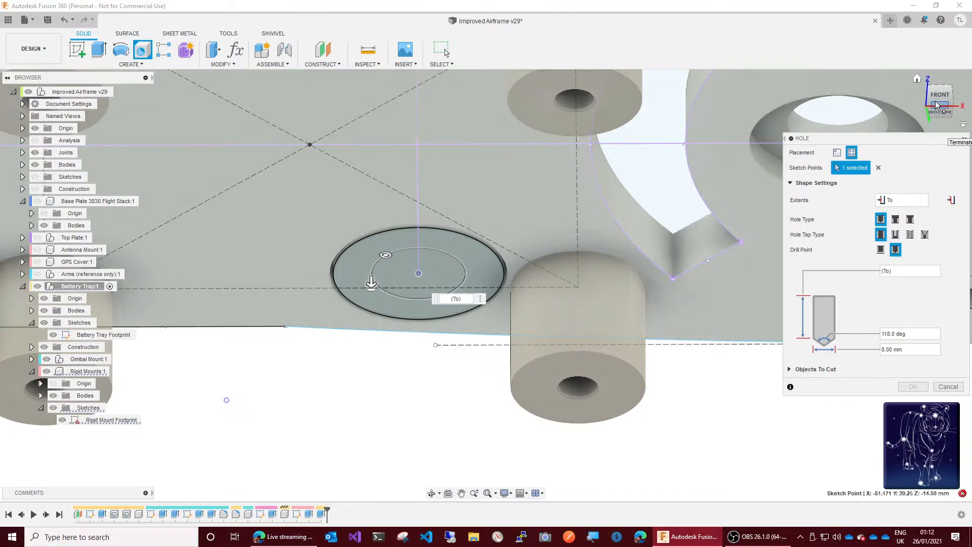
left_click_drag(941, 107, 936, 158)
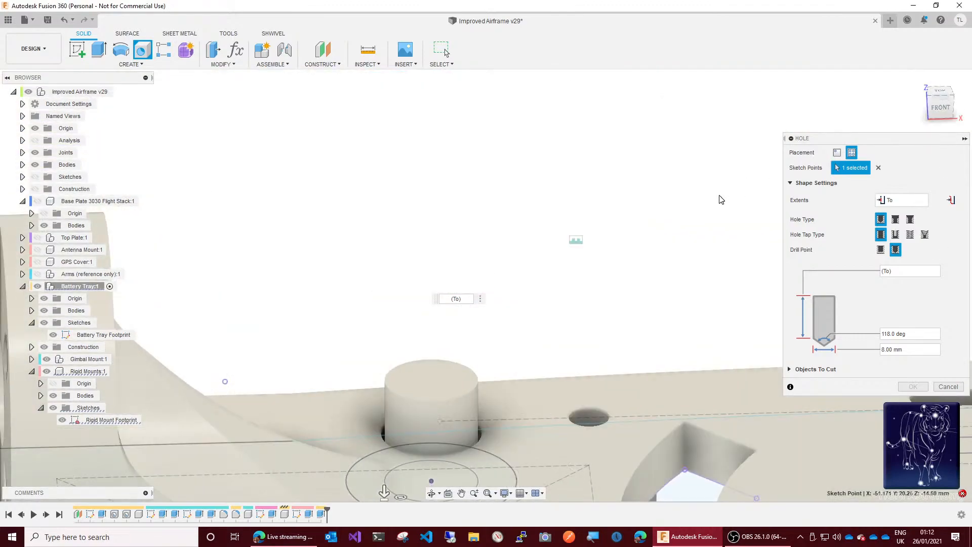
left_click(436, 371)
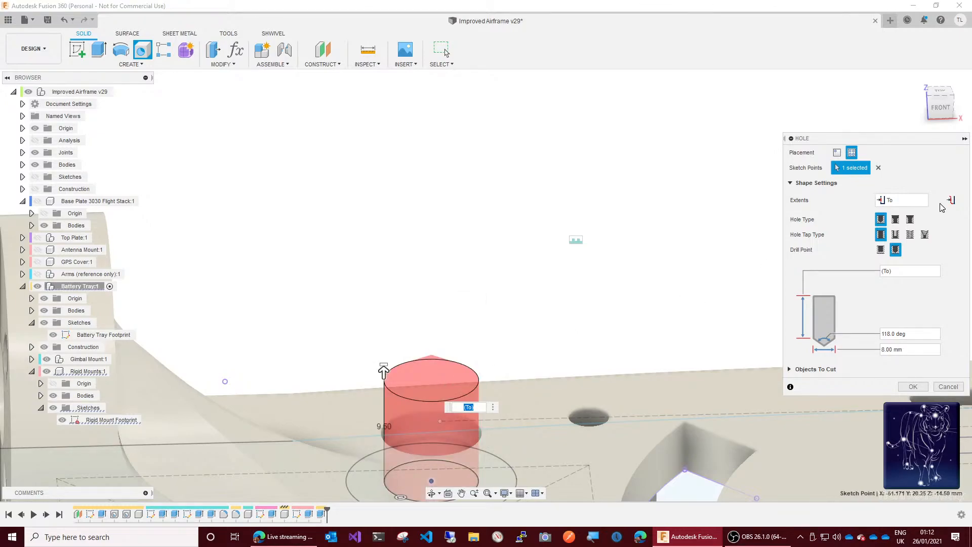
left_click(894, 221)
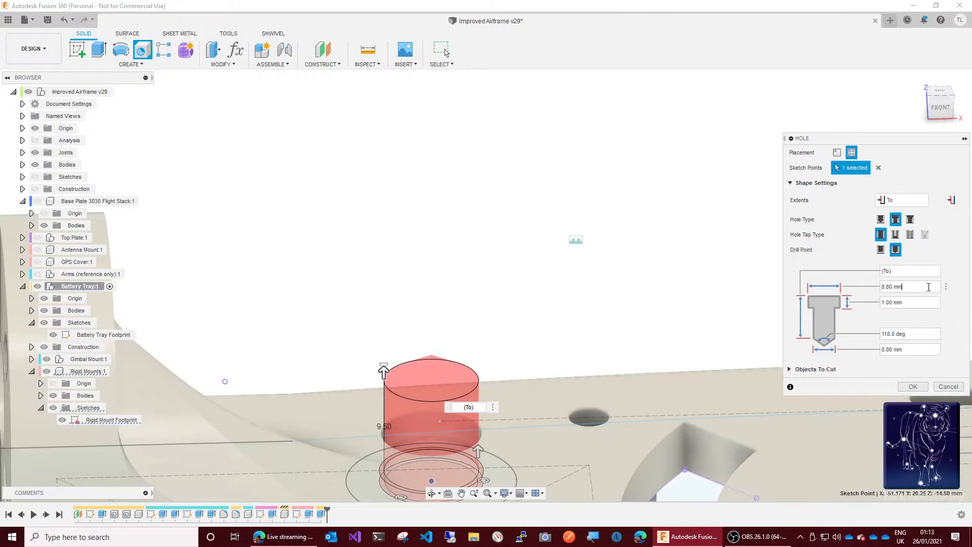
Step: Set the hole's counterbore diameter to 6.1+2*GapSlide
left_click(929, 287)
key("BackSpace")
key("BackSpace")
key("BackSpace")
key("BackSpace")
key("BackSpace")
key("BackSpace")
key("BackSpace")
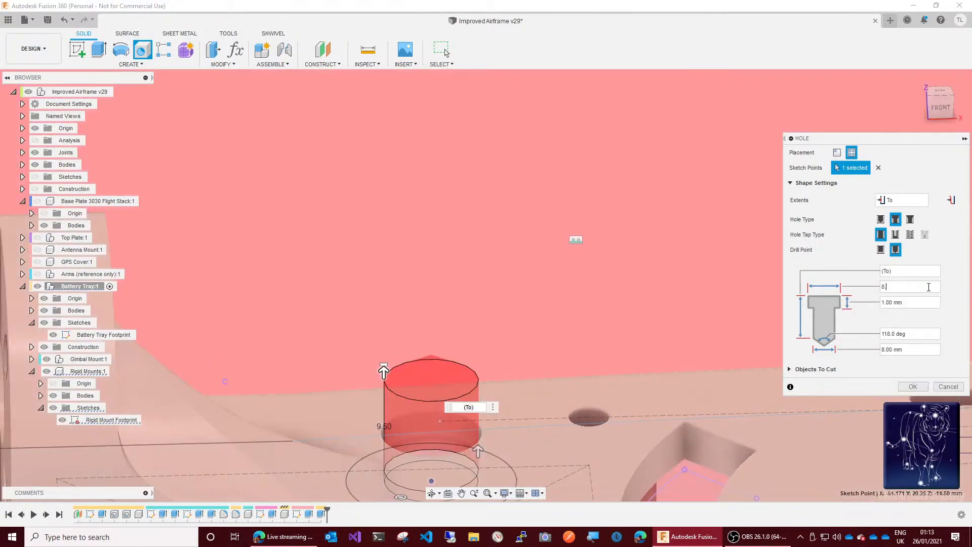
type("6.1")
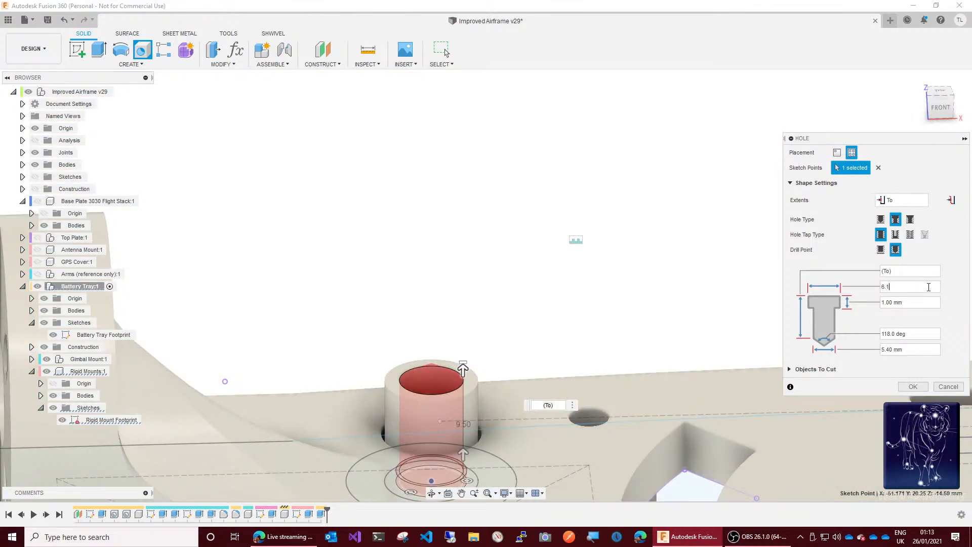
type("+2*g")
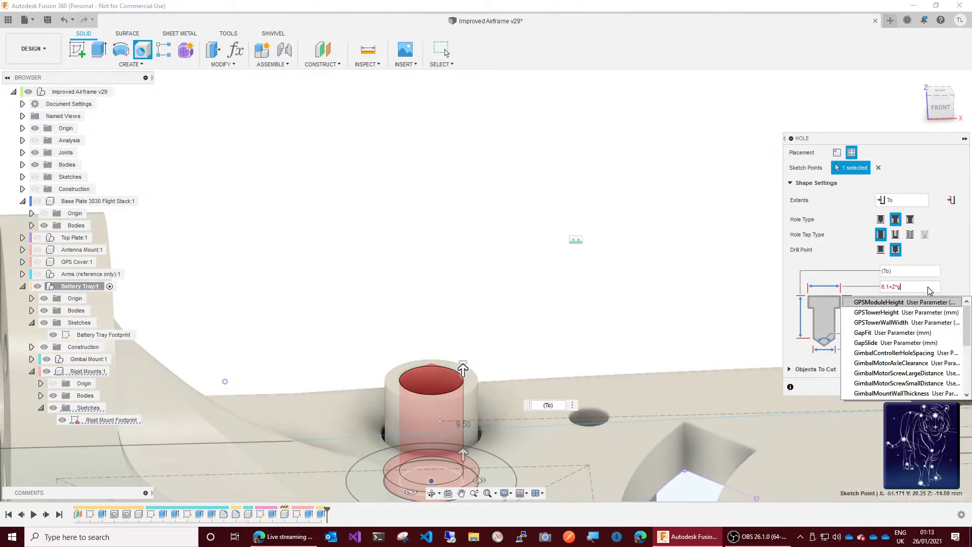
type("ap")
key("Down")
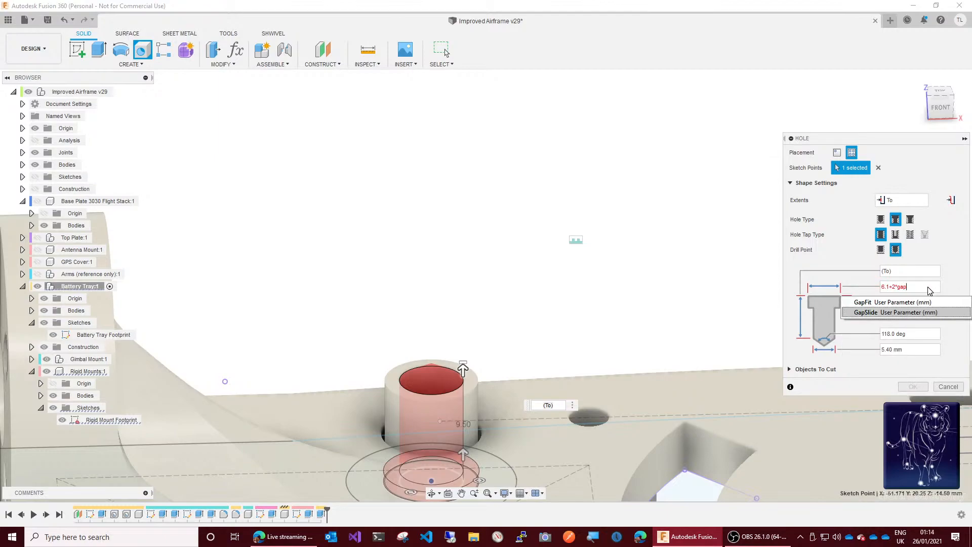
key("Return")
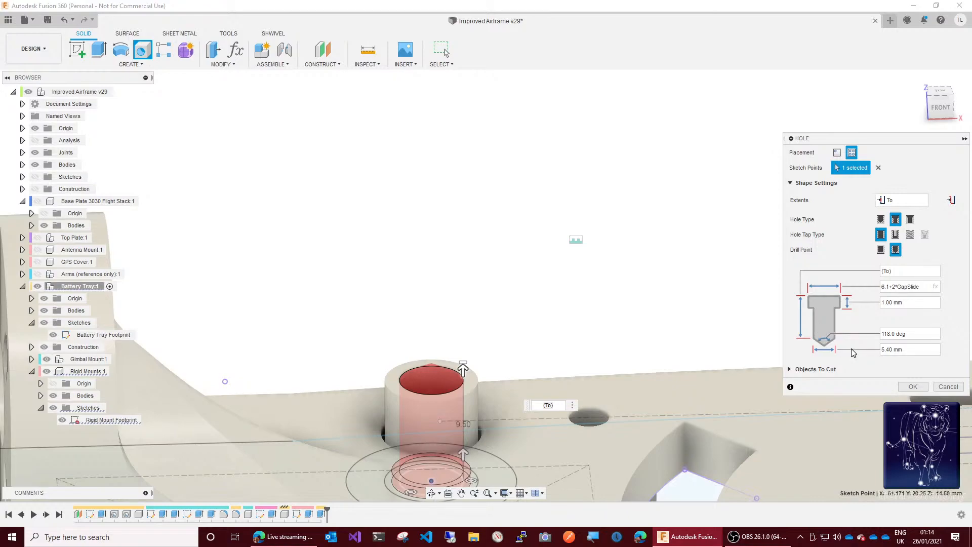
Step: Set the counterbore depth to 4 mm and the hole diameter to M3ClearanceHoleDiameter
left_click(890, 302)
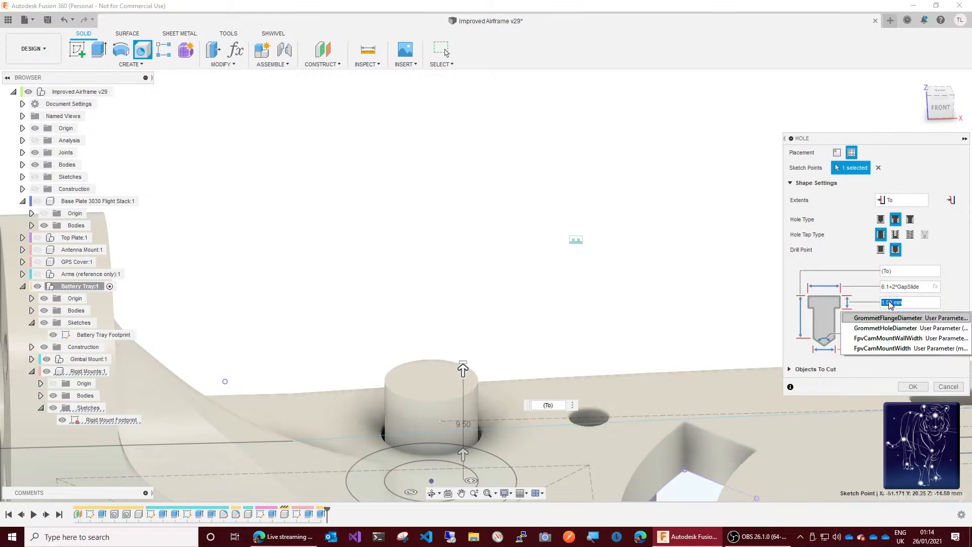
type("4")
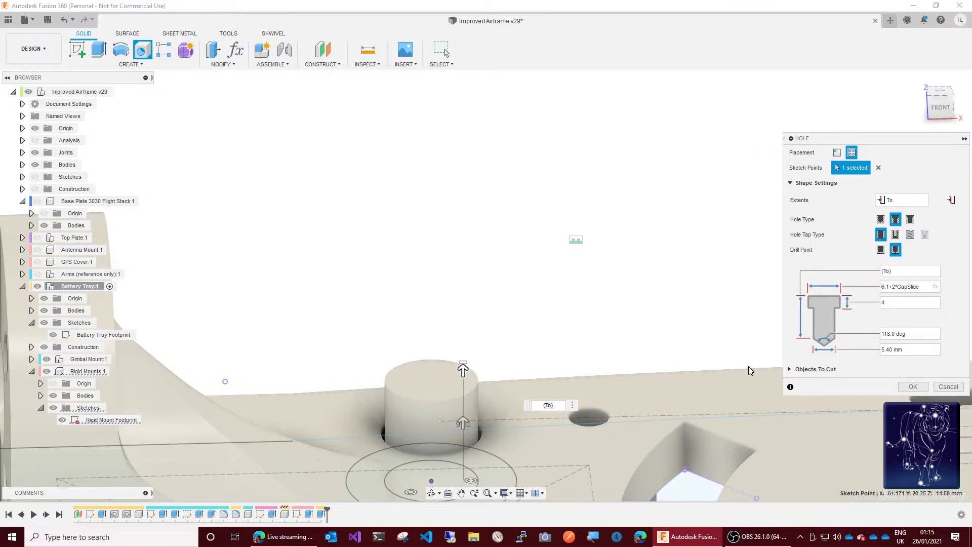
left_click(913, 348)
type("m3")
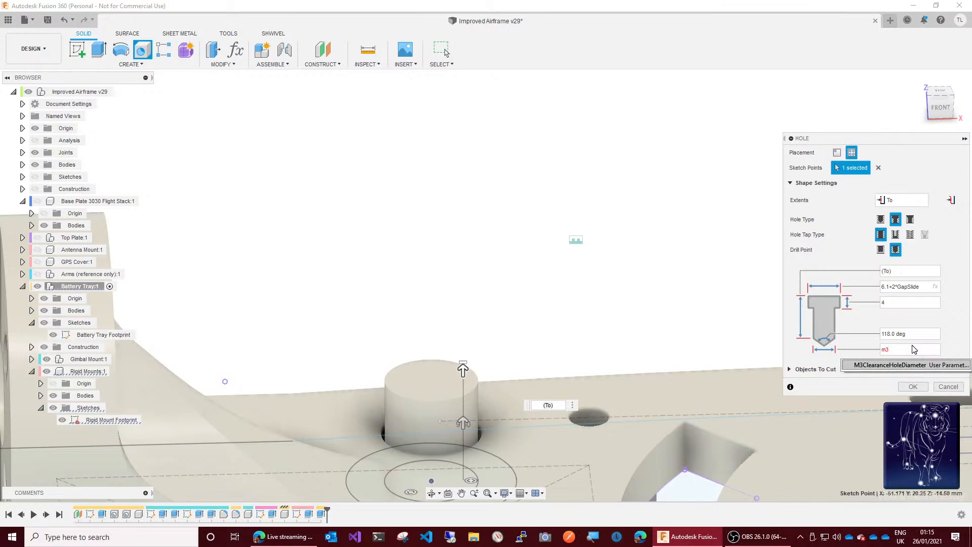
key("Return")
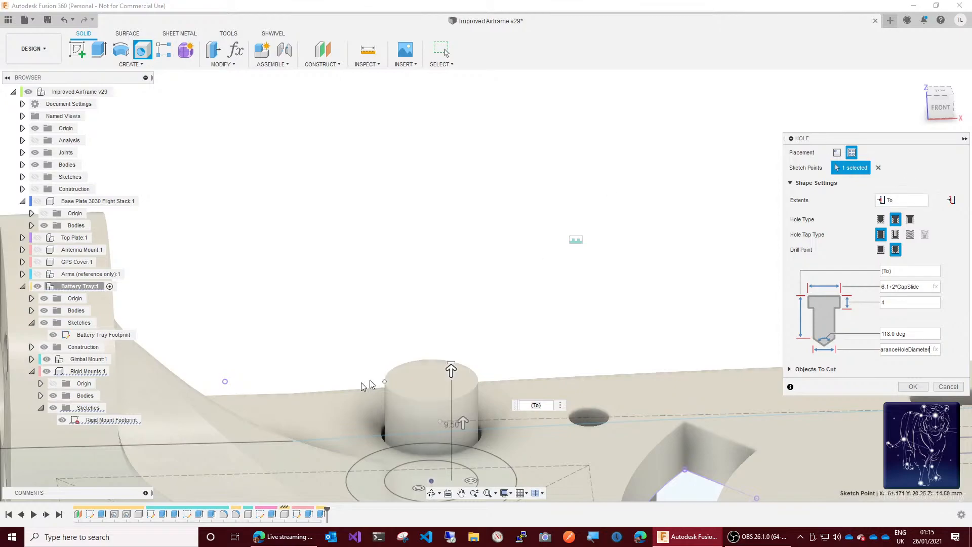
Step: Change the hole's extents to All, check the preview from the front and complete the counterbore hole
left_click_drag(936, 114, 932, 73)
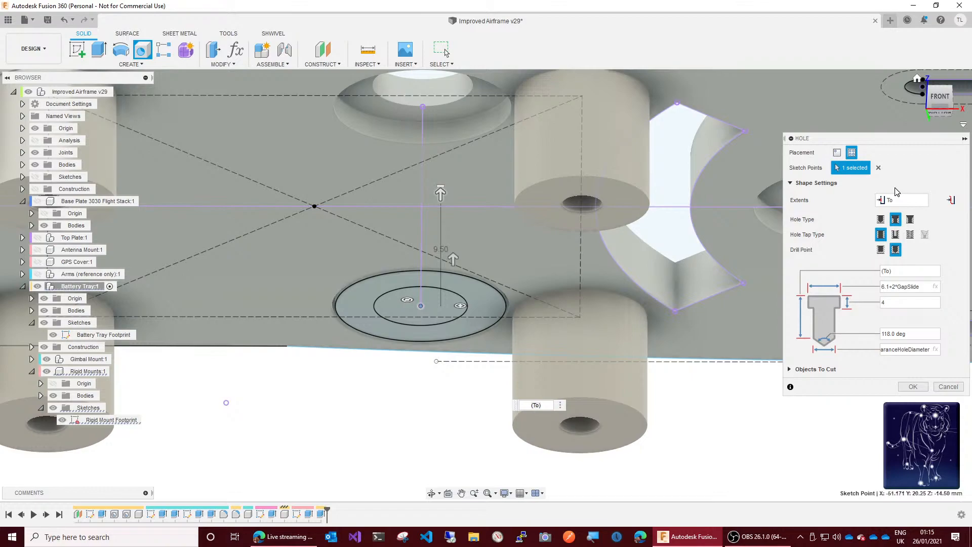
left_click(909, 204)
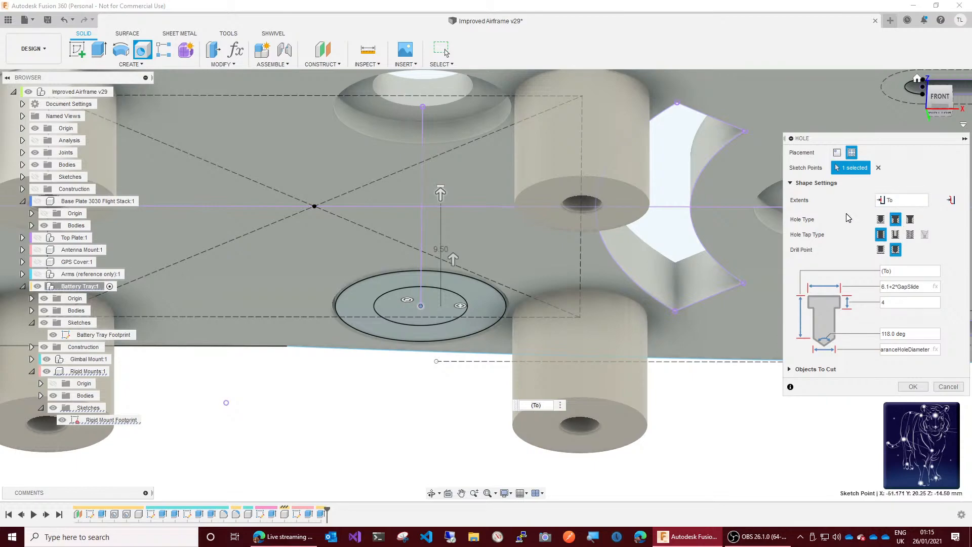
left_click(897, 272)
left_click(921, 203)
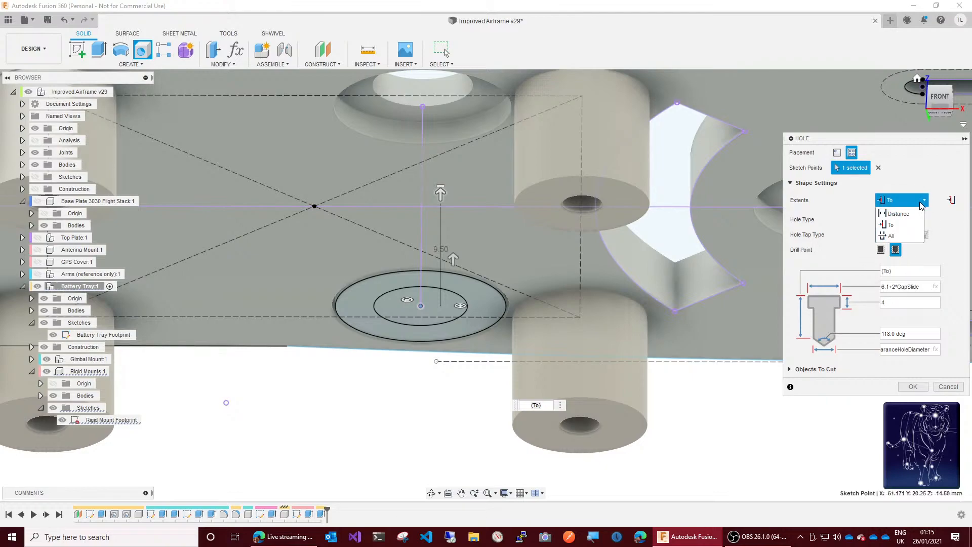
left_click(900, 236)
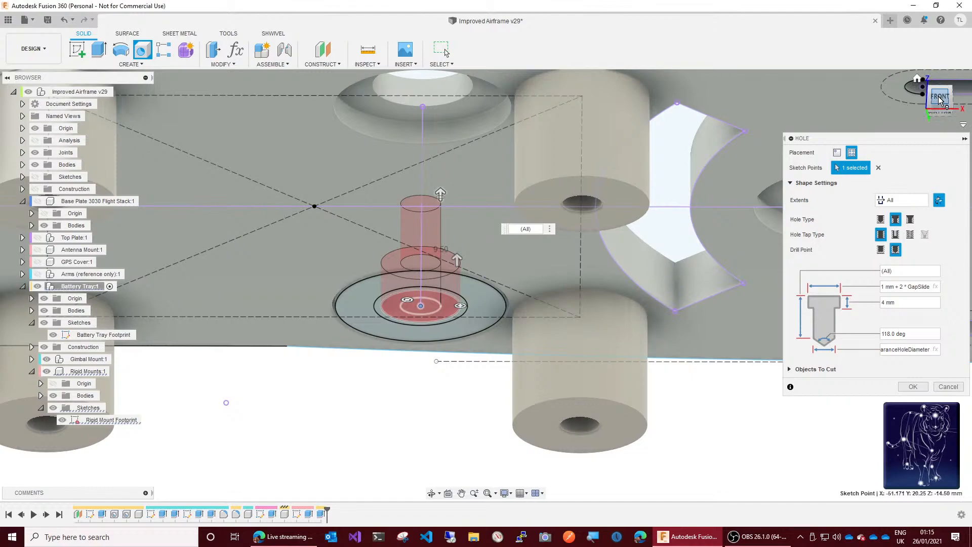
mouse_move(939, 97)
left_mouse_down()
mouse_move(944, 142)
mouse_move(941, 74)
mouse_move(944, 117)
mouse_move(943, 97)
mouse_move(942, 107)
left_mouse_up()
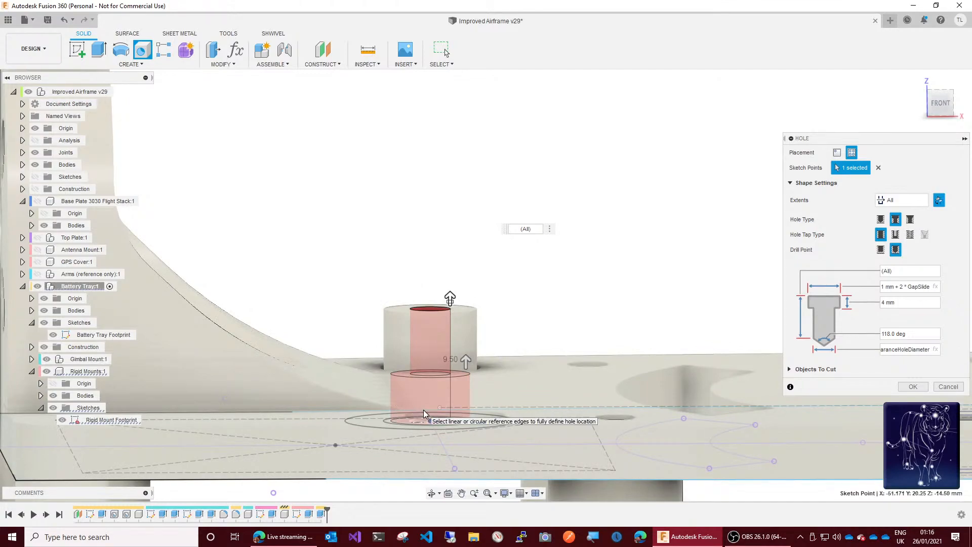
scroll(424, 410, "up", 3)
scroll(423, 409, "up", 5)
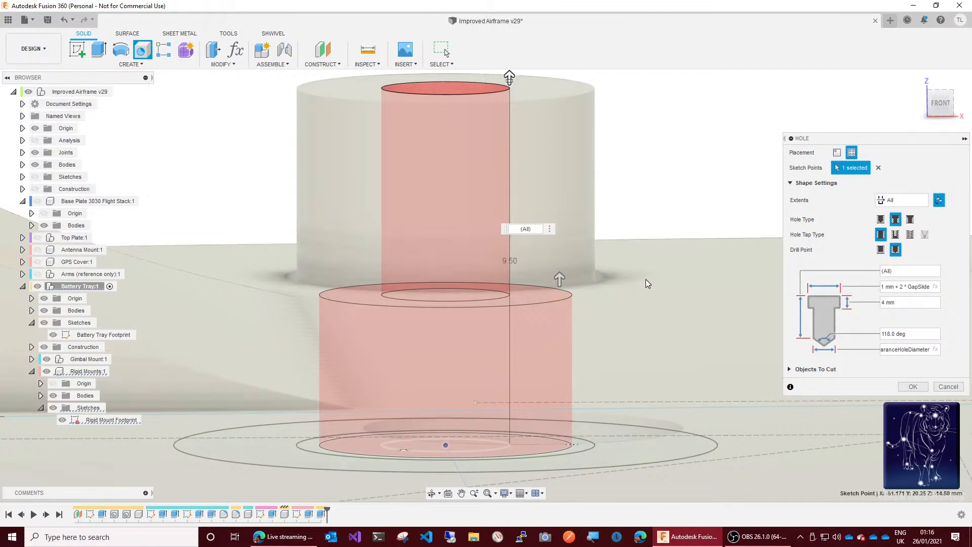
mouse_move(940, 105)
left_mouse_down()
mouse_move(941, 116)
mouse_move(940, 101)
left_mouse_up()
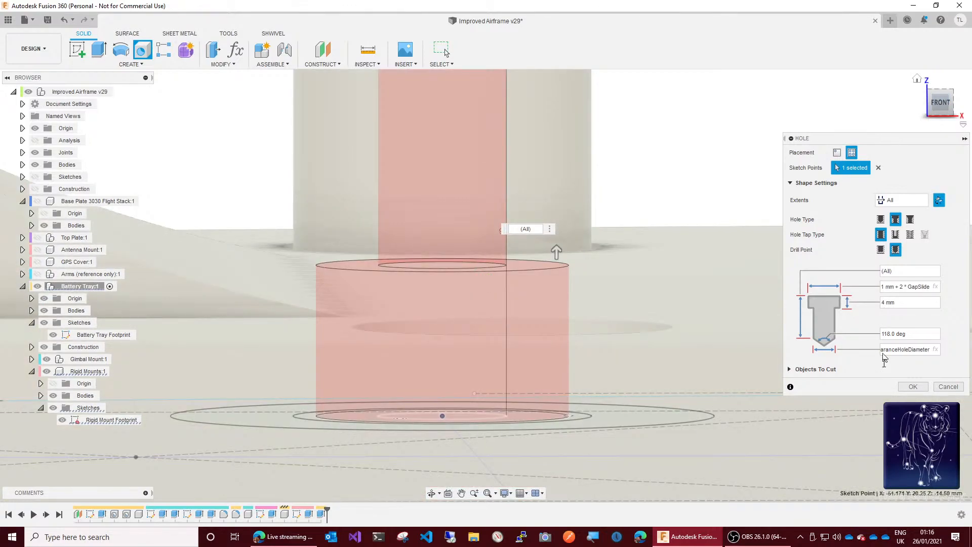
left_click(911, 387)
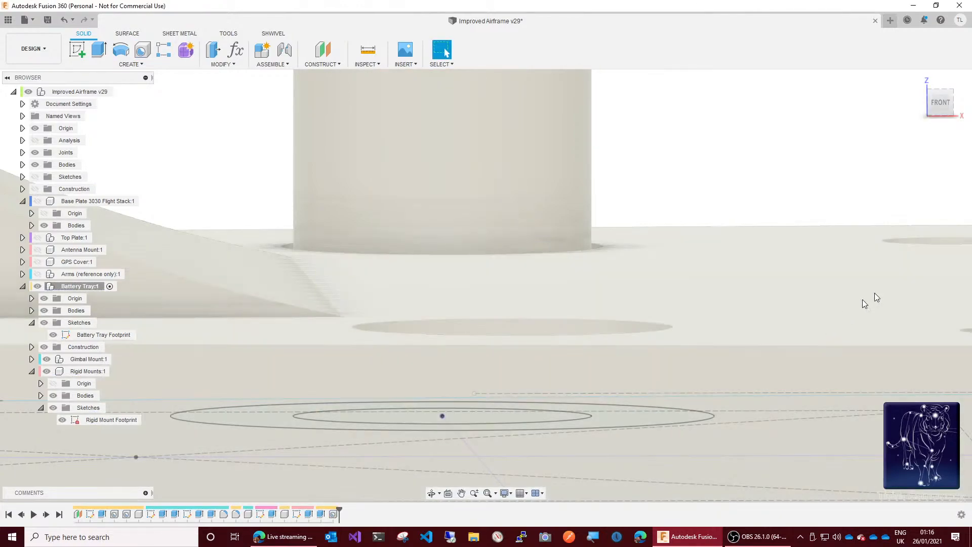
Step: Reopen the mount's counterbore hole for editing and try a counterbore diameter of 5.32 mm + 2 * GapSlide
mouse_move(940, 112)
left_mouse_down()
mouse_move(938, 88)
mouse_move(939, 102)
left_mouse_up()
left_click(655, 304)
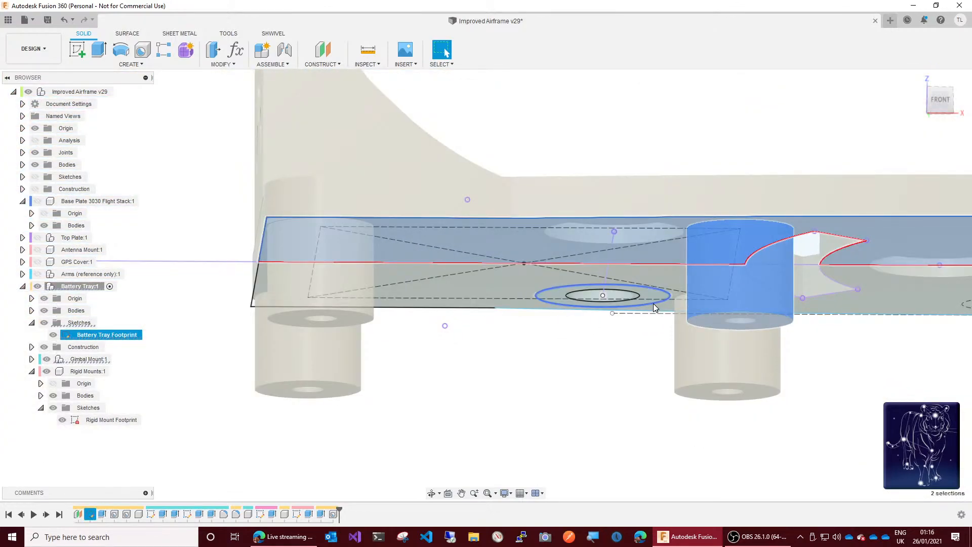
left_click_drag(949, 119, 930, 55)
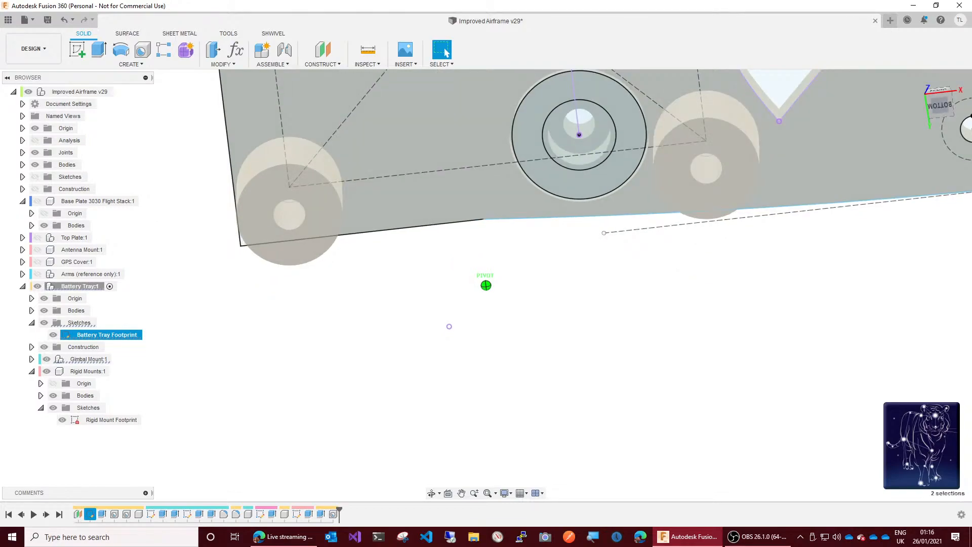
double_click(835, 162)
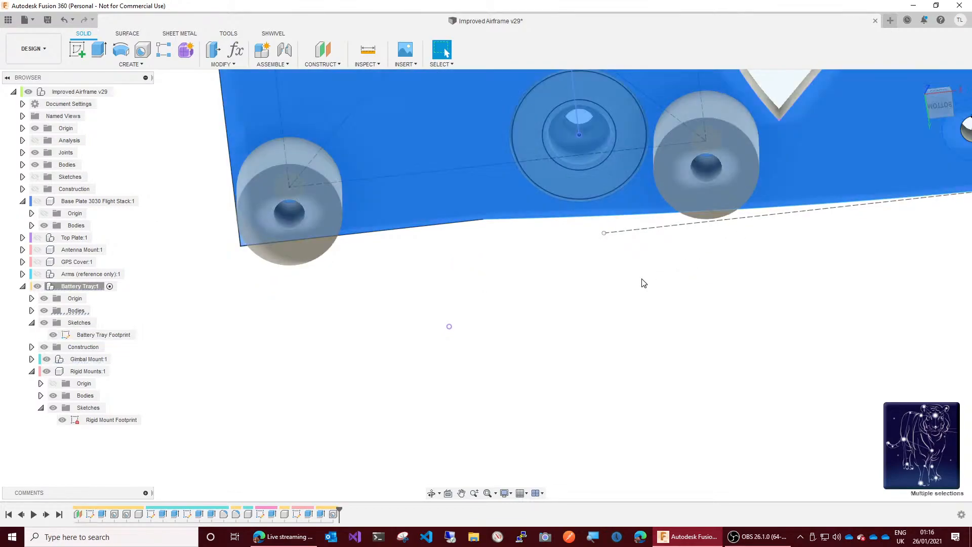
scroll(512, 93, "up", 5)
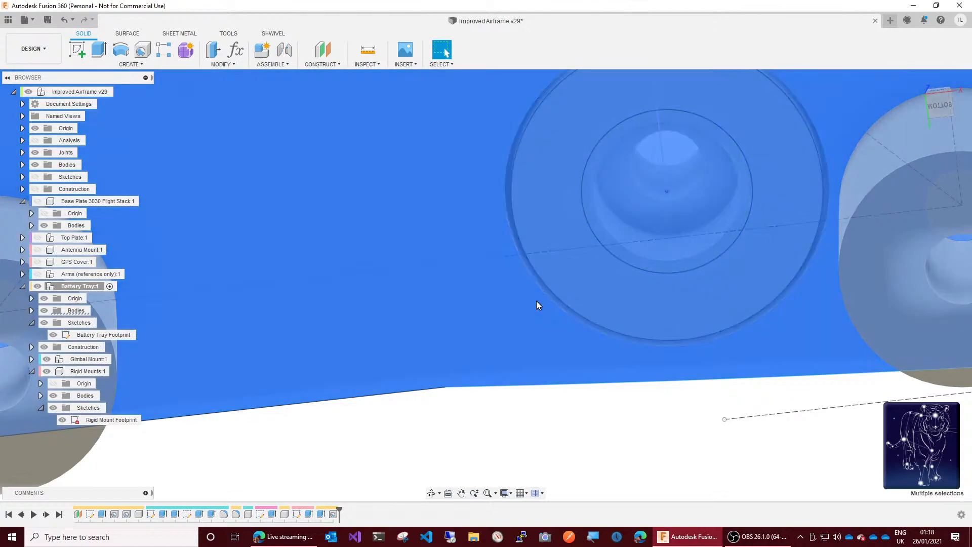
right_click(333, 515)
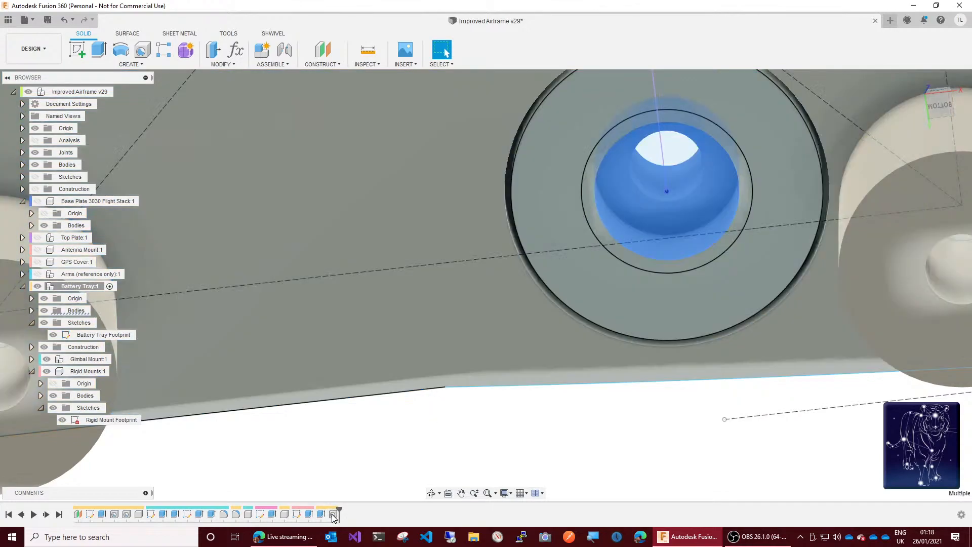
left_click(365, 426)
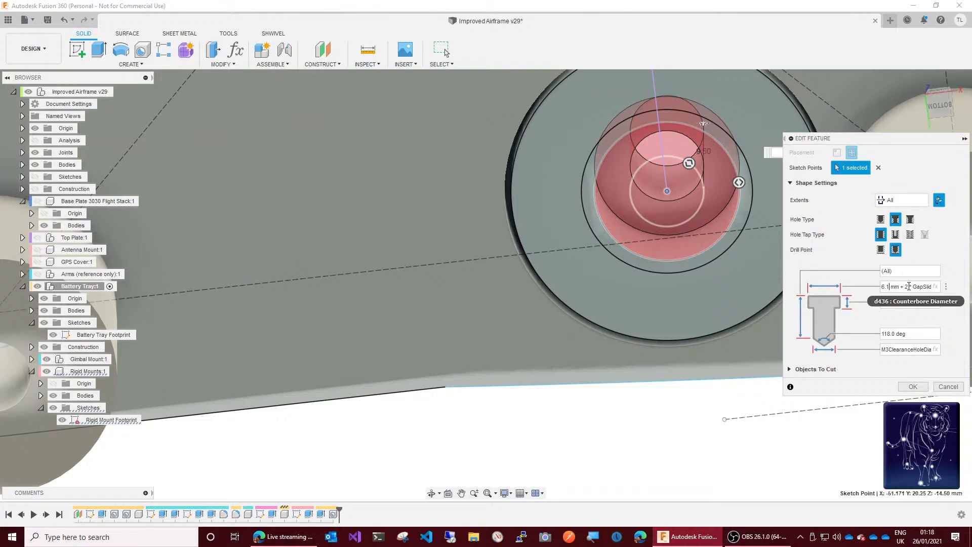
key("BackSpace")
key("BackSpace")
key("BackSpace")
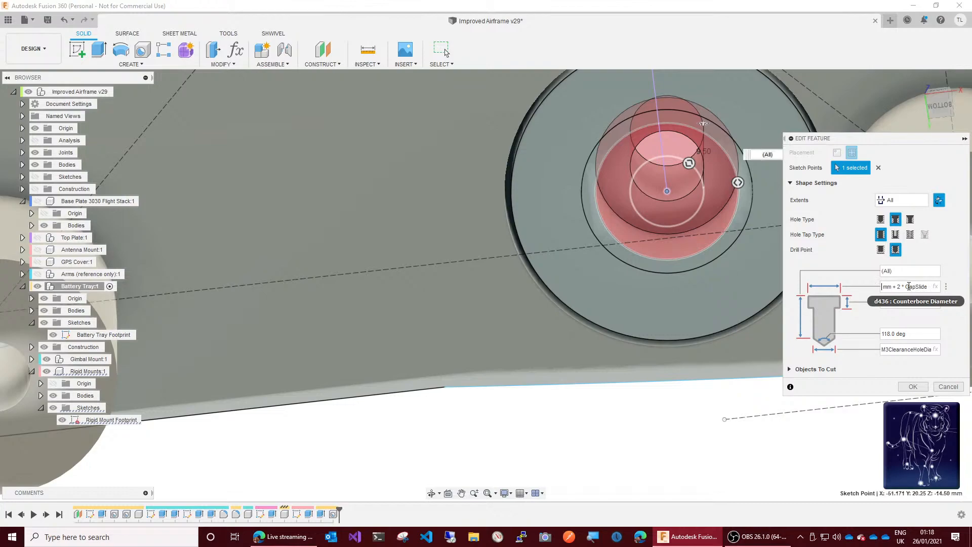
type("5.3")
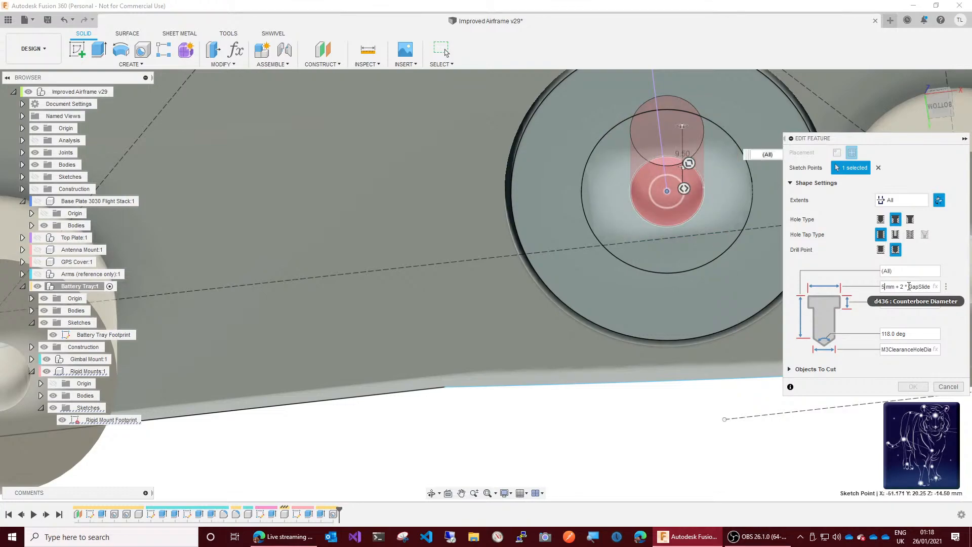
type("2")
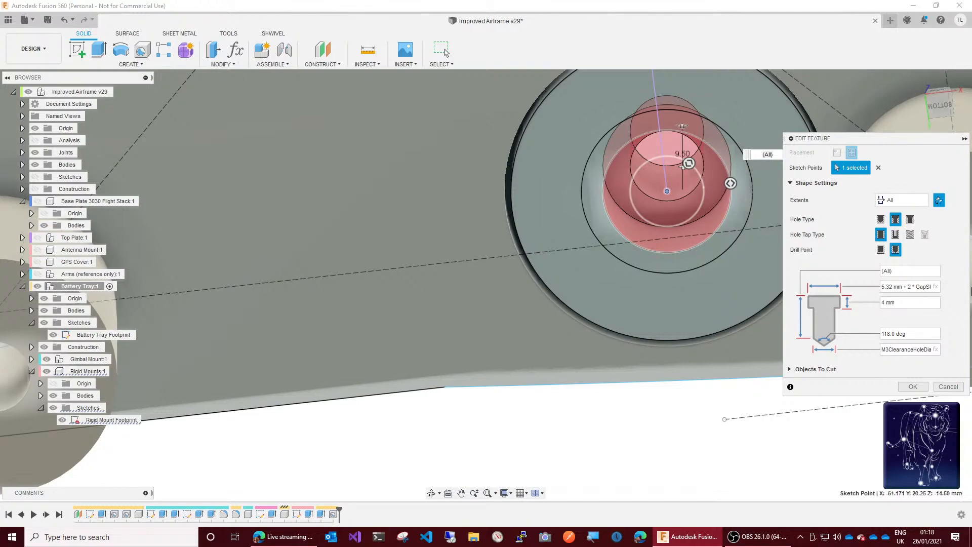
Step: Try applying a counterbore diameter of 5.32 mm + GapSlide and a counterbore depth of 3 mm to the hole
key("Delete")
key("Delete")
key("Delete")
key("Delete")
key("Delete")
key("Delete")
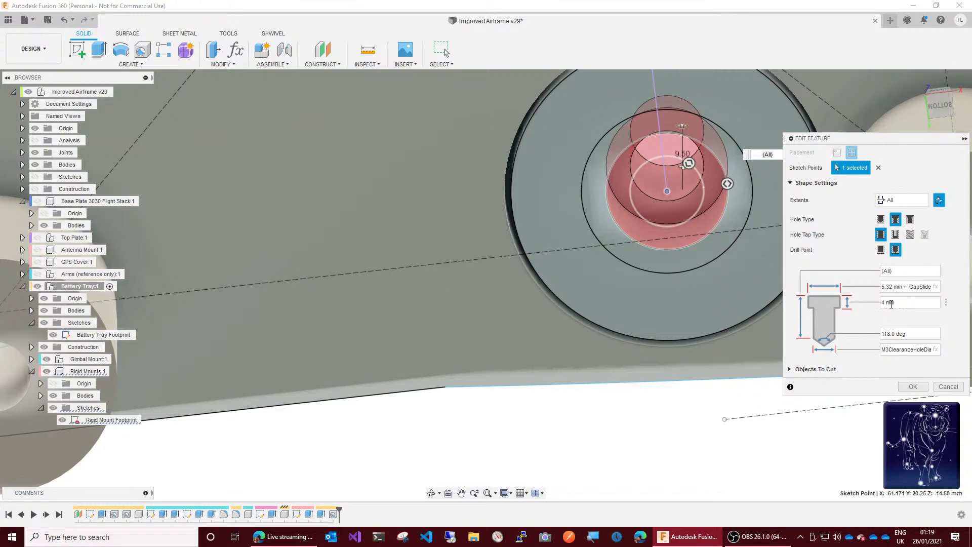
key("ctrl+a")
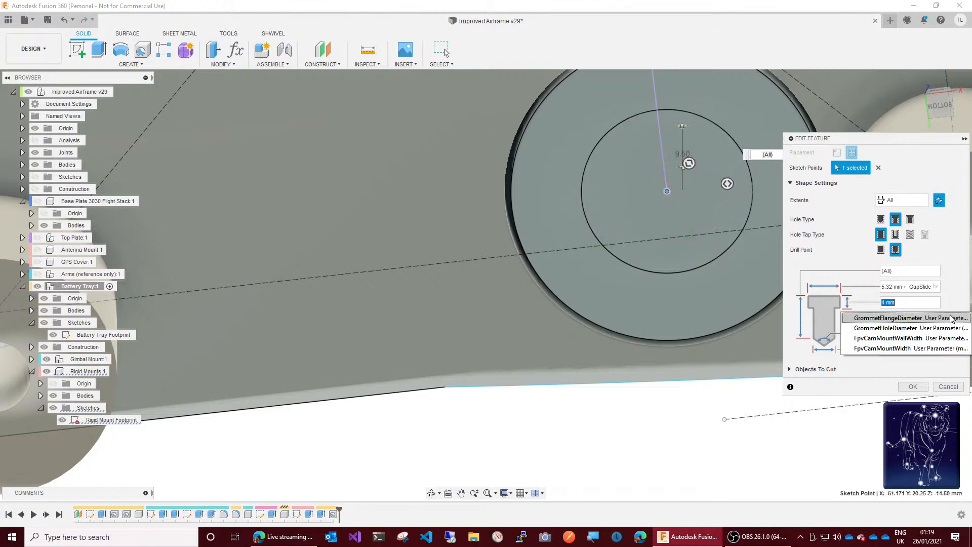
type("3")
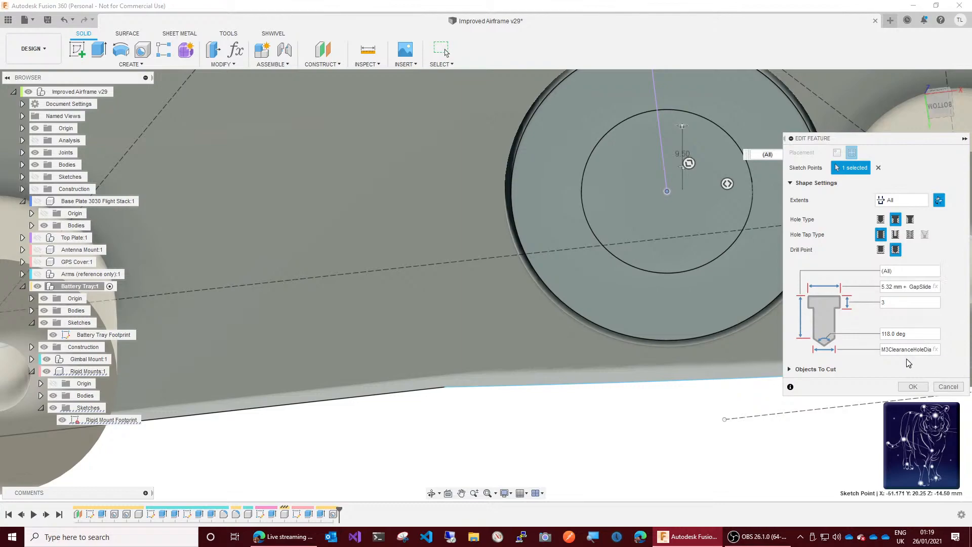
left_click(913, 386)
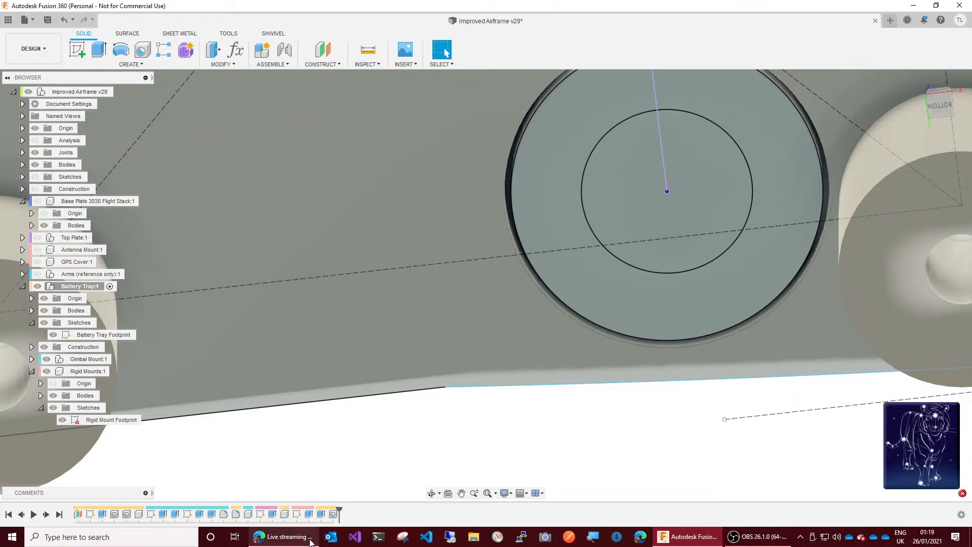
Step: Edit the hole feature again and accept it with counterbore diameter 6.1 mm + 2 * GapSlide and depth 4 mm
right_click(334, 515)
left_click(357, 425)
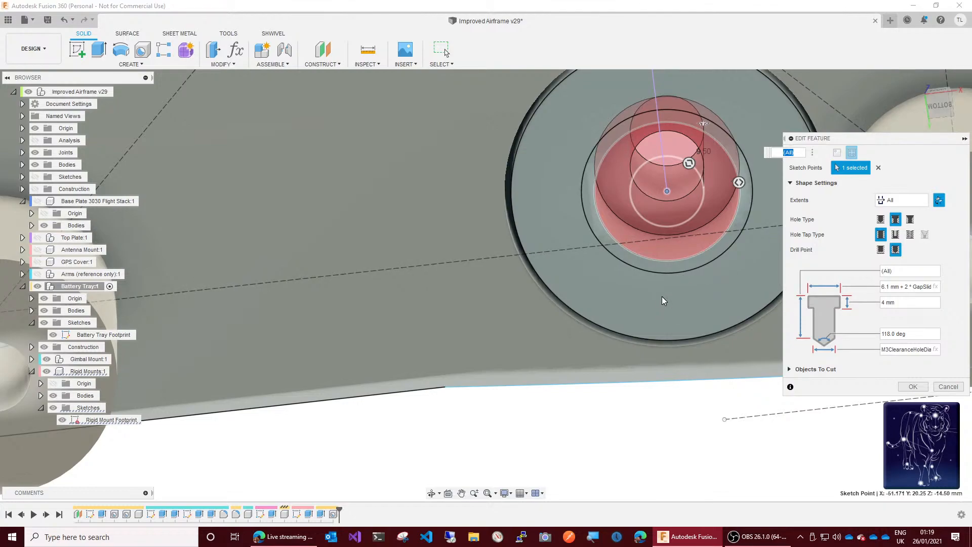
left_click(910, 387)
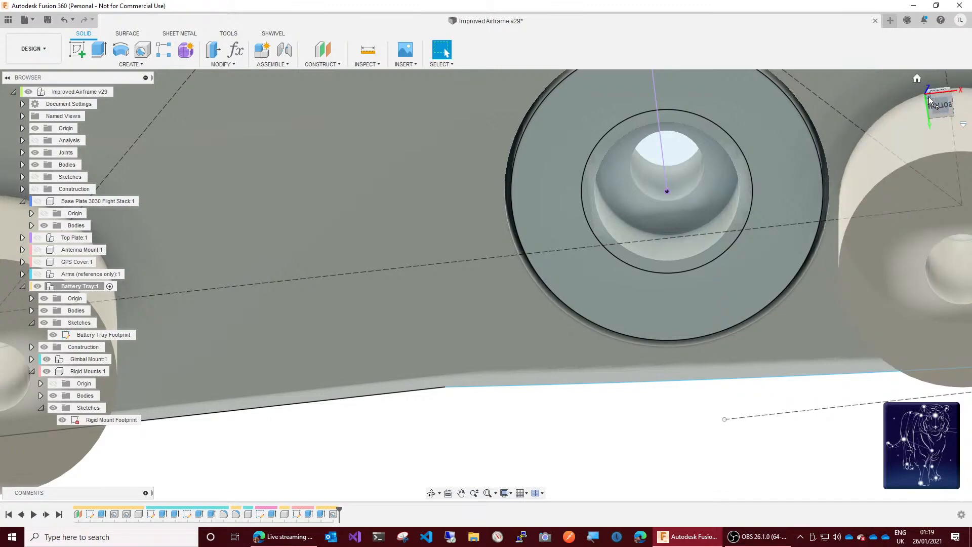
left_click_drag(931, 102, 945, 166)
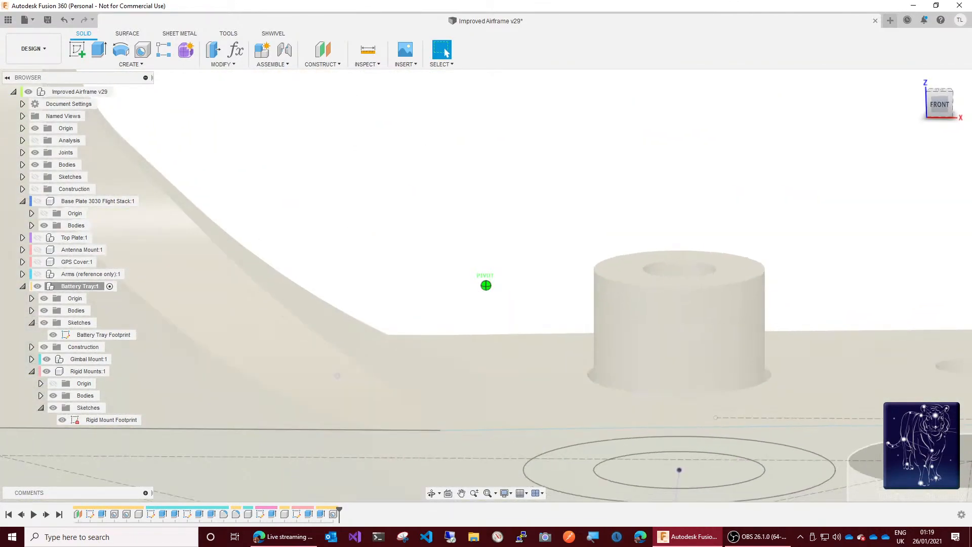
left_click(372, 64)
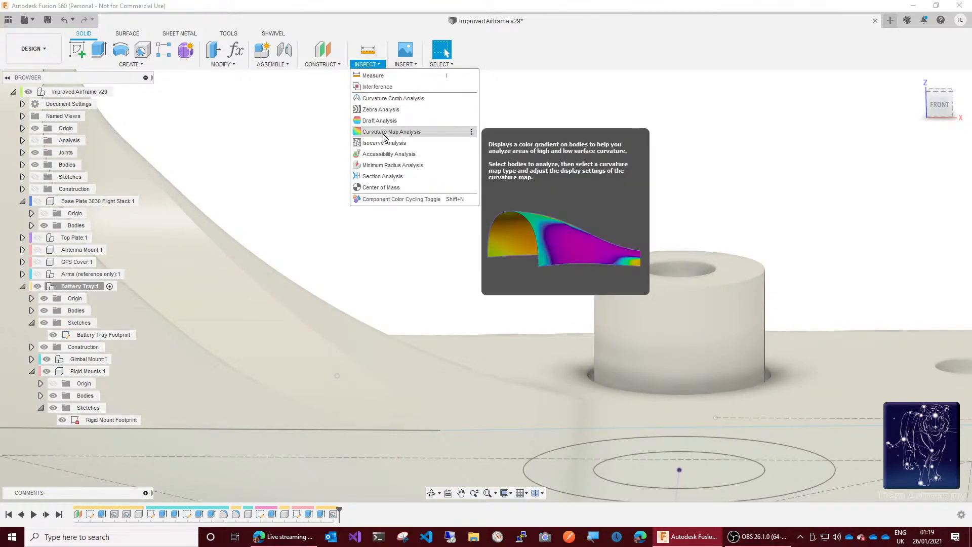
left_click(376, 180)
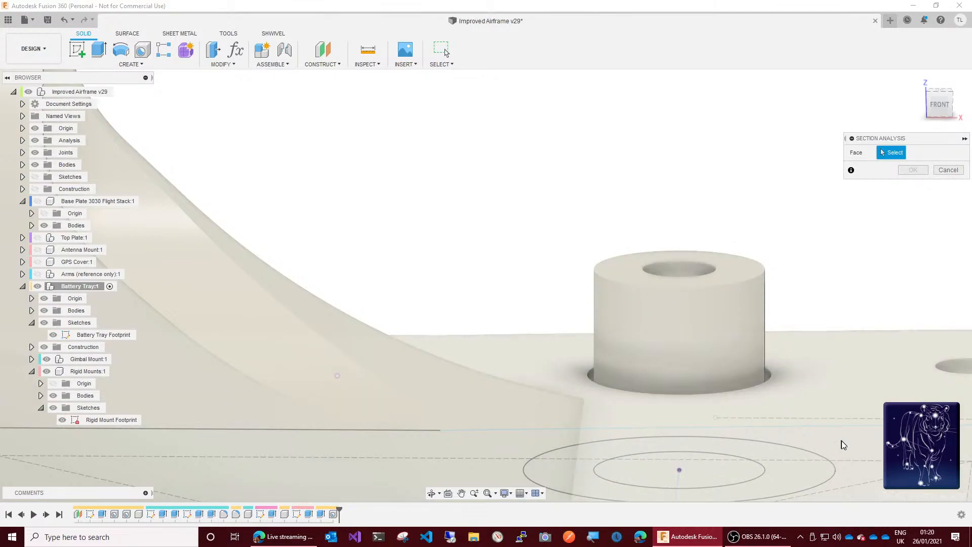
left_click(867, 472)
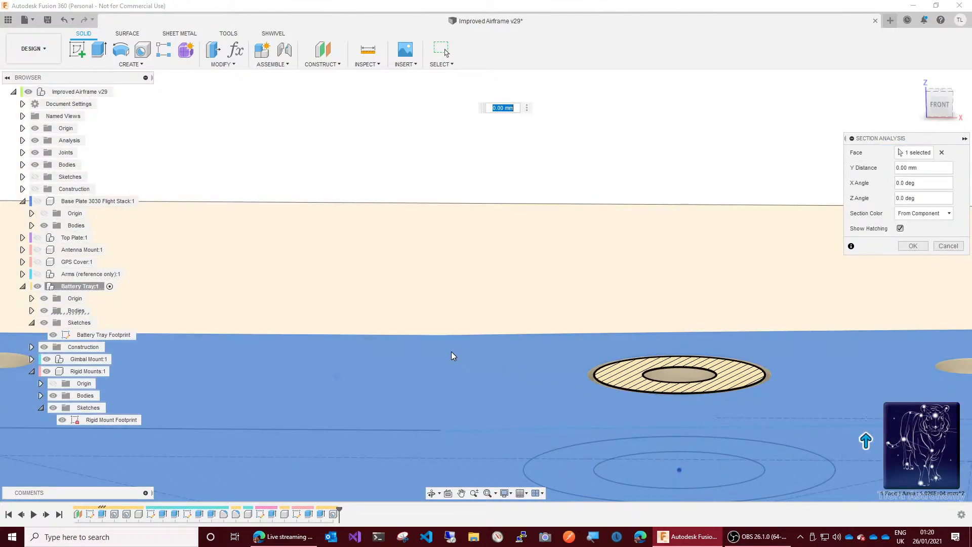
left_click(949, 245)
left_click(375, 63)
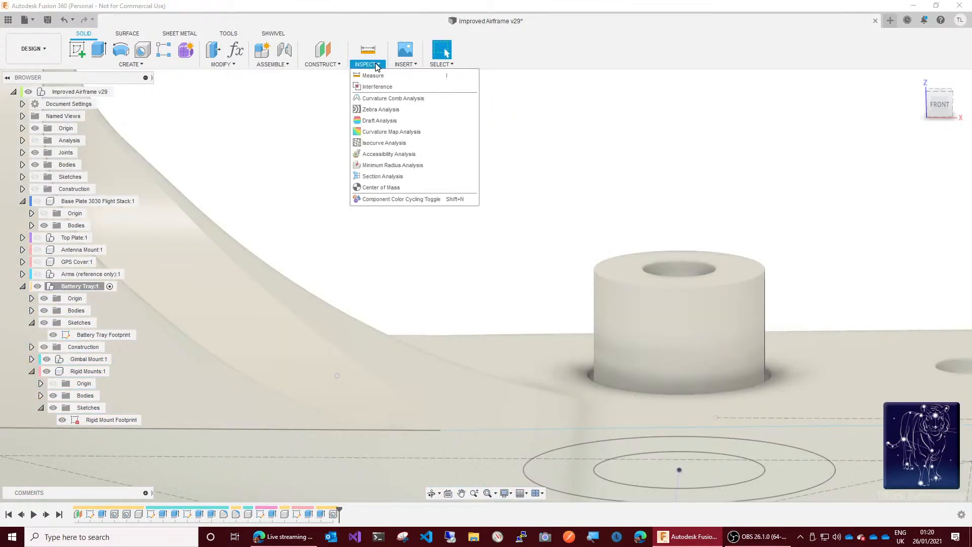
left_click(392, 176)
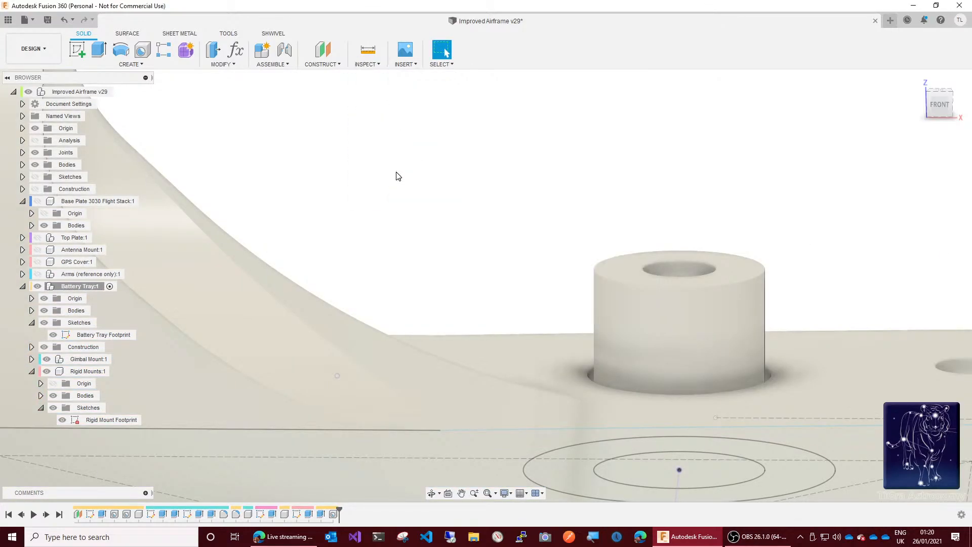
scroll(423, 162, "down", 5)
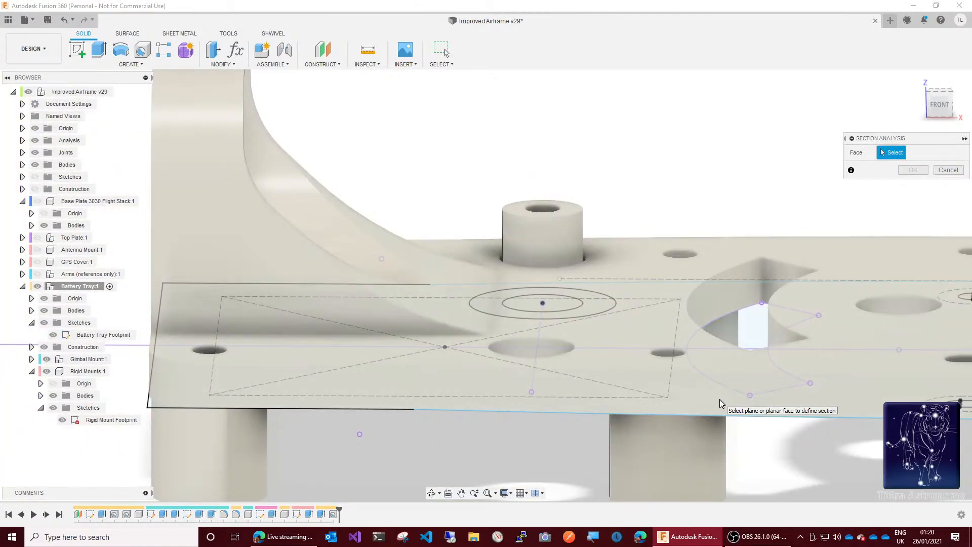
left_click(719, 399)
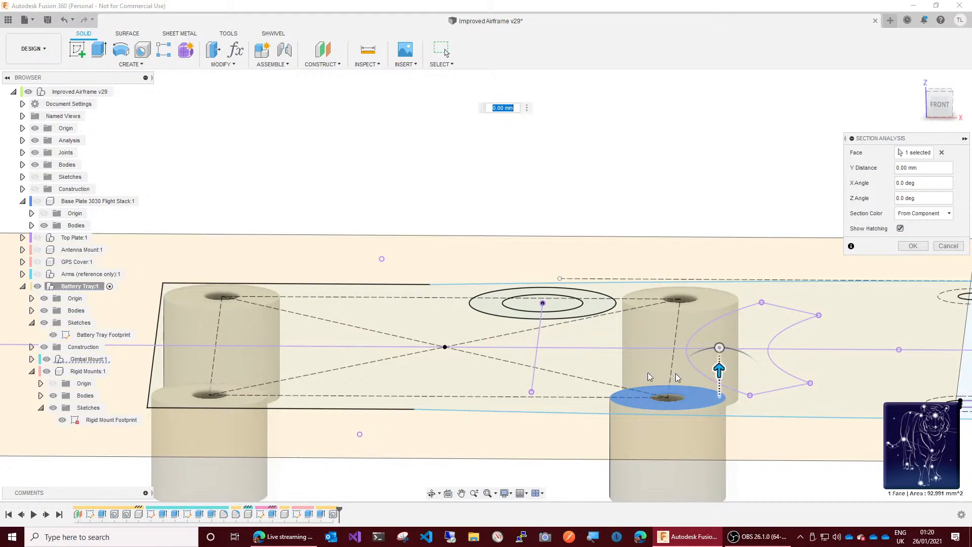
scroll(510, 330, "down", 5)
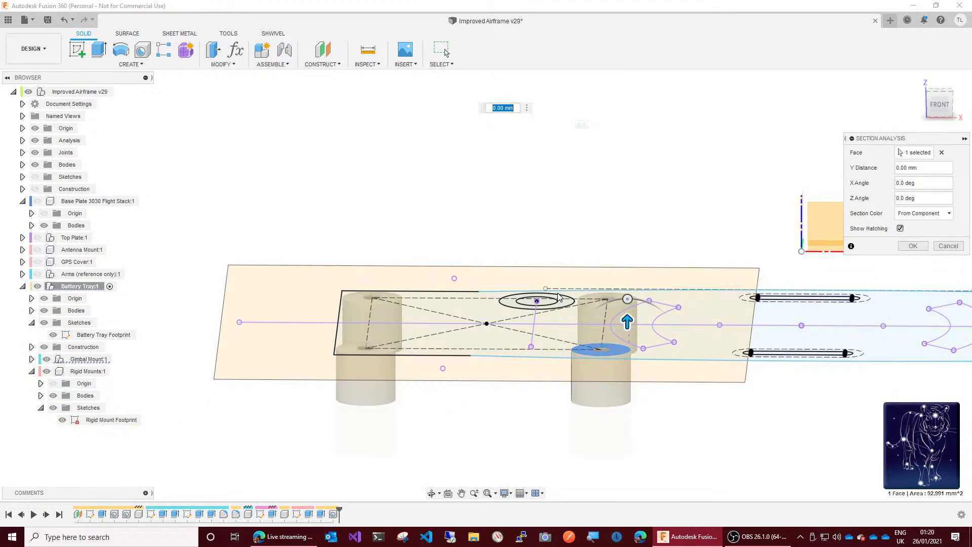
mouse_move(627, 321)
left_mouse_down()
mouse_move(629, 332)
mouse_move(626, 289)
mouse_move(627, 311)
left_mouse_up()
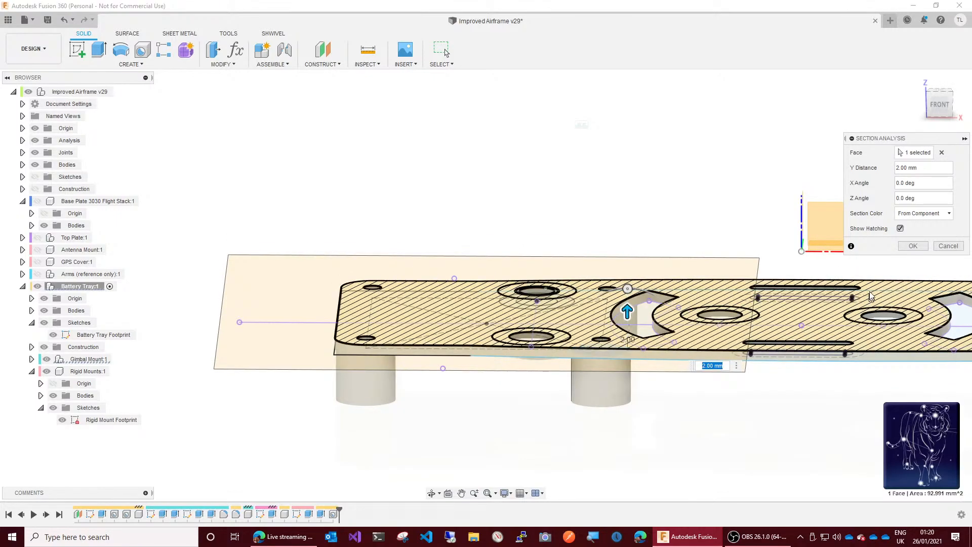
left_click(948, 247)
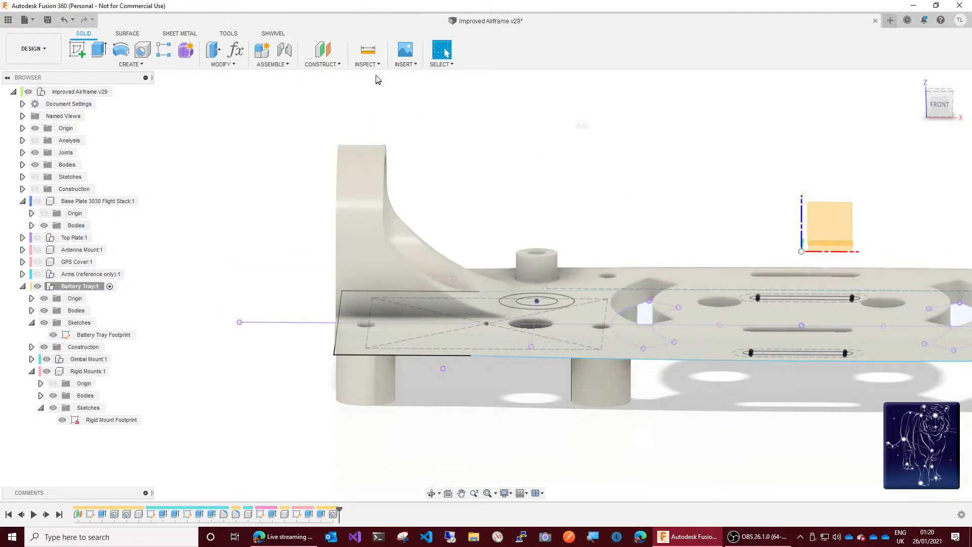
left_click(368, 64)
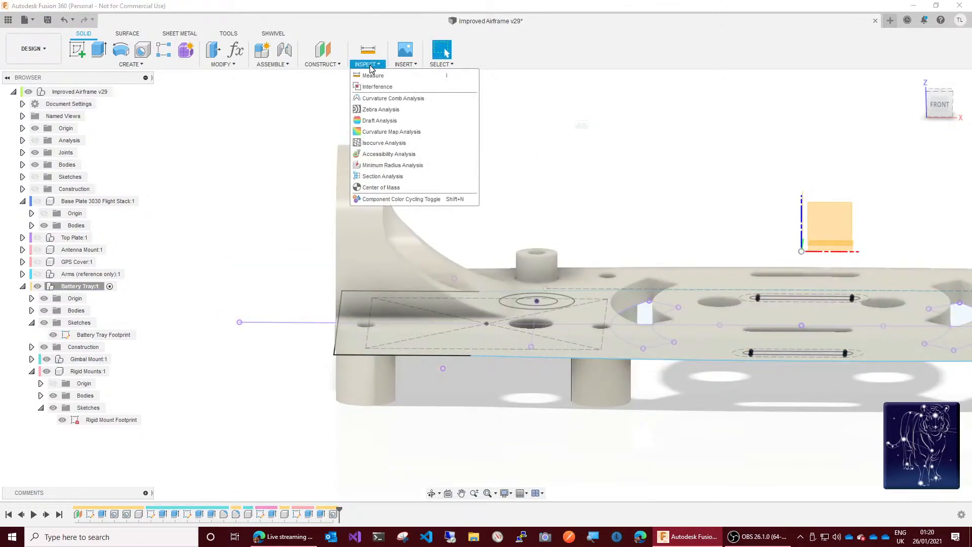
left_click(383, 176)
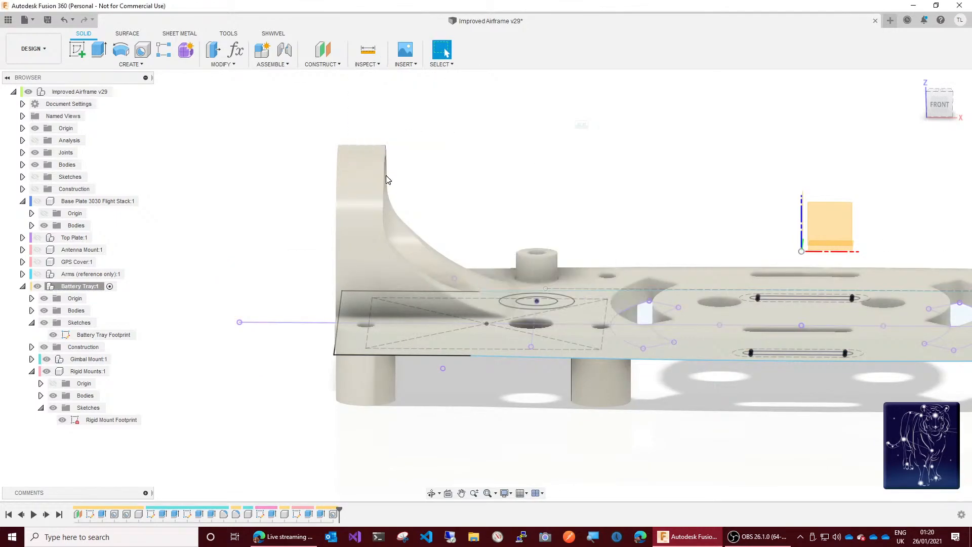
left_click(539, 255)
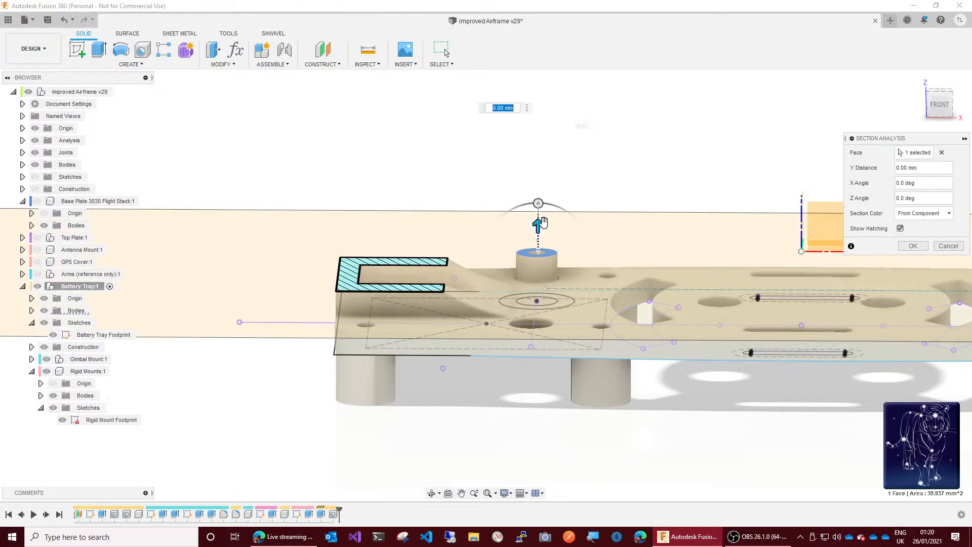
left_click_drag(541, 223, 540, 234)
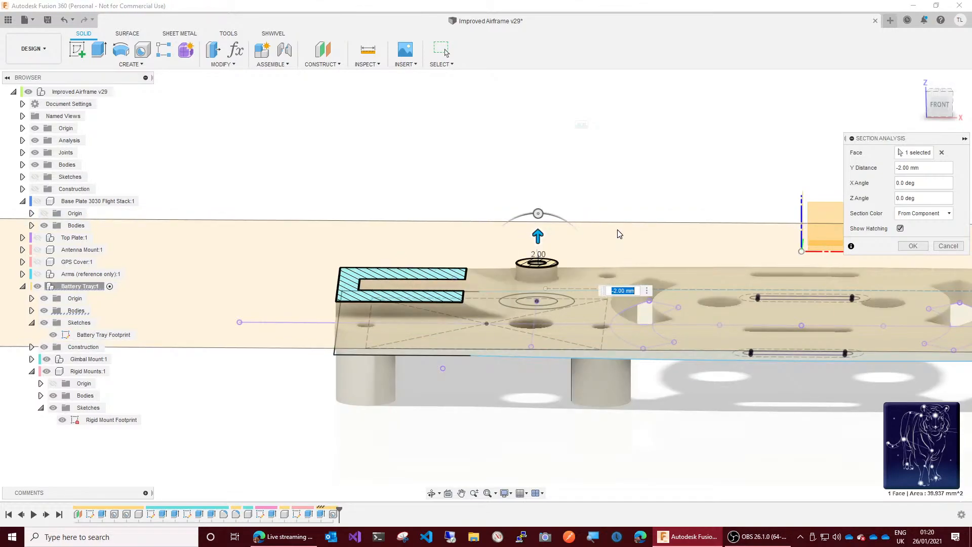
left_click(949, 246)
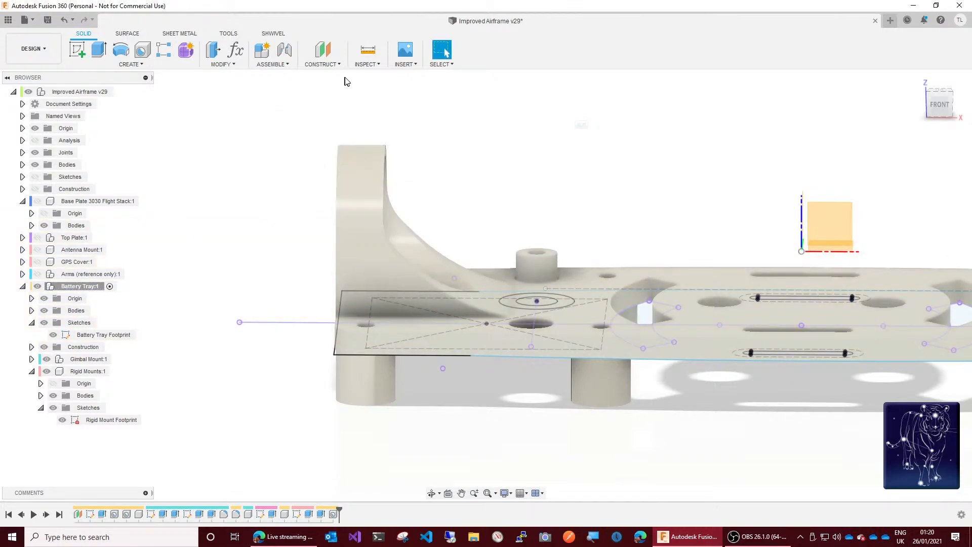
Step: Section the model from the gimbal mount's outer face with a Y distance of -37 mm and view the cut from the left
left_click(365, 65)
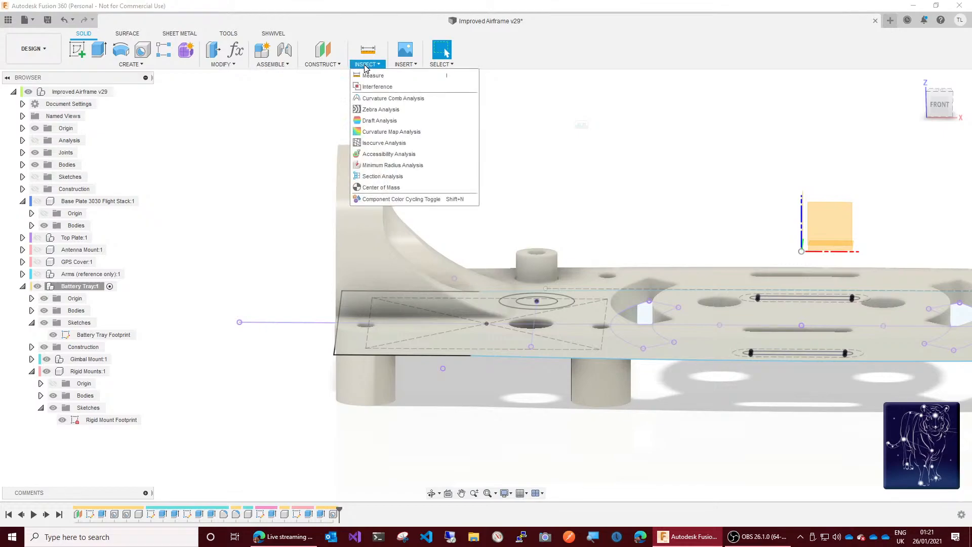
left_click(381, 176)
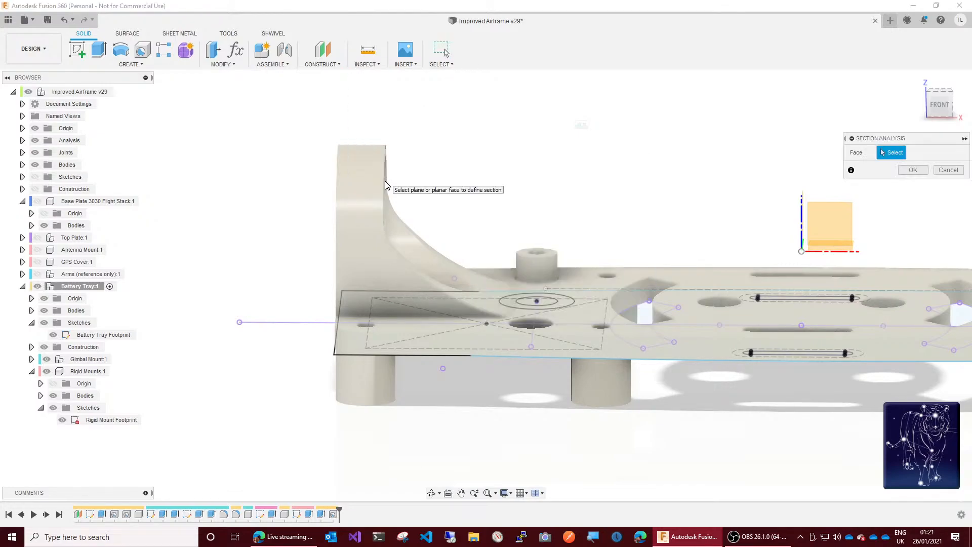
left_click_drag(941, 107, 960, 108)
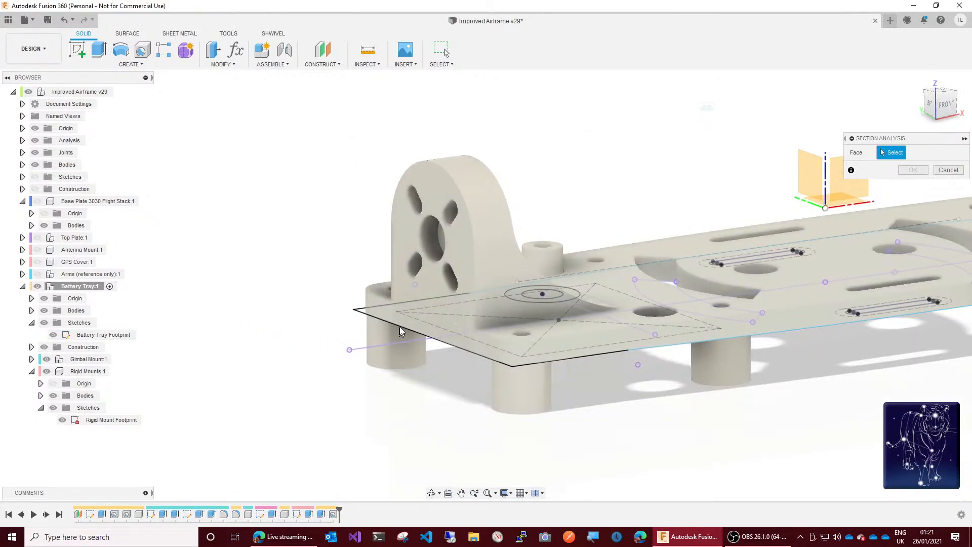
left_click(421, 290)
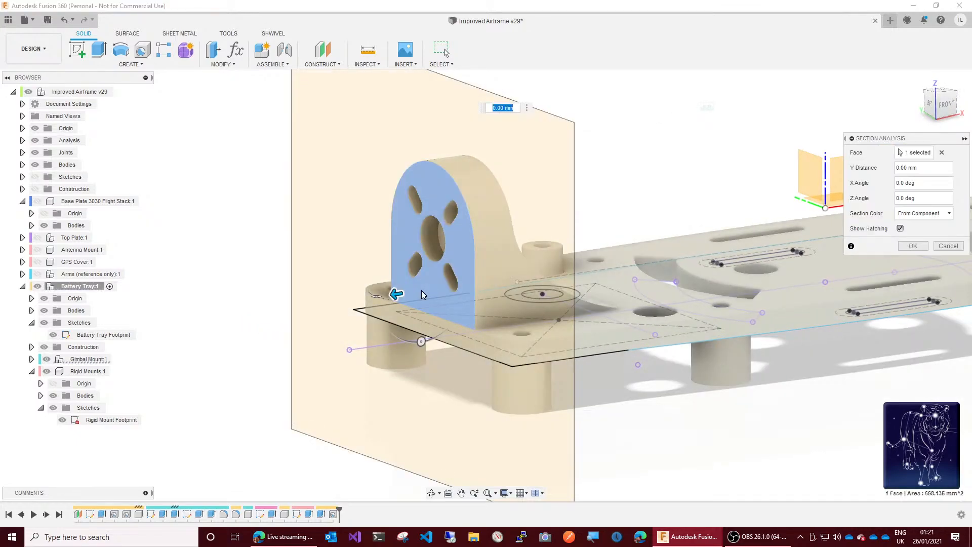
mouse_move(403, 296)
left_mouse_down()
mouse_move(512, 279)
mouse_move(552, 261)
left_mouse_up()
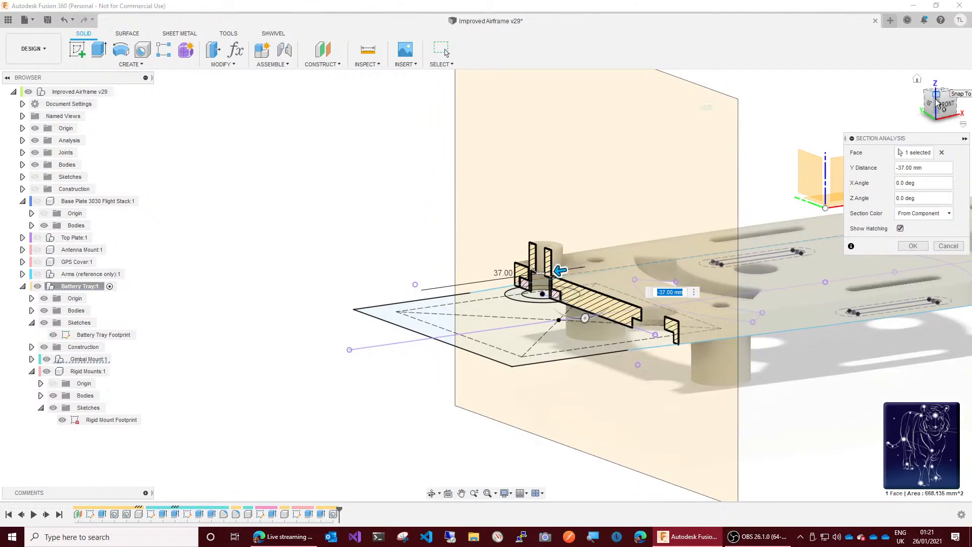
left_click_drag(941, 107, 967, 106)
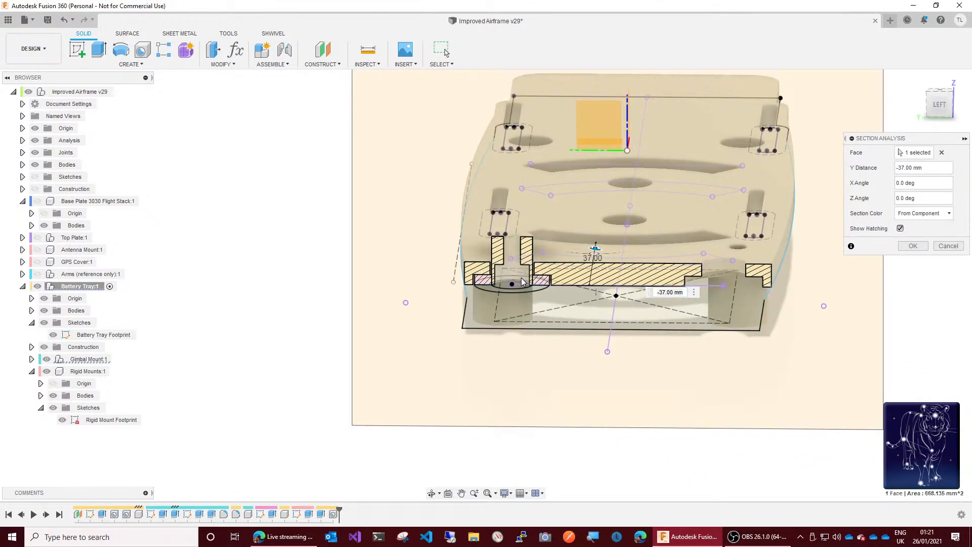
scroll(521, 277, "up", 4)
scroll(515, 278, "up", 4)
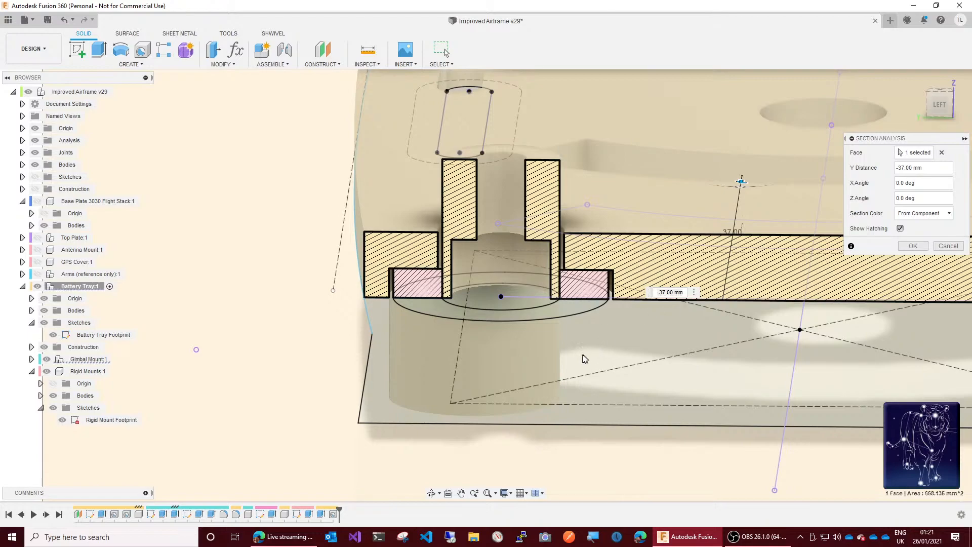
Step: Set the section's Y distance to -38 mm and examine the rigid mount's counterbore and flange in cross-section
middle_click_drag(586, 360, 317, 415, "shift")
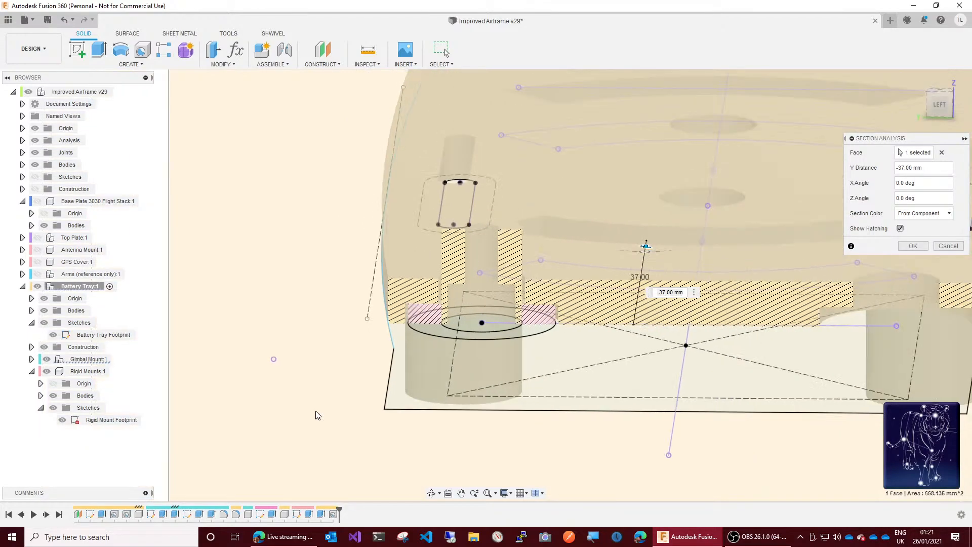
scroll(318, 415, "down", 3)
scroll(316, 415, "down", 2)
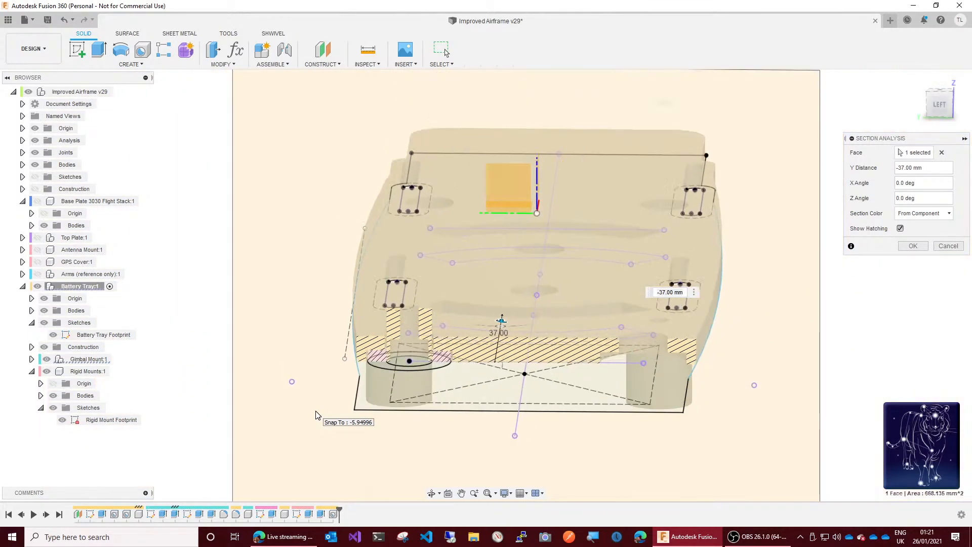
scroll(316, 415, "up", 1)
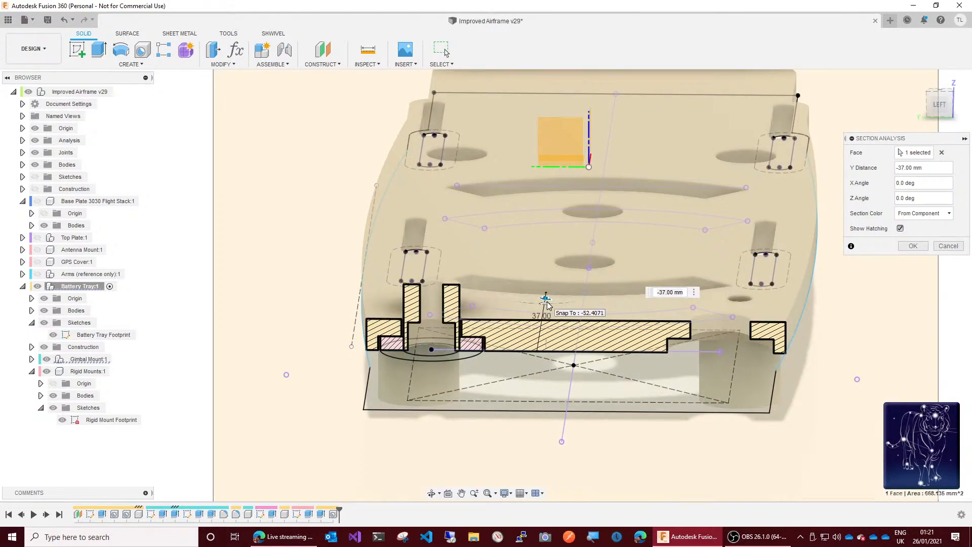
left_click_drag(547, 297, 543, 297)
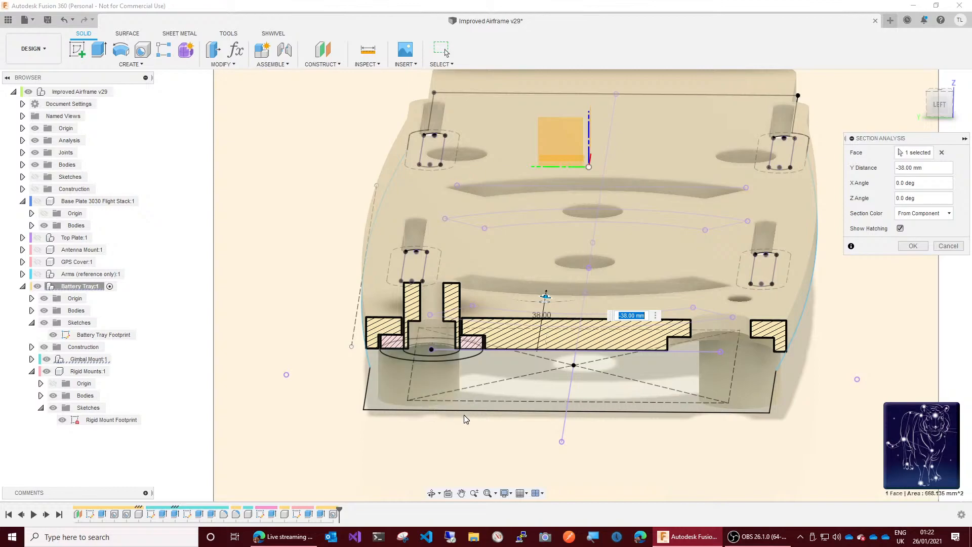
scroll(434, 344, "up", 5)
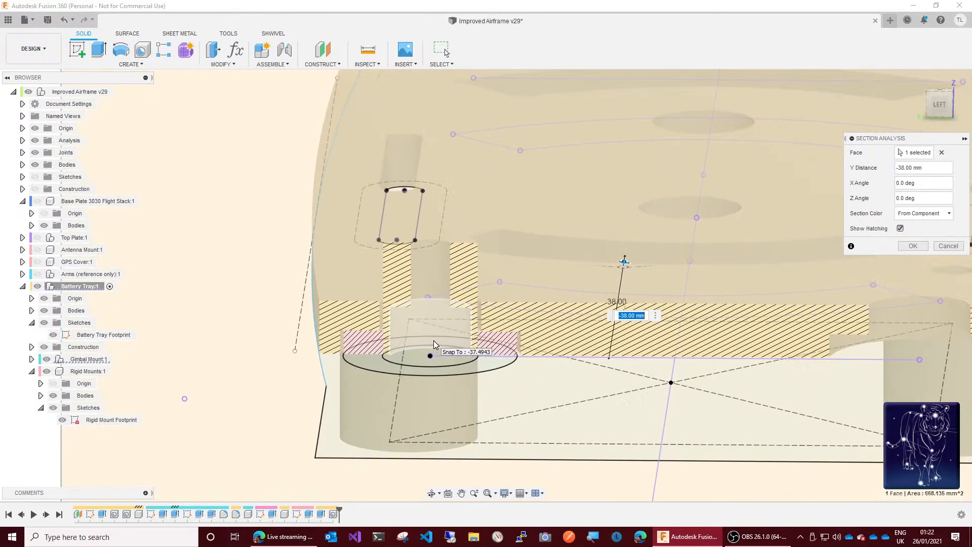
scroll(434, 344, "down", 3)
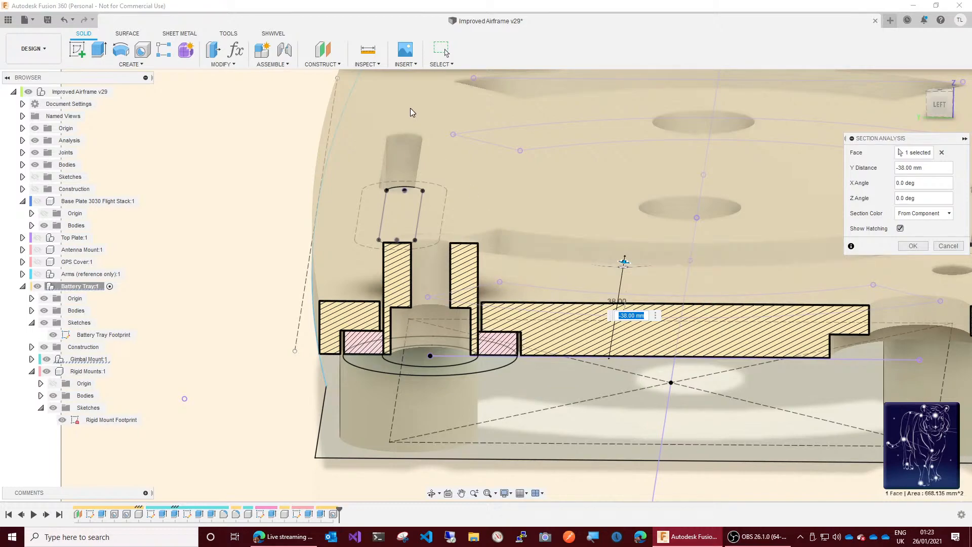
left_click(367, 49)
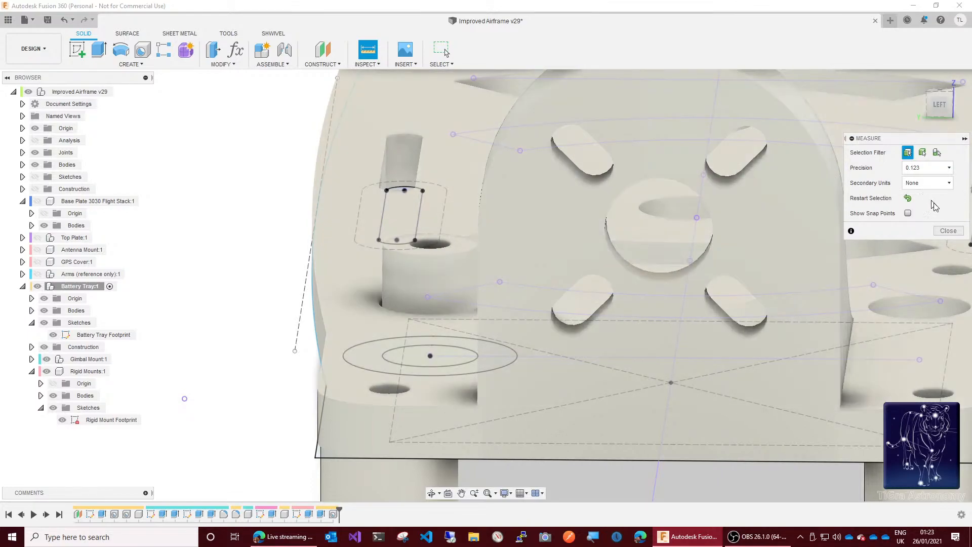
left_click(950, 233)
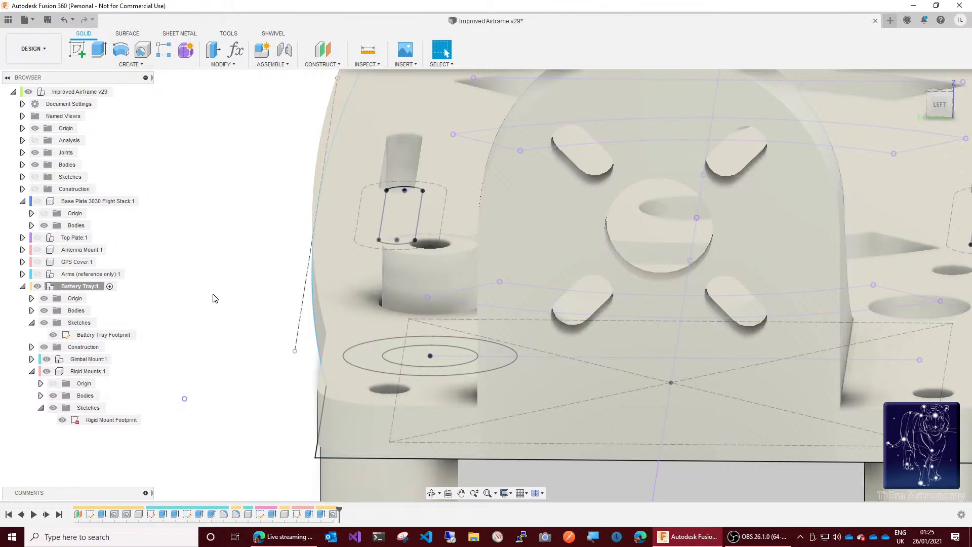
Step: Expand the saved section analyses and try toggling the visibility of Section2 and Section3
left_click(22, 140)
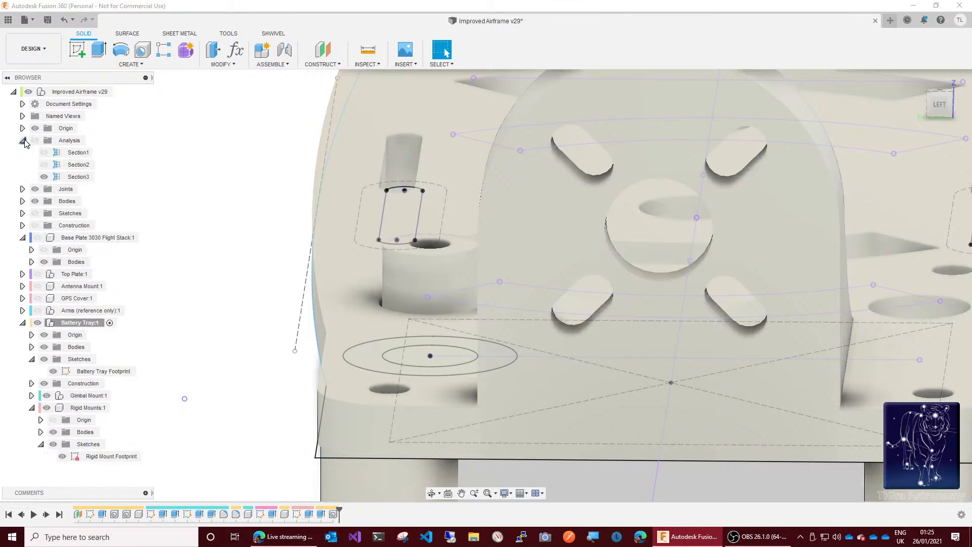
left_click(43, 167)
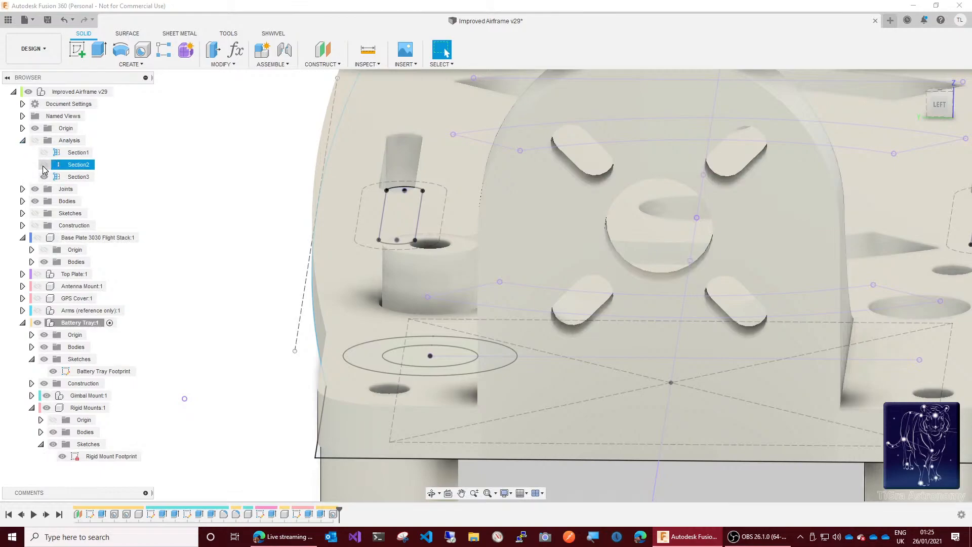
left_click(44, 165)
left_click(45, 168)
left_click(44, 165)
left_click(44, 177)
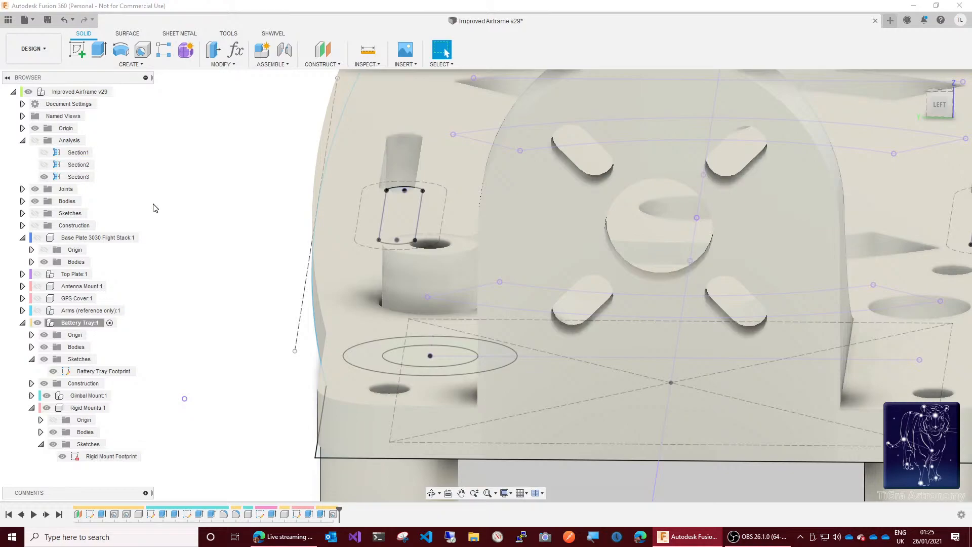
scroll(212, 205, "down", 4)
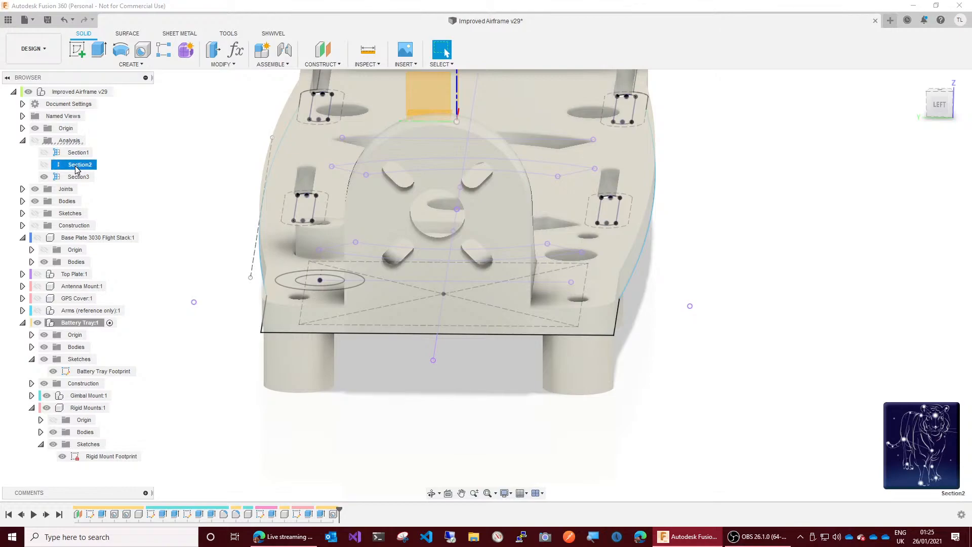
Step: Toggle the saved section analyses to compare the rigid mount's cut and uncut views, leaving all sections hidden
left_click(45, 164)
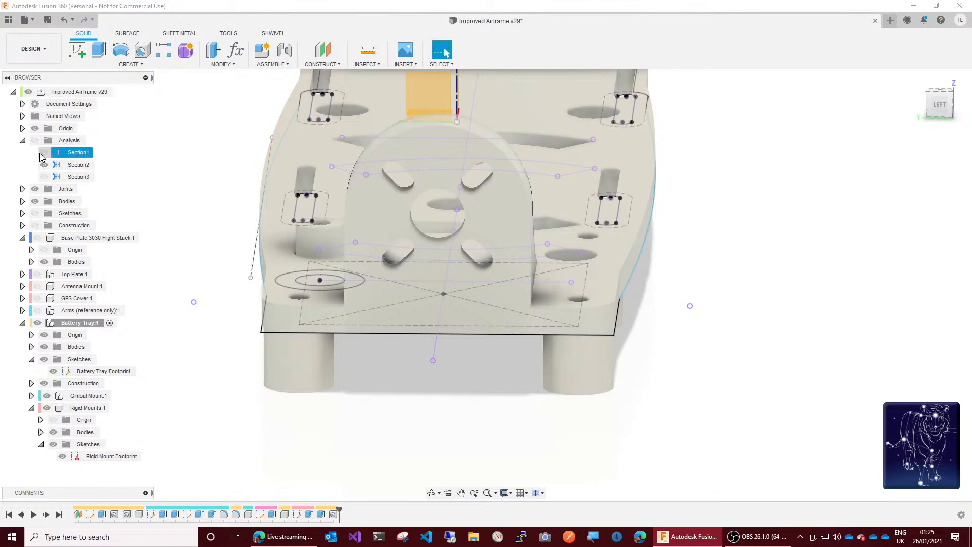
left_click(44, 153)
left_click(44, 177)
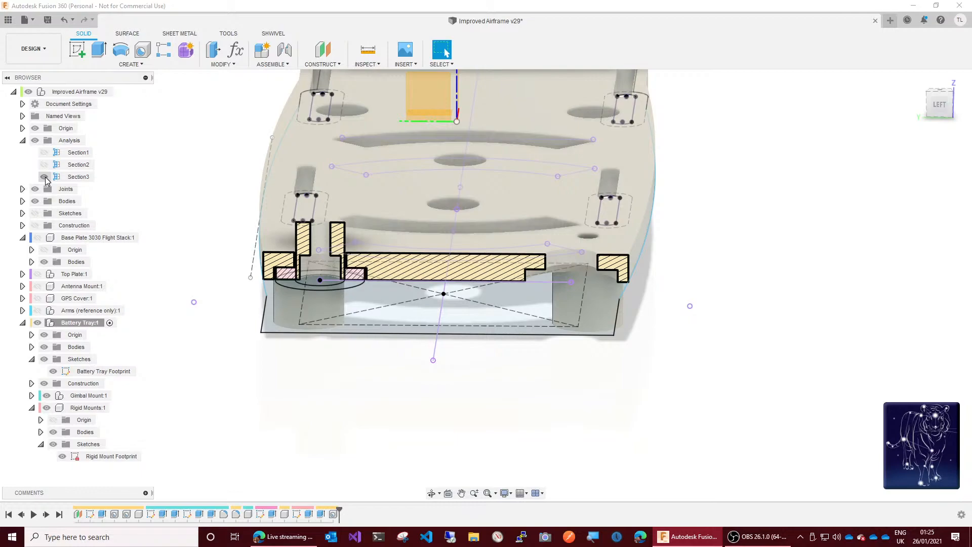
left_click(45, 177)
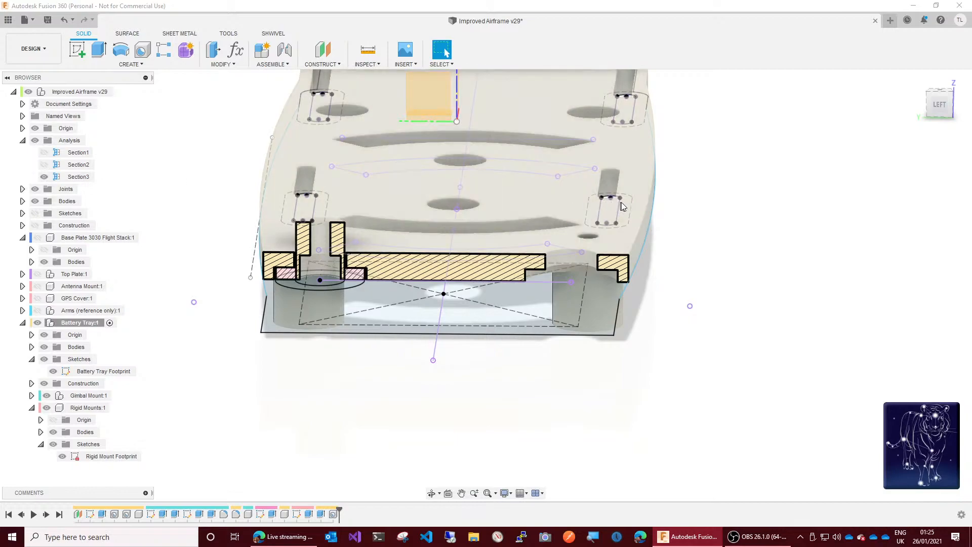
left_click(45, 176)
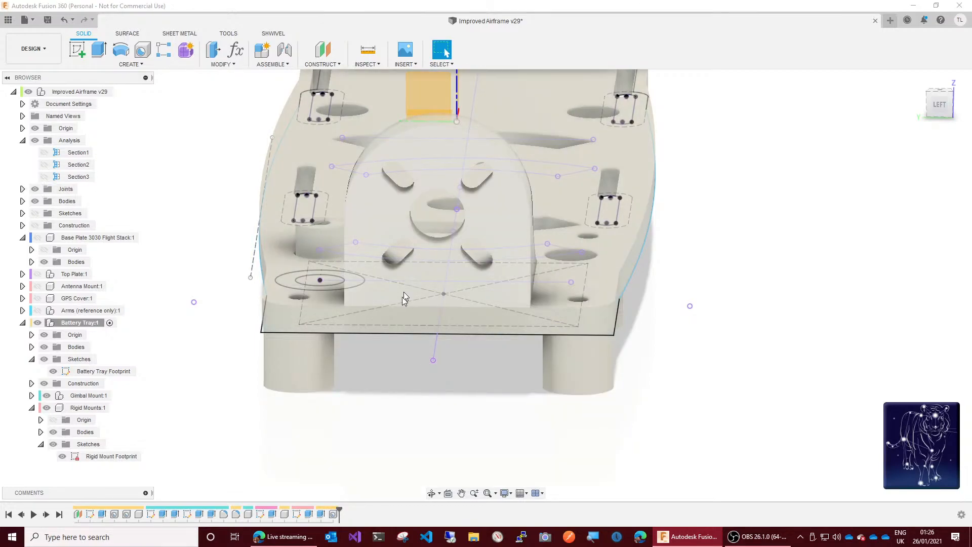
Step: Measure the edge of the open grommet hole beside the gimbal mount and display Section3 to examine the mount's walls
scroll(320, 285, "up", 5)
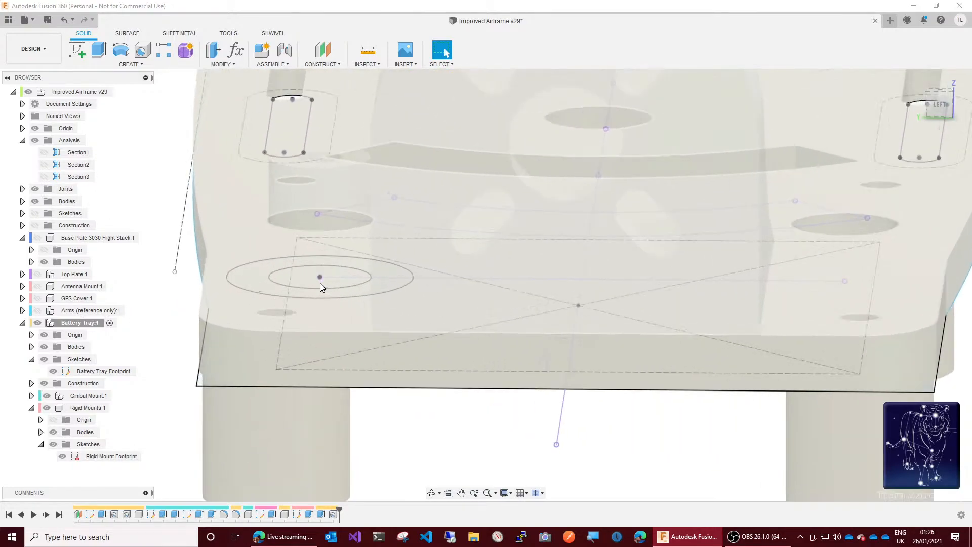
scroll(320, 283, "down", 4)
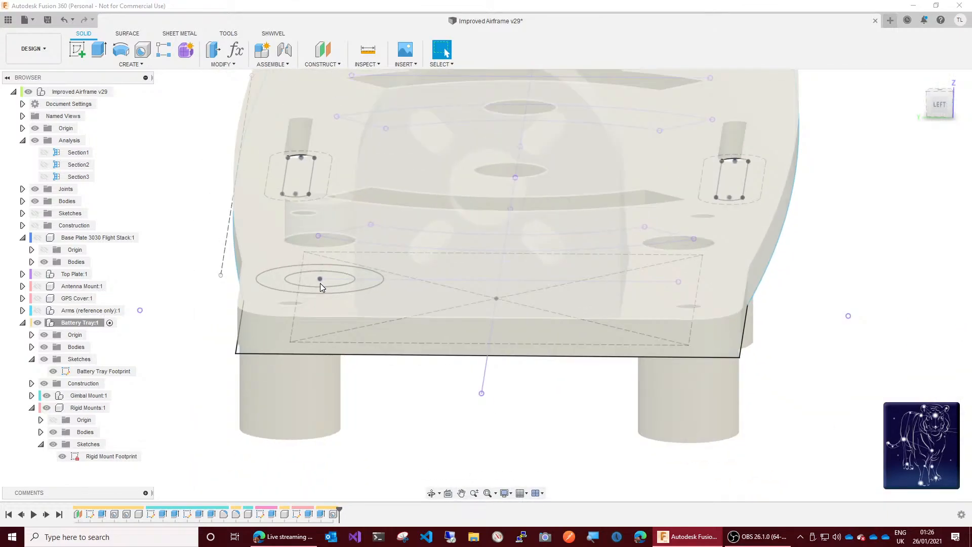
left_click(368, 49)
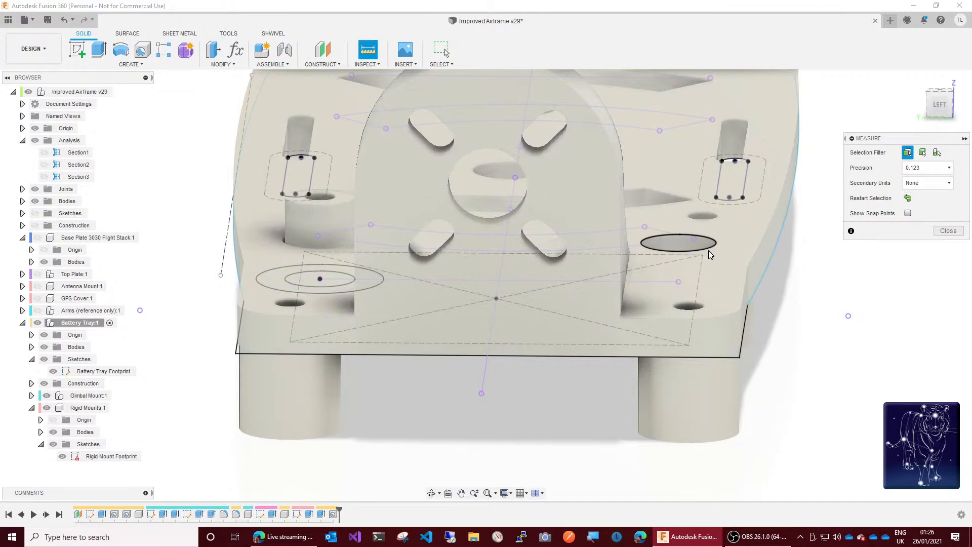
left_click(713, 251)
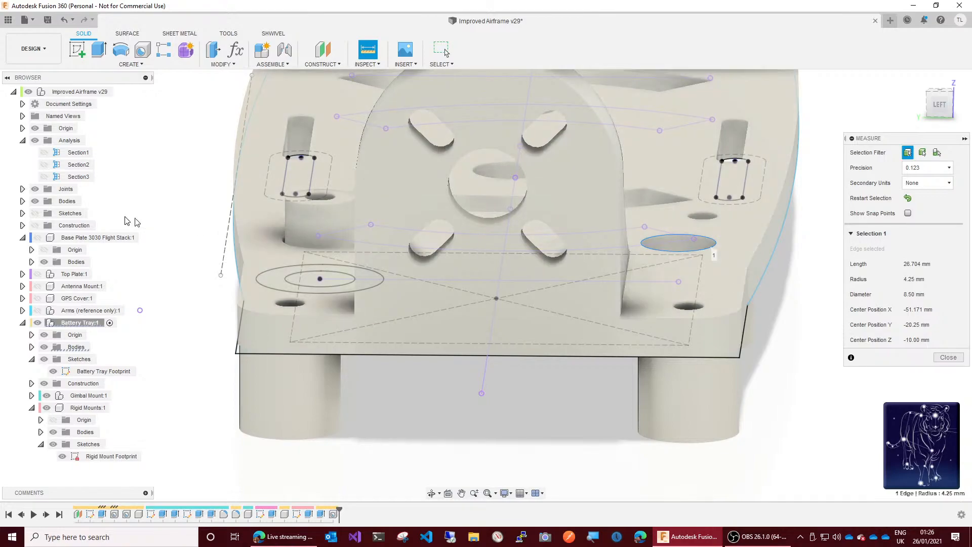
left_click(45, 177)
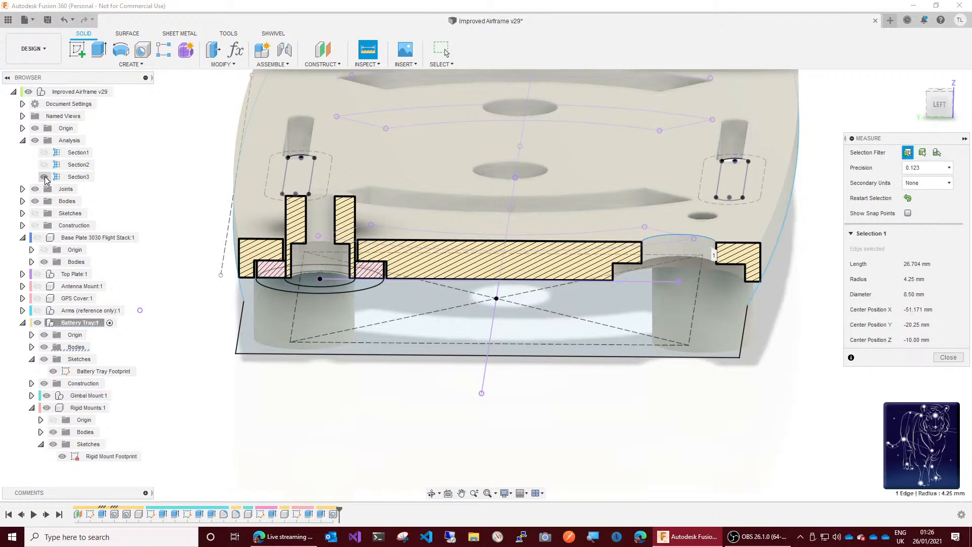
key("Escape")
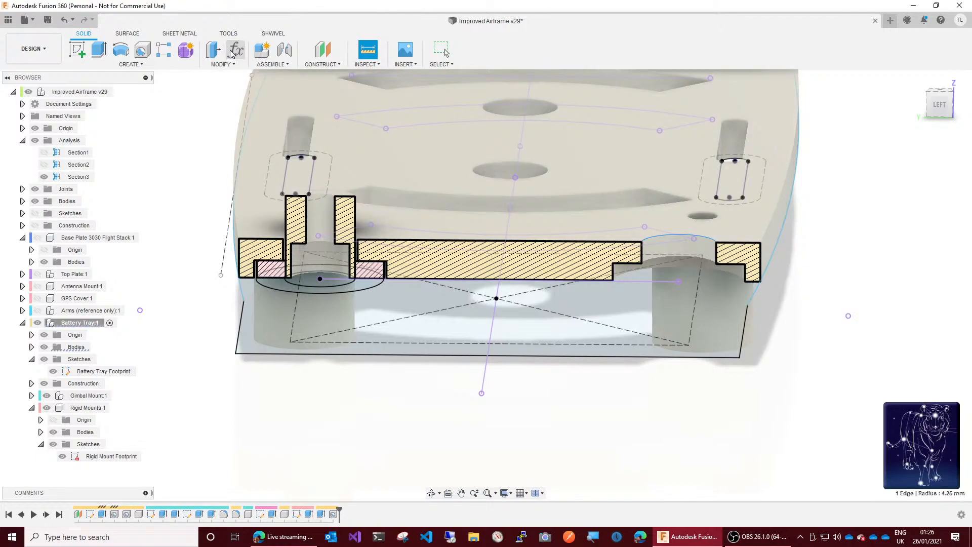
Step: Set the GrommetHoleDiameter user parameter to 9.5 mm
left_click(233, 50)
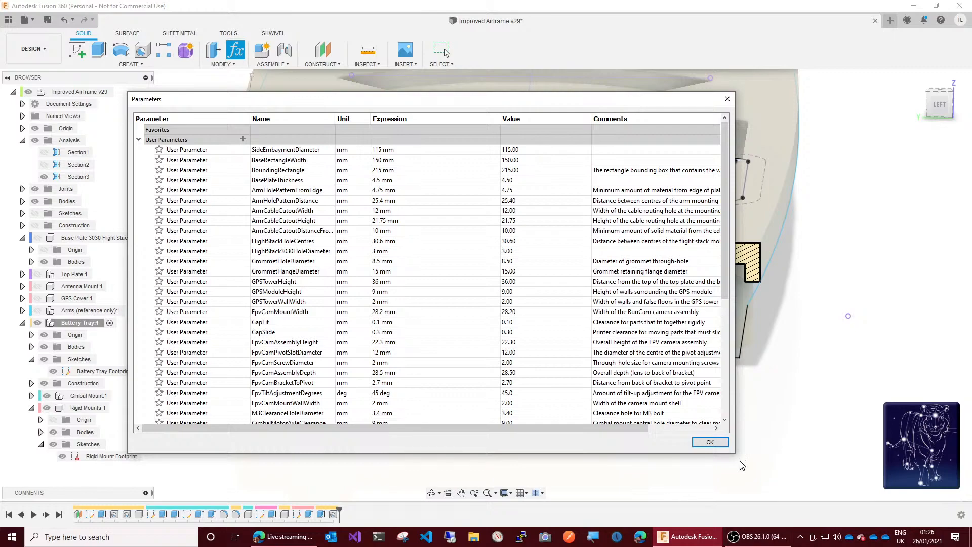
scroll(506, 329, "down", 5)
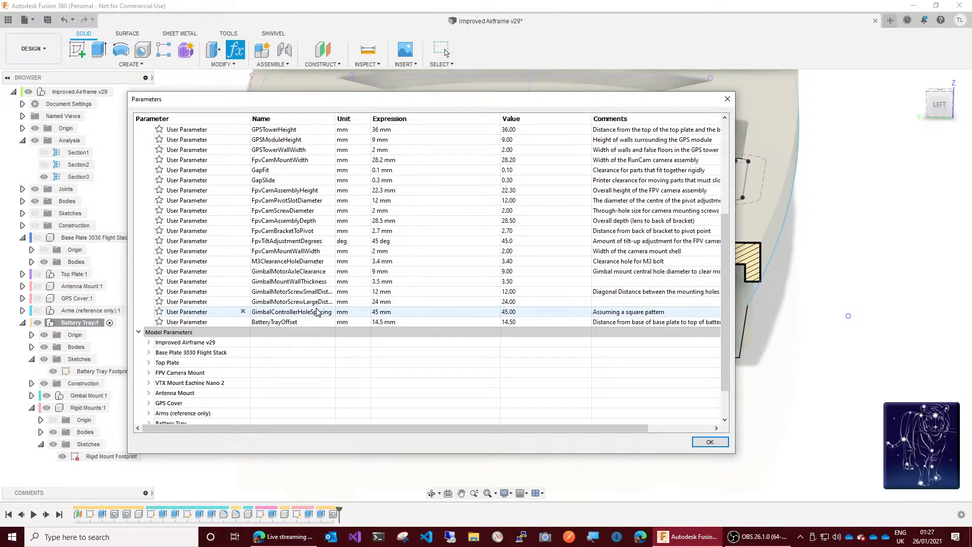
scroll(318, 312, "up", 4)
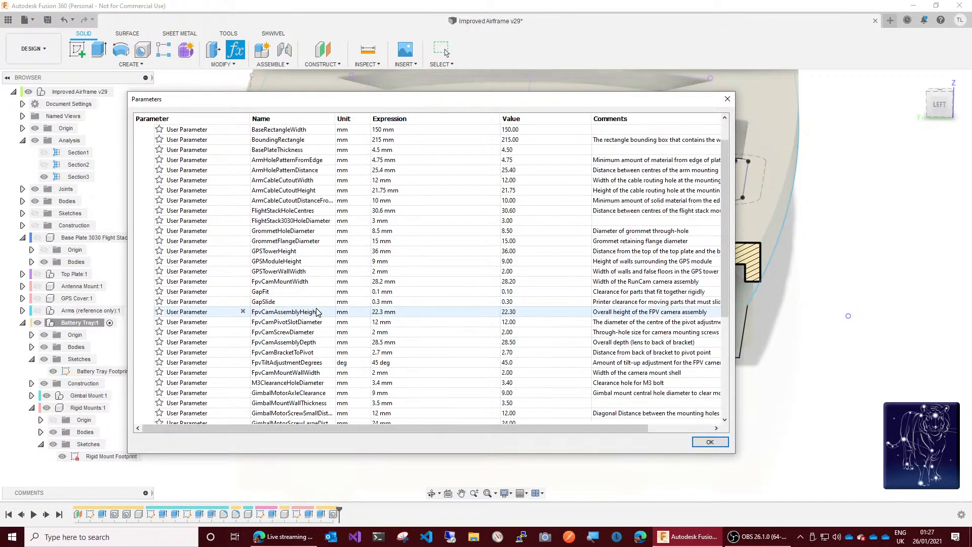
double_click(291, 232)
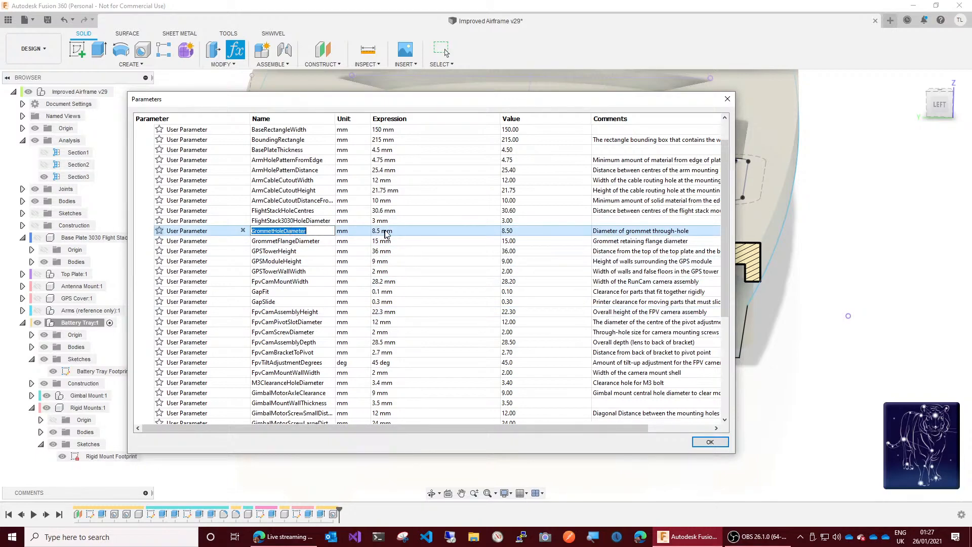
double_click(406, 231)
left_click(375, 232)
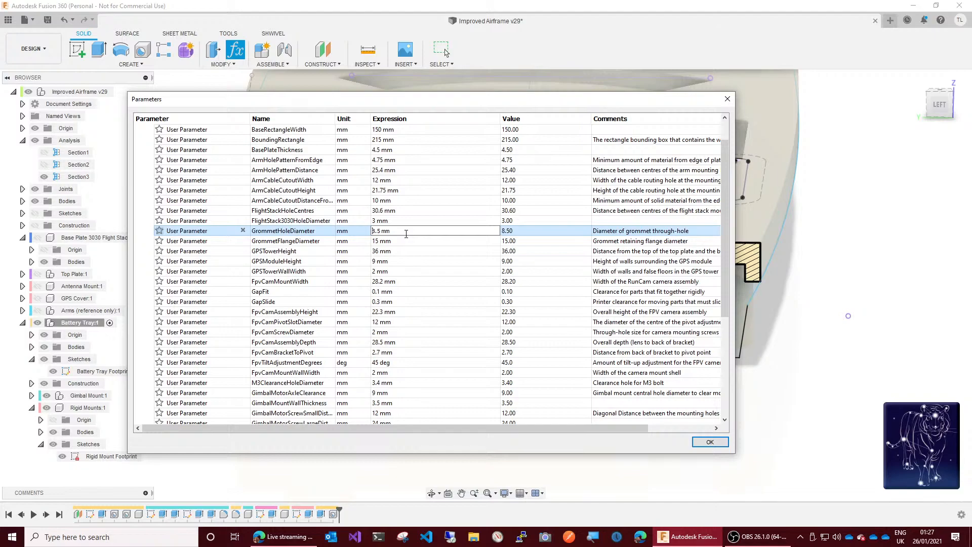
key("Delete")
type("9")
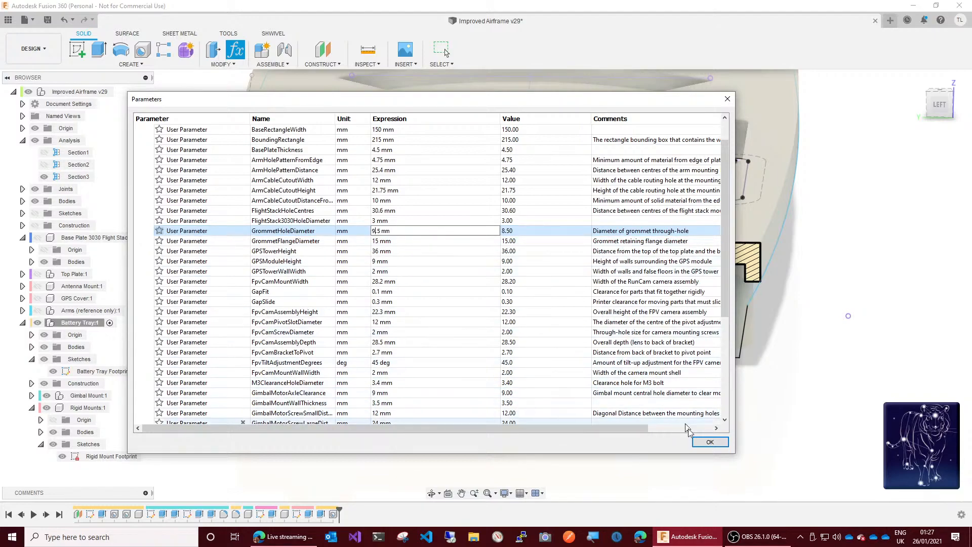
left_click(705, 443)
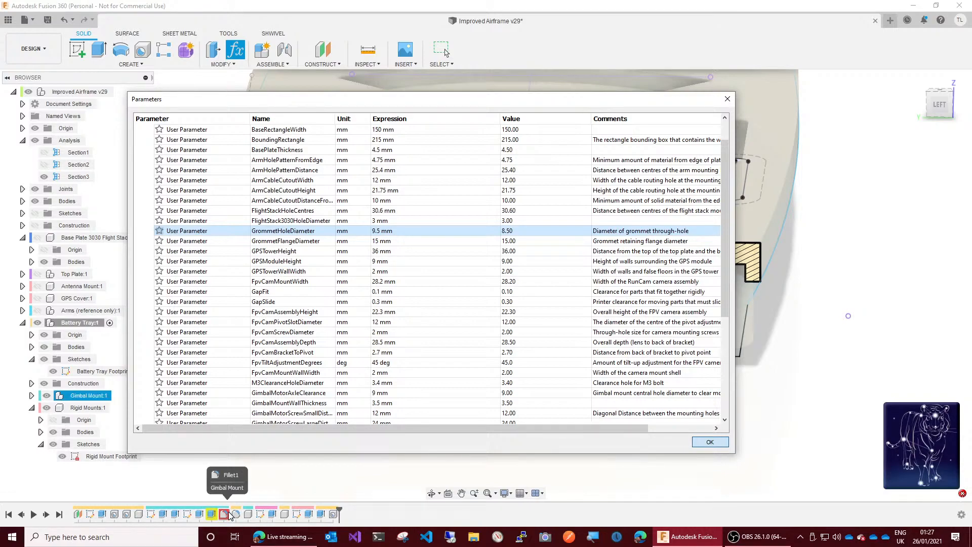
left_click(705, 444)
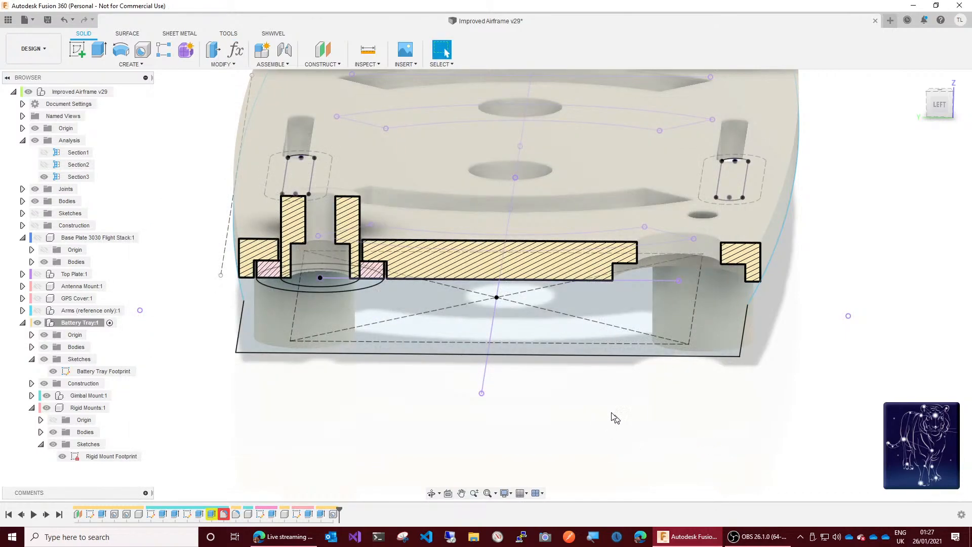
Step: Hide Section3 and examine the gimbal mount's Fillet1 in its edit settings and on the model, cancelling the edit
left_click(44, 176)
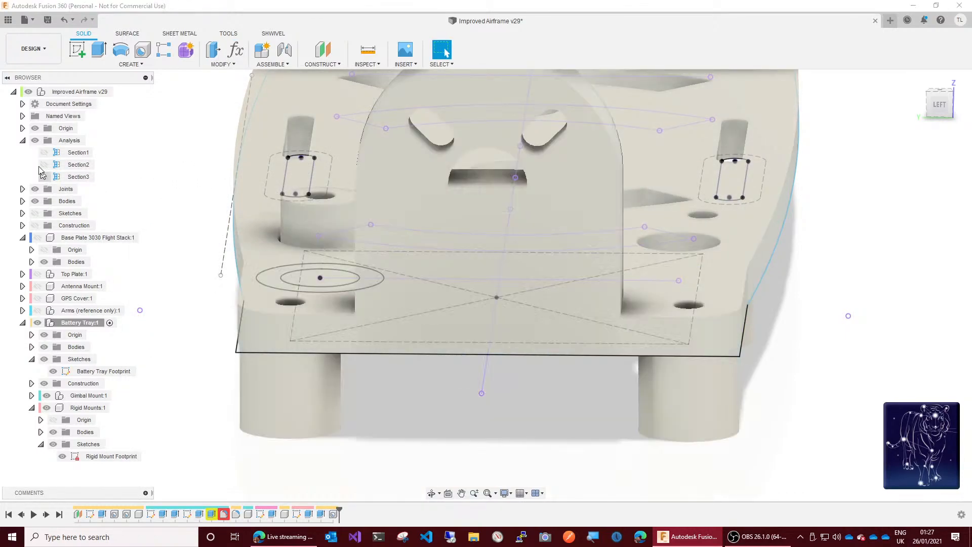
left_click(23, 140)
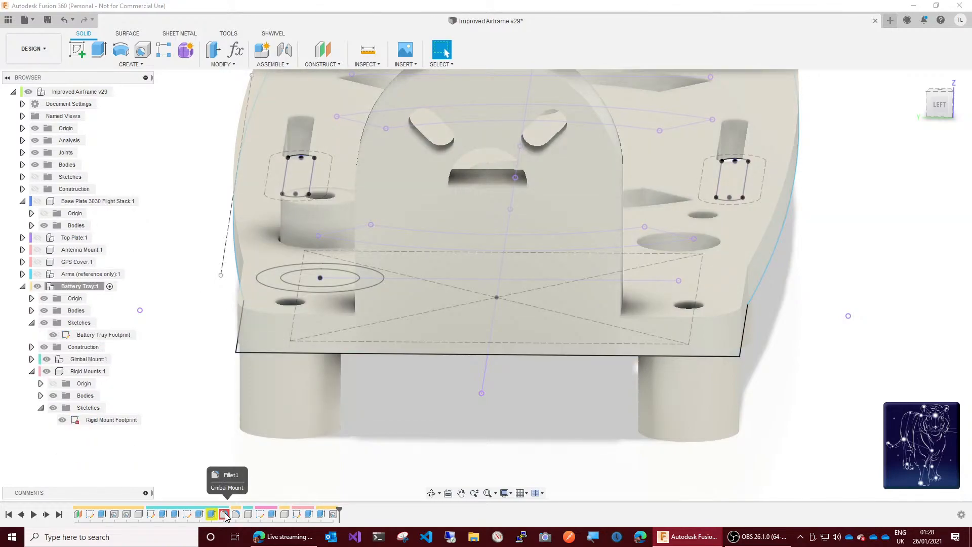
right_click(226, 515)
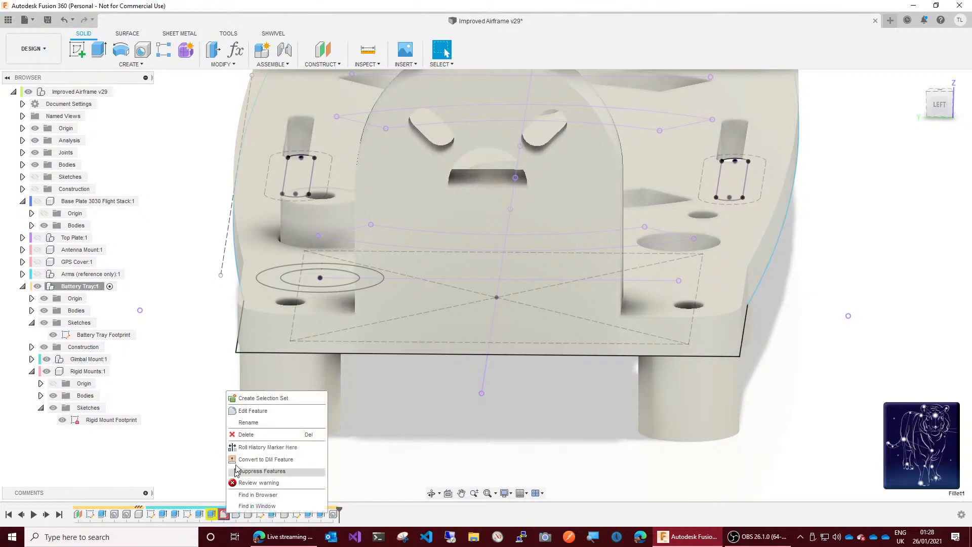
left_click(244, 414)
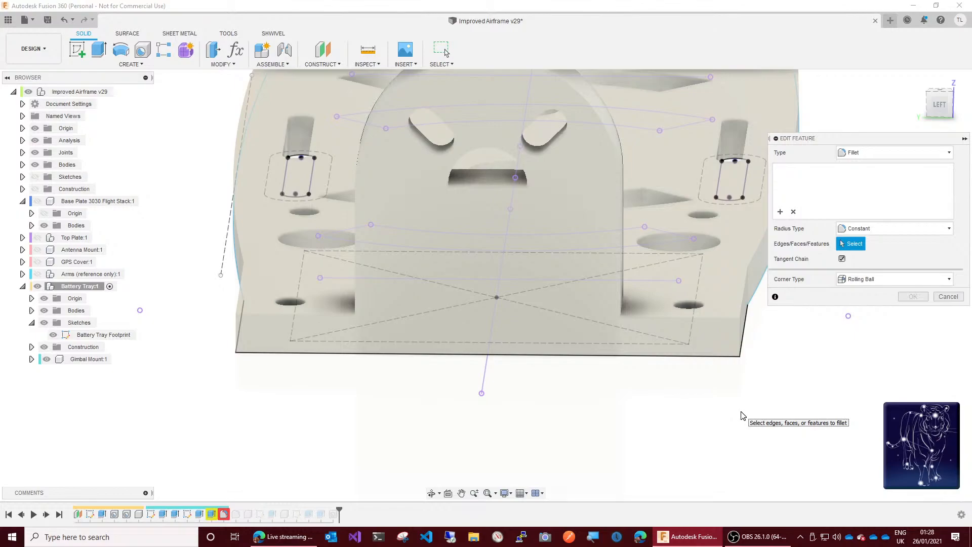
scroll(743, 415, "down", 3)
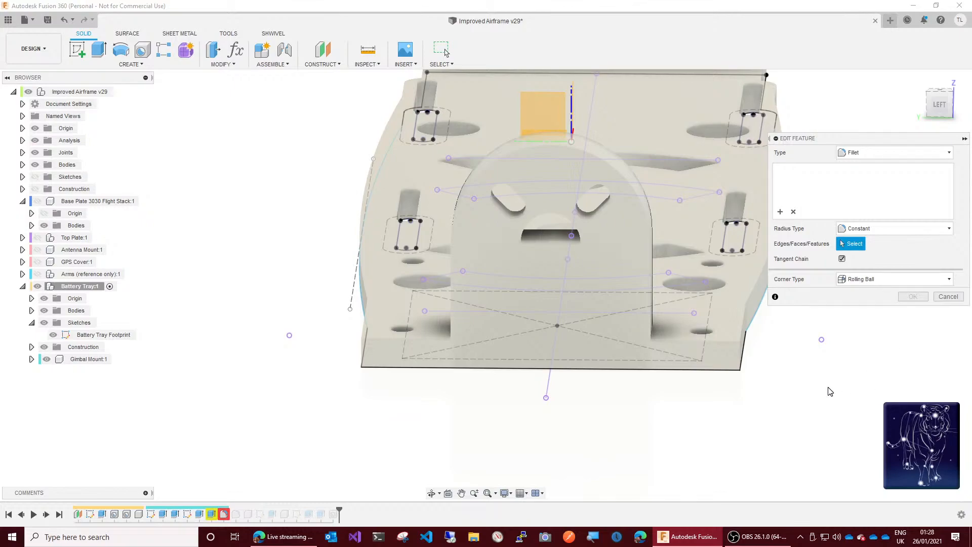
left_click_drag(941, 105, 859, 123)
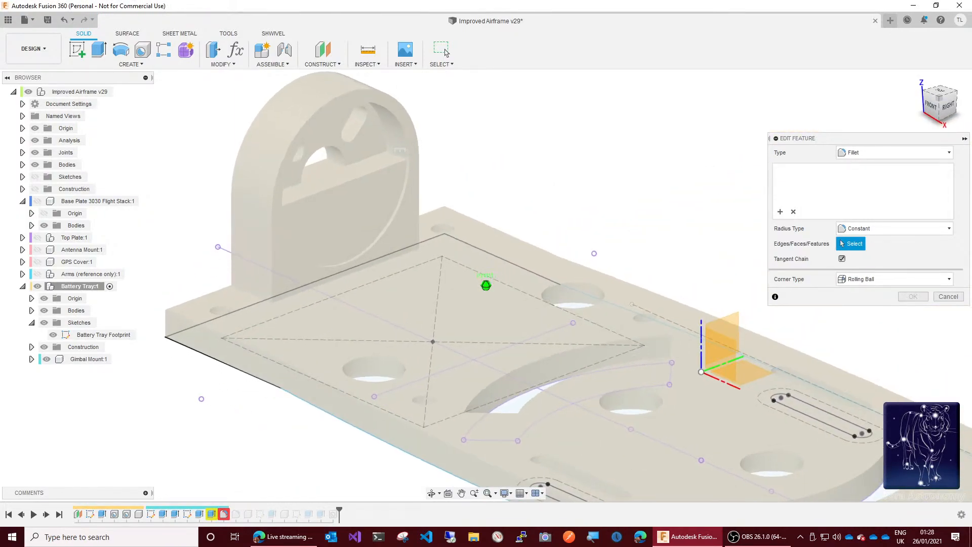
mouse_move(558, 177)
left_mouse_down()
mouse_move(576, 174)
mouse_move(565, 175)
left_mouse_up()
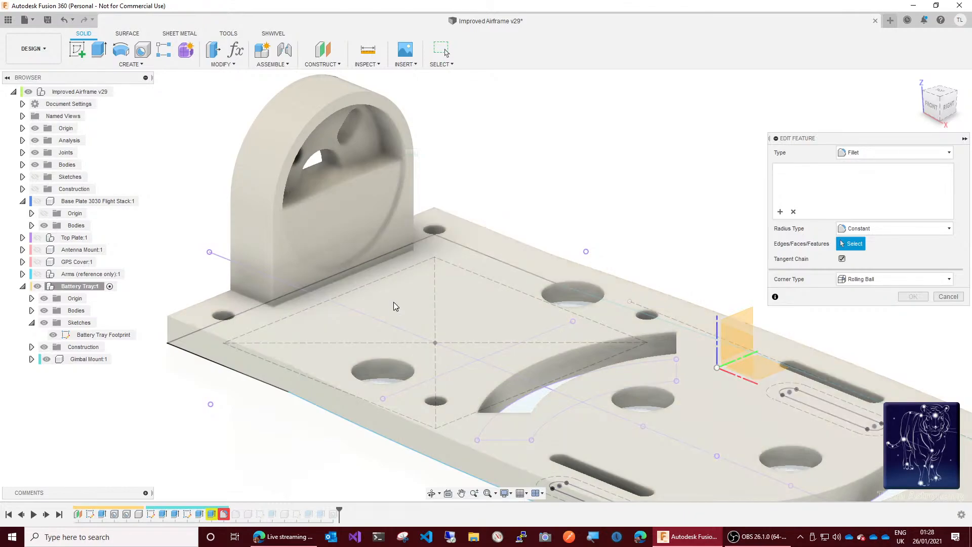
left_click(948, 299)
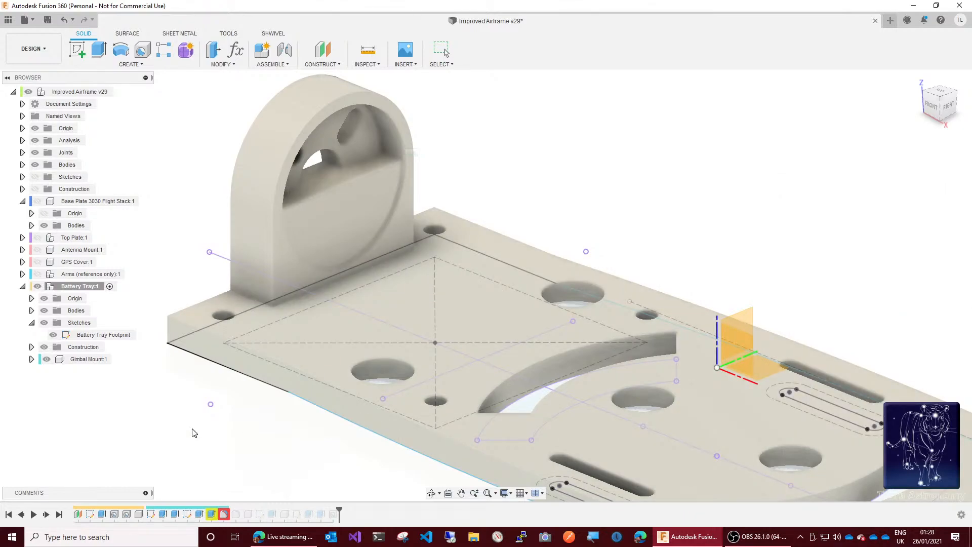
Step: Undo the change to the grommet hole diameter parameter and hide the Section3 analysis
left_click(212, 515)
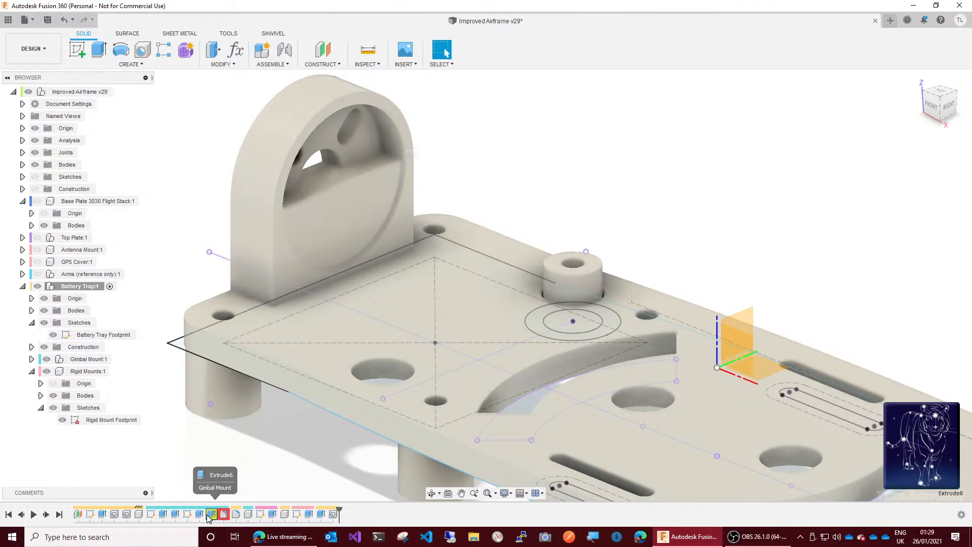
left_click(212, 171)
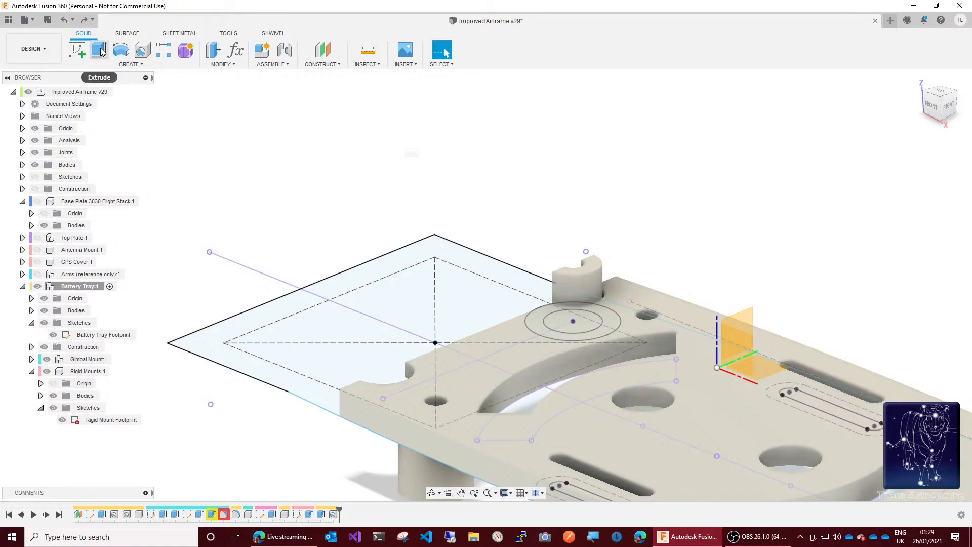
left_click(73, 21)
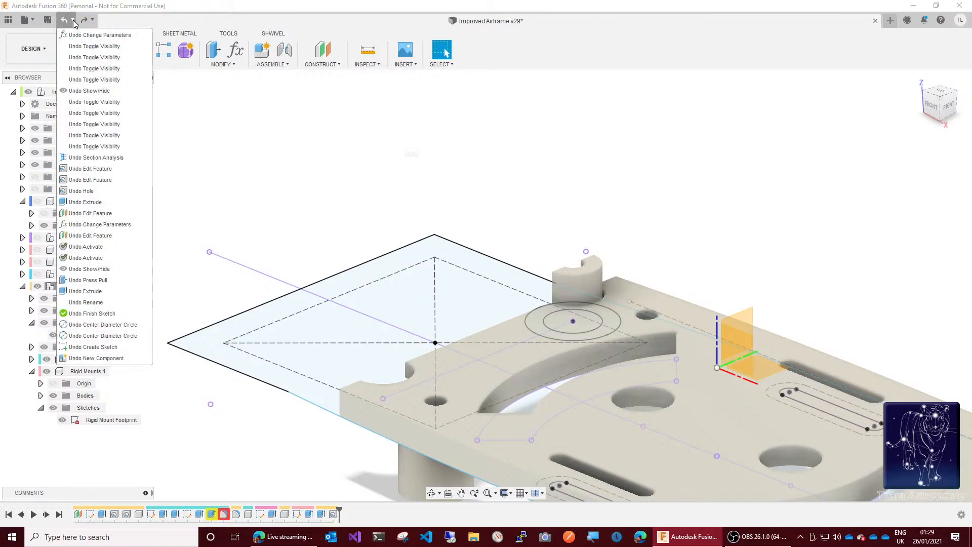
left_click(75, 36)
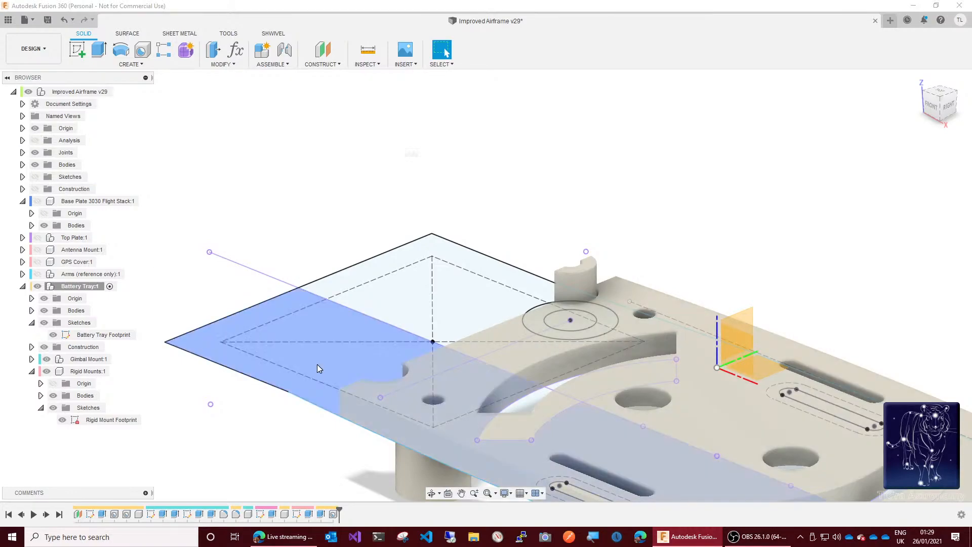
left_click(22, 140)
left_click(44, 177)
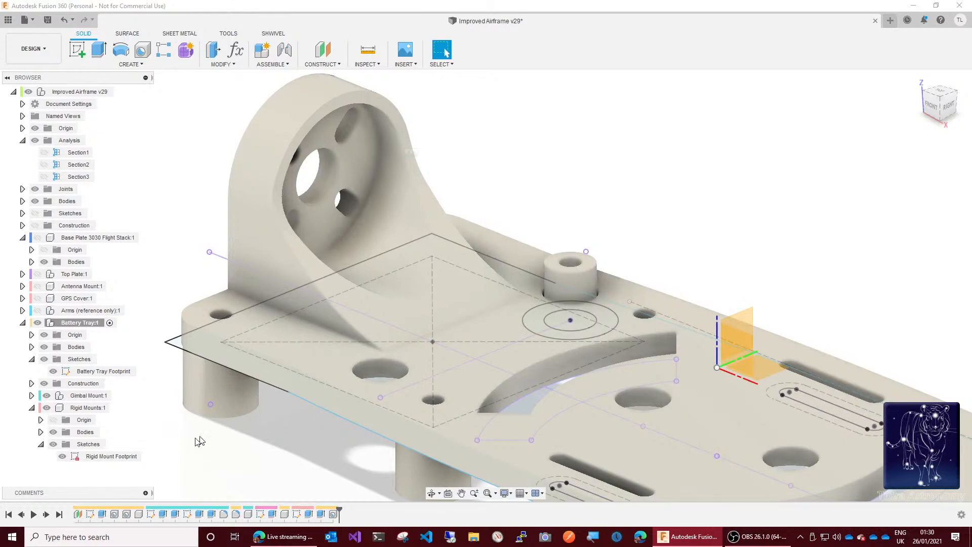
Step: Activate the Gimbal Mount component inside the battery tray, expand its contents, and select its Fillet1 feature in the history
left_click(89, 325)
left_click(81, 397)
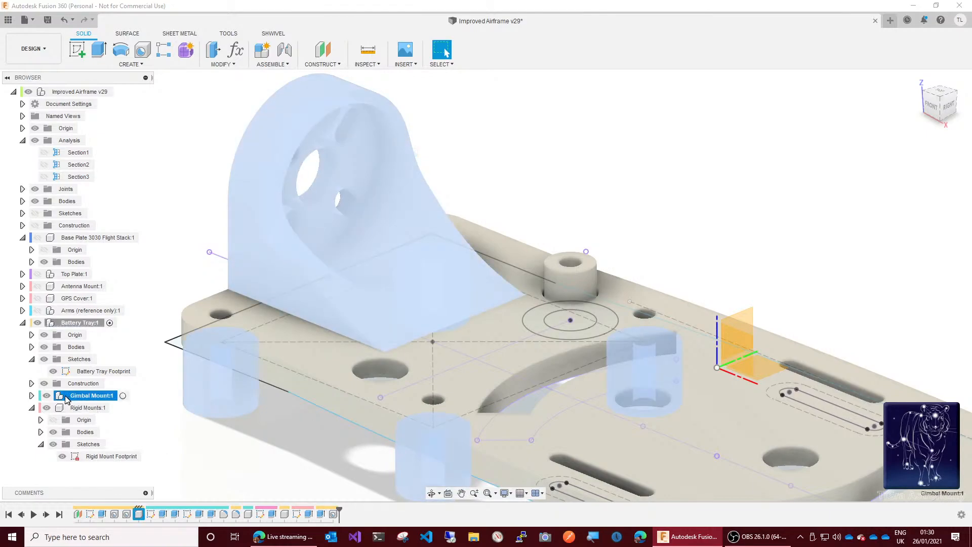
left_click(32, 396)
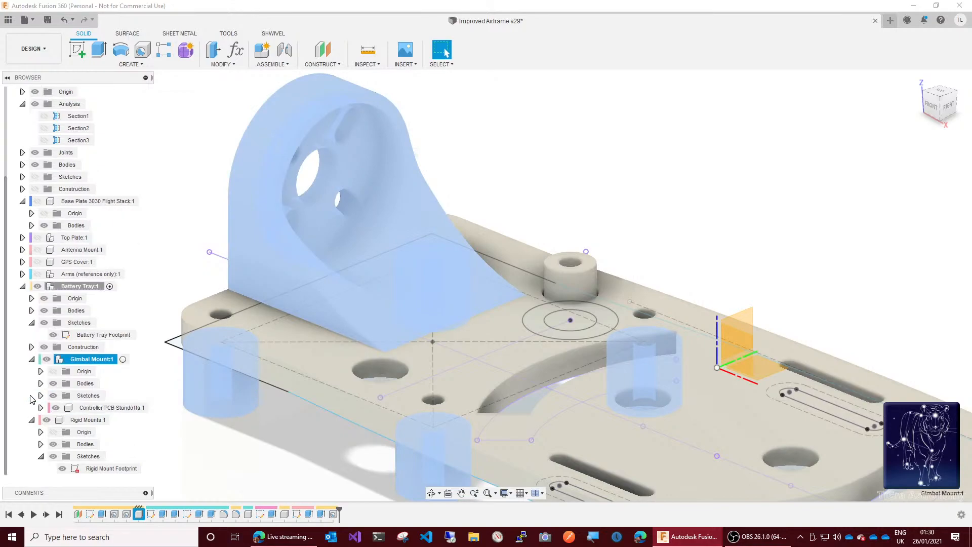
left_click(123, 360)
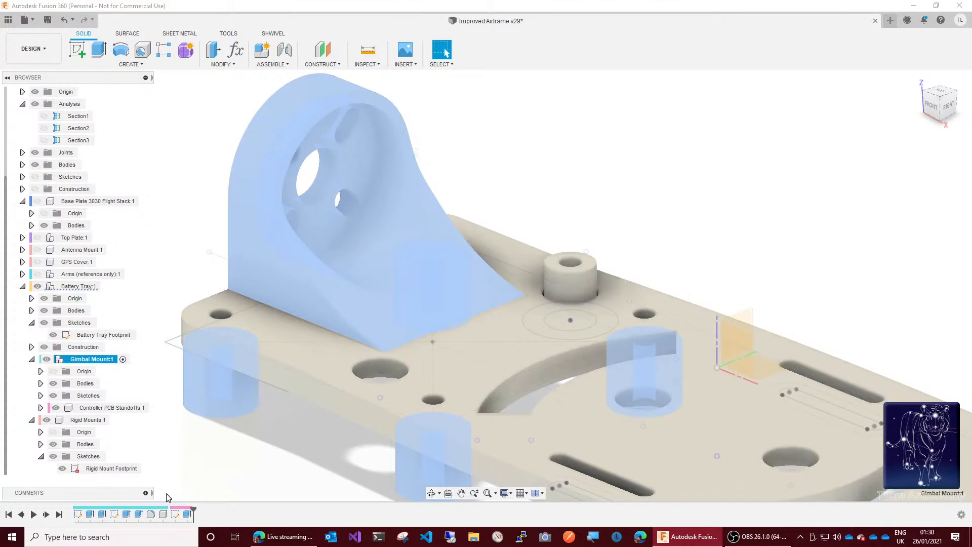
left_click(151, 515)
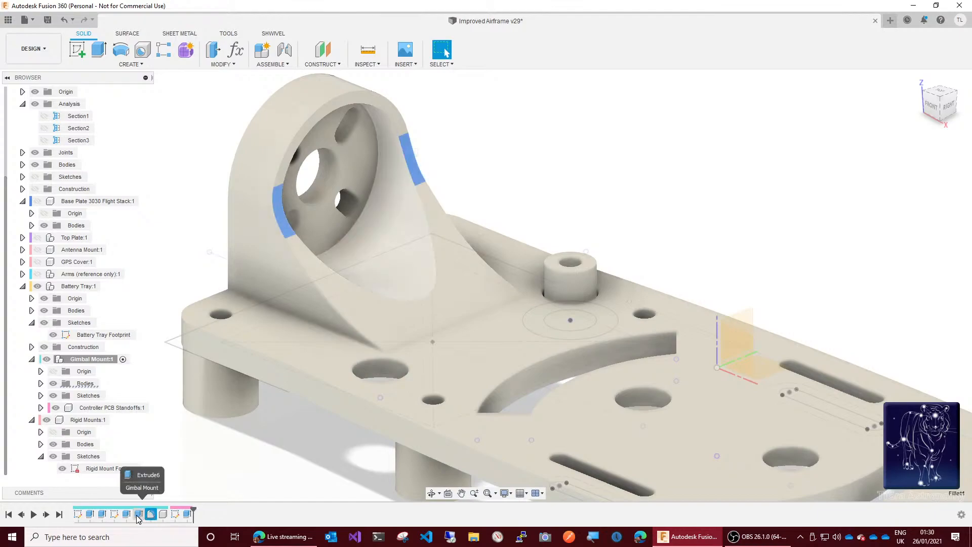
Step: Review the Gimbal Mount's extrudes in the history and open its Buttress Profile sketch for editing
left_click(137, 514)
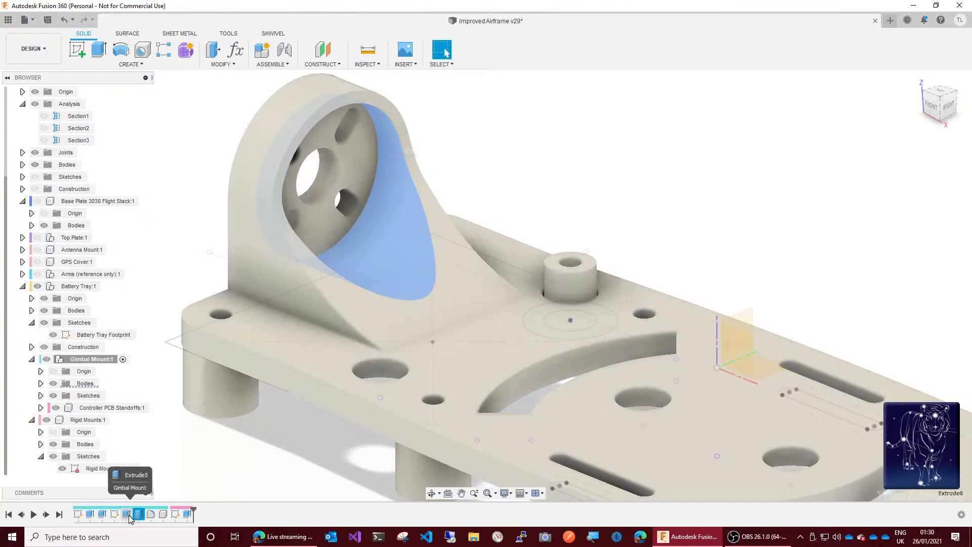
left_click(128, 515)
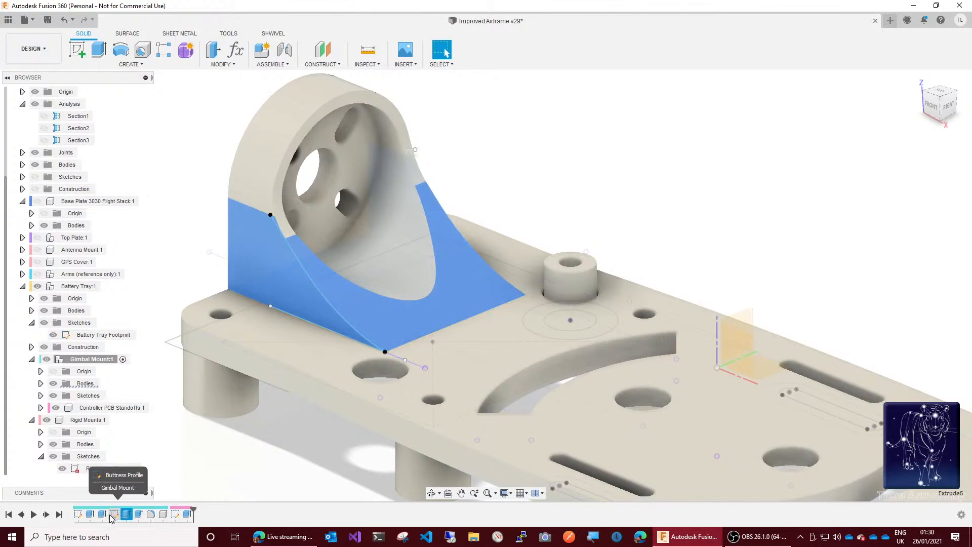
left_click(114, 515)
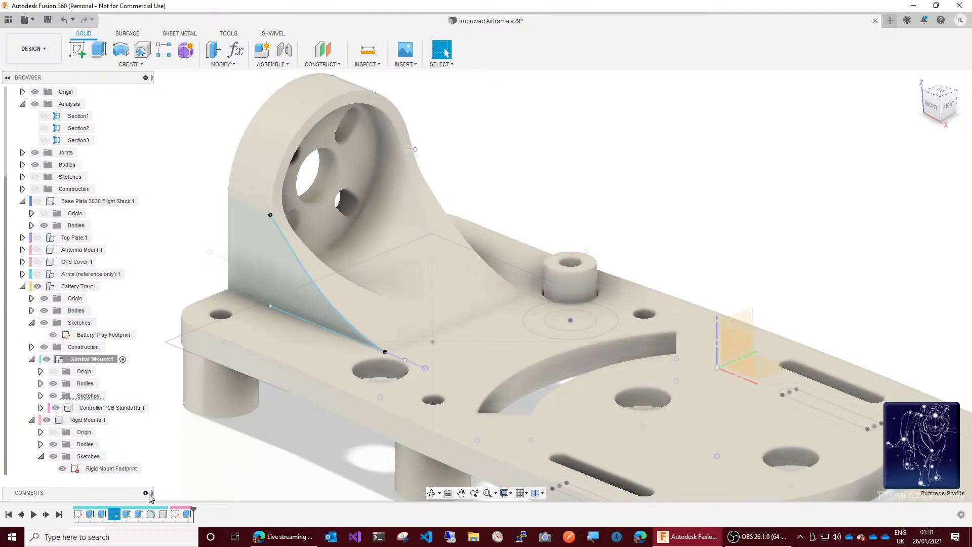
right_click(117, 515)
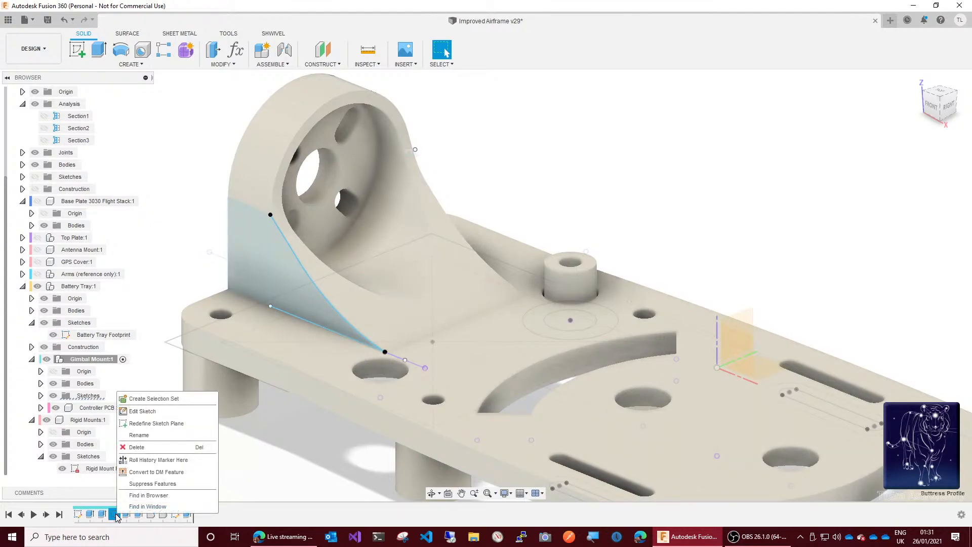
left_click(141, 413)
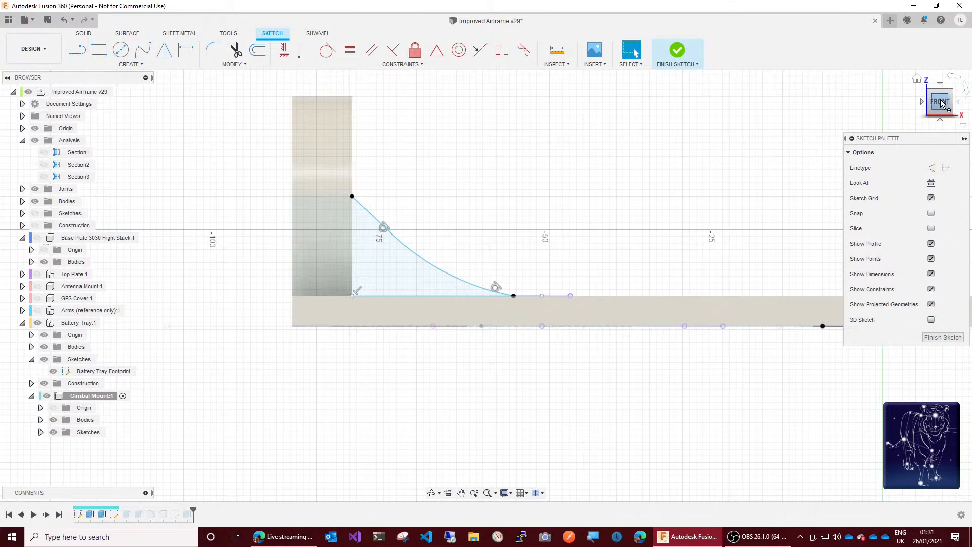
left_click_drag(940, 104, 941, 121)
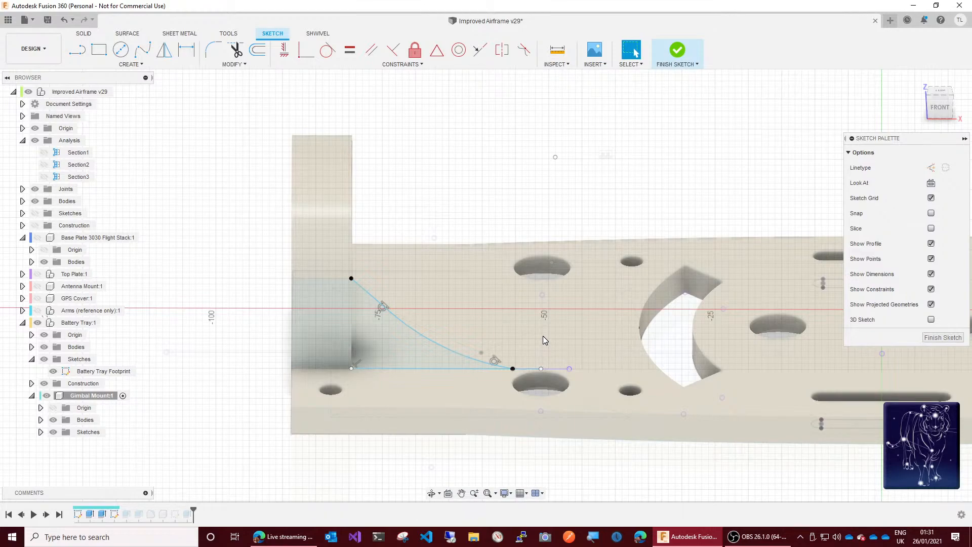
Step: Try to project the vertical line beyond the buttress tip from the Battery Tray Footprint sketch into the buttress sketch
key("p")
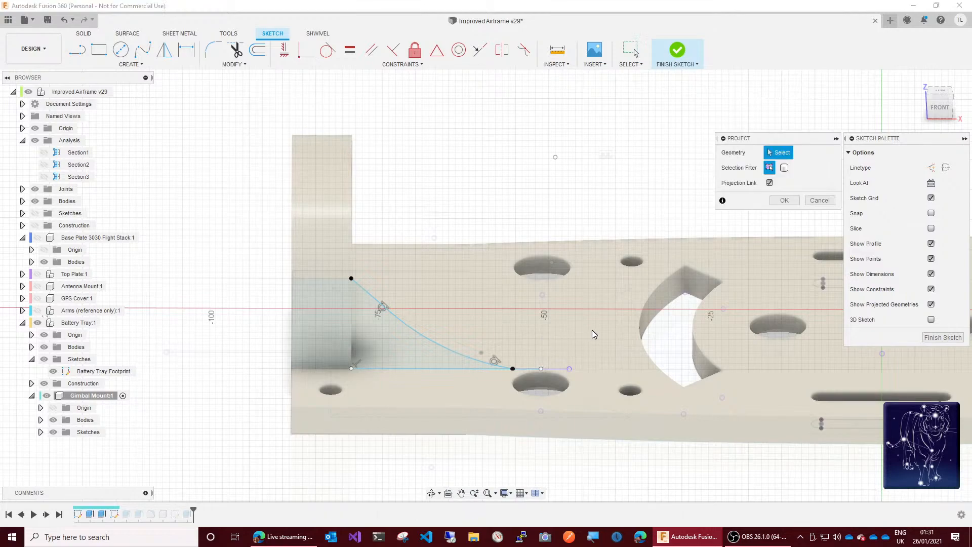
left_click(542, 322)
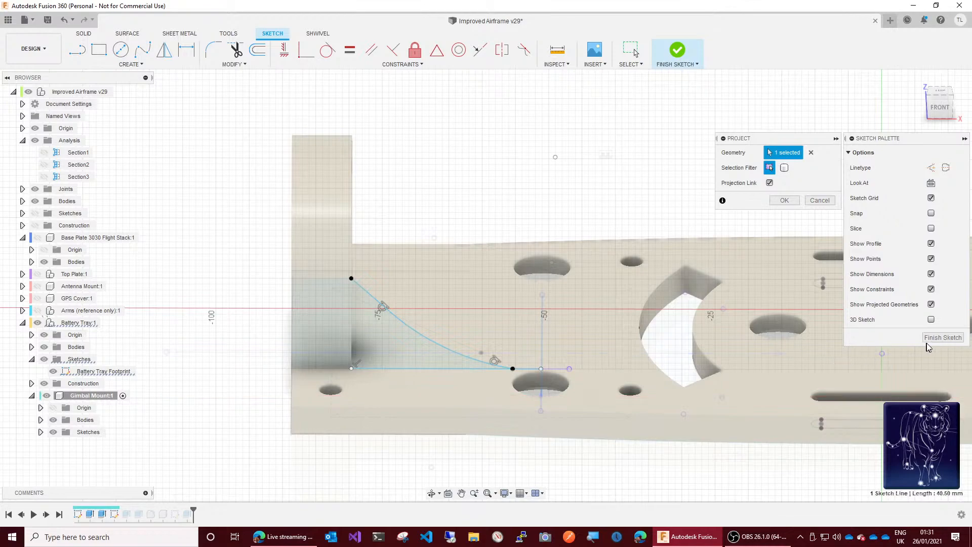
left_click(784, 201)
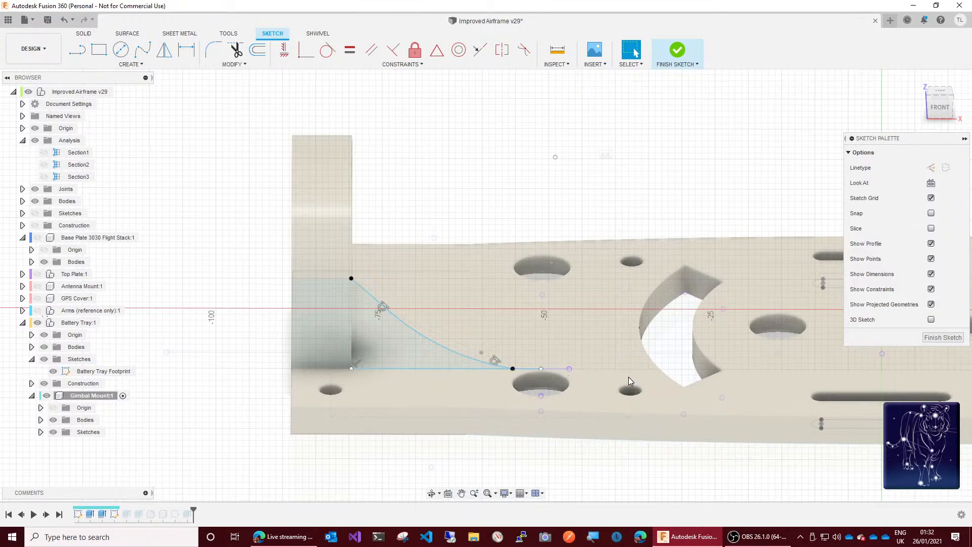
left_click(570, 369)
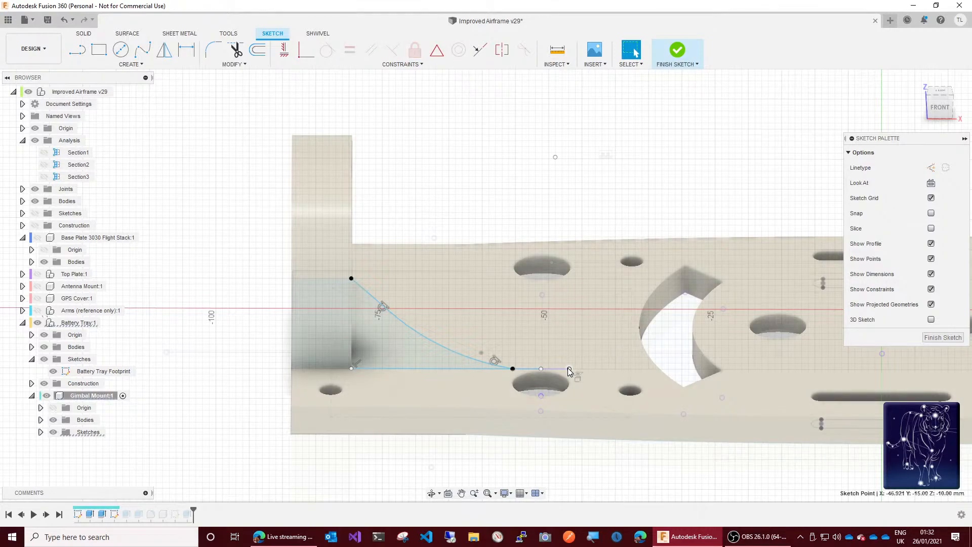
key("Escape")
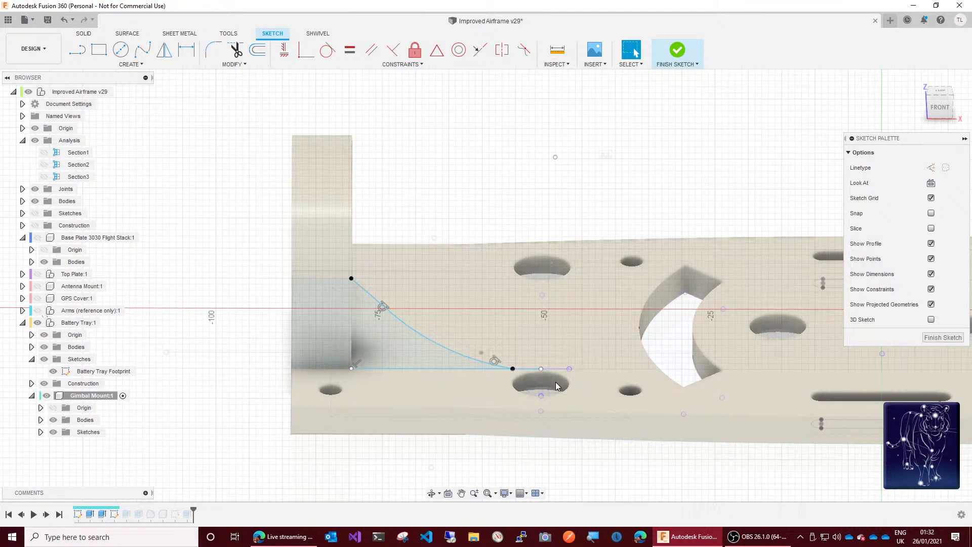
Step: Hide the battery tray bodies and delete the coincident constraint joining the buttress curve's lower end to the base line
left_click(513, 368)
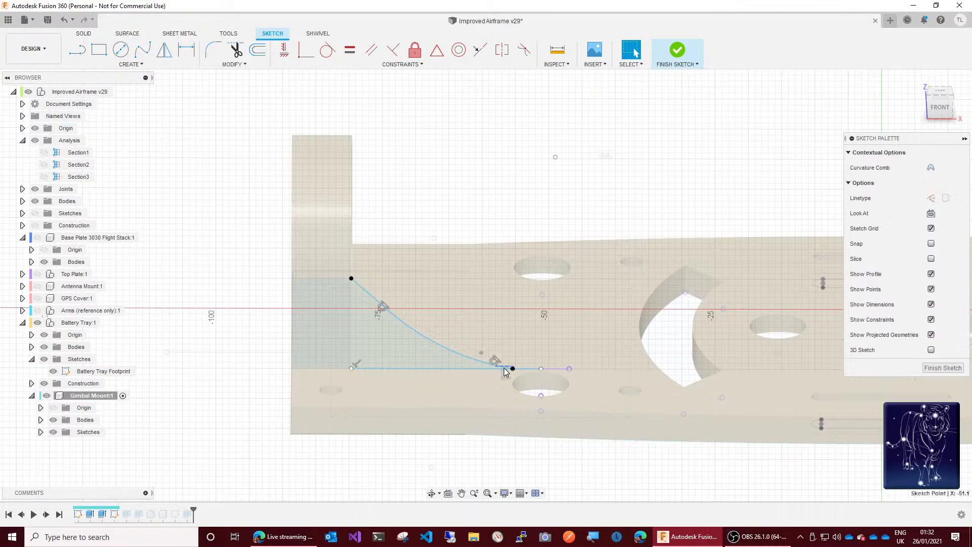
left_click_drag(502, 368, 497, 366)
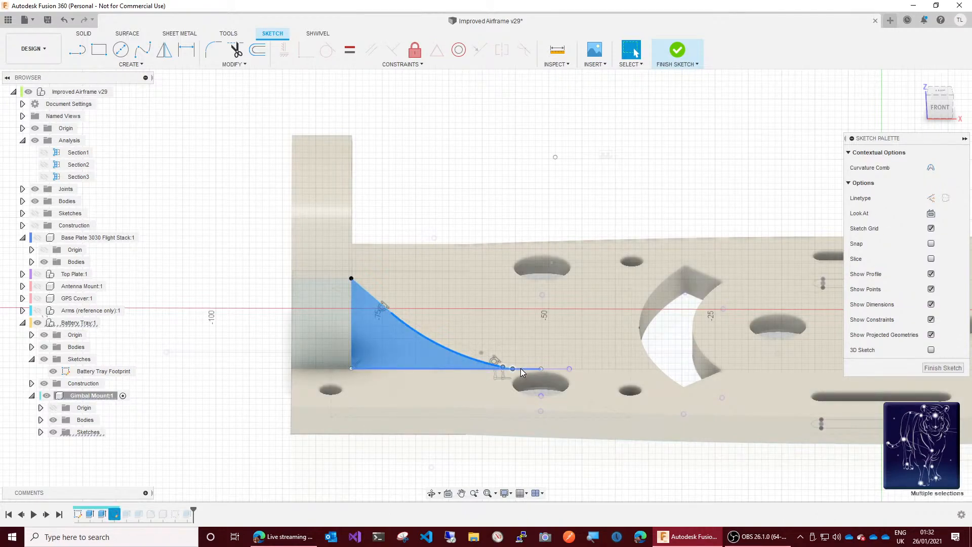
left_click(513, 369)
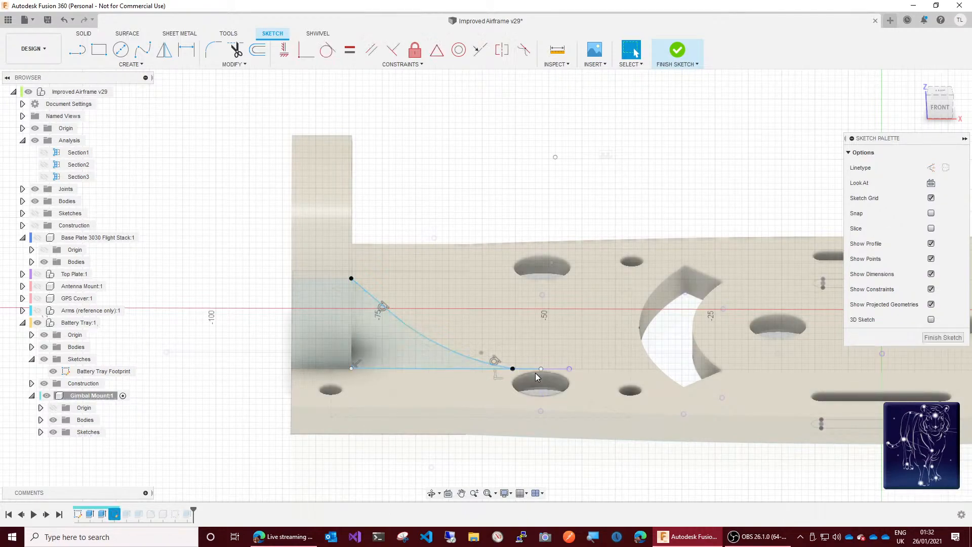
left_click(485, 393)
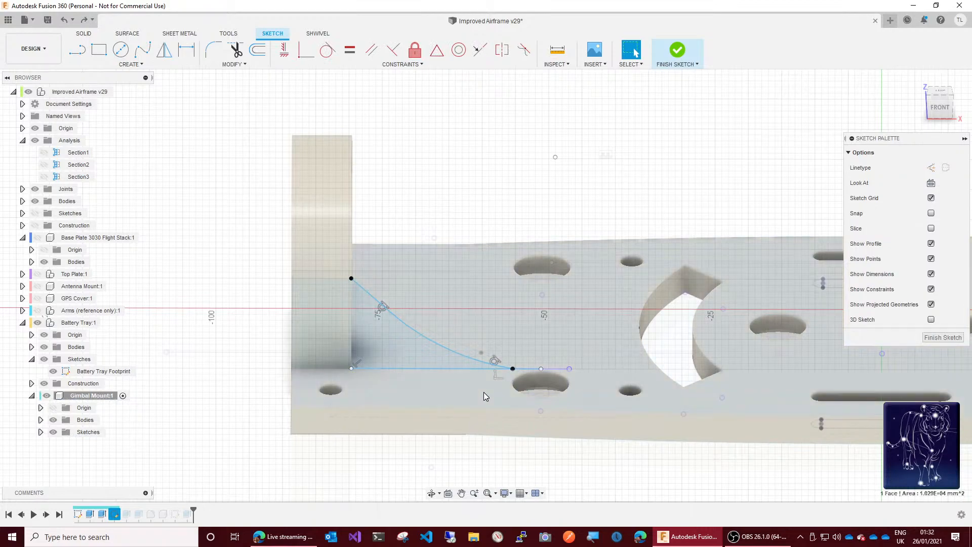
left_click(513, 369)
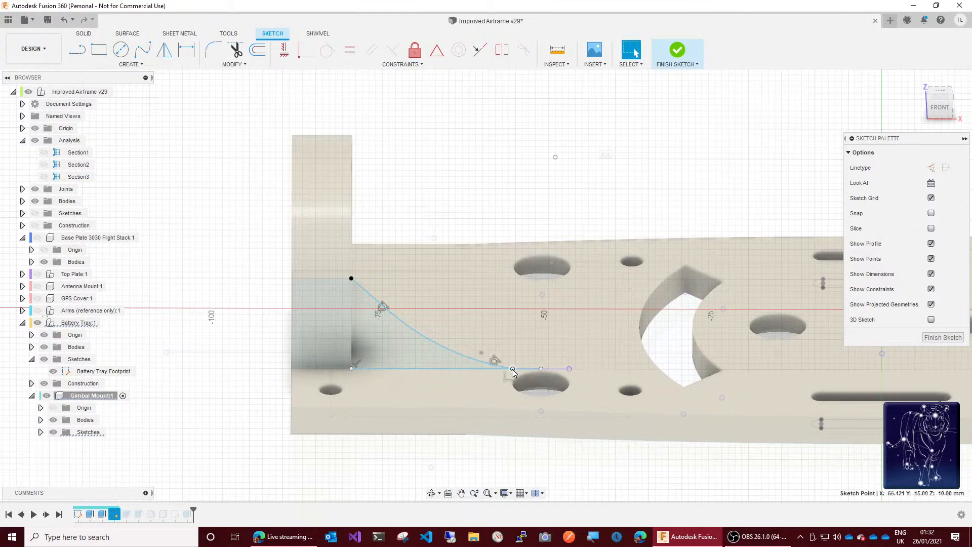
left_click(505, 381, "ctrl")
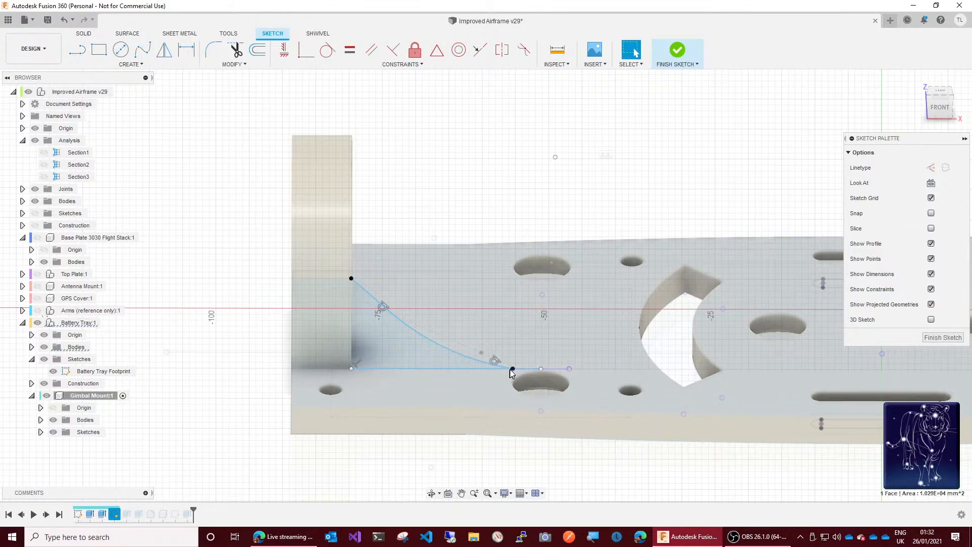
left_click(513, 369)
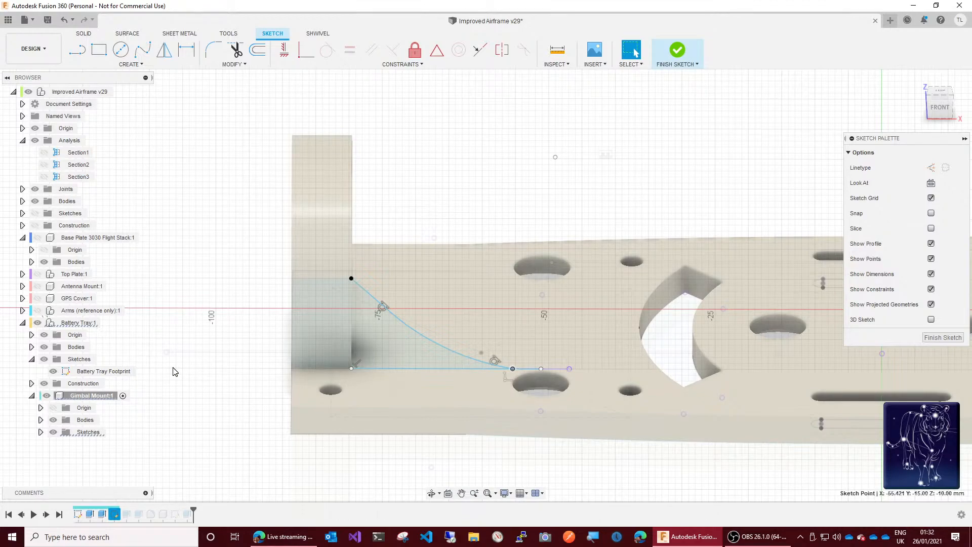
left_click(44, 348)
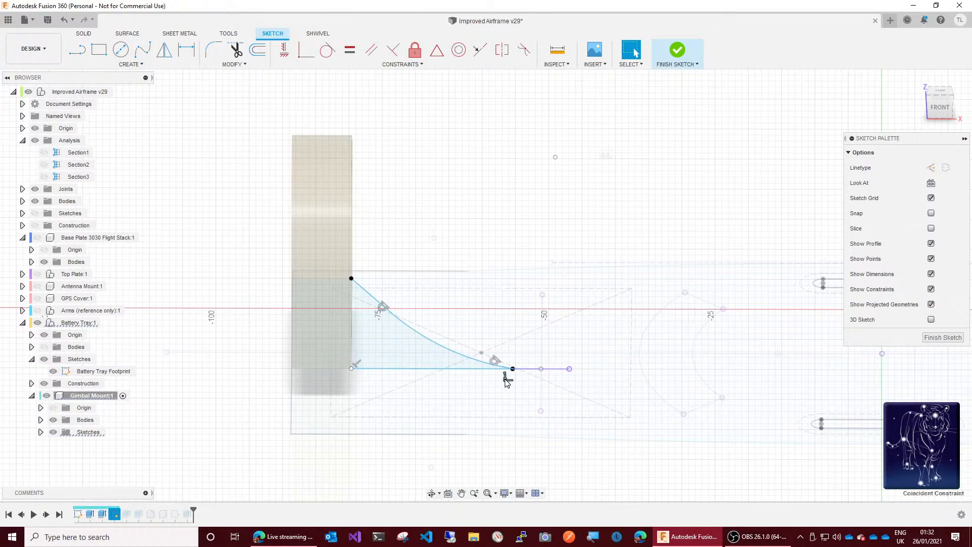
key("Delete")
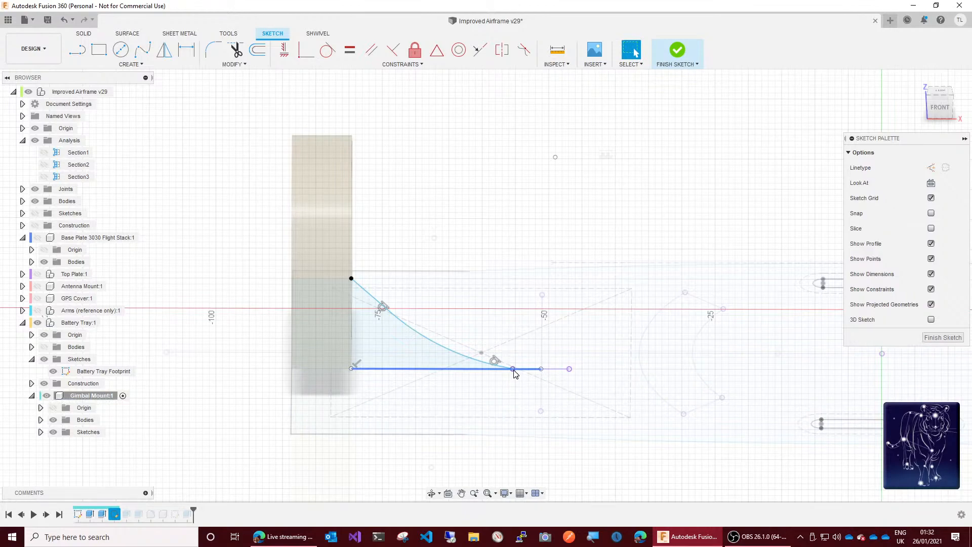
Step: Pull the base line's free end back toward the mount so it stops short of the curve's lower end
left_click(501, 372)
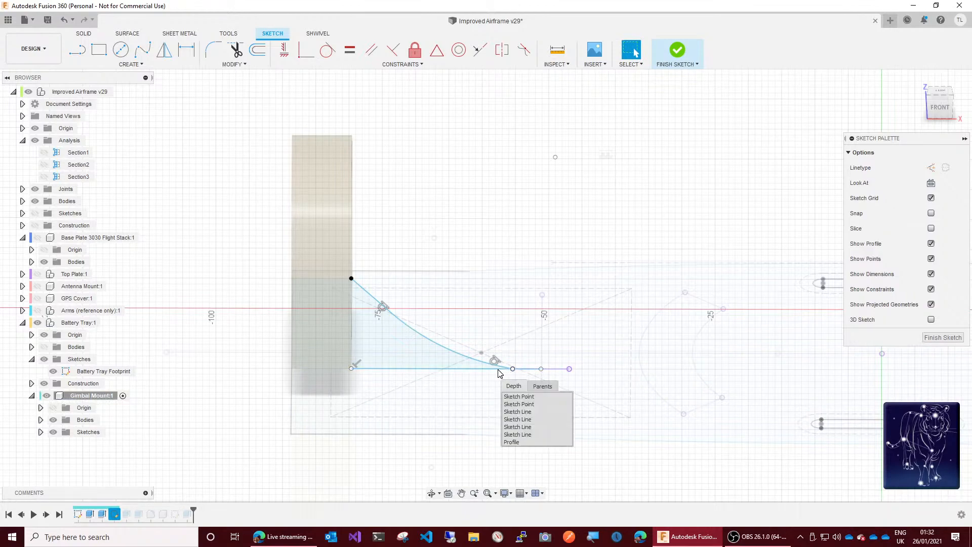
left_click(478, 387)
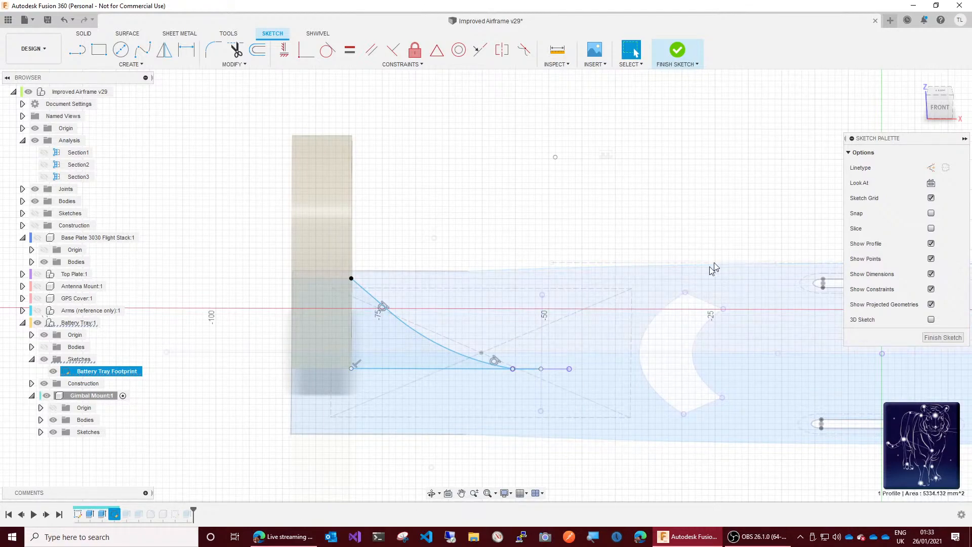
left_click_drag(939, 102, 938, 115)
left_click(939, 112)
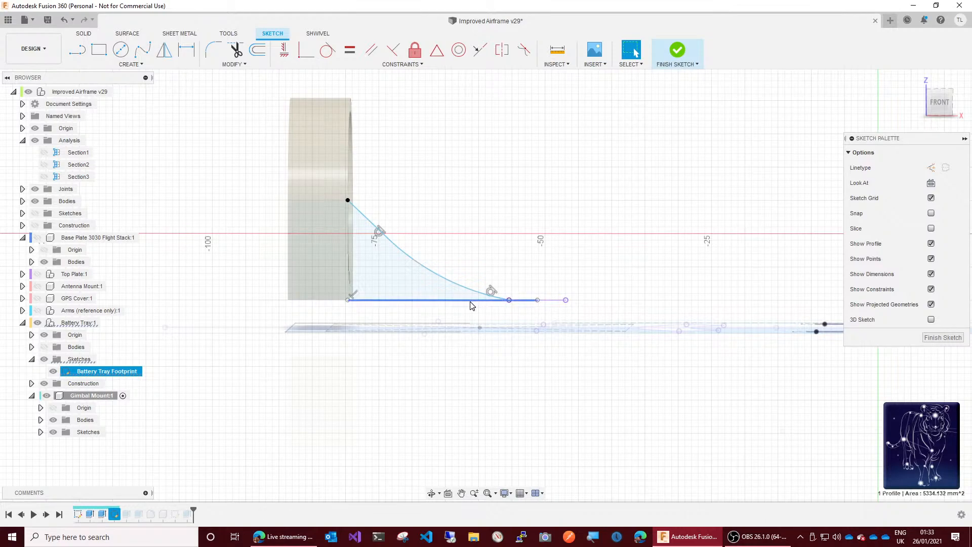
left_click(530, 301)
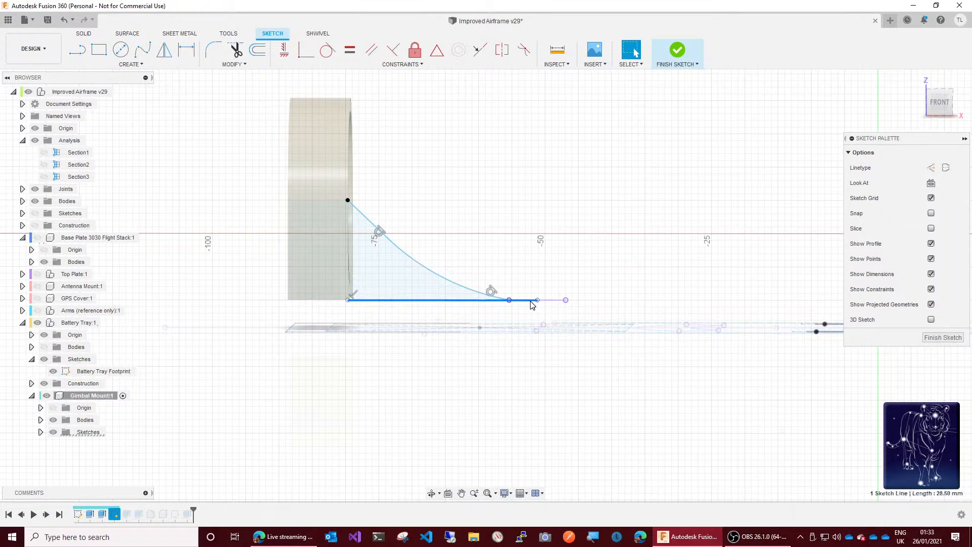
left_click_drag(537, 301, 475, 302)
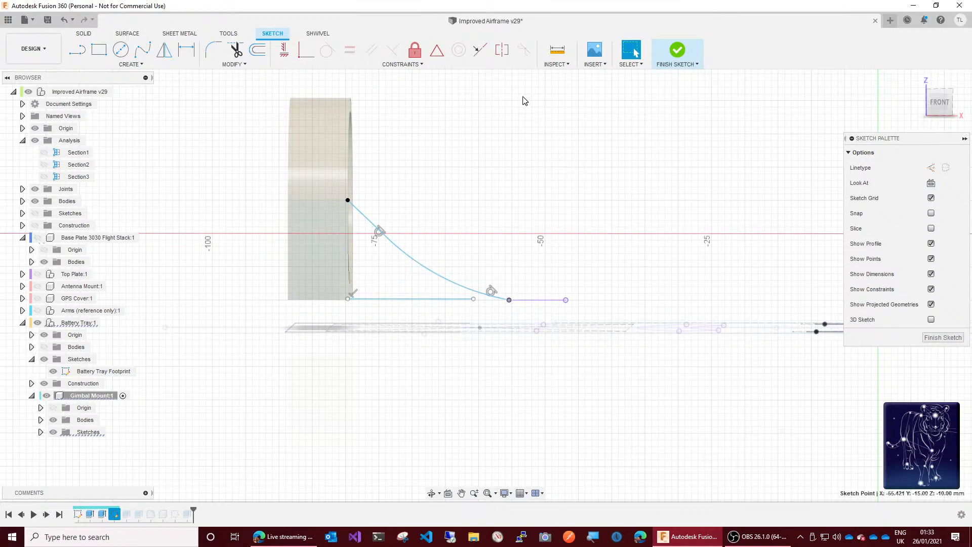
left_click(623, 177)
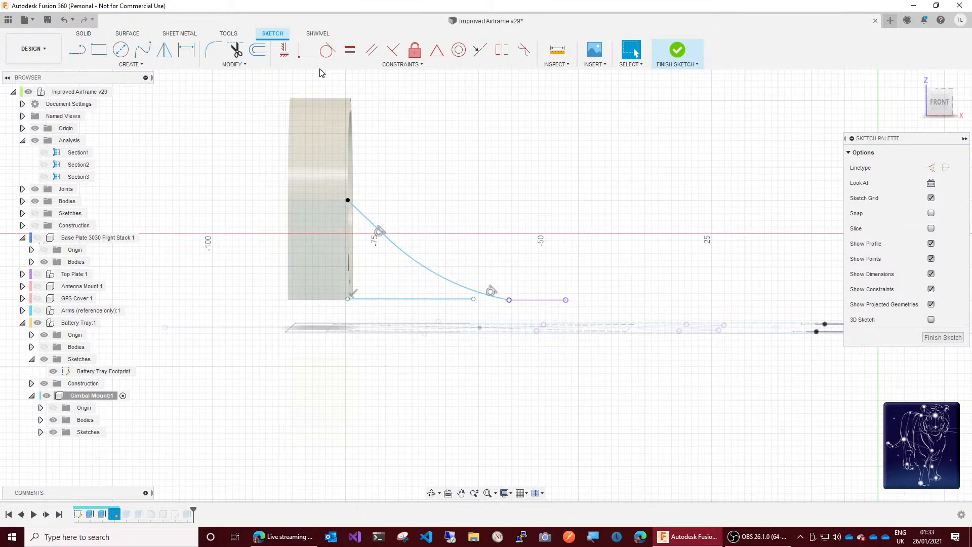
Step: Apply a coincident constraint between the buttress curve's lower end point and the base line's free end
left_click(306, 50)
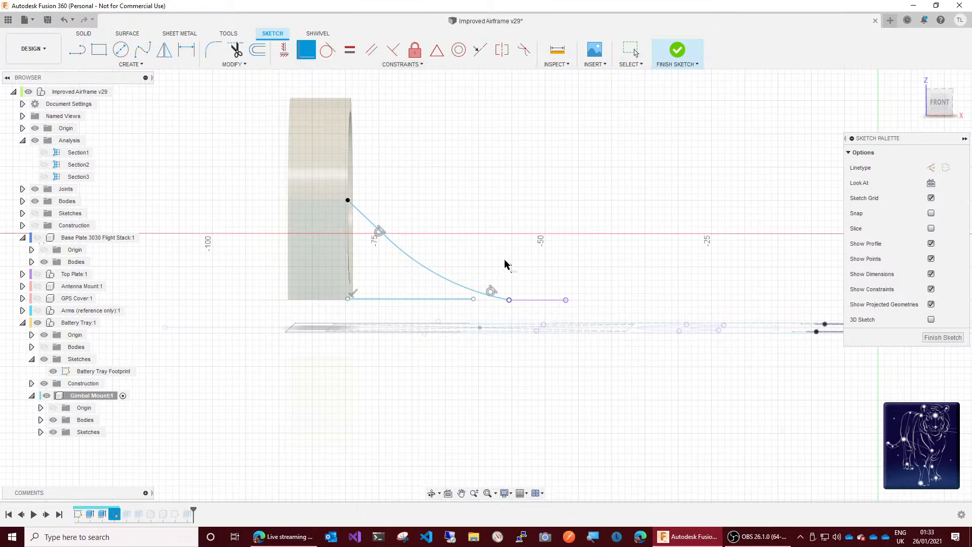
left_click(509, 300)
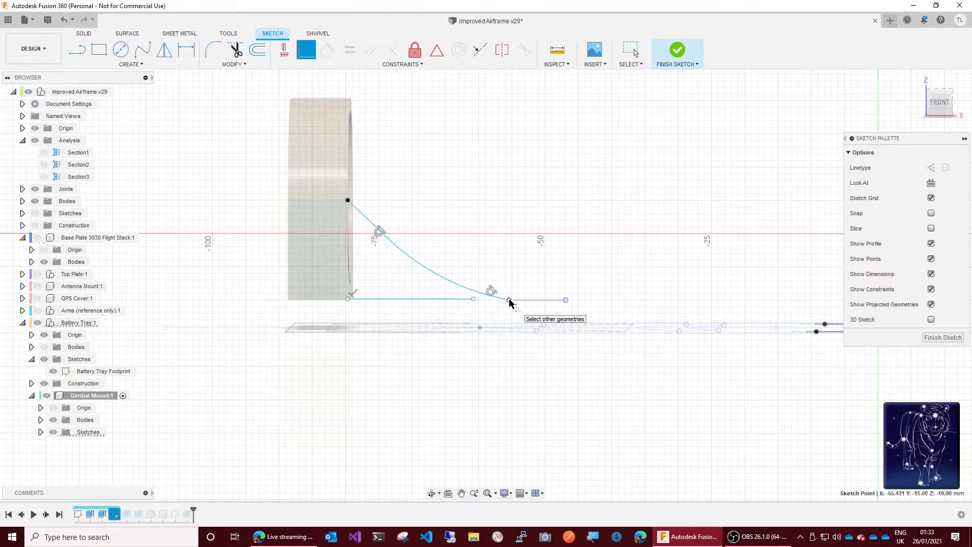
left_click(475, 300)
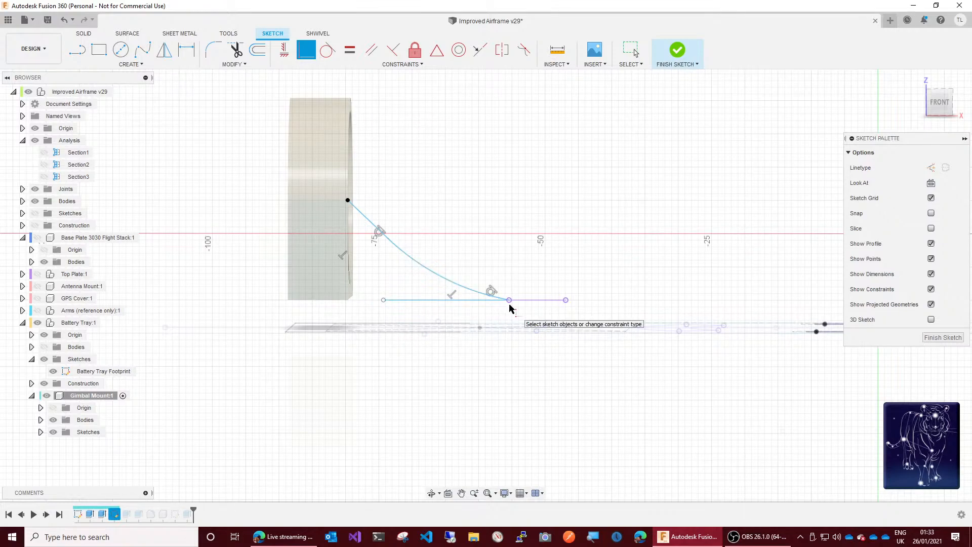
Step: Delete the projected line beyond the buttress tip and the short tangent line at the curve's lower end, moving their shared point aside
left_click(531, 304)
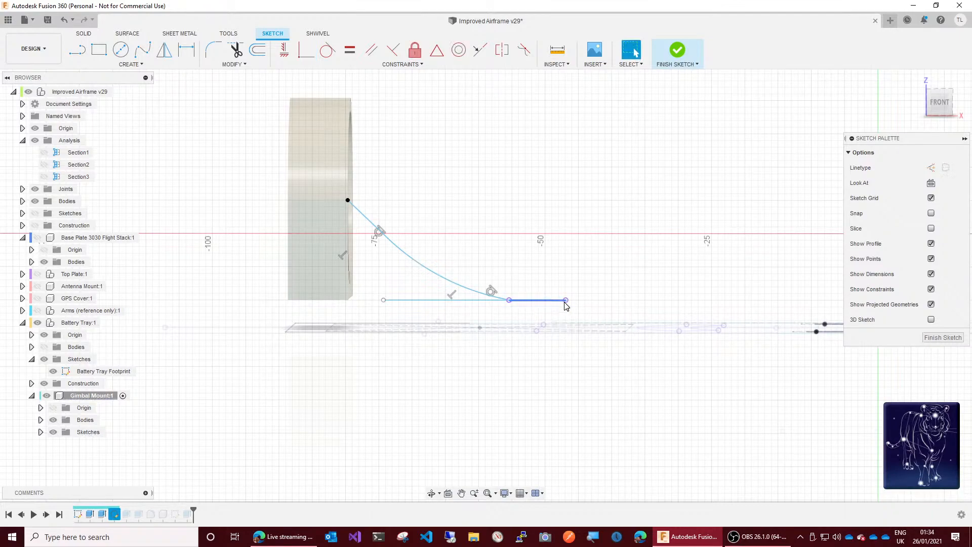
key("Delete")
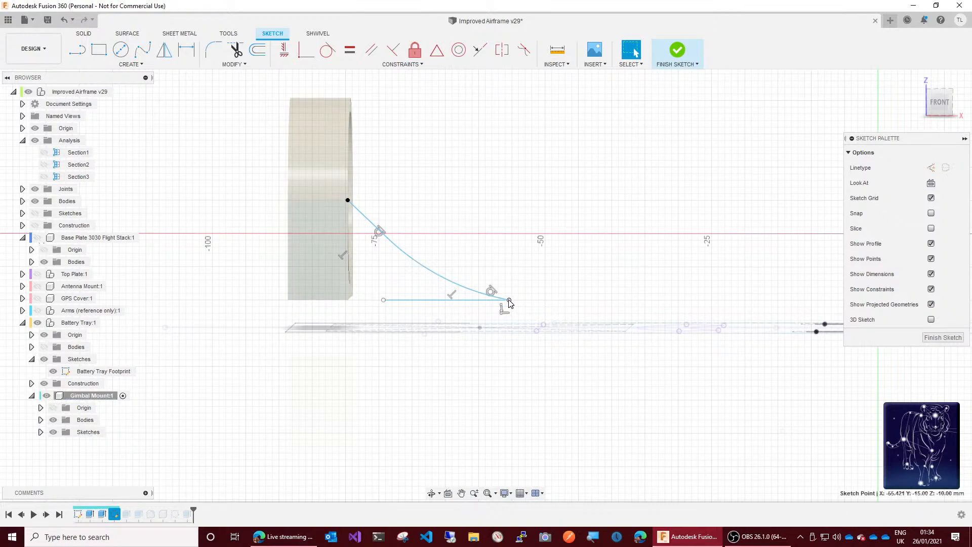
left_click_drag(508, 299, 472, 306)
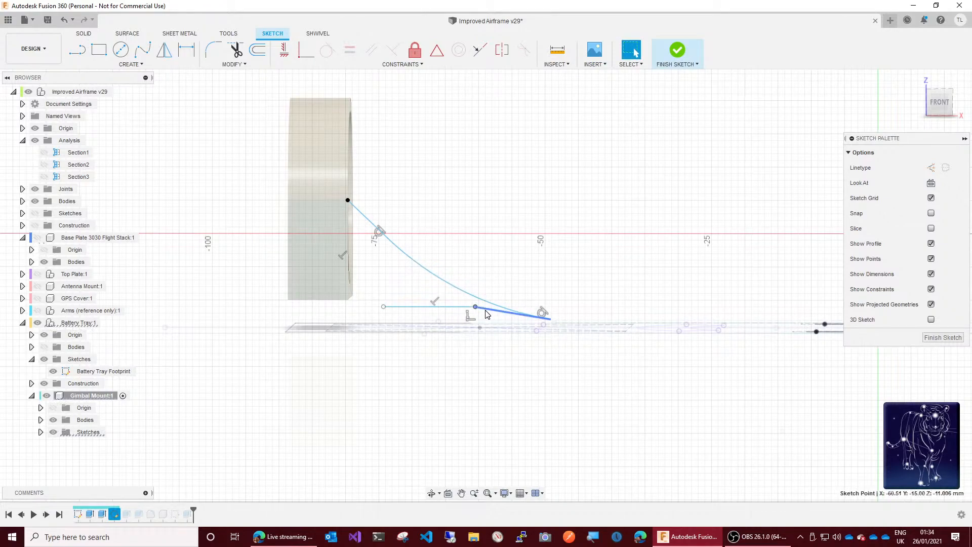
left_click(489, 314)
key("Delete")
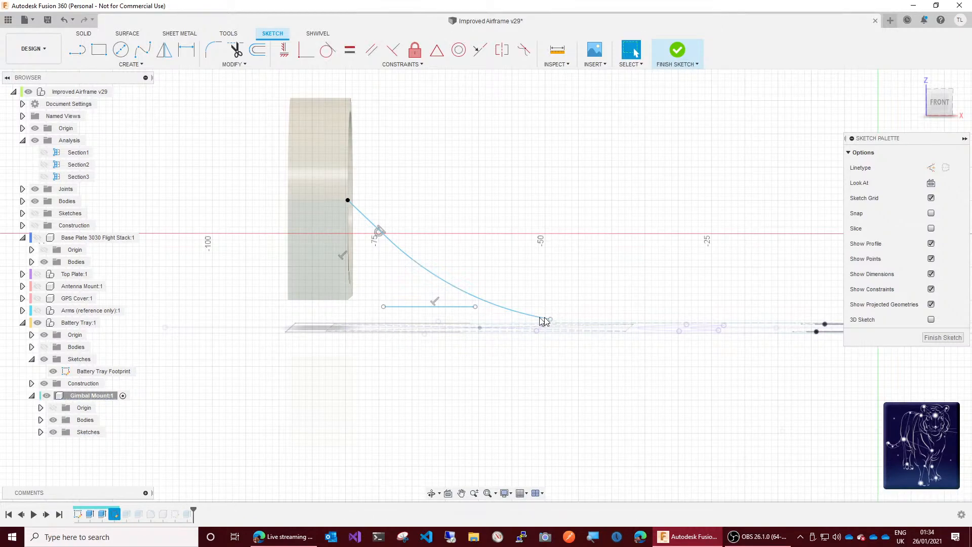
Step: Try to make the buttress curve's lower end coincident with the base line's free end
left_click(305, 50)
left_click(549, 320)
left_click(476, 307)
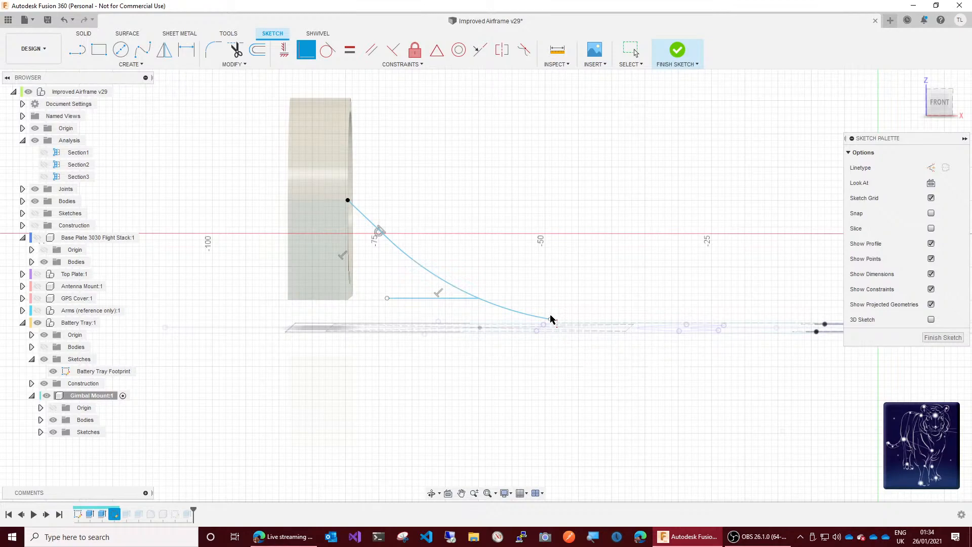
left_click_drag(551, 319, 496, 306)
mouse_move(550, 321)
left_mouse_down()
mouse_move(499, 310)
mouse_move(514, 294)
left_mouse_up()
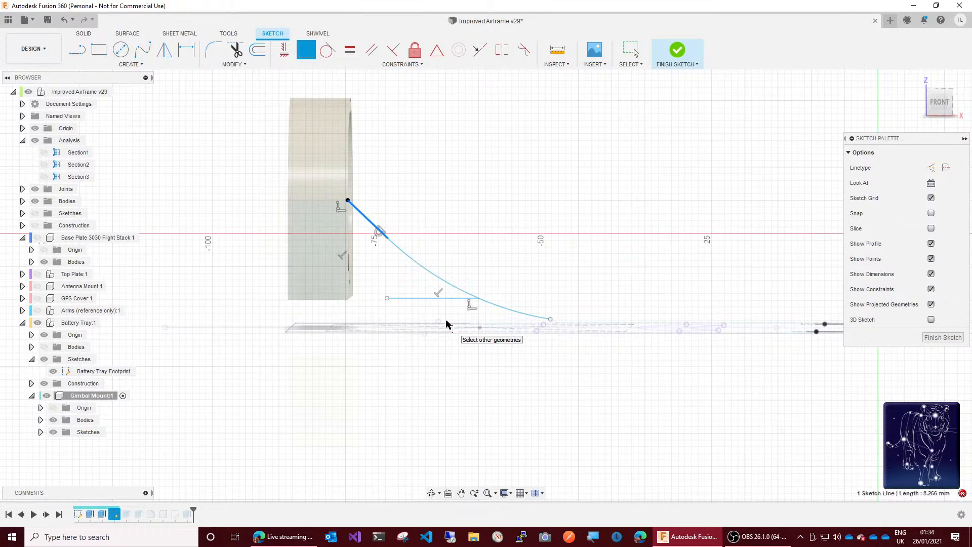
key("Escape")
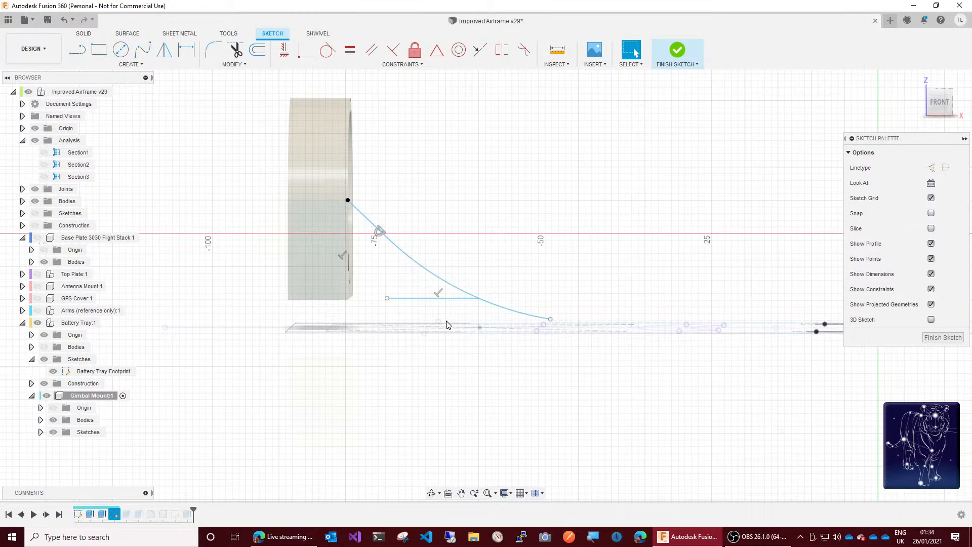
key("ctrl+z")
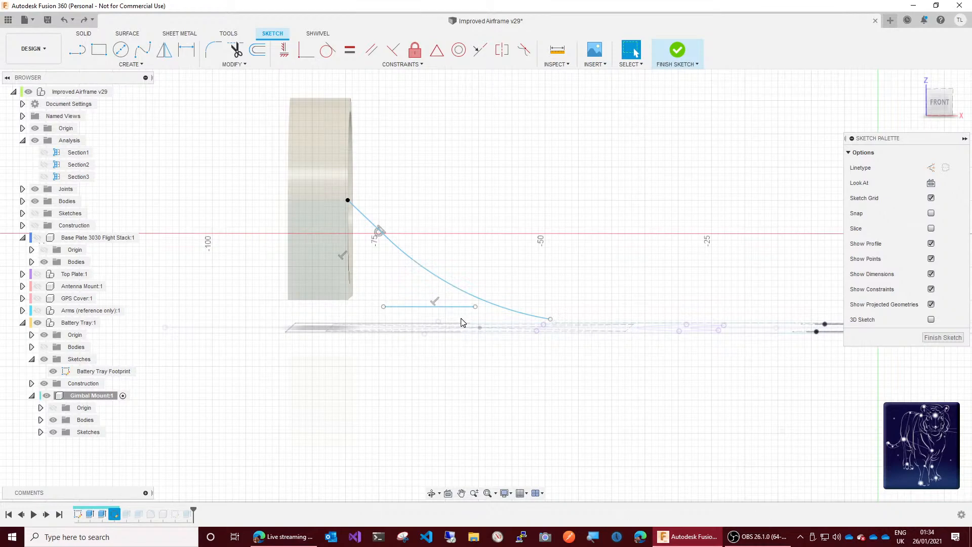
Step: Restore the short tangent line at the buttress curve's lower end and delete the separate base line instead
key("ctrl+y")
left_click(491, 314)
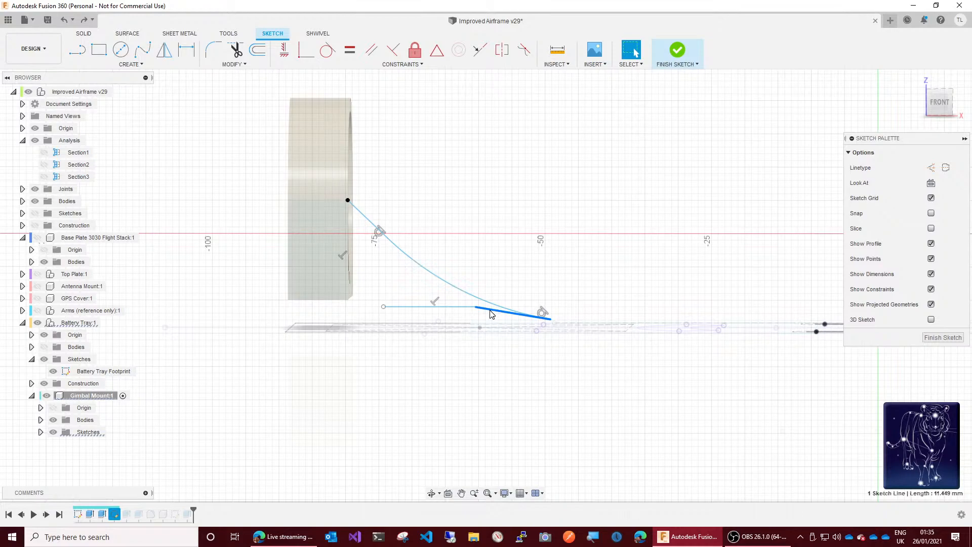
left_click(451, 307)
key("Delete")
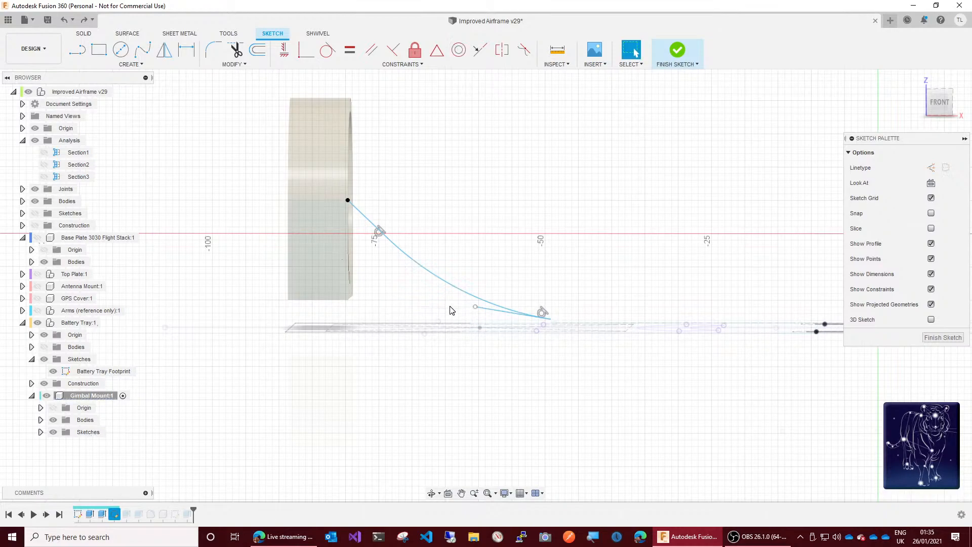
Step: Constrain the short tangent line horizontal and make its free end coincident with the mount's lower corner point
left_click(496, 314)
left_click(495, 314)
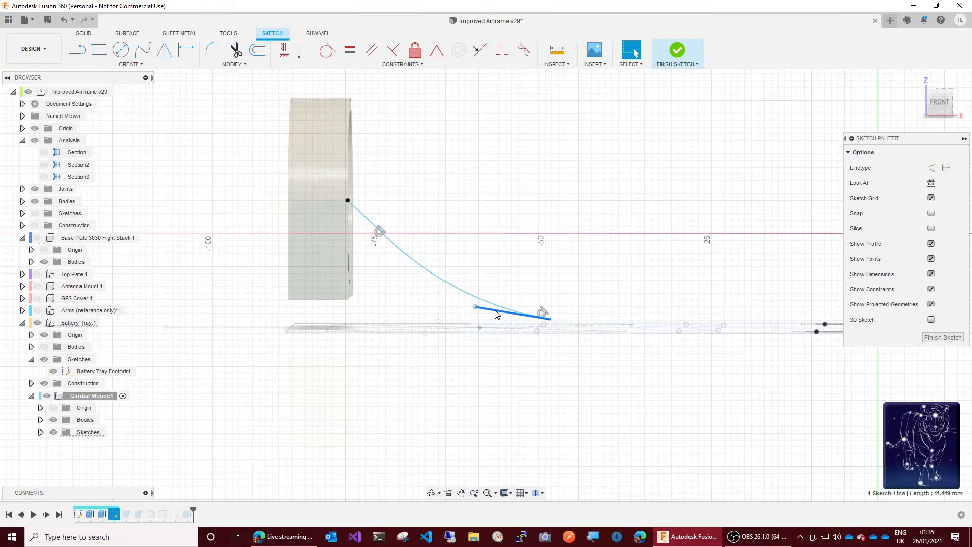
left_click(285, 51)
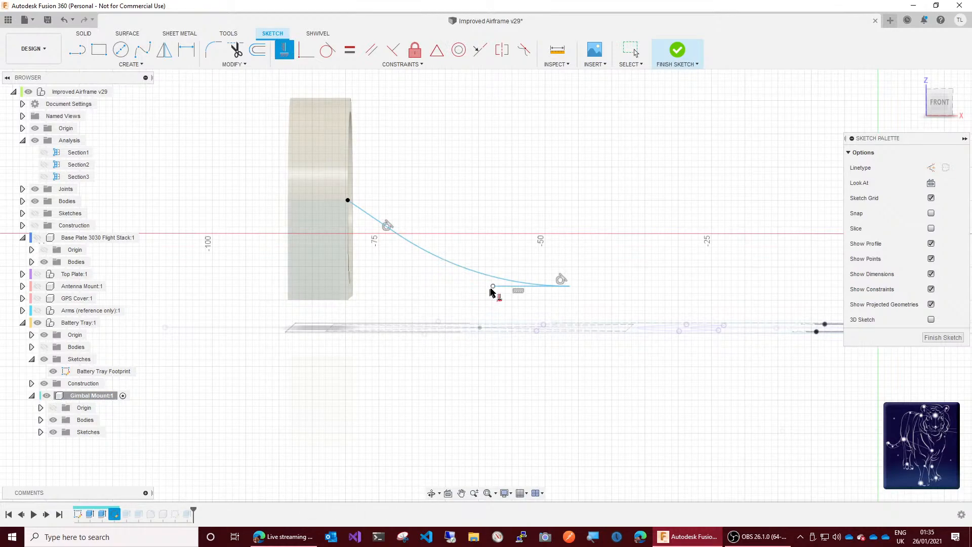
left_click(307, 50)
left_click(494, 287)
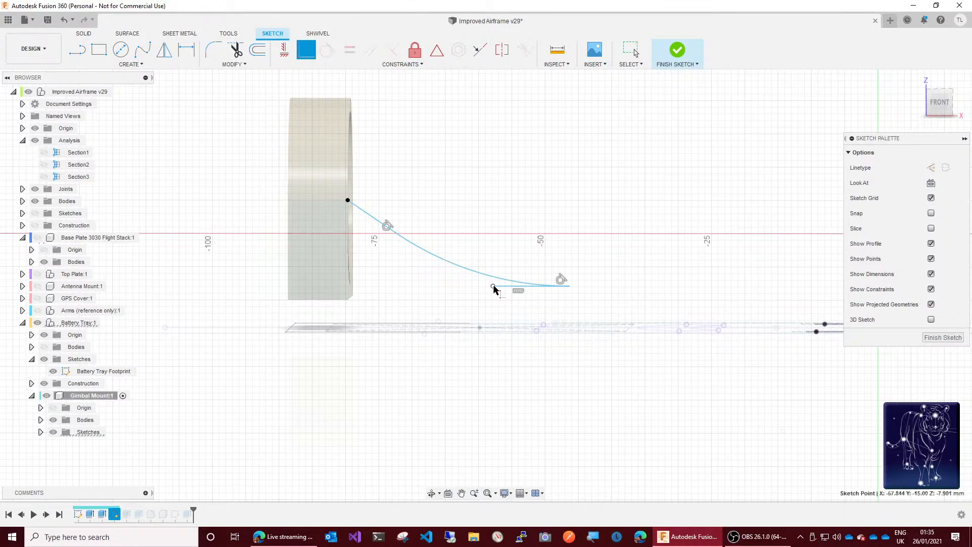
left_click(350, 301)
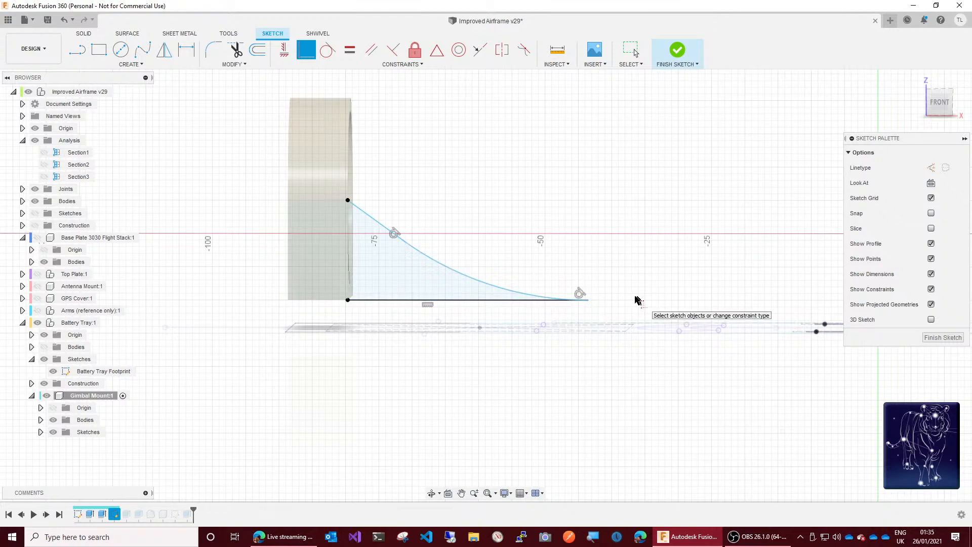
Step: Project the battery tray footprint's crosswise line just short of the buttress tip into the sketch
left_click_drag(943, 100, 939, 129)
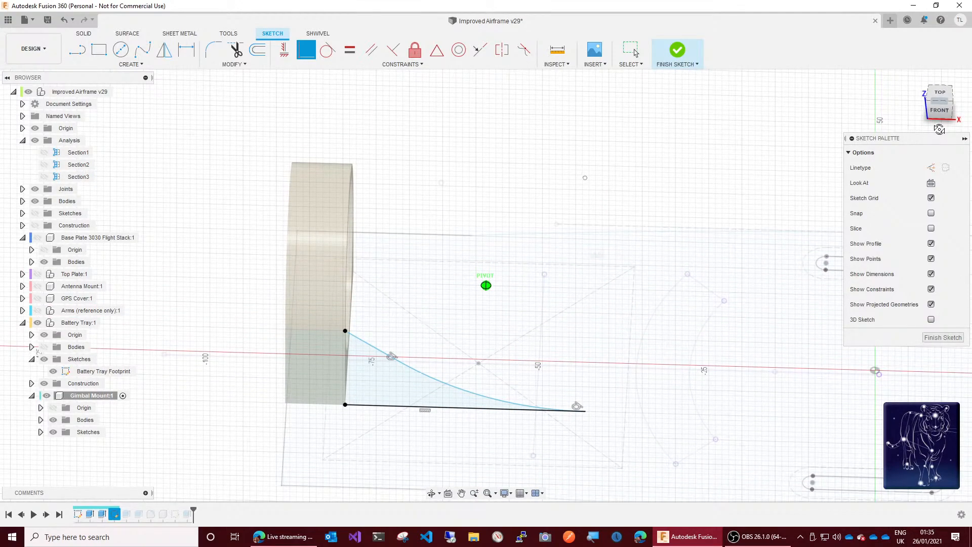
left_click_drag(939, 130, 938, 130)
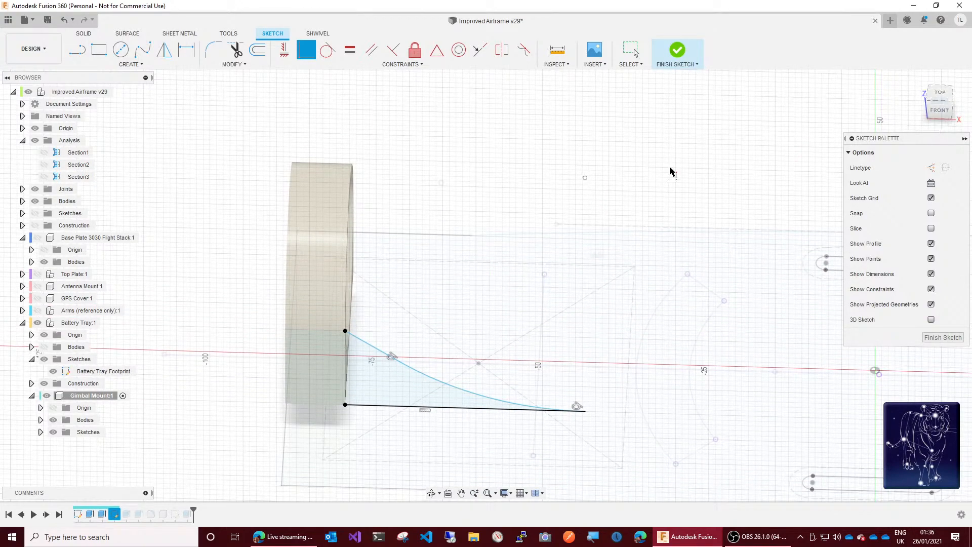
key("p")
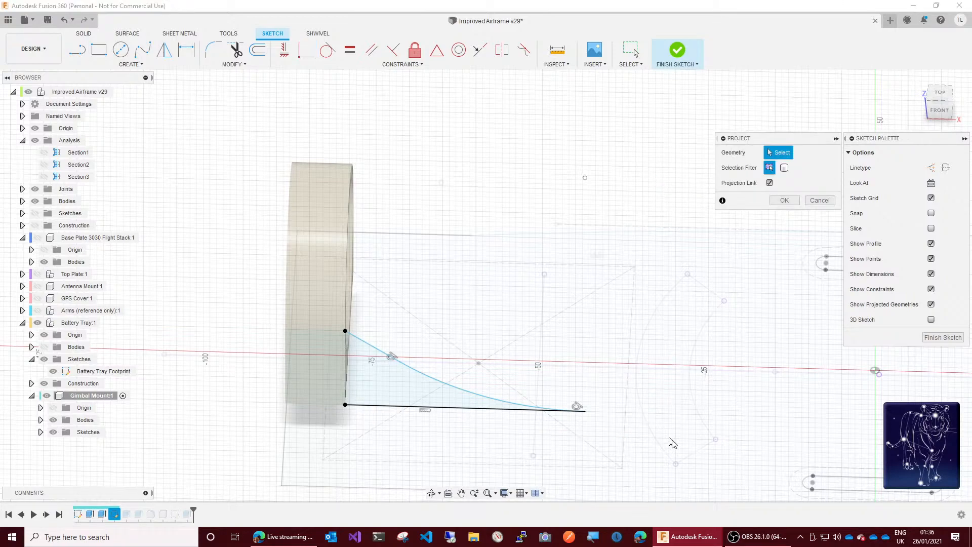
left_click(539, 381)
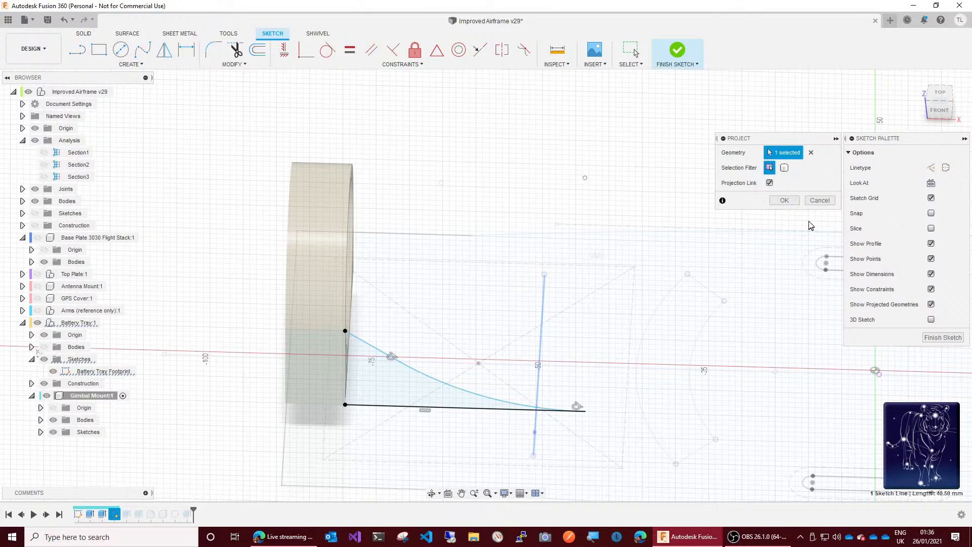
left_click(786, 201)
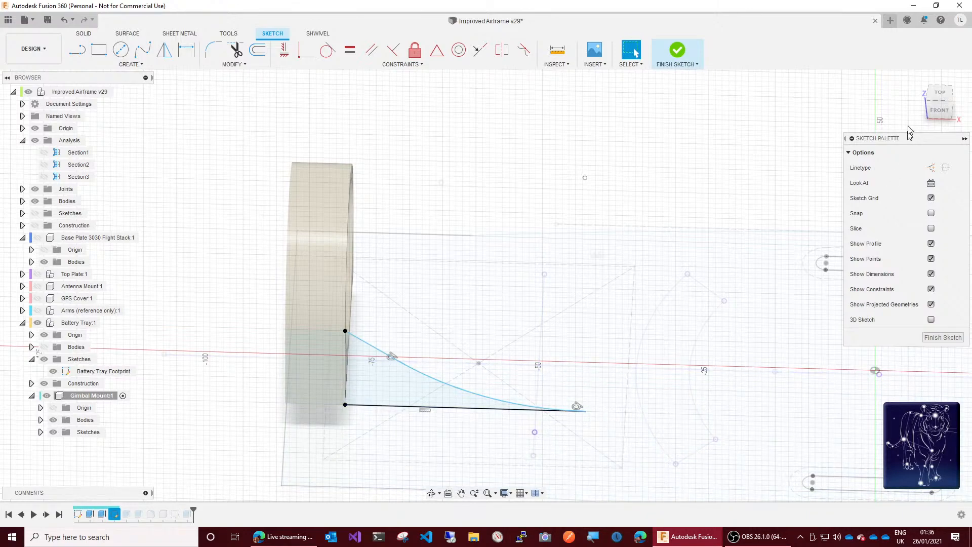
left_click(930, 114)
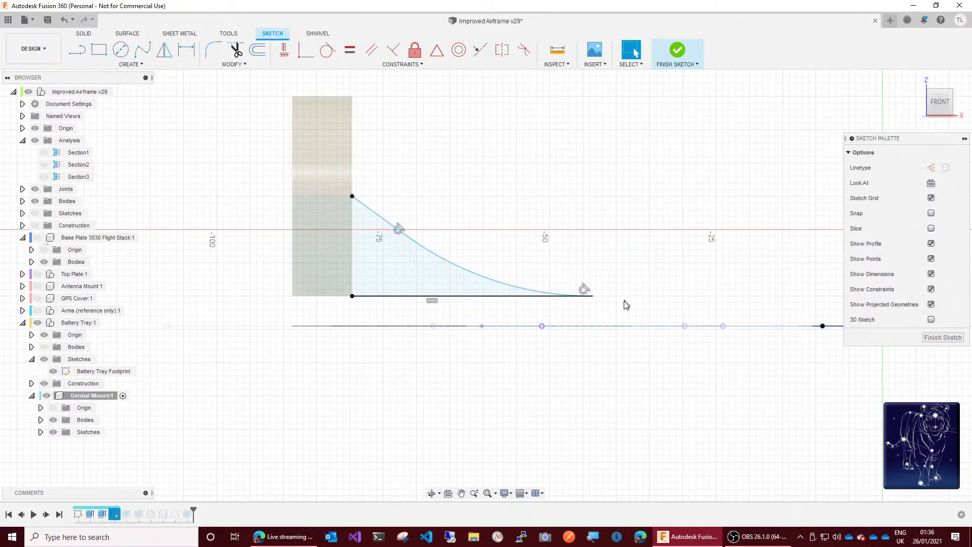
Step: Pull the buttress tip back toward the mount and try to make it coincident with the projected point below
left_click(593, 298)
left_click_drag(592, 297, 560, 297)
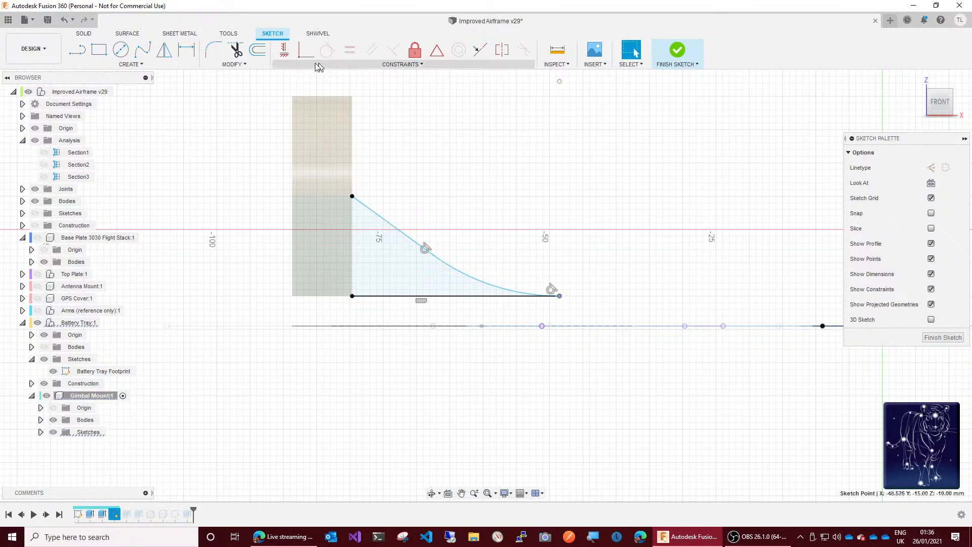
left_click(302, 57)
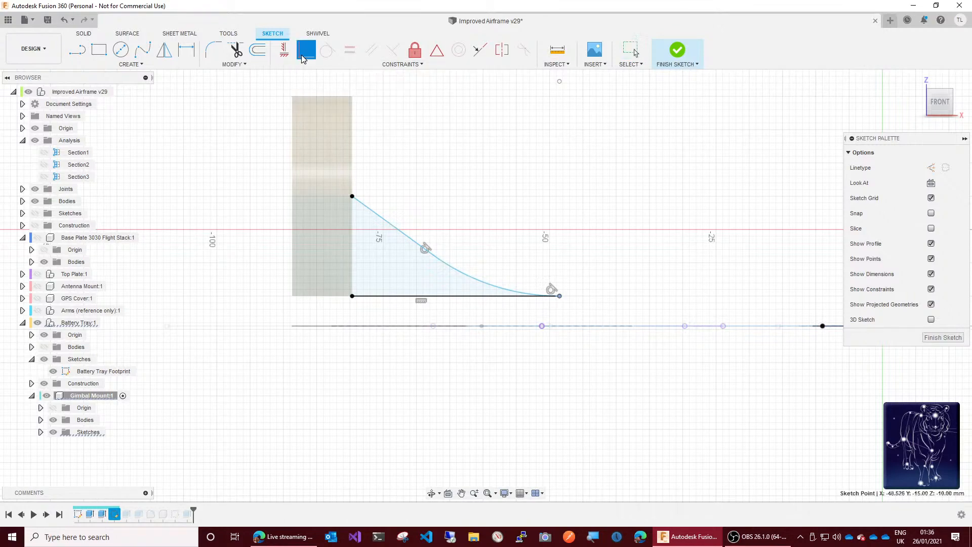
left_click(540, 327)
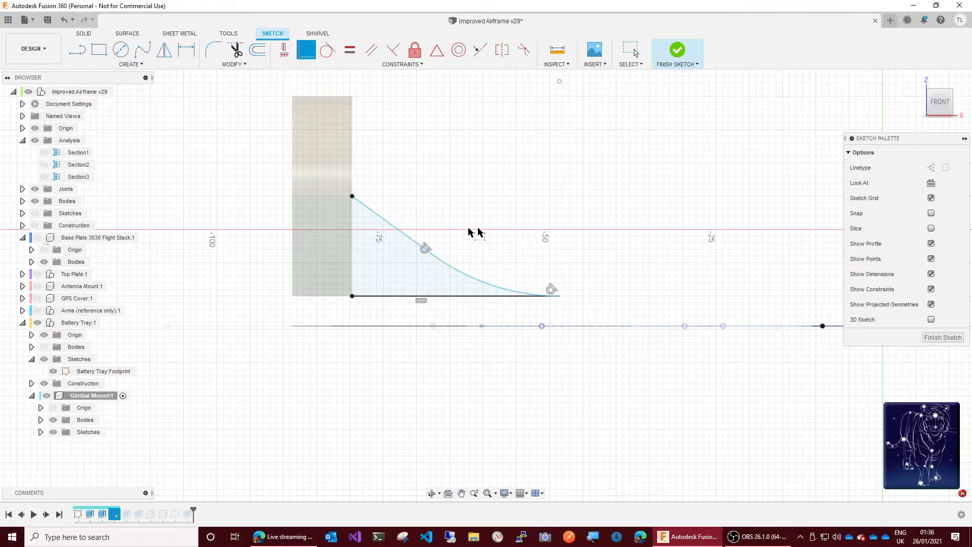
left_click(73, 20)
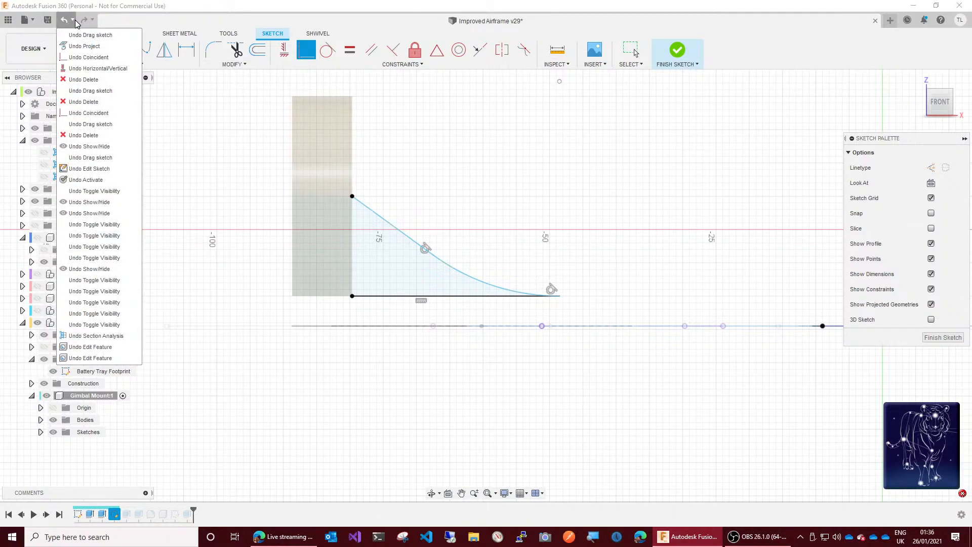
left_click(559, 298)
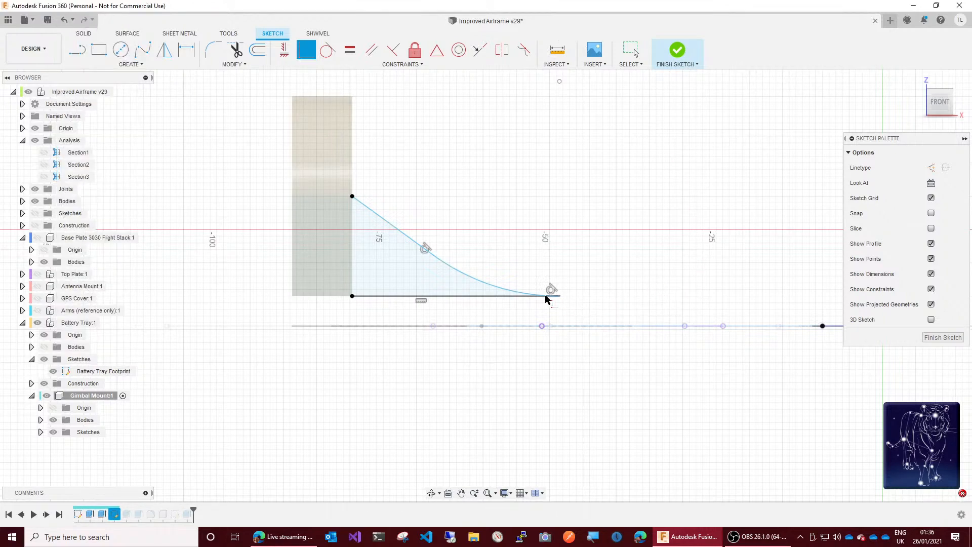
double_click(523, 298)
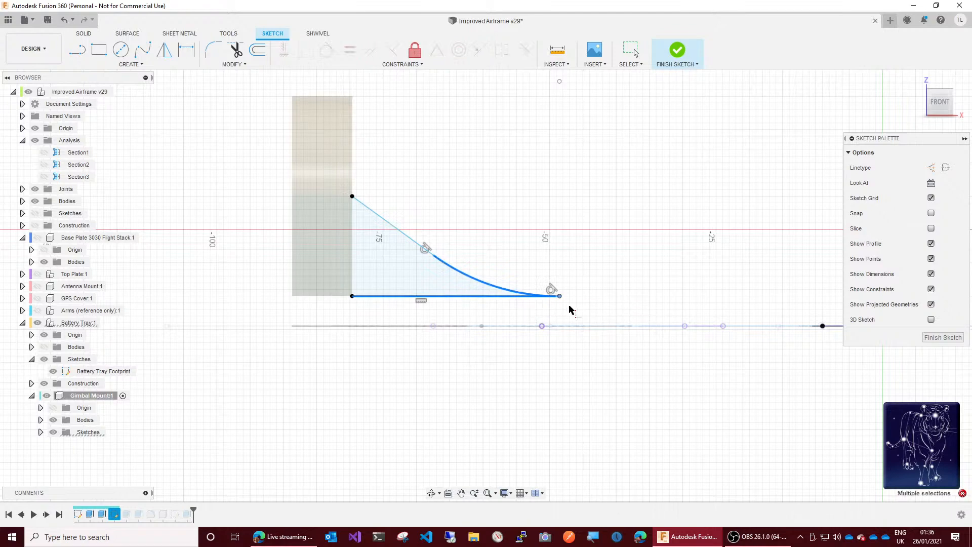
left_click(634, 261)
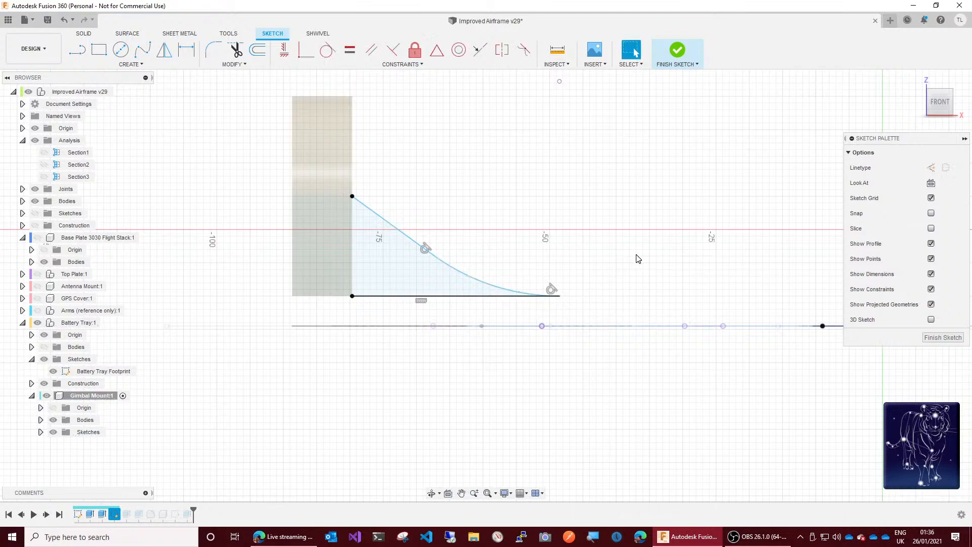
Step: Draw a vertical construction line about 34 mm long upward from the projected point, crossing the buttress base
left_click(77, 49)
left_click(931, 168)
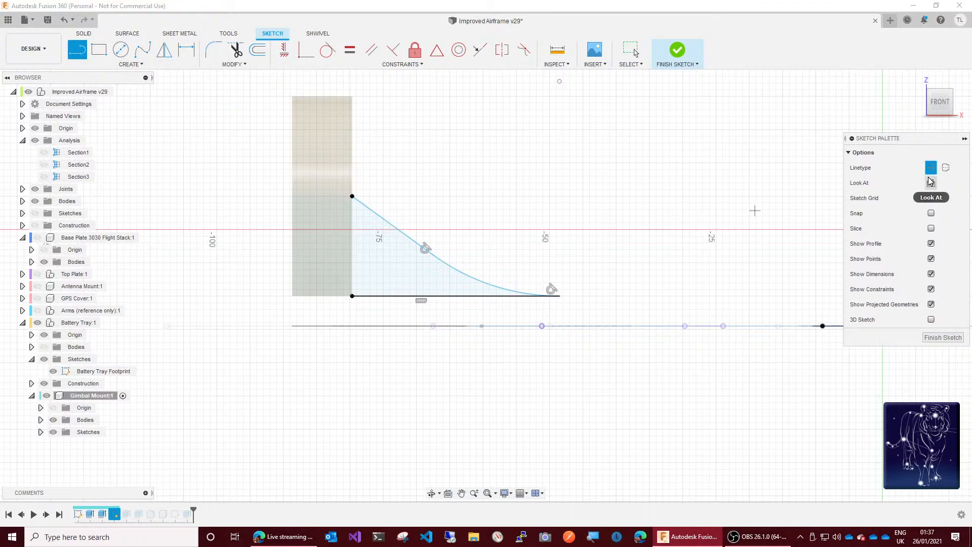
left_click(542, 327)
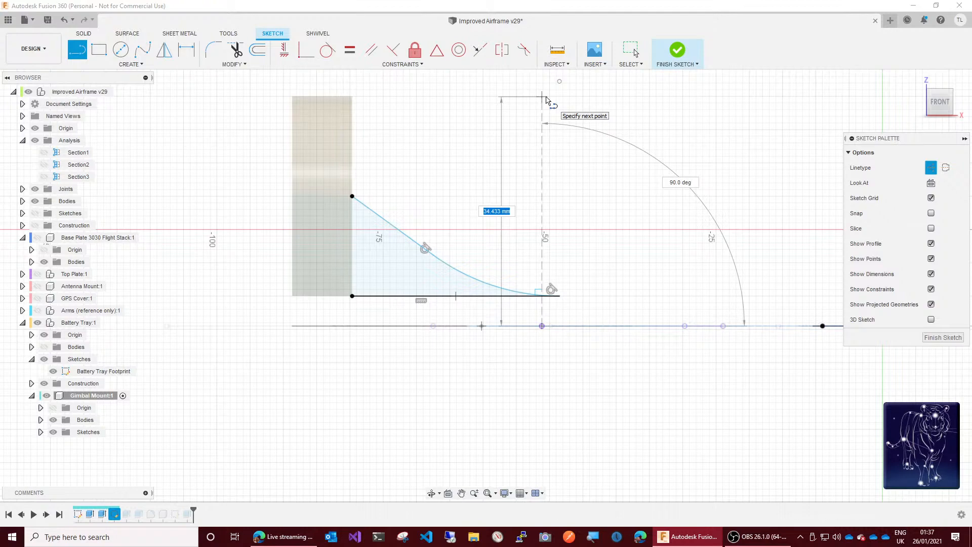
left_click(546, 97)
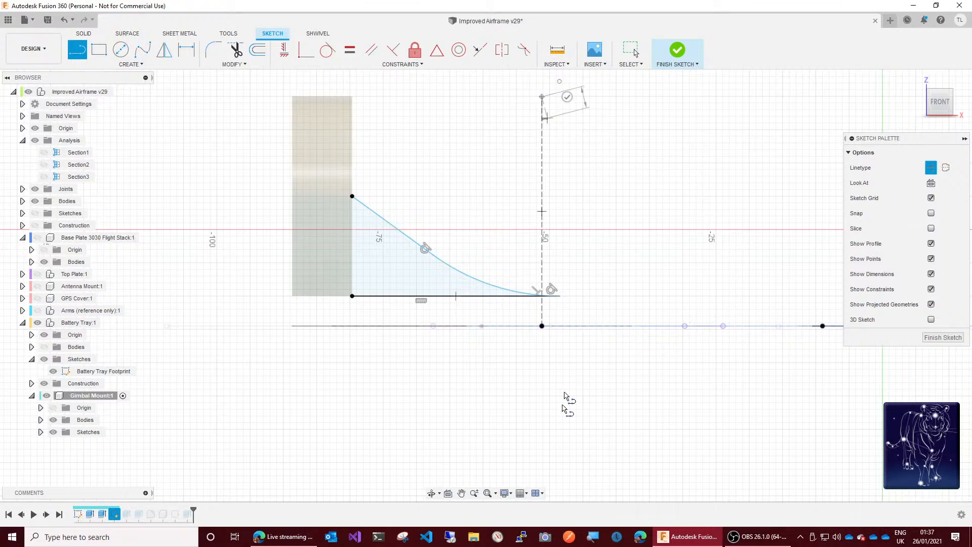
key("Escape")
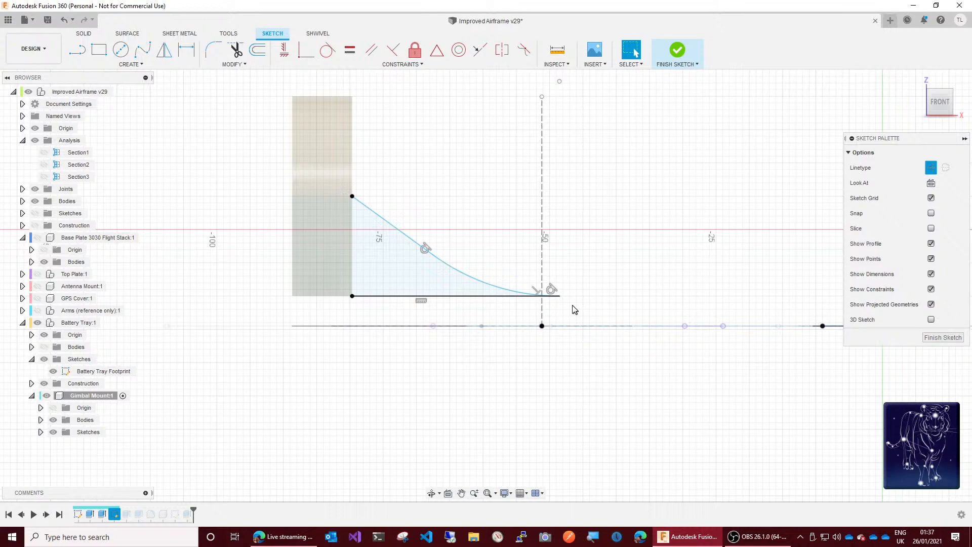
Step: Make the buttress tip coincident with the vertical construction line and finish the sketch
left_click(560, 296)
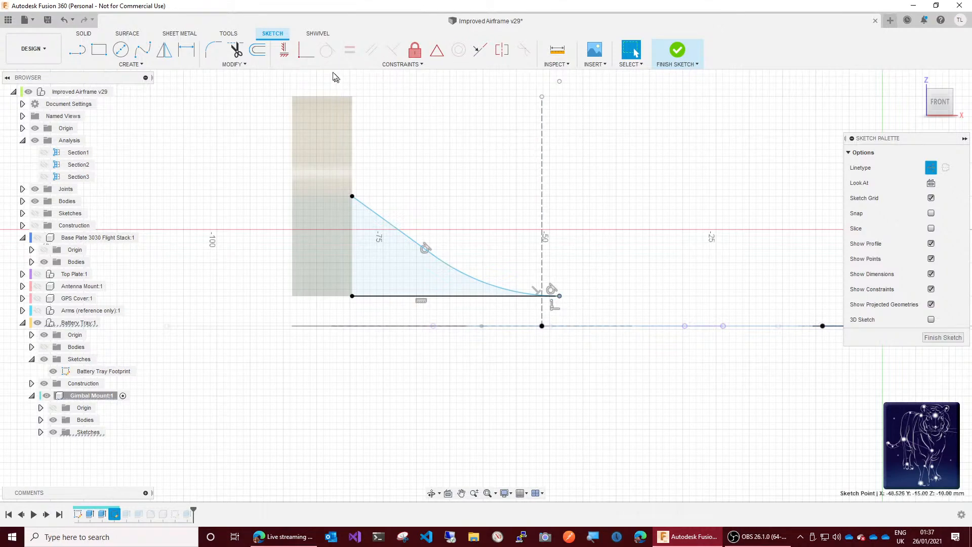
left_click(306, 50)
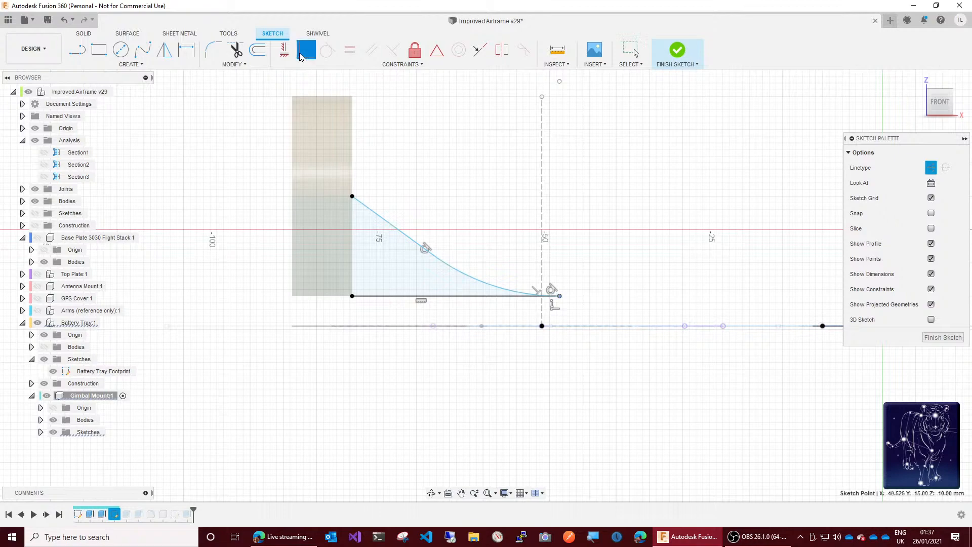
left_click(542, 282)
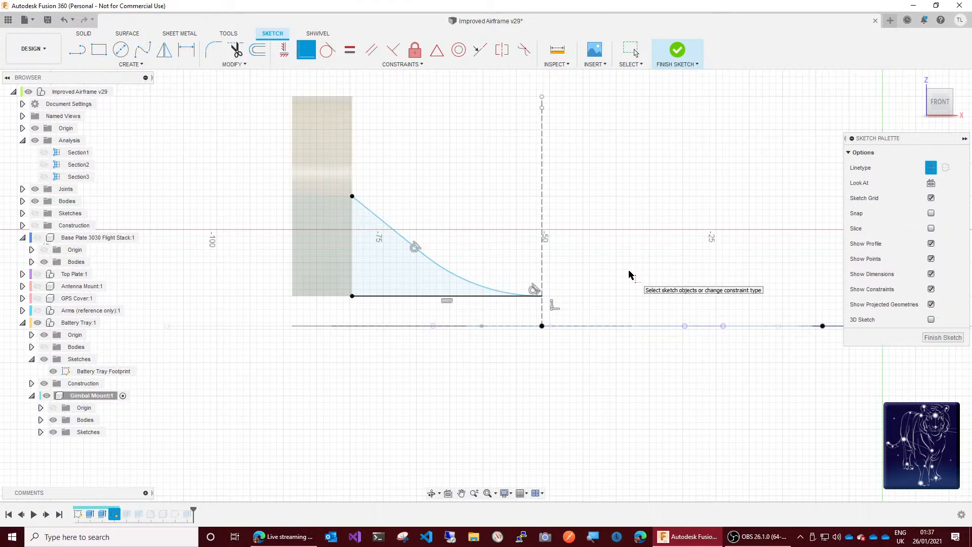
left_click(677, 50)
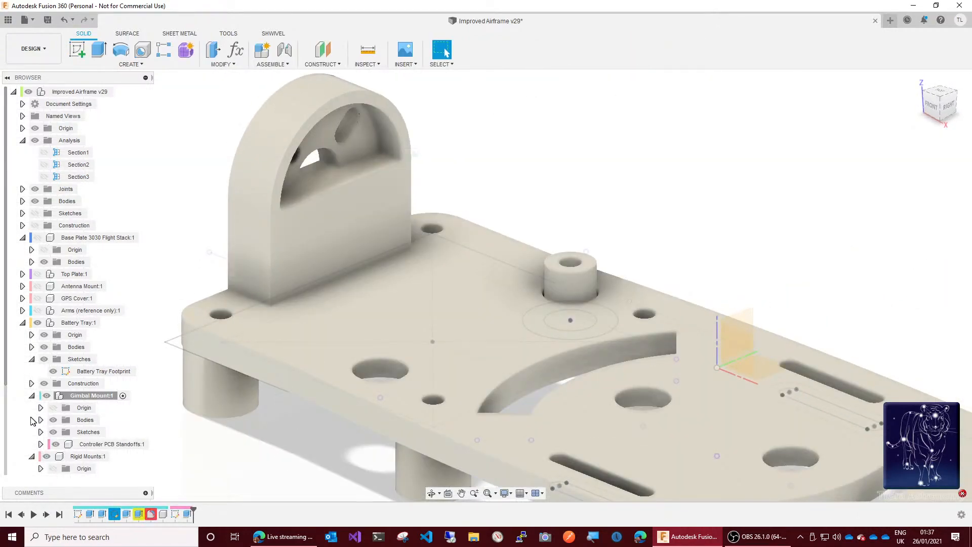
Step: Edit the gimbal mount's join extrusion after the buttress sketch to include the curved buttress profile
left_click(126, 515)
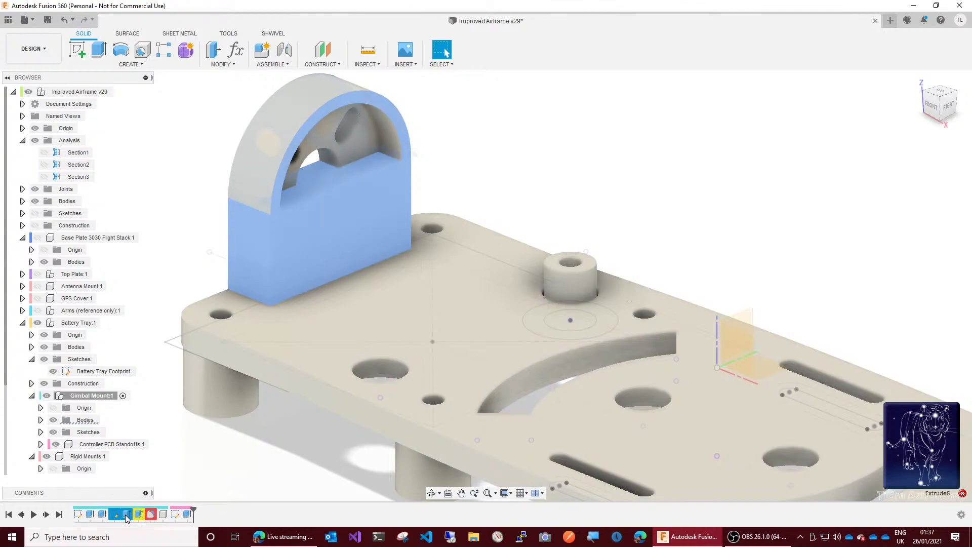
right_click(126, 517)
left_click(145, 413)
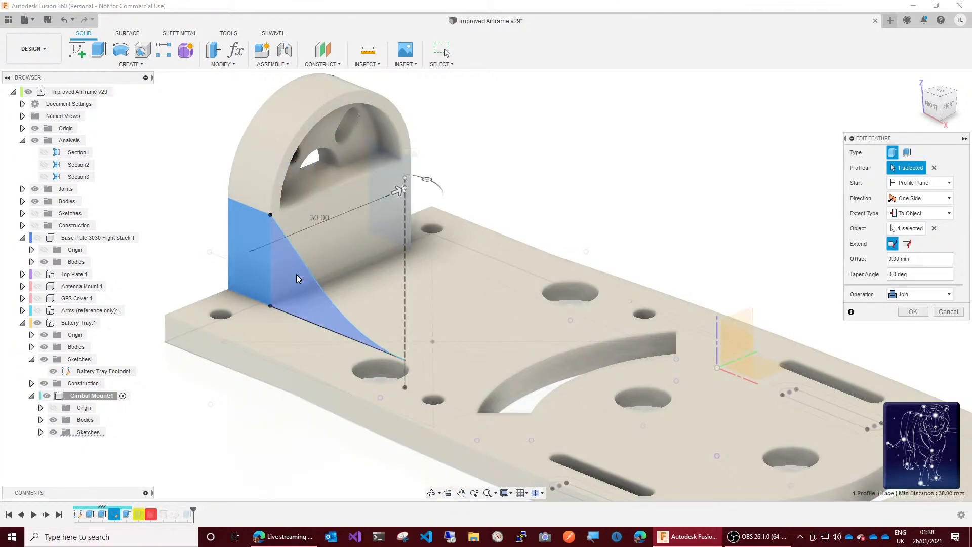
left_click(296, 275)
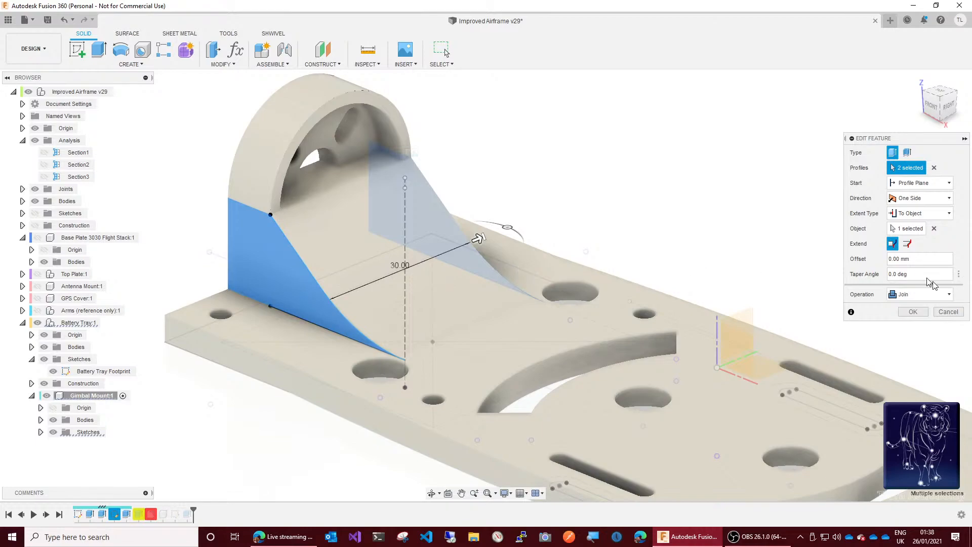
left_click(914, 314)
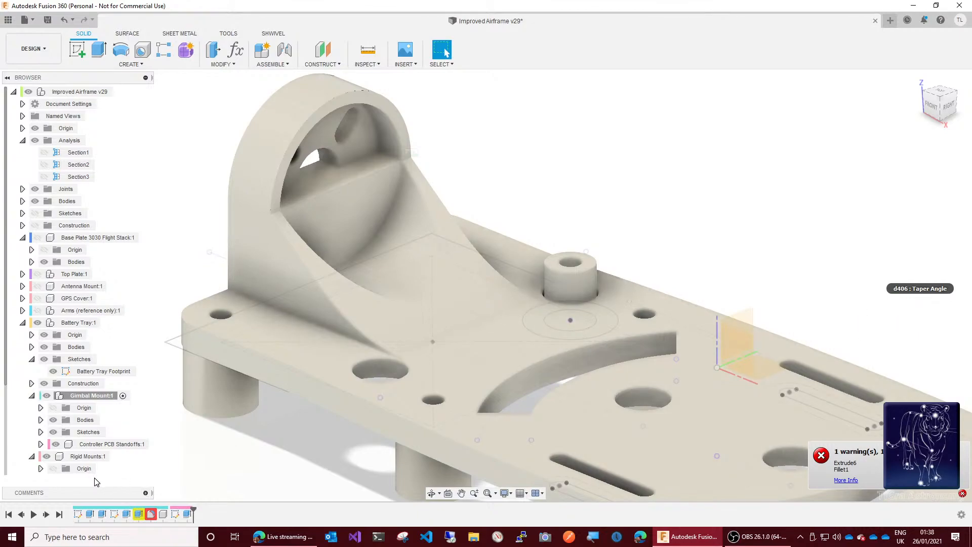
Step: Edit the gimbal mount's grommet recess cut and rework its profile selection around the large circular area between the slots
right_click(141, 518)
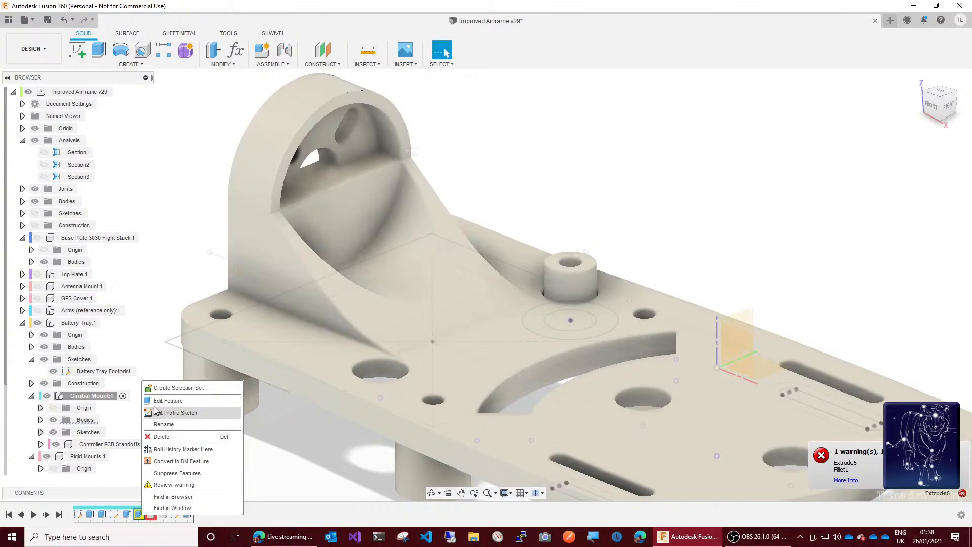
left_click(168, 400)
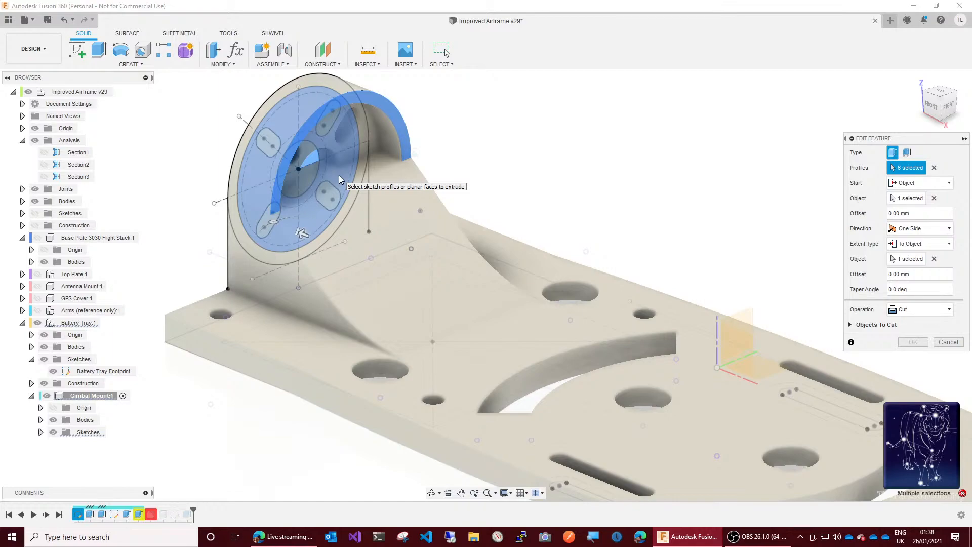
left_click(338, 175)
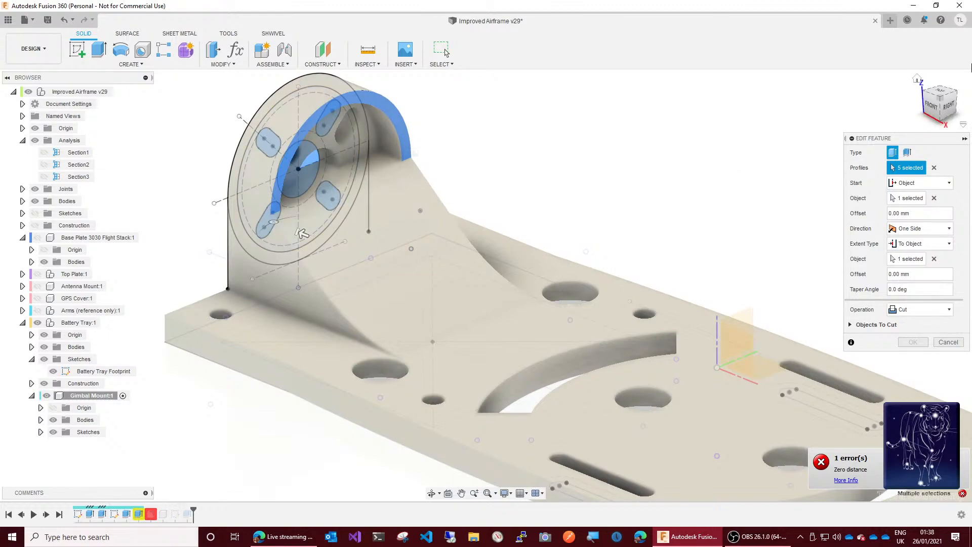
mouse_move(951, 101)
left_mouse_down()
mouse_move(925, 102)
mouse_move(923, 87)
left_mouse_up()
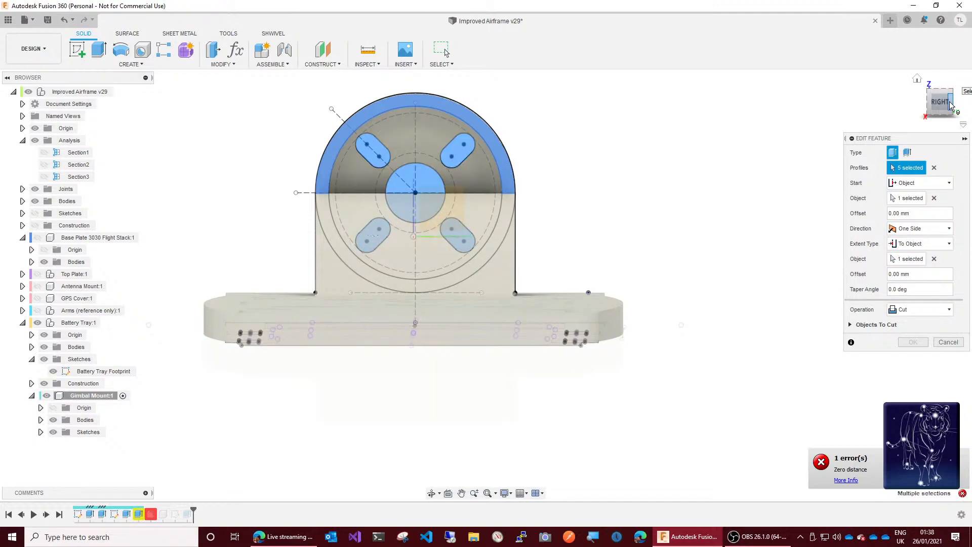
left_click(488, 226)
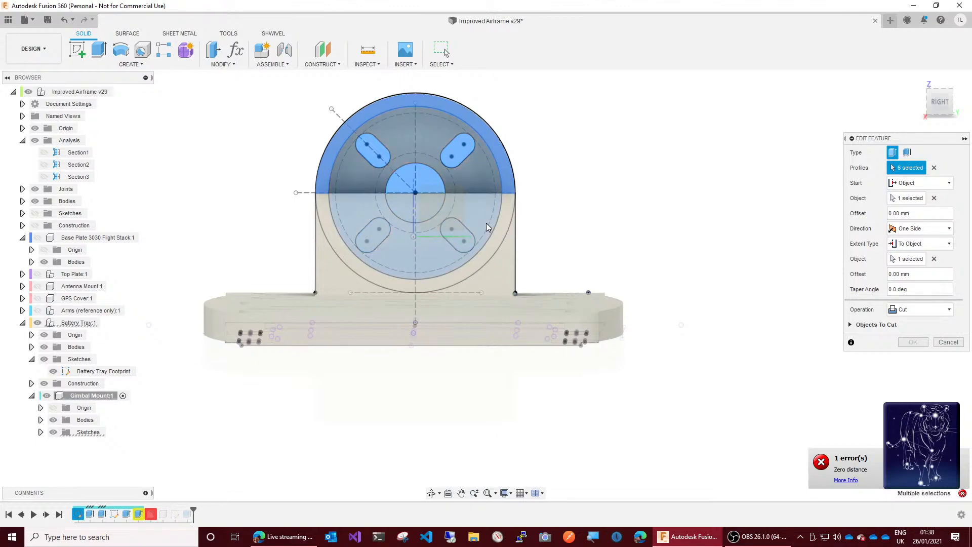
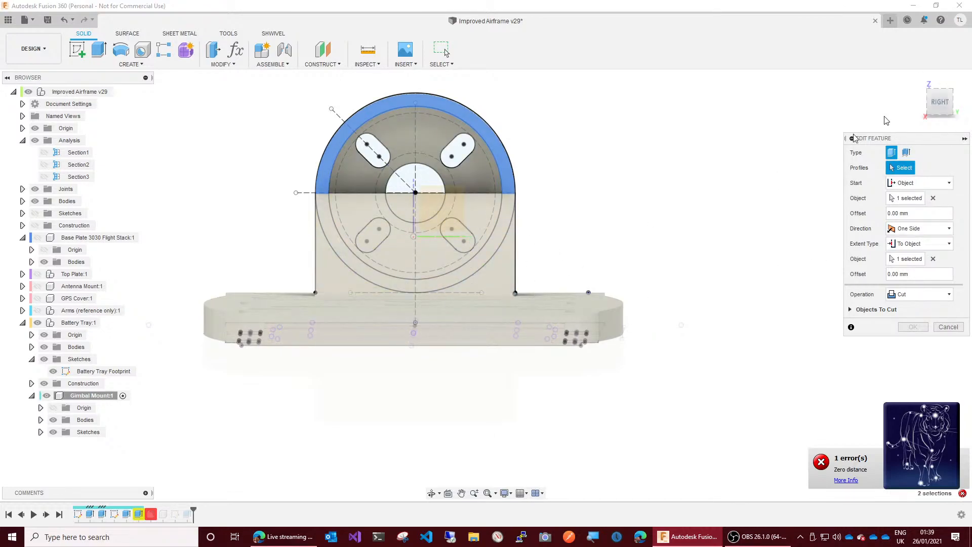
Step: Try selecting the large circular area, its four slots and the central hole as the grommet recess cut's profiles
left_click(947, 105)
left_click_drag(950, 109, 971, 107)
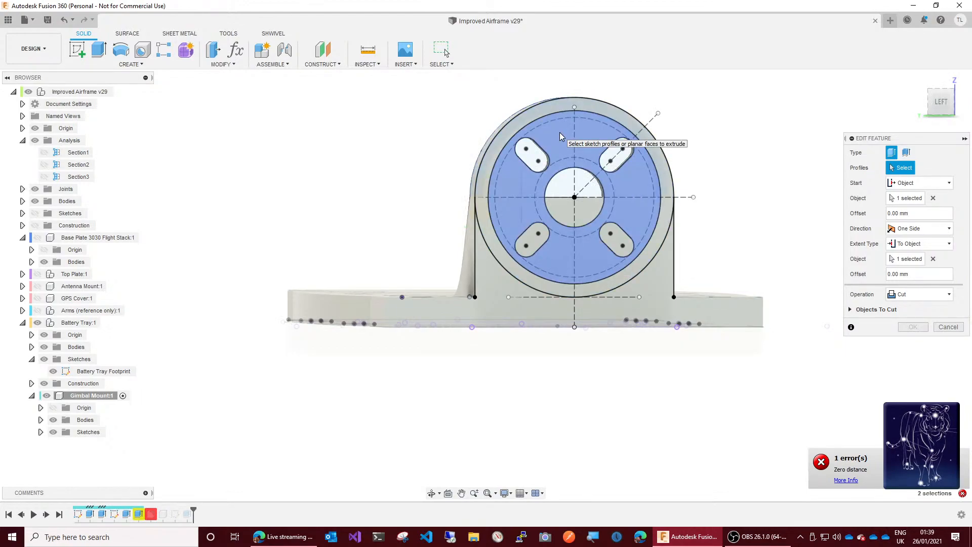
left_click(560, 132)
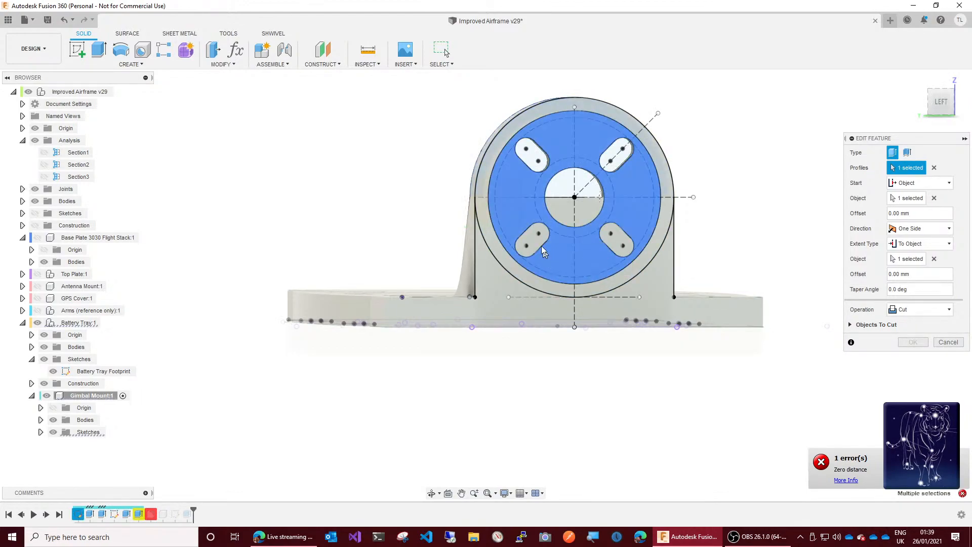
left_click(530, 160)
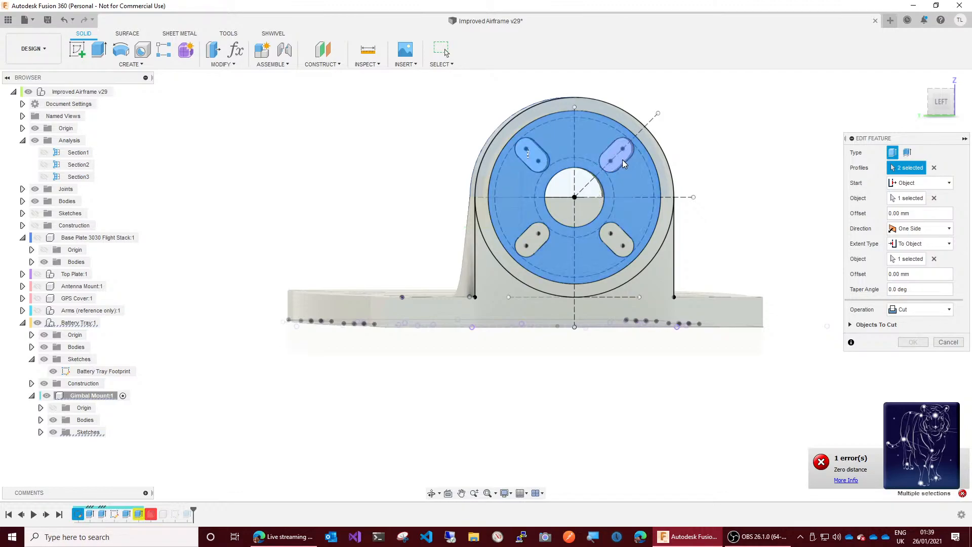
left_click(616, 236)
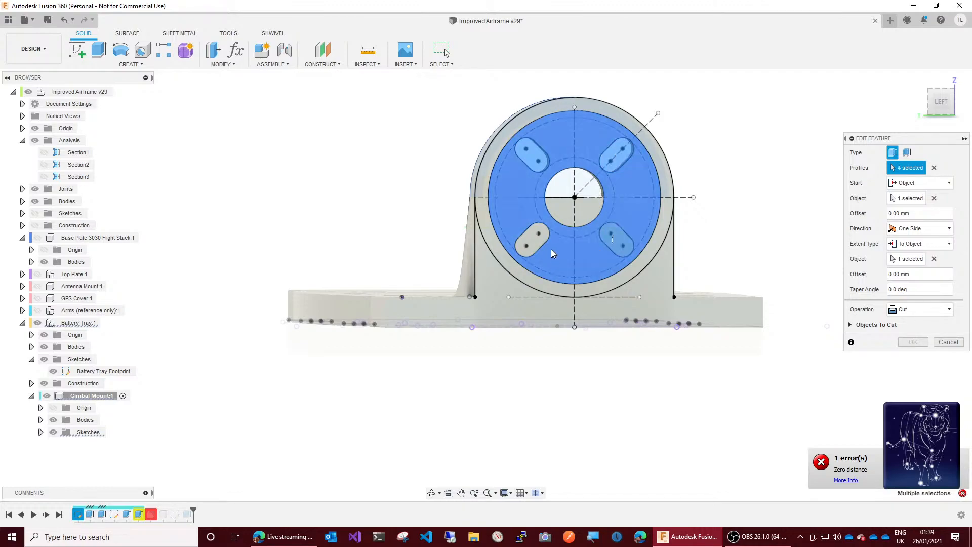
left_click(539, 243)
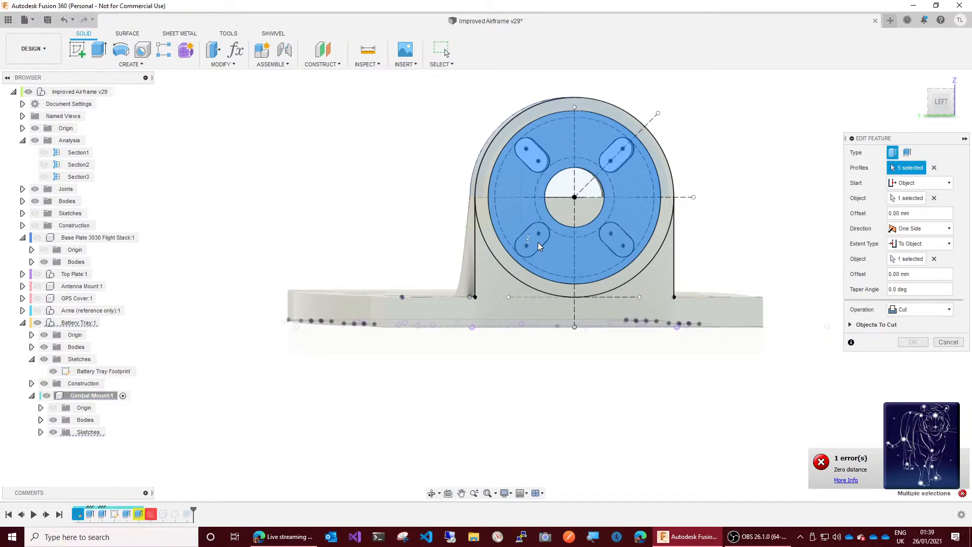
left_click(570, 200)
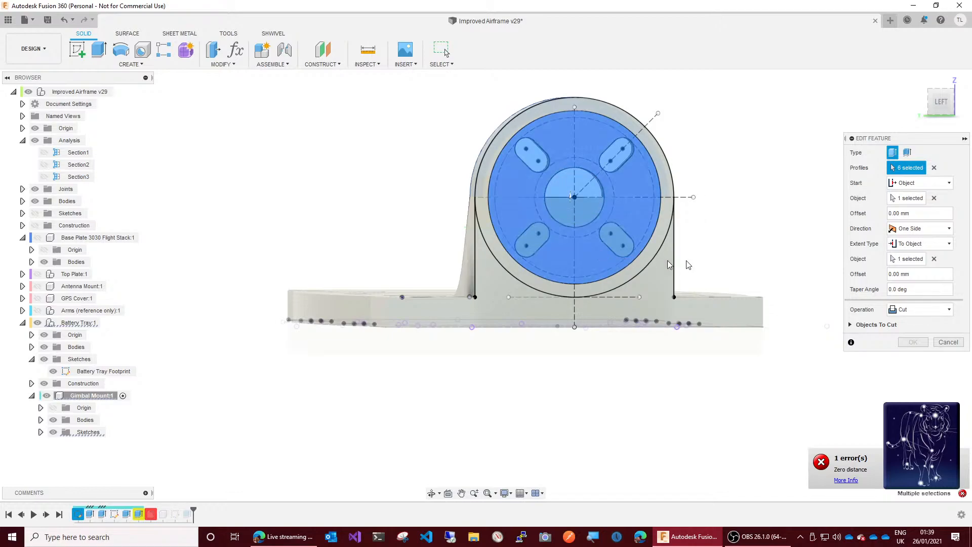
left_click(952, 86)
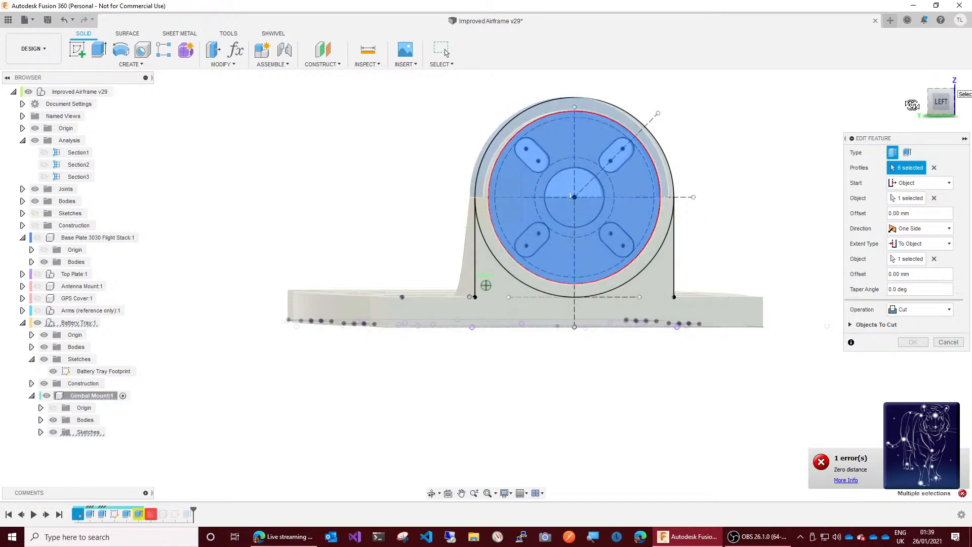
left_click_drag(950, 93, 933, 107)
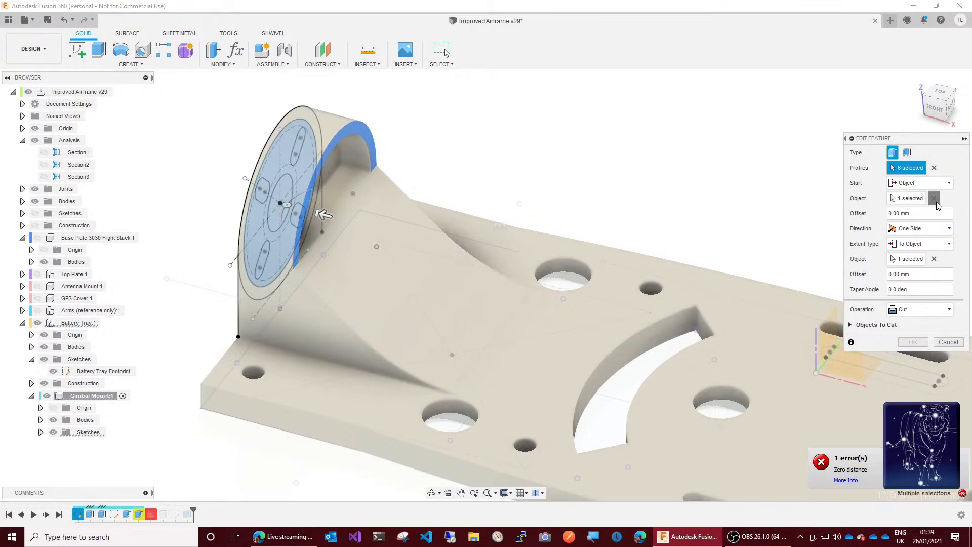
Step: Try clearing the recess cut's start object and pulling the cut through the mount to a distance of -44 mm
left_click(935, 198)
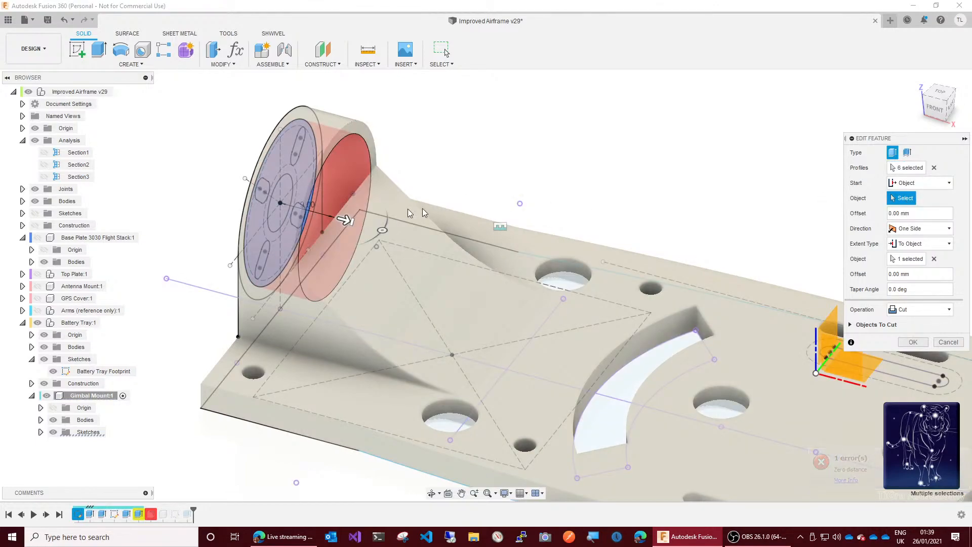
left_click(307, 213)
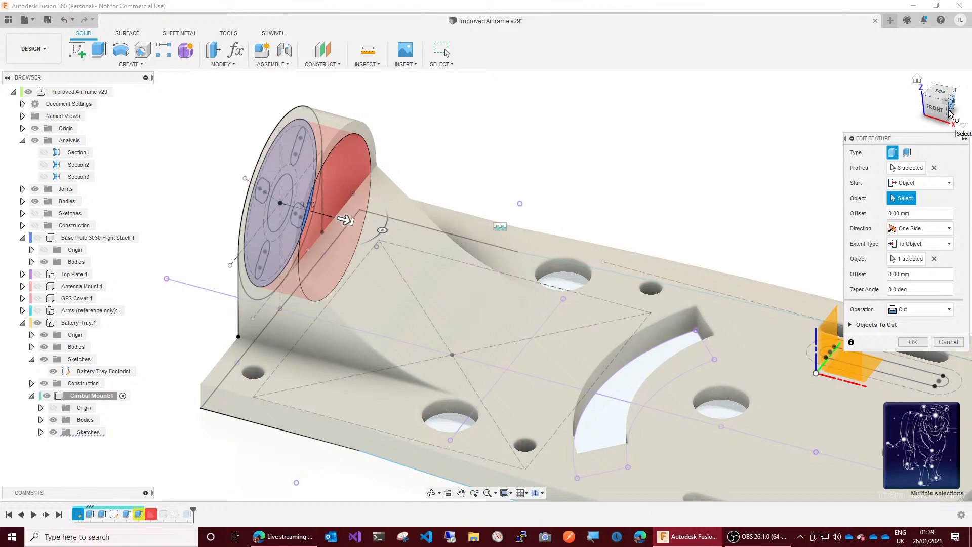
left_click_drag(930, 110, 898, 118)
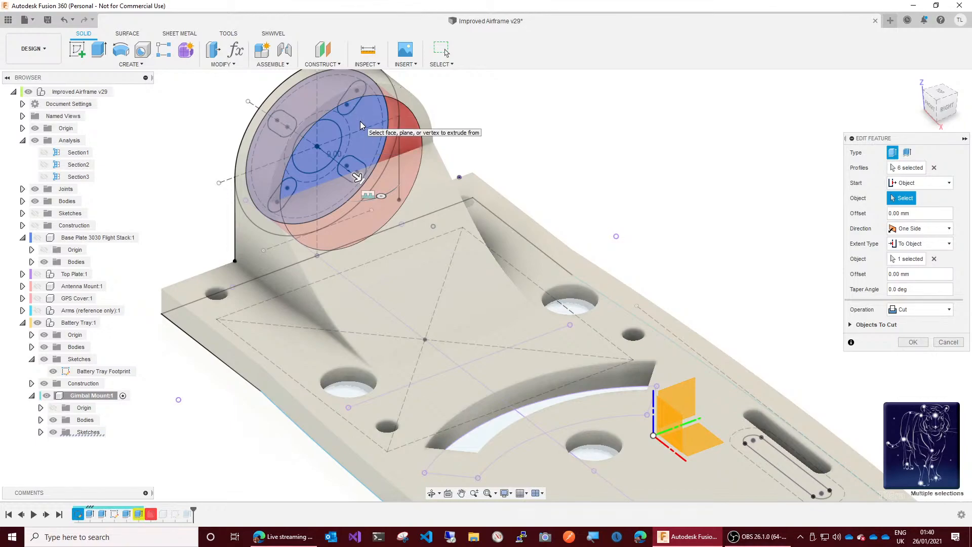
left_click(944, 115)
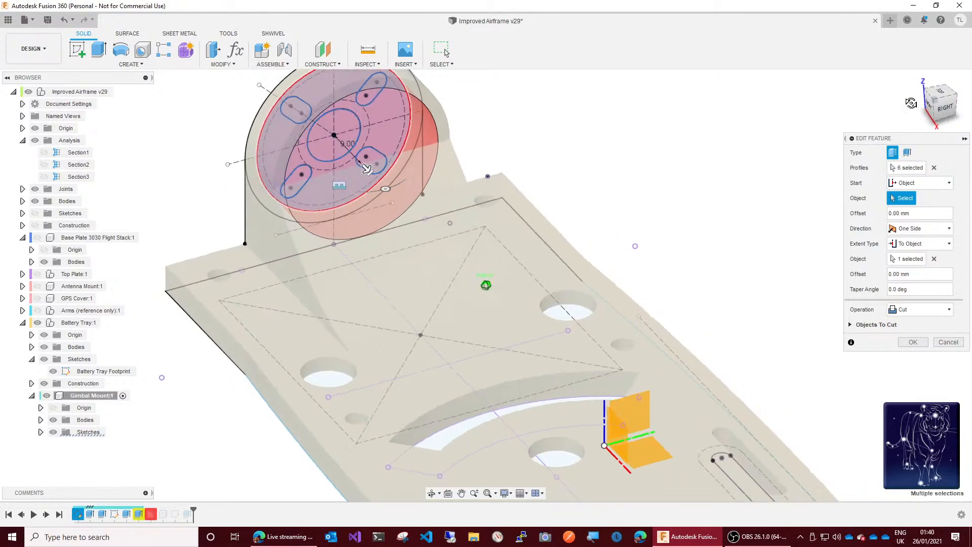
middle_click_drag(441, 184, 511, 181, "shift")
left_click_drag(941, 114, 945, 114)
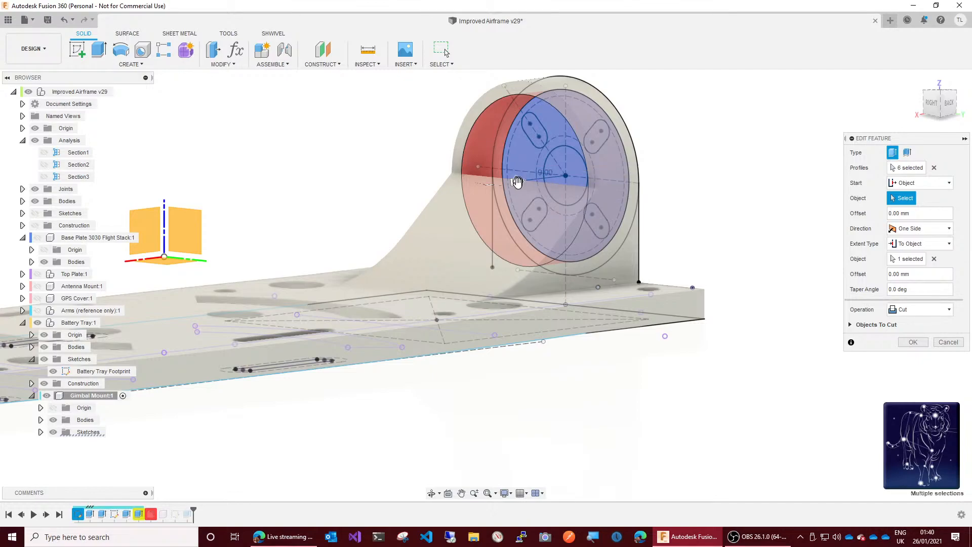
left_click_drag(516, 182, 359, 197)
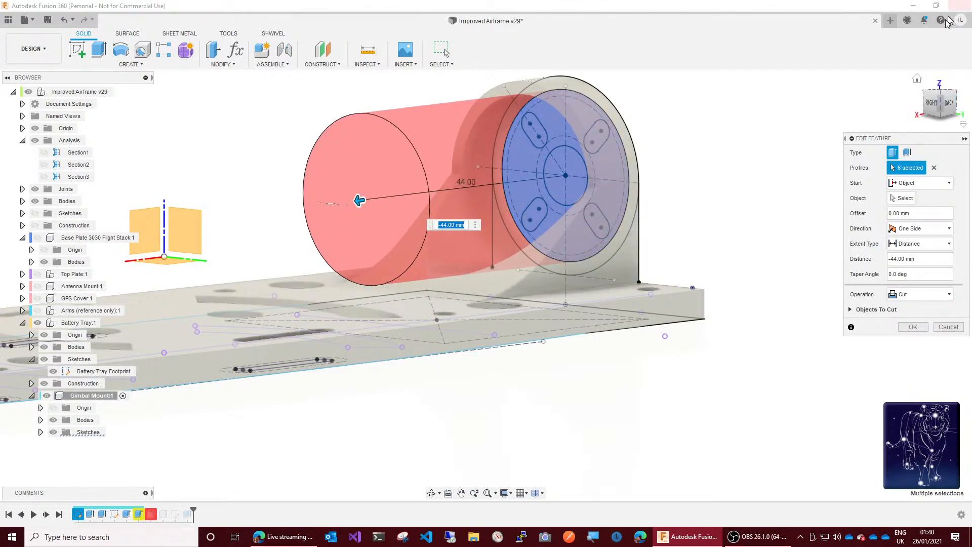
Step: Try starting the recess cut at an offset of -5 mm from its profile plane, and cancel the feature edit
left_click(949, 104)
mouse_move(943, 100)
left_mouse_down()
mouse_move(958, 100)
mouse_move(950, 107)
left_mouse_up()
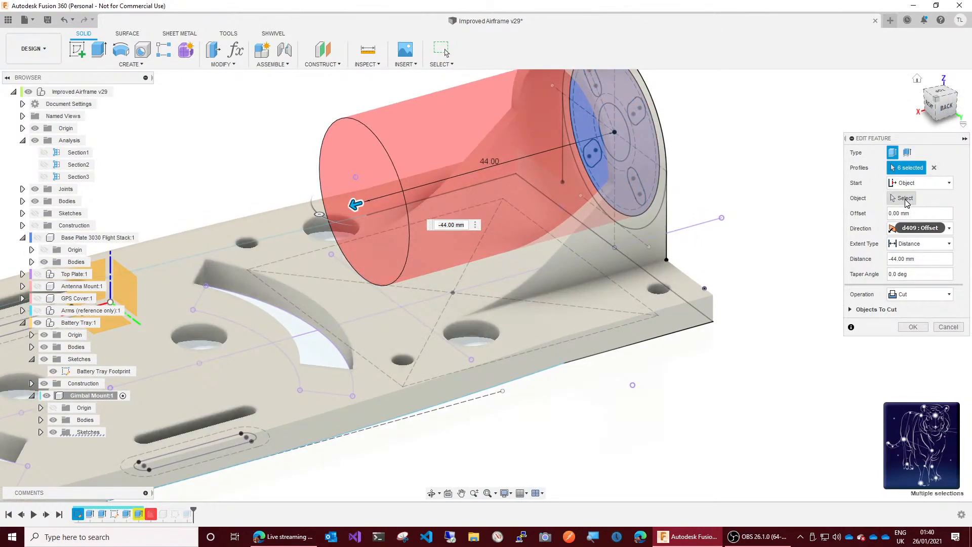
left_click(906, 198)
left_click(922, 183)
left_click(908, 207)
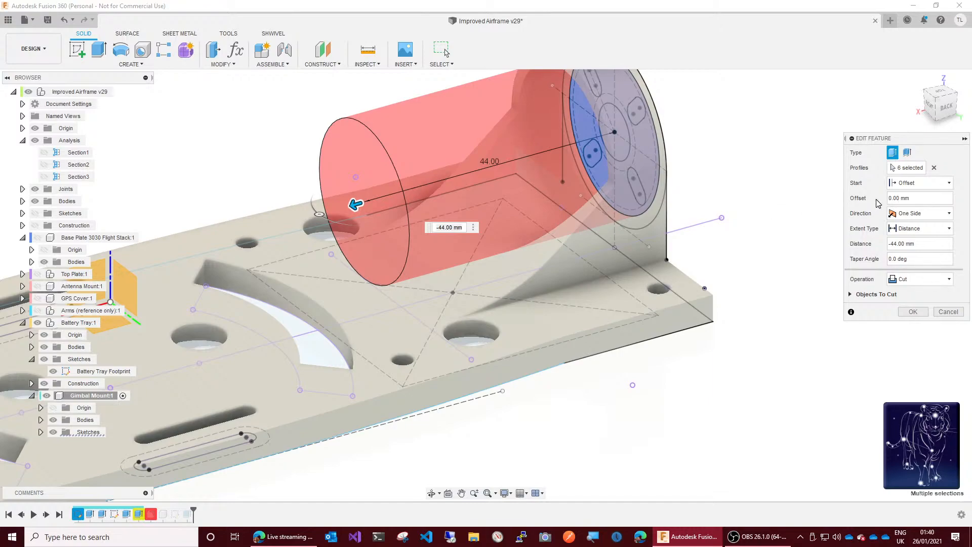
double_click(928, 197)
key("BackSpace")
key("BackSpace")
key("BackSpace")
key("BackSpace")
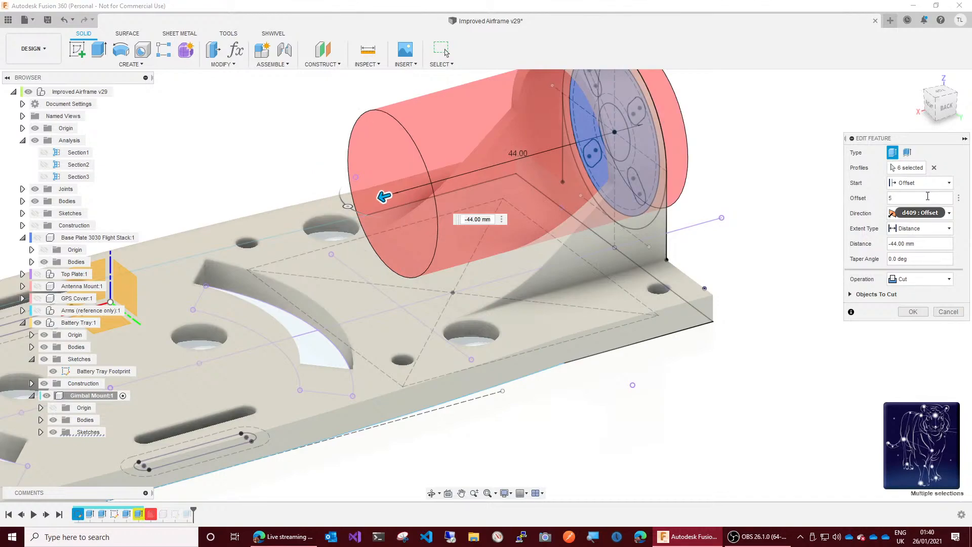
type("-")
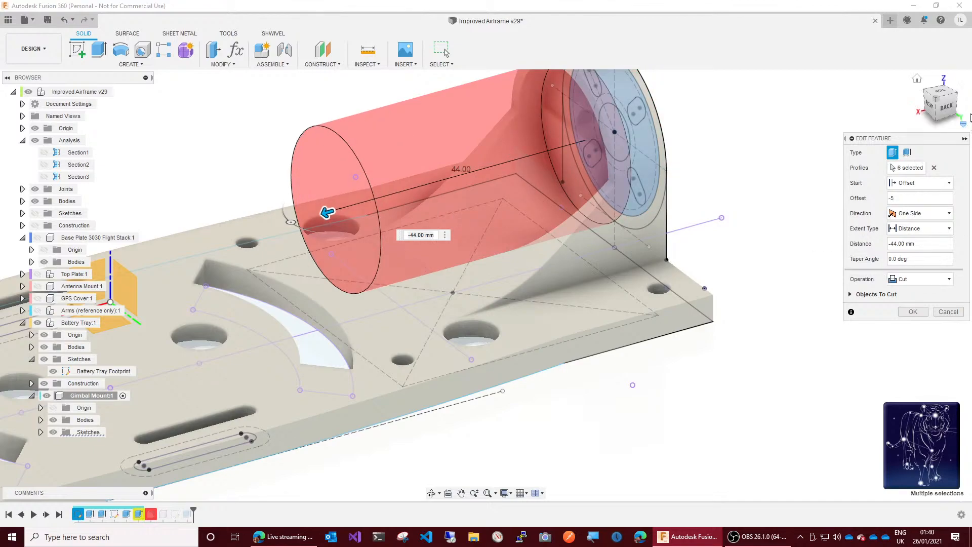
mouse_move(959, 110)
left_mouse_down()
mouse_move(903, 138)
mouse_move(916, 126)
left_mouse_up()
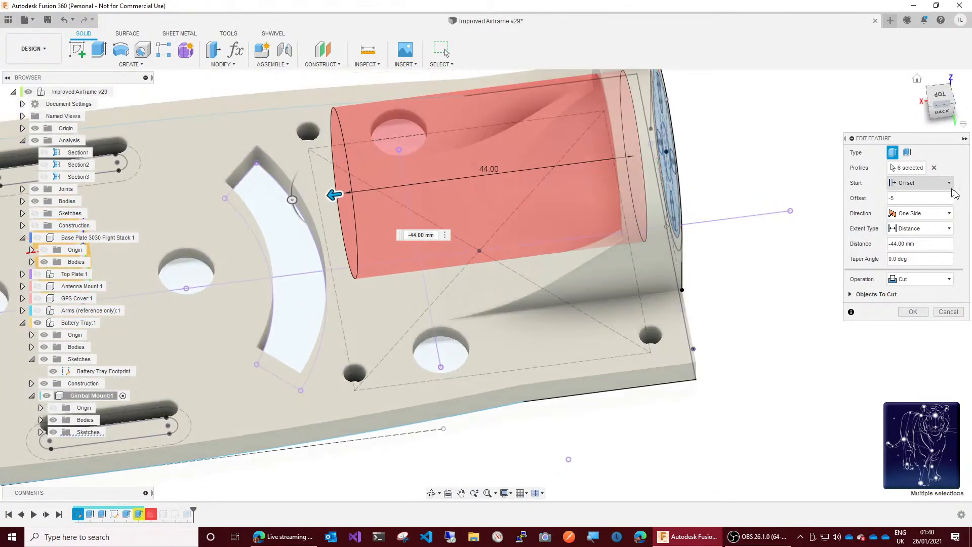
left_click(947, 313)
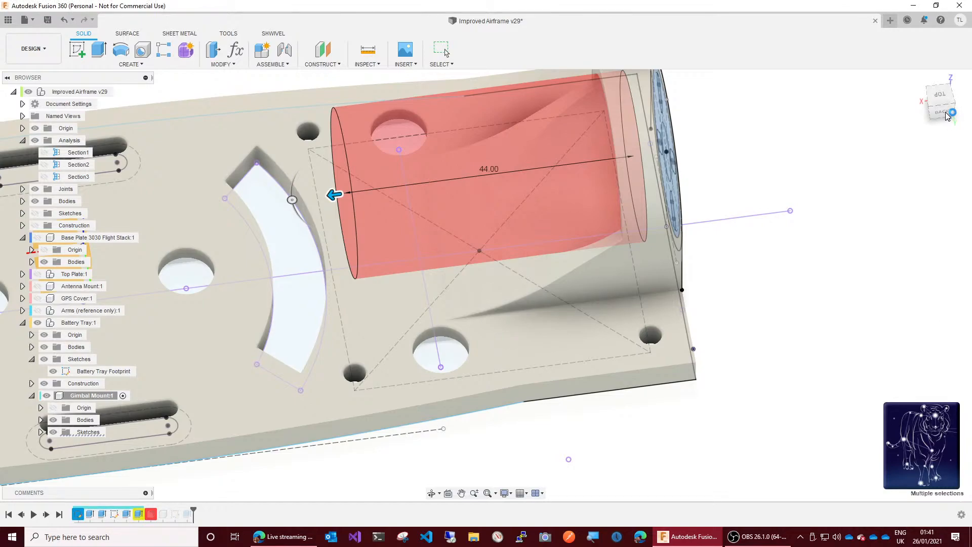
Step: Reopen the gimbal mount's grommet recess cut for editing and clear its start object
mouse_move(948, 116)
left_mouse_down()
mouse_move(962, 95)
mouse_move(923, 115)
mouse_move(931, 102)
left_mouse_up()
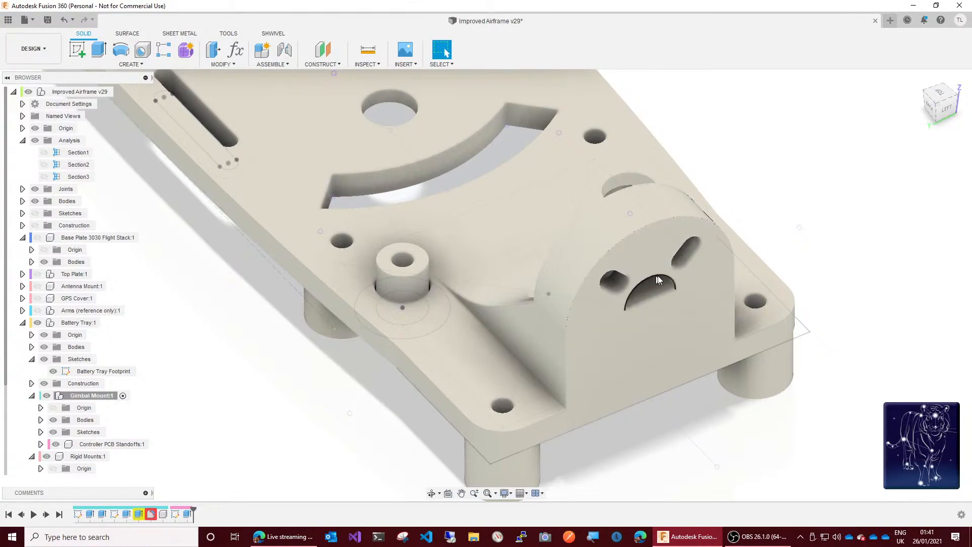
left_click_drag(935, 105, 968, 102)
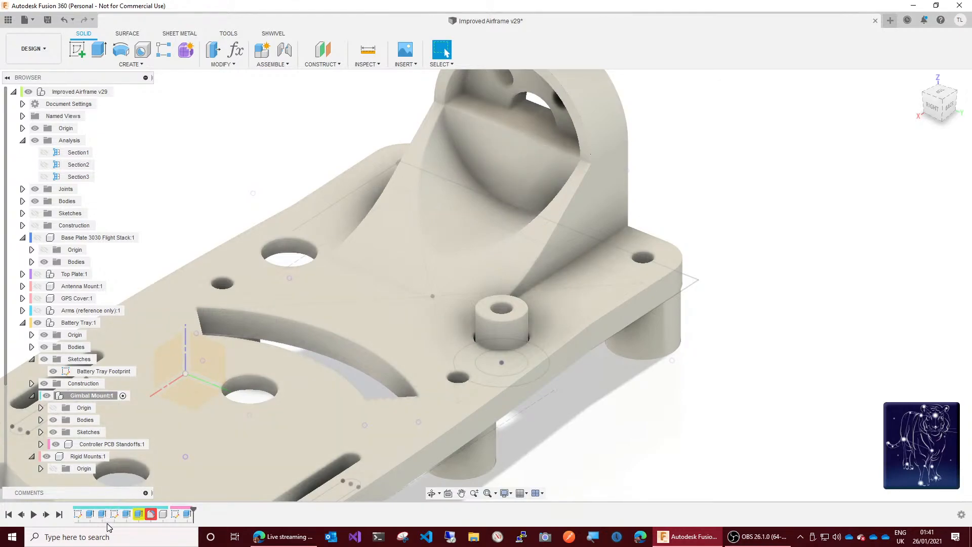
left_click(127, 518)
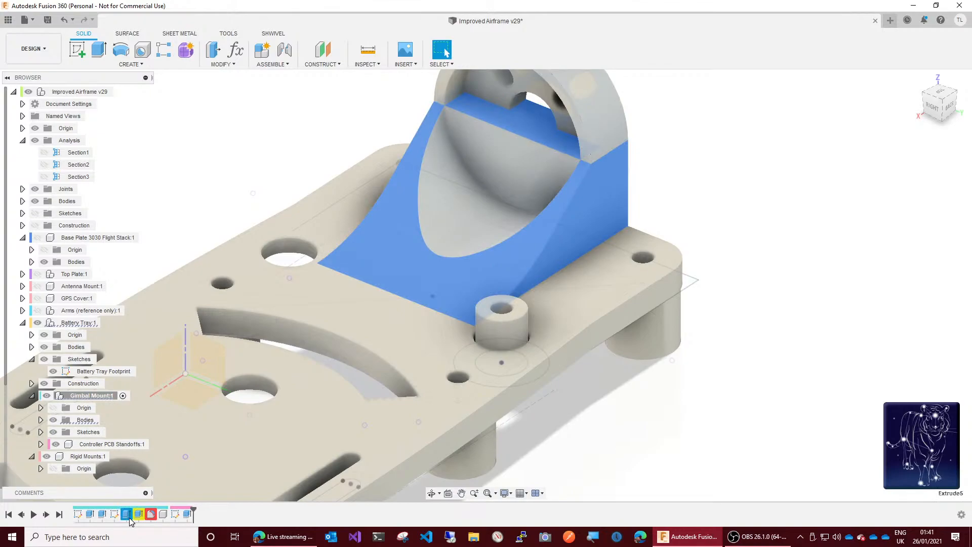
left_click(138, 518)
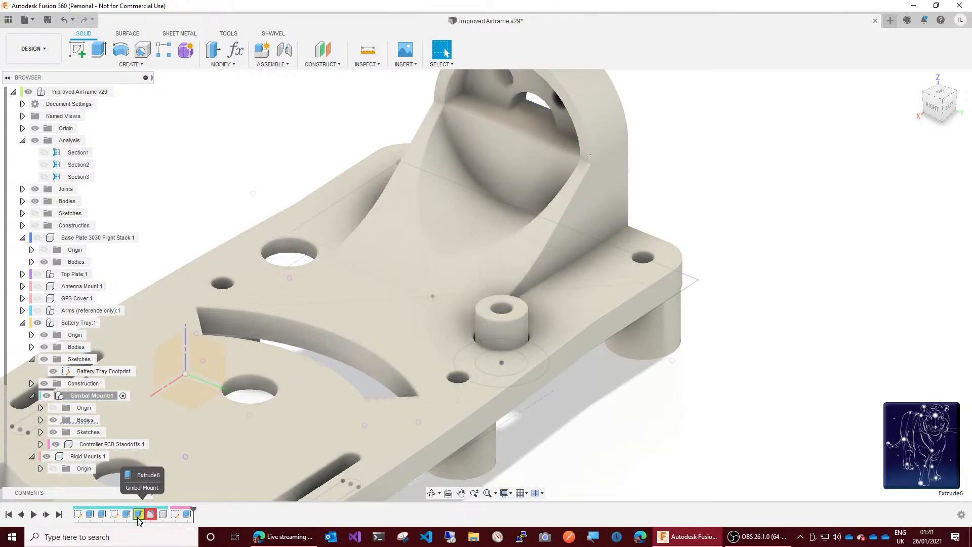
right_click(138, 518)
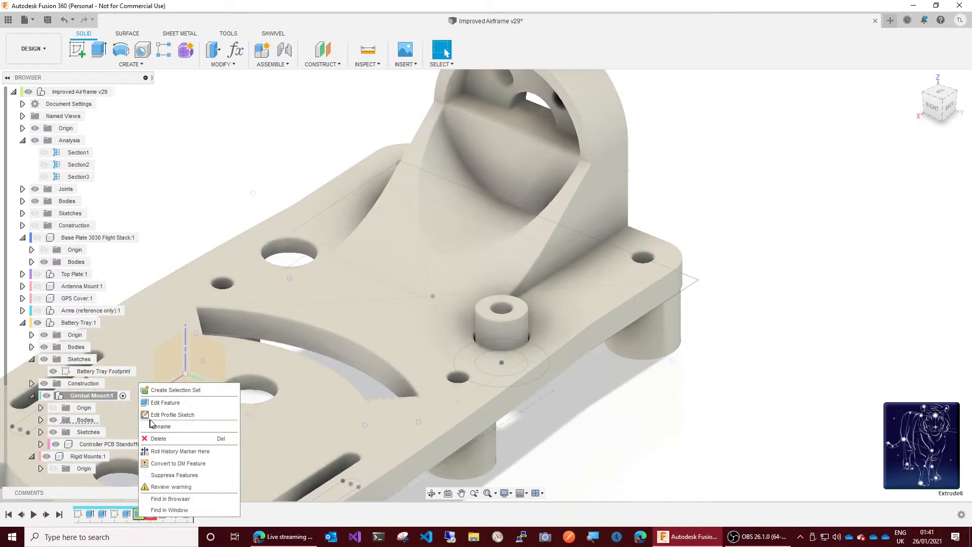
left_click(168, 403)
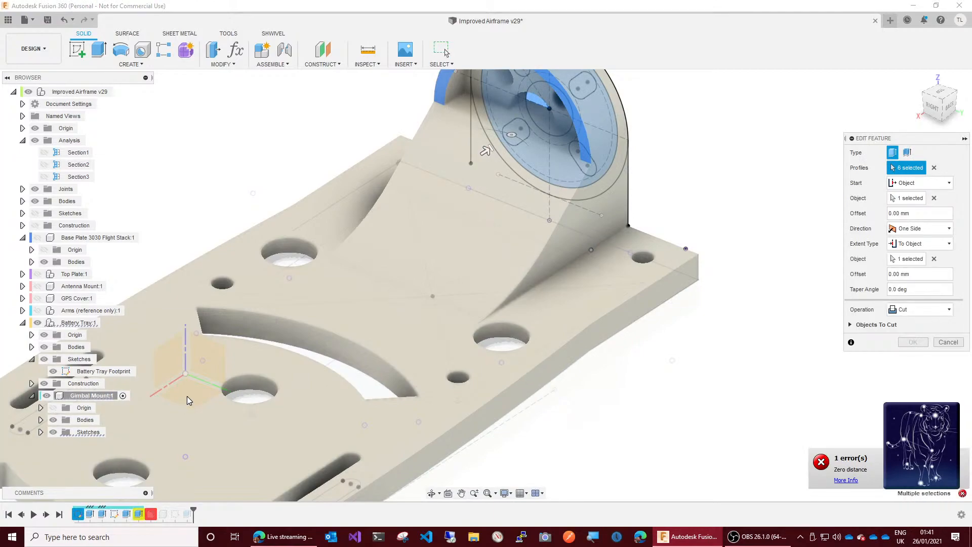
left_click(910, 199)
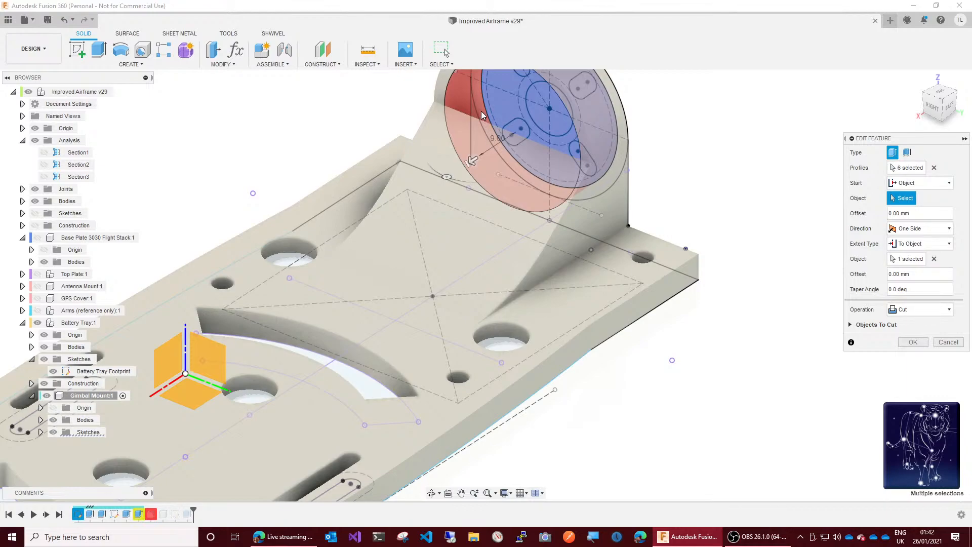
Step: Try recess cut distances of 25 mm and -4 mm, ending with the distance at 30 mm
scroll(500, 111, "up", 2)
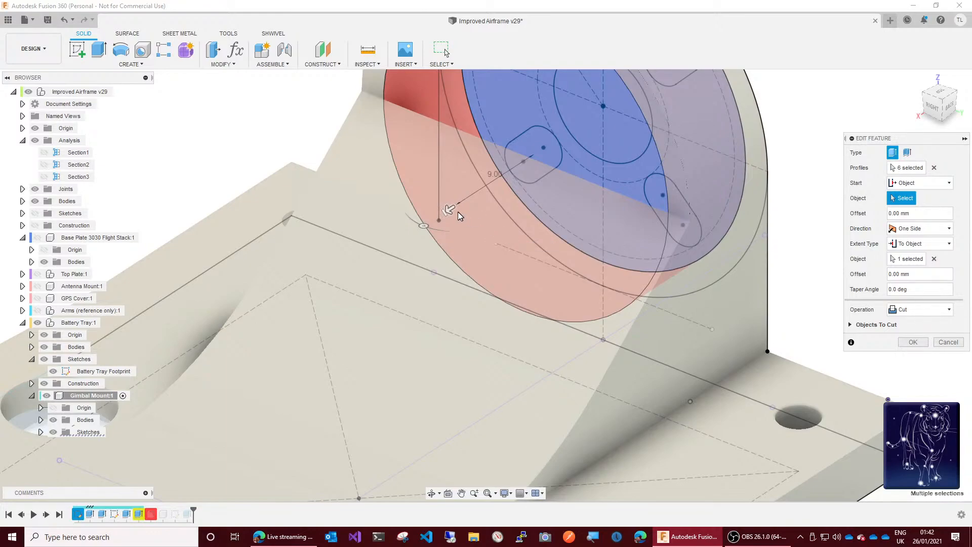
left_click_drag(449, 207, 792, 100)
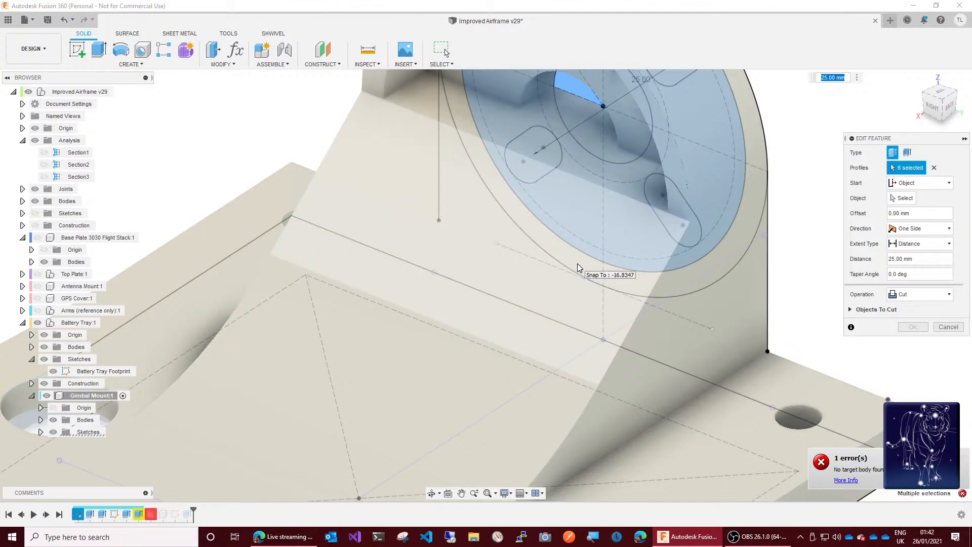
scroll(552, 299, "down", 5)
scroll(552, 300, "down", 1)
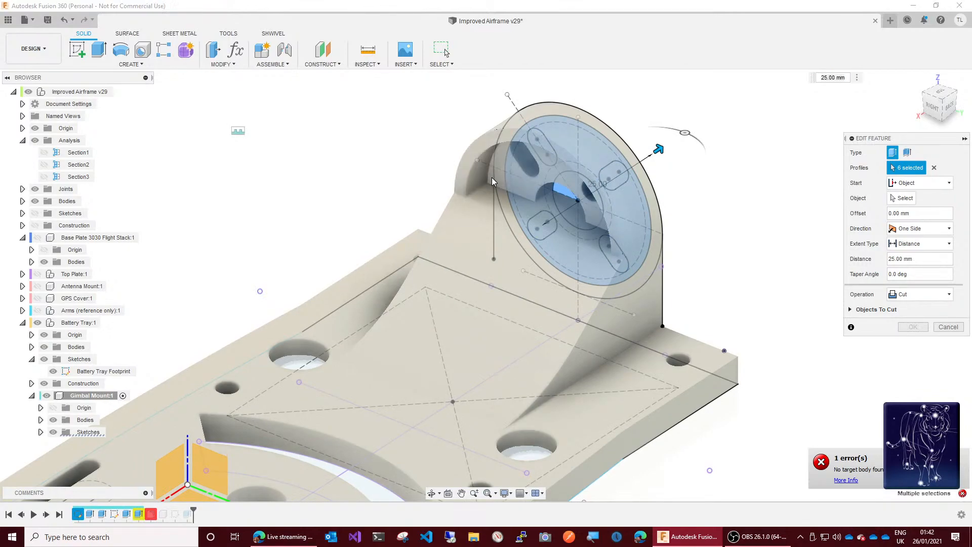
left_click(492, 181)
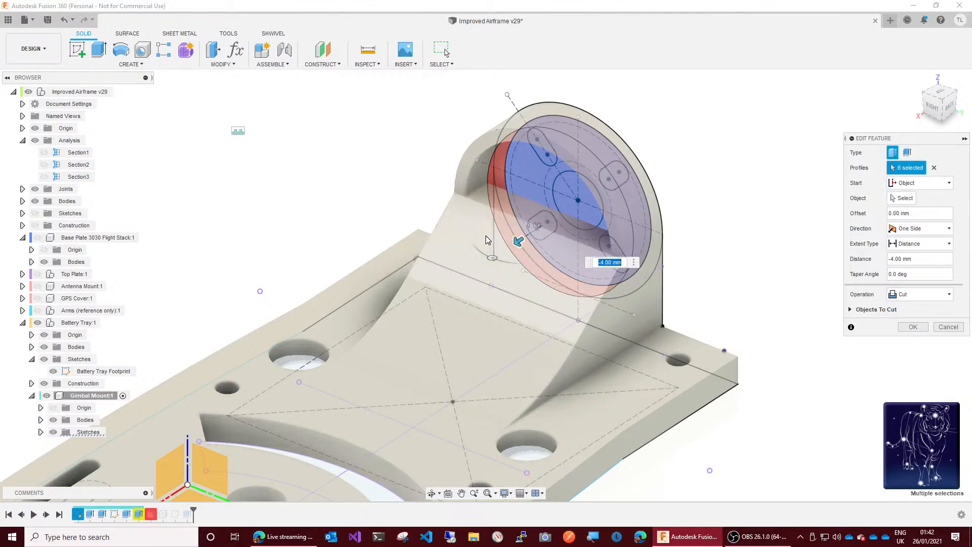
left_click_drag(520, 240, 687, 170)
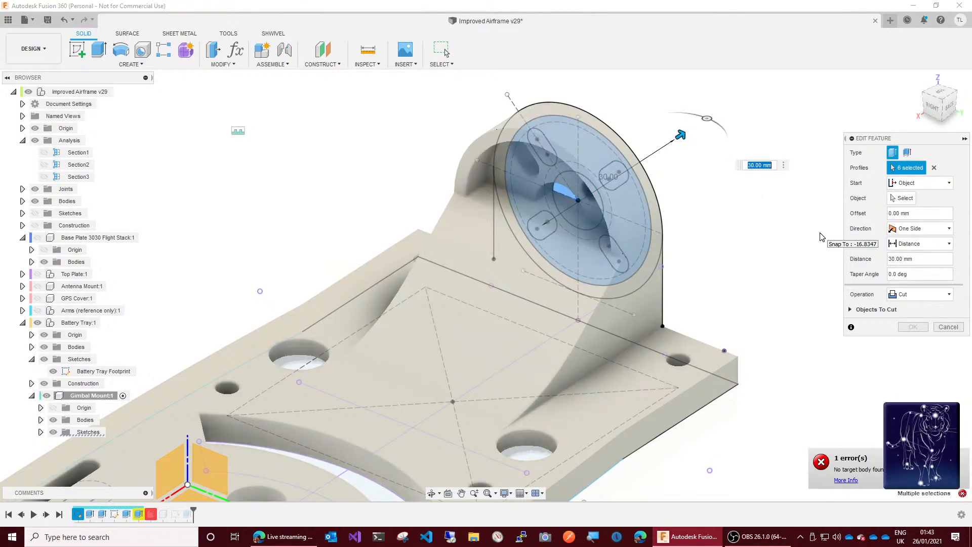
Step: Start the recess cut from an object, using the slotted inner face of the gimbal mount's disc
left_click(922, 185)
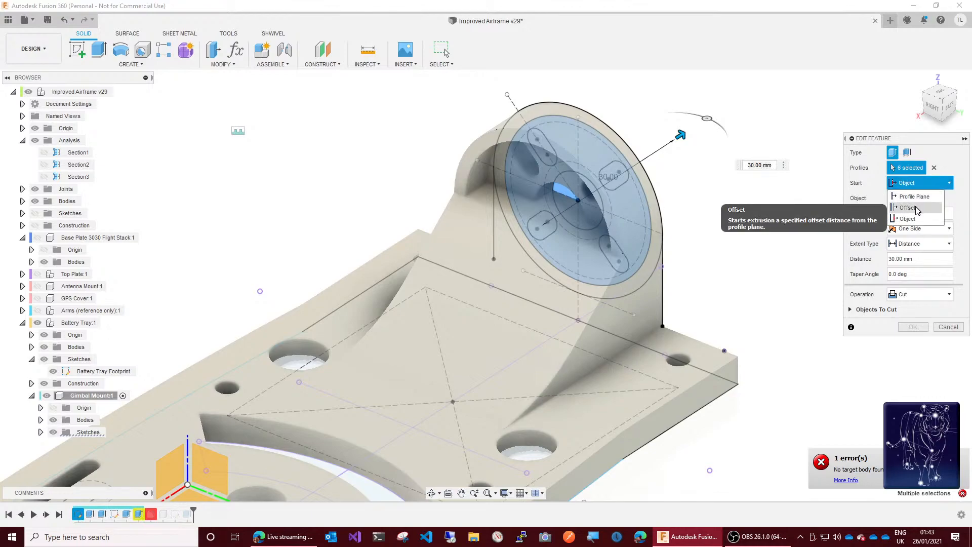
left_click(915, 197)
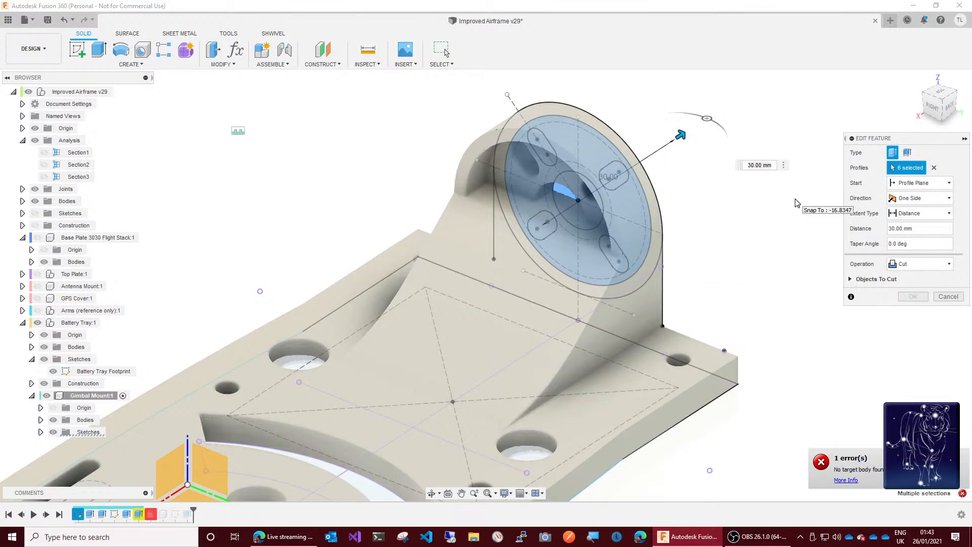
left_click(904, 189)
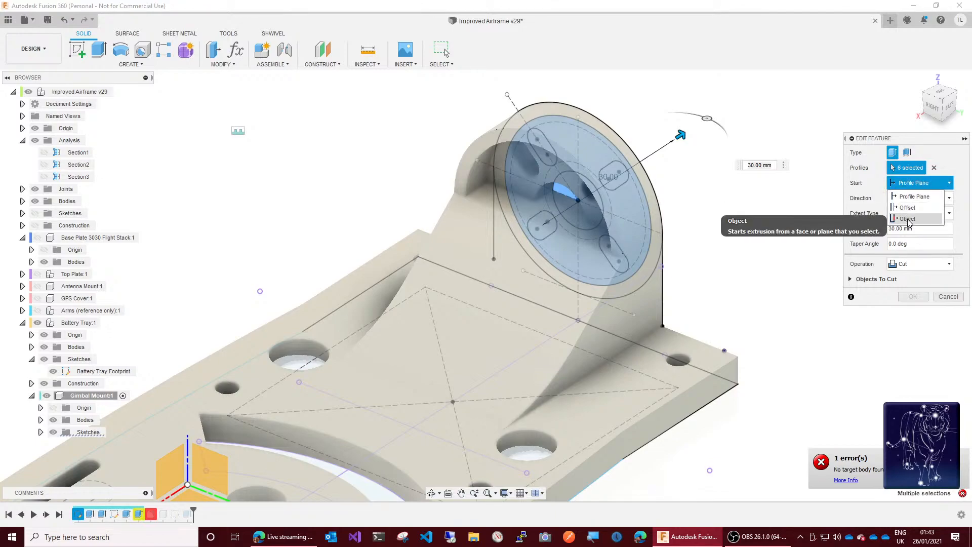
left_click(926, 223)
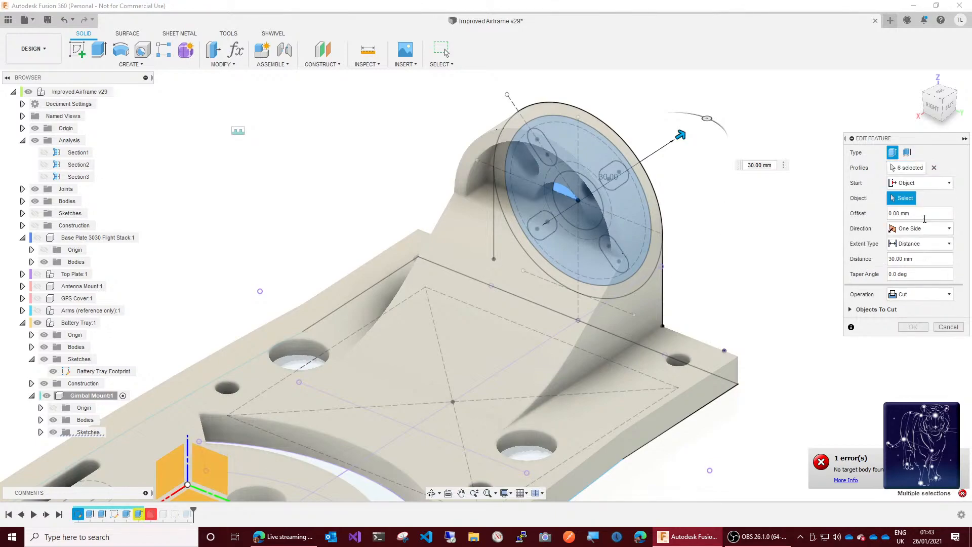
left_click(517, 184)
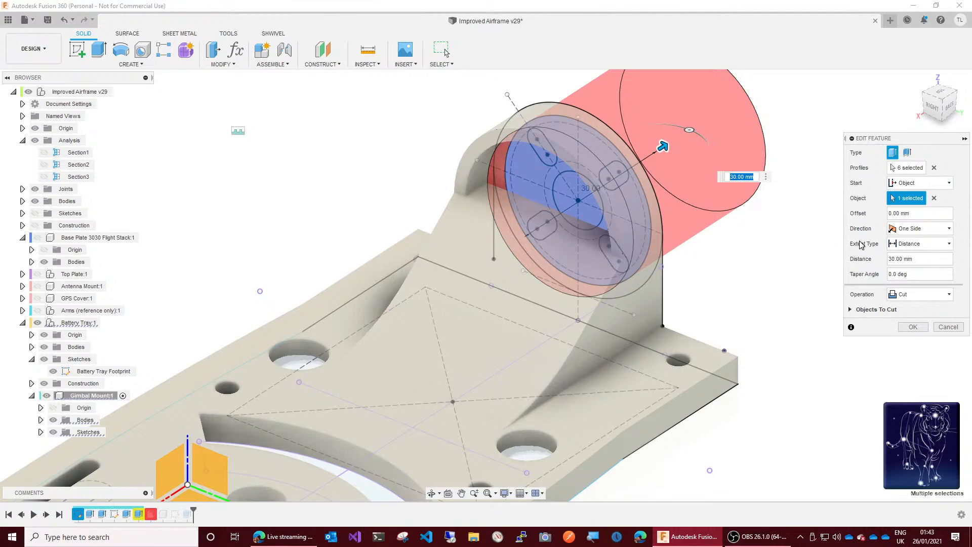
Step: Extend the recess cut to an object, using the tray footprint sketch point beside the large hole, and apply the edit
left_click(930, 251)
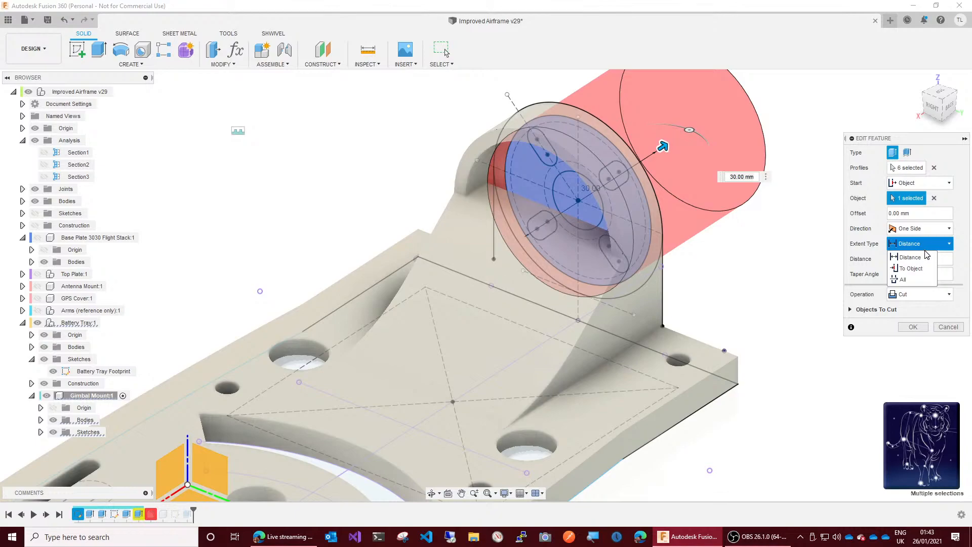
left_click(921, 274)
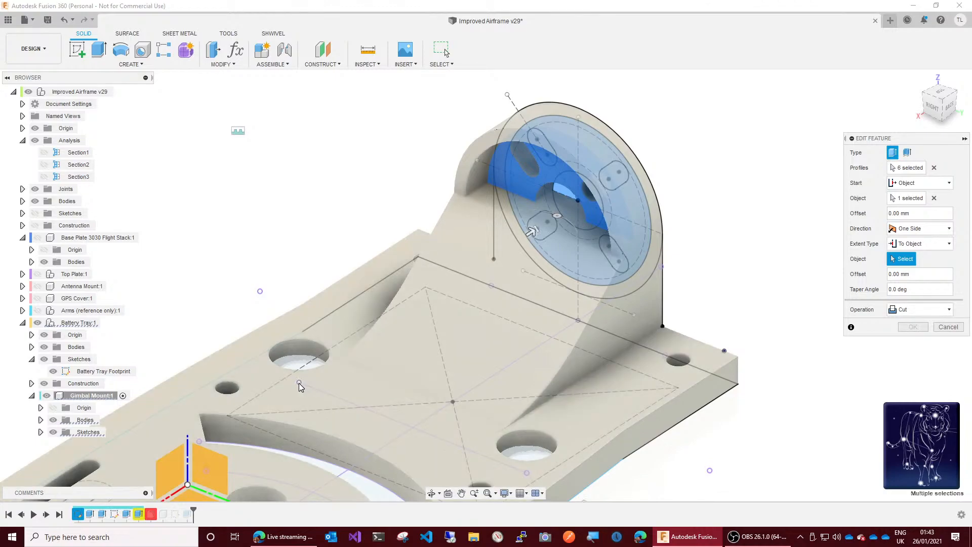
left_click(299, 383)
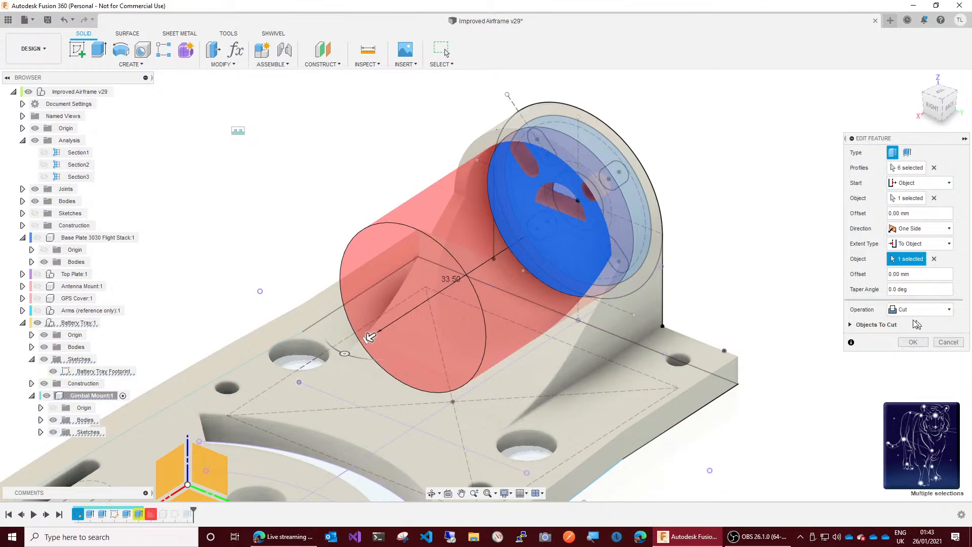
left_click(912, 343)
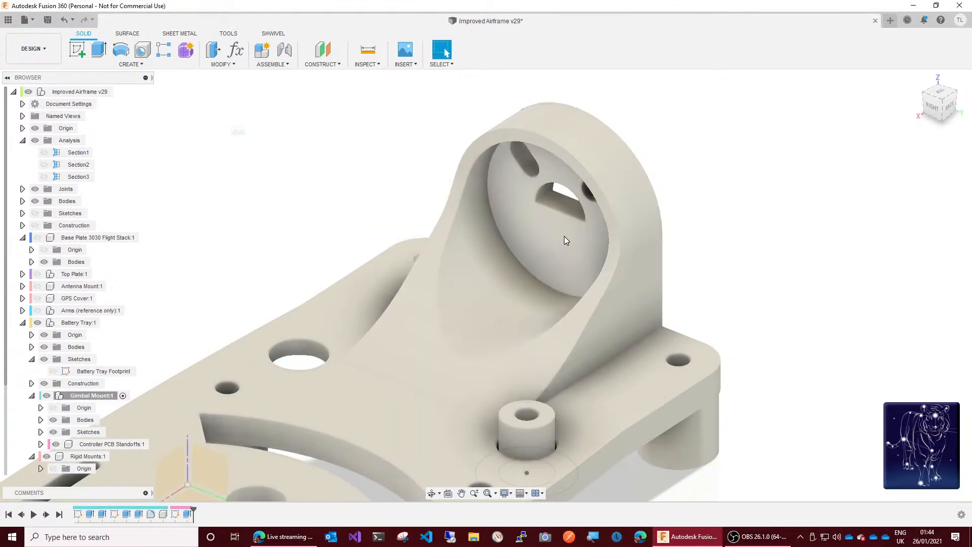
Step: Examine which faces each gimbal mount extrusion creates, and check the profile of the slotted disc extrusion
left_click(931, 117)
middle_click_drag(486, 286, 849, 196, "shift")
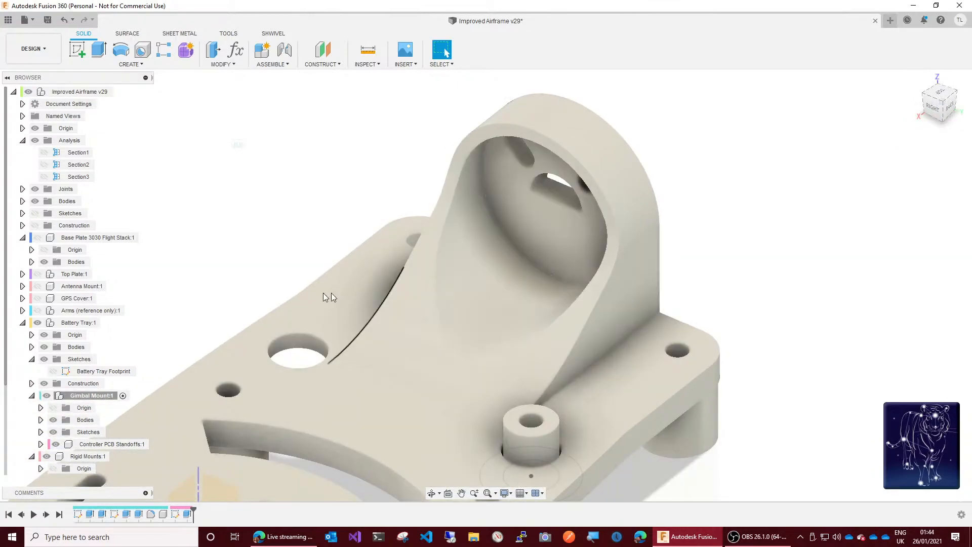
left_click(129, 515)
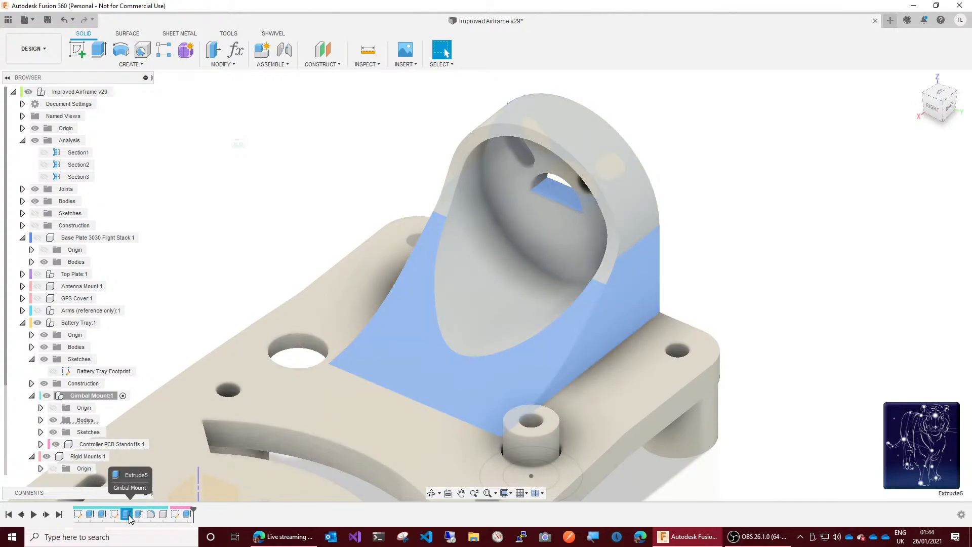
left_click(102, 516)
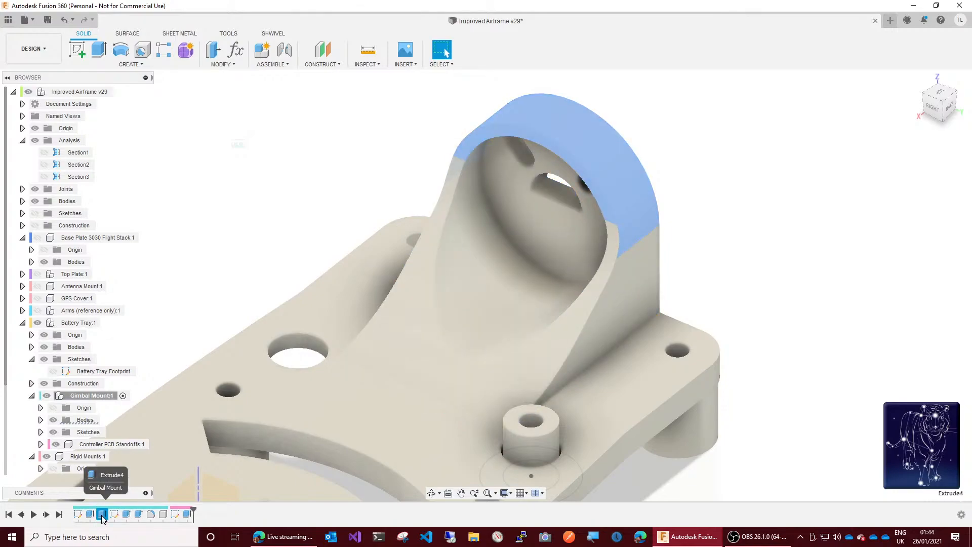
left_click(90, 516)
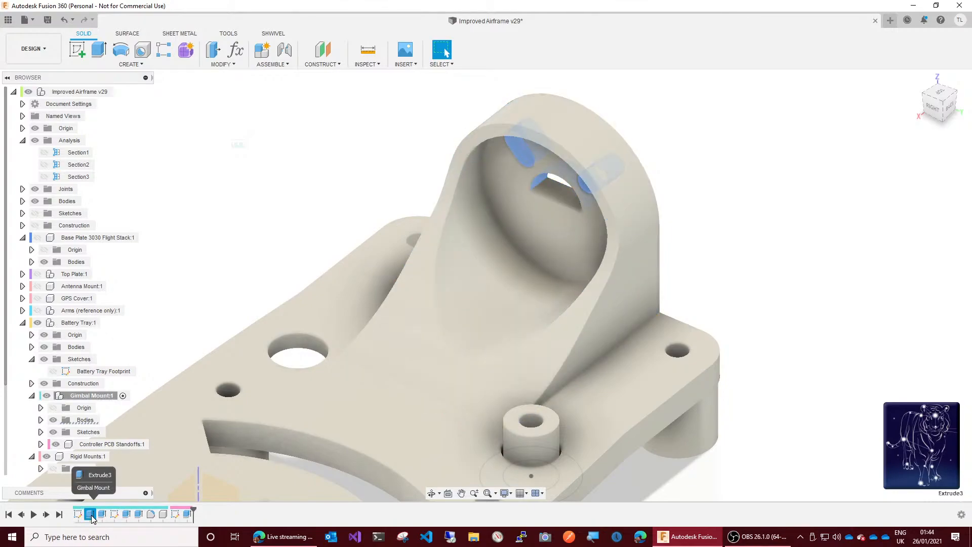
right_click(91, 516)
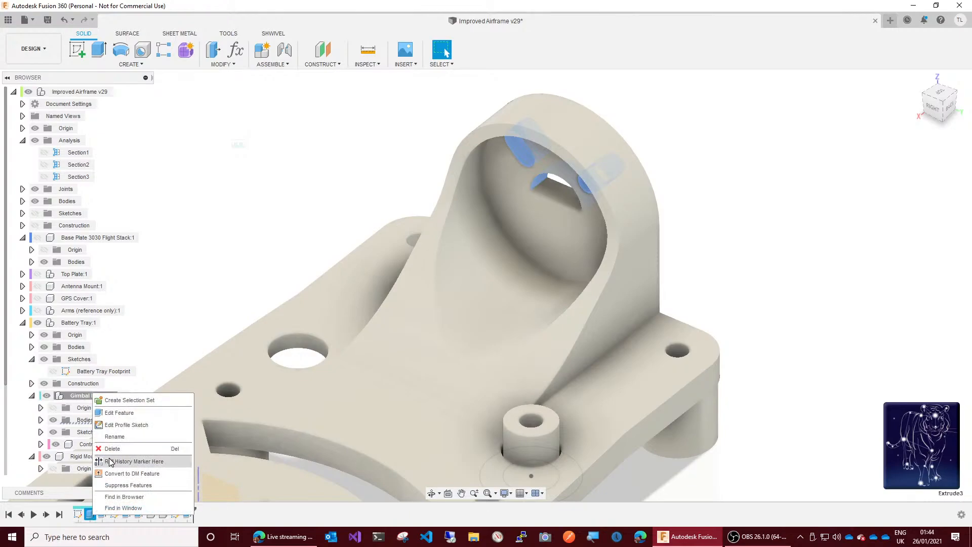
left_click(113, 413)
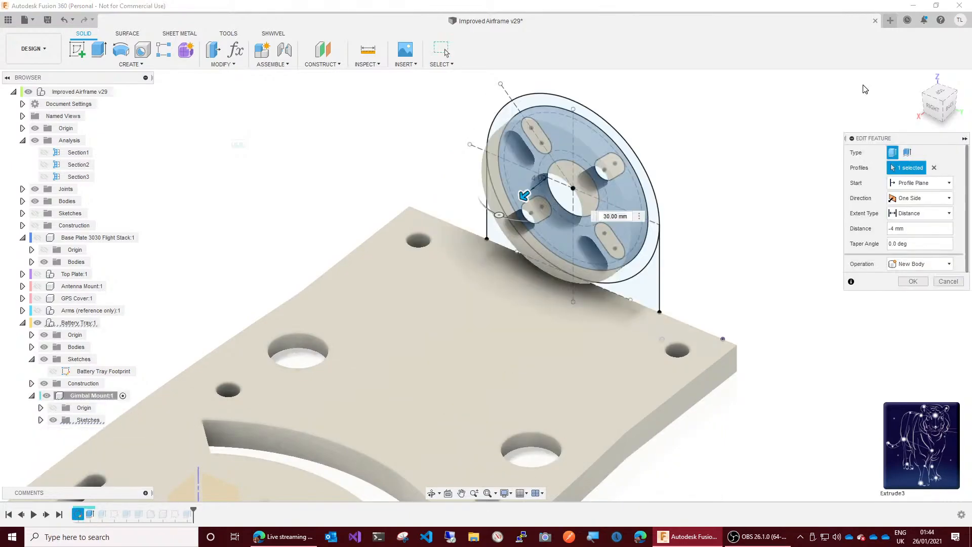
left_click(943, 113)
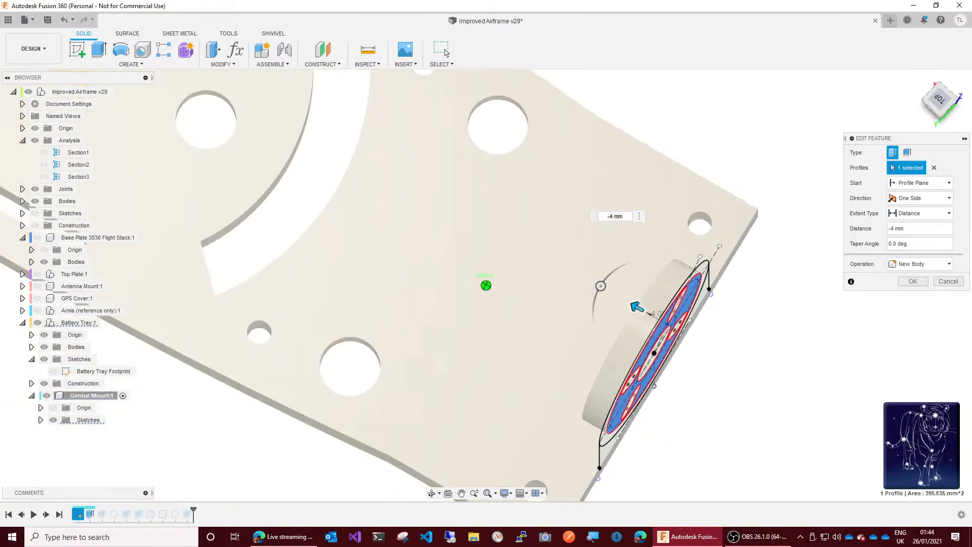
left_click_drag(943, 126, 908, 92)
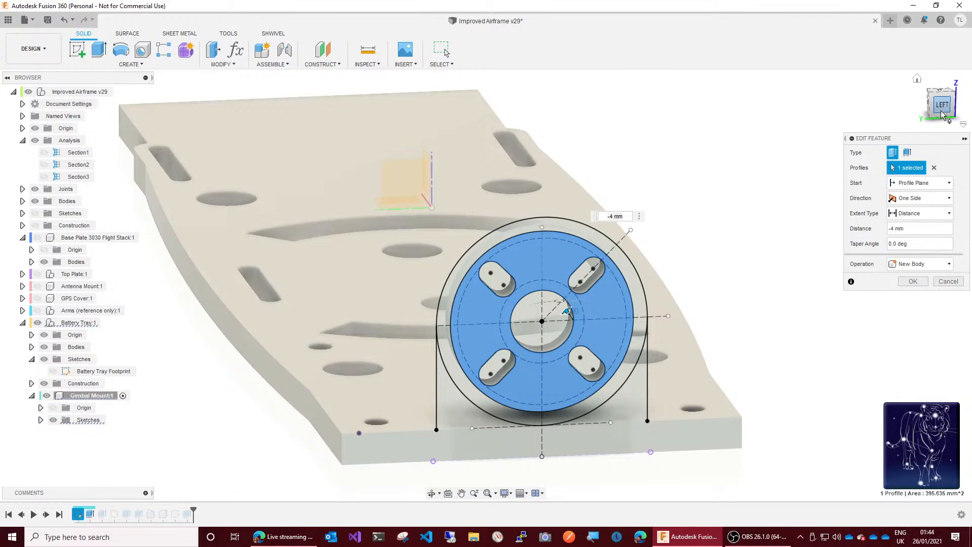
left_click(947, 284)
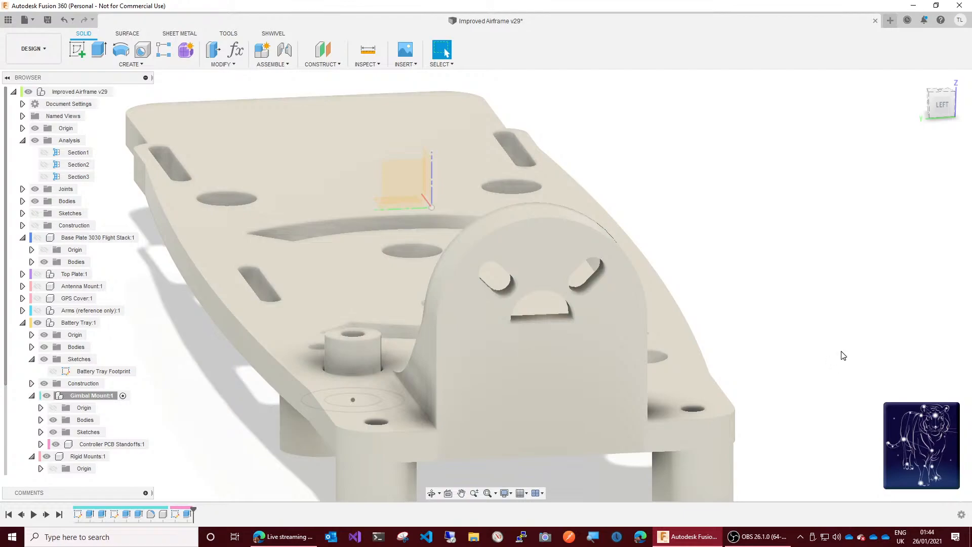
Step: Try filling in the disc's lower mounting slots by adding their profiles to the disc extrusion
right_click(90, 514)
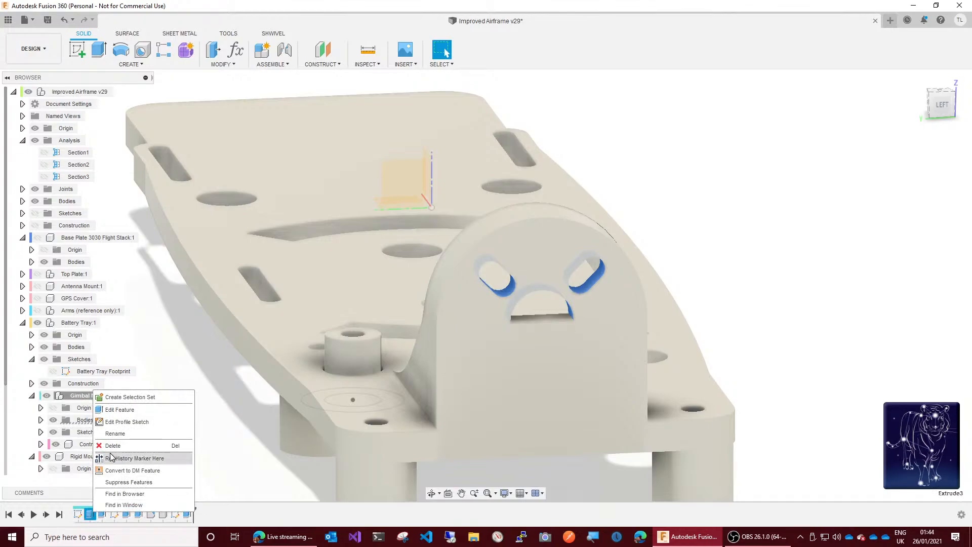
left_click(117, 414)
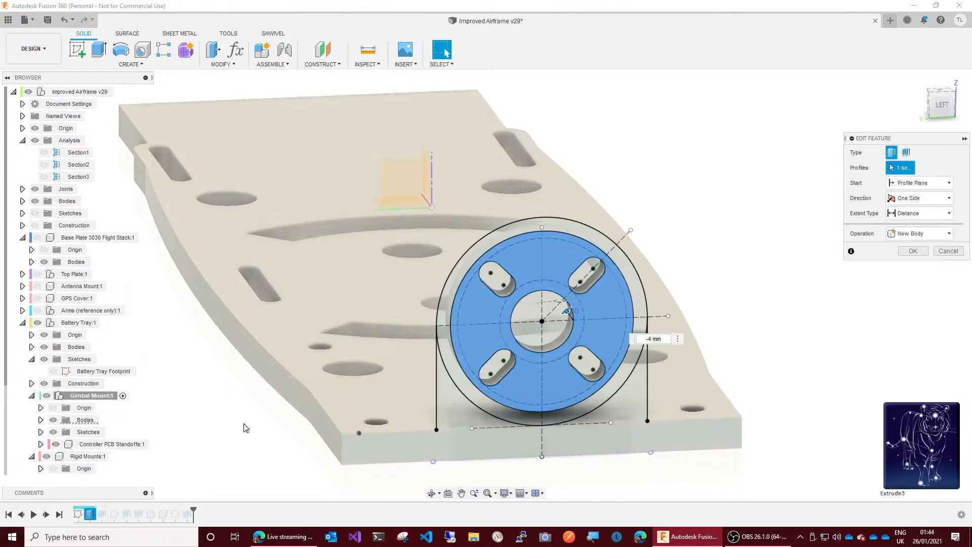
left_click(499, 361)
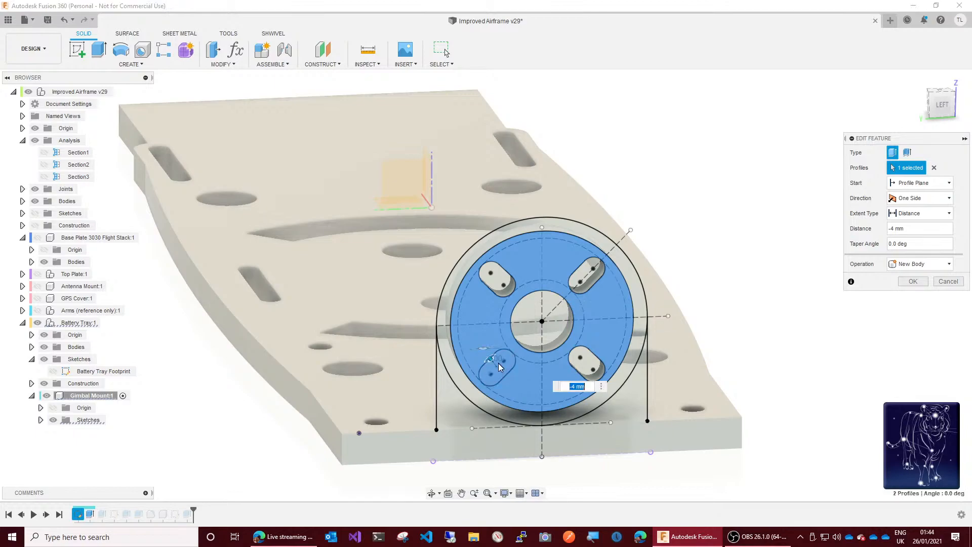
left_click(494, 368)
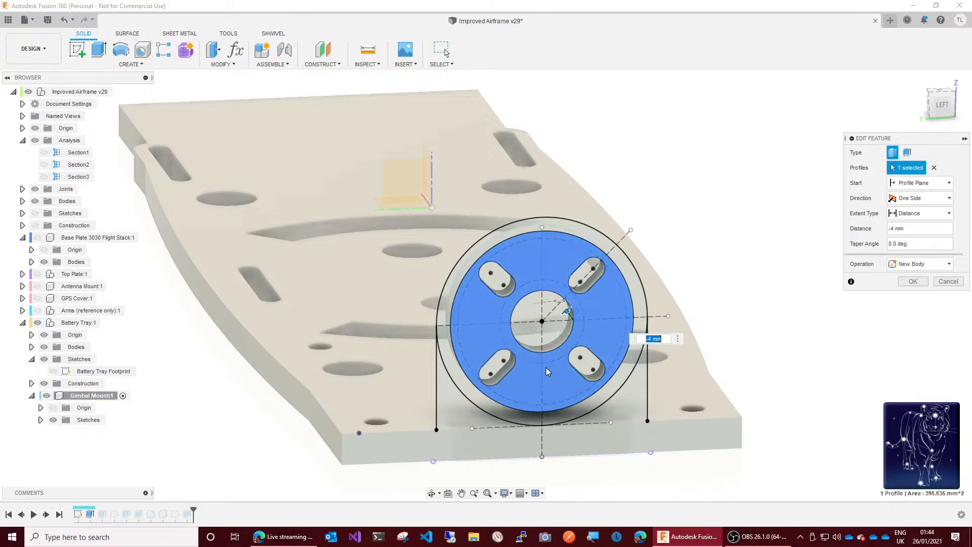
left_click(583, 366)
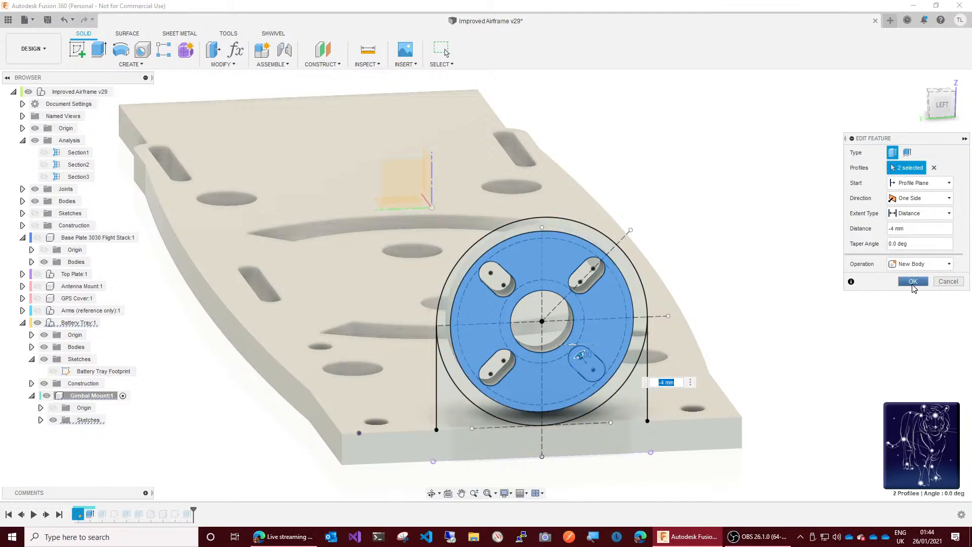
left_click(914, 286)
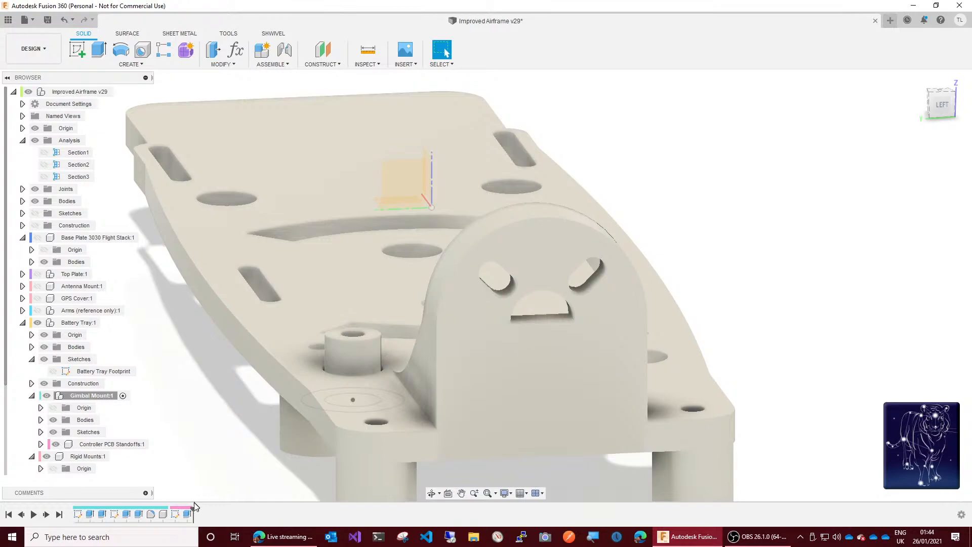
Step: Roll the history back to just after the slotted disc extrusion and remove the lower slot profile from that extrusion
left_click_drag(194, 509, 94, 511)
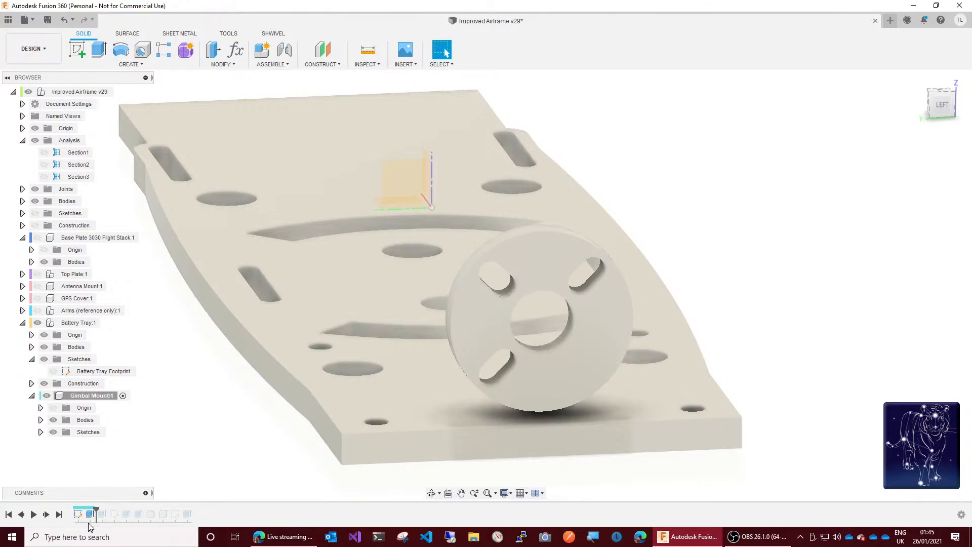
right_click(90, 514)
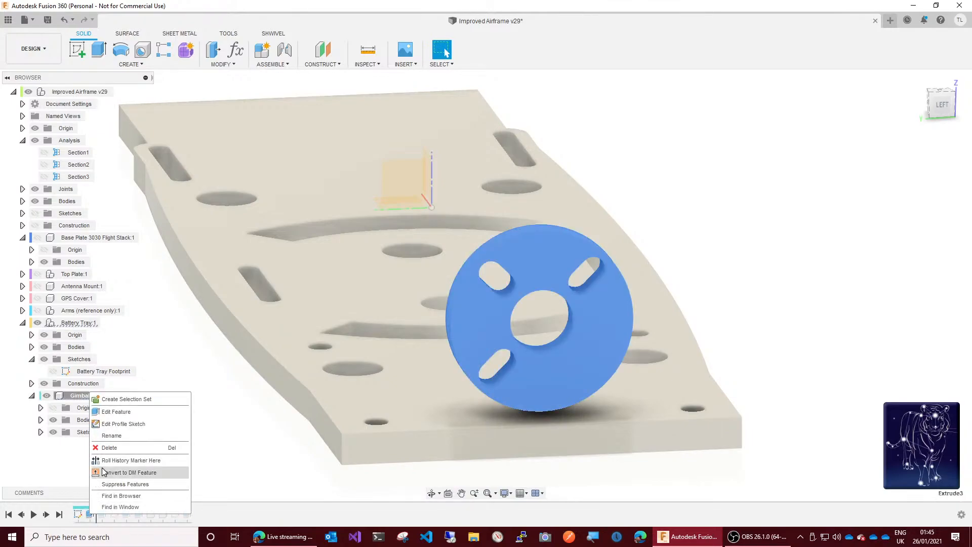
left_click(126, 413)
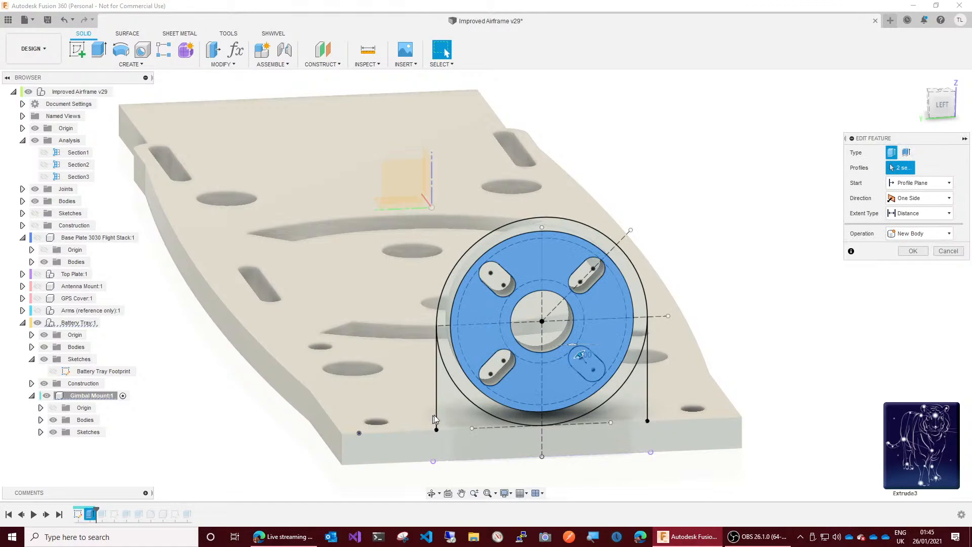
left_click(534, 404)
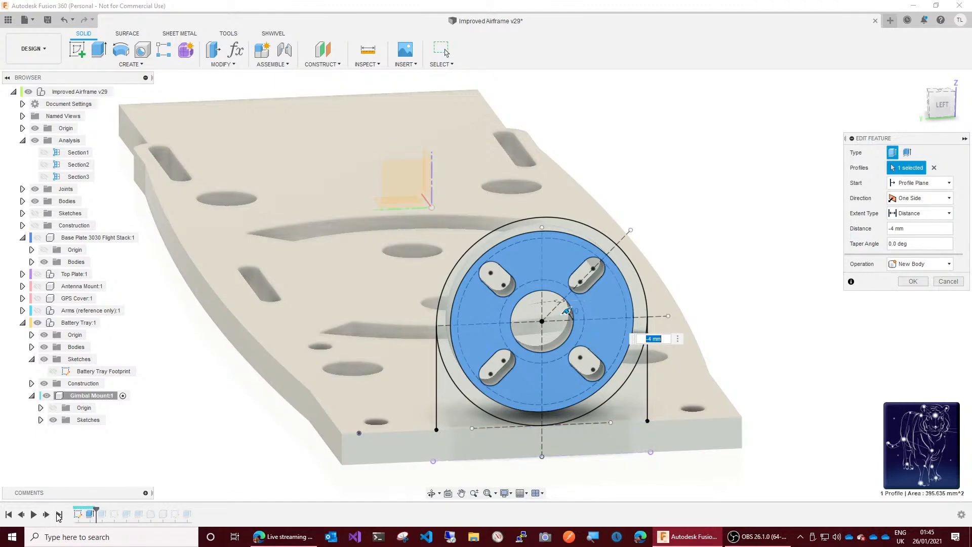
left_click(914, 282)
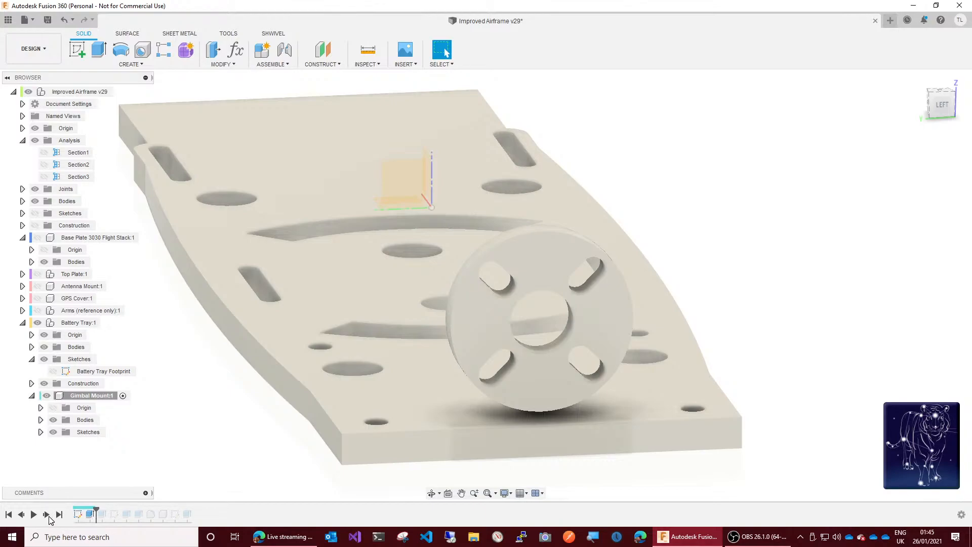
Step: Advance the design history one feature at a time through the mount's outer wall up to the buttress extrusion
left_click(46, 516)
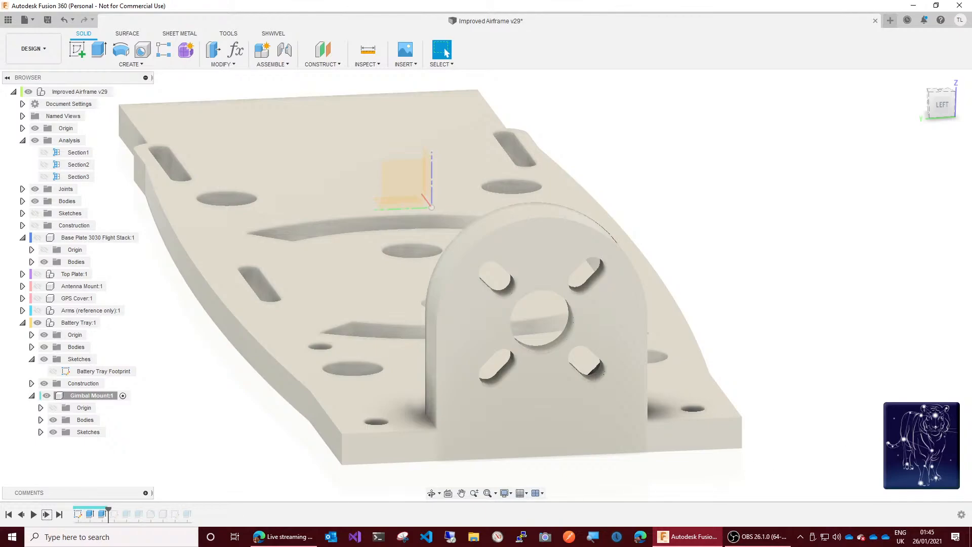
left_click_drag(936, 105, 971, 108)
middle_click_drag(556, 312, 570, 316, "shift")
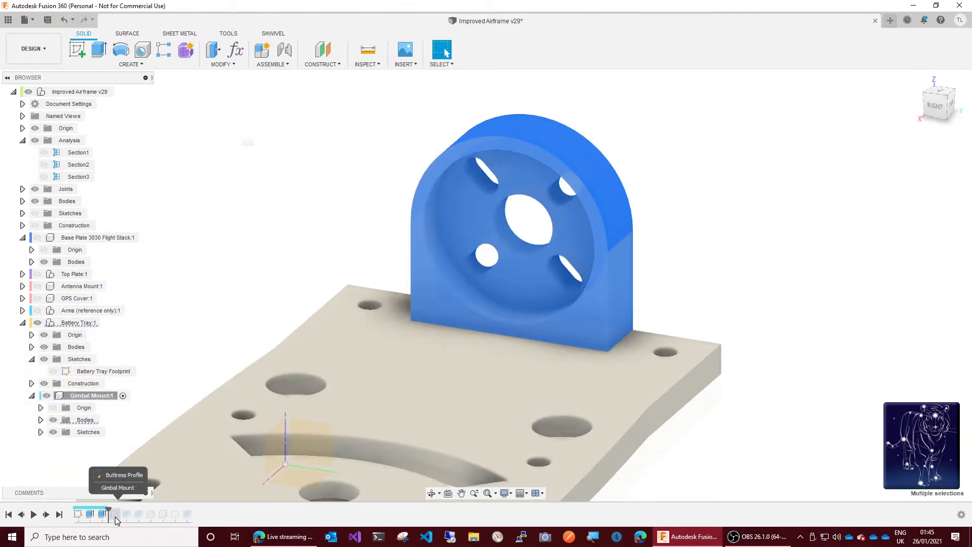
left_click(46, 514)
left_click(46, 515)
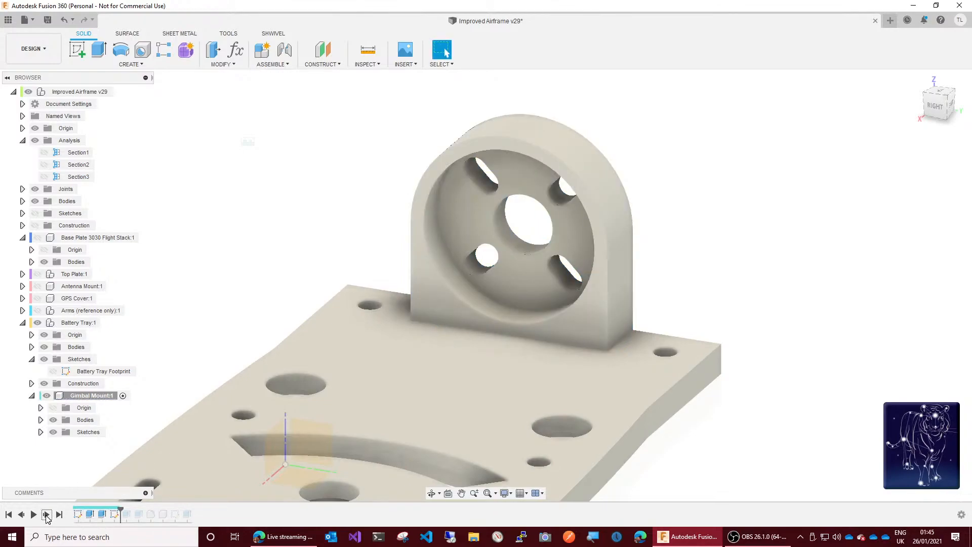
left_click(46, 515)
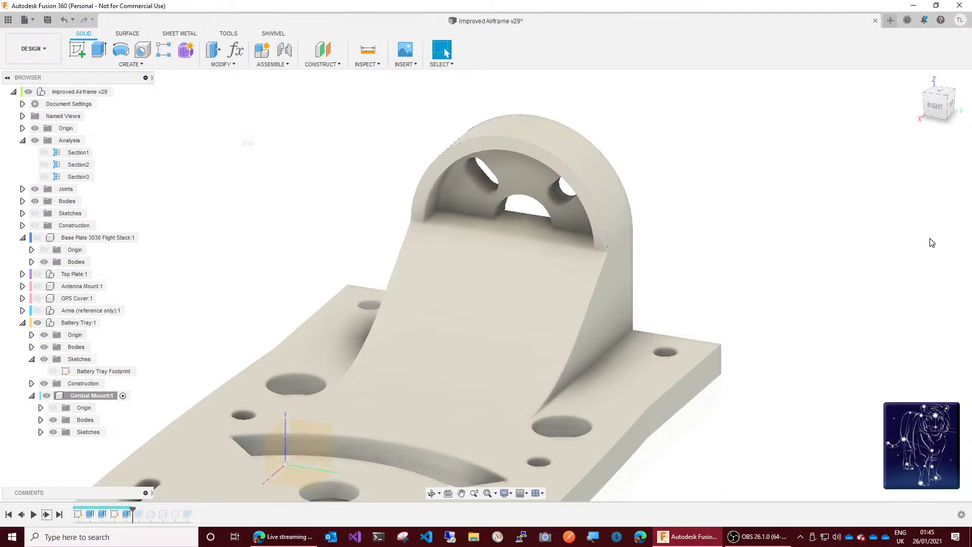
Step: Edit the buttress extrusion to drop the rectangular profile beneath the disc, keeping only the curved buttress profile
mouse_move(939, 117)
left_mouse_down()
mouse_move(880, 130)
mouse_move(921, 118)
left_mouse_up()
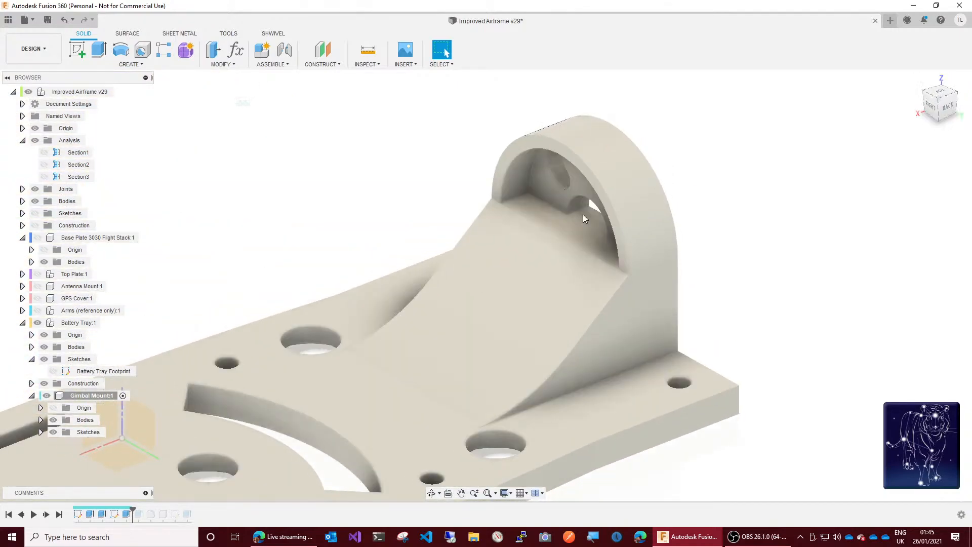
left_click(127, 515)
right_click(127, 515)
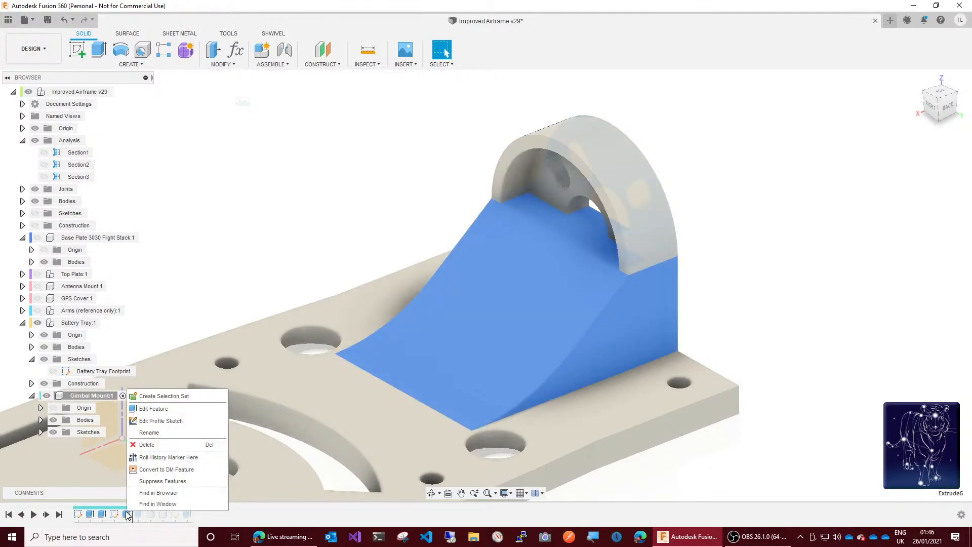
left_click(170, 411)
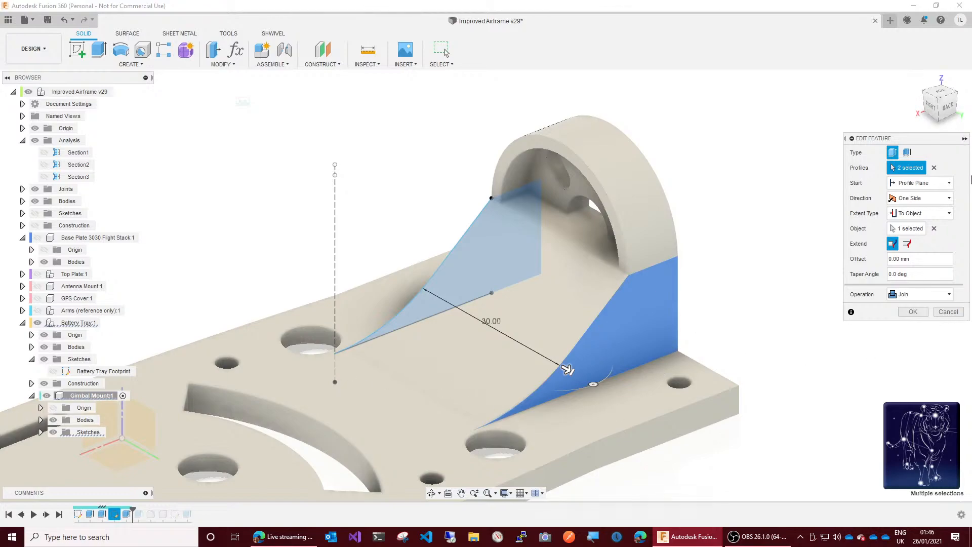
middle_click_drag(567, 370, 493, 330, "shift")
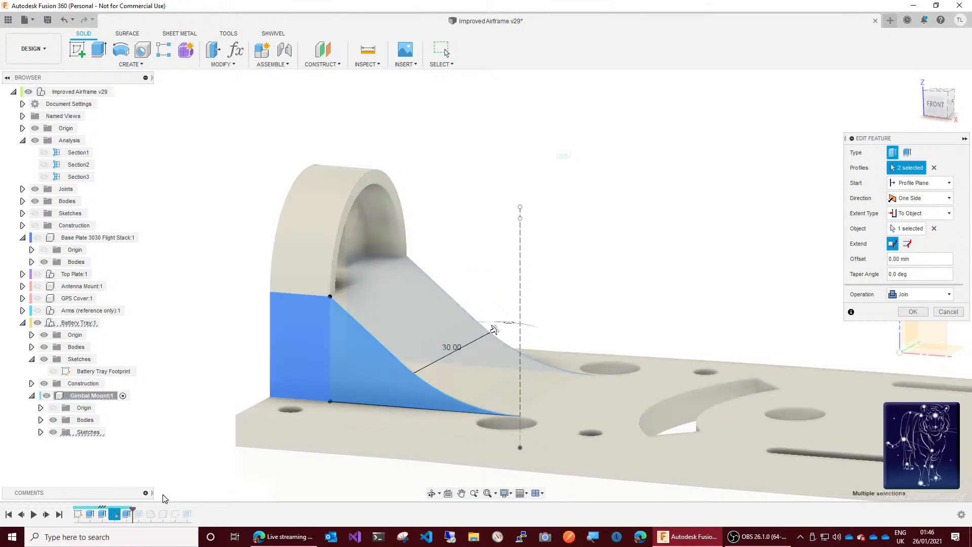
left_click(301, 374)
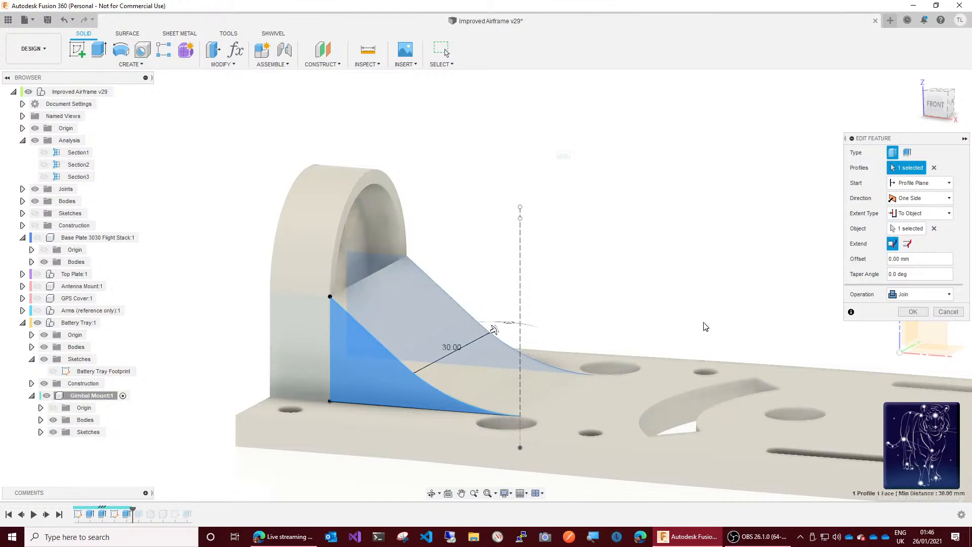
left_click(917, 311)
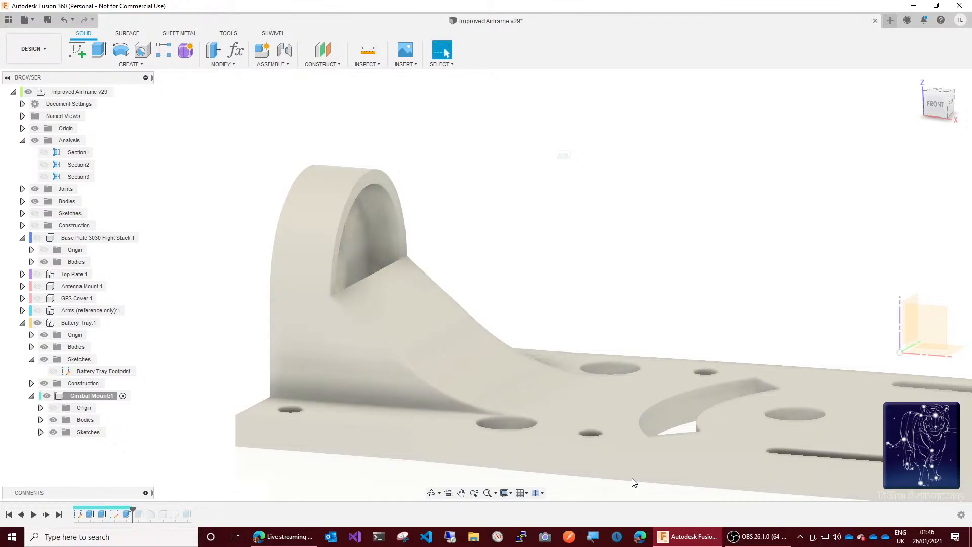
Step: Advance the gimbal mount's history one feature at a time from the buttress through the recess cut to the PCB standoffs
left_click(47, 515)
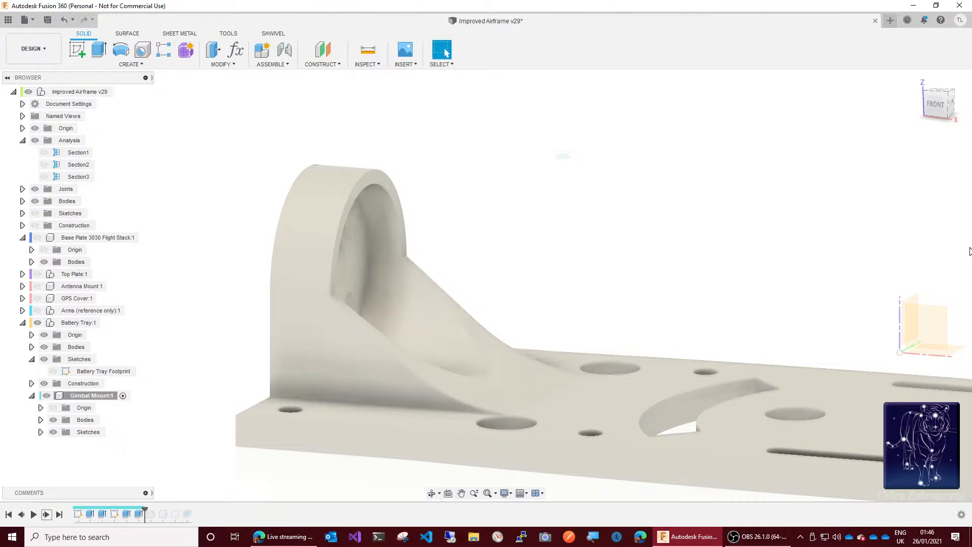
mouse_move(949, 114)
left_mouse_down()
mouse_move(910, 110)
mouse_move(833, 132)
left_mouse_up()
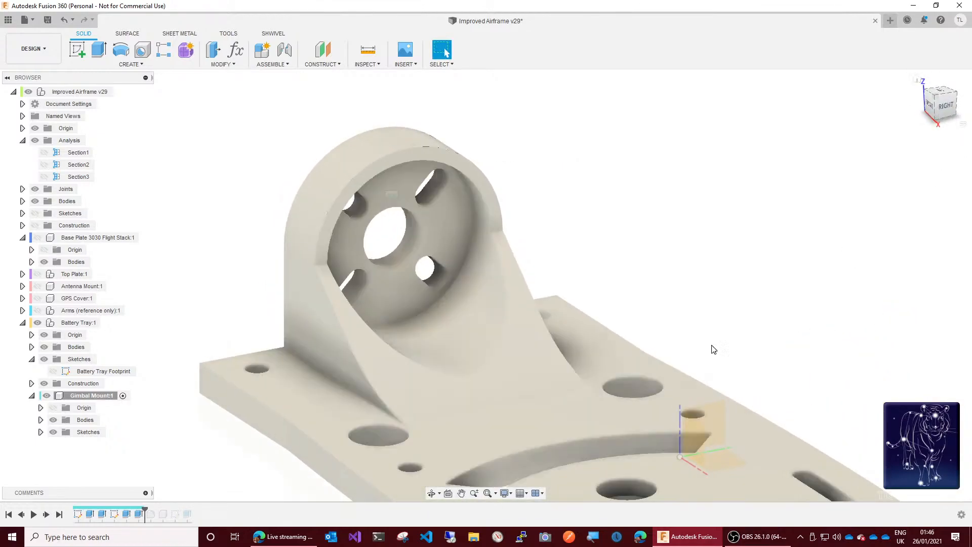
left_click(46, 514)
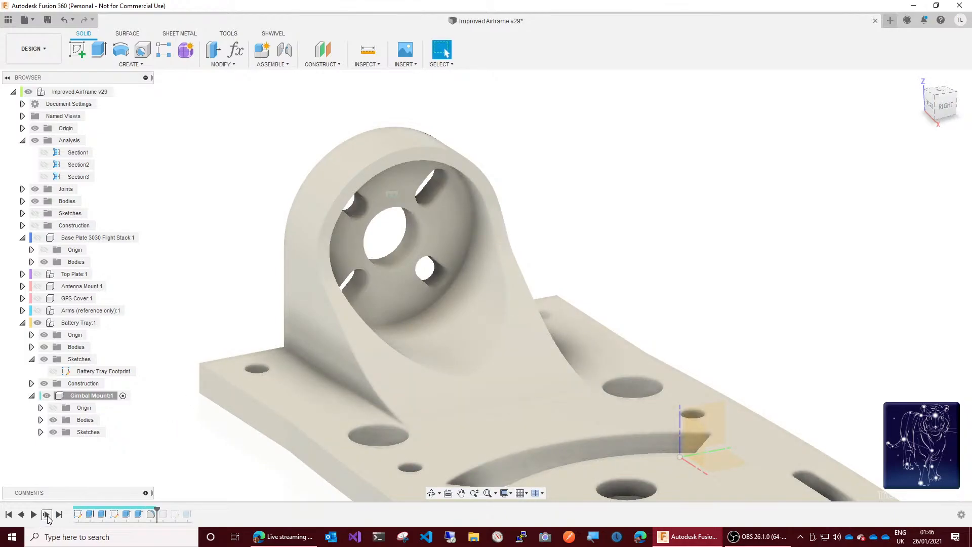
left_click(46, 515)
left_click(46, 514)
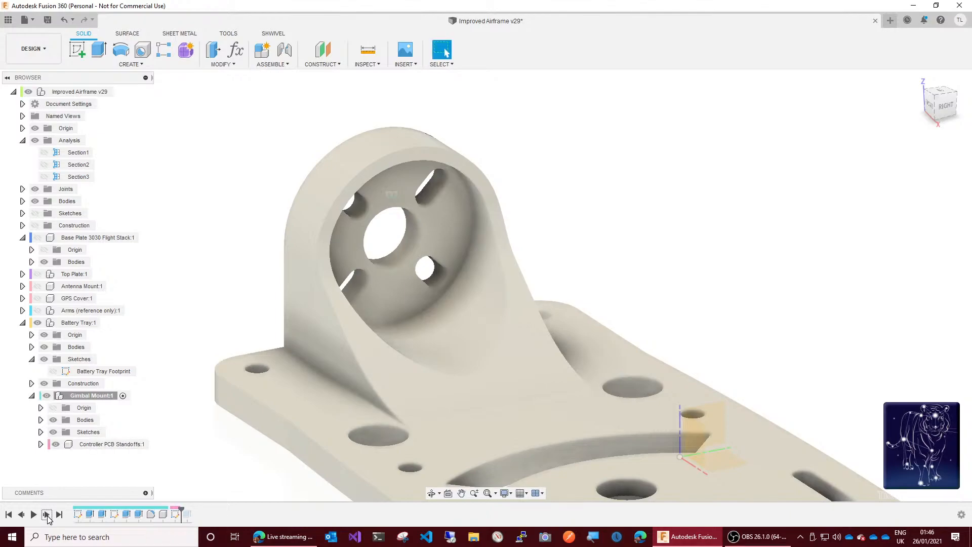
left_click(46, 515)
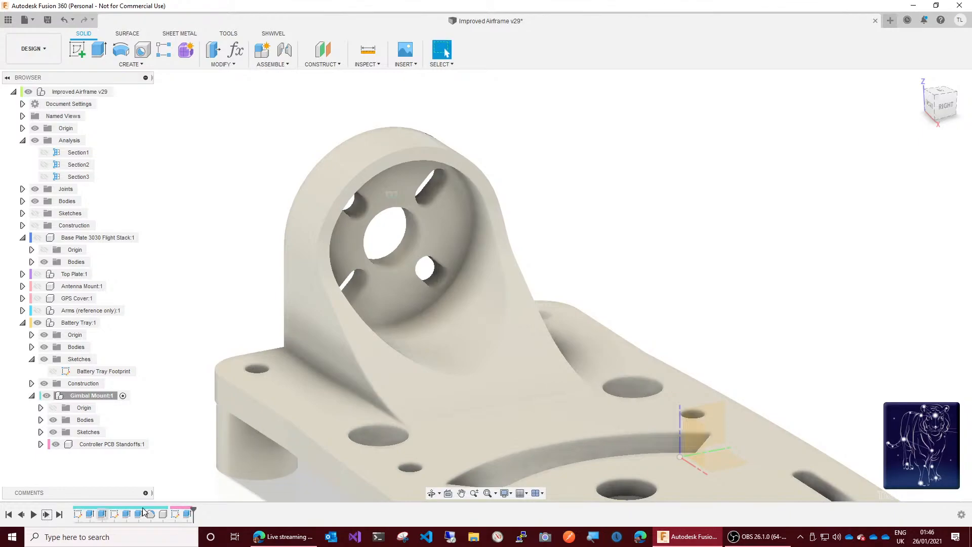
left_click_drag(937, 123, 938, 119)
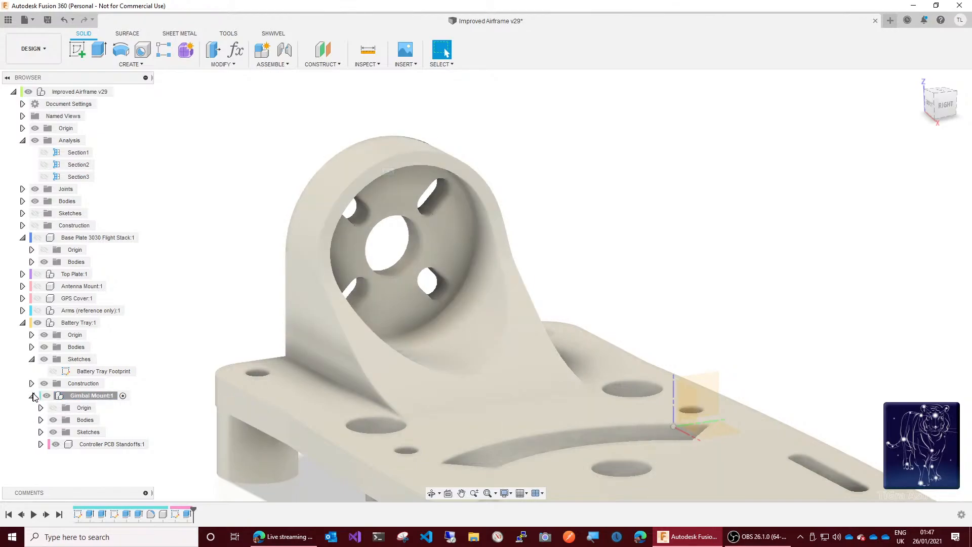
Step: Activate the top-level Improved Airframe assembly and roll its design history forward to the end
left_click(32, 397)
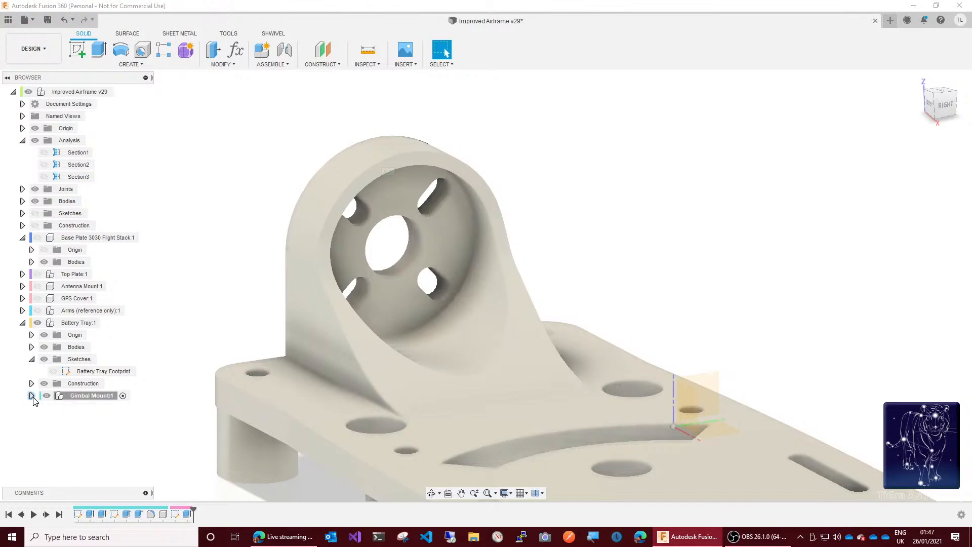
left_click(32, 360)
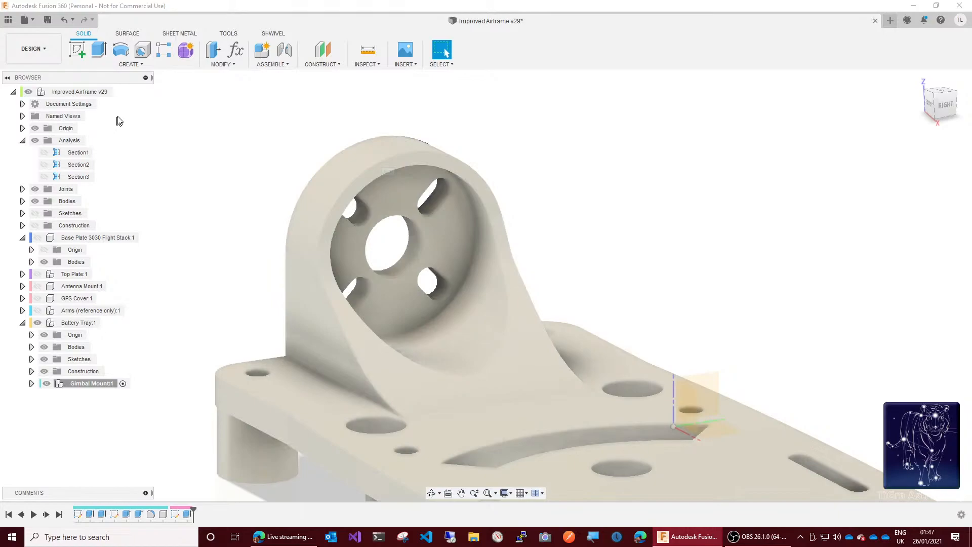
double_click(119, 94)
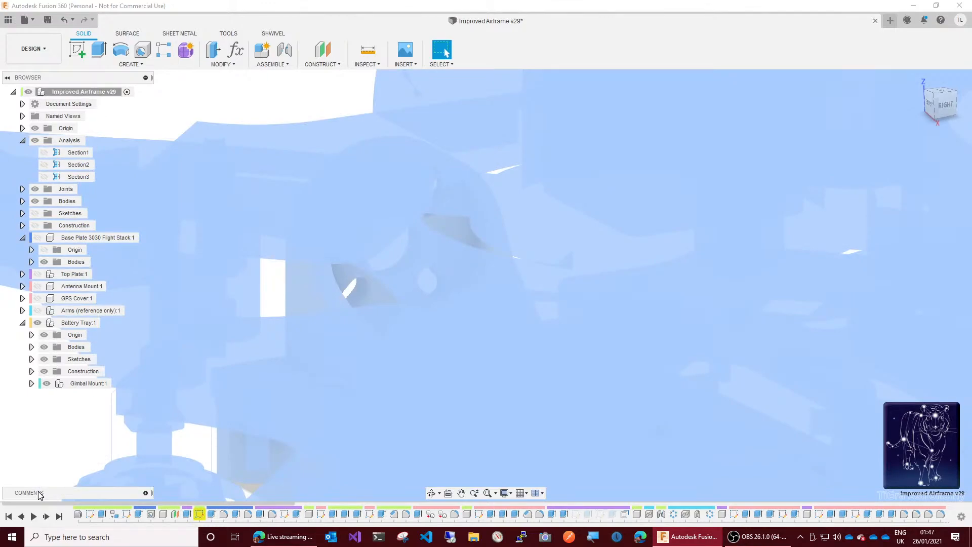
left_click(59, 517)
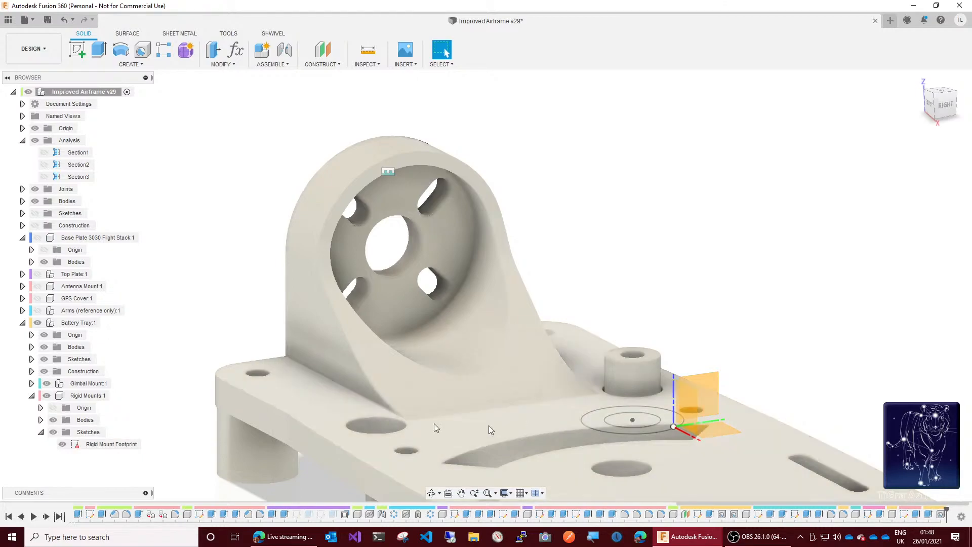
Step: Rename the Rigid Mounts component as "Rigid Mount Recessed M3 Bolt"
left_click(82, 398)
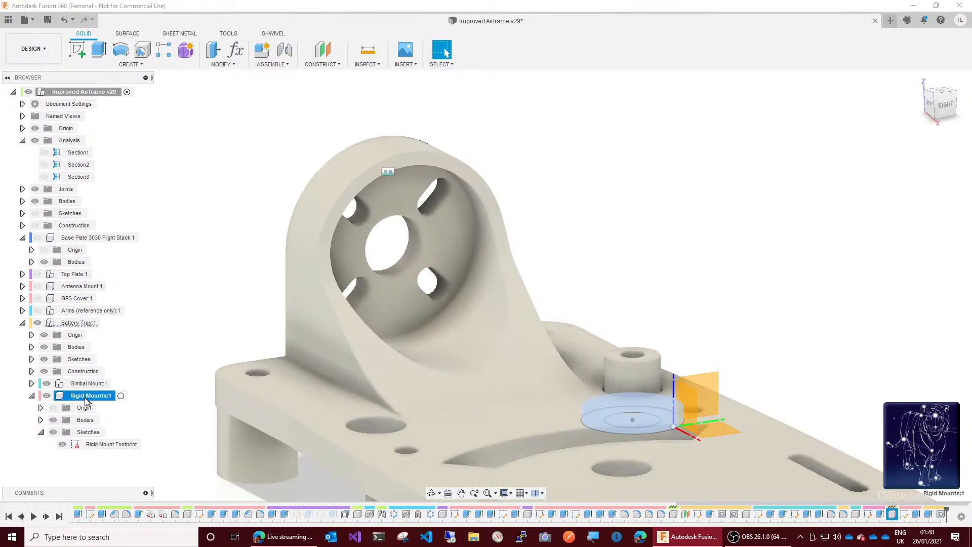
left_click(87, 397)
left_click(112, 398)
key("BackSpace")
type("Recess")
type("ed M3 Bolt")
key("Return")
Step: Create an internal standard component named "Rigid Mount Flush" under Battery Tray and make it active
right_click(80, 323)
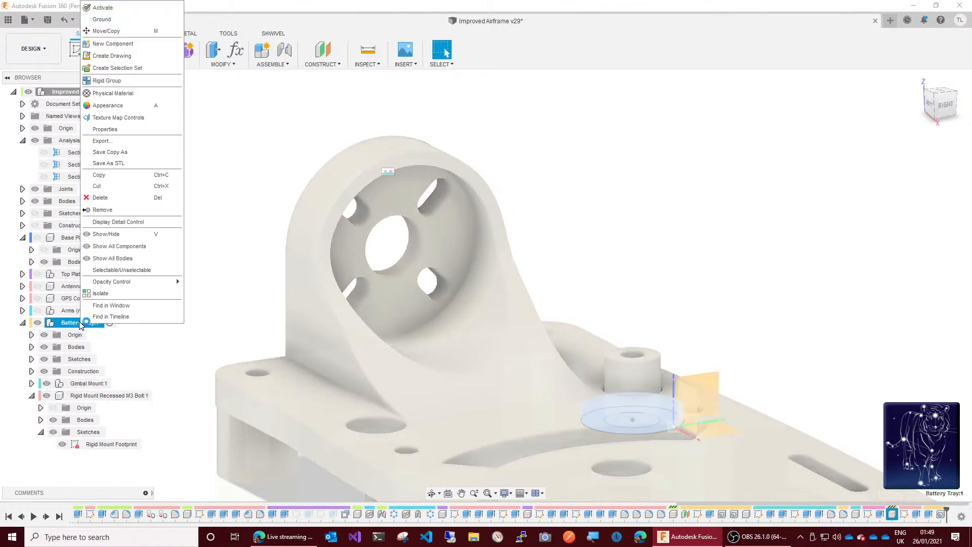
left_click(123, 46)
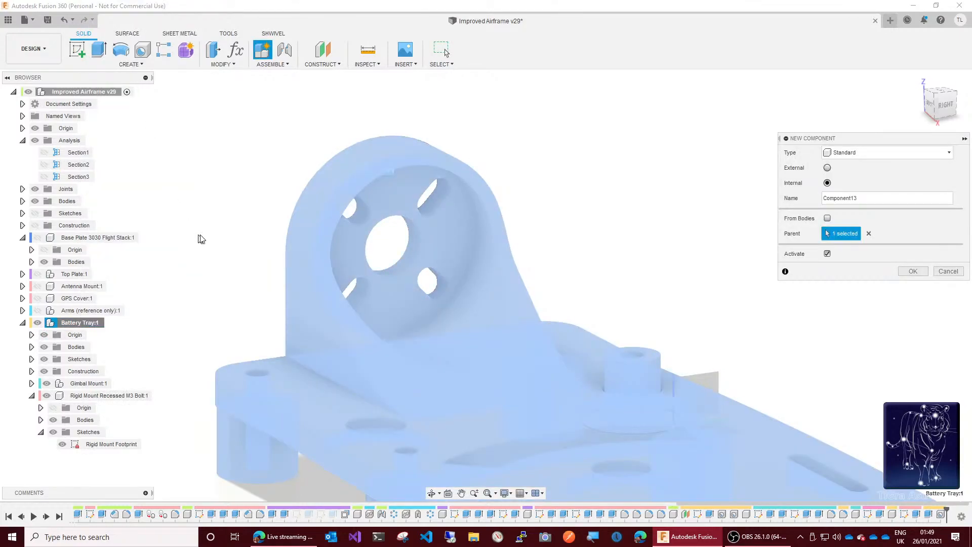
left_click(882, 154)
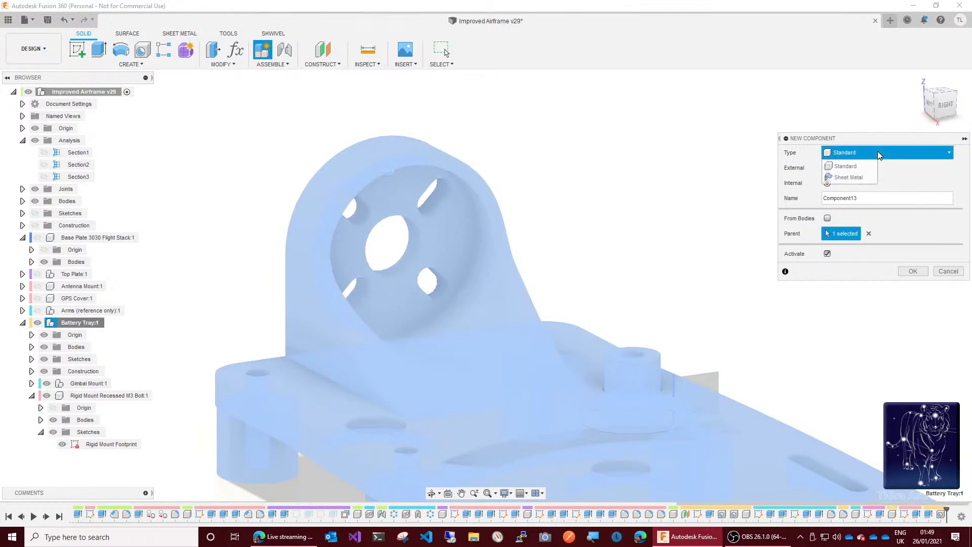
double_click(857, 198)
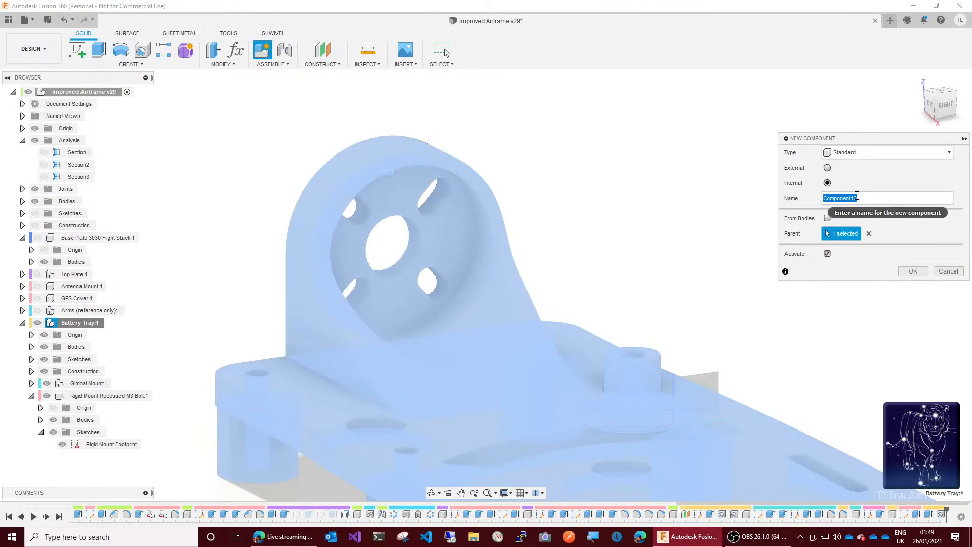
type("Rigid Mount Flush")
key("Return")
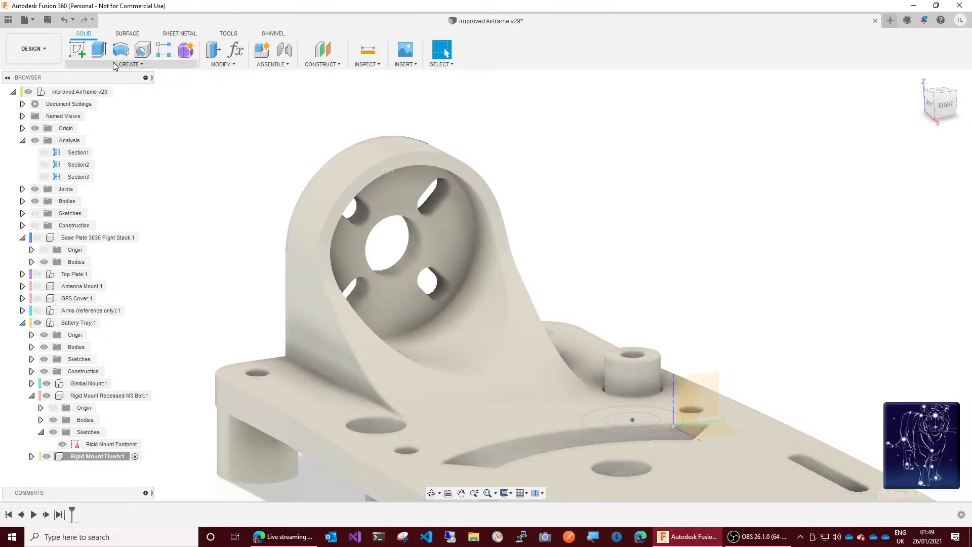
Step: Try to move the Rigid Mount Footprint sketch from the recessed mount into the Battery Tray component, and review the warning details
left_click(98, 49)
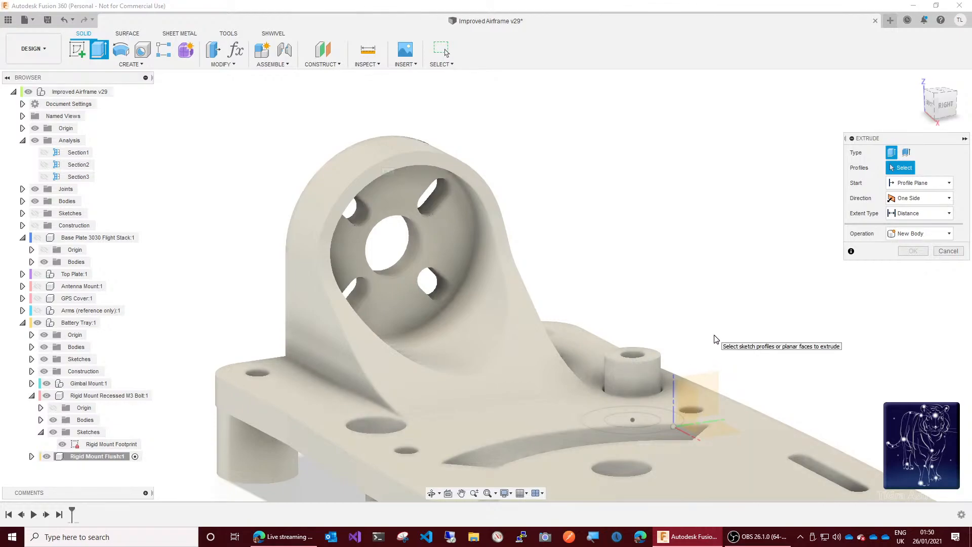
key("Escape")
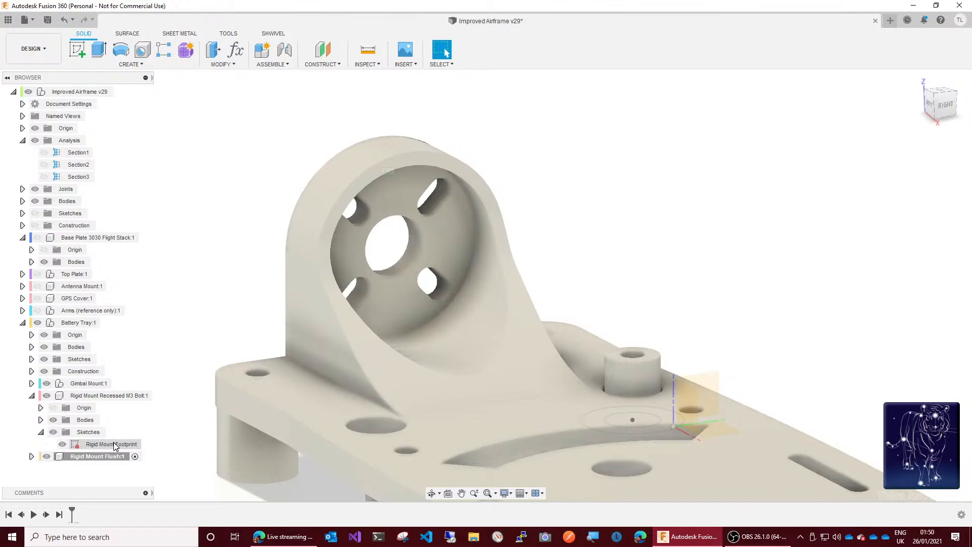
mouse_move(115, 446)
left_mouse_down()
mouse_move(117, 375)
mouse_move(77, 327)
left_mouse_up()
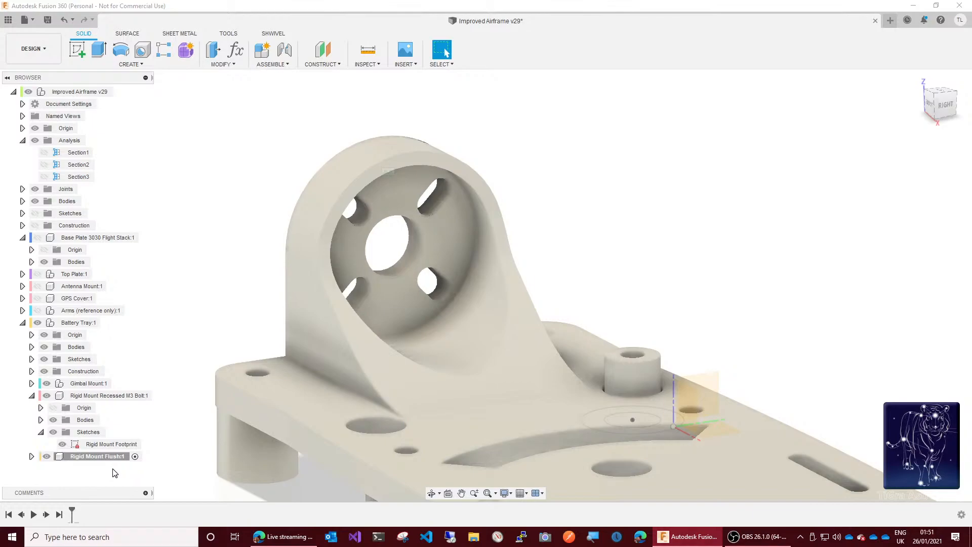
left_click(91, 446)
left_click_drag(90, 445, 65, 362)
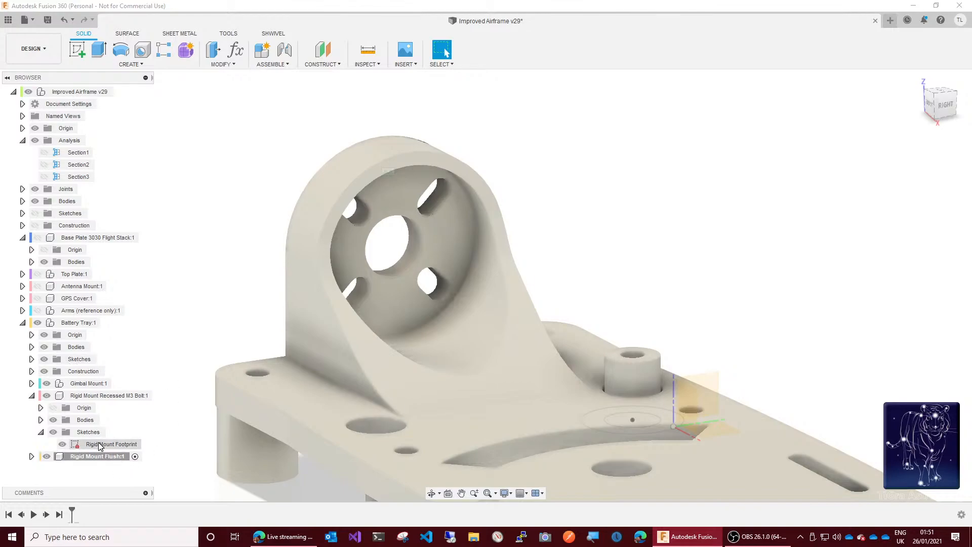
left_click_drag(101, 445, 77, 324)
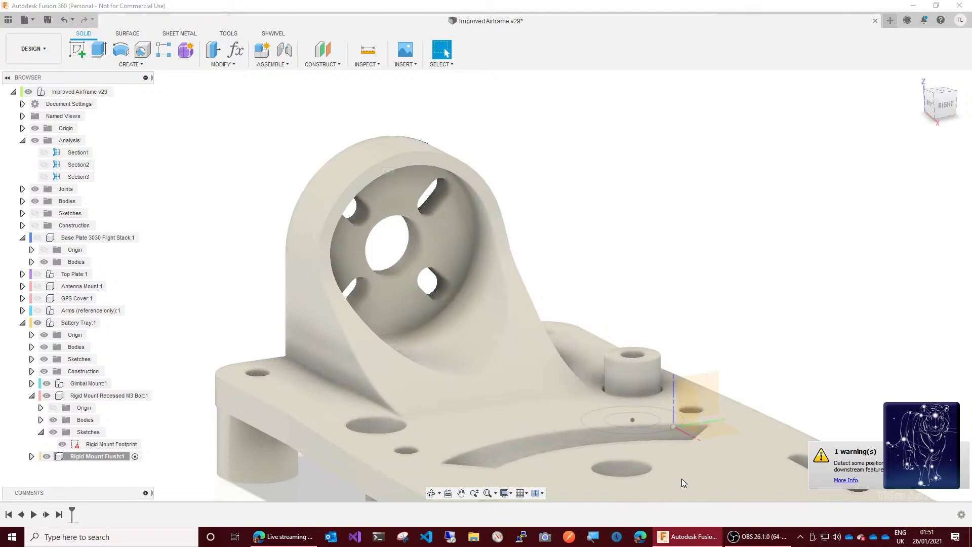
left_click(852, 481)
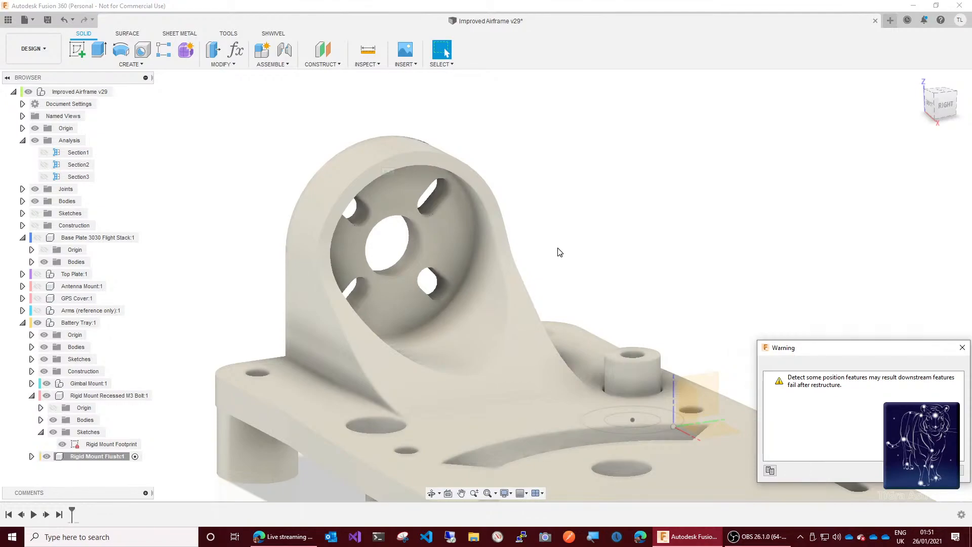
left_click(813, 389)
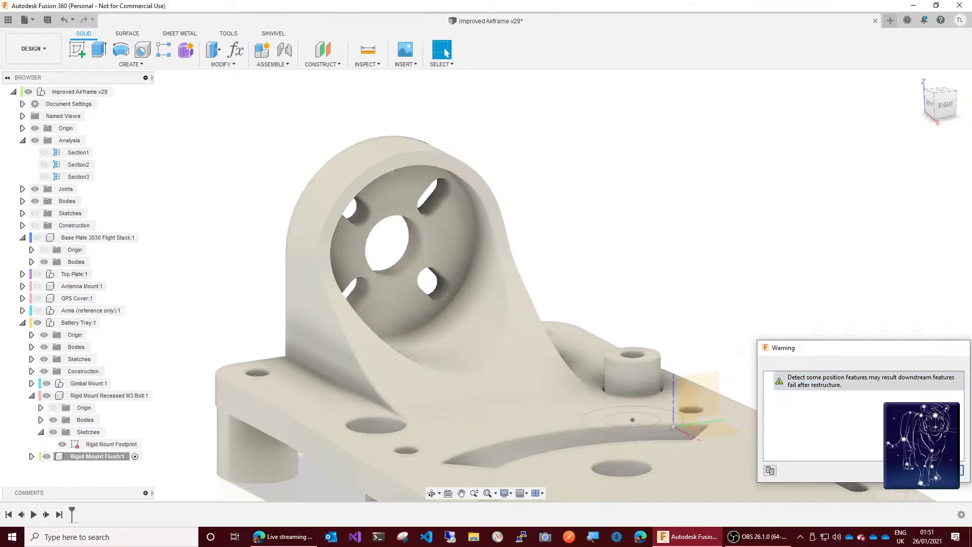
left_click(952, 470)
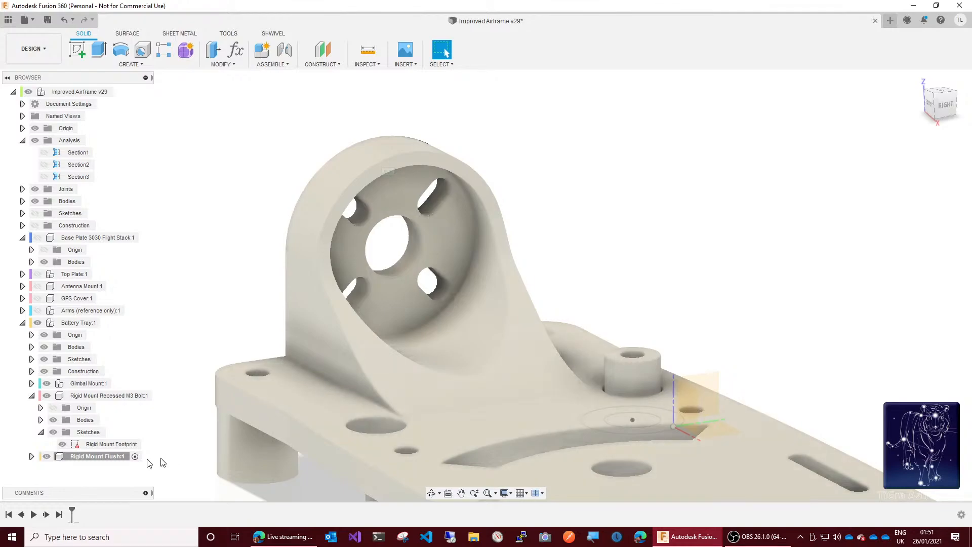
Step: Start a sketch on the recessed mount's top face and draw a circle about 7.9 mm in diameter, centred on its bolt hole
left_click(77, 48)
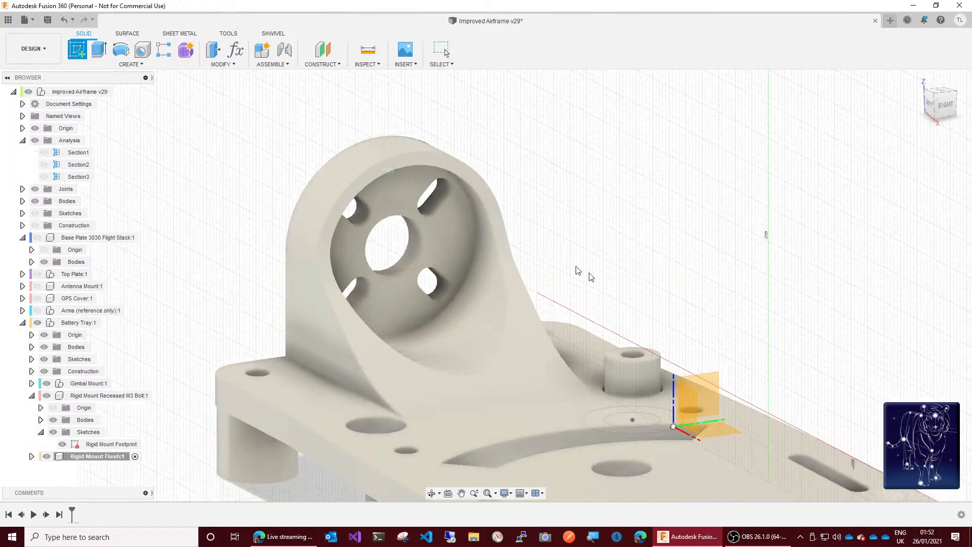
left_click(618, 358)
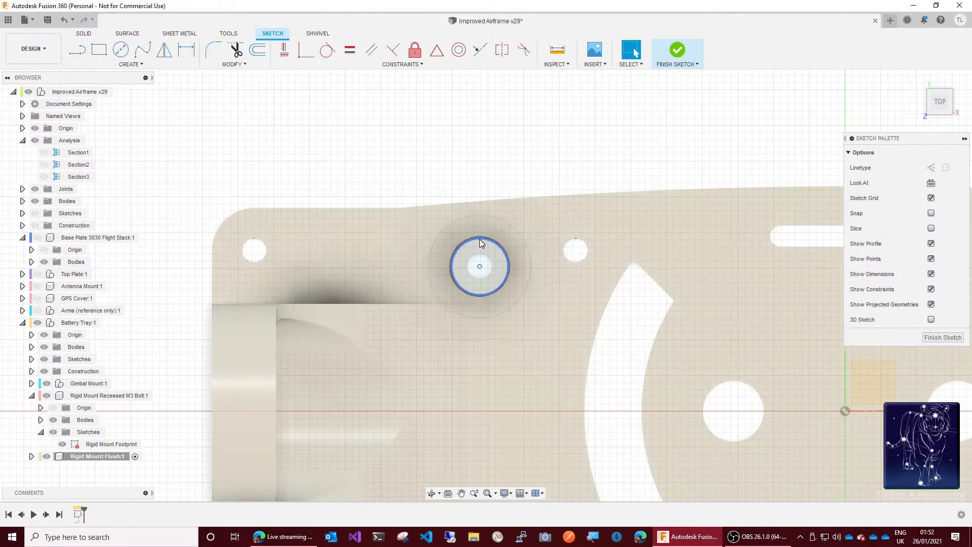
left_click(120, 50)
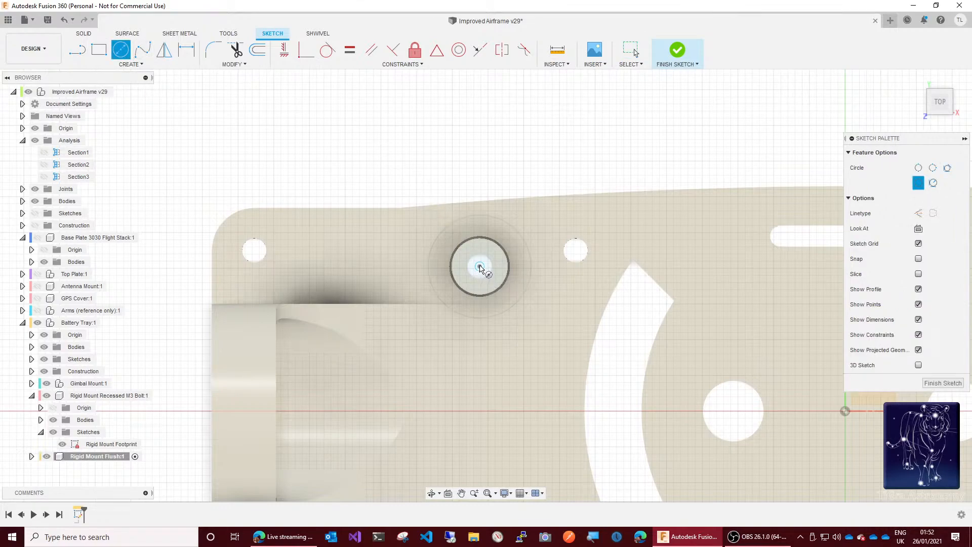
left_click(479, 266)
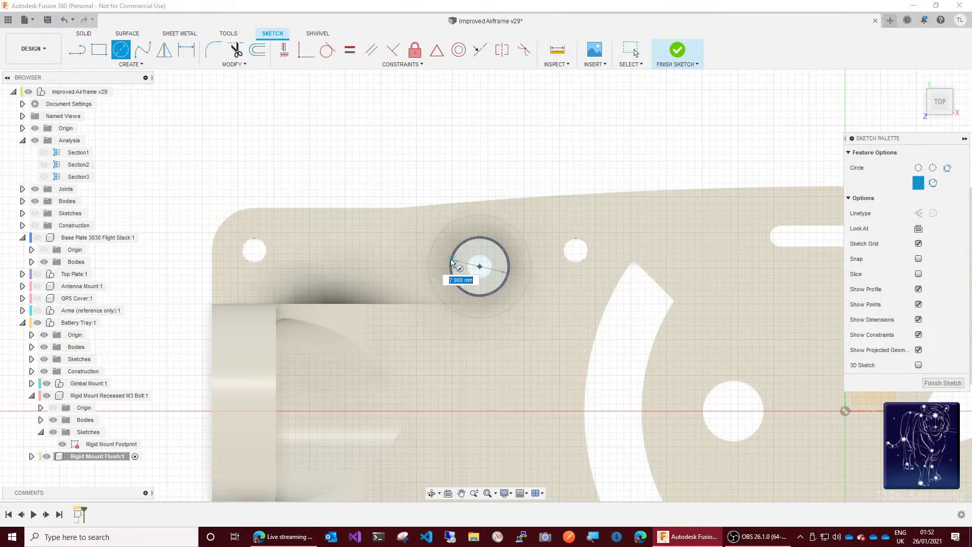
scroll(450, 262, "up", 6)
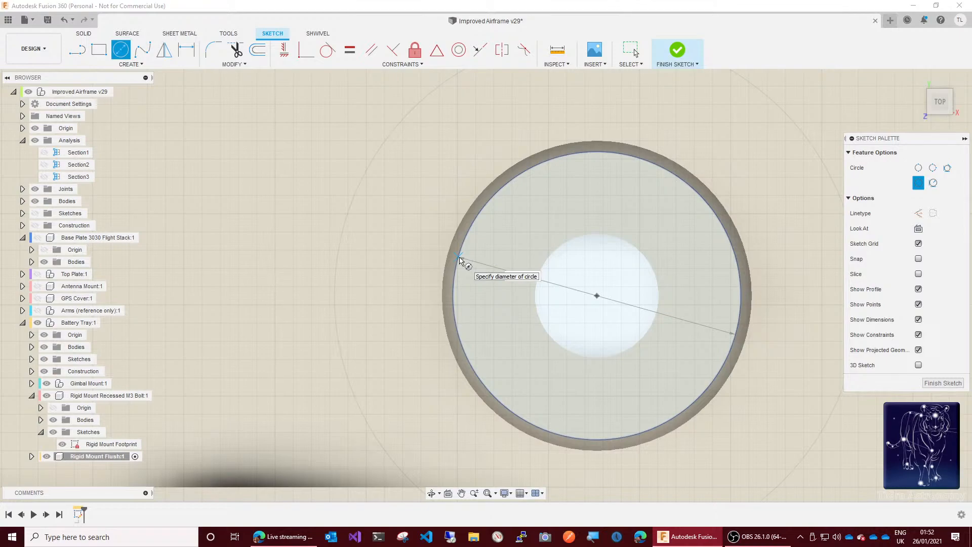
left_click(460, 260)
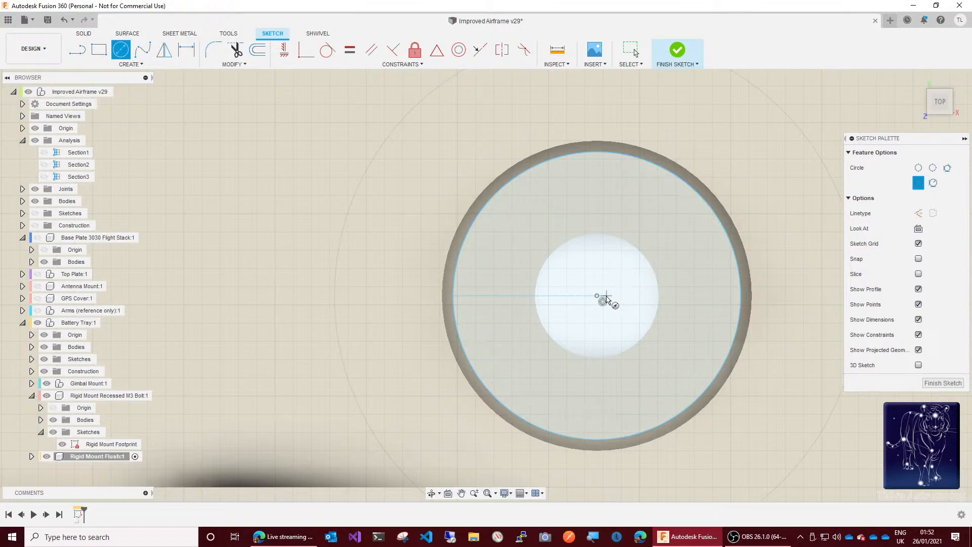
Step: Try drawing a circle about 3.4 mm in diameter over the bolt hole, centred inside the 7.9 mm circle
left_click(597, 296)
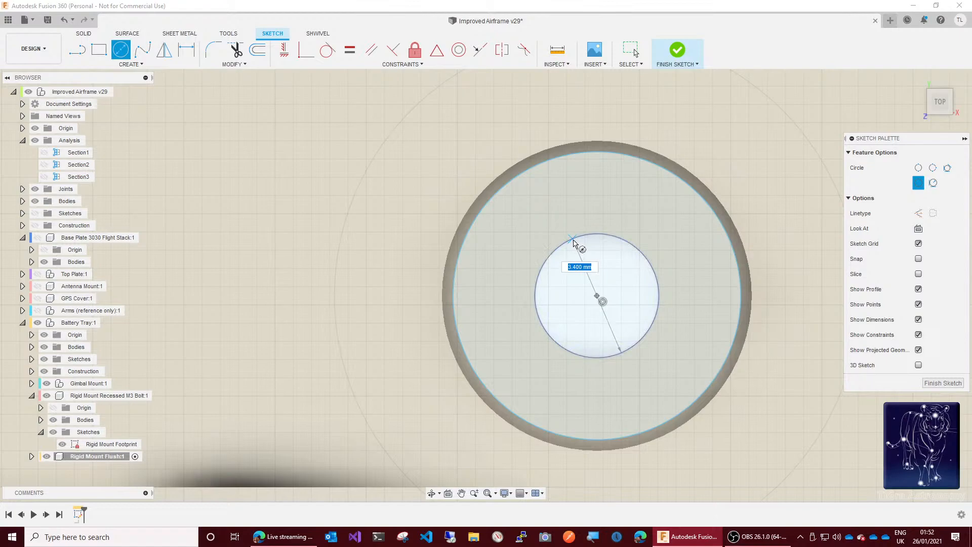
key("Escape")
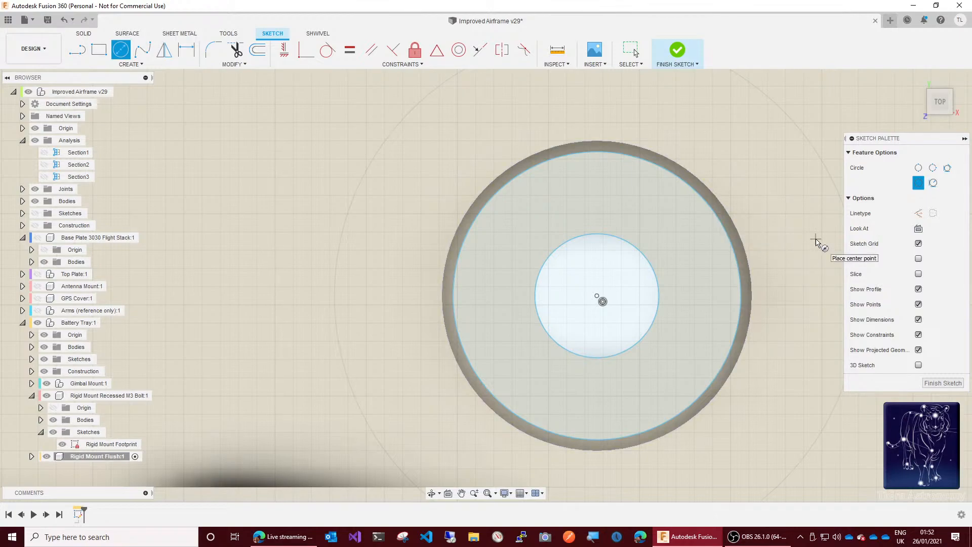
key("Escape")
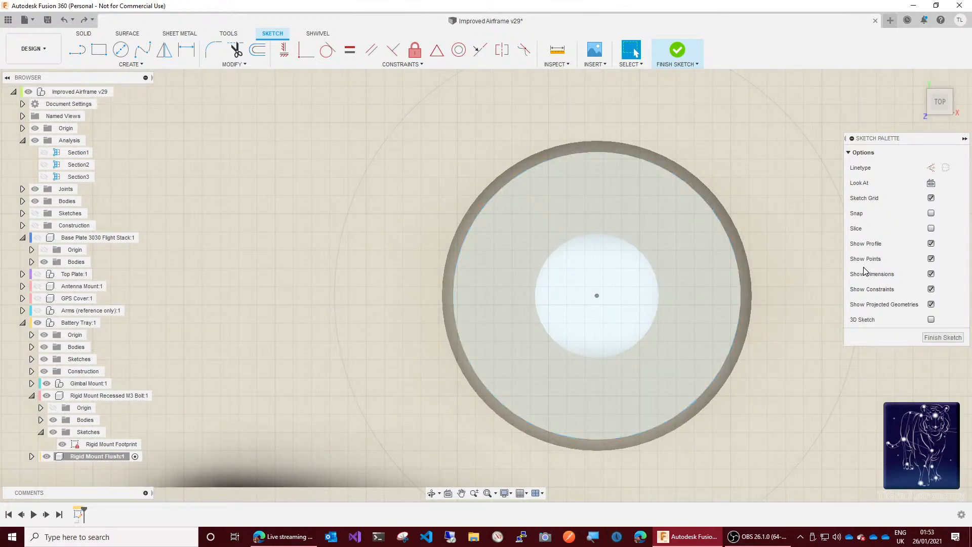
left_click(554, 260)
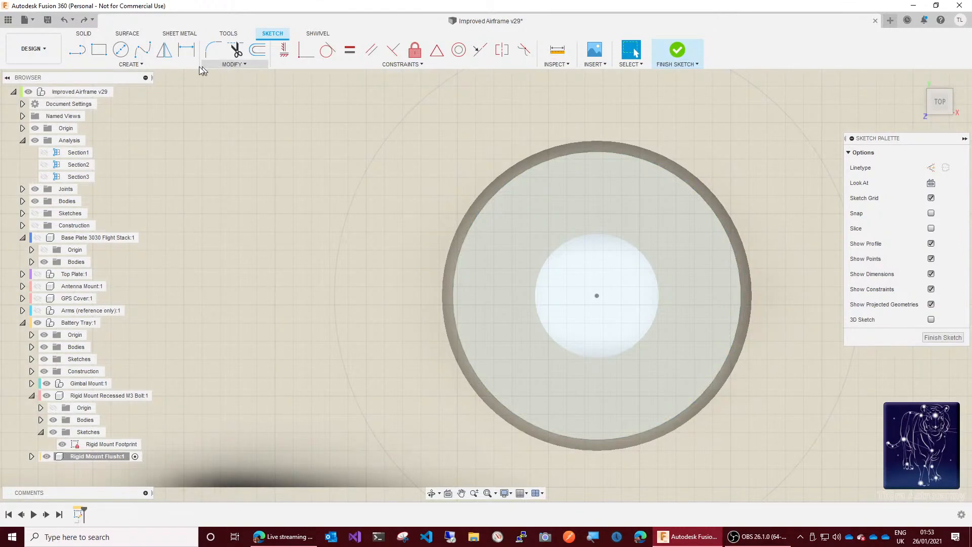
Step: Try redrawing the circle about 7.9 mm in diameter around the bolt hole's centre, and undo back to before the sketch
left_click(120, 51)
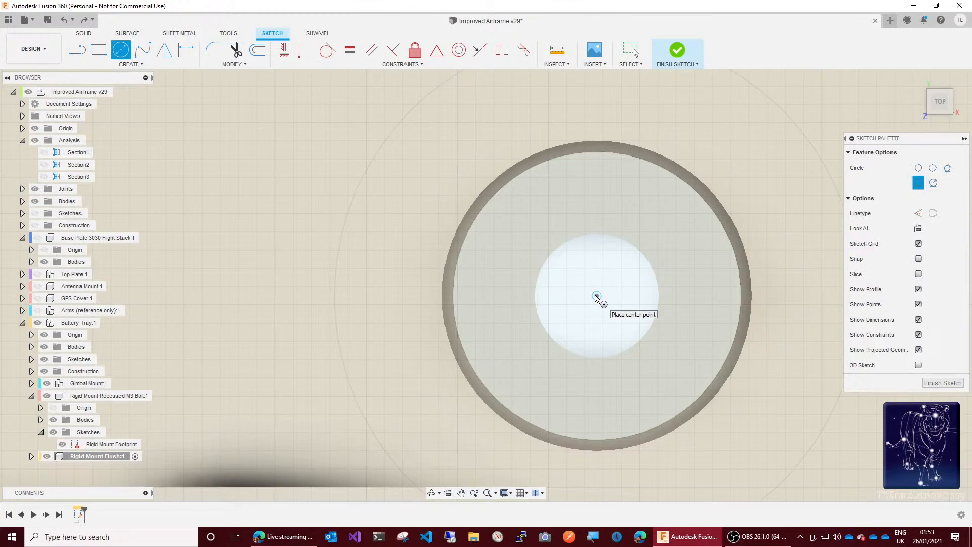
left_click(597, 296)
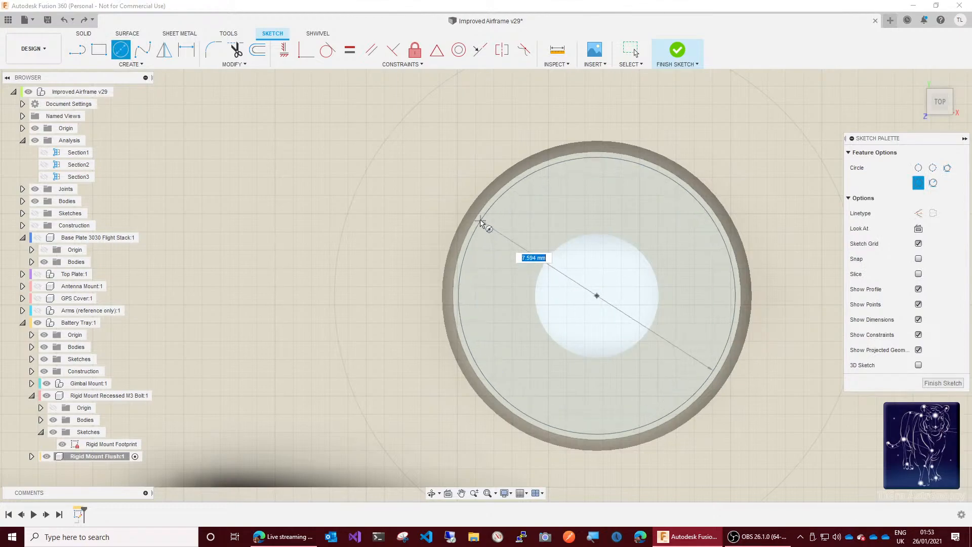
left_click(482, 223)
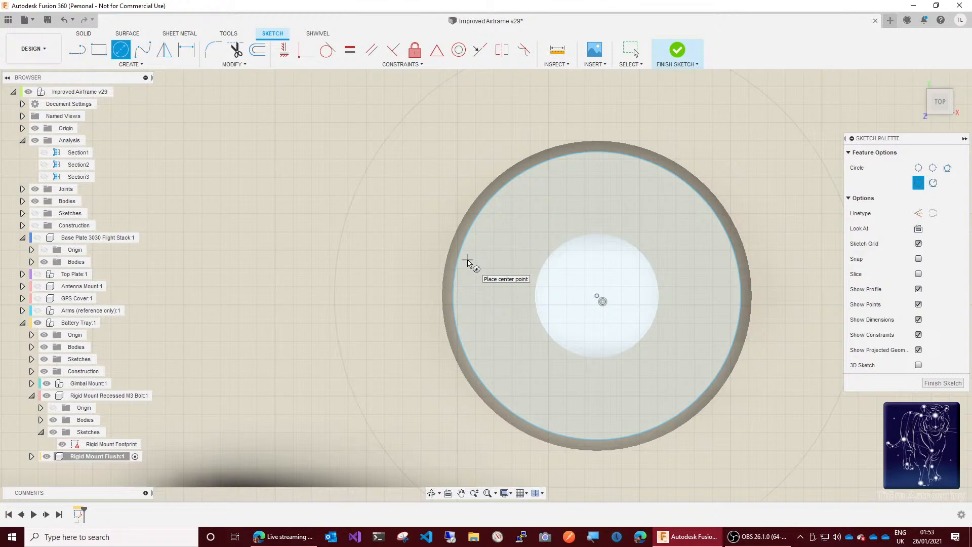
key("Escape")
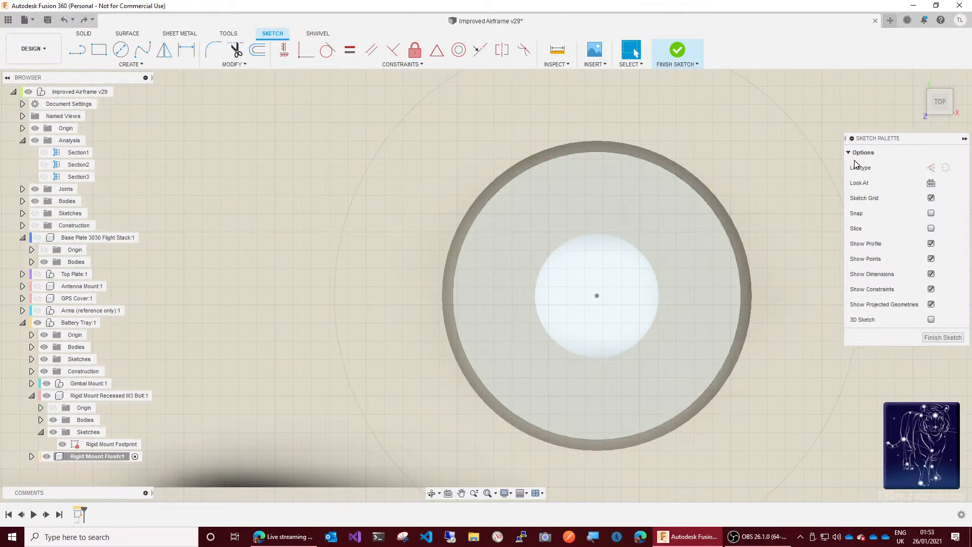
key("ctrl+z")
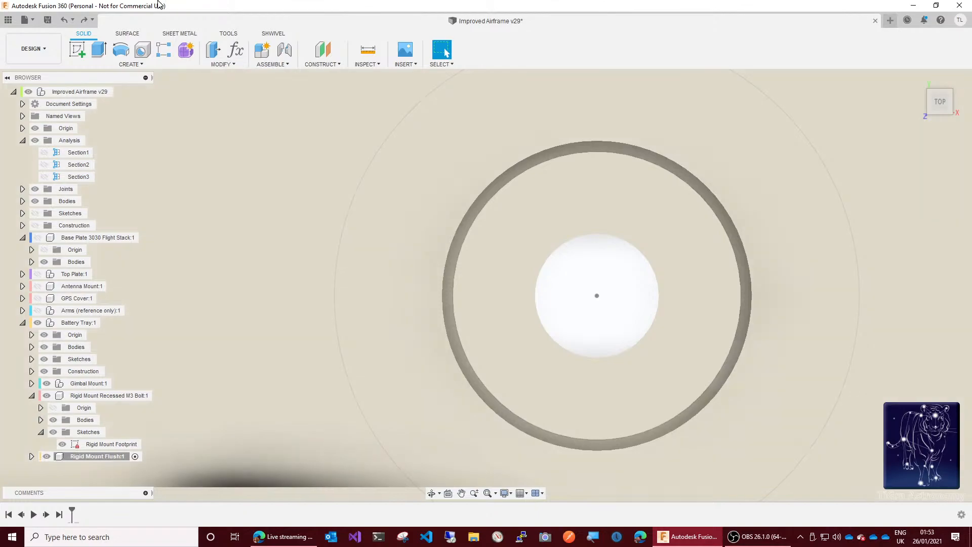
Step: Start a sketch on the recessed mount's top face and project the 7.9 mm circle, the bolt hole's edge and its centre point
left_click(78, 55)
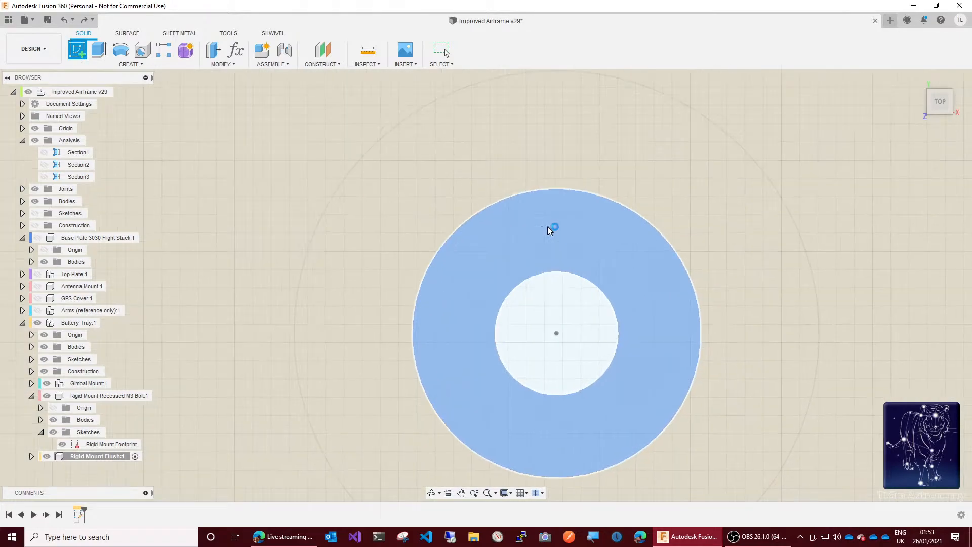
left_click(553, 228)
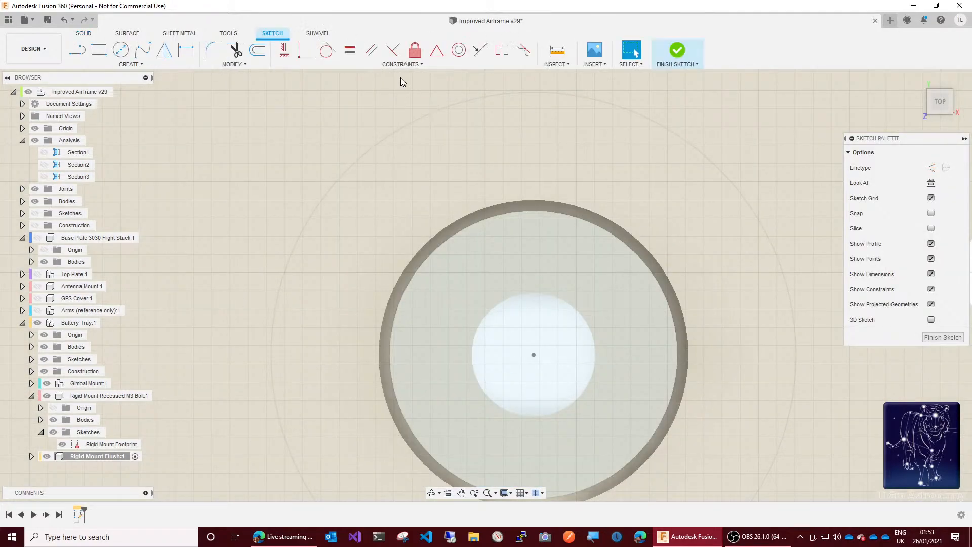
key("p")
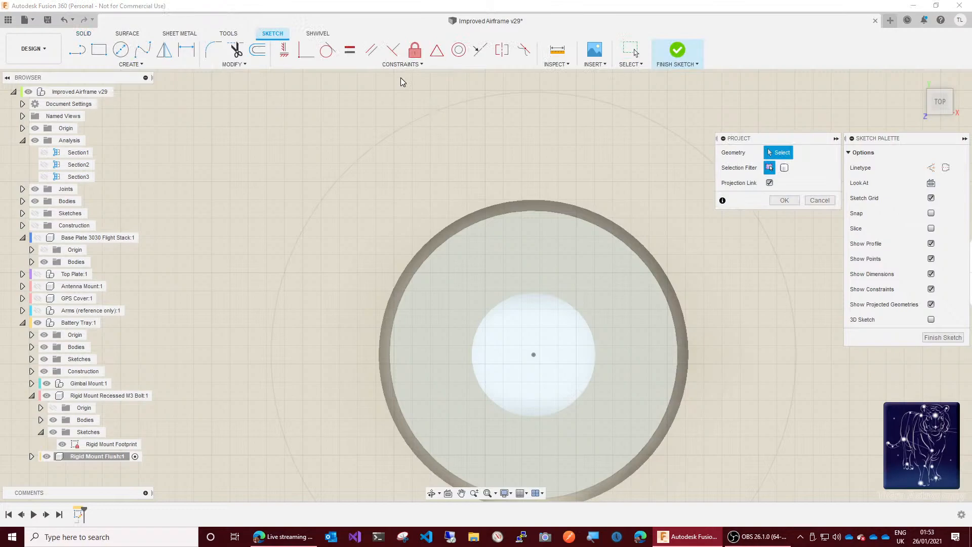
left_click(469, 228)
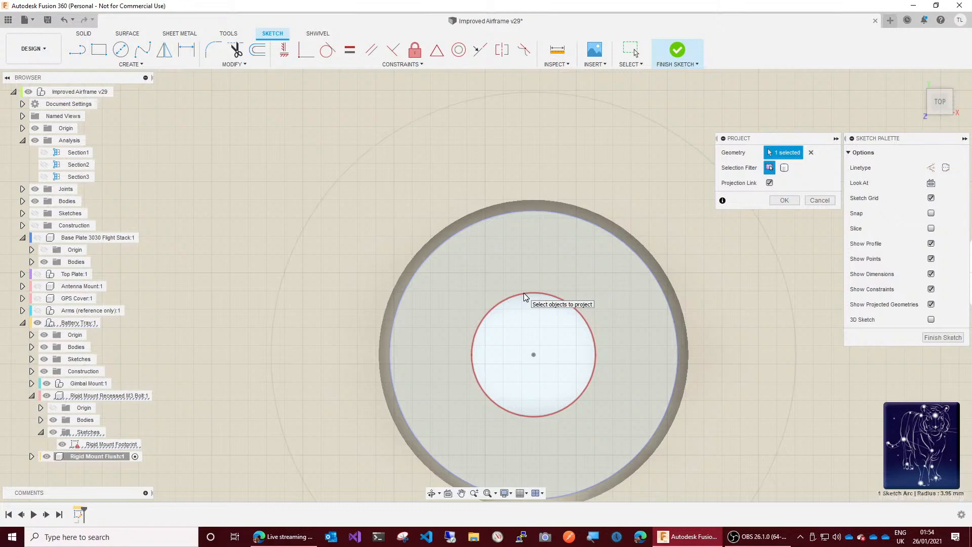
left_click(524, 294)
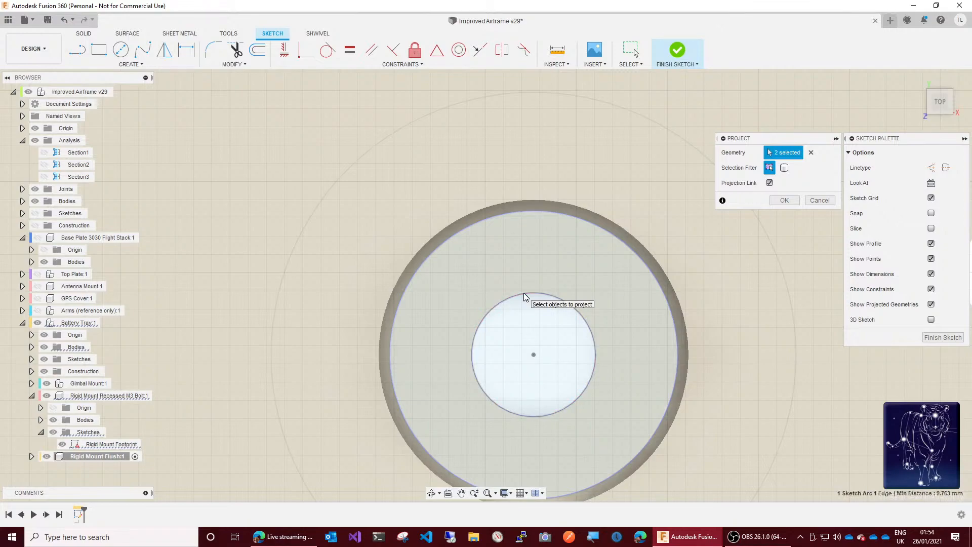
left_click(536, 357)
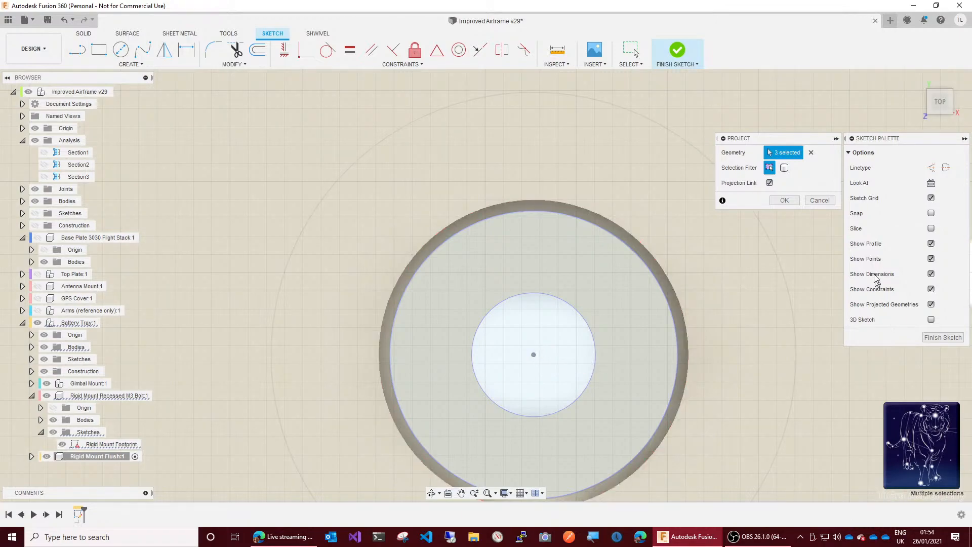
left_click(785, 200)
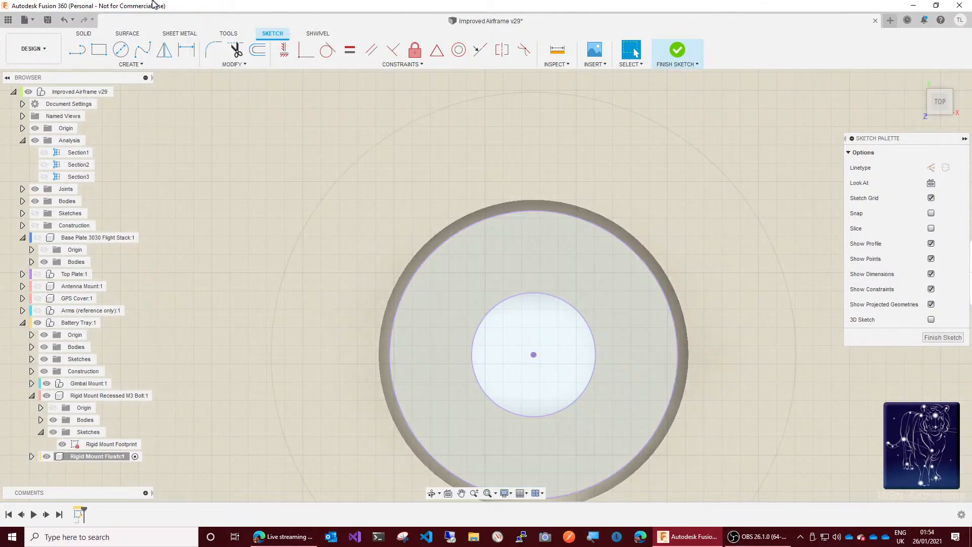
Step: Try a circle about 3.4 mm in diameter on the projected centre point, matching the bolt hole, and undo it
left_click(120, 49)
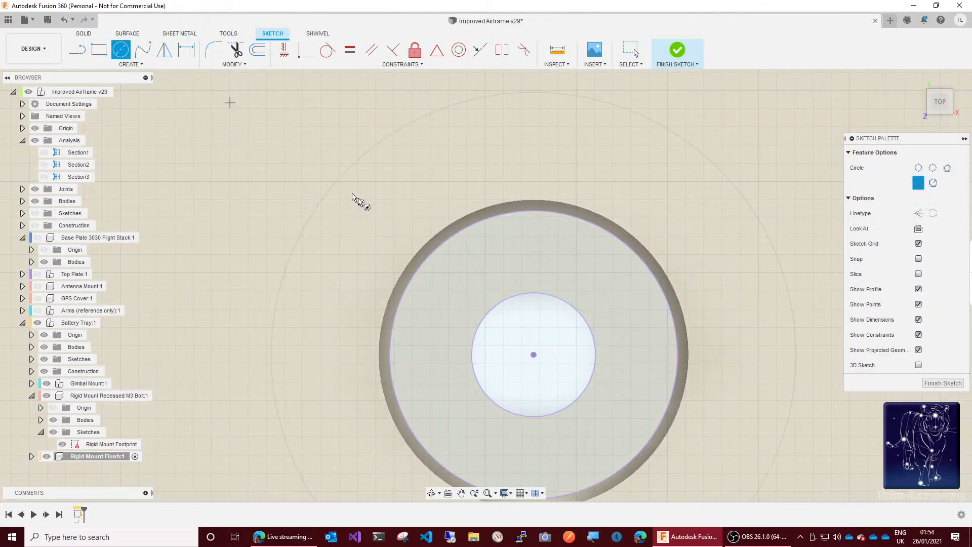
left_click(534, 355)
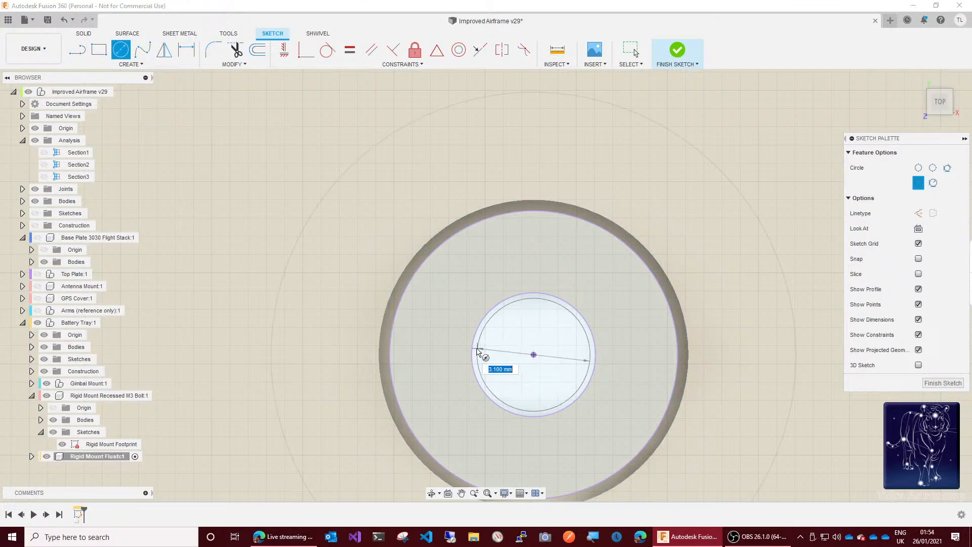
left_click(473, 350)
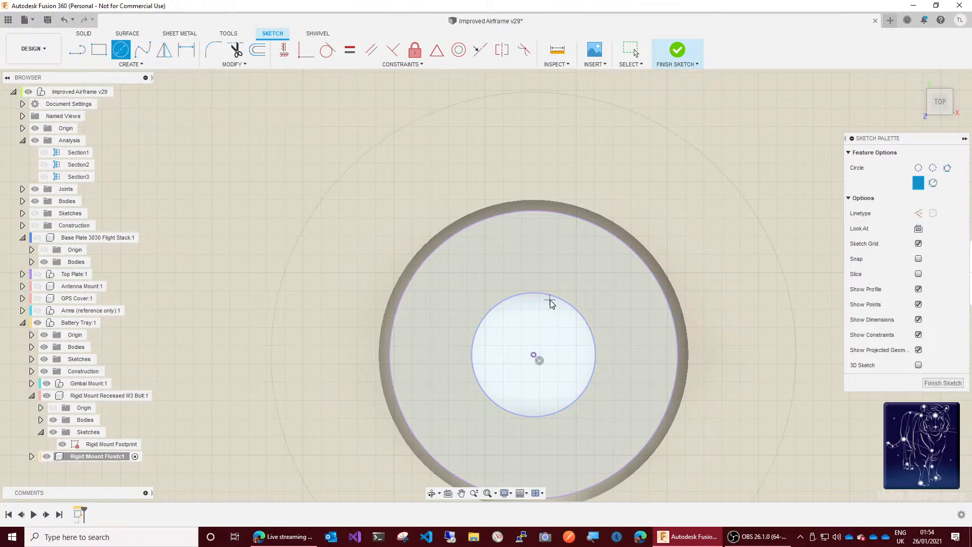
key("Escape")
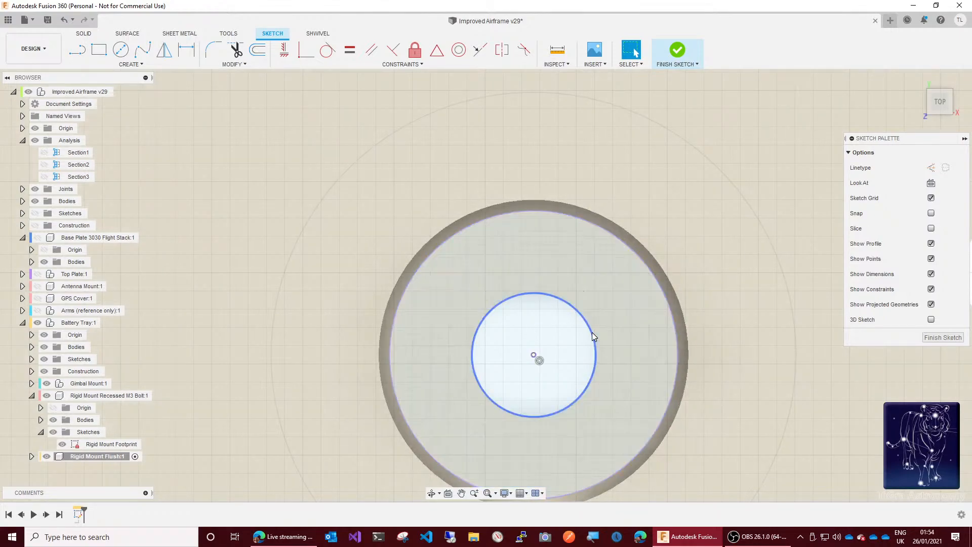
left_click(73, 20)
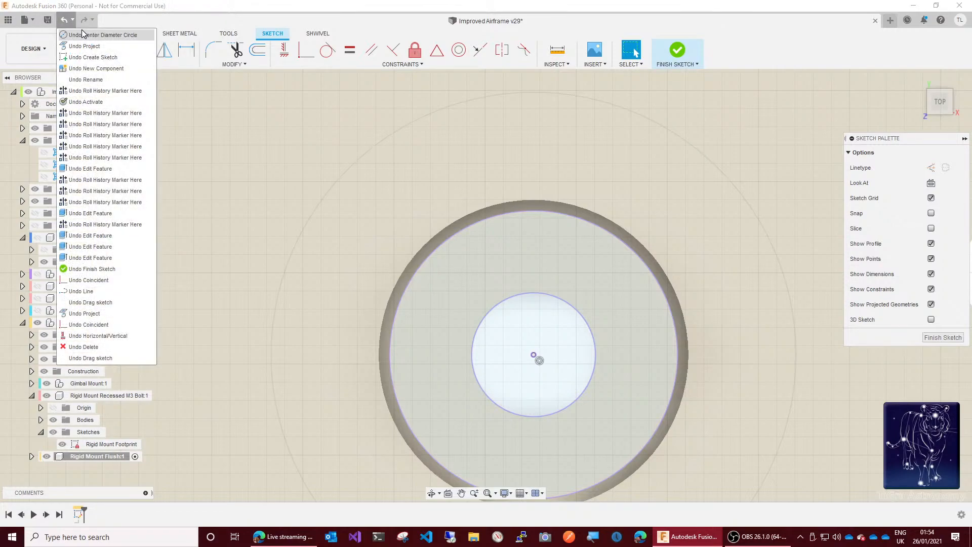
left_click(84, 34)
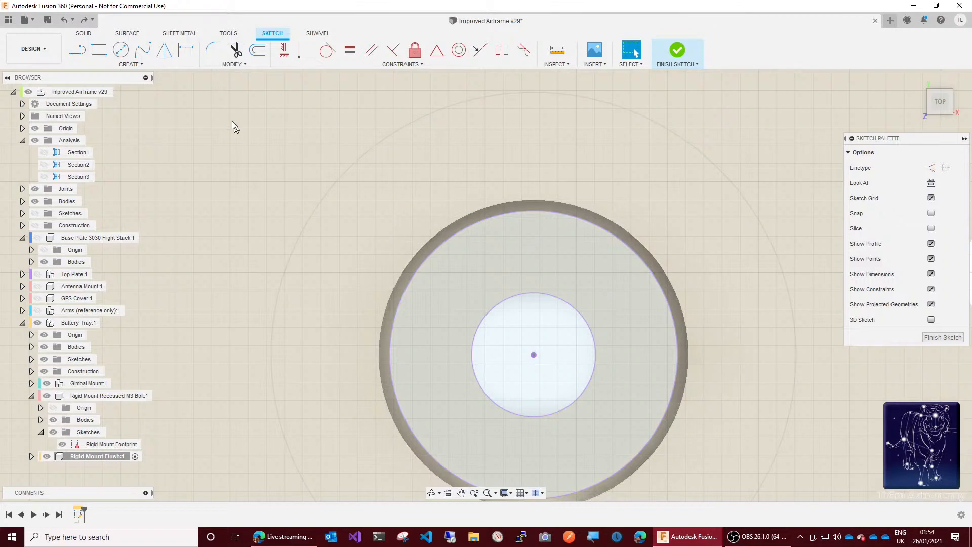
Step: Try a circle about 7.9 mm in diameter on the projected centre point, following the projected outer circle
left_click(121, 50)
left_click(534, 355)
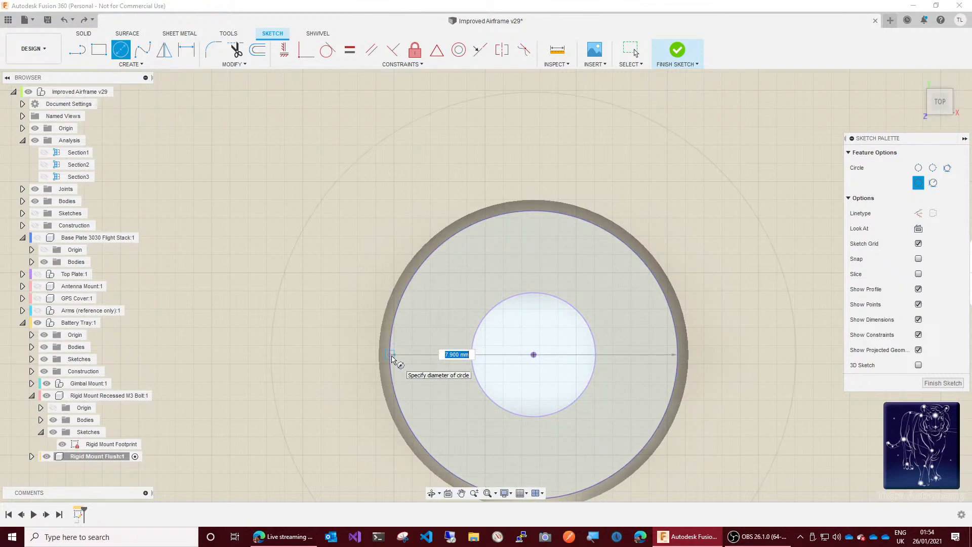
left_click(392, 358)
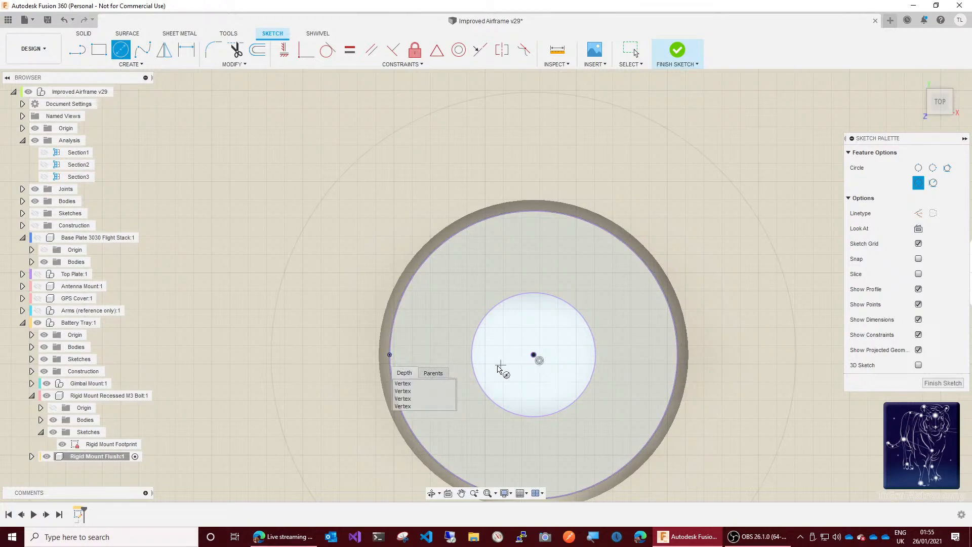
key("Escape")
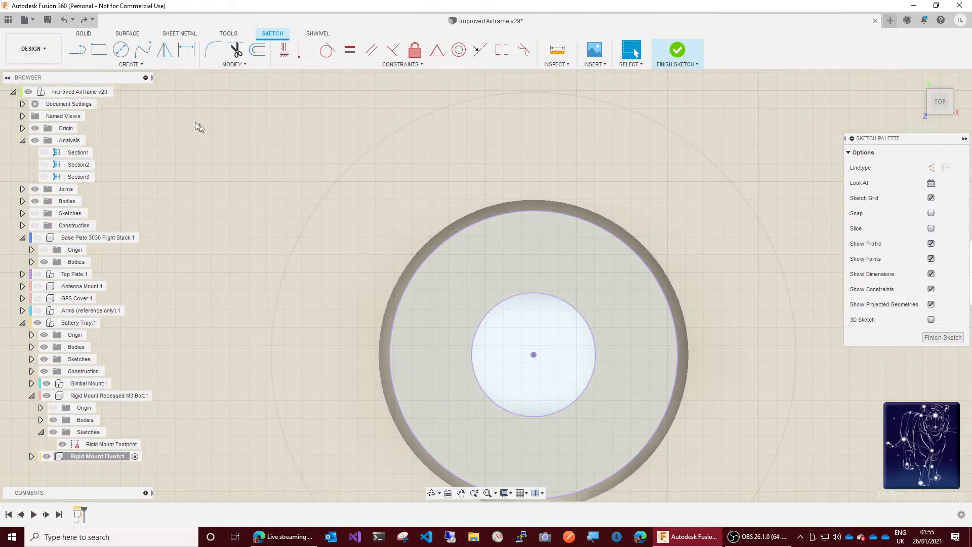
Step: Draw a circle centred on the projected point with its diameter set to GrommetHoleDiameter - GapSlide
left_click(121, 51)
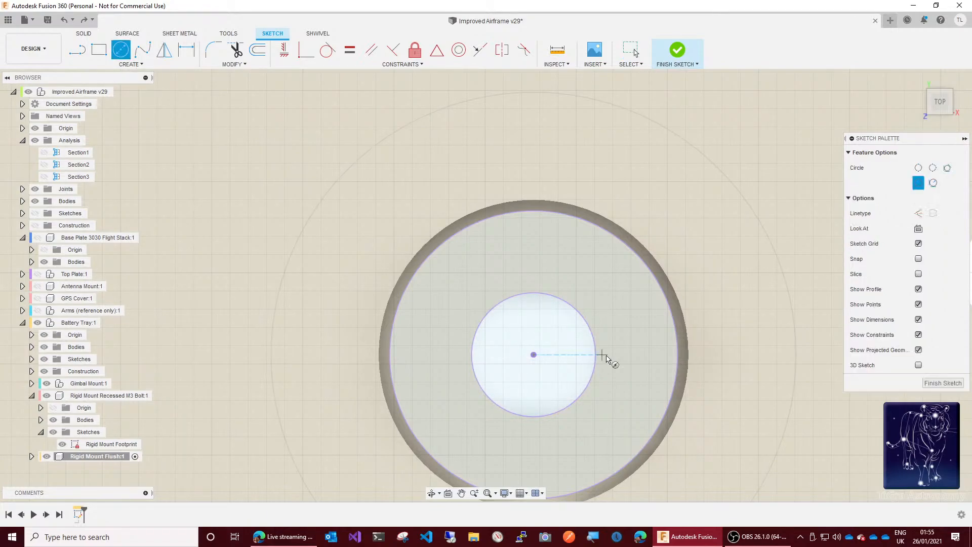
left_click(534, 354)
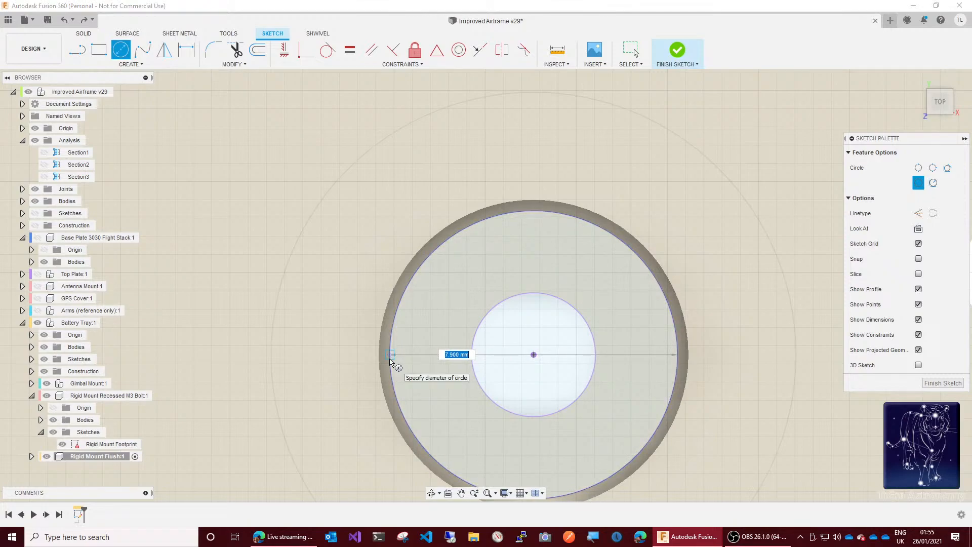
type("gro")
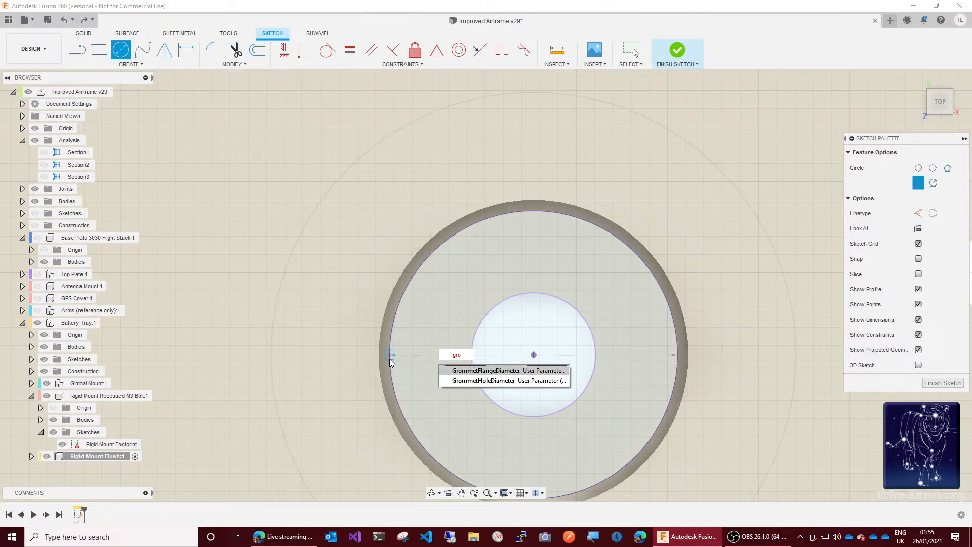
key("Down")
key("Return")
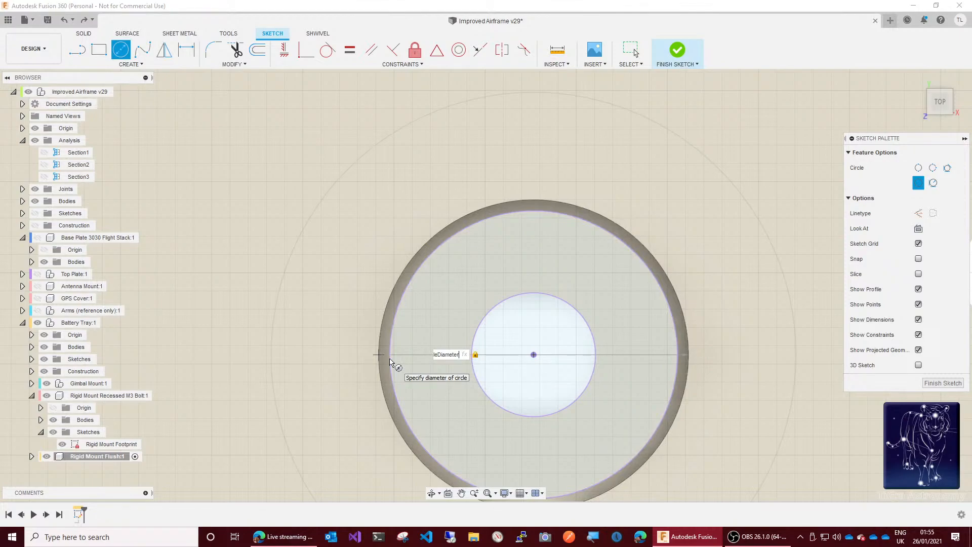
type("-gap")
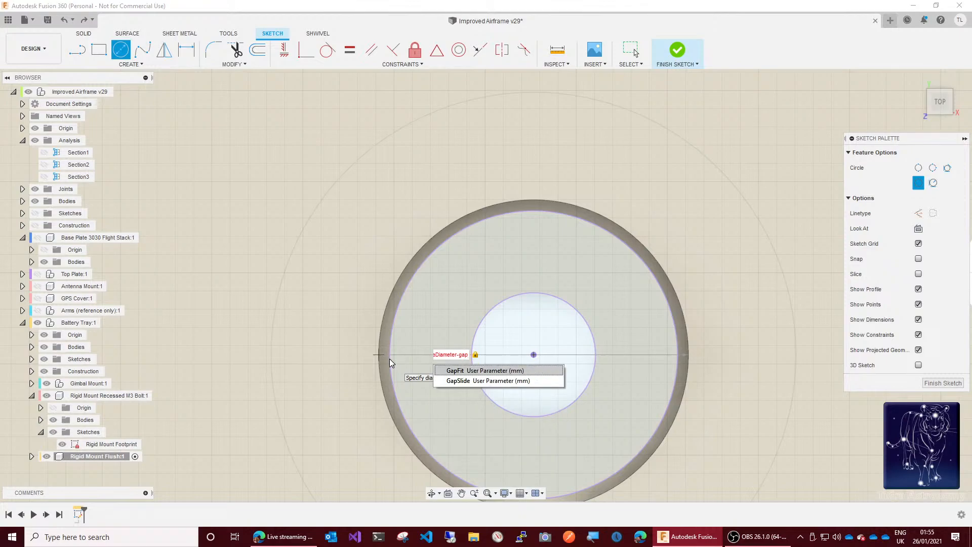
type("s")
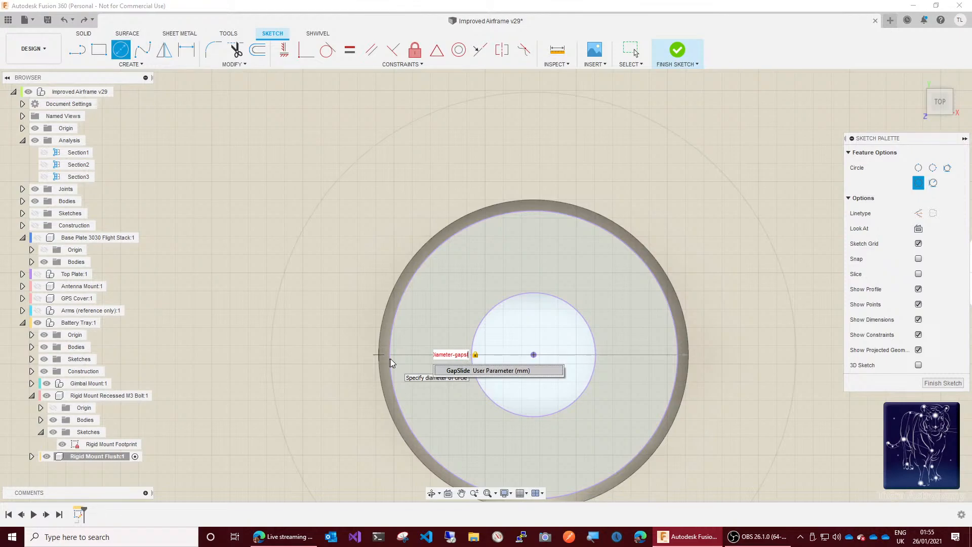
left_click(479, 372)
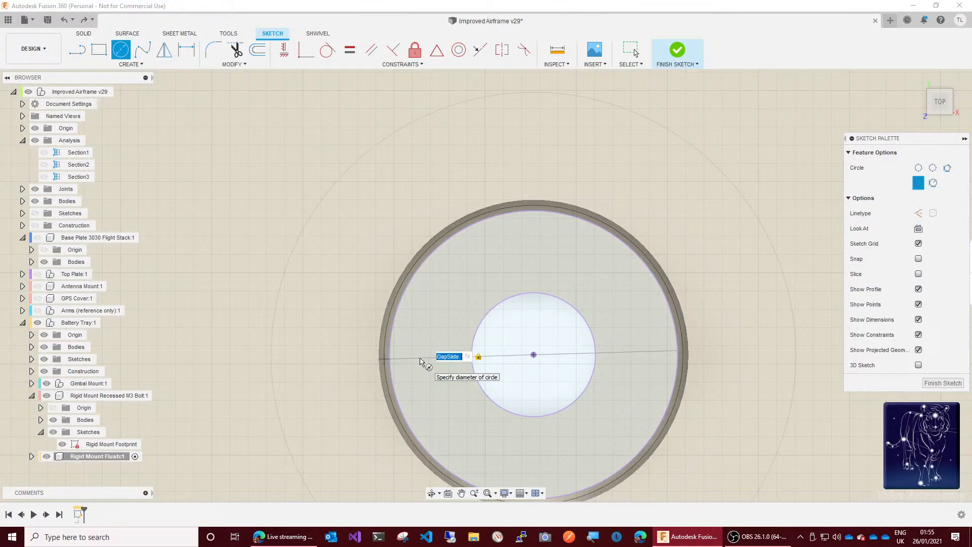
key("BackSpace")
type("*2")
key("Return")
key("Escape")
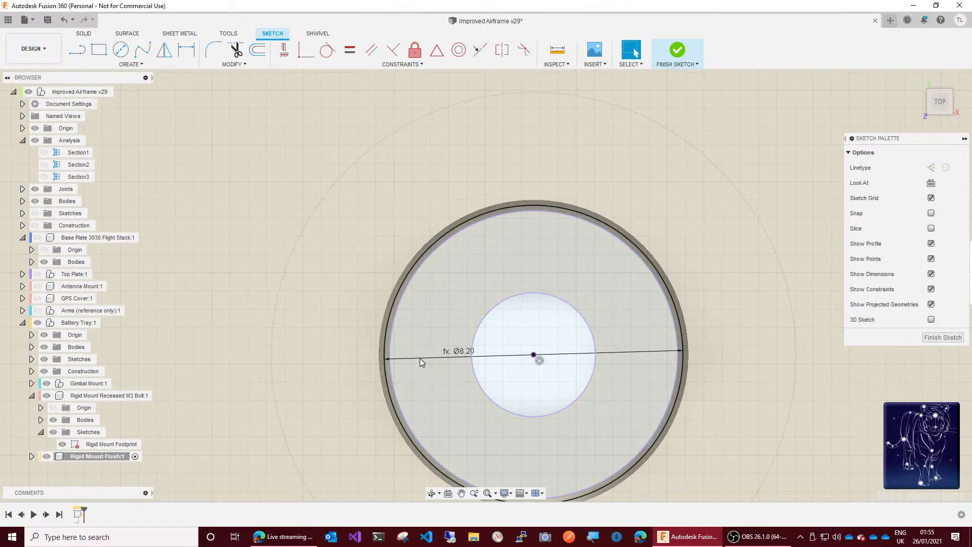
Step: Change the outer circle's diameter expression to GrommetHoleDiameter - GapSlide*2
double_click(460, 351)
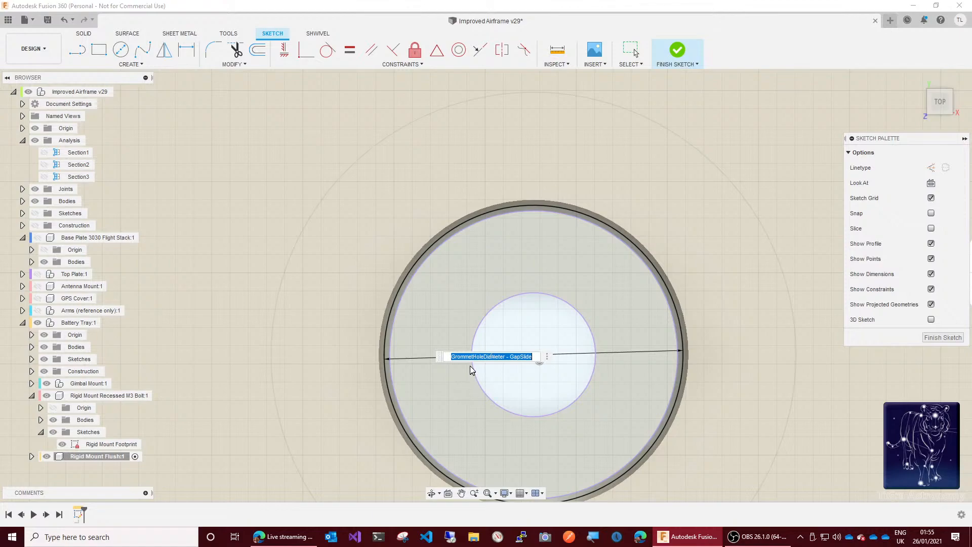
left_click(536, 357)
key("Left")
key("Left")
key("Left")
key("Left")
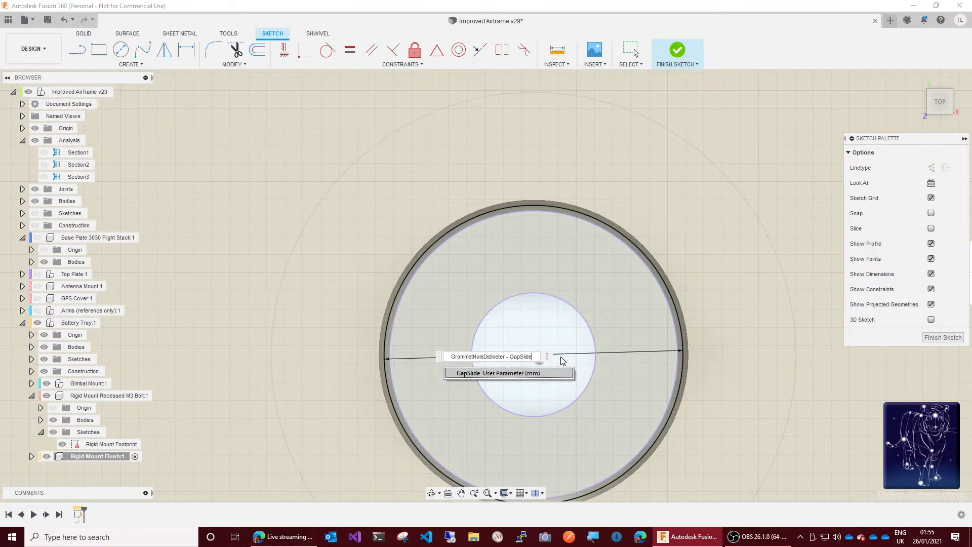
type("*2")
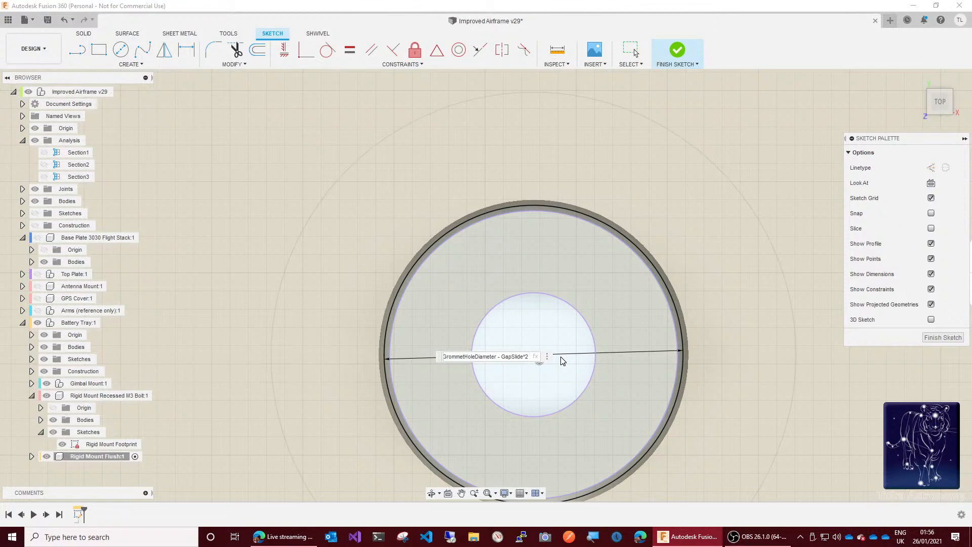
key("Return")
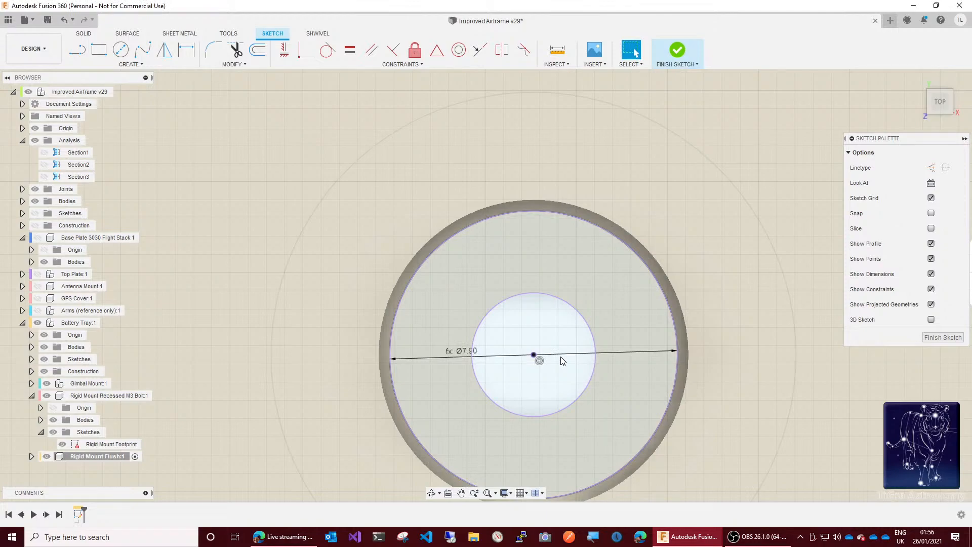
left_click(546, 347)
left_click(758, 296)
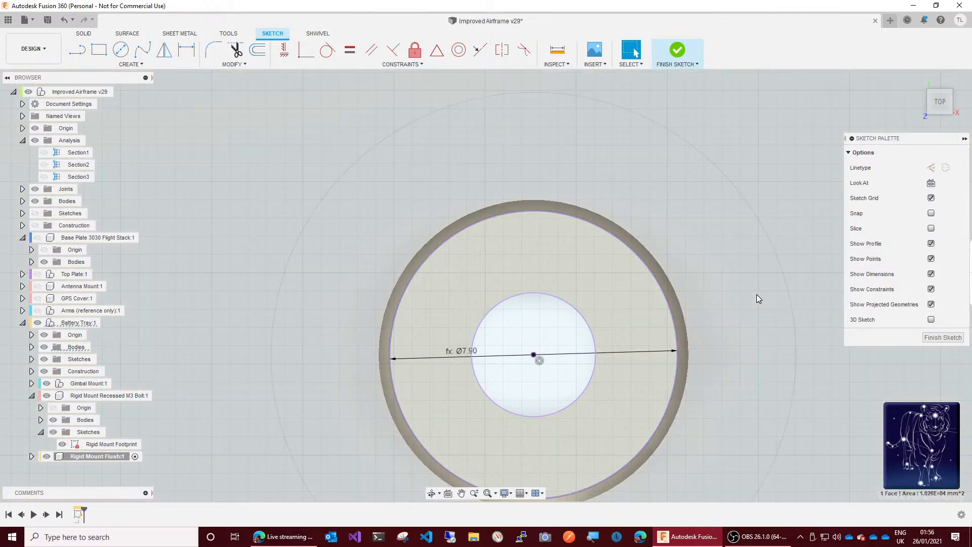
key("Escape")
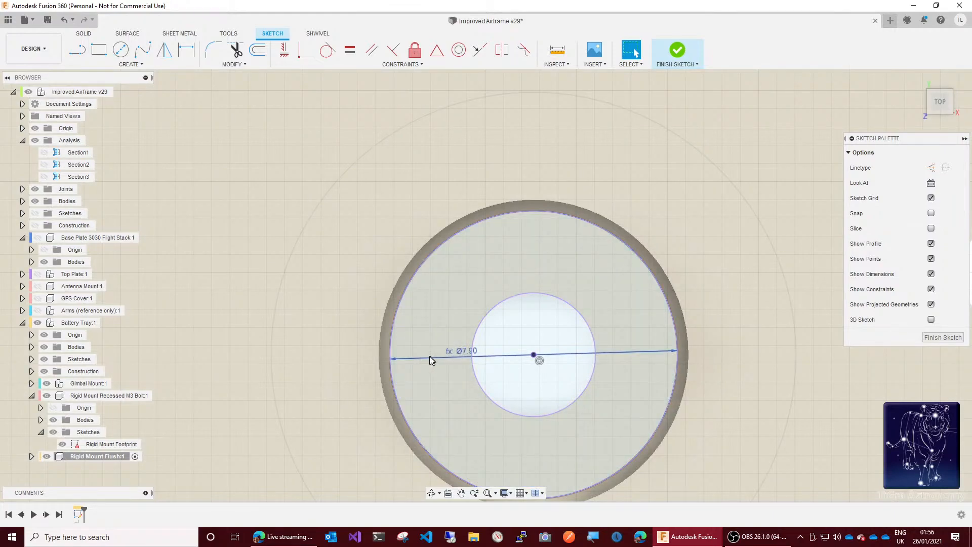
Step: Start a second circle on the projected centre point with its diameter expression entered as GrommetHoleDiameter-GapSlide
scroll(372, 384, "up", 6)
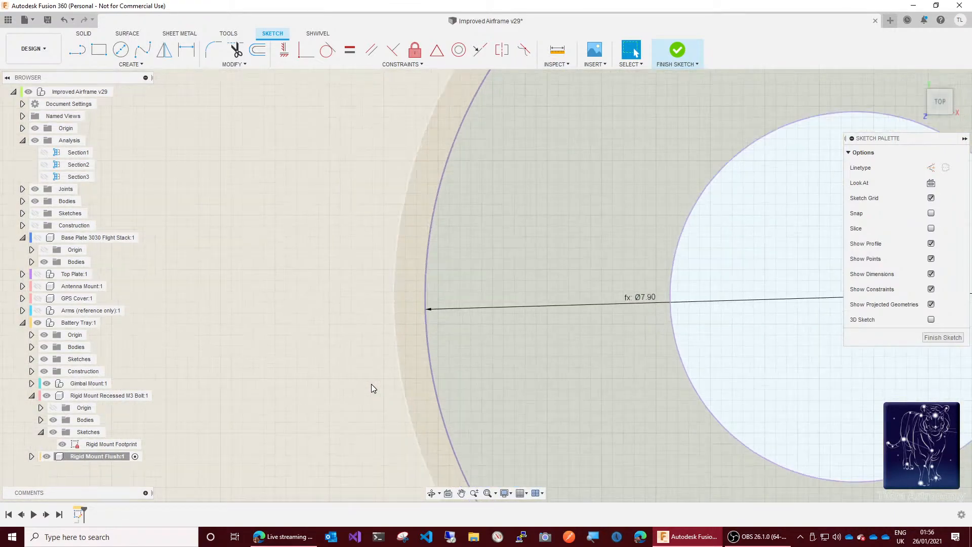
scroll(372, 383, "up", 4)
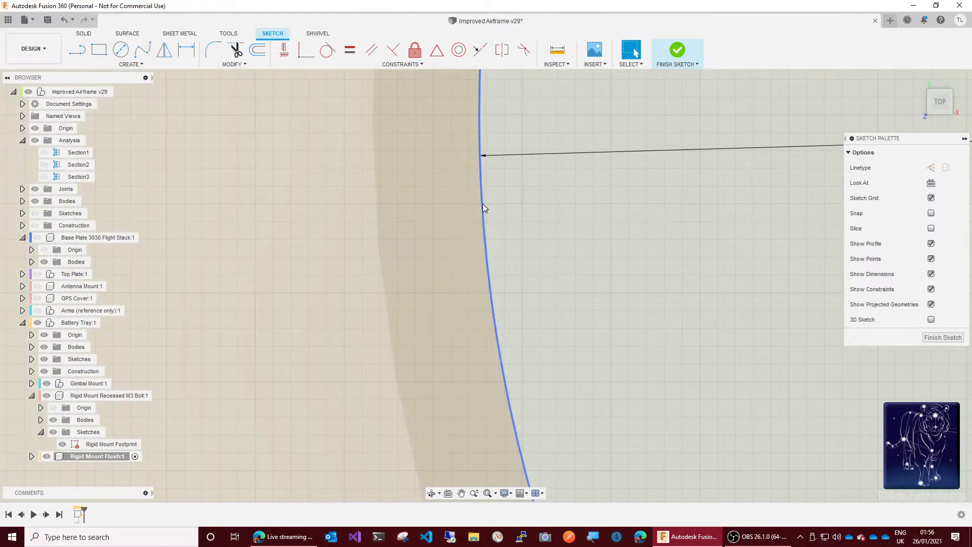
scroll(217, 324, "down", 5)
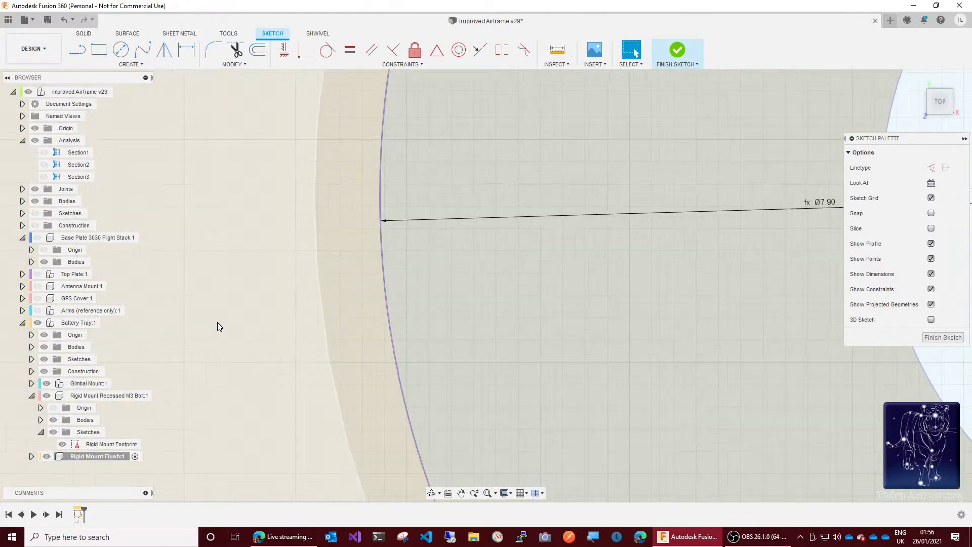
scroll(217, 326, "down", 3)
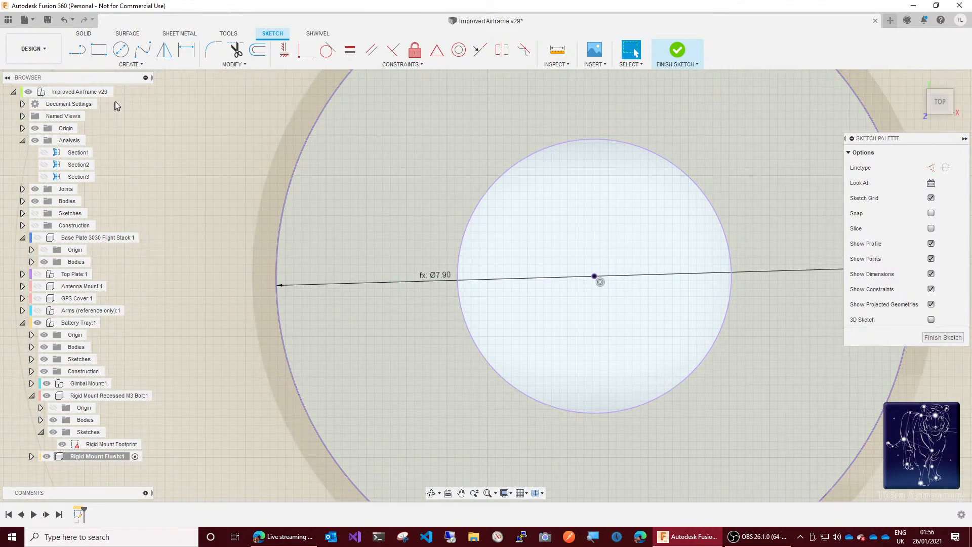
left_click(122, 50)
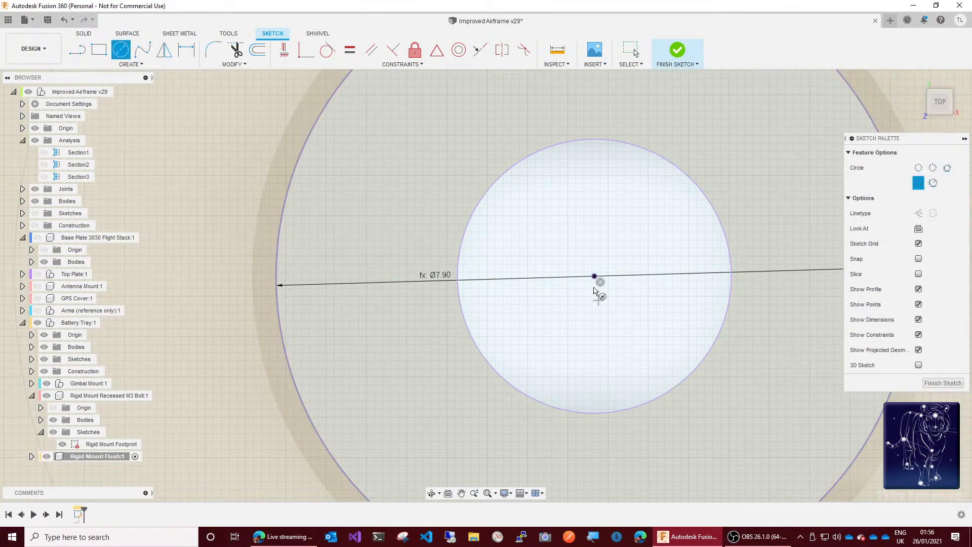
left_click(594, 276)
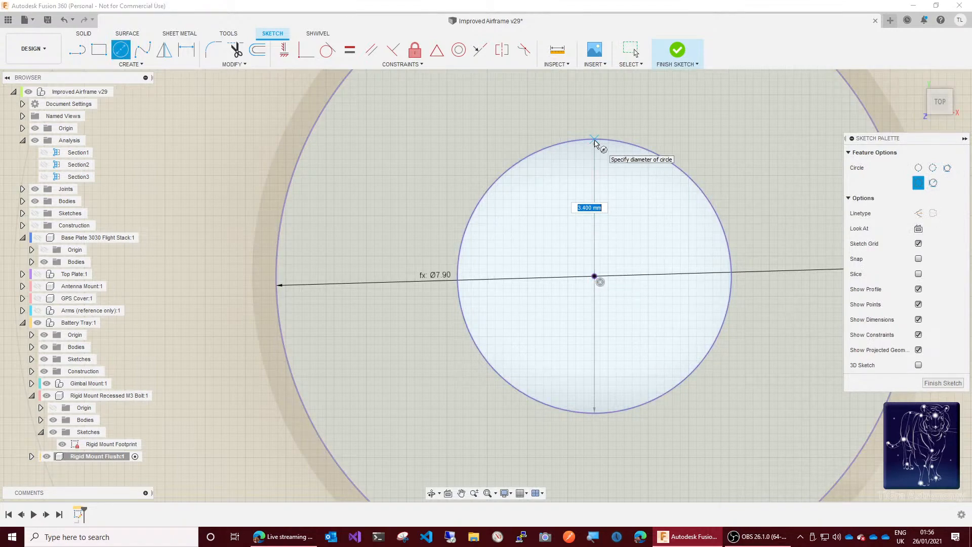
type("grom")
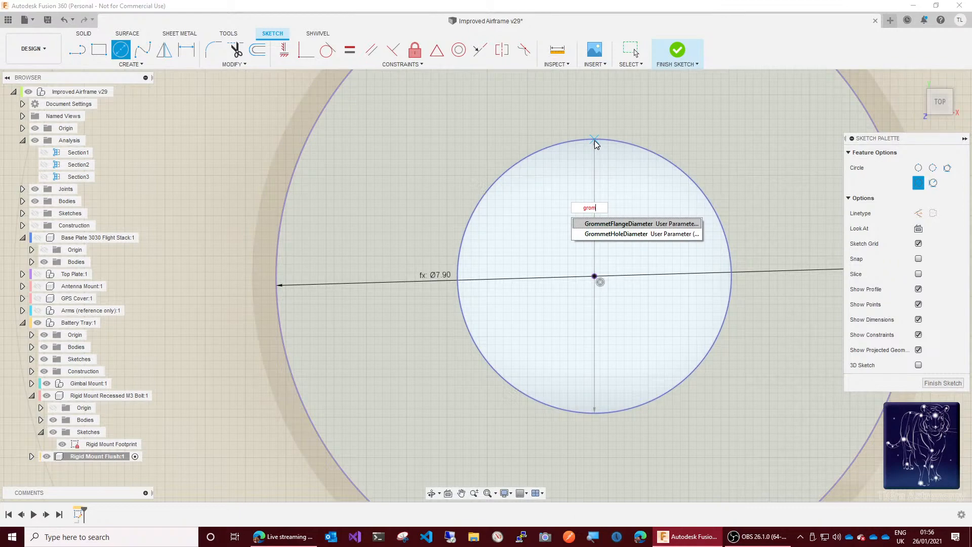
key("Down")
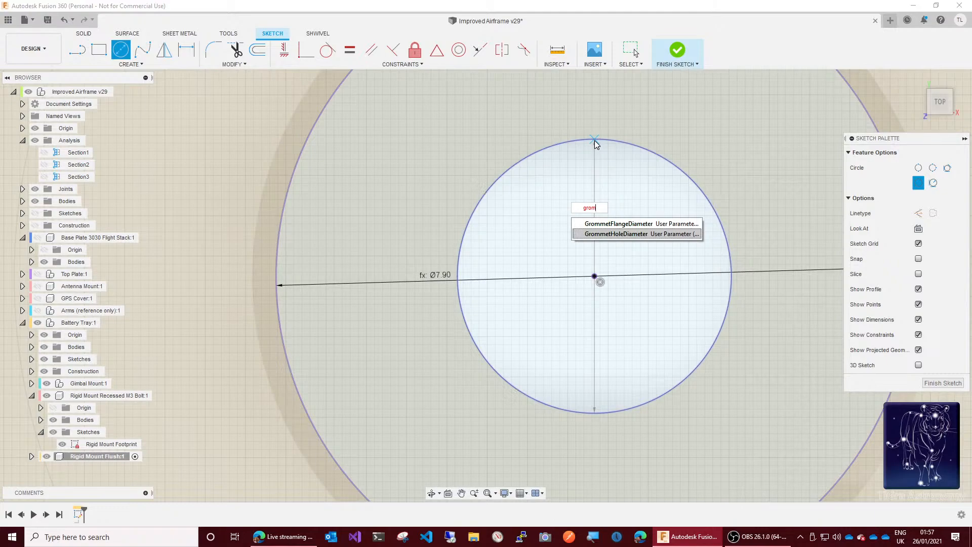
key("Return")
key("Tab")
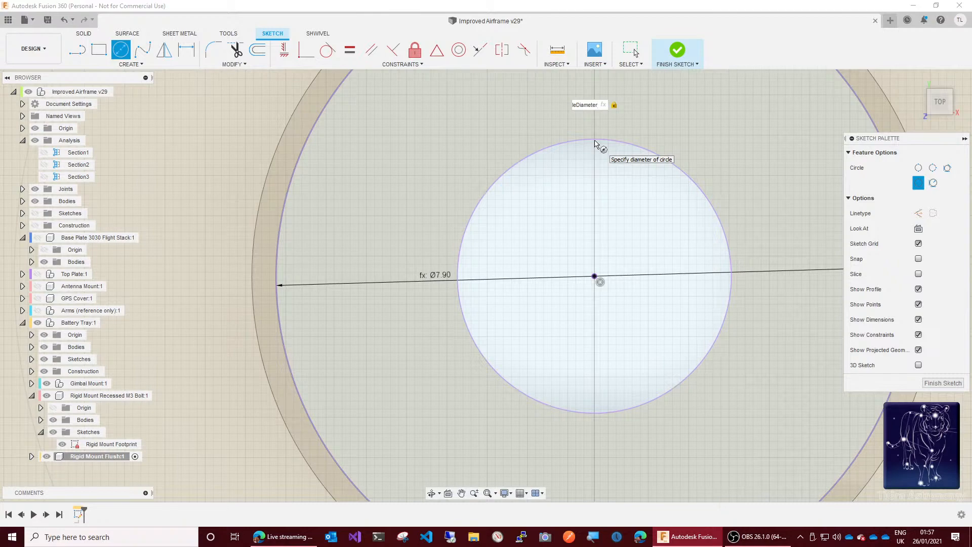
type("-gap")
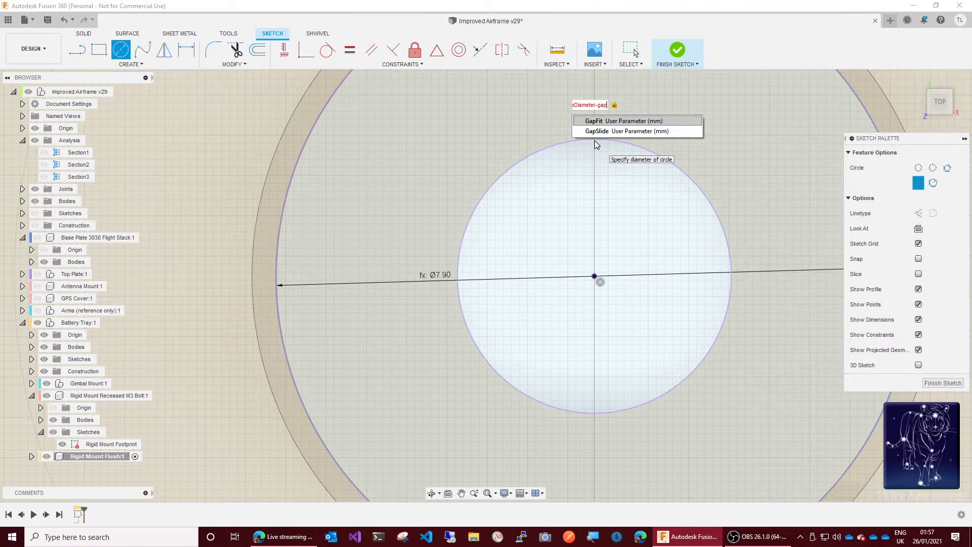
key("Down")
key("Return")
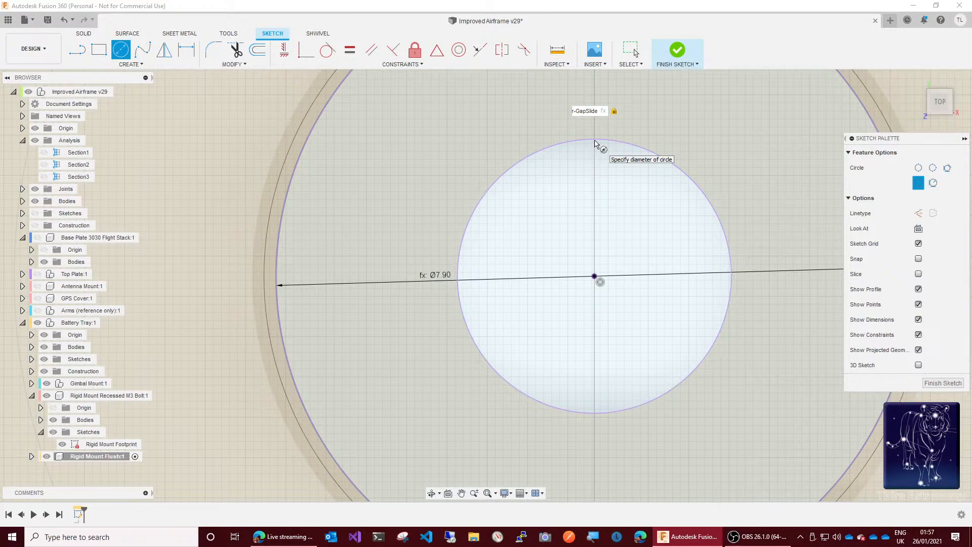
key("Tab")
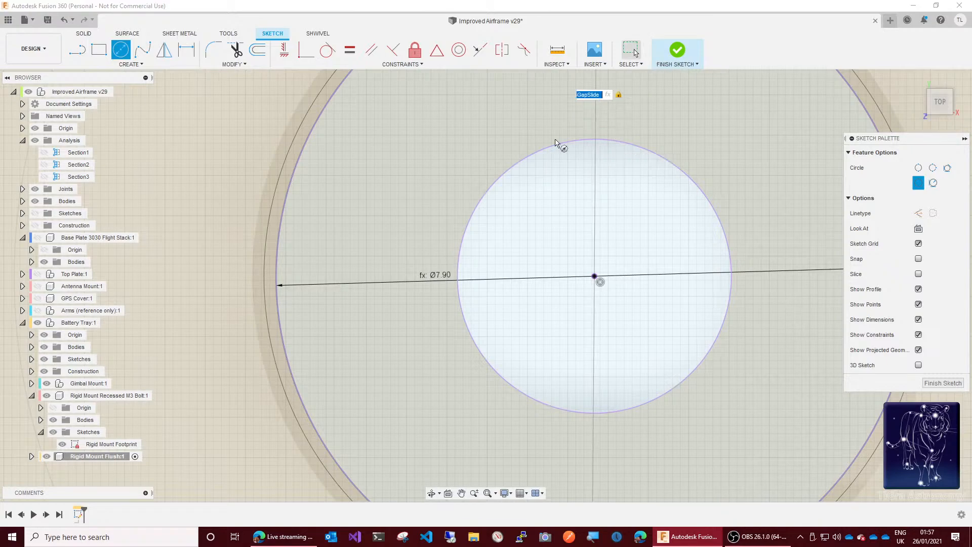
Step: Replace the unfinished circle's diameter expression with M3ClearanceHoleDiameter and complete the bolt-hole circle
scroll(433, 233, "down", 1)
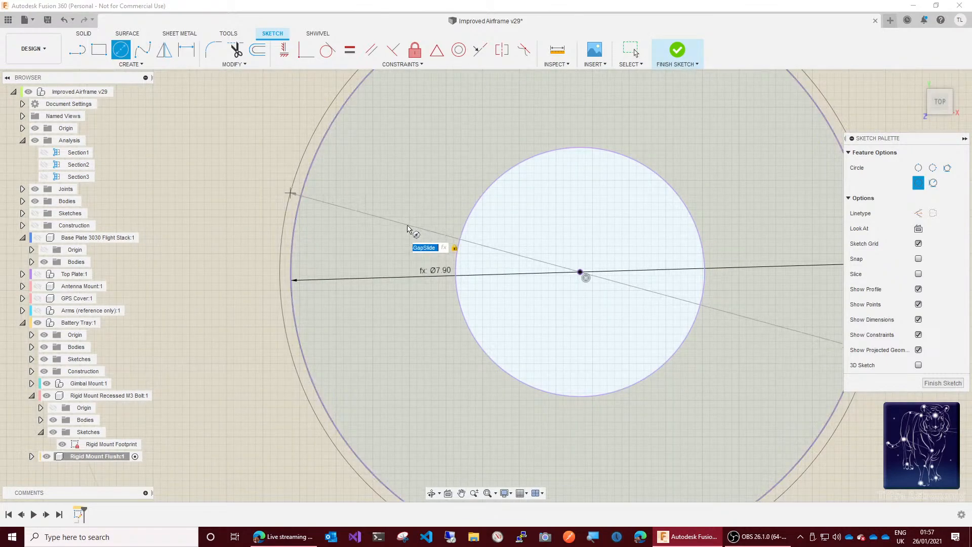
scroll(390, 230, "down", 4)
scroll(388, 231, "down", 5)
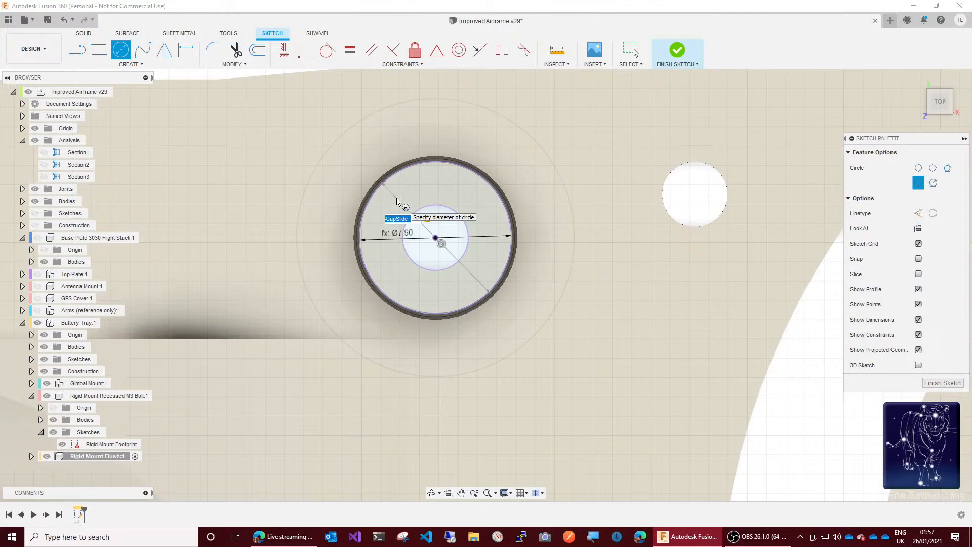
type("m3")
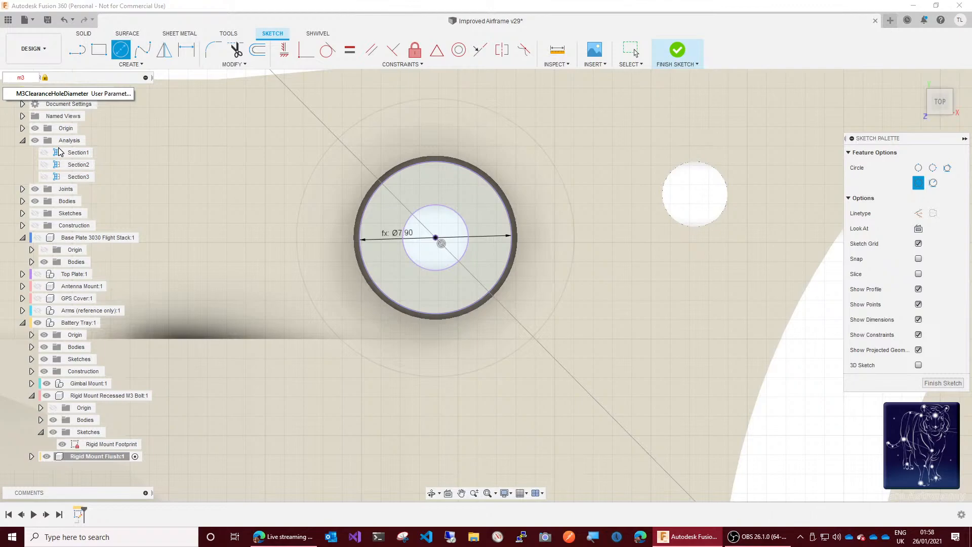
left_click(71, 94)
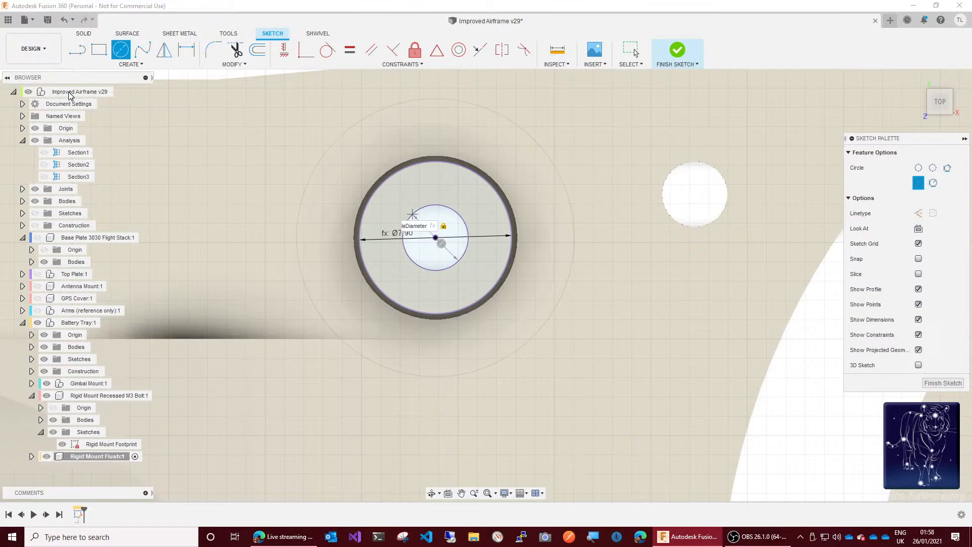
key("Return")
key("Escape")
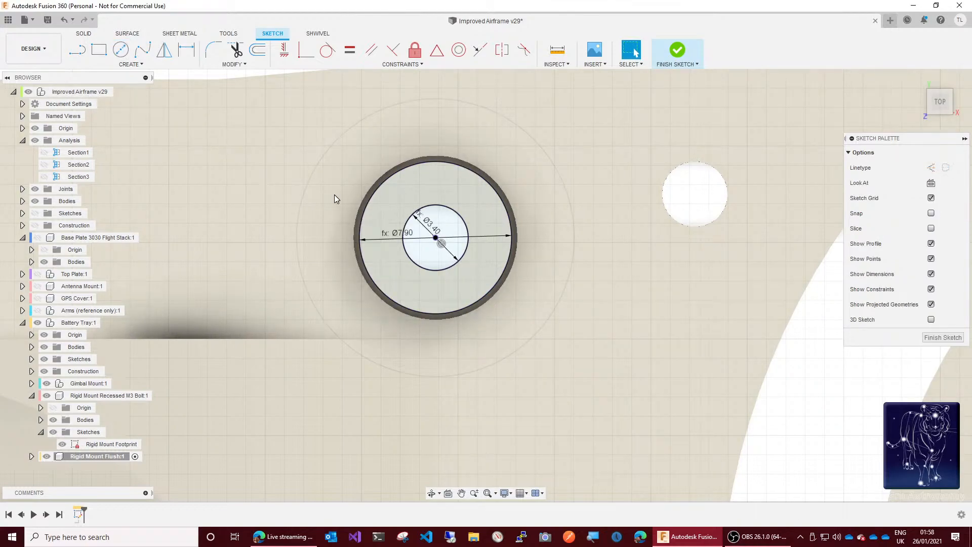
Step: Draw a larger concentric circle around the bolt hole with its diameter set to GrommetFlangeDiameter-GapSlide*2
scroll(361, 198, "down", 1)
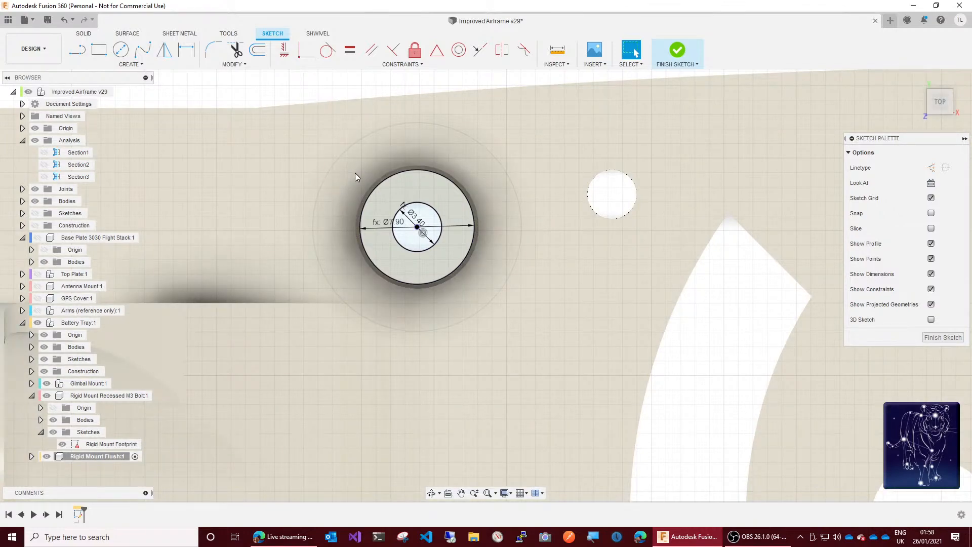
left_click(115, 52)
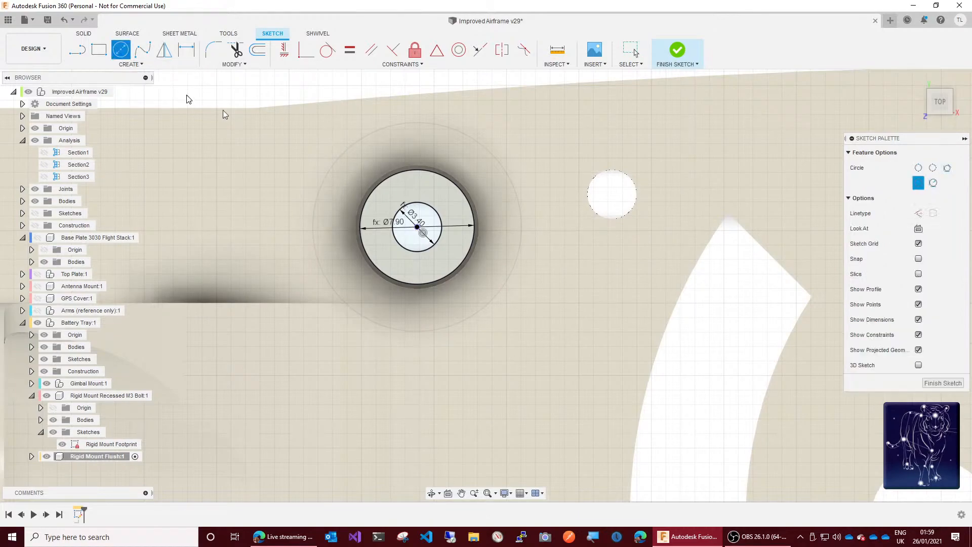
left_click(417, 227)
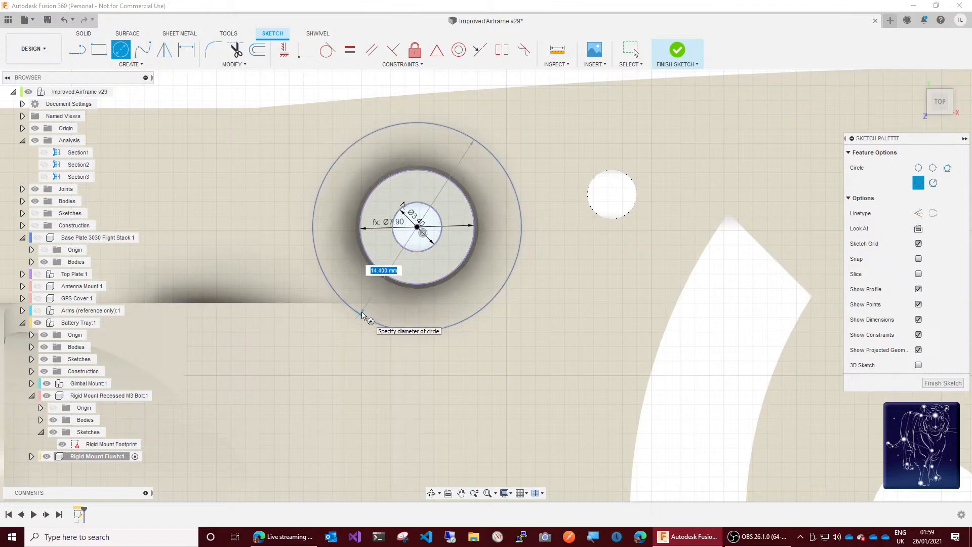
type("grom")
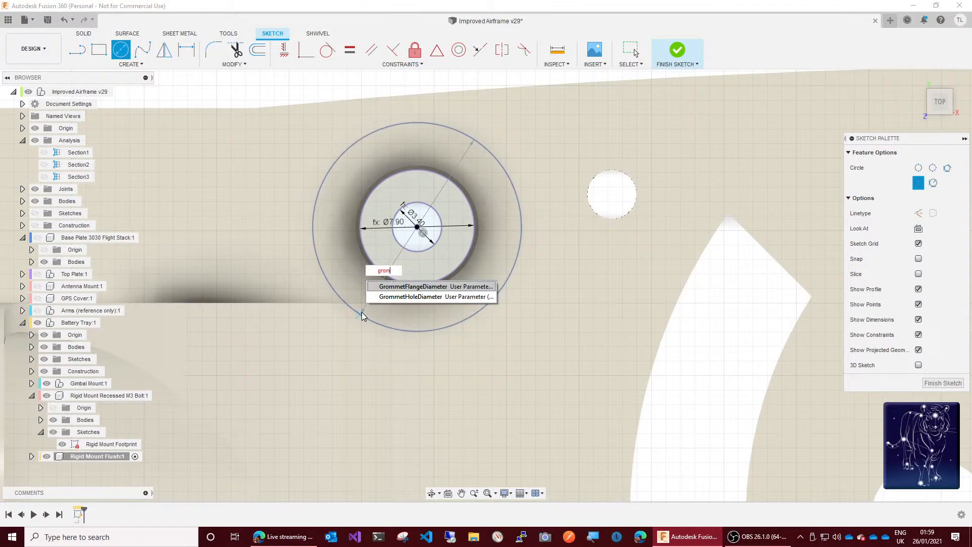
key("Tab")
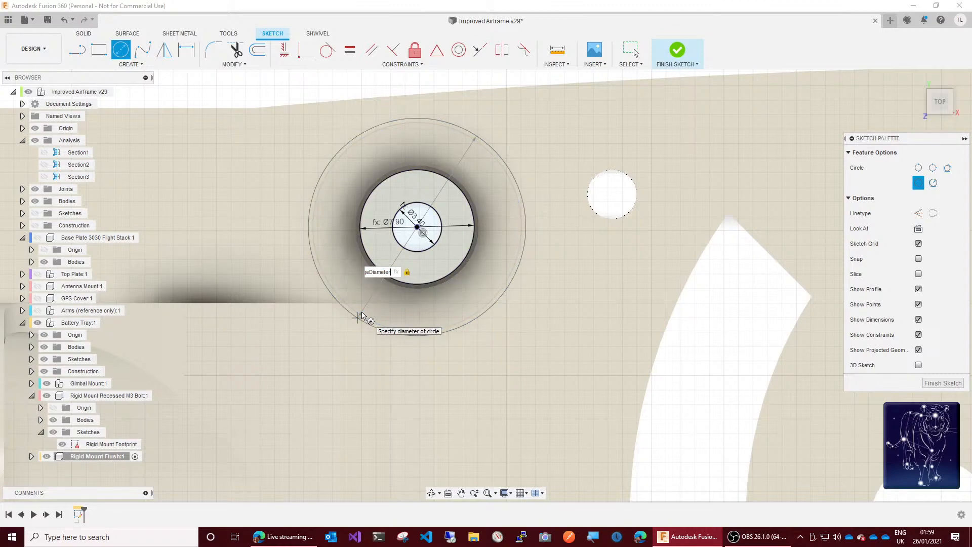
type("-g")
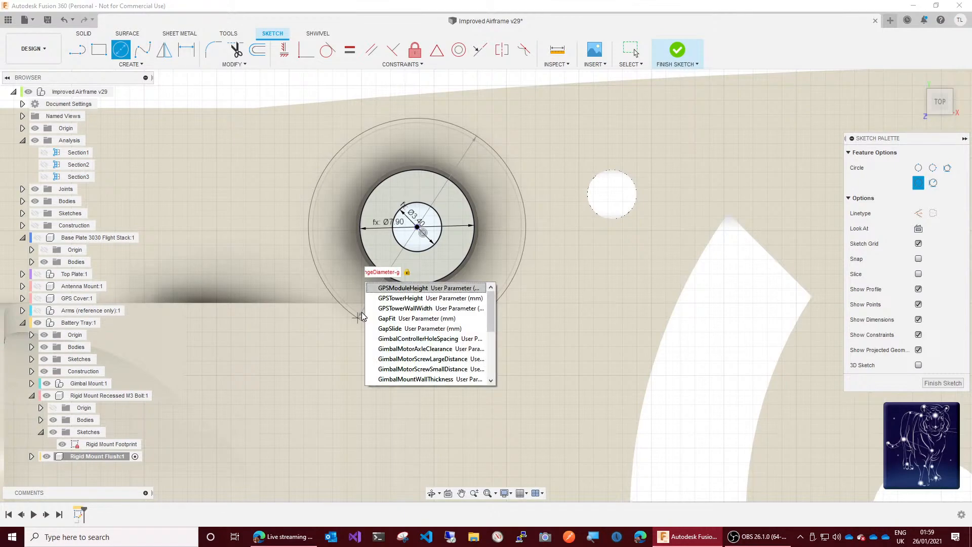
type("aps")
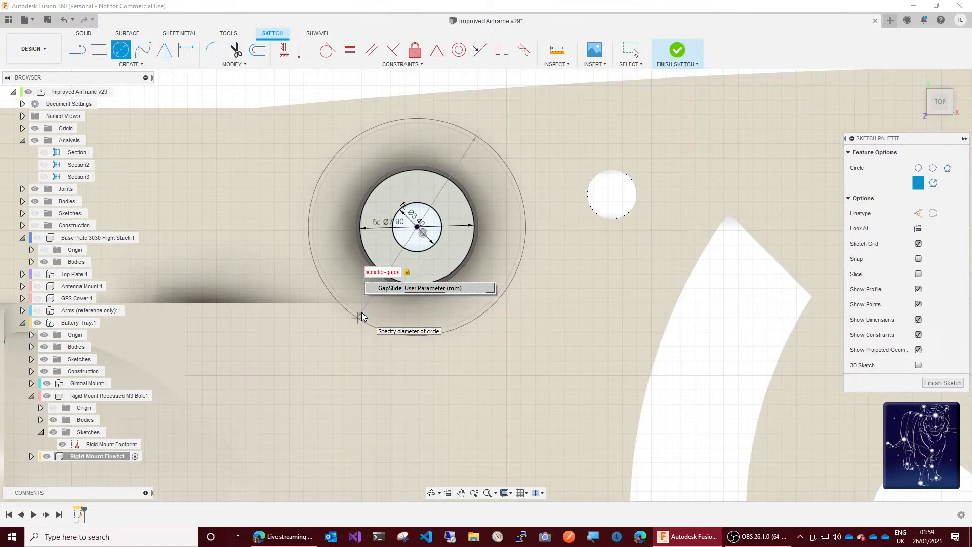
key("Return")
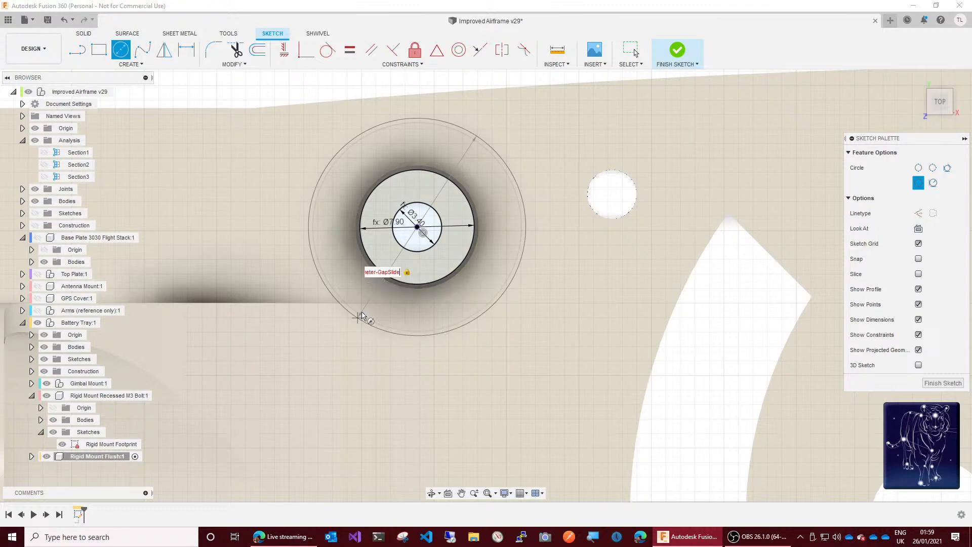
type("*2")
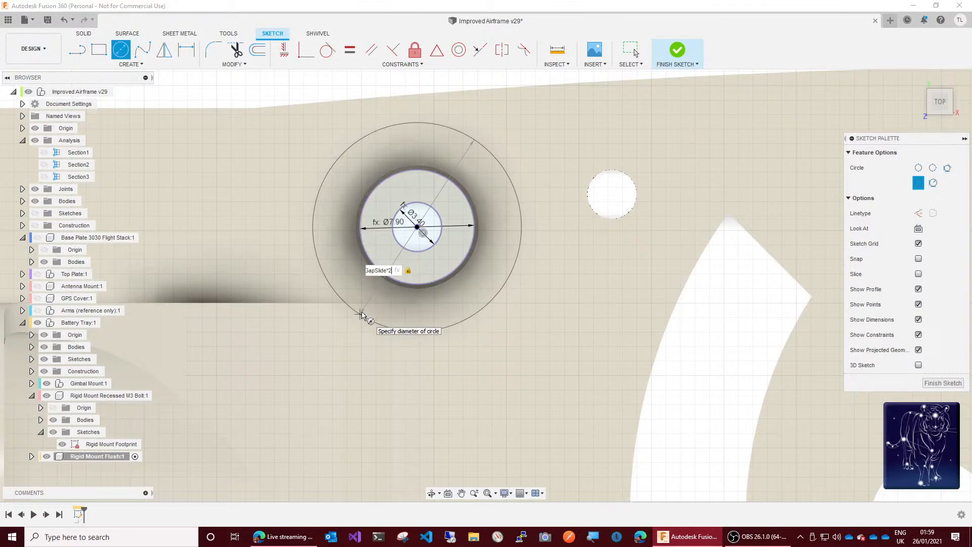
key("Return")
key("Escape")
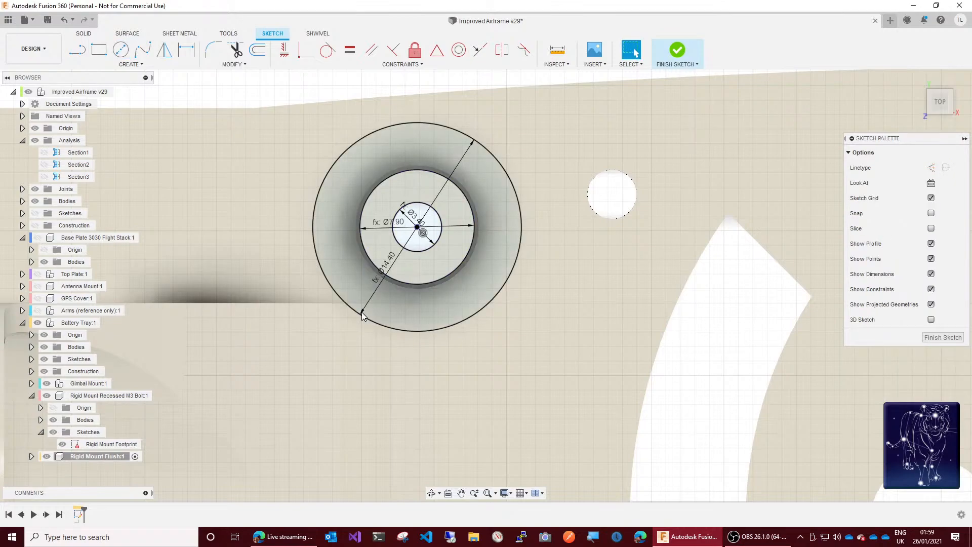
Step: Finish the flush mount's footprint sketch
left_click(426, 304)
left_click(677, 53)
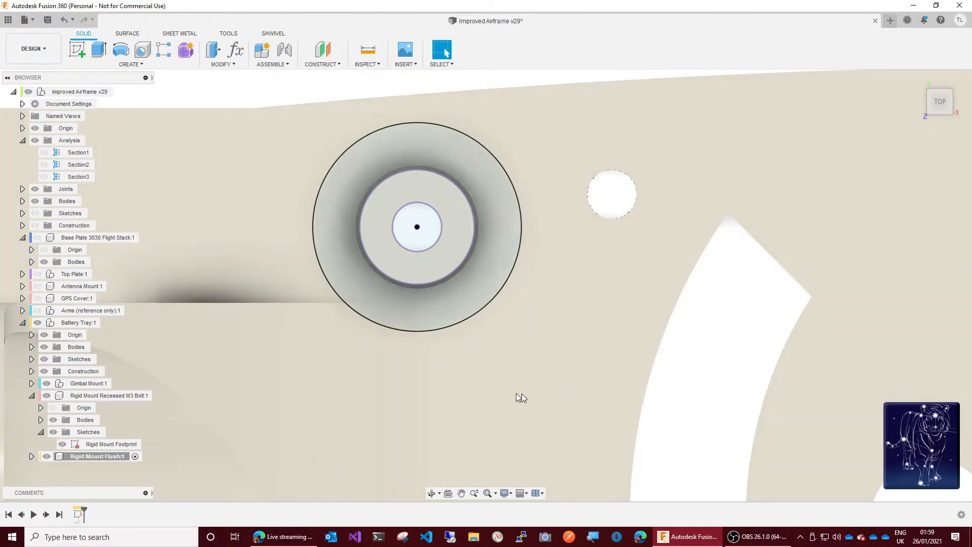
left_click(939, 111)
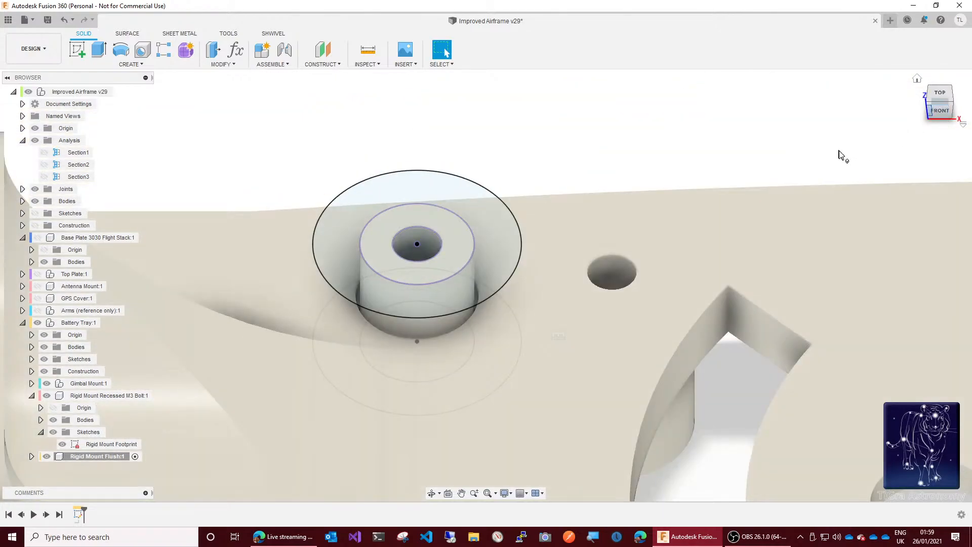
Step: Extrude the ring profile around the bolt hole as a new body by (BatteryTrayOffset+BasePlateThickness)/2
left_click(432, 221)
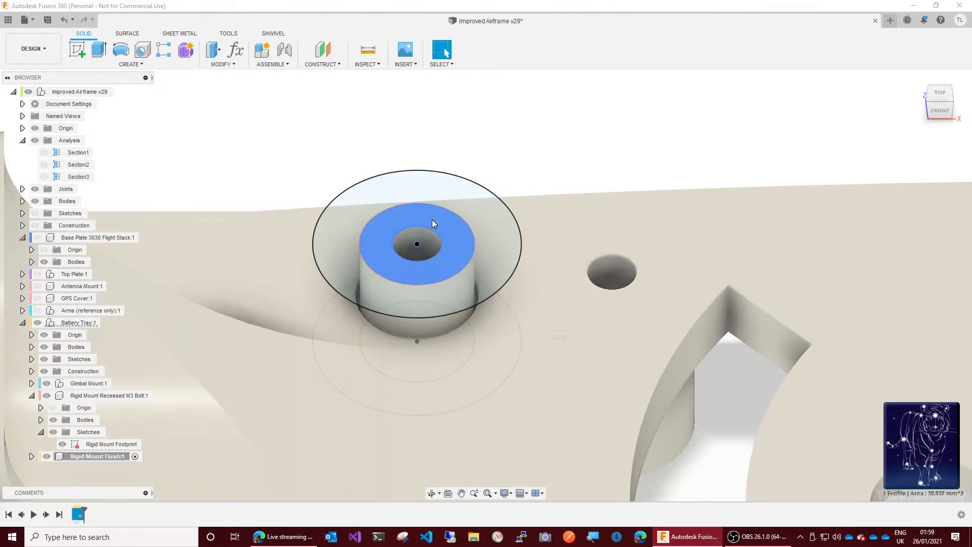
key("e")
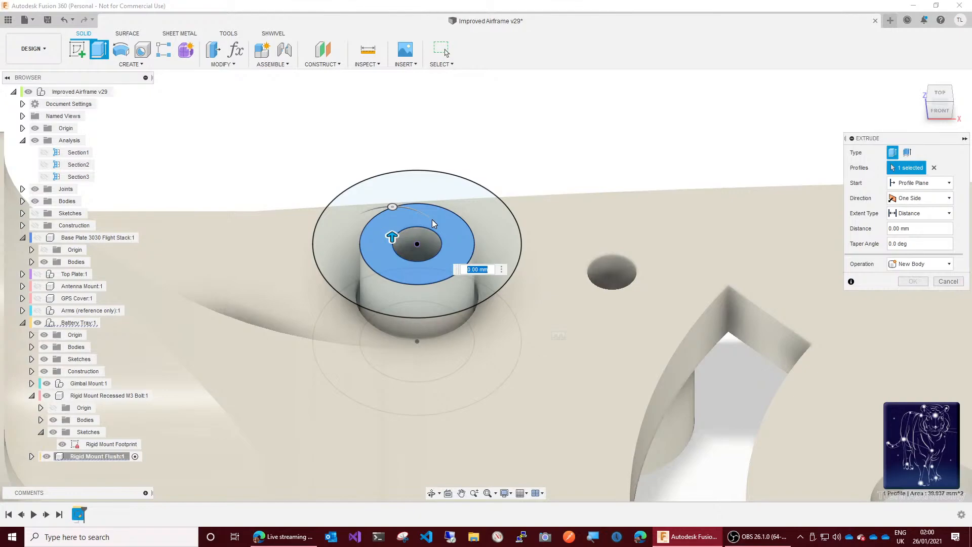
type("batt")
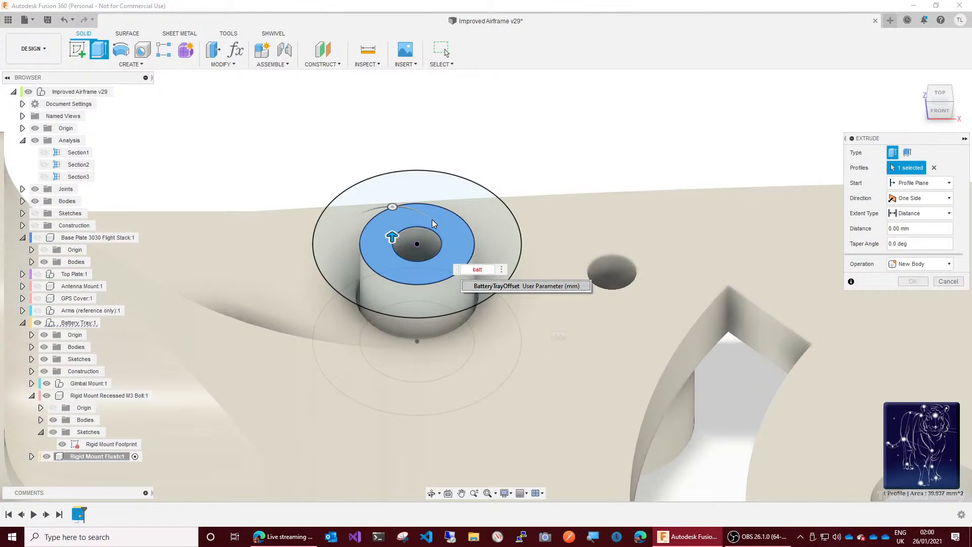
key("Return")
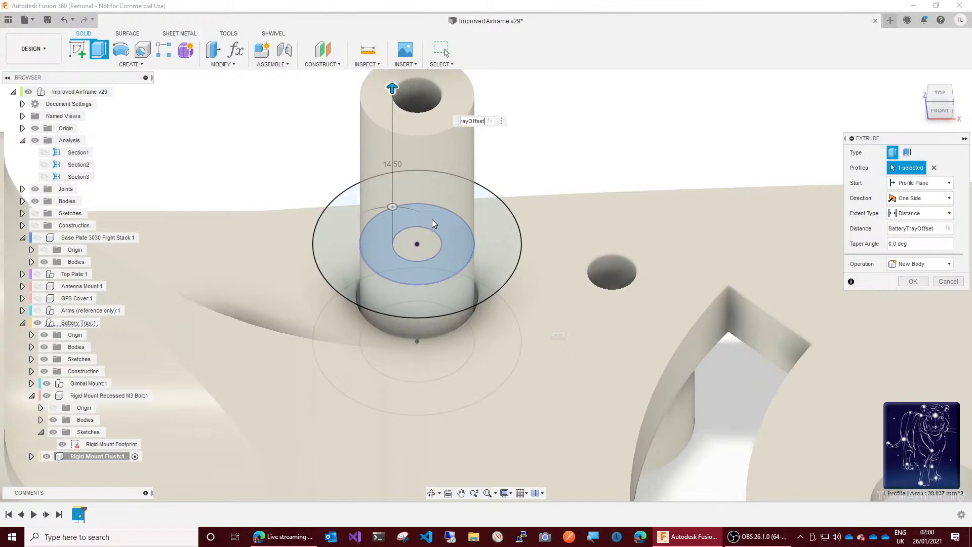
type("+bot")
key("BackSpace")
key("BackSpace")
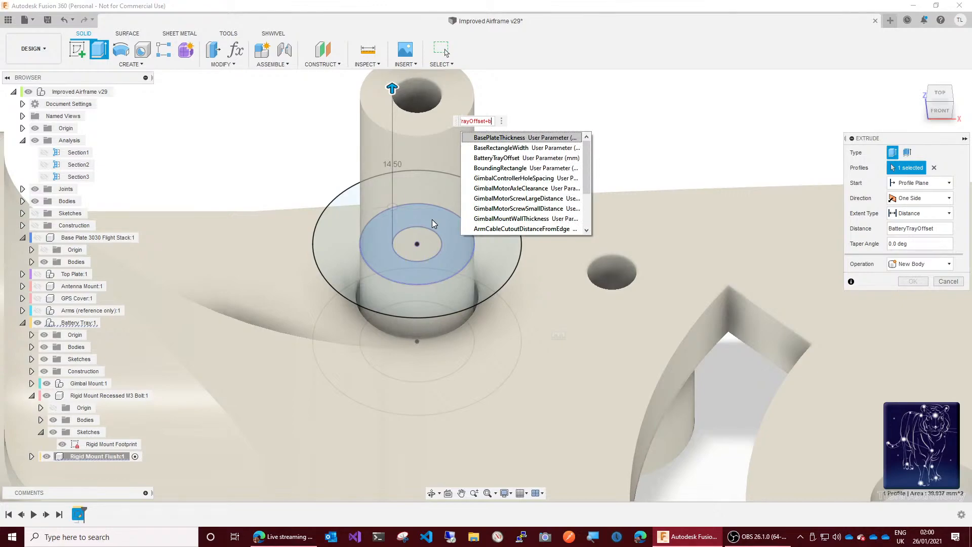
key("Return")
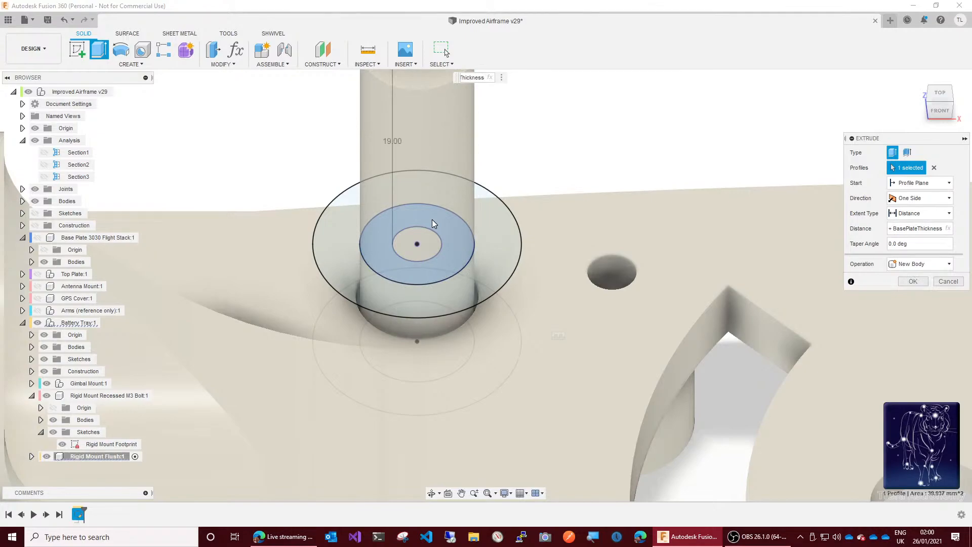
type(")")
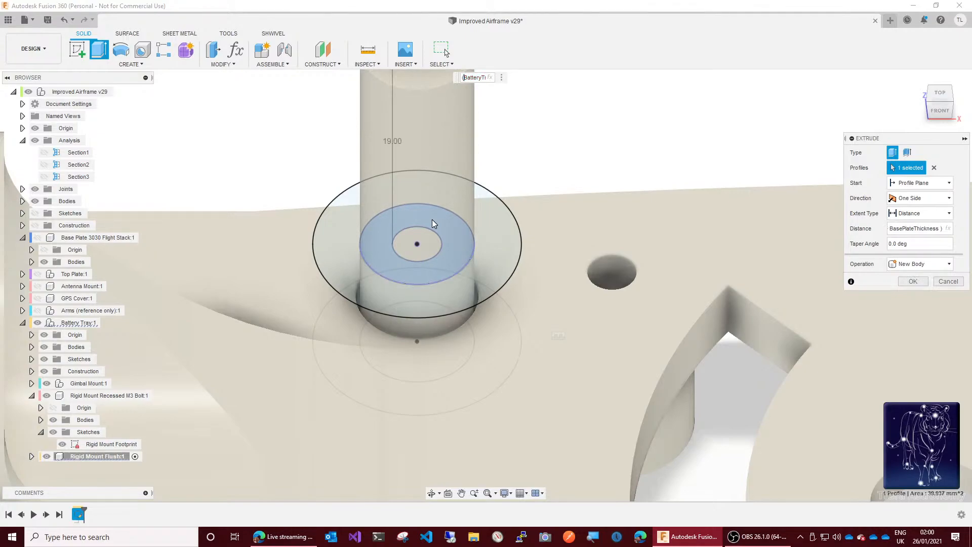
type(" /2")
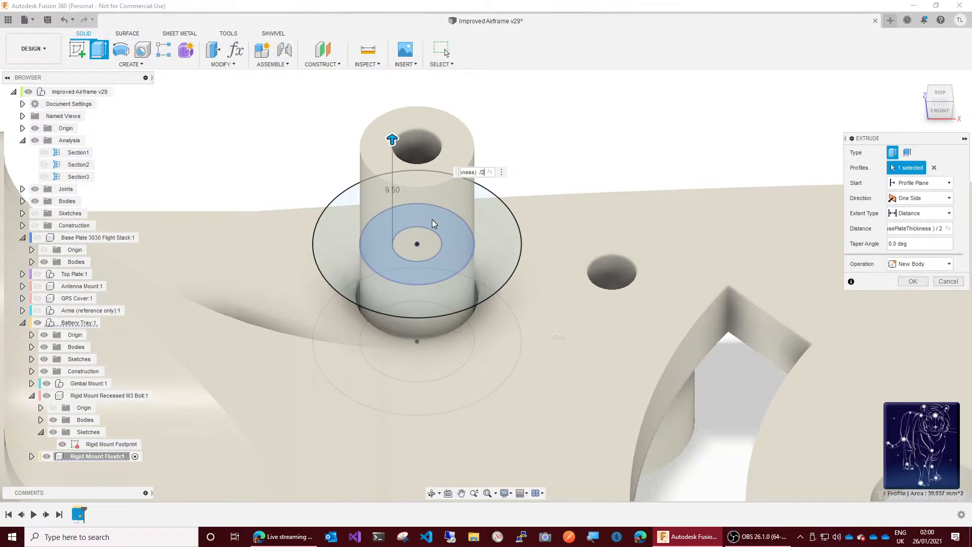
key("Return")
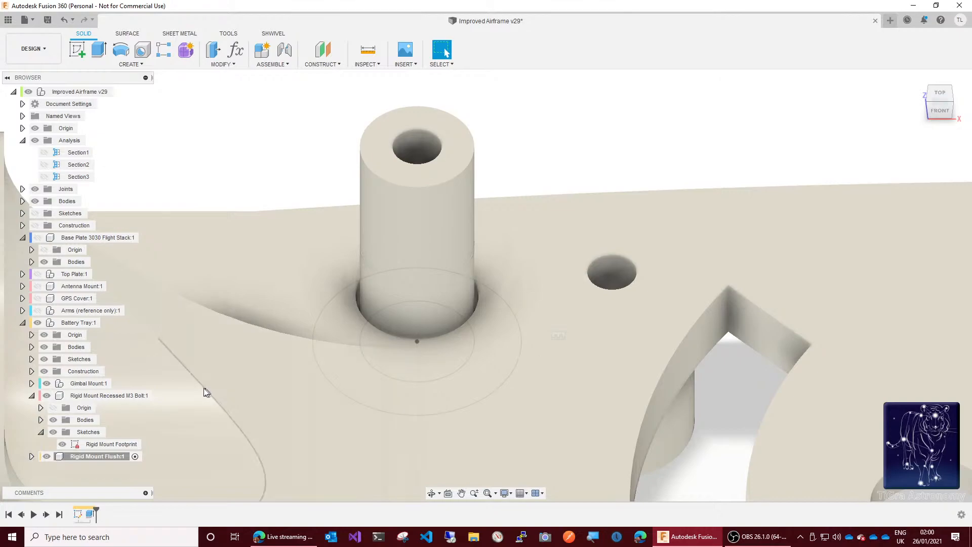
Step: Make the Rigid Mount Flush component's footprint sketch visible
left_click(32, 457)
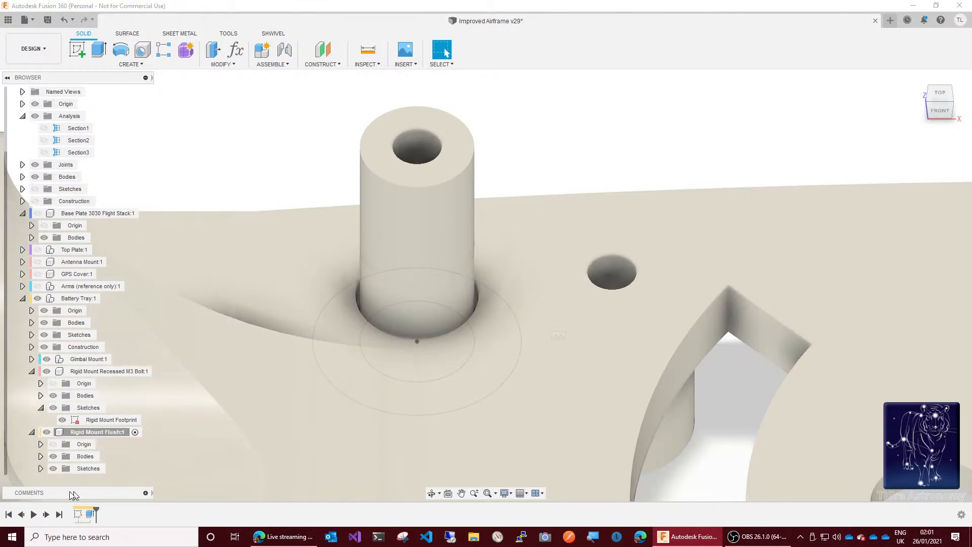
left_click(40, 470)
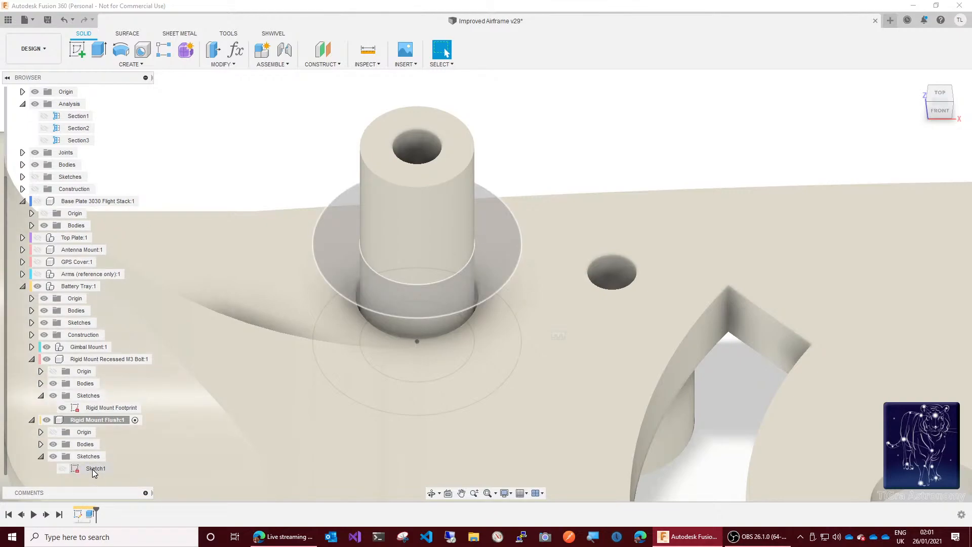
left_click(62, 468)
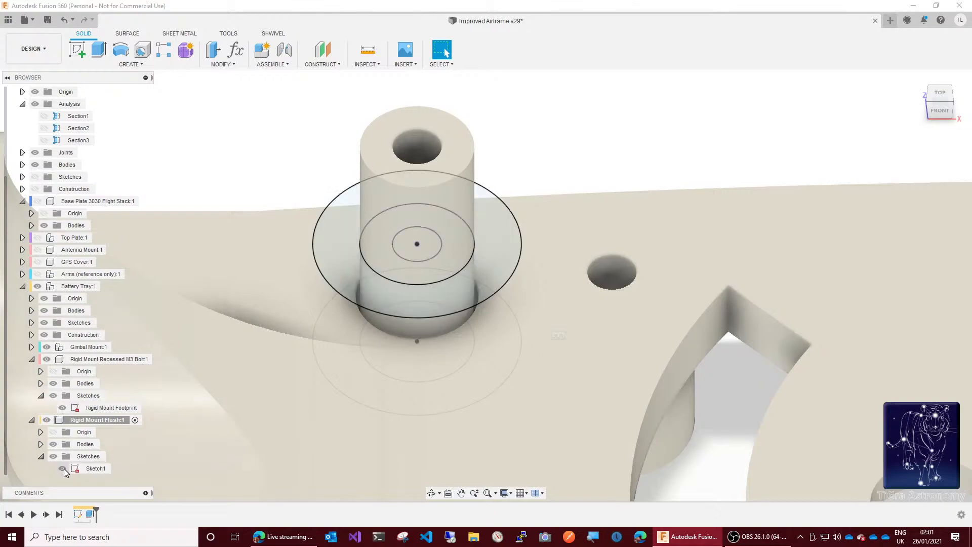
Step: Extrude the outer ring profile from the post's top face by -BasePlateThickness/2, joining it to the post as a flange
key("q")
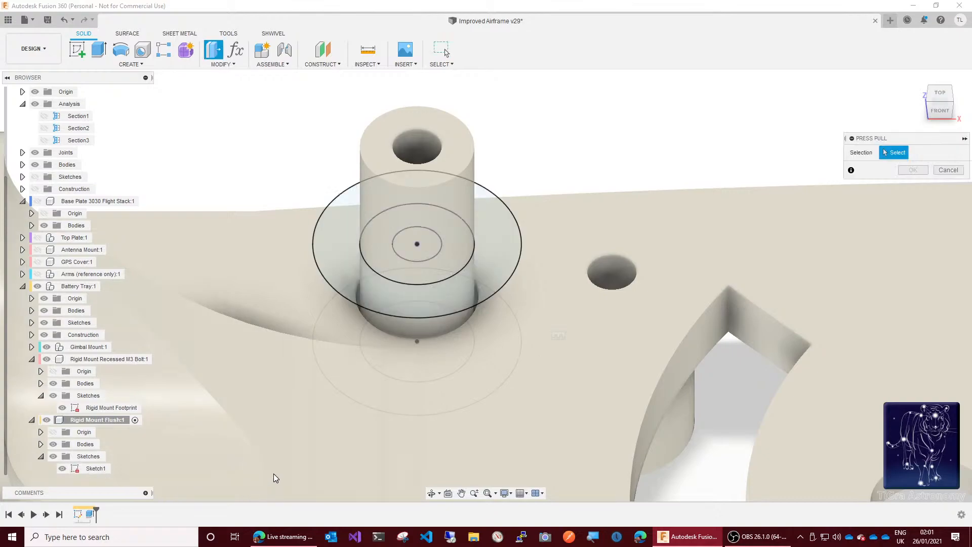
left_click(337, 246)
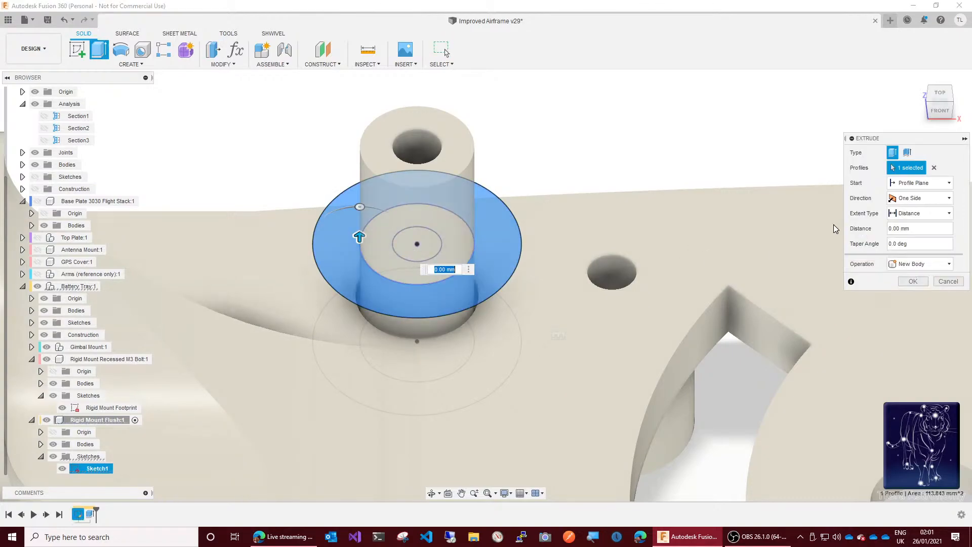
left_click(915, 184)
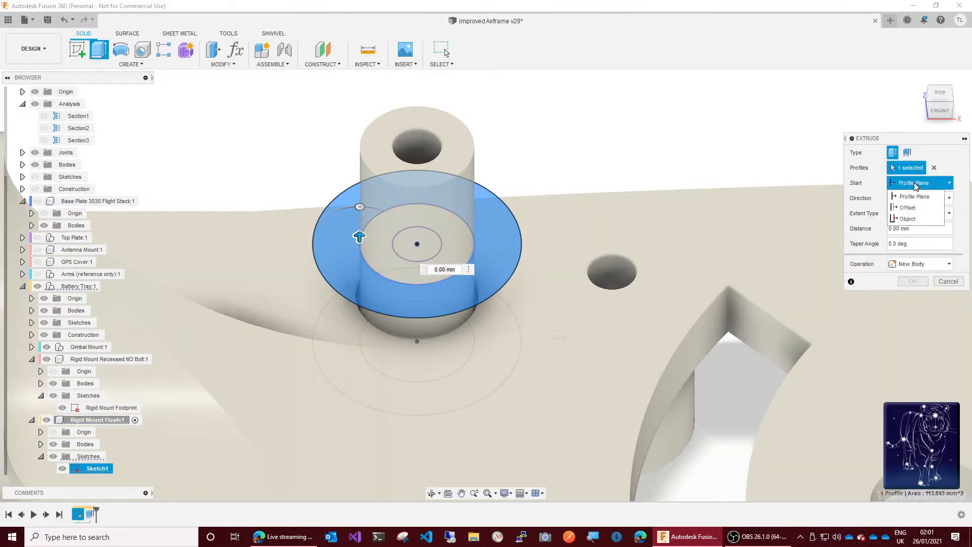
left_click(908, 219)
left_click(459, 139)
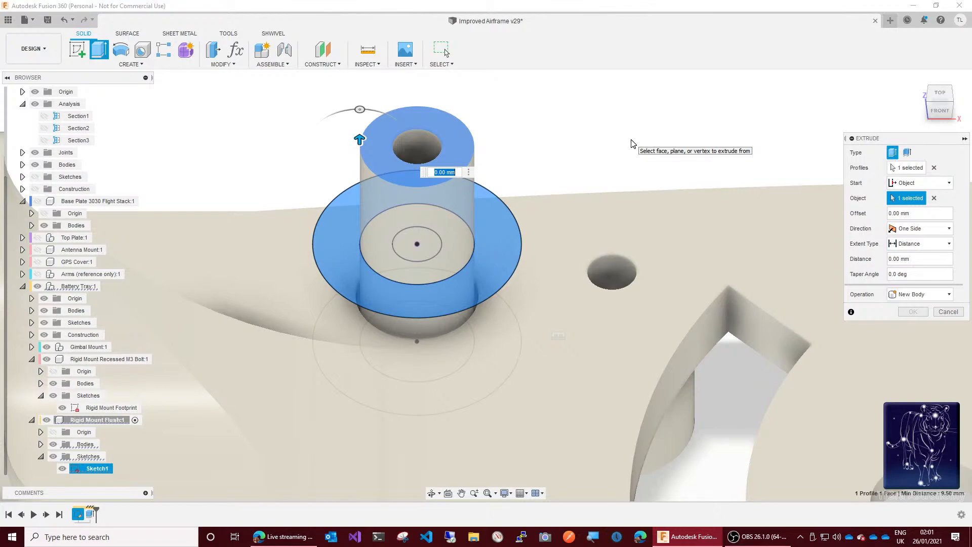
type("ba")
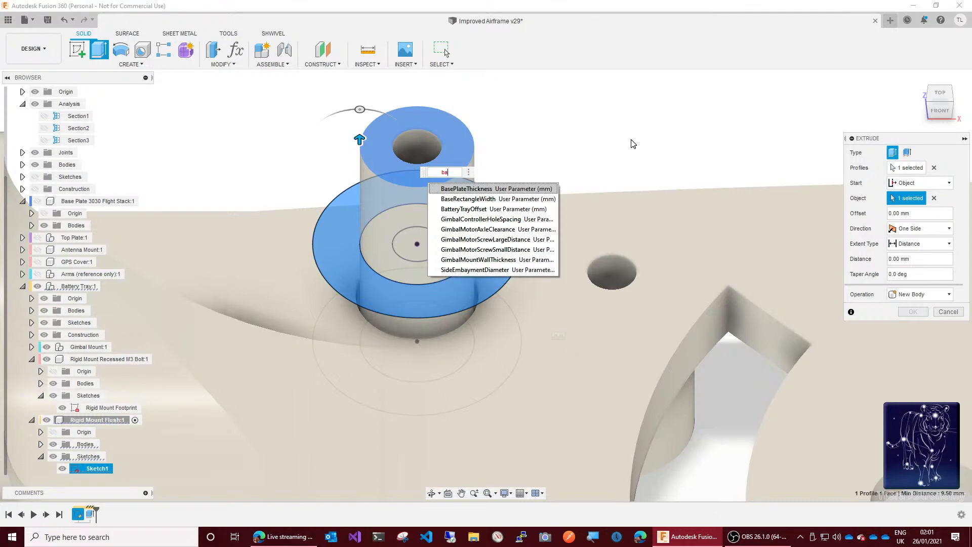
key("Return")
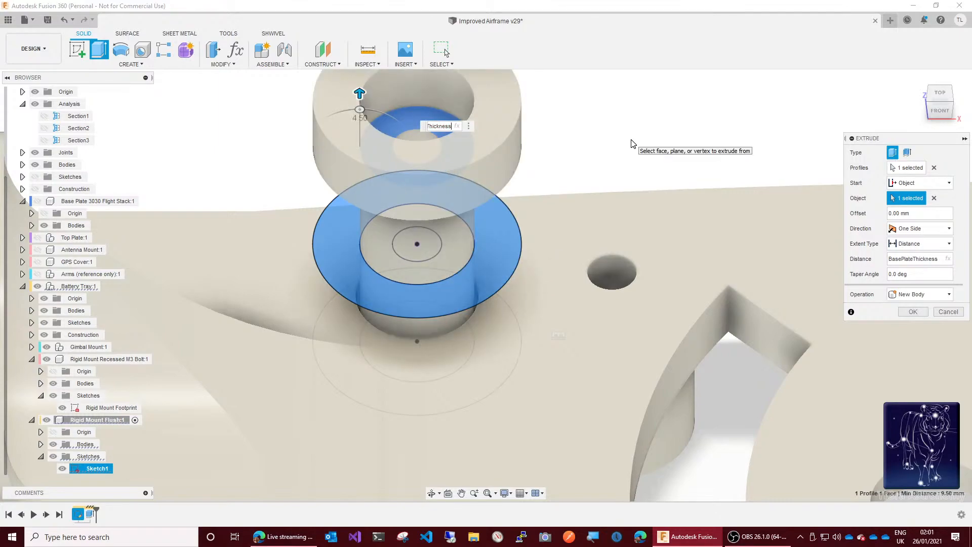
type("/2")
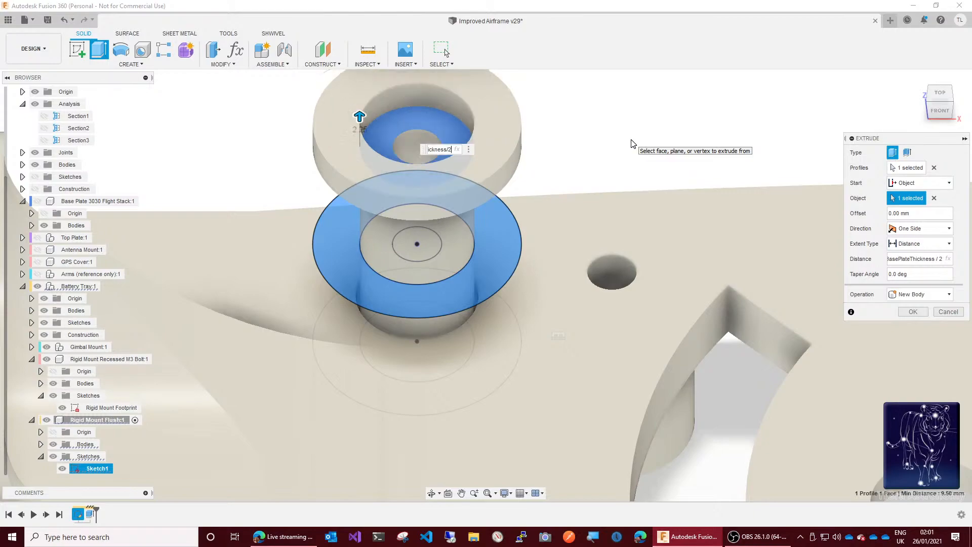
key("Home")
type("-")
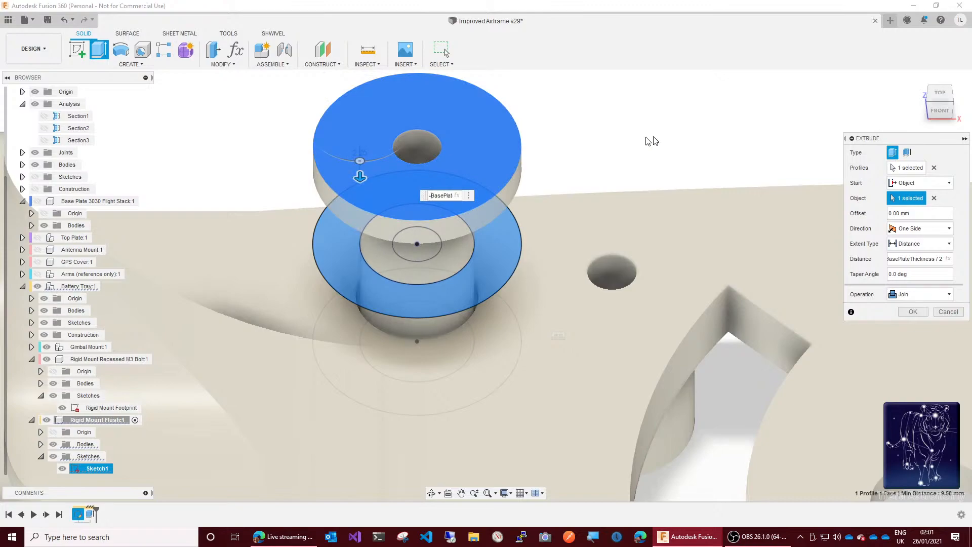
left_click(910, 312)
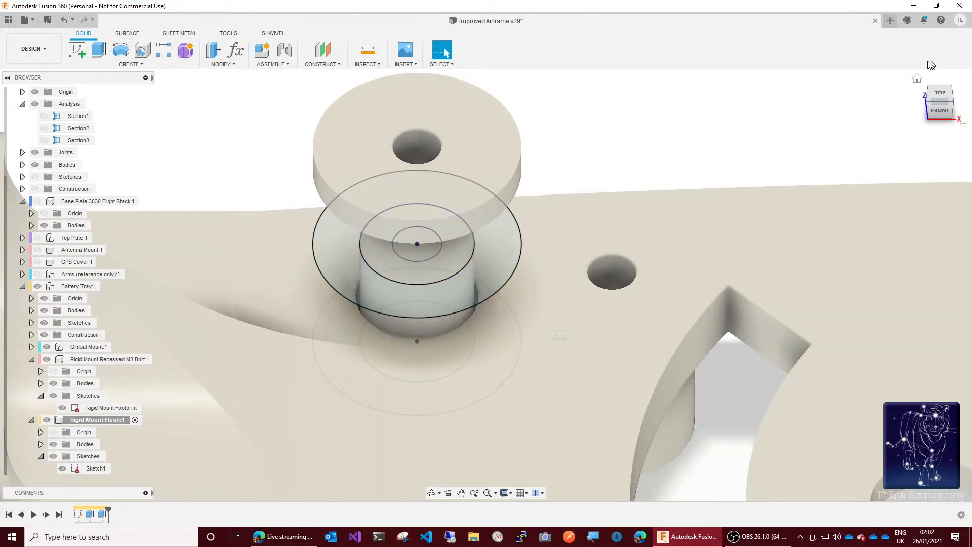
Step: Show the Base Plate 3030 Flight Stack component to check the flush mount's fit
left_click(941, 113)
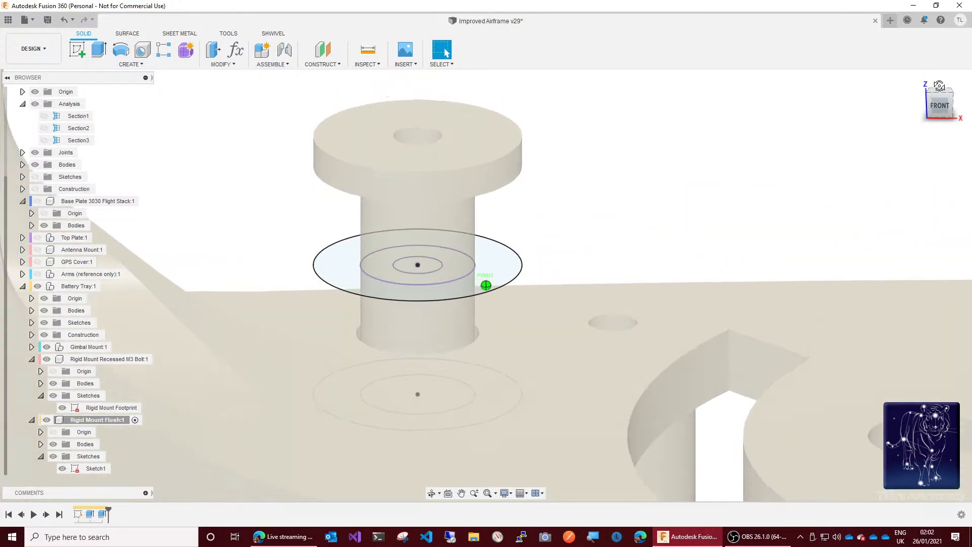
mouse_move(486, 285)
middle_mouse_down("shift")
mouse_move(285, 310)
mouse_move(272, 294)
mouse_move(271, 248)
mouse_move(271, 261)
middle_mouse_up("shift")
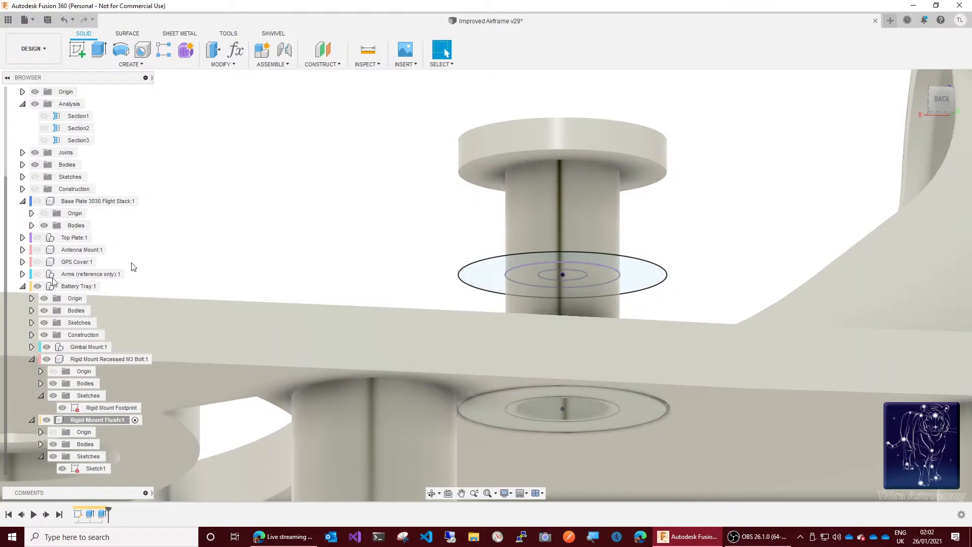
left_click(37, 203)
left_click(38, 202)
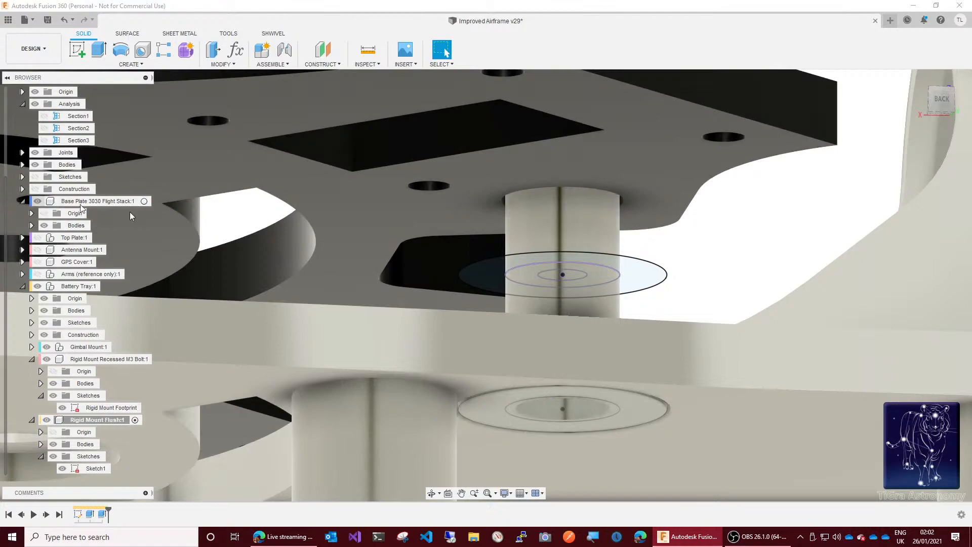
Step: Create a section analysis from the base plate's flat side face, offset -26 mm to cut through the flush mount
mouse_move(943, 107)
left_mouse_down()
mouse_move(941, 128)
mouse_move(898, 133)
mouse_move(886, 122)
mouse_move(896, 112)
left_mouse_up()
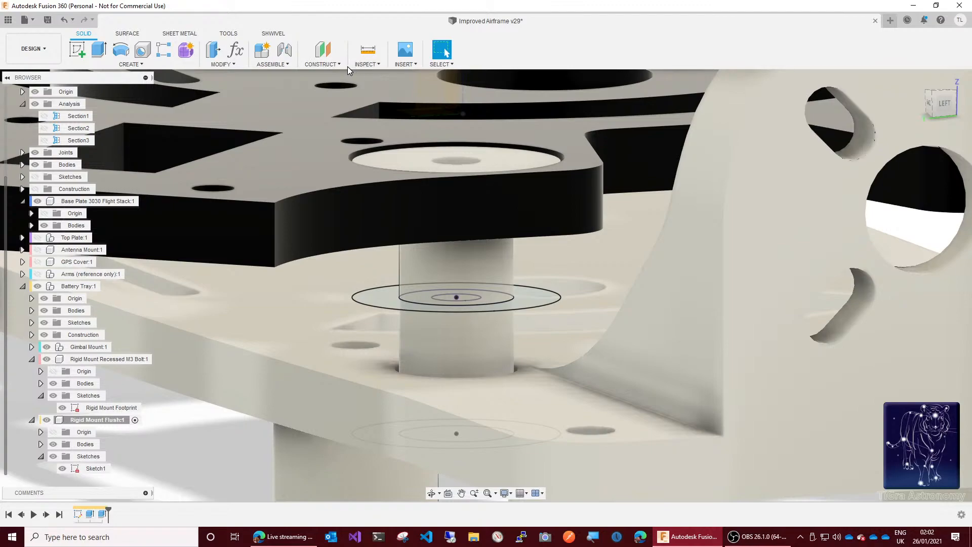
left_click(370, 64)
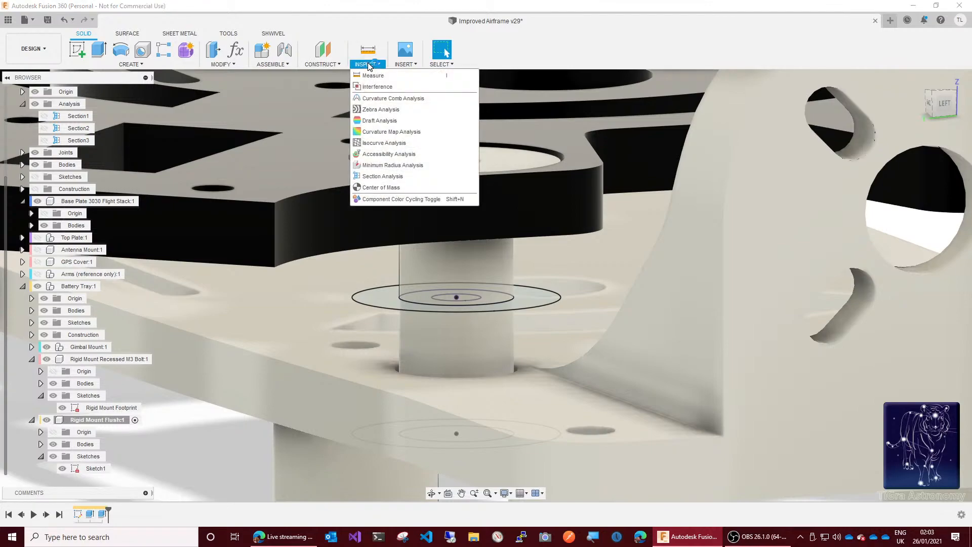
left_click(387, 177)
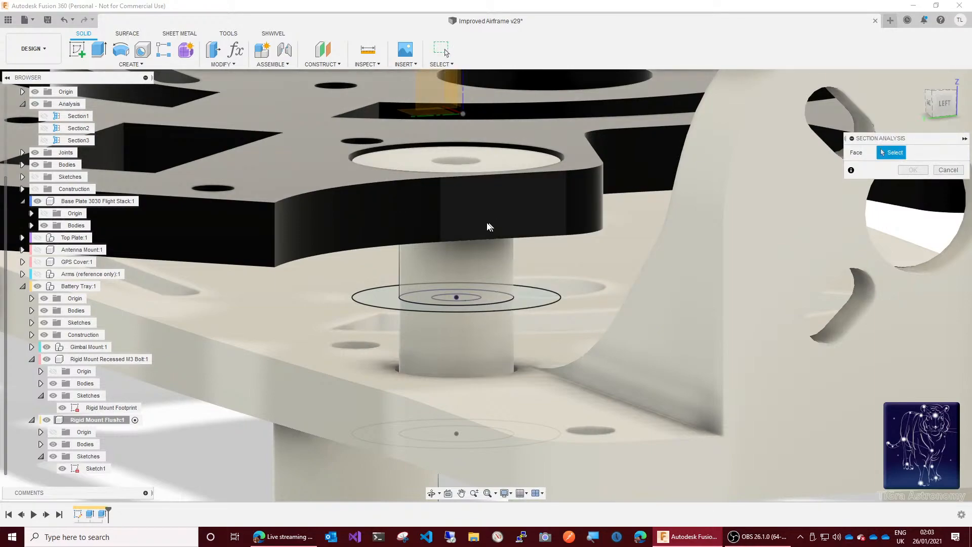
left_click(248, 241)
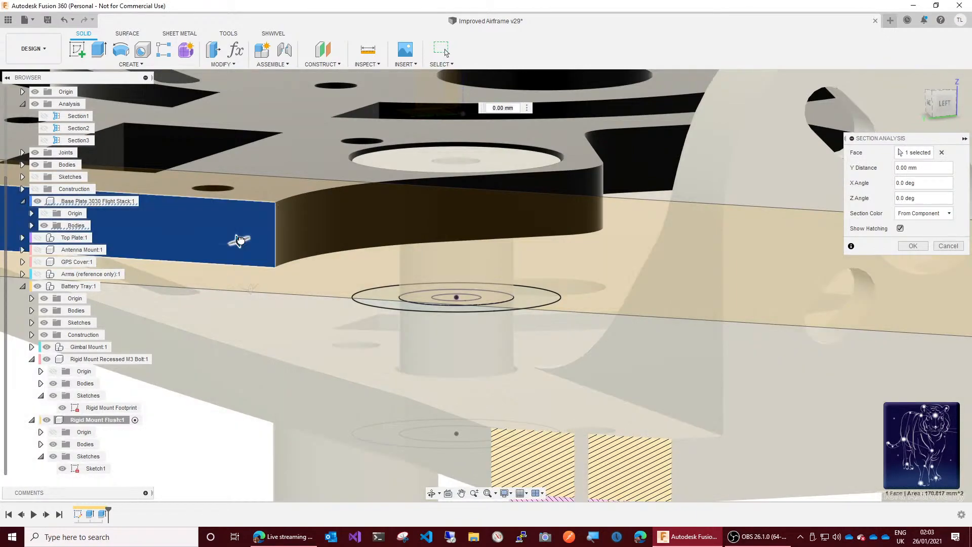
left_click_drag(240, 240, 395, 208)
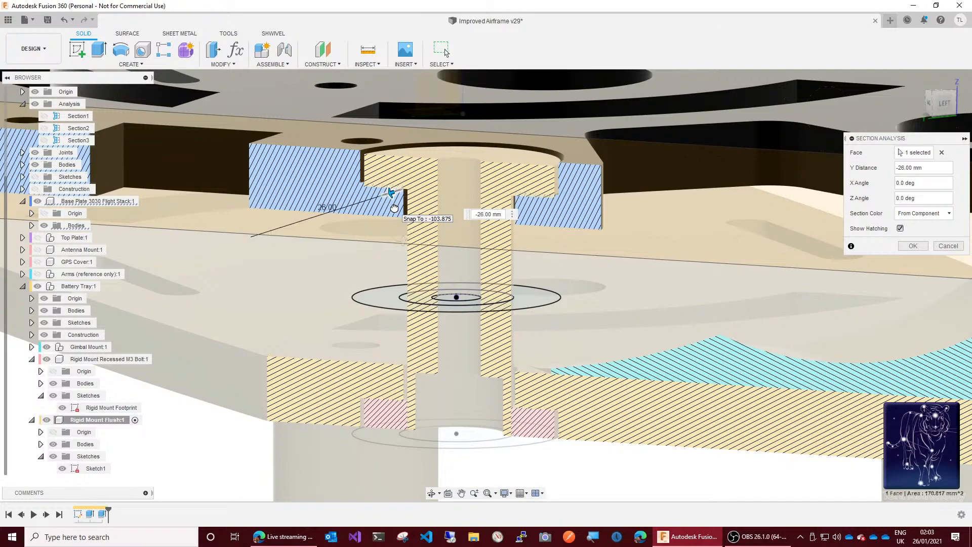
left_click_drag(394, 207, 395, 209)
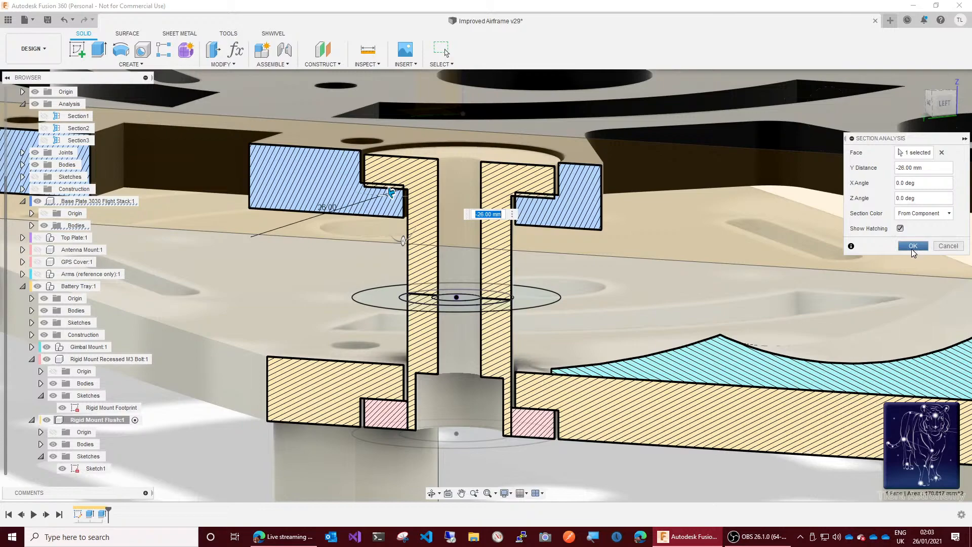
left_click(914, 251)
left_click(913, 248)
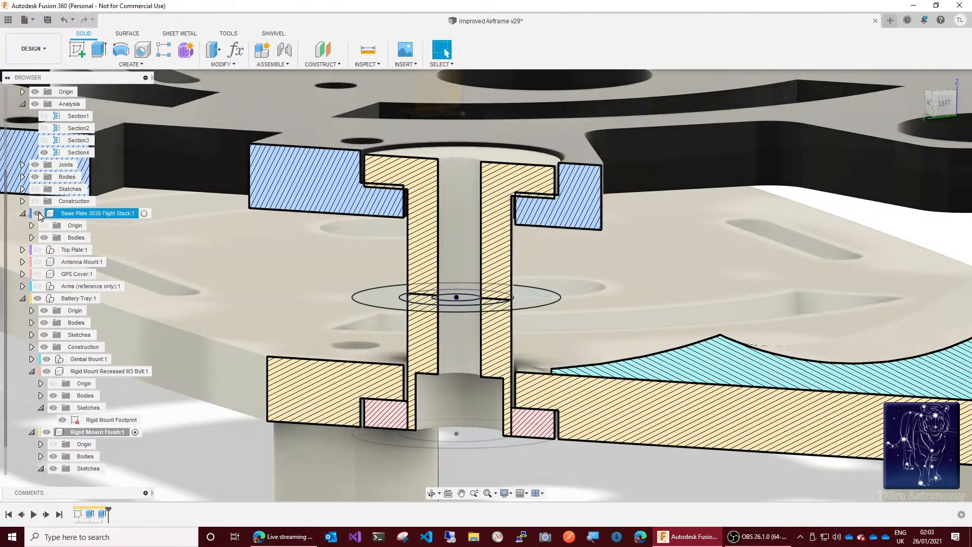
Step: Hide the section through the flush mount and the mount's footprint sketch, and collapse its sketch list
left_click(44, 153)
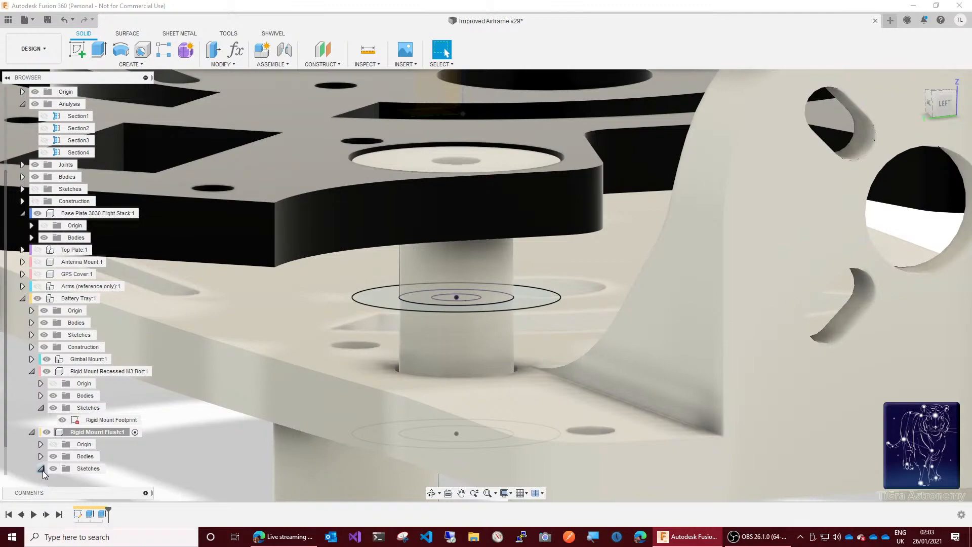
scroll(53, 472, "down", 1)
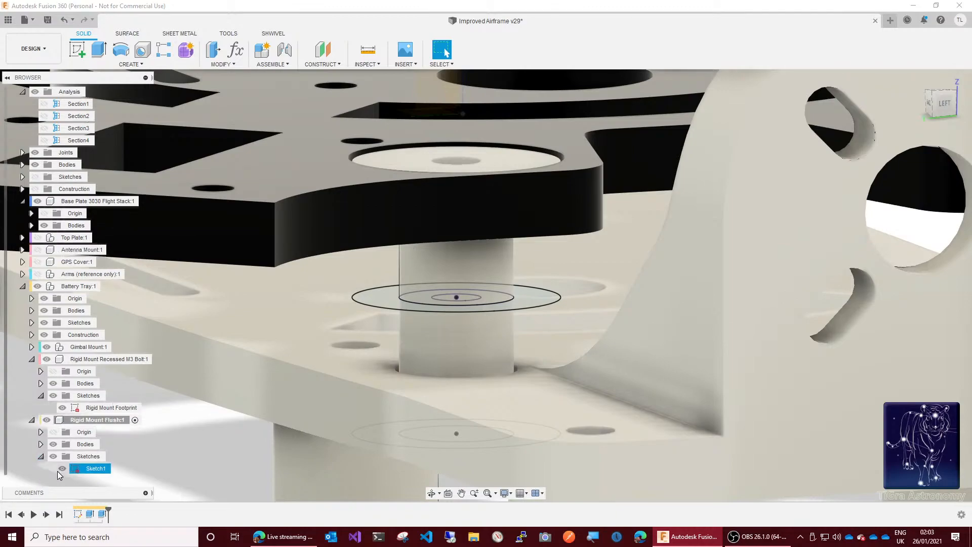
left_click(61, 469)
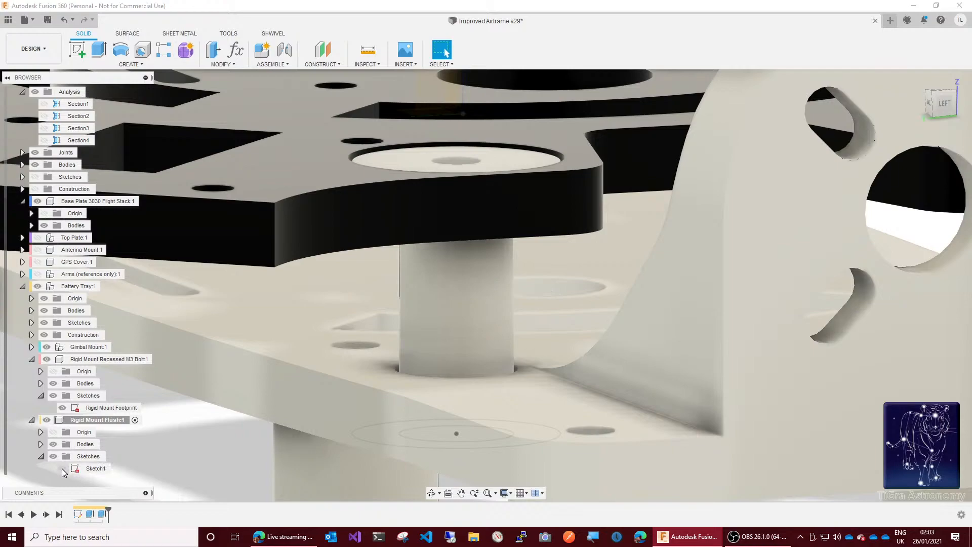
left_click(41, 457)
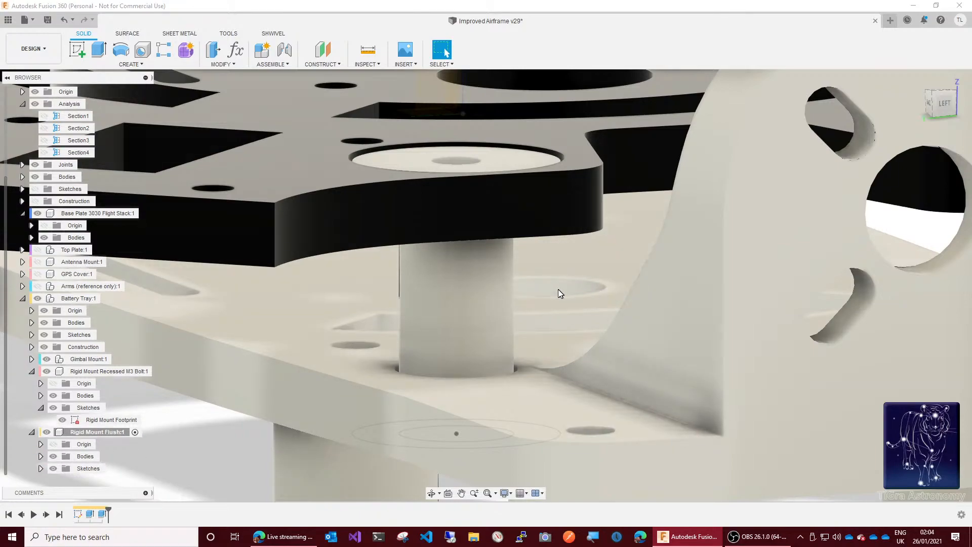
Step: Collapse the contents of both Rigid Mount components and activate the Battery Tray component
scroll(537, 297, "down", 5)
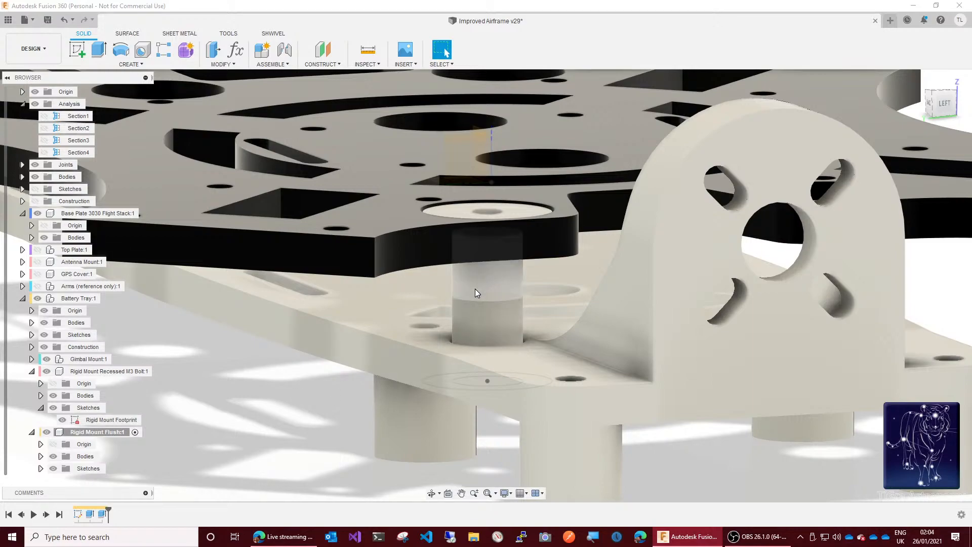
scroll(475, 288, "down", 4)
scroll(475, 289, "up", 5)
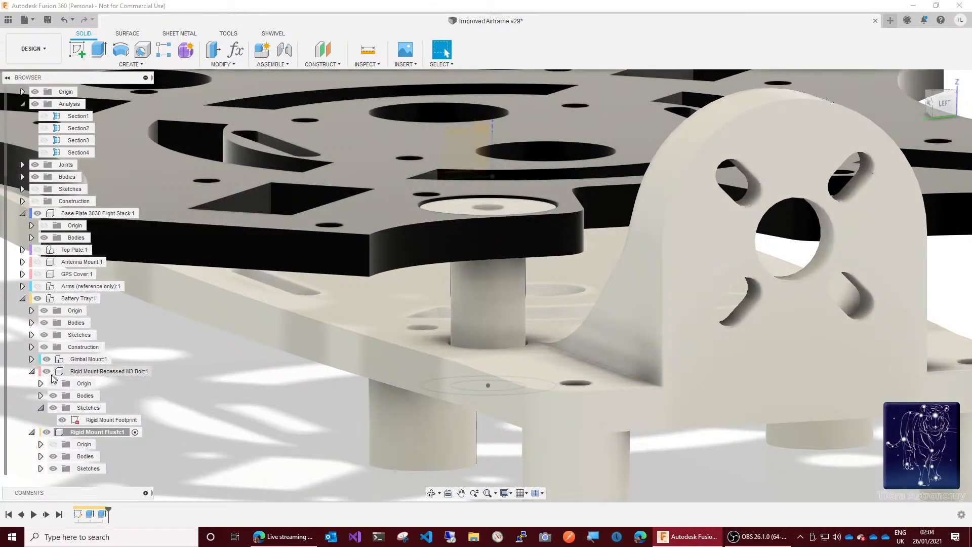
left_click(32, 372)
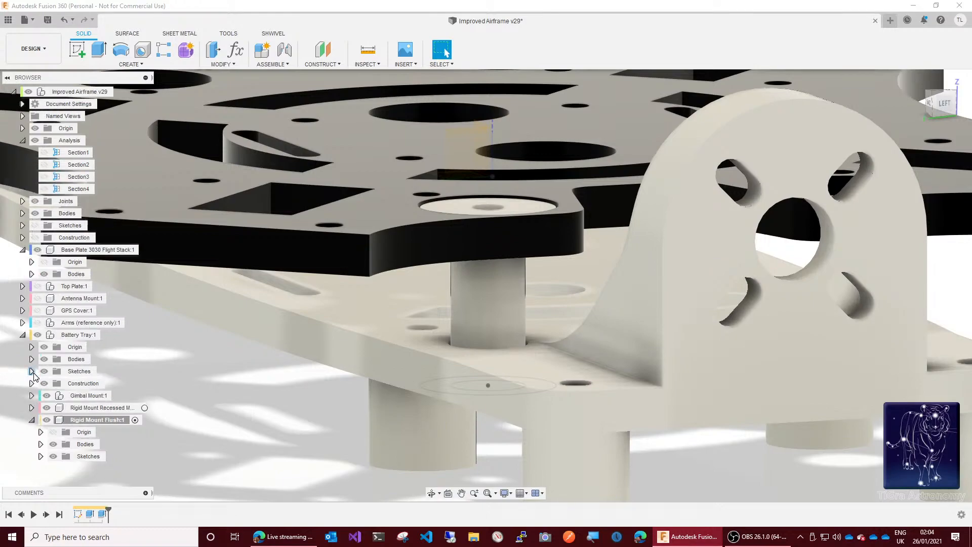
left_click(32, 421)
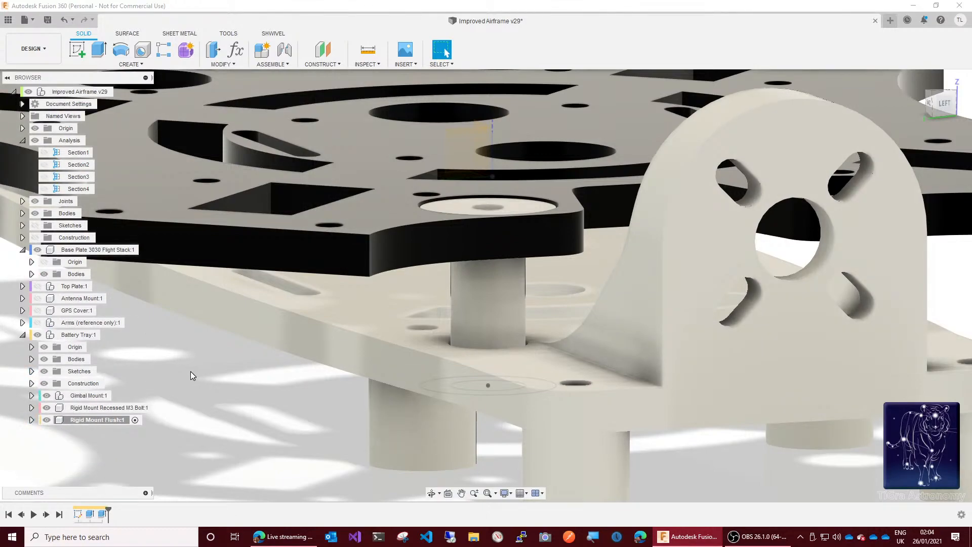
left_click(109, 335)
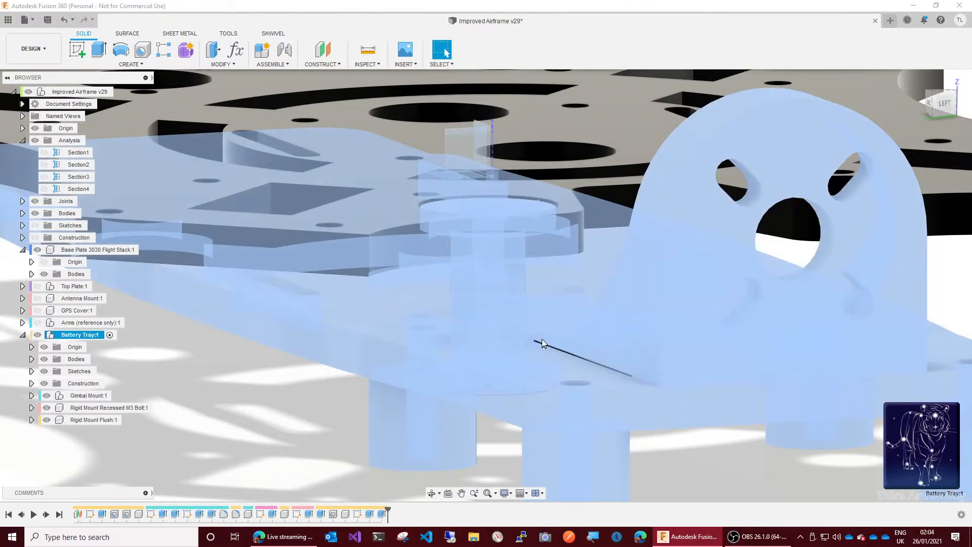
Step: Examine the flush mount in the base plate and battery tray from the home, top, side and underside views
left_click(485, 269)
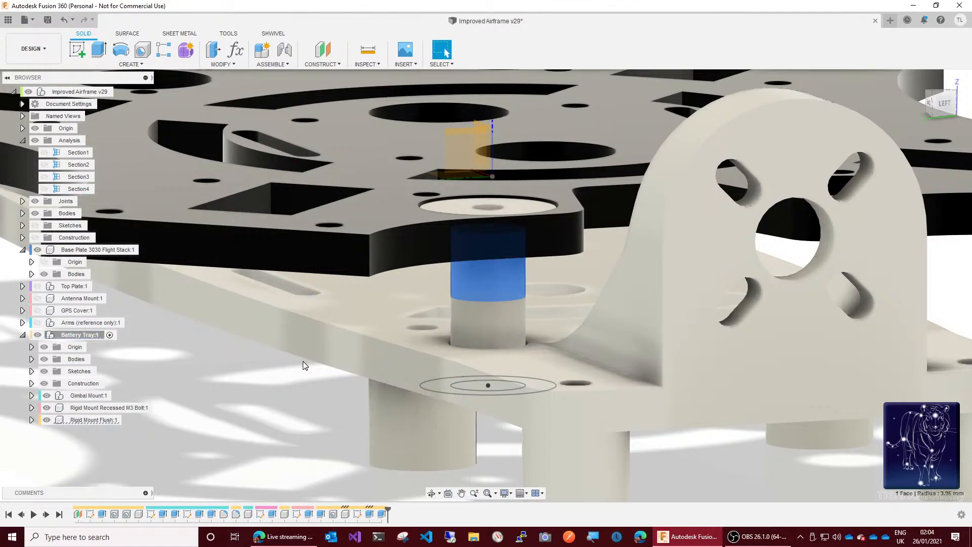
key("Escape")
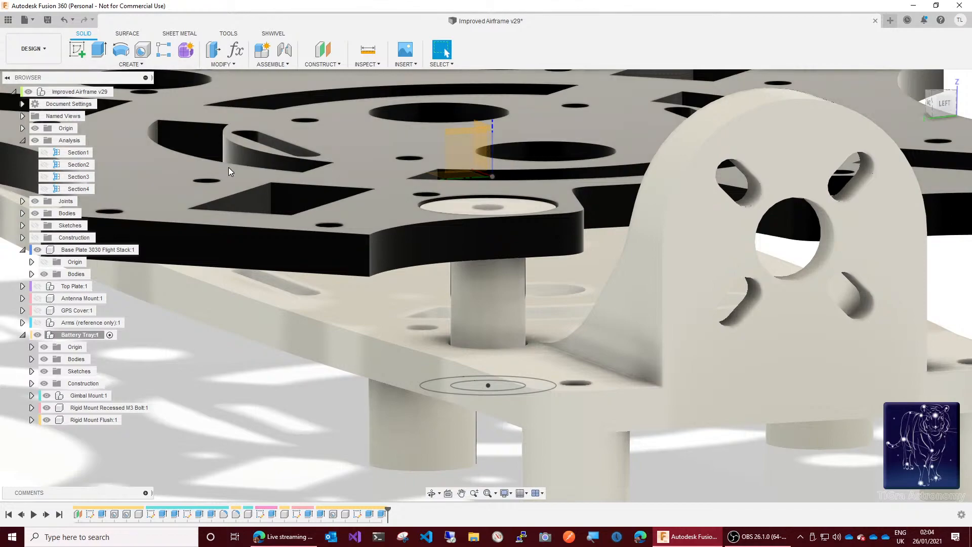
scroll(229, 171, "down", 5)
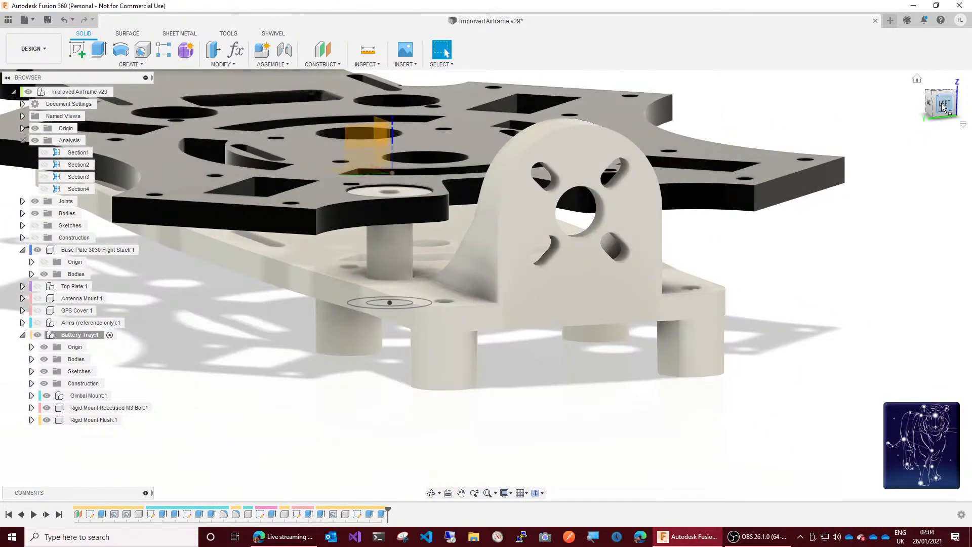
left_click(918, 80)
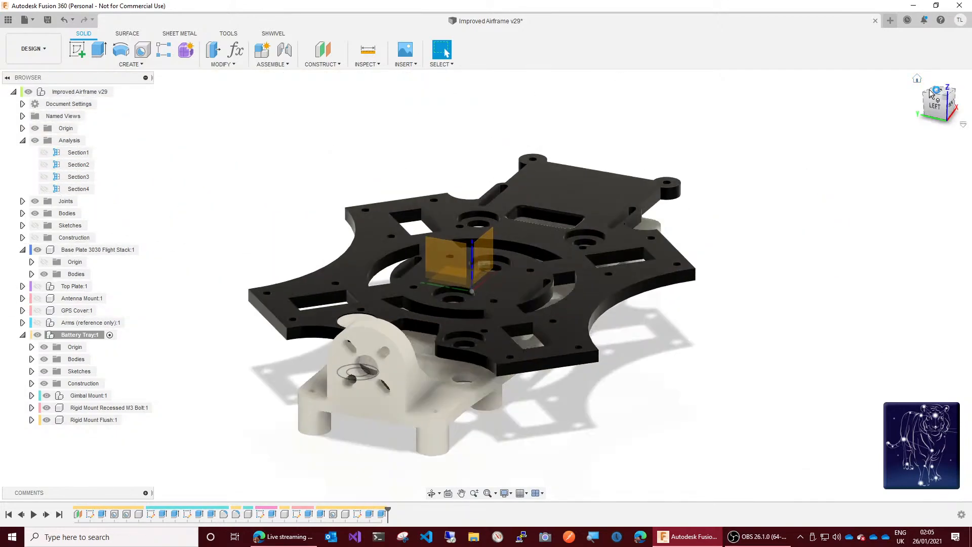
left_click(938, 94)
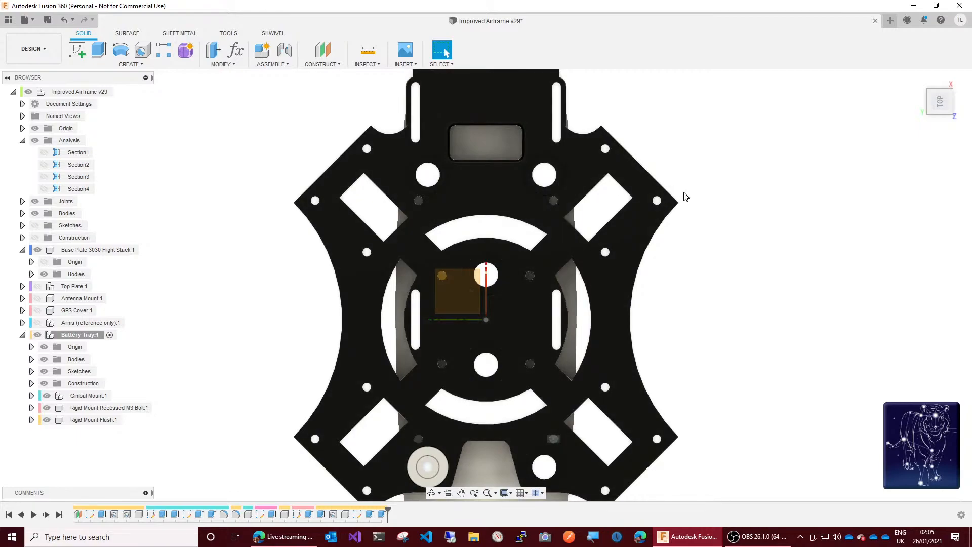
left_click(918, 79)
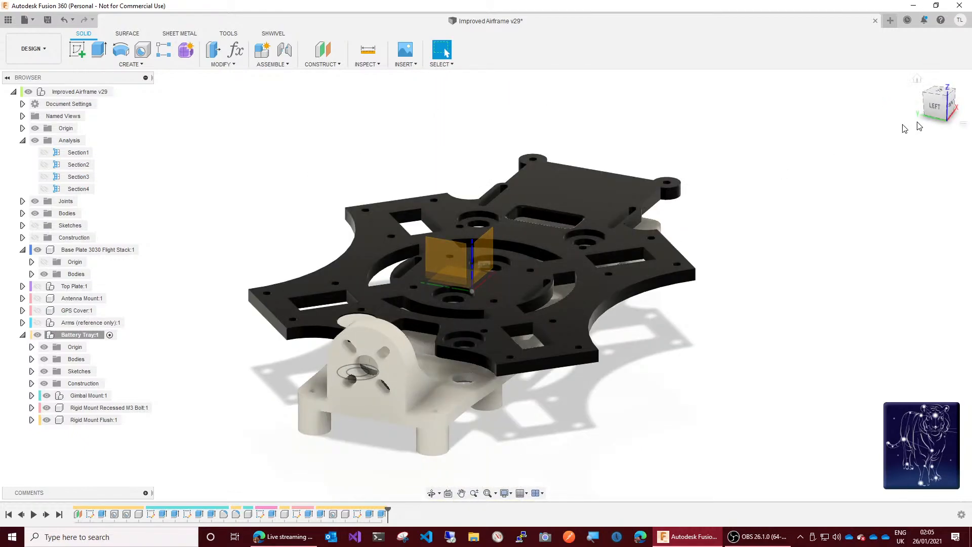
left_click(938, 115)
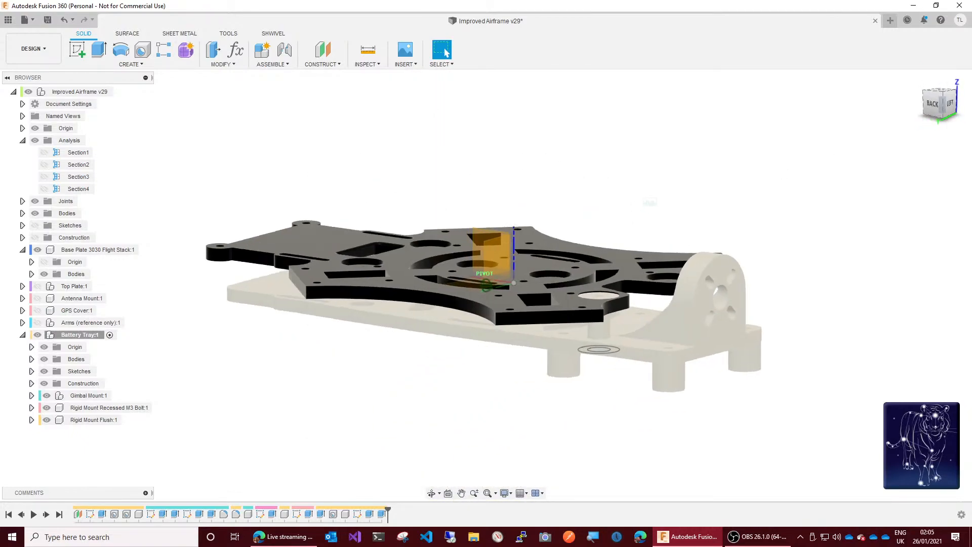
left_click_drag(945, 102, 948, 83)
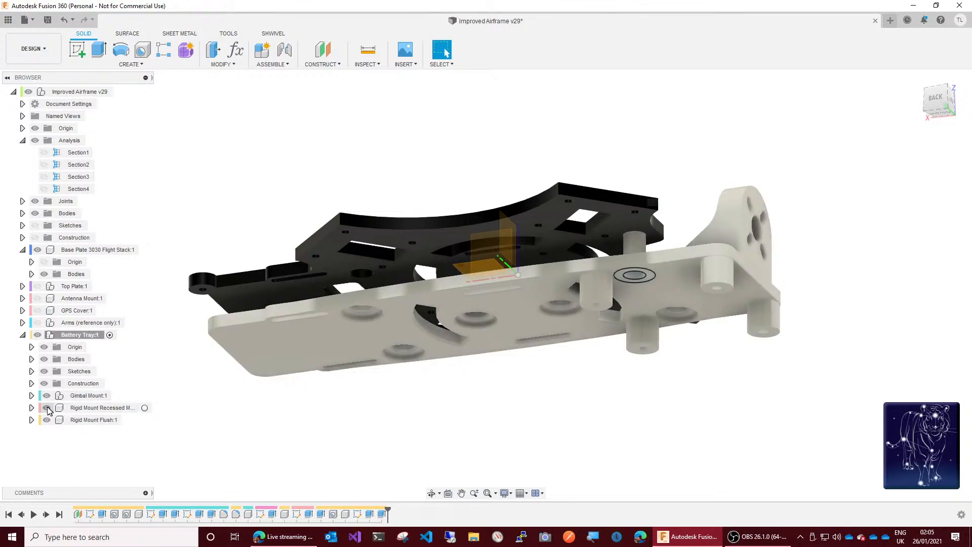
Step: Hide the Rigid Mount Footprint sketch of the Rigid Mount Recessed M3 Bolt component and collapse the component's contents
left_click(31, 409)
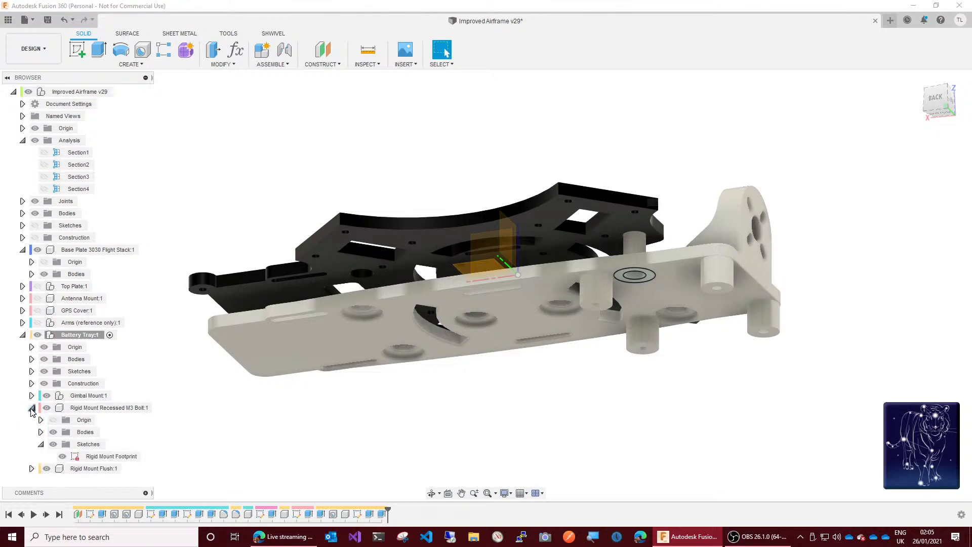
left_click(62, 456)
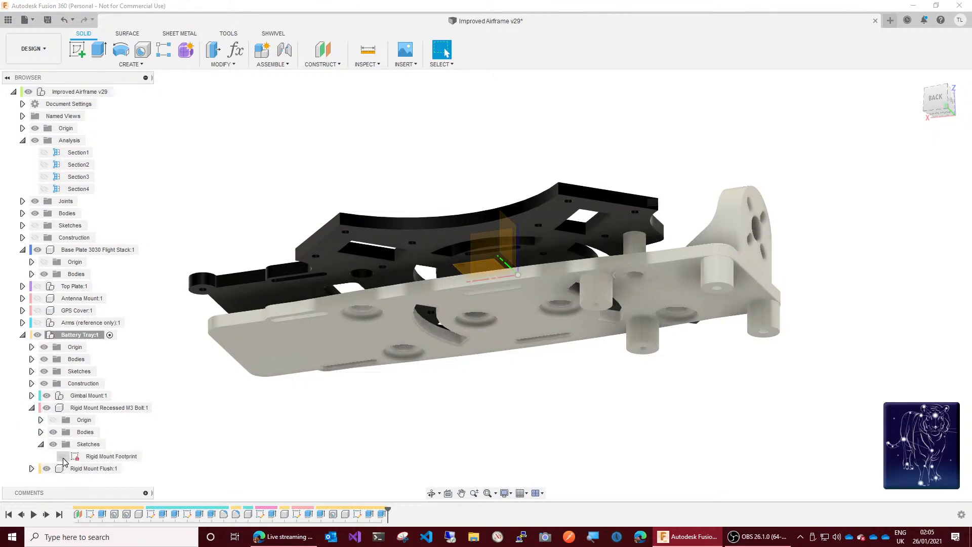
left_click(40, 445)
left_click(31, 407)
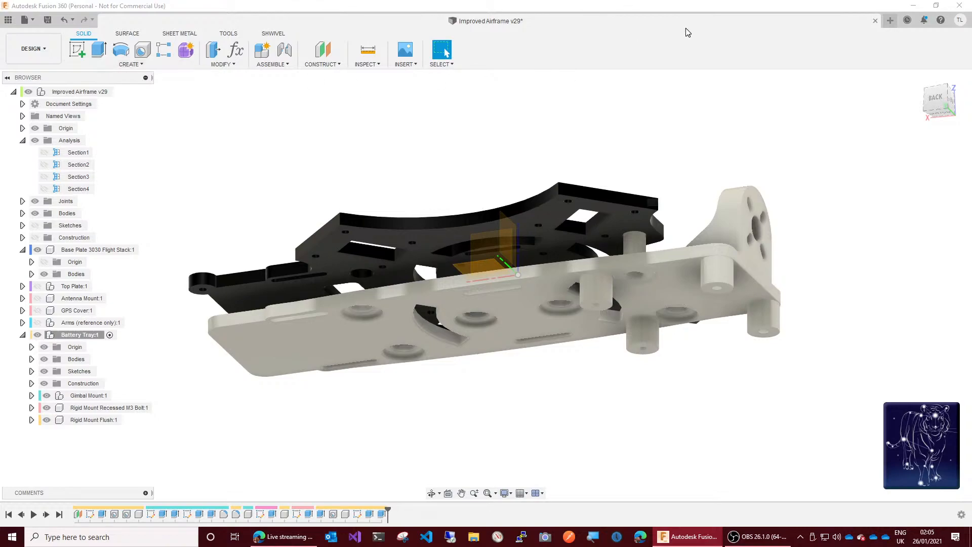
Step: Save the design with the version description "added rigid mounting pins for battery tray"
left_click(47, 19)
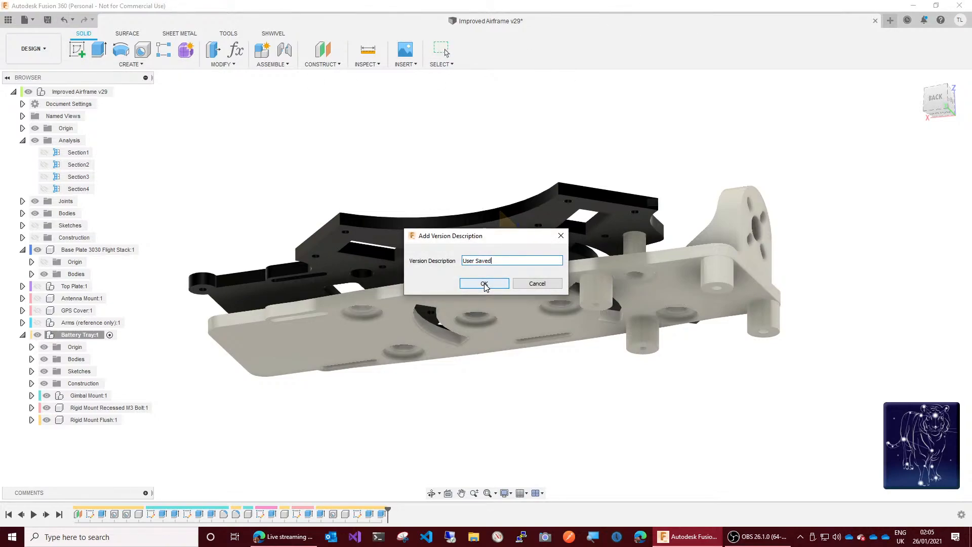
key("ctrl+a")
type("add")
type("ed rigid moun")
type("ting pins f")
type("or battery tray")
left_click(485, 283)
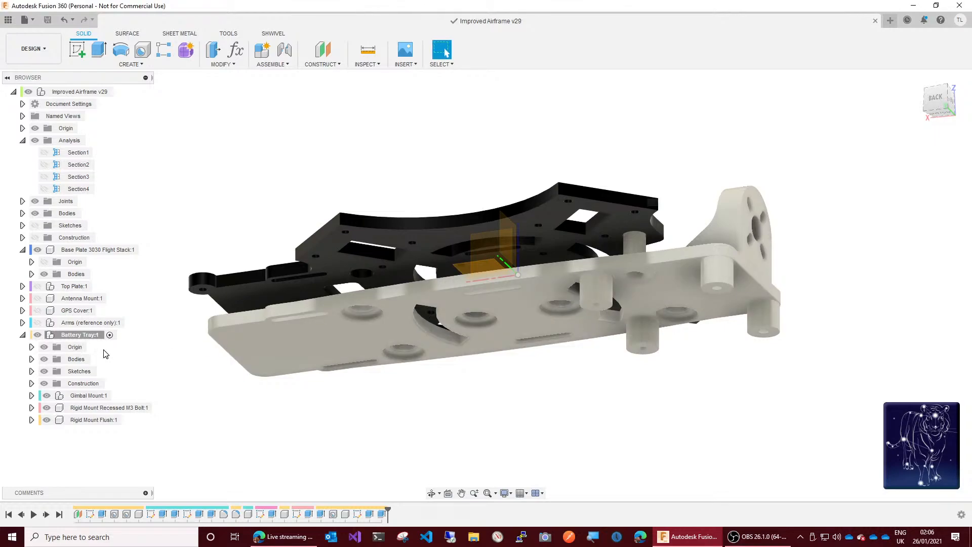
left_click(95, 409)
left_click(98, 421, "ctrl")
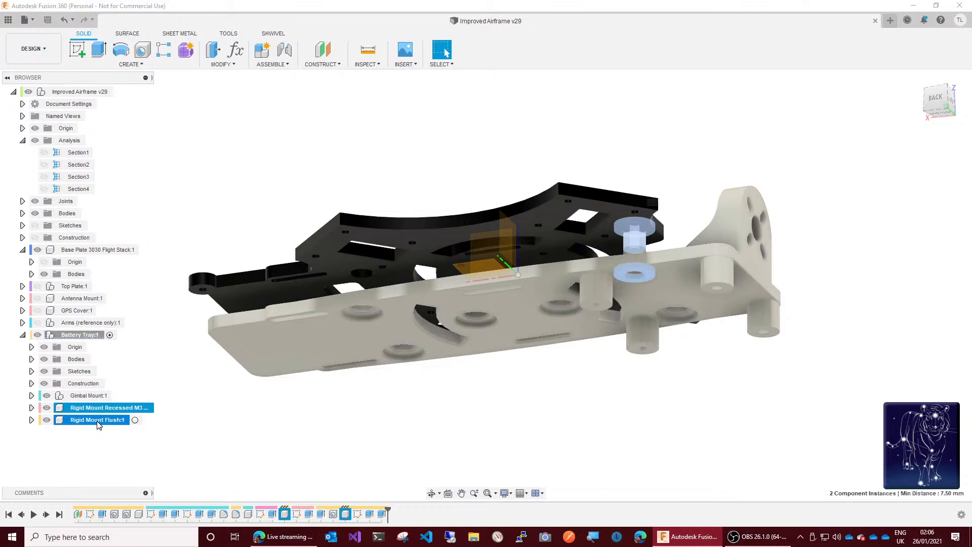
right_click(98, 425)
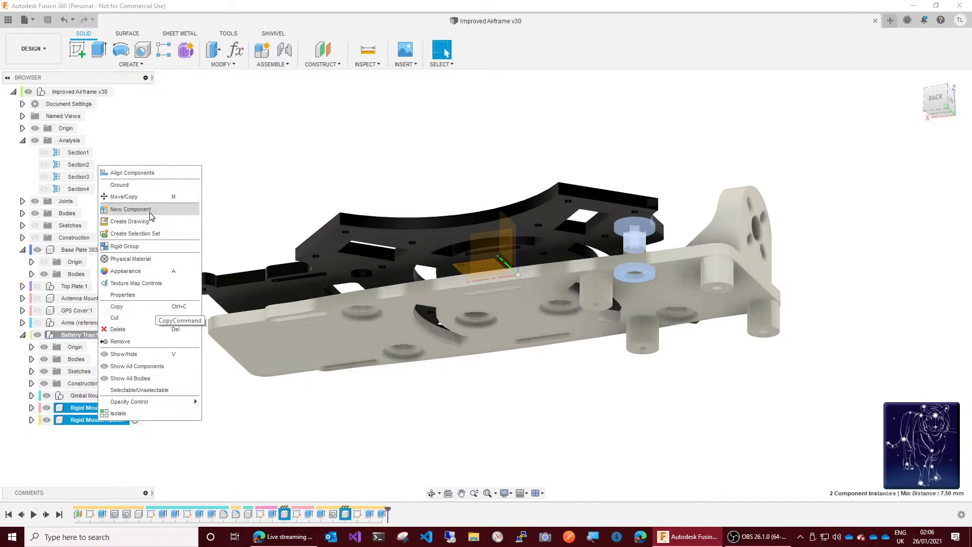
left_click(279, 445)
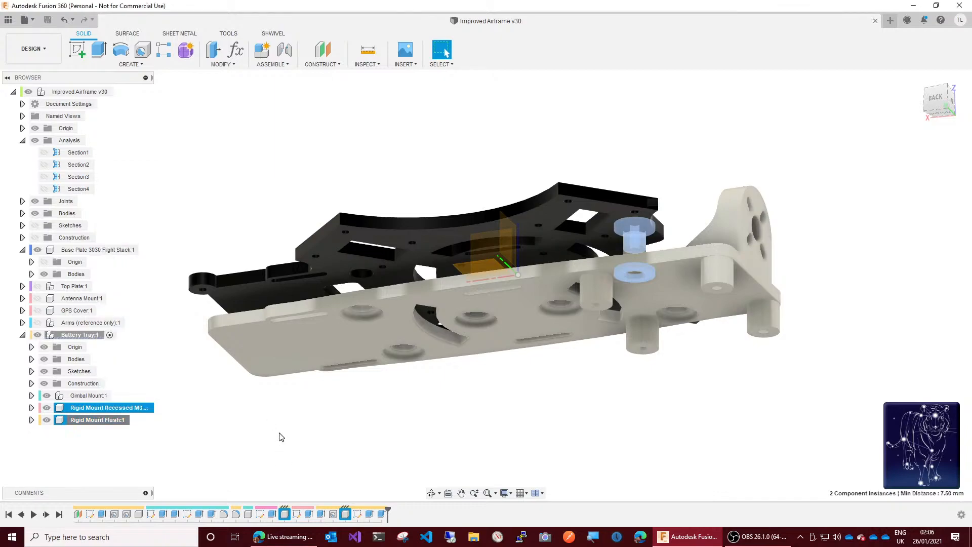
left_click(282, 437)
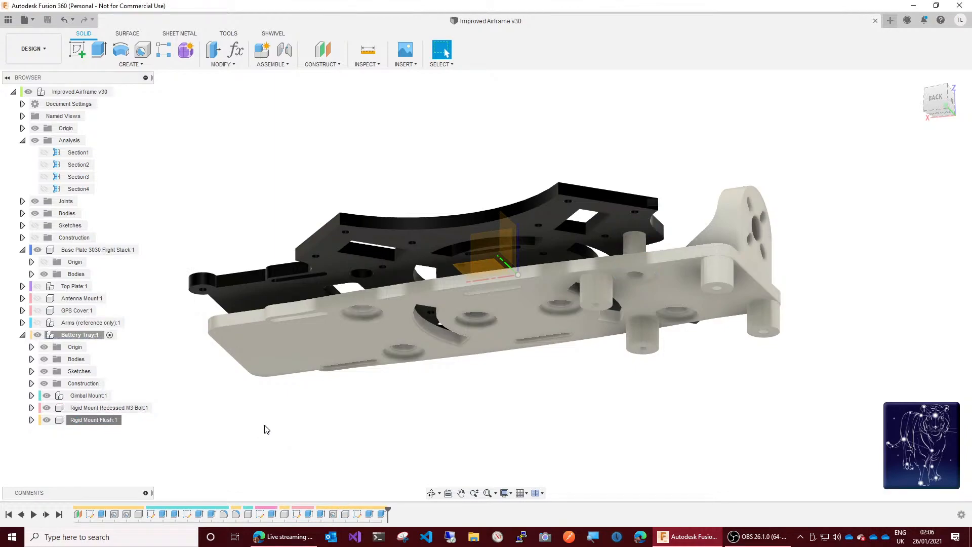
Step: Export the Rigid Mount Flush component as a high-refinement binary STL named Rigid Mount Flush.stl in the TPL Designs folder
right_click(98, 426)
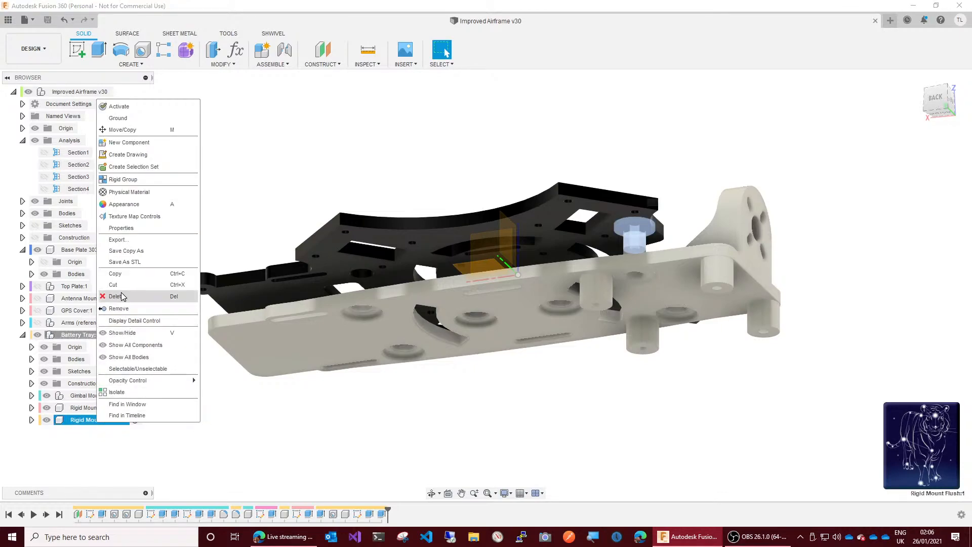
left_click(126, 264)
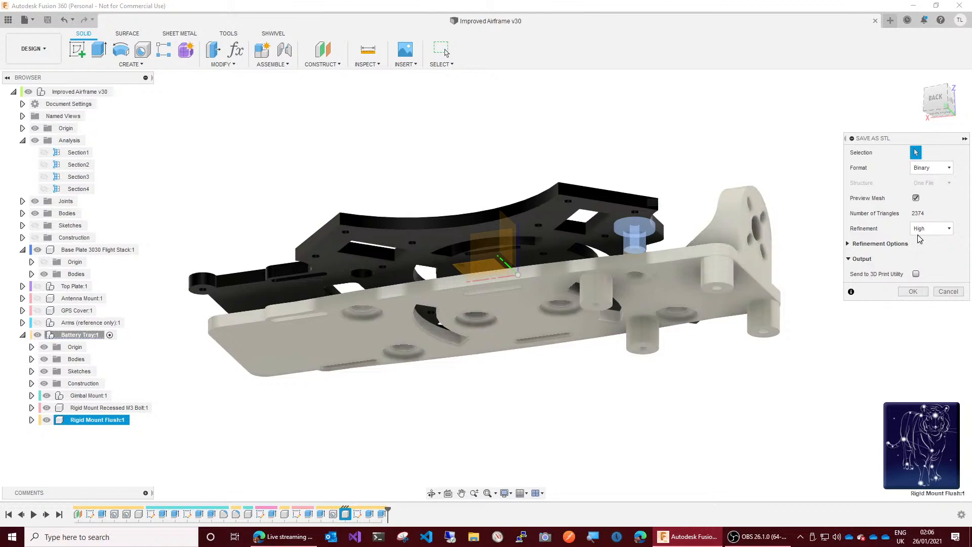
left_click(915, 292)
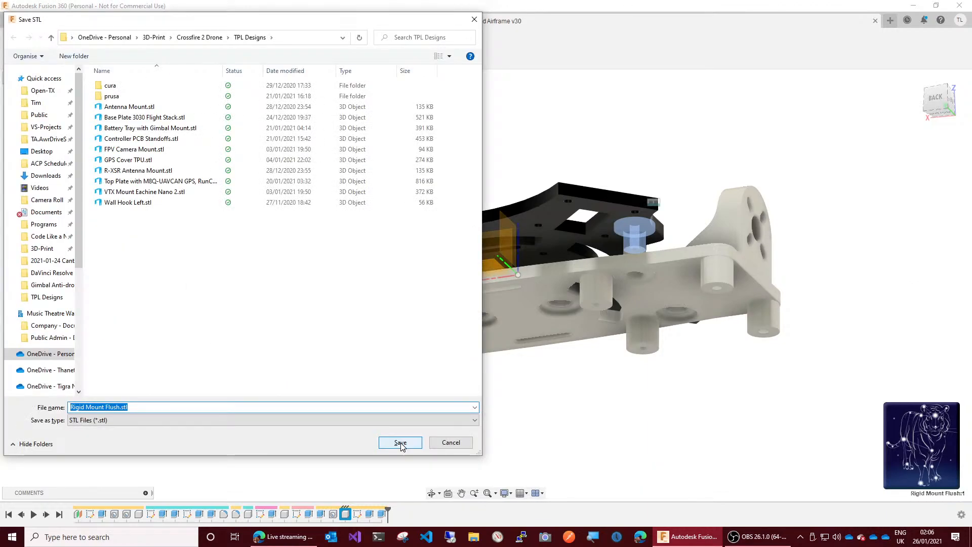
left_click(400, 443)
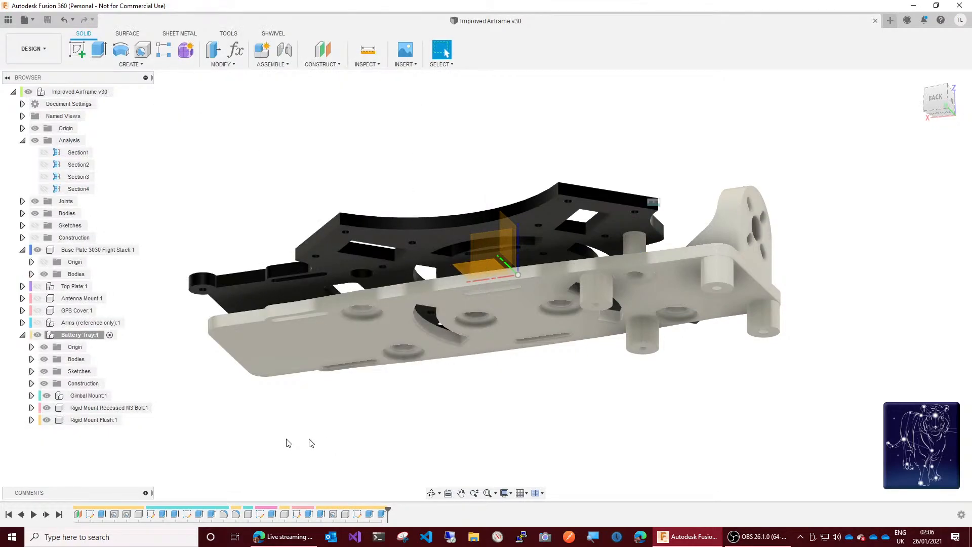
Step: Export the recessed bolt mount as a high-refinement binary STL named Rigid Mount Recessed M3 Bolt.stl in the TPL Designs folder
right_click(95, 413)
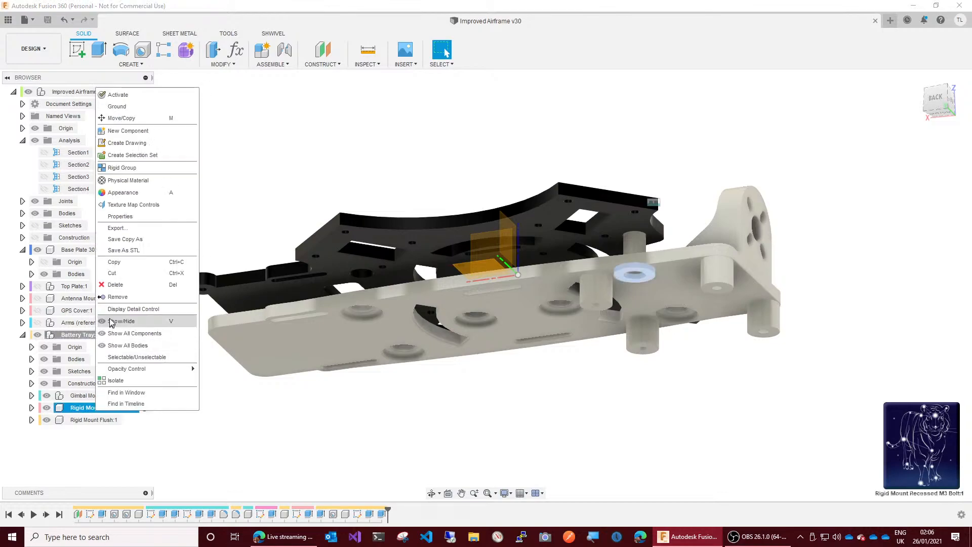
left_click(124, 251)
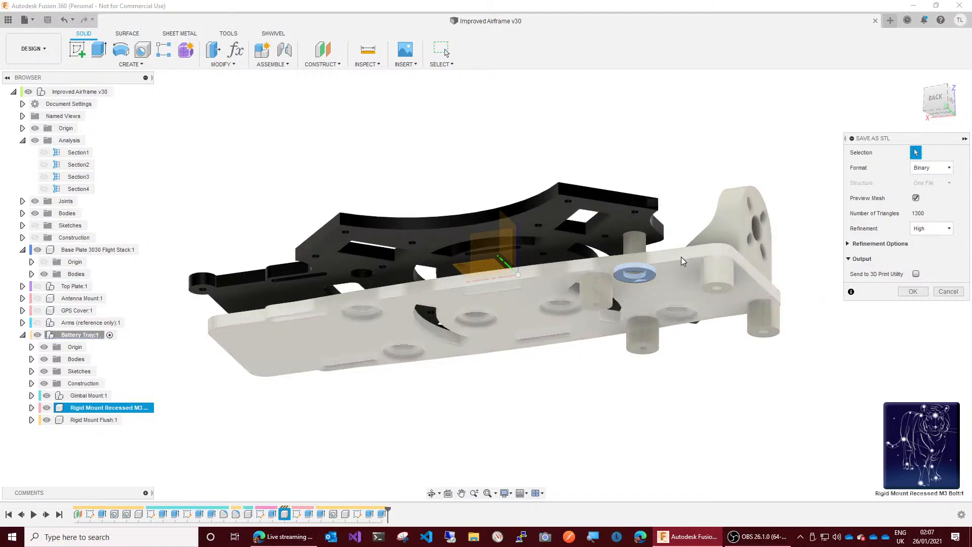
left_click(91, 422)
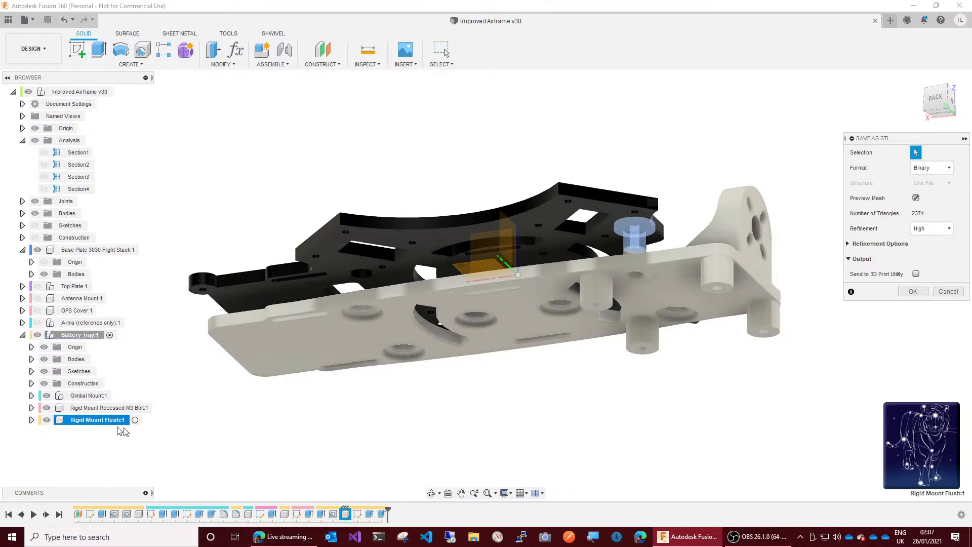
left_click(86, 411)
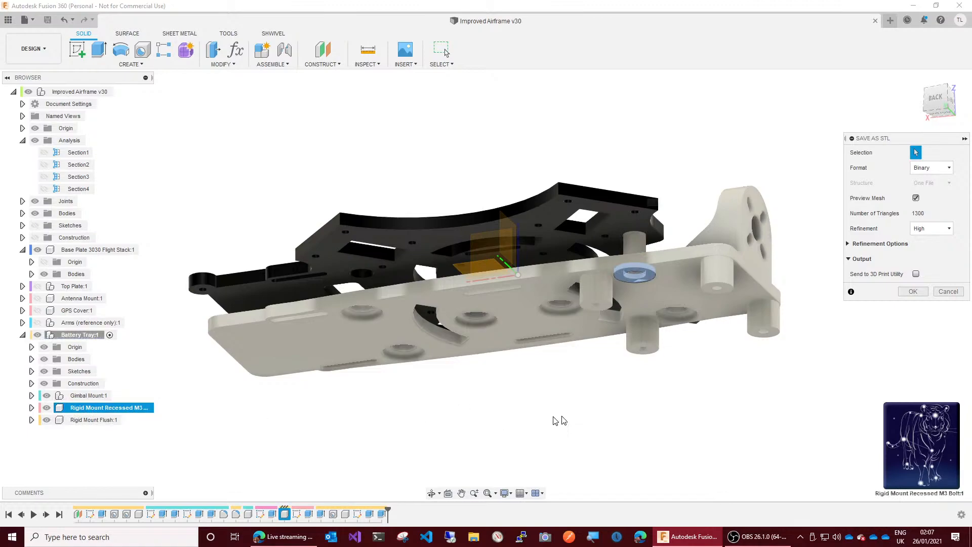
left_click(636, 243)
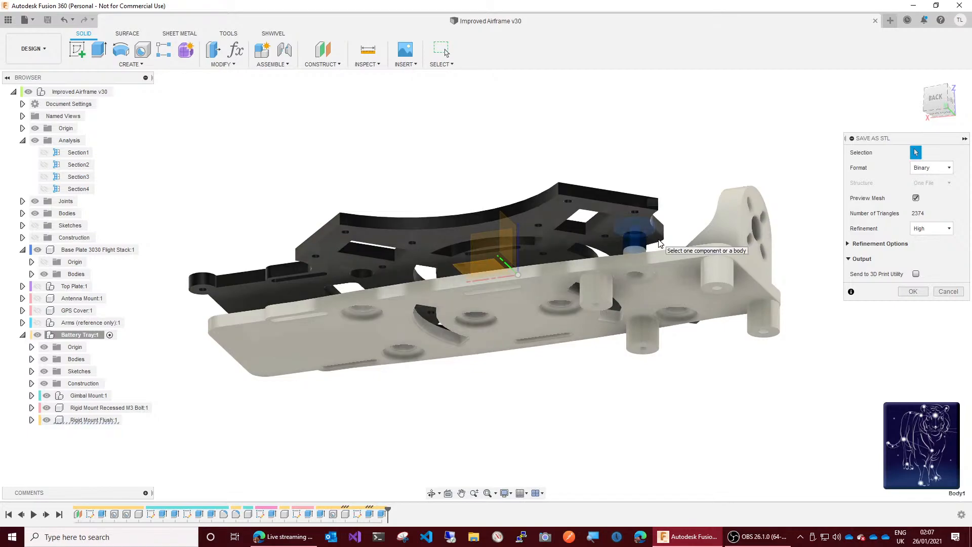
left_click(102, 409)
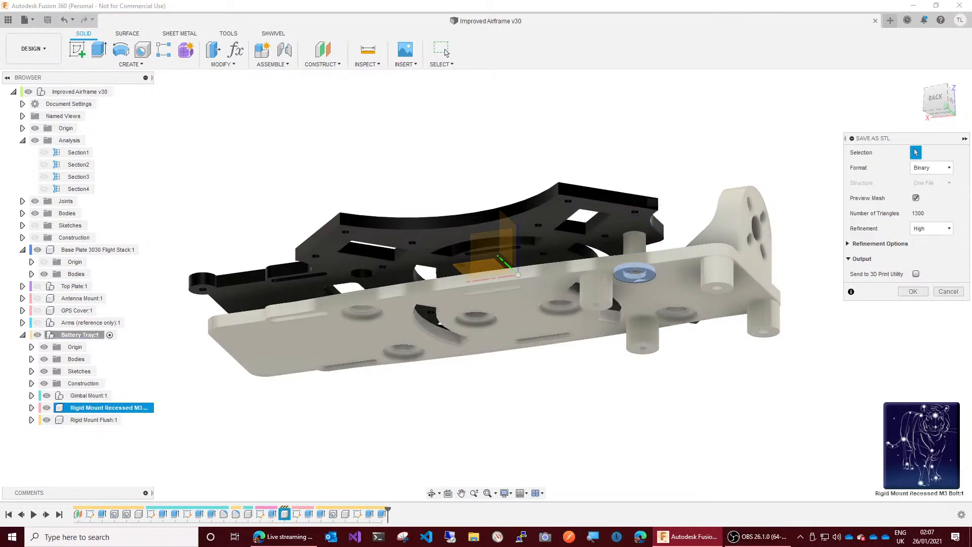
left_click(913, 291)
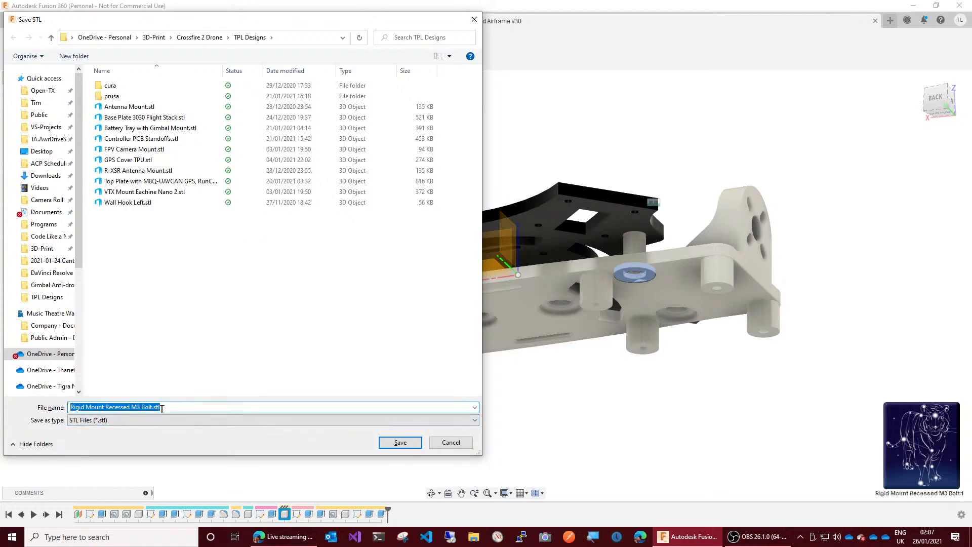
left_click(400, 443)
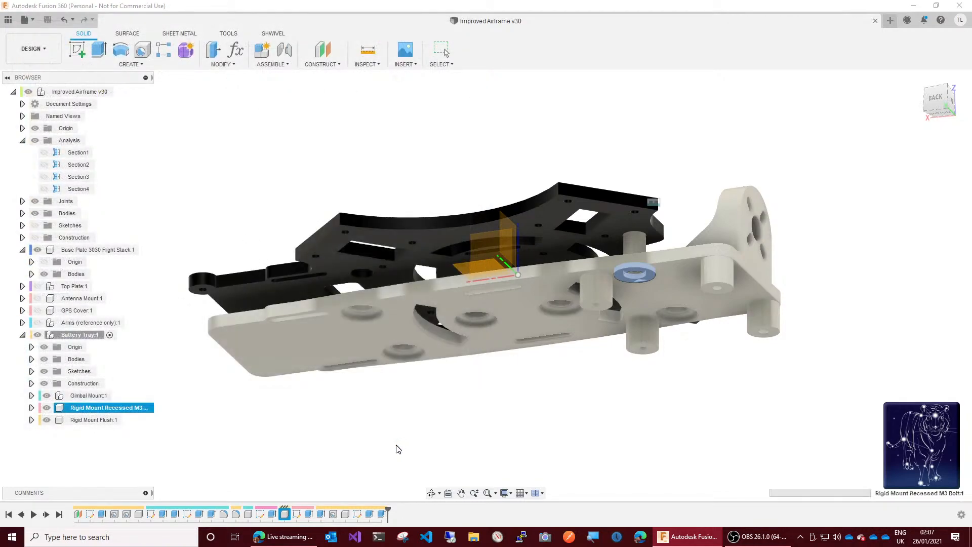
Step: Export the Rigid Mount Flush component as a binary STL with high refinement, saved as Rigid Mount Flush.stl in the TPL Designs folder
left_click(84, 421)
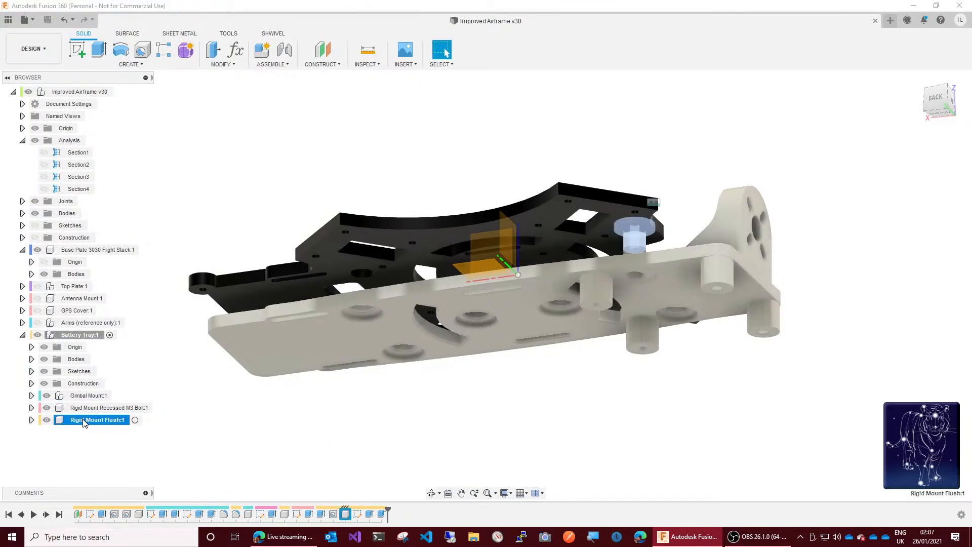
right_click(84, 422)
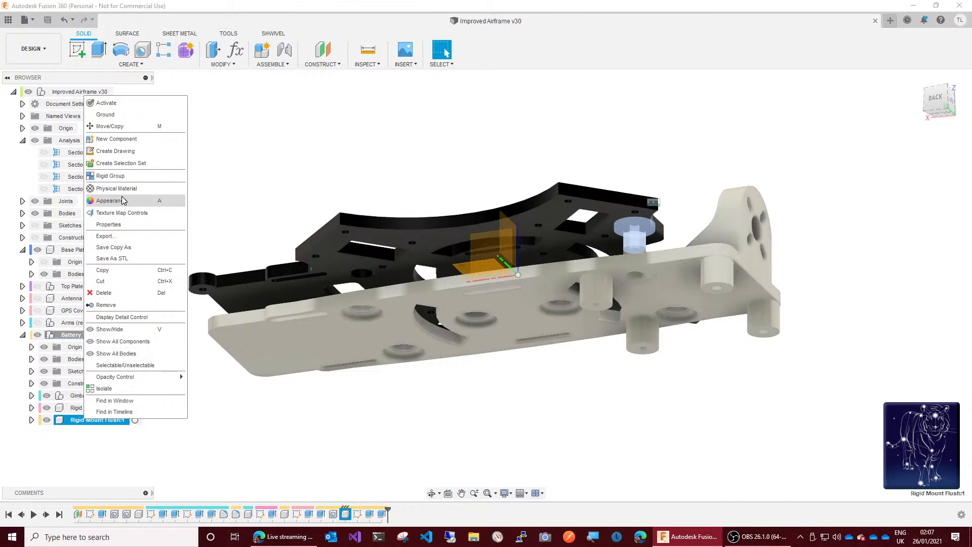
left_click(133, 257)
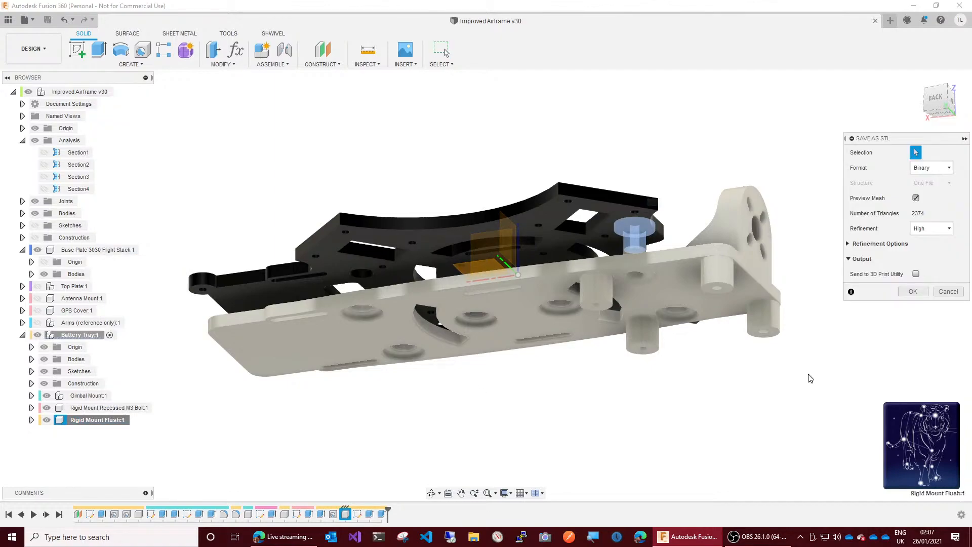
left_click(937, 294)
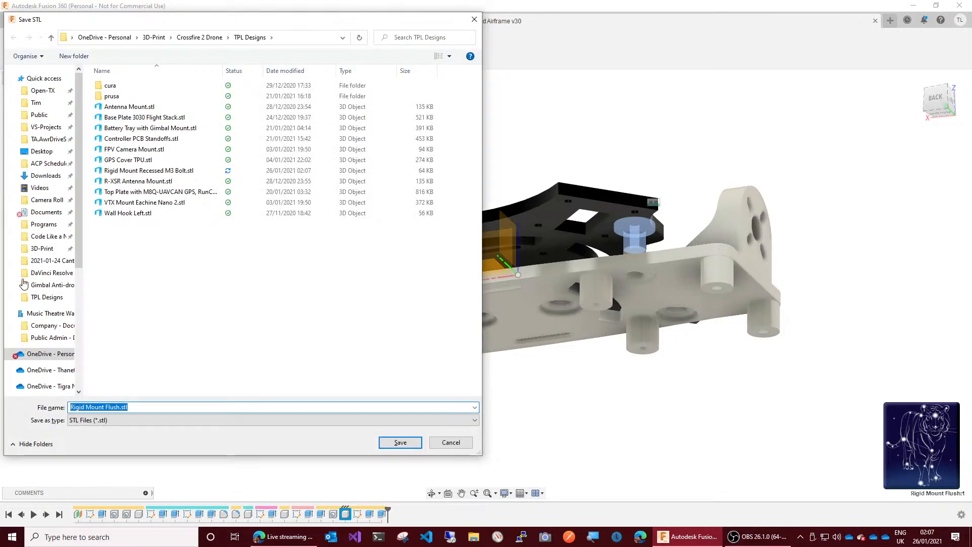
left_click(400, 443)
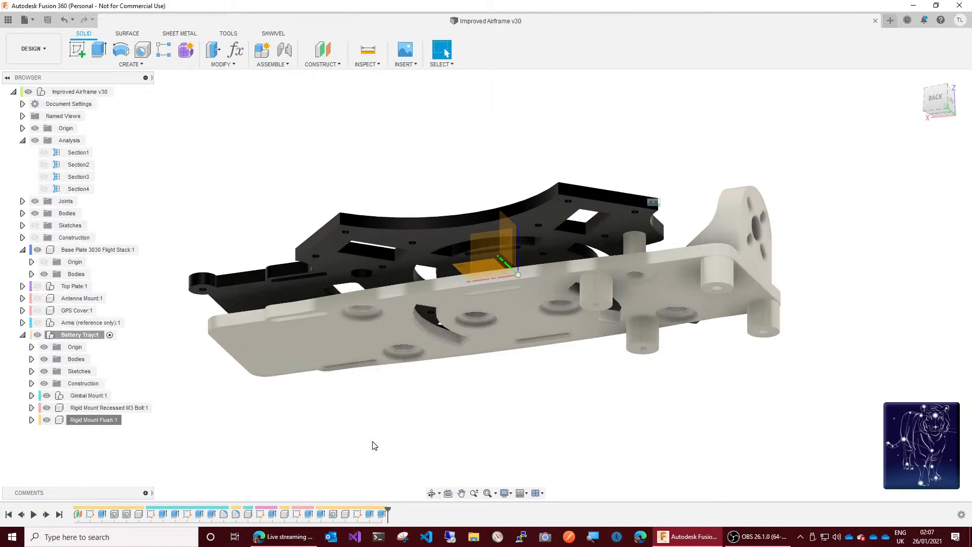
Step: Close Fusion 360 and launch prusa-slicer 2.3.0-rc.2
left_click(964, 10)
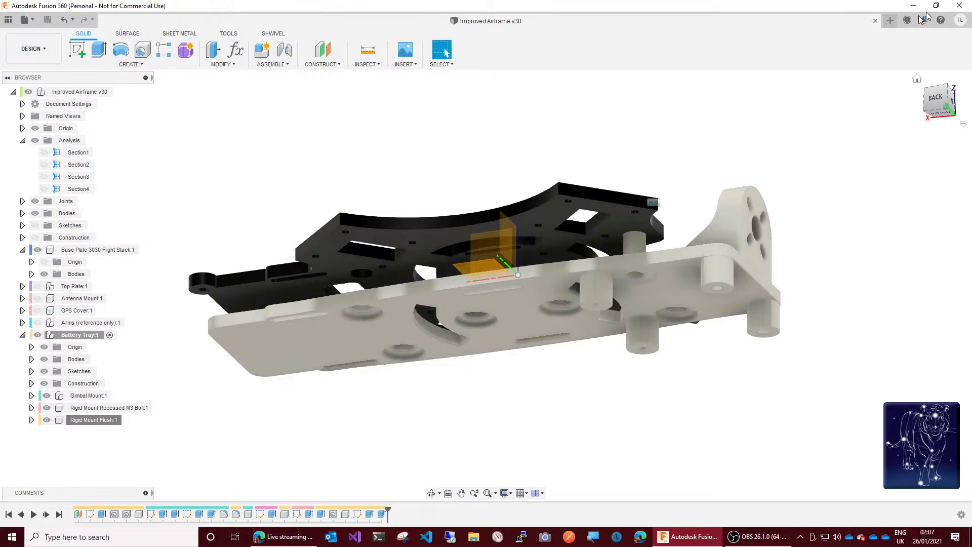
left_click(23, 538)
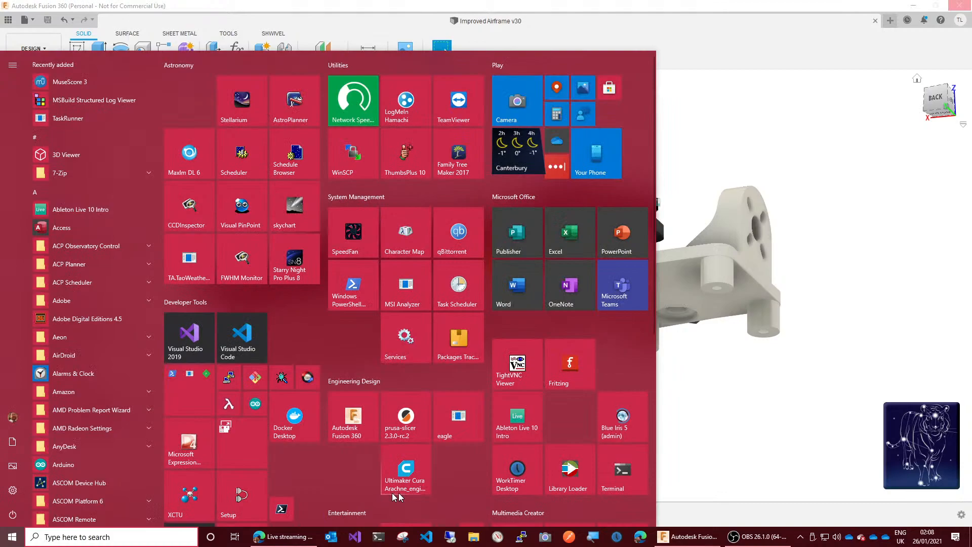
left_click(412, 436)
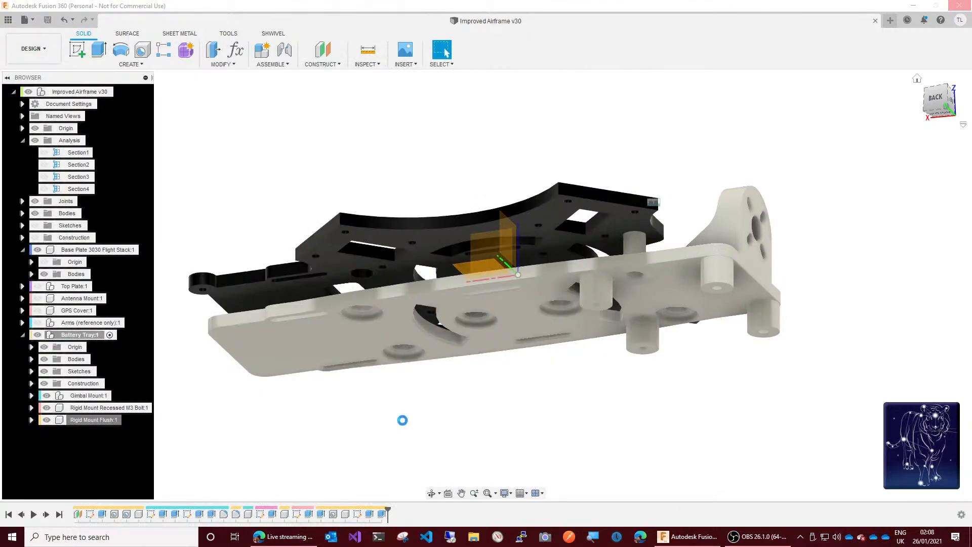
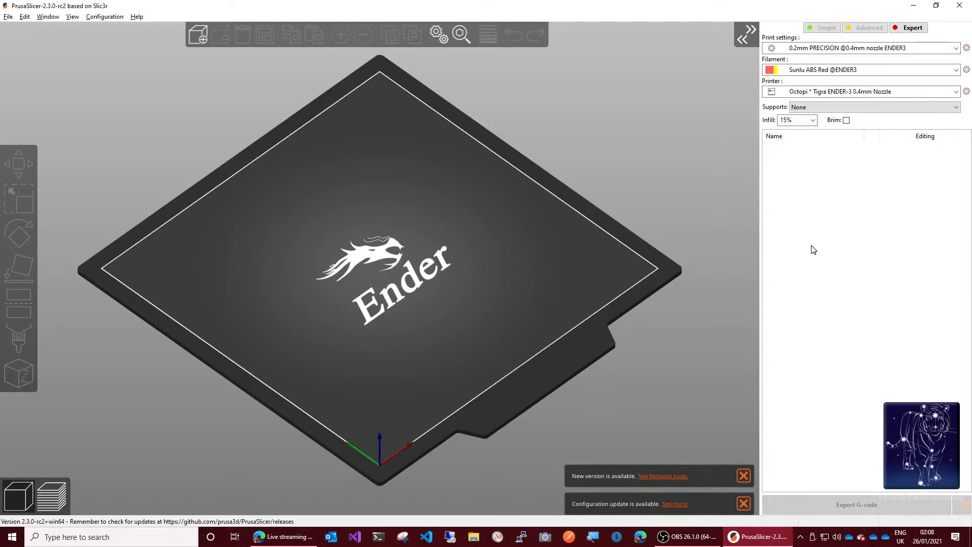
Step: Import Rigid Mount Flush.stl and Rigid Mount Recessed M3 Bolt.stl from the Crossfire 2 Drone TPL Designs folder
left_click(203, 40)
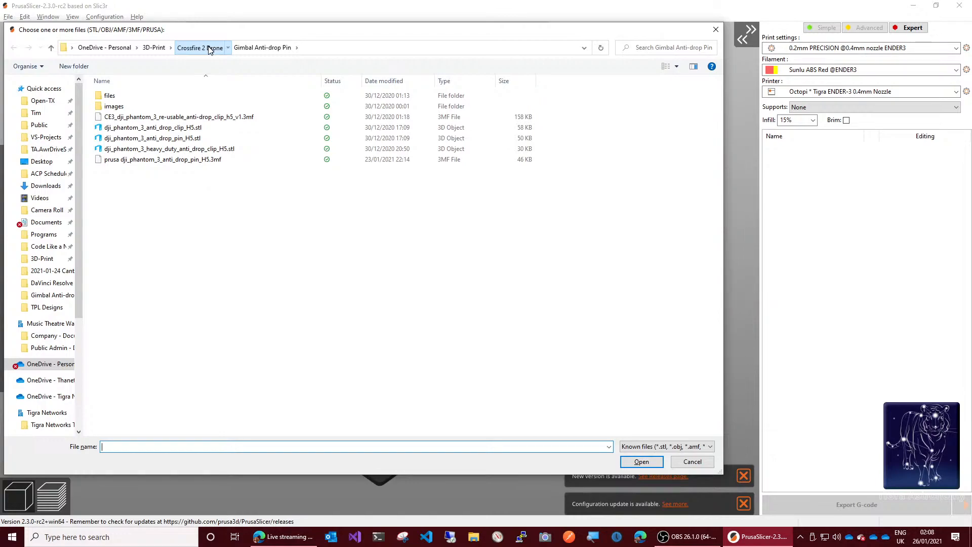
left_click(210, 48)
double_click(161, 184)
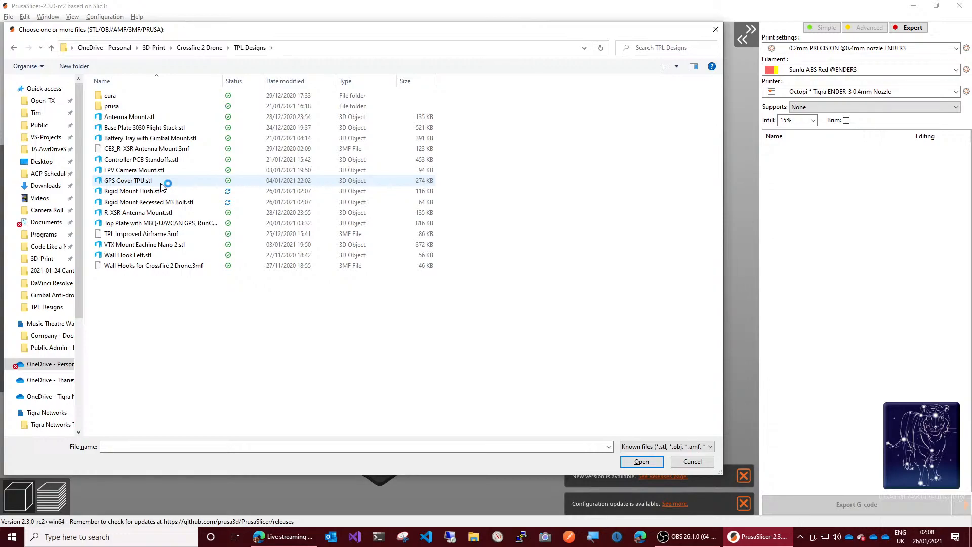
left_click(161, 191)
left_click(159, 202, "shift")
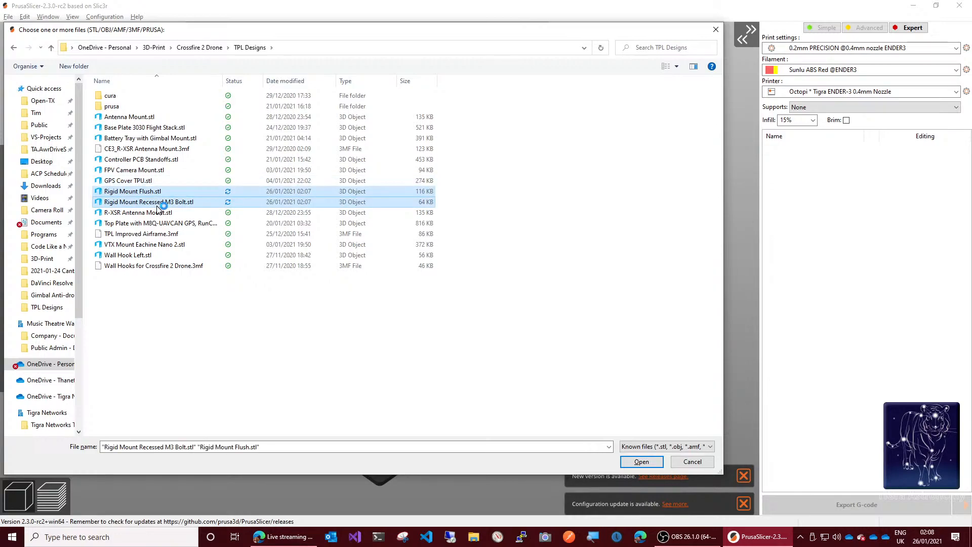
left_click(642, 461)
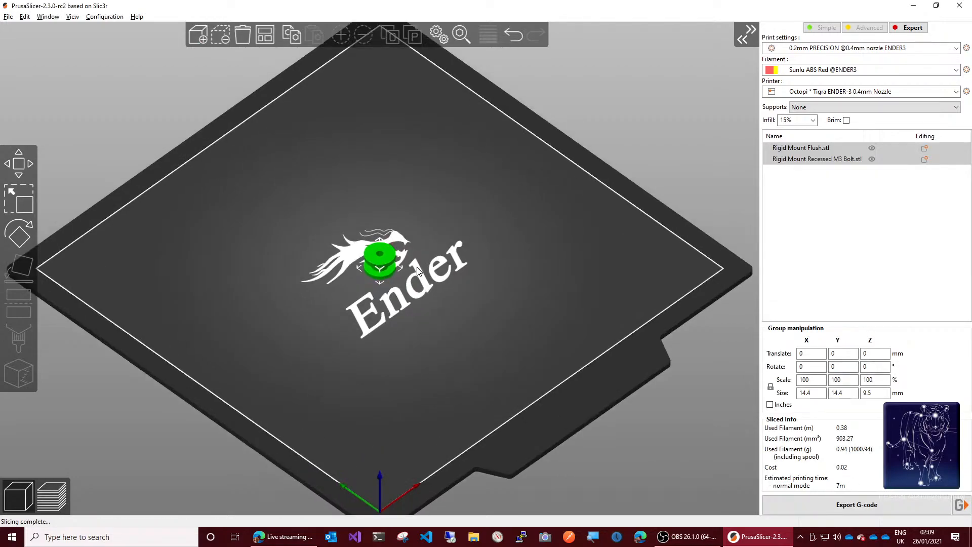
Step: Arrange the two overlapping rigid mounts so they sit apart on the print bed
scroll(418, 270, "up", 2)
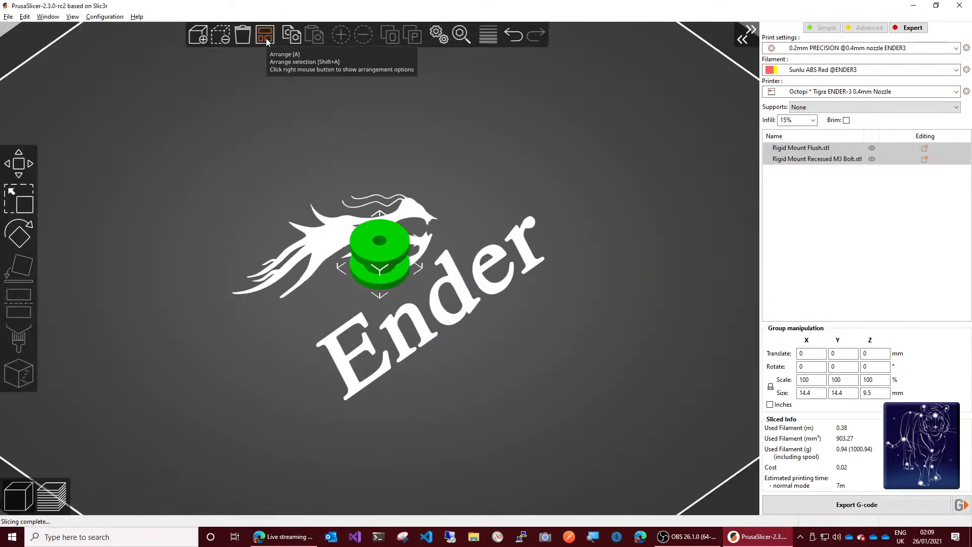
left_click(266, 35)
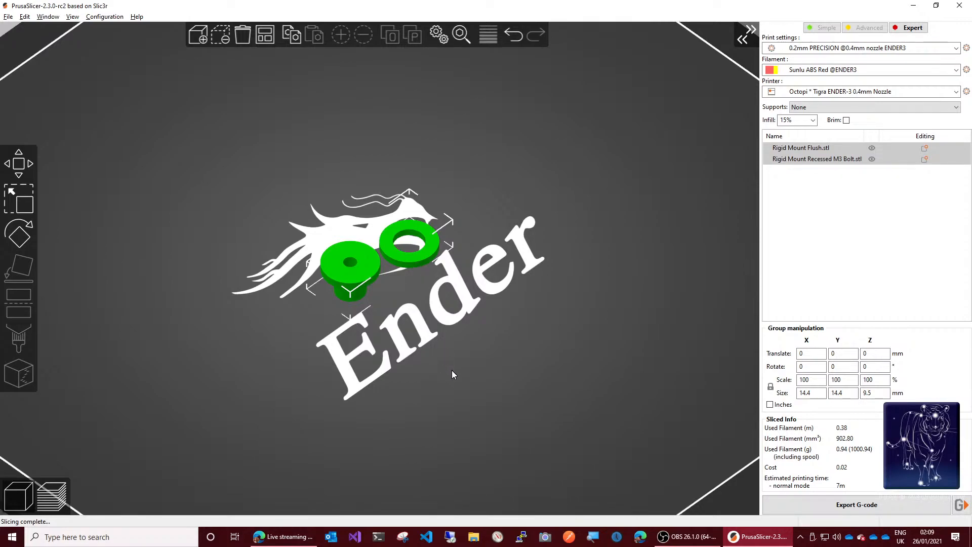
left_click_drag(452, 370, 451, 347)
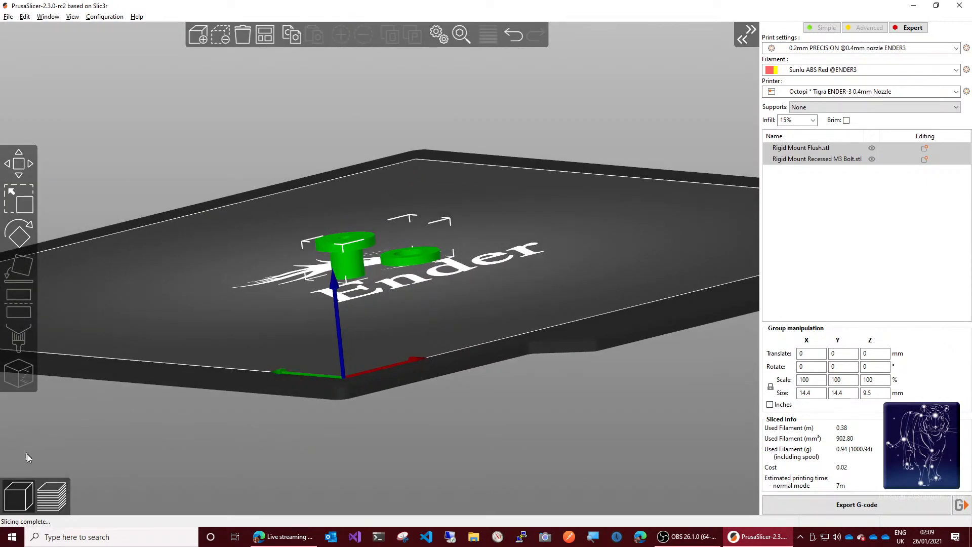
Step: Launch Fusion 360 in the background
left_click(8, 539)
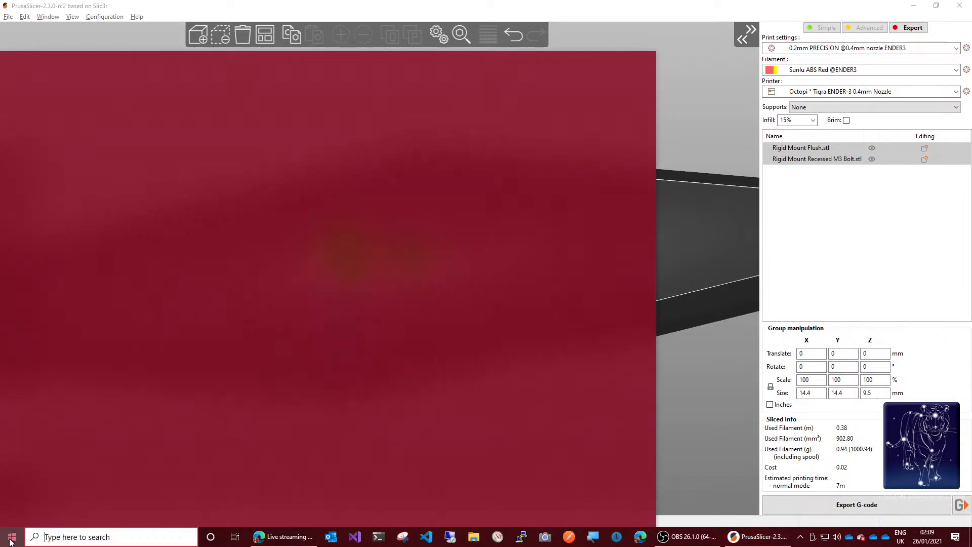
left_click(351, 415)
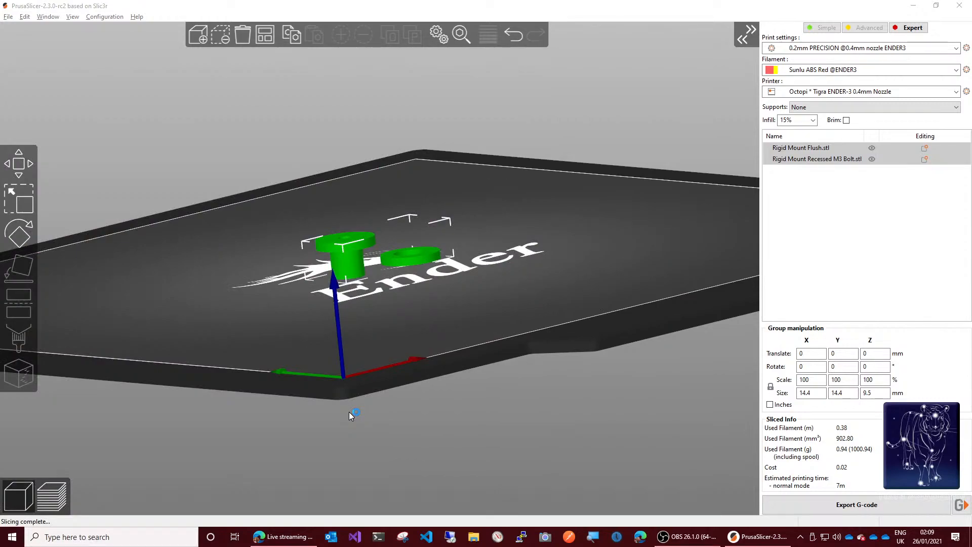
Step: Place the Rigid Mount Flush part on its flat flange face so the flange rests on the bed
left_click(547, 411)
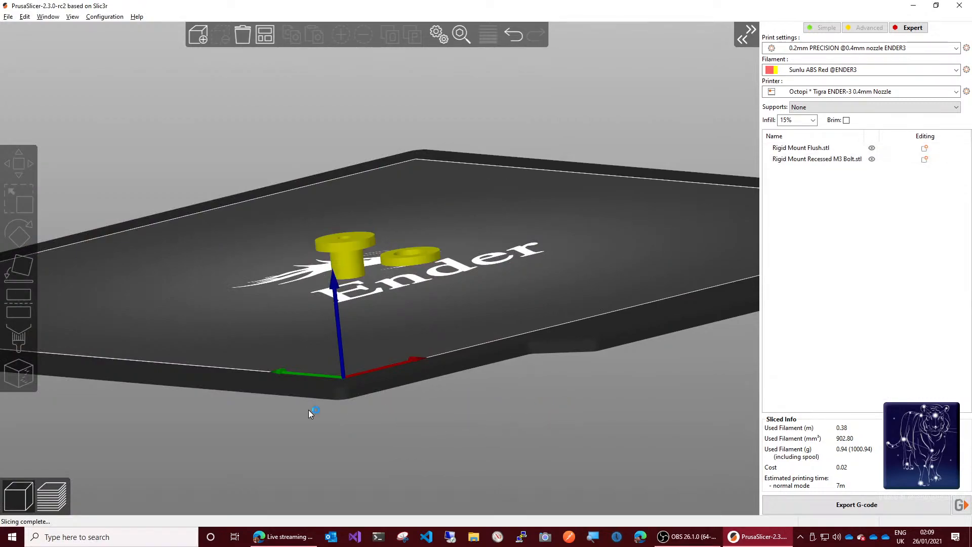
left_click(342, 254)
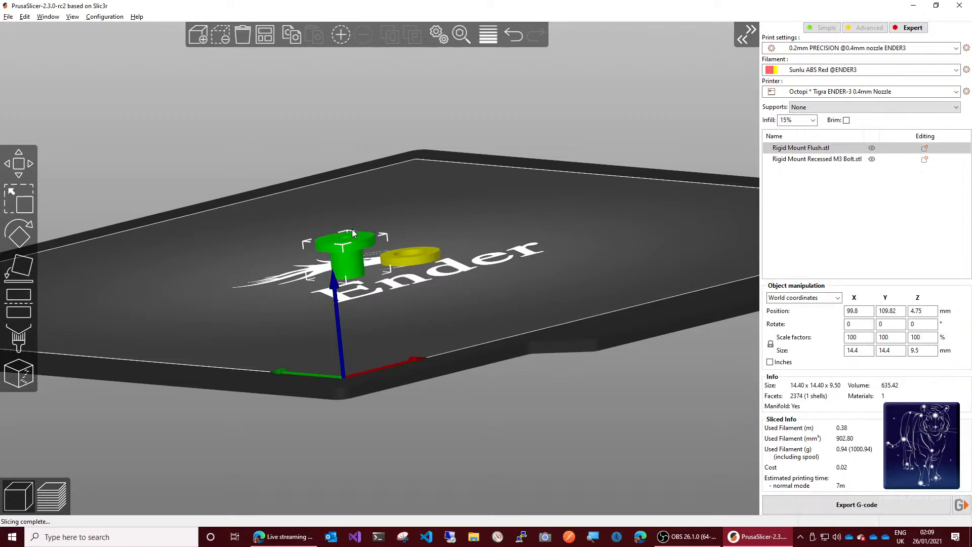
left_click(17, 272)
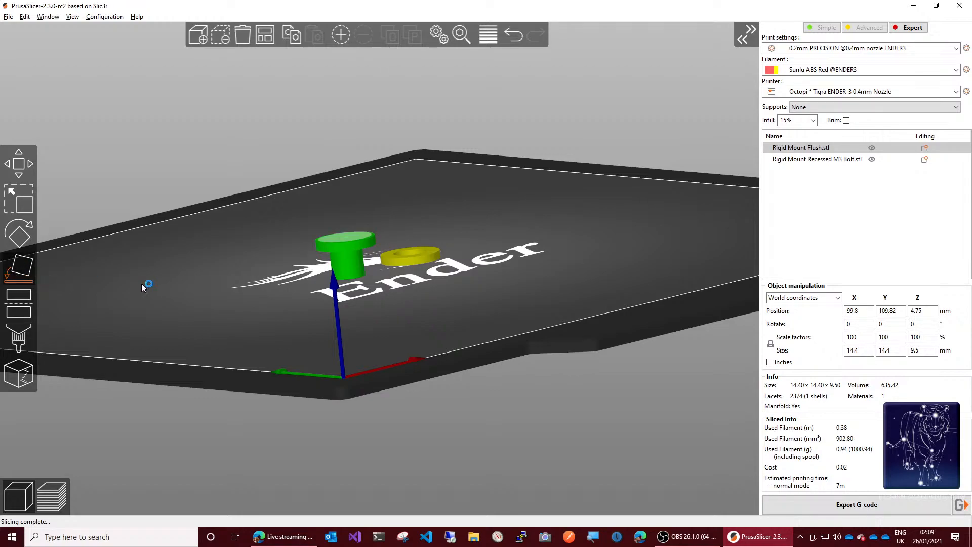
left_click(345, 236)
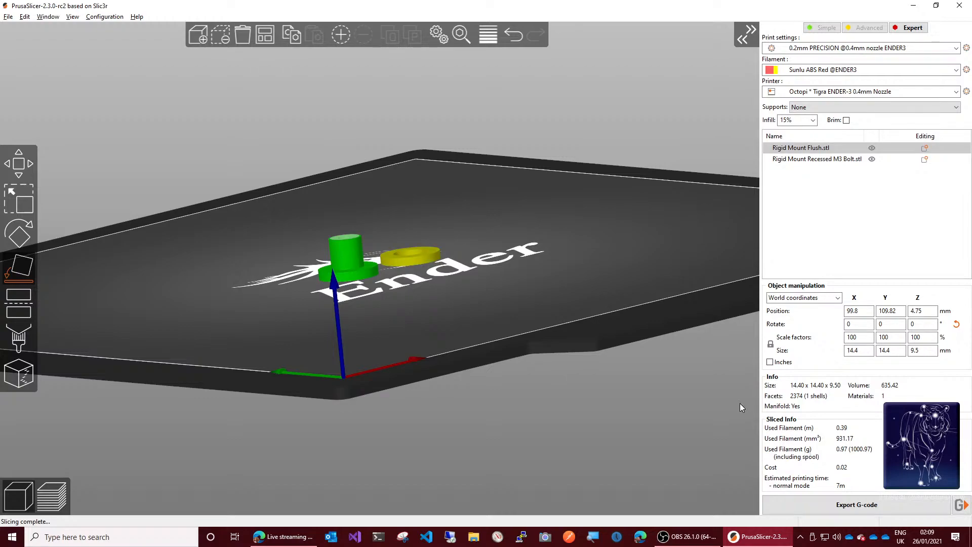
Step: Save the project as Rigid Mount pins.3mf in the prusa folder inside TPL Designs
left_click(8, 17)
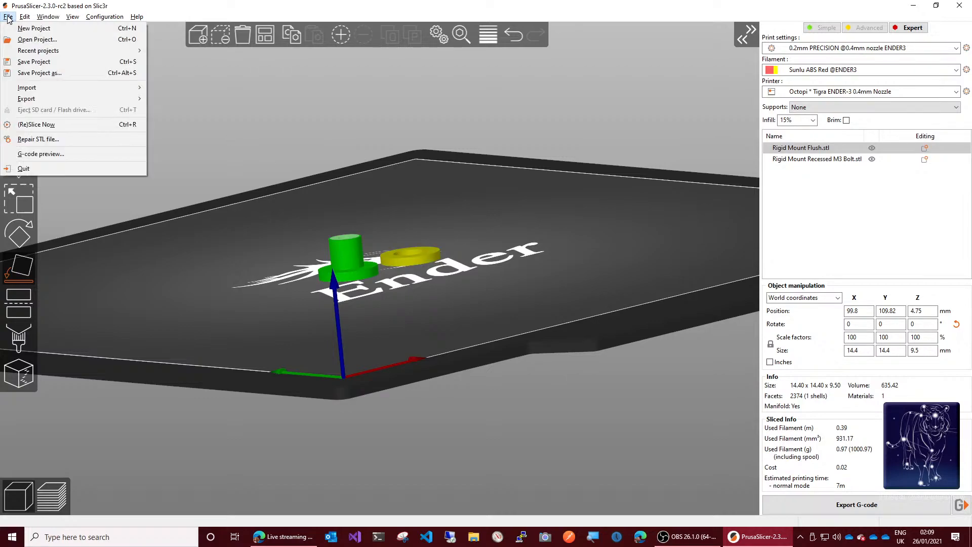
left_click(35, 62)
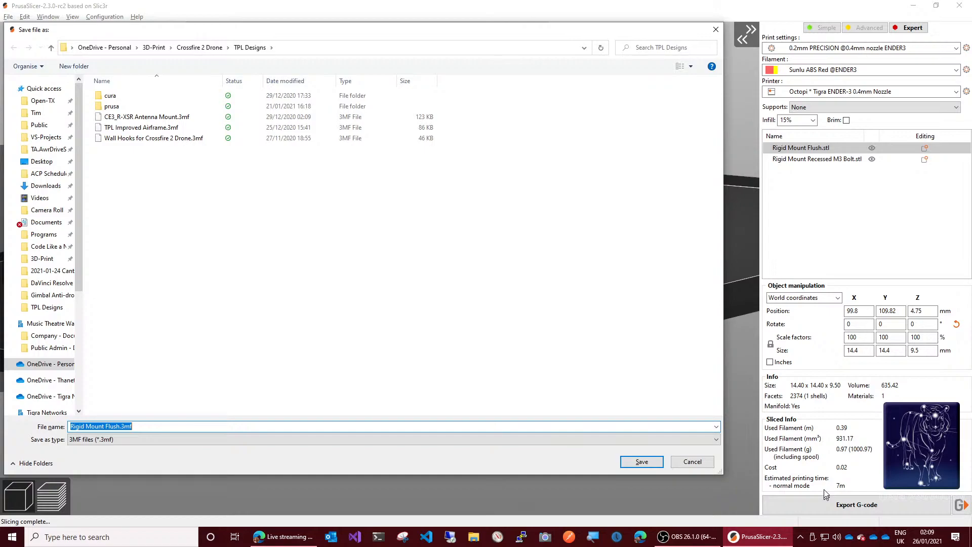
double_click(101, 107)
left_click(138, 426)
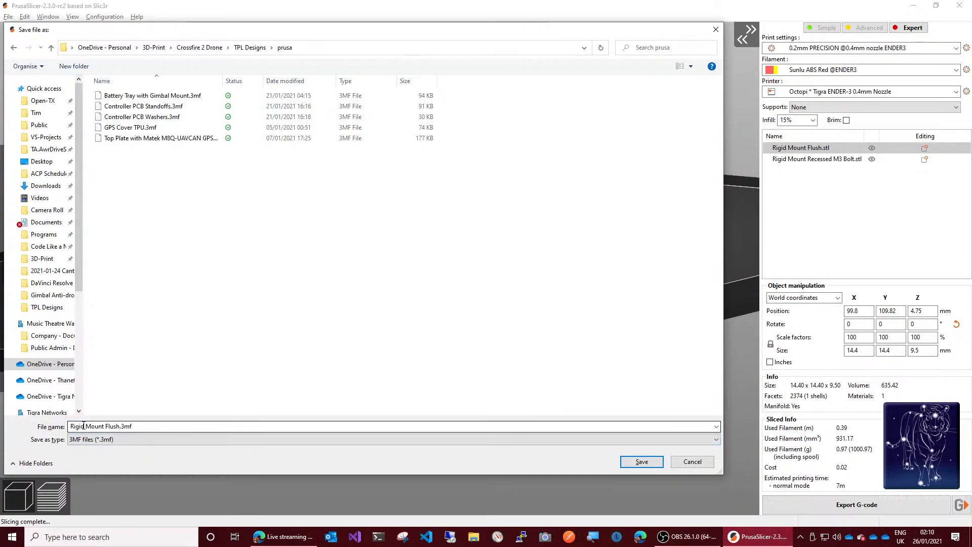
double_click(115, 426)
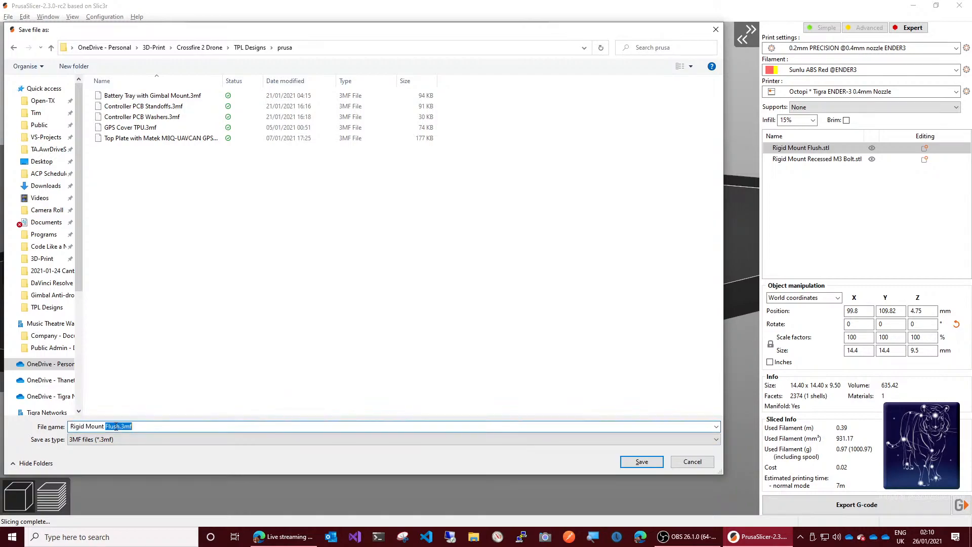
type("pins")
left_click(636, 470)
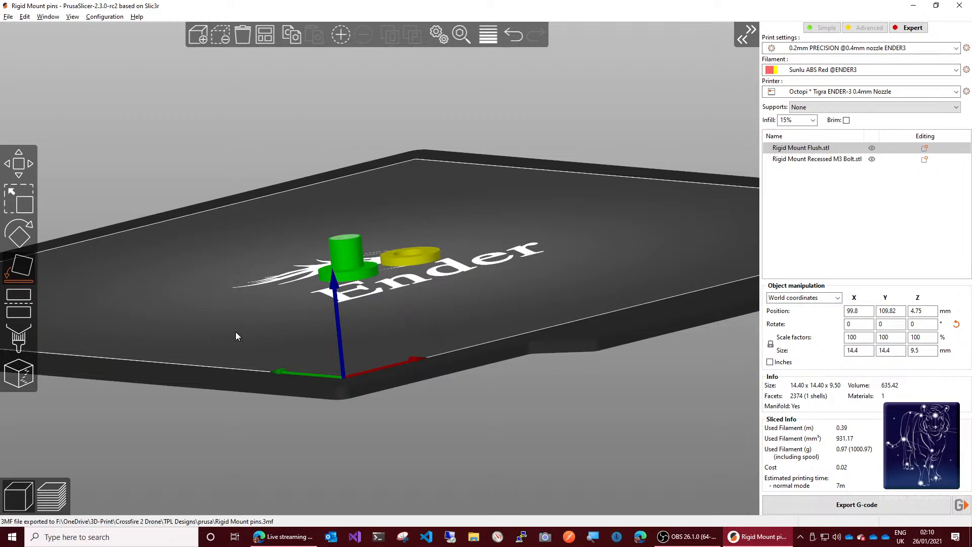
key("ctrl+a")
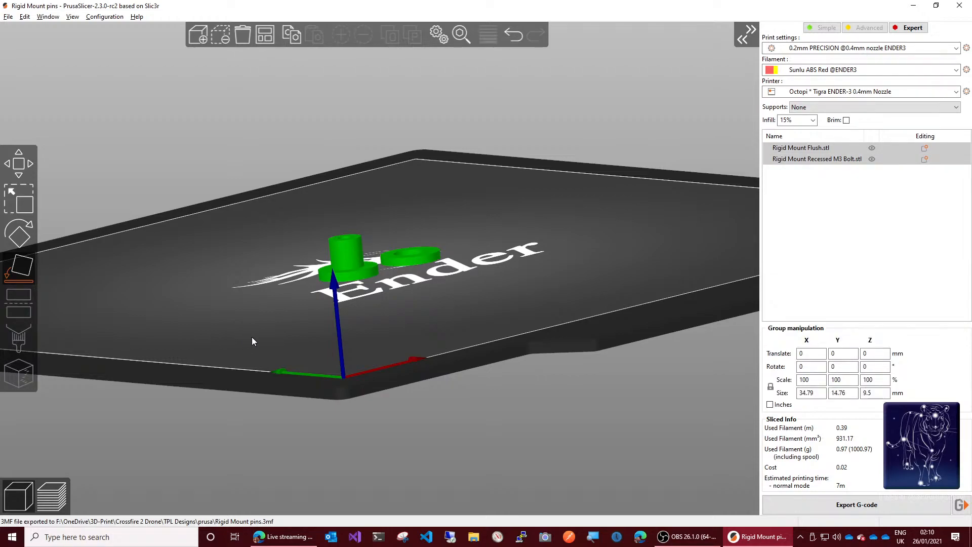
right_click(350, 267)
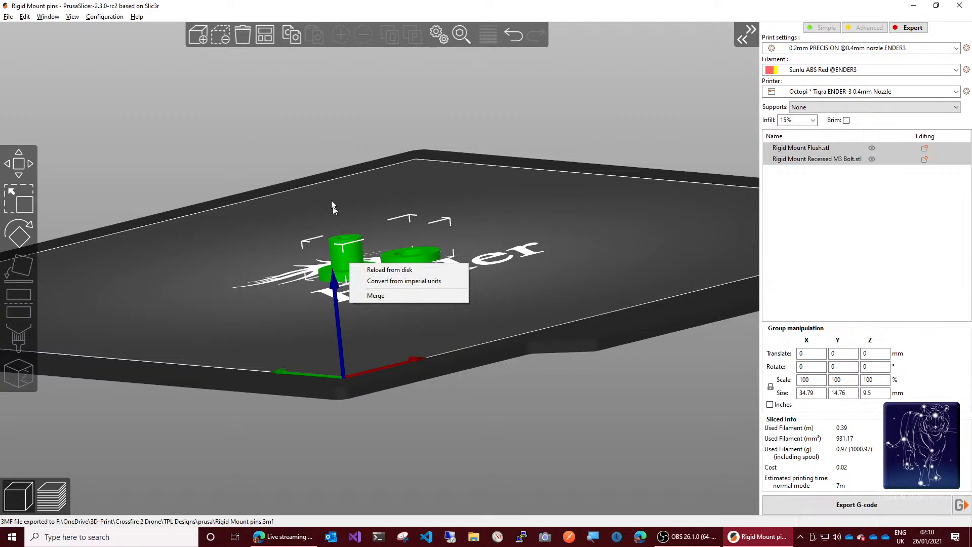
left_click(553, 207)
left_click(398, 324)
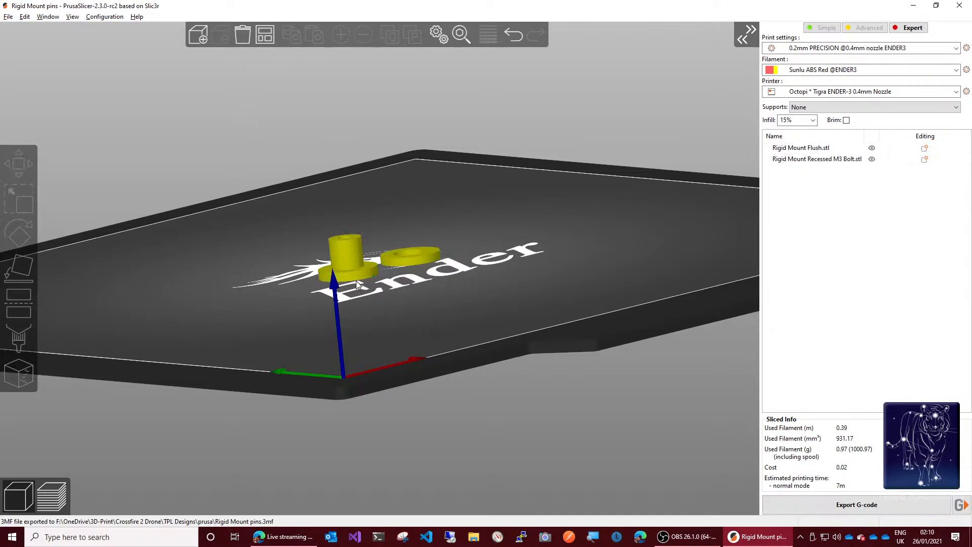
Step: Set the number of instances of the Rigid Mount Flush part to 4
left_click(349, 263)
right_click(349, 263)
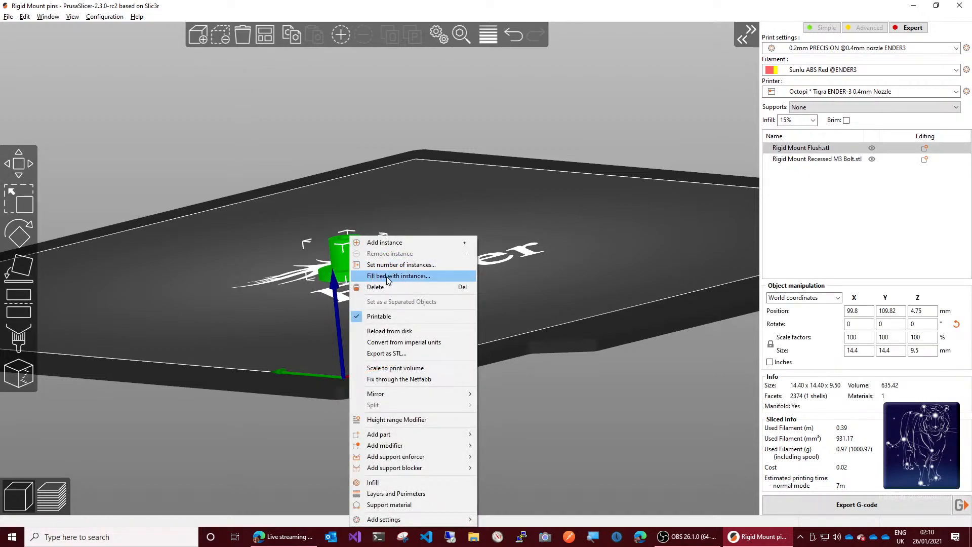
left_click(400, 265)
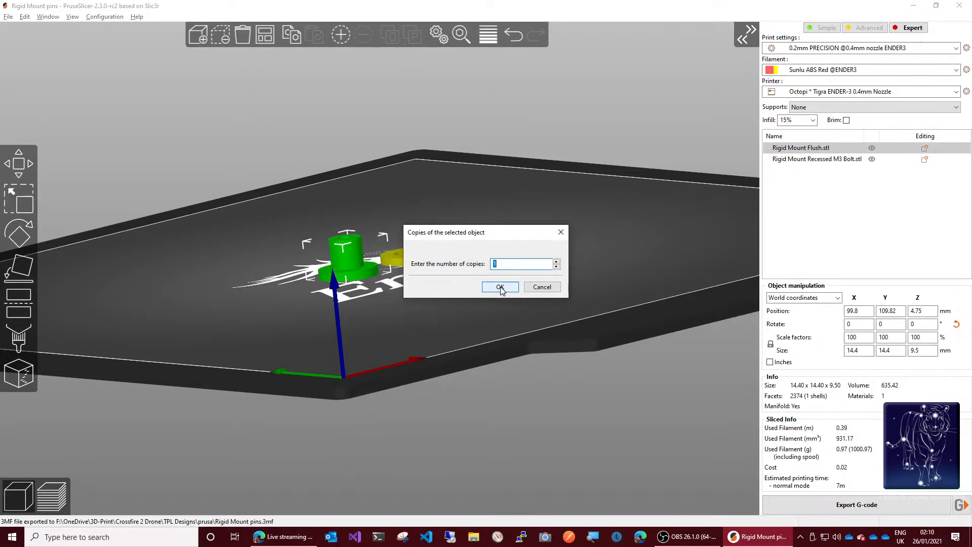
type("5")
left_click(500, 287)
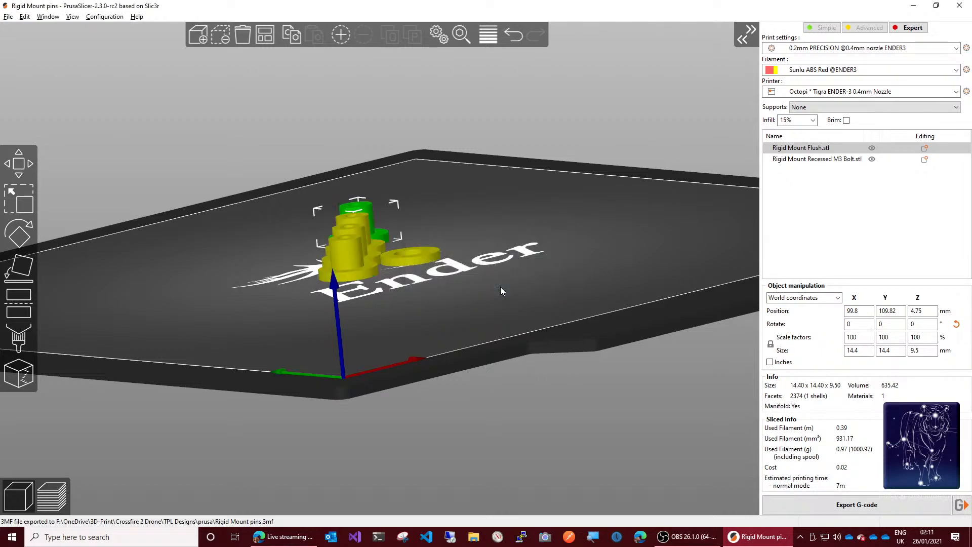
Step: Set the number of instances of the Rigid Mount Recessed M3 Bolt part to 4
left_click(417, 257)
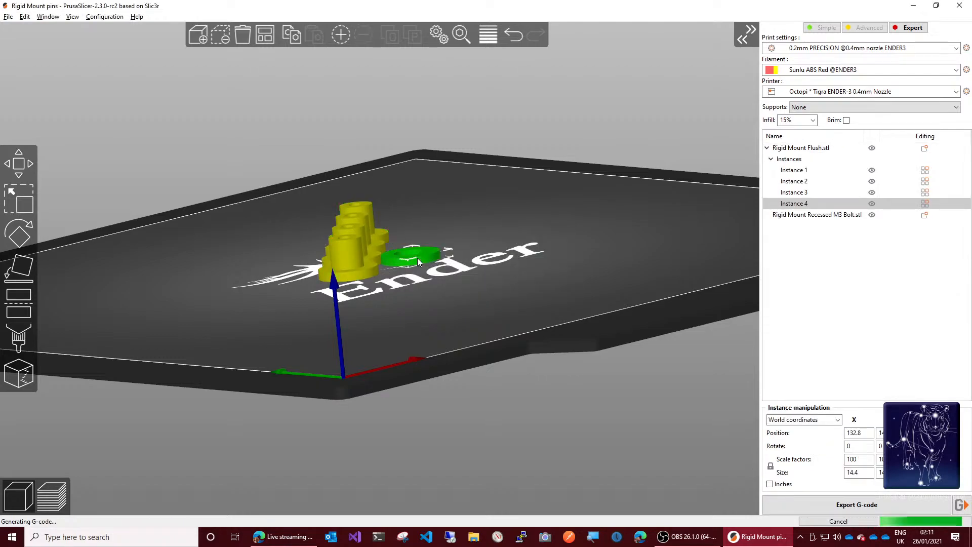
right_click(418, 257)
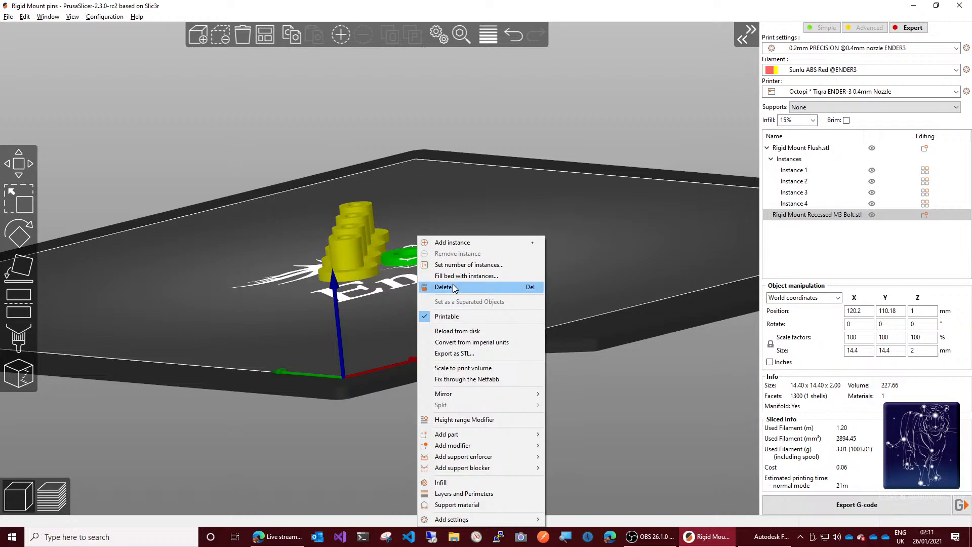
left_click(471, 264)
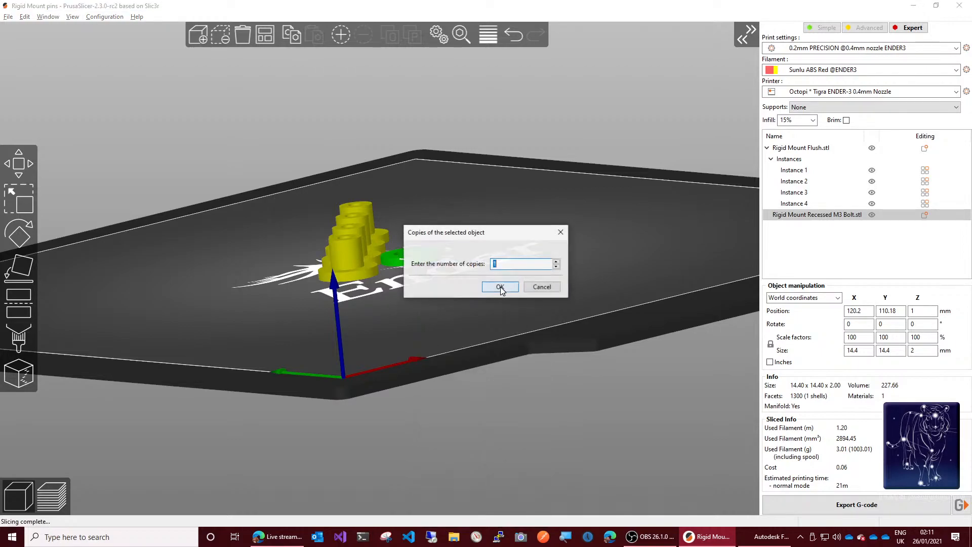
type("4")
left_click(501, 287)
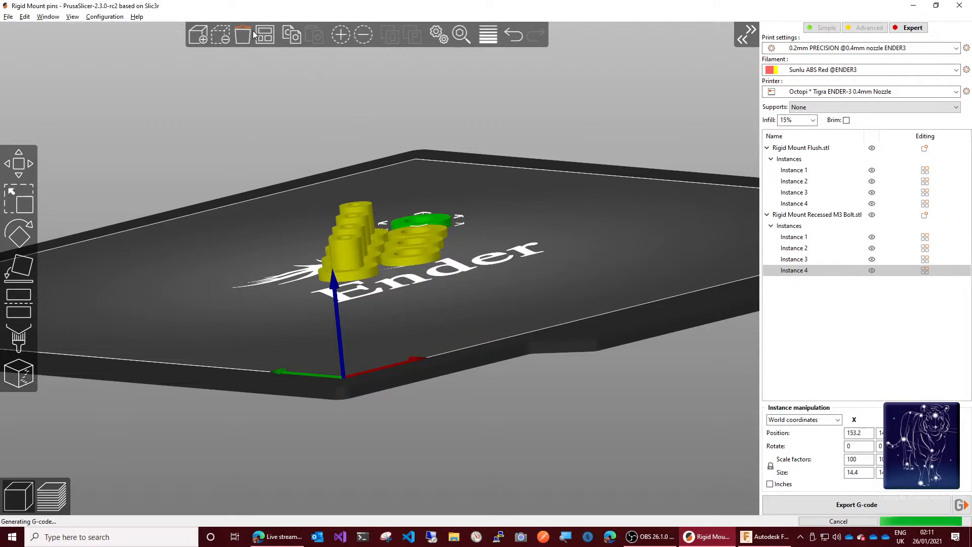
Step: Arrange all the mount copies on the print bed and show their sliced layer preview
key("a")
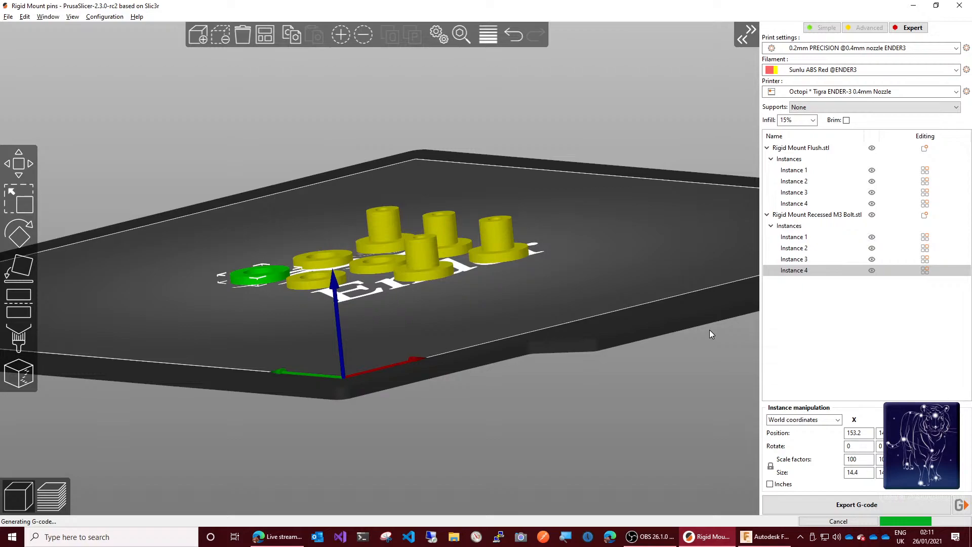
key("0")
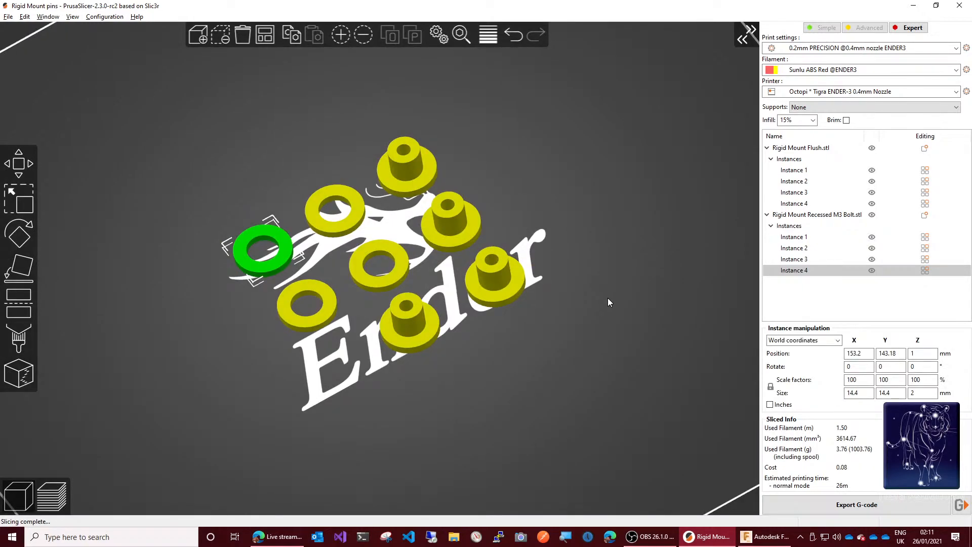
left_click_drag(607, 299, 598, 317)
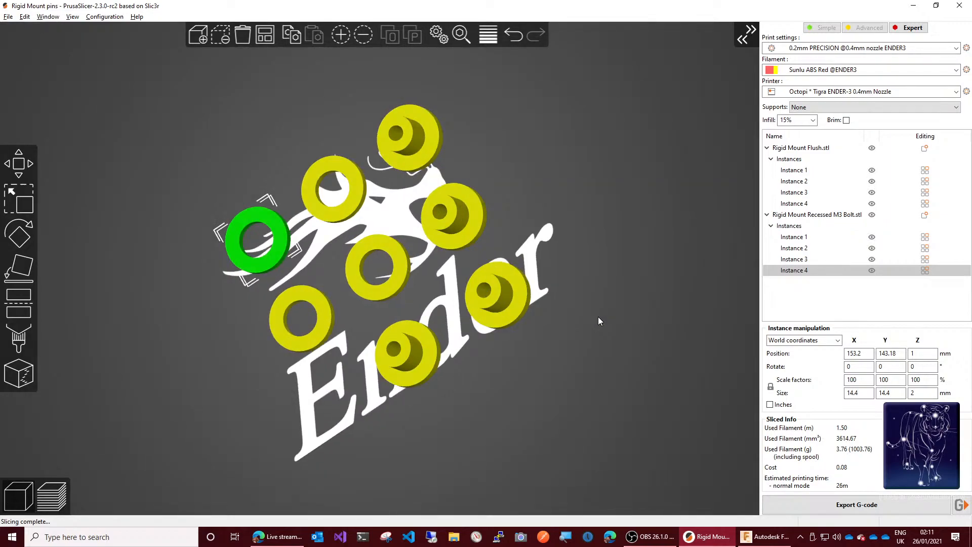
left_click_drag(598, 317, 631, 343)
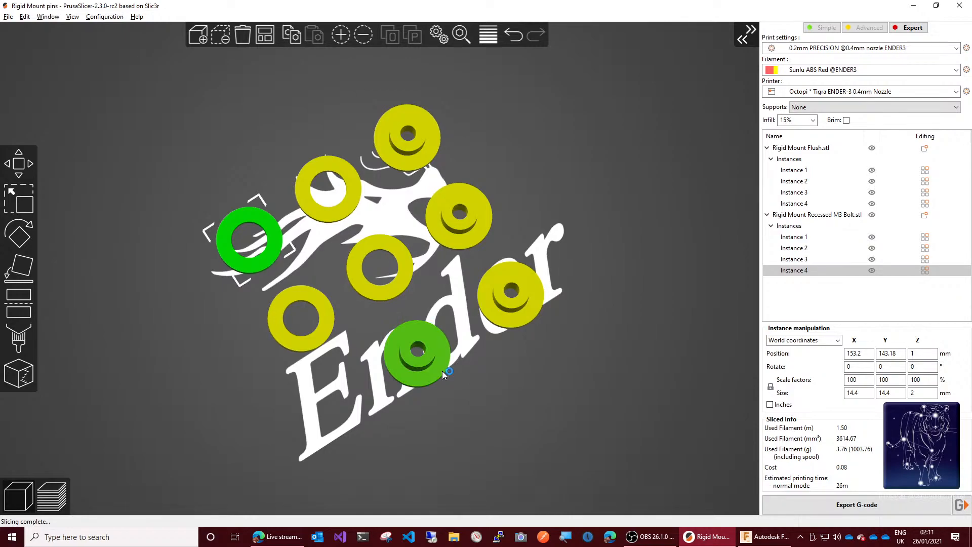
key("Tab")
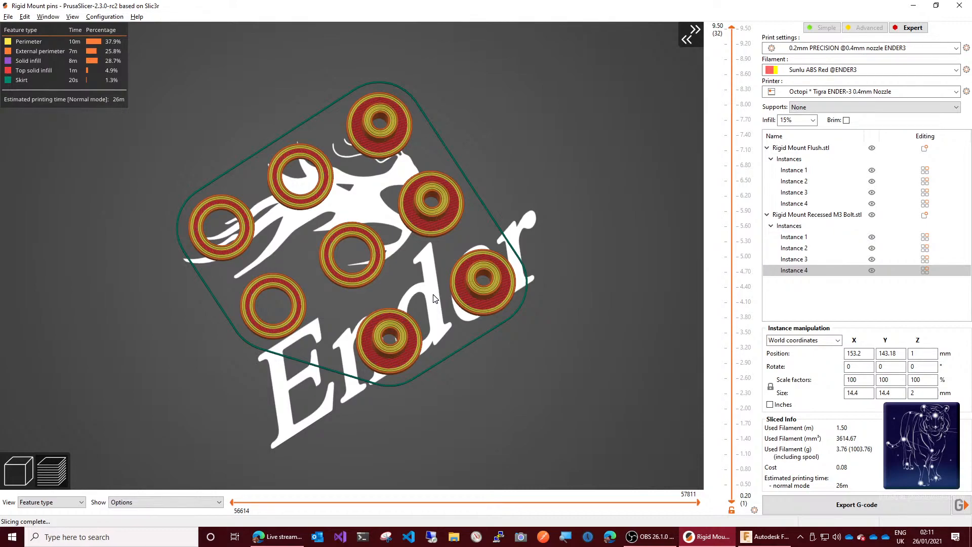
scroll(580, 264, "up", 3)
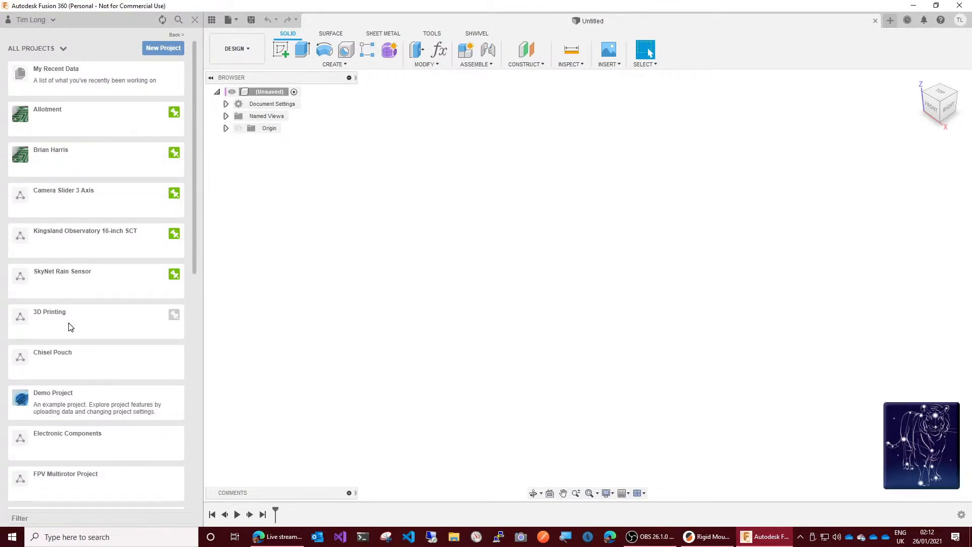
Step: Open the Improved Airframe design from the FPV Multirotor Project
left_click(55, 475)
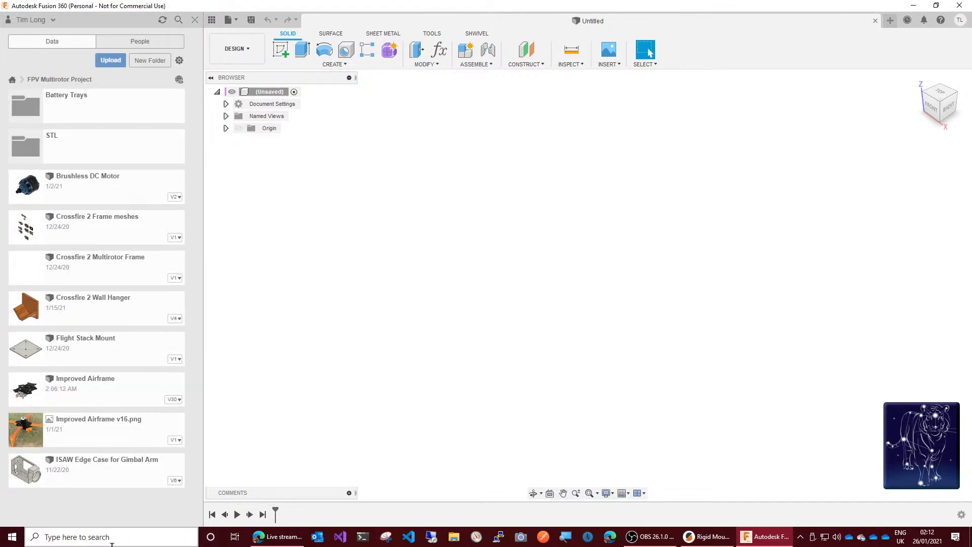
double_click(81, 389)
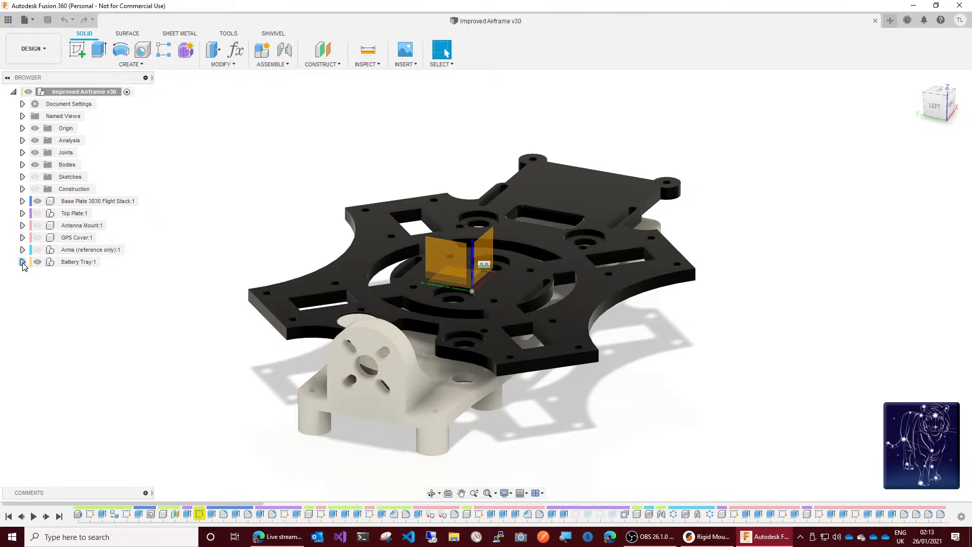
Step: Activate the Rigid Mount Recessed M3 Bolt component in the Battery Tray and show its Rigid Mount Footprint sketch
left_click(22, 262)
double_click(93, 336)
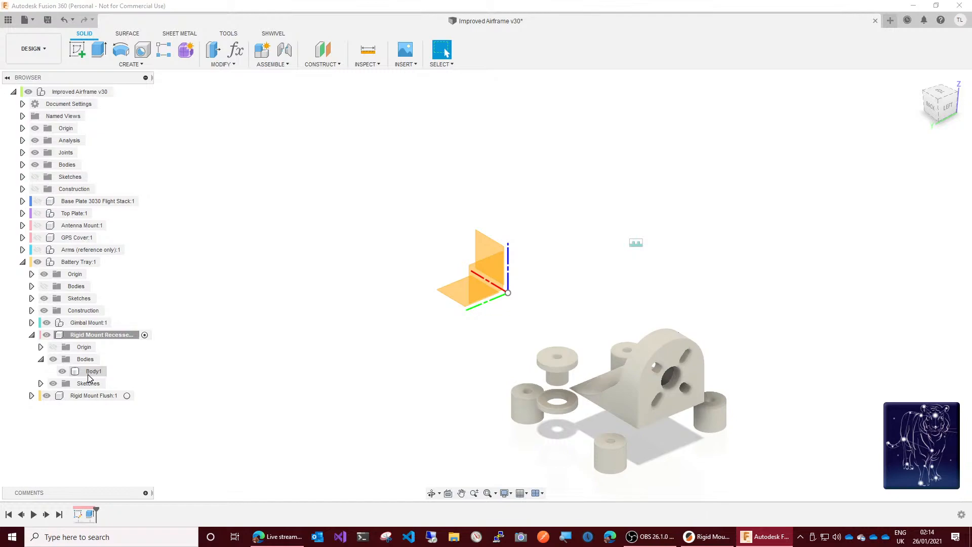
left_click(90, 372)
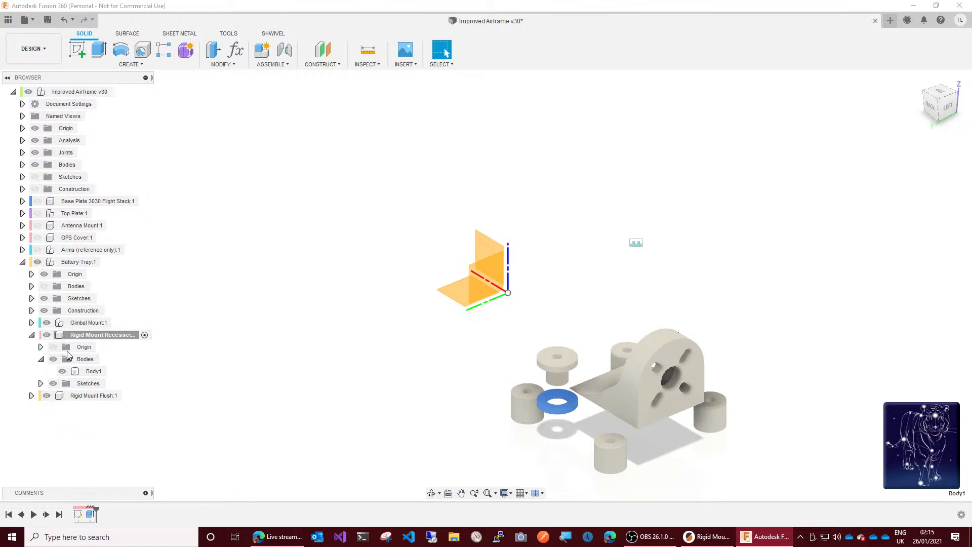
left_click(40, 384)
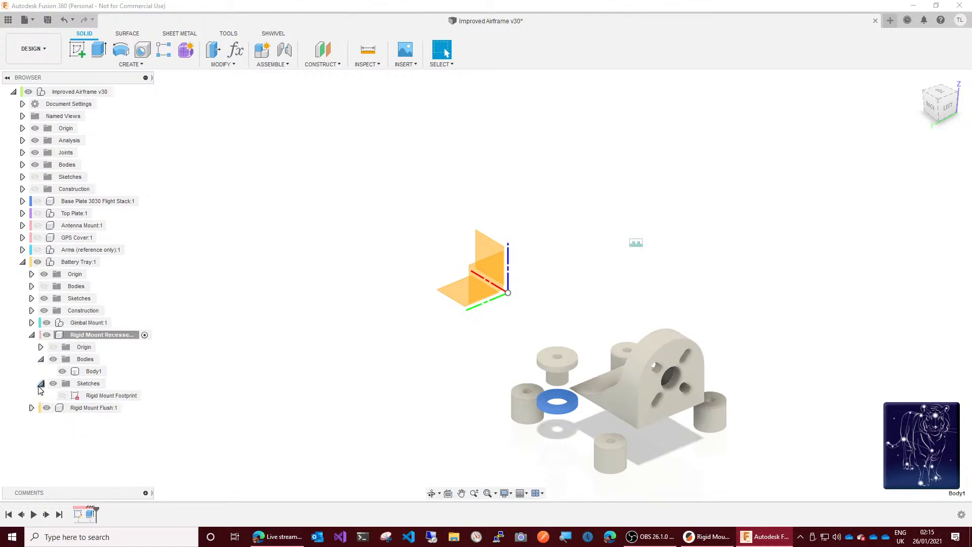
left_click(64, 396)
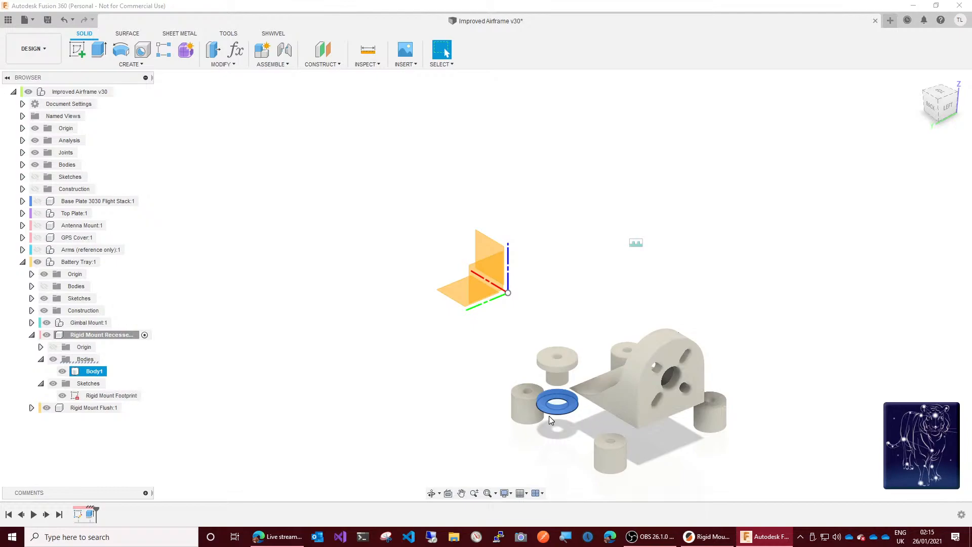
scroll(581, 409, "up", 5)
scroll(581, 408, "up", 1)
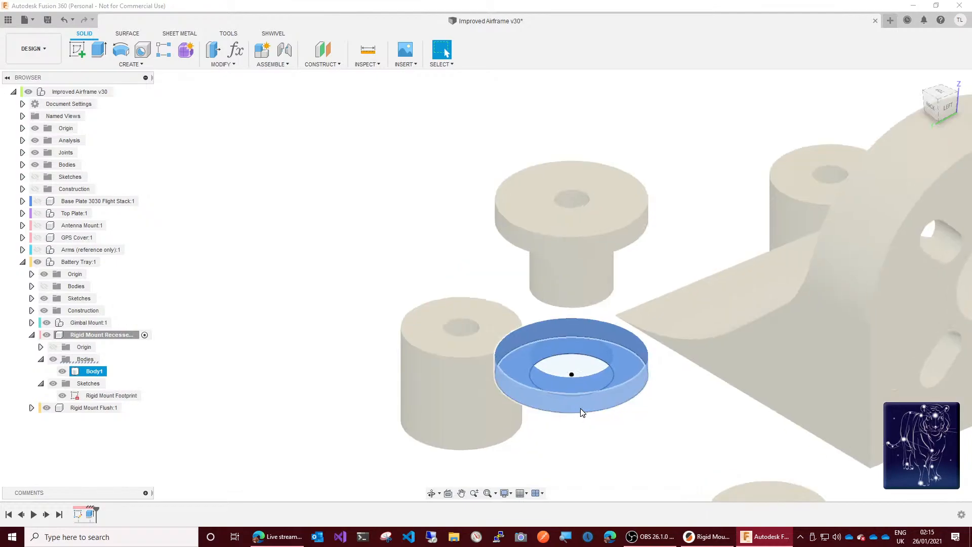
scroll(581, 408, "up", 2)
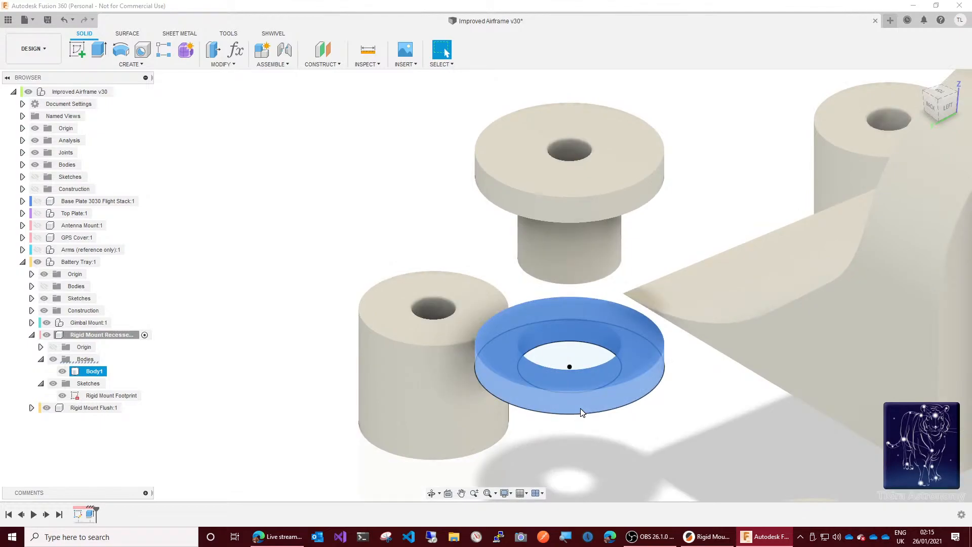
key("q")
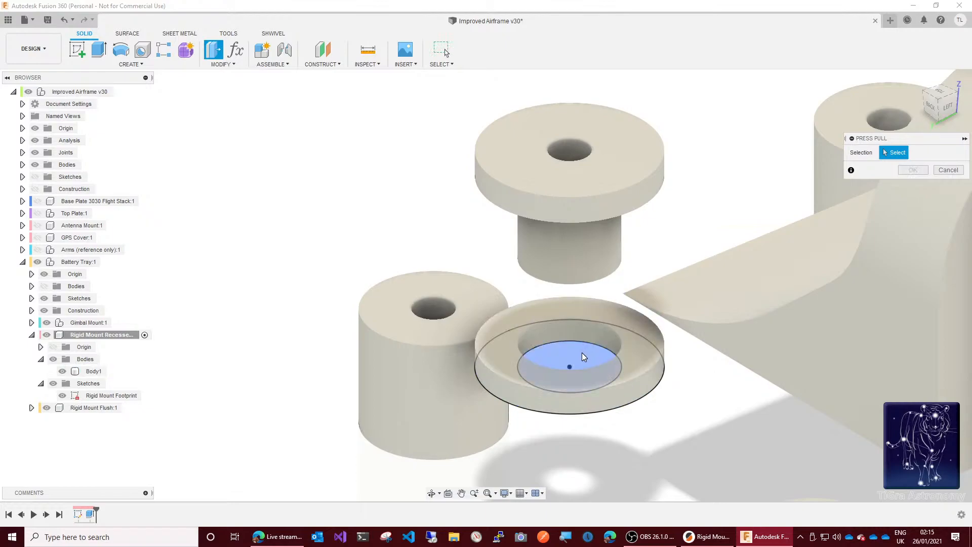
left_click(582, 353)
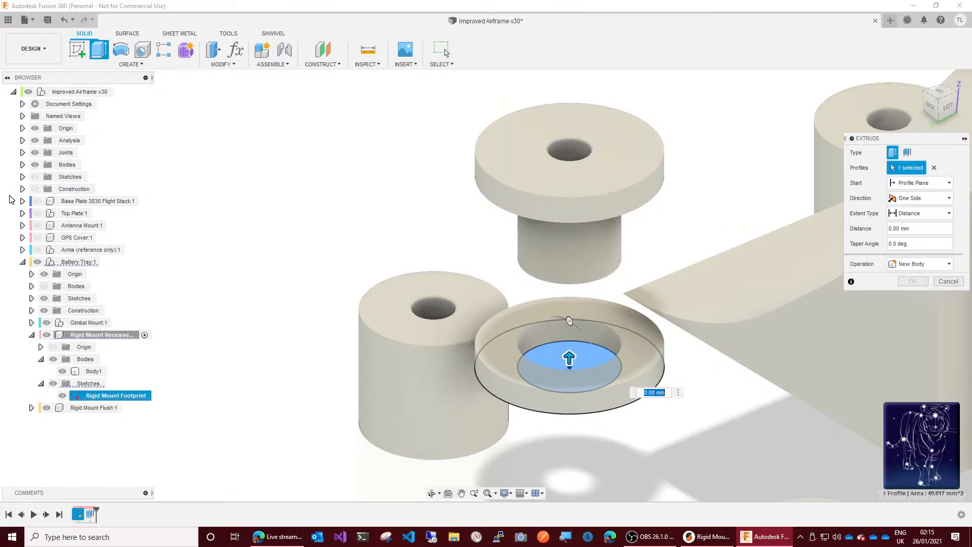
left_click(943, 282)
Step: Activate the Battery Tray component and open the Extrude2 feature that uses the Rigid Mount Footprint sketch for editing
double_click(98, 263)
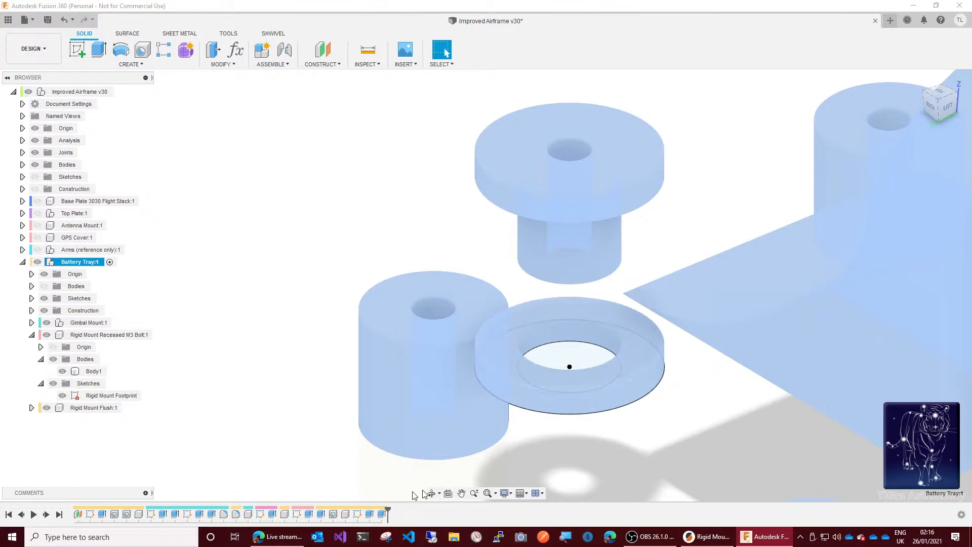
left_click(384, 514)
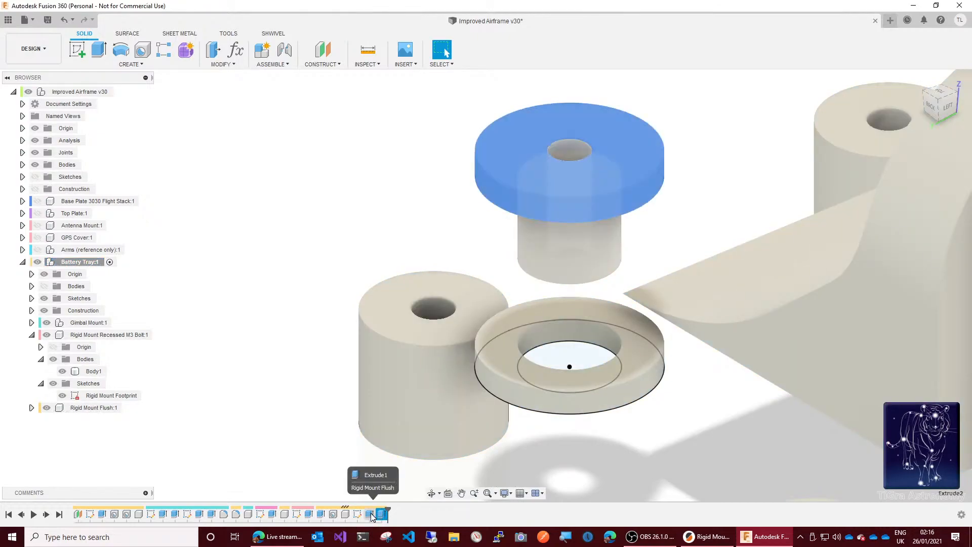
left_click(371, 515)
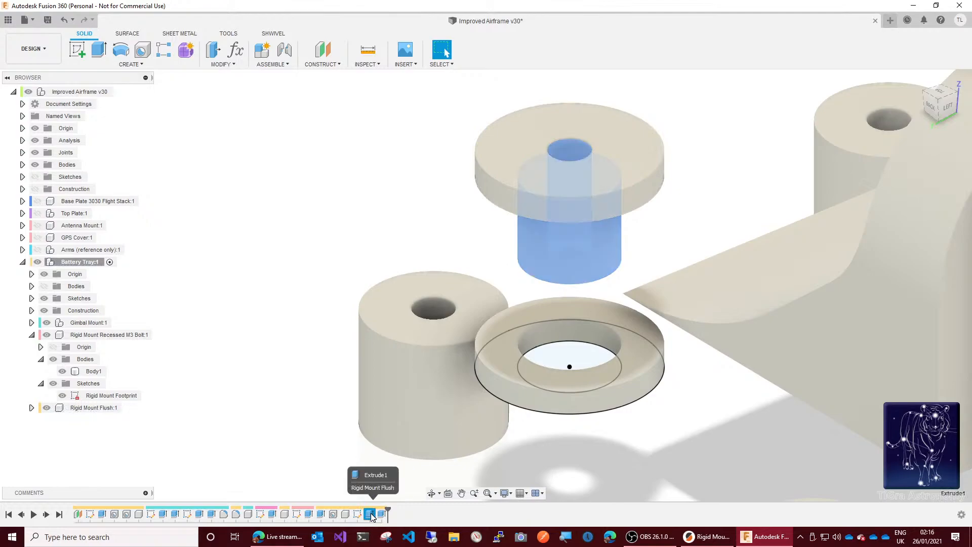
left_click(334, 517)
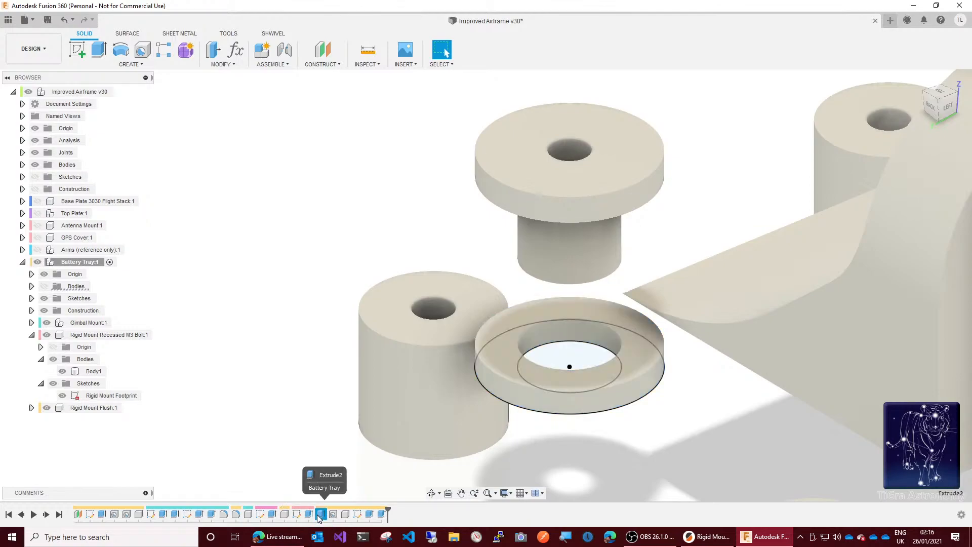
right_click(319, 516)
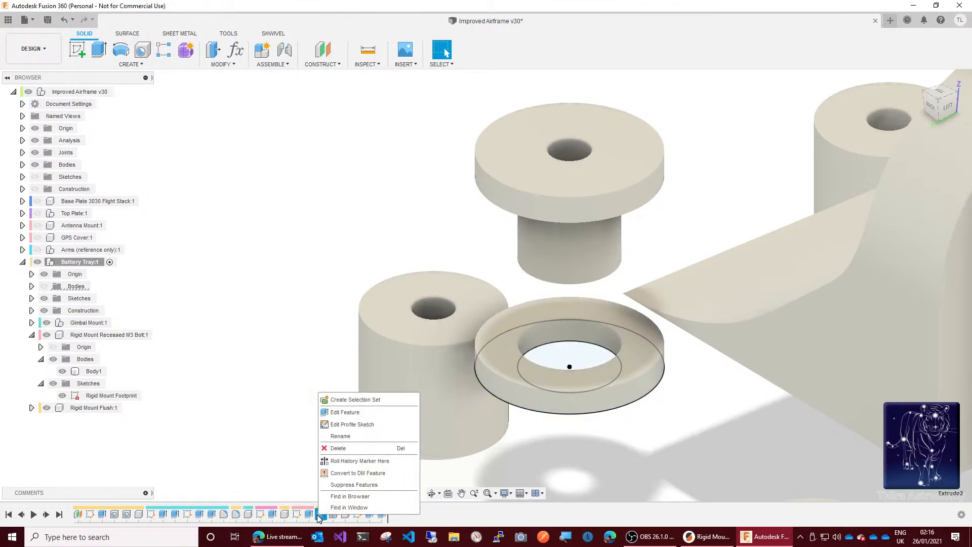
left_click(348, 413)
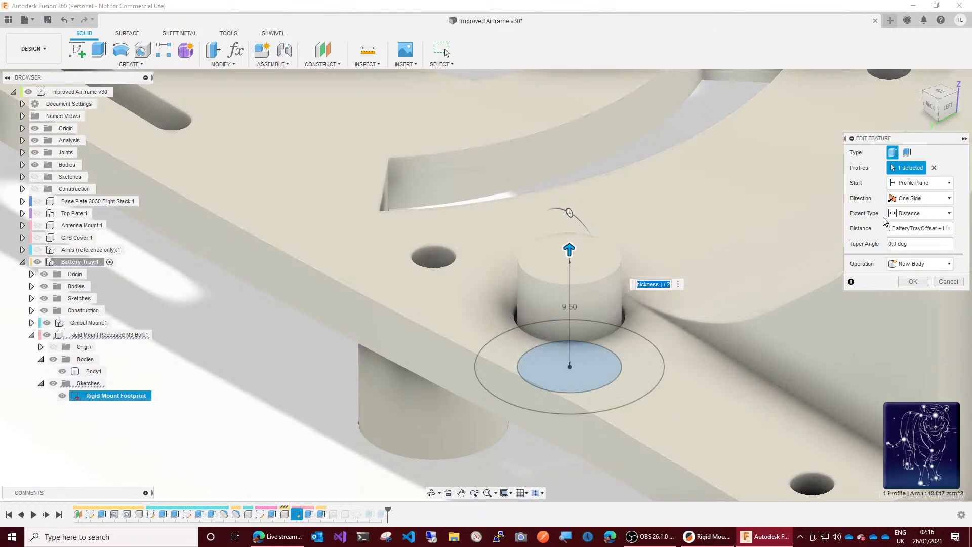
Step: Try extrusion distances of 4.5 mm and 2 mm for the footprint's inner circle
type("4.5")
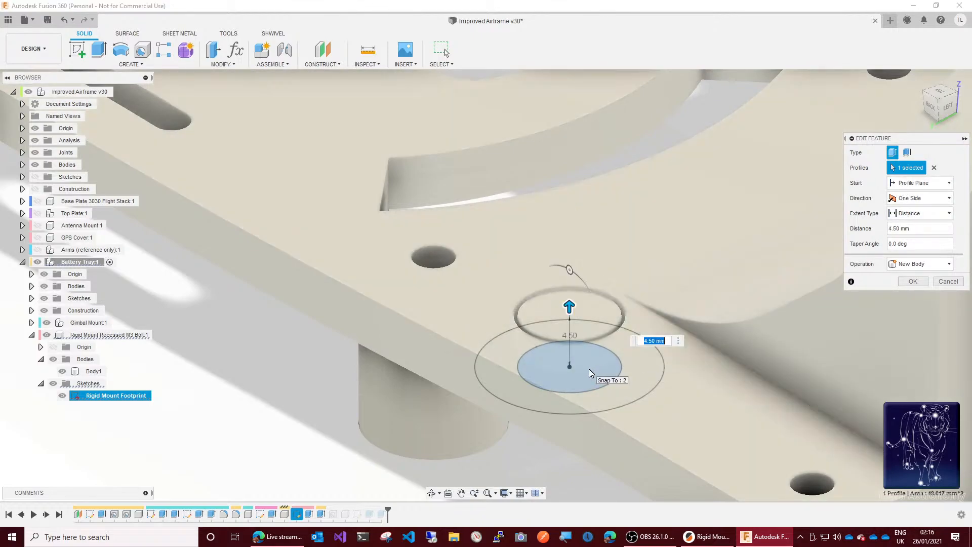
type("2")
key("Return")
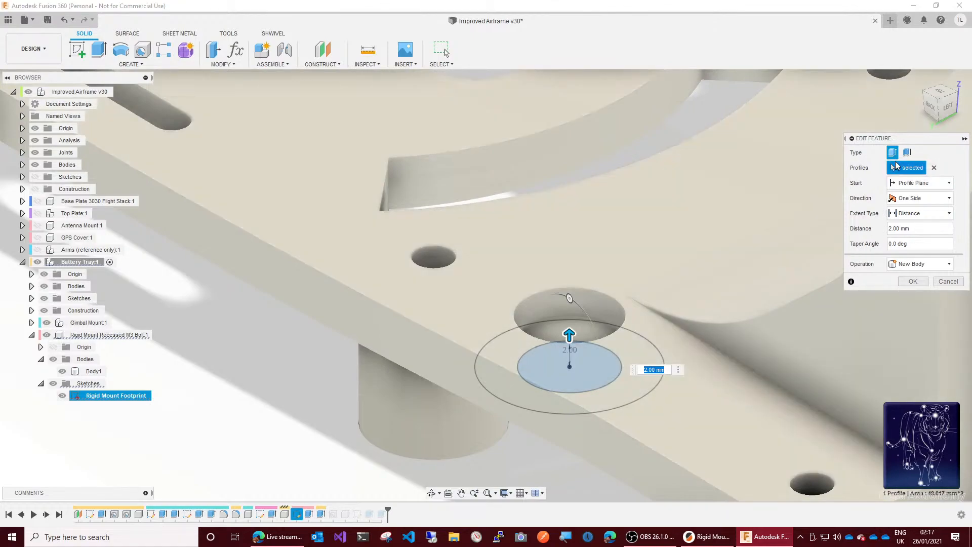
Step: Try adding the footprint's outer ring to the extrusion profiles, then clear it and reselect only the inner circle
mouse_move(937, 114)
left_mouse_down()
mouse_move(933, 96)
mouse_move(935, 110)
left_mouse_up()
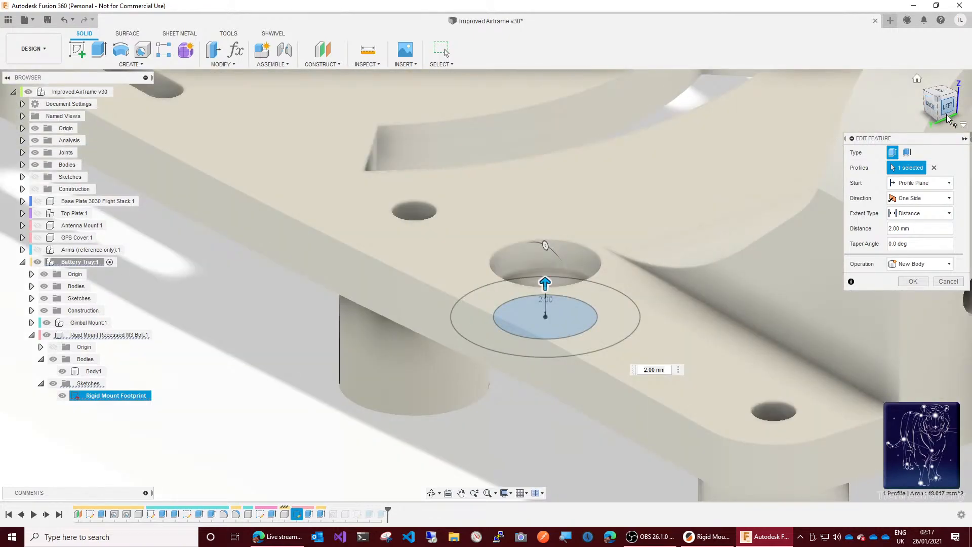
left_click_drag(942, 109, 943, 104)
scroll(653, 311, "down", 6)
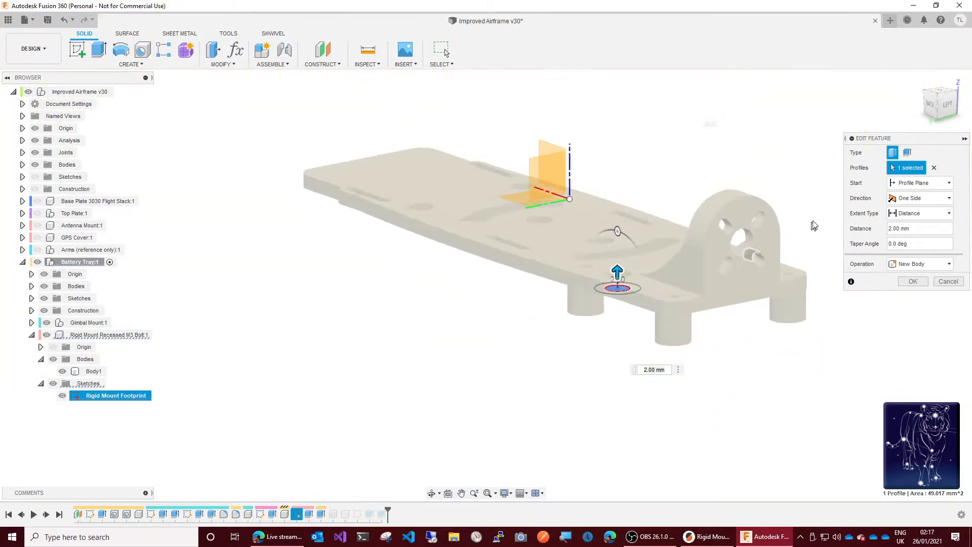
scroll(636, 322, "down", 2)
left_click_drag(943, 116, 945, 104)
scroll(663, 192, "up", 5)
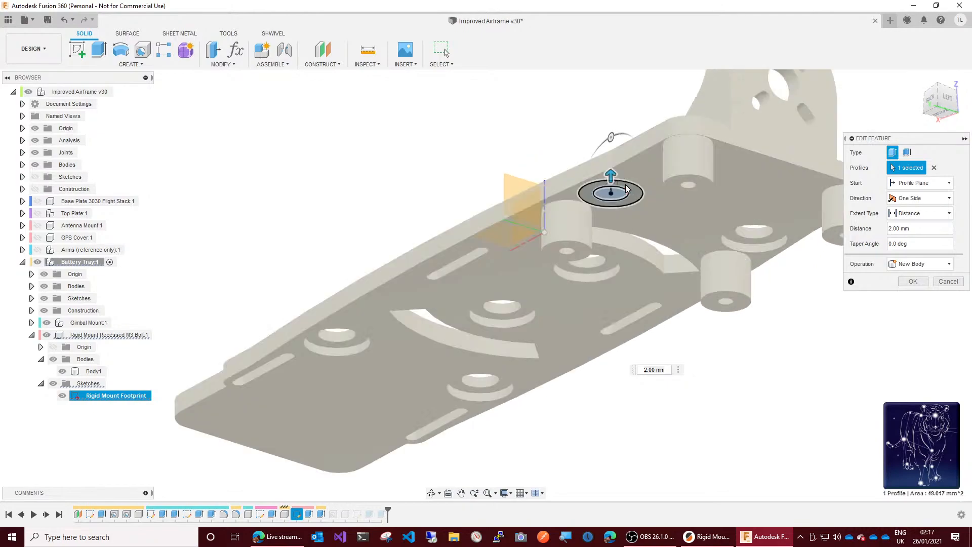
left_click(637, 192)
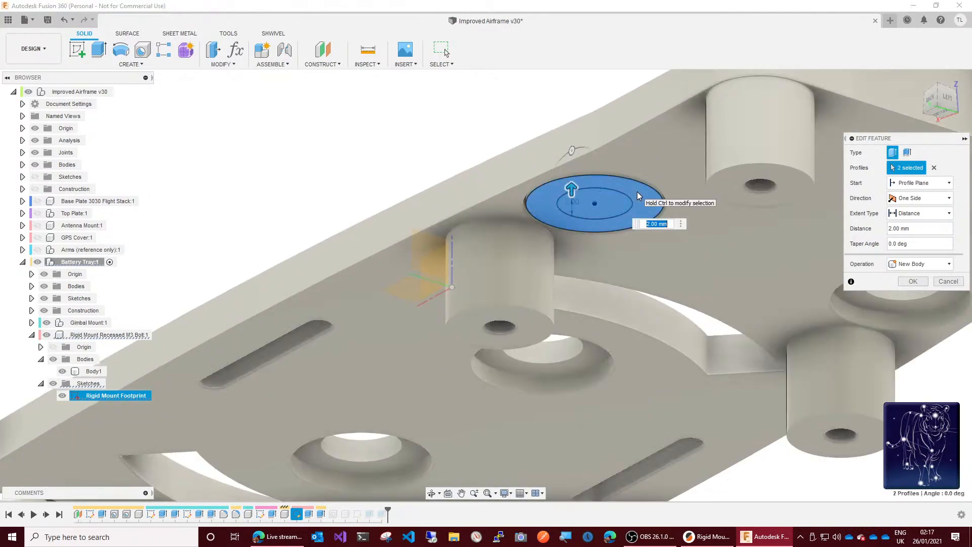
left_click(651, 202)
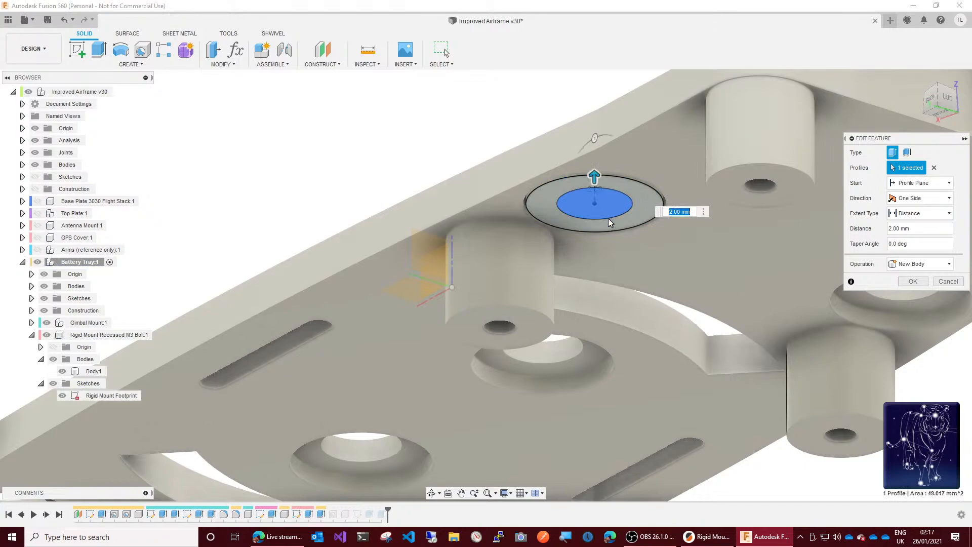
left_click(614, 209)
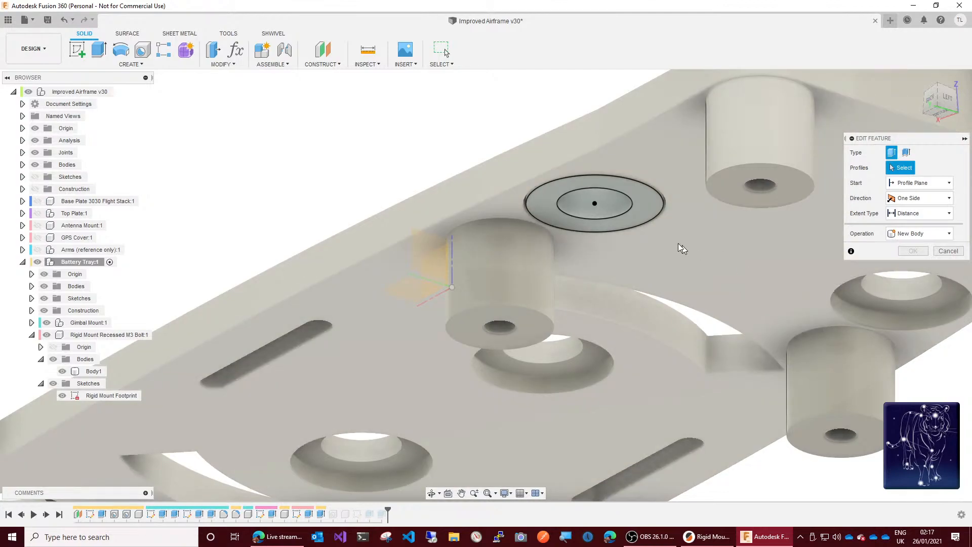
left_click(618, 209)
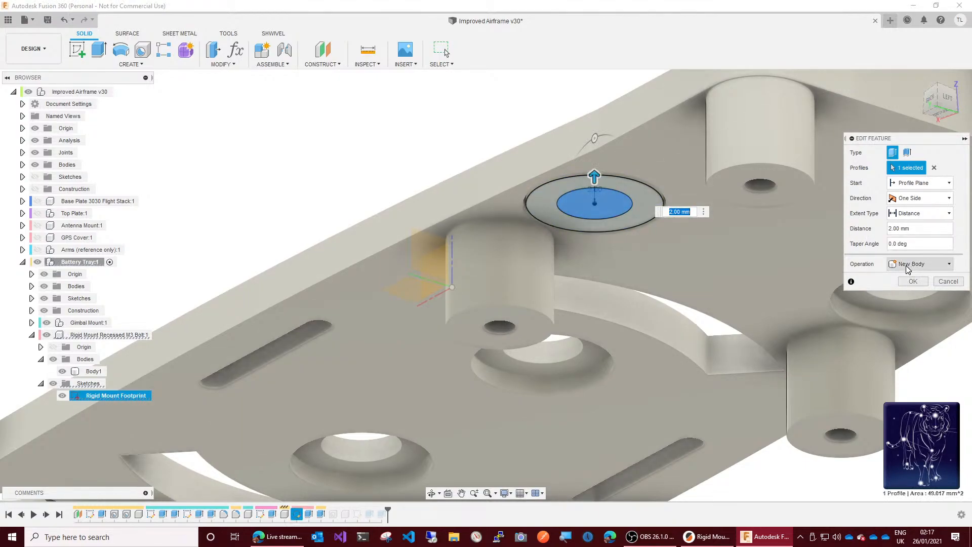
Step: Set the inner circle's extrusion distance to BatteryTrayOffset/2 as a new body and apply the feature edit
left_click(925, 228)
left_click_drag(935, 228, 893, 229)
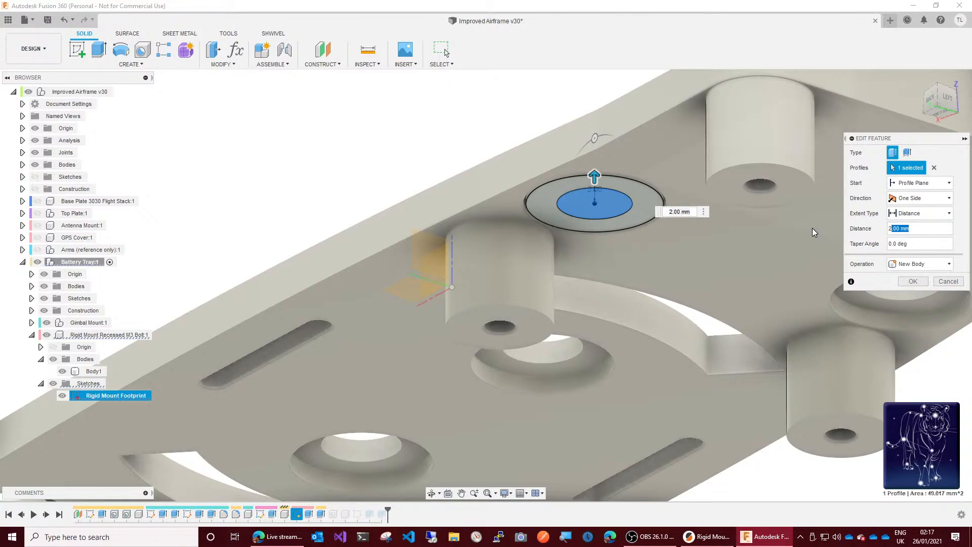
key("BackSpace")
key("BackSpace")
type("bat")
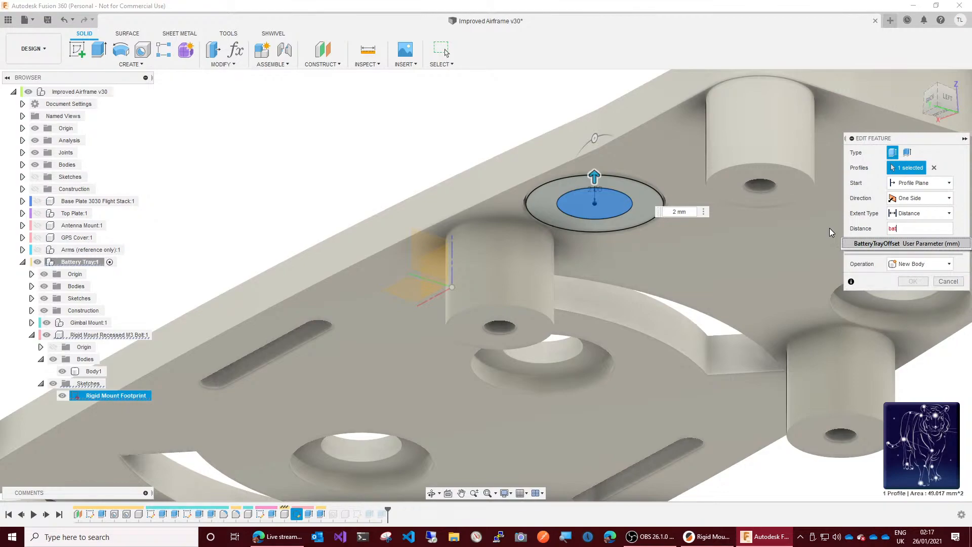
key("Return")
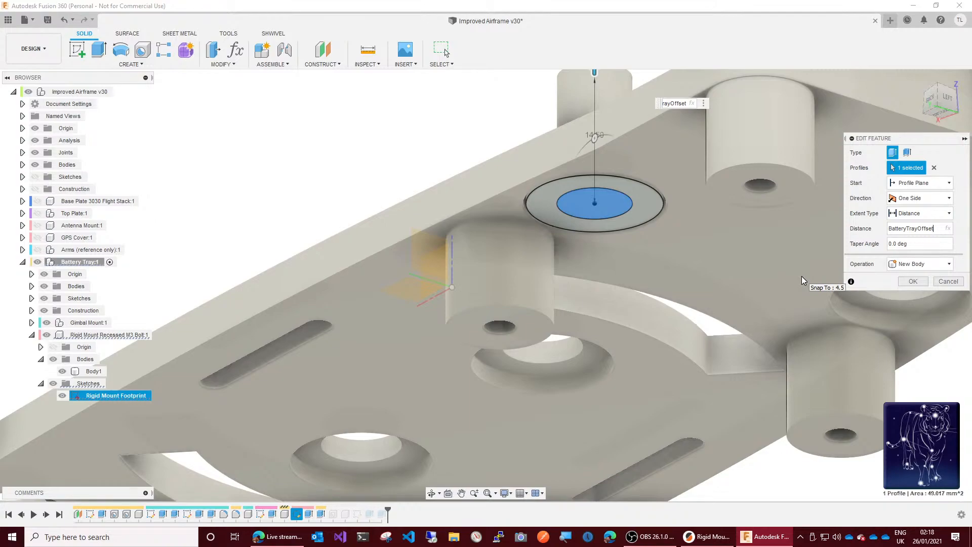
type("/2")
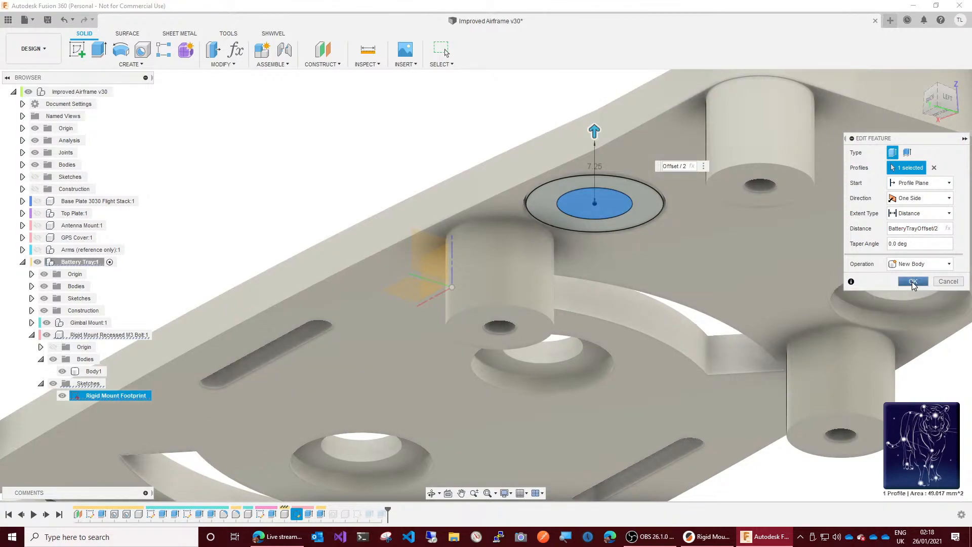
left_click(912, 282)
key("v")
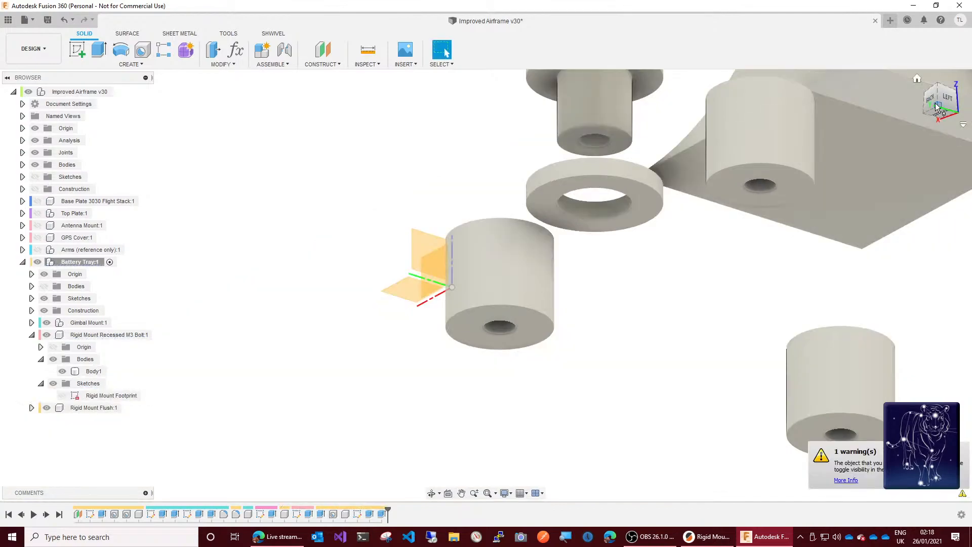
Step: Show the Battery Tray's bodies and check how the rigid mount pins fit against the tray
left_click_drag(937, 101, 935, 127)
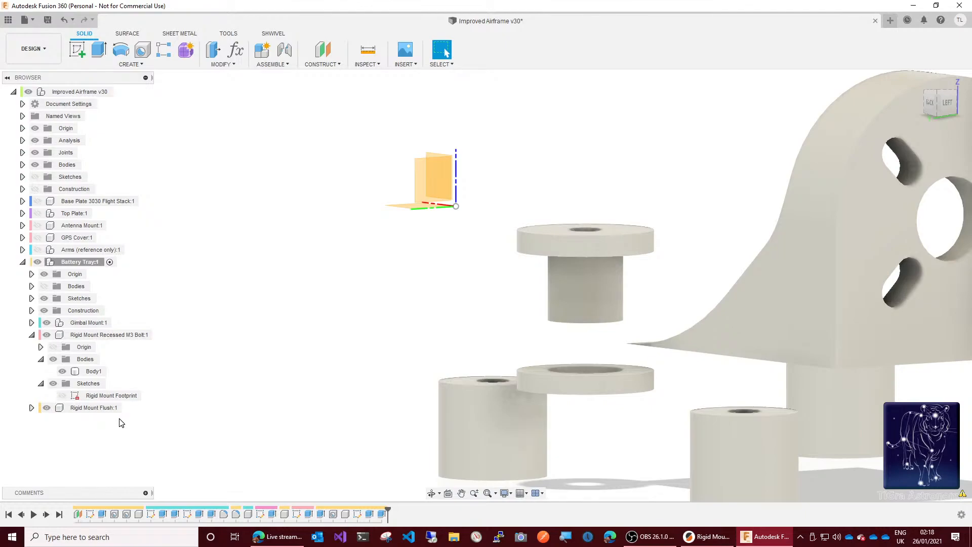
left_click(44, 287)
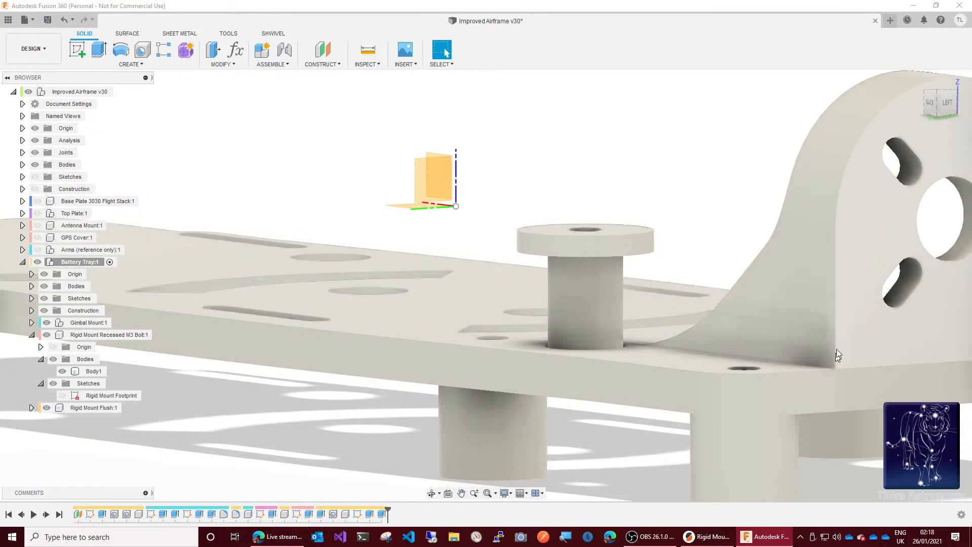
mouse_move(940, 107)
left_mouse_down()
mouse_move(938, 91)
mouse_move(940, 114)
left_mouse_up()
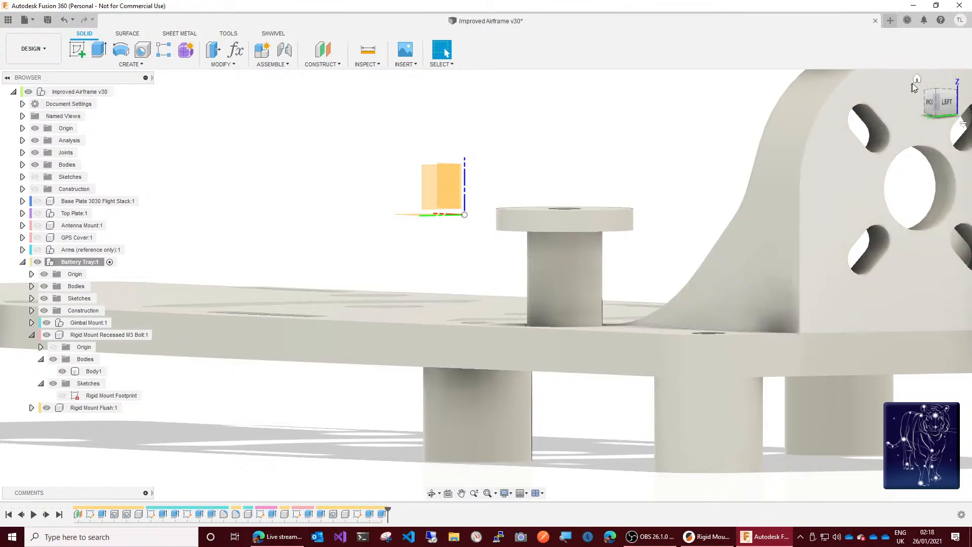
left_click(920, 79)
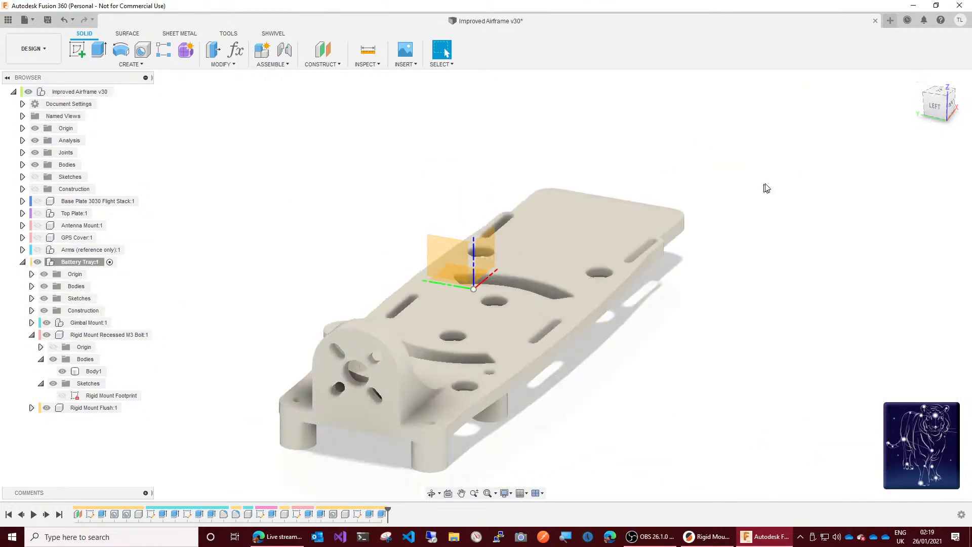
left_click(926, 108)
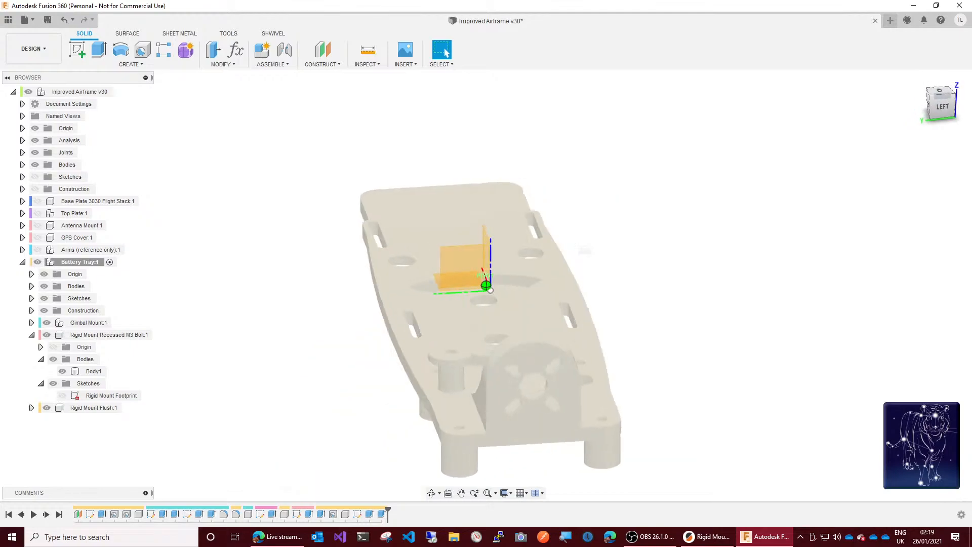
Step: Save the design as a new version with a description noting the repaired rigid mount pins
middle_click_drag(374, 394, 398, 389, "shift")
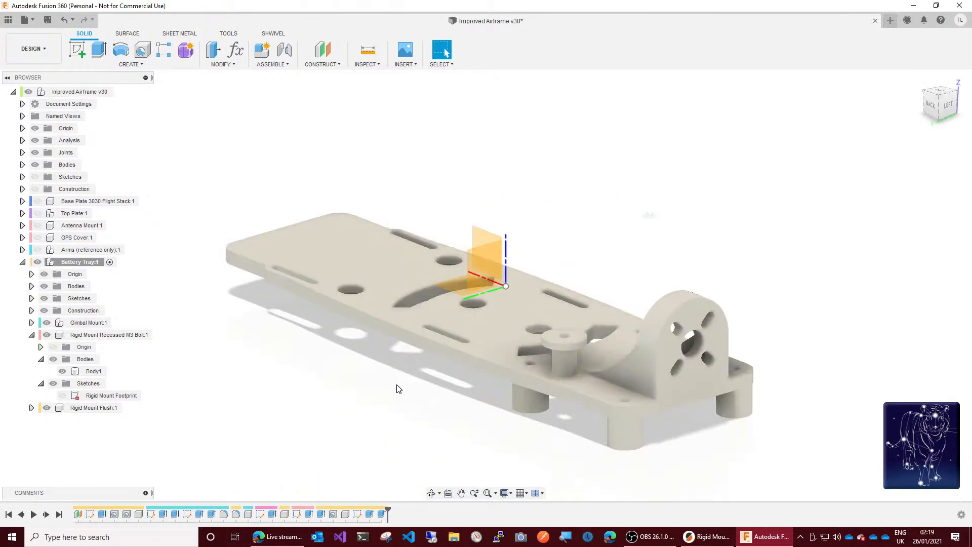
left_click(53, 22)
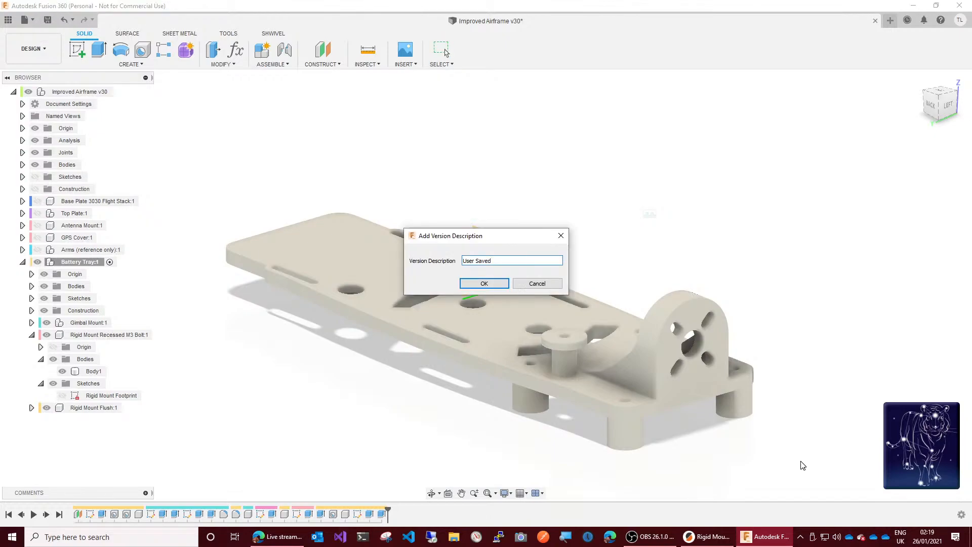
type("repaired rigid mount pin")
key("Return")
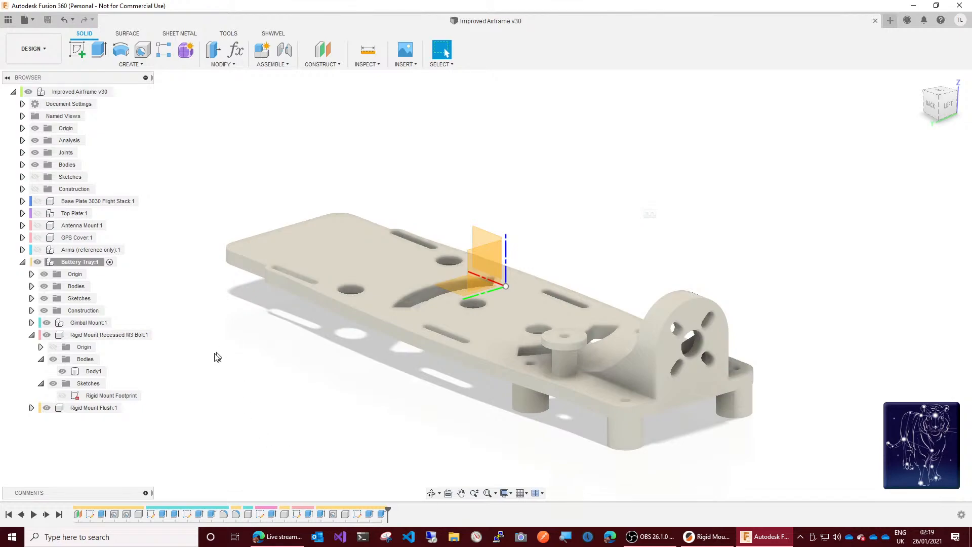
Step: Export the Rigid Mount Recessed M3 Bolt component as a binary, high-refinement STL, replacing the existing Rigid Mount Recessed M3 Bolt.stl
left_click(72, 336)
right_click(74, 339)
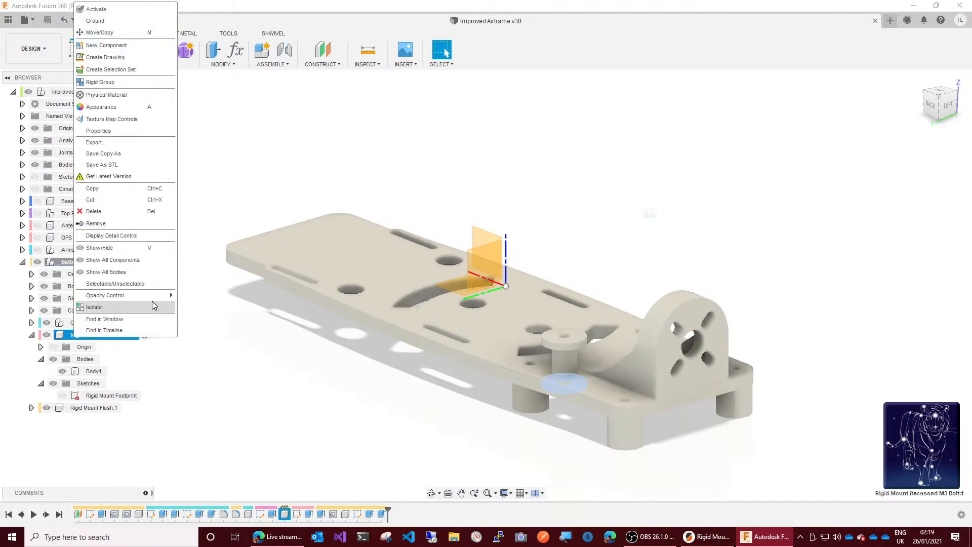
left_click(114, 165)
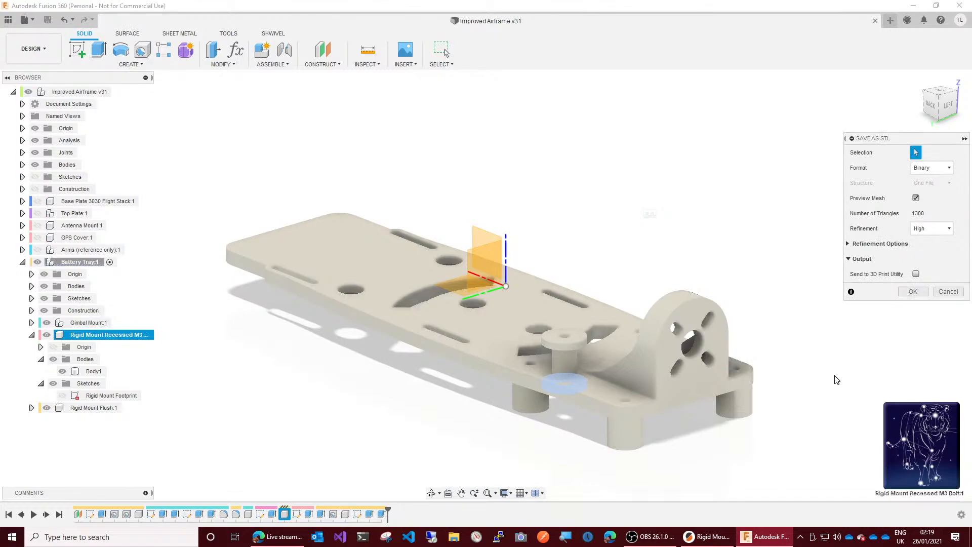
left_click(914, 292)
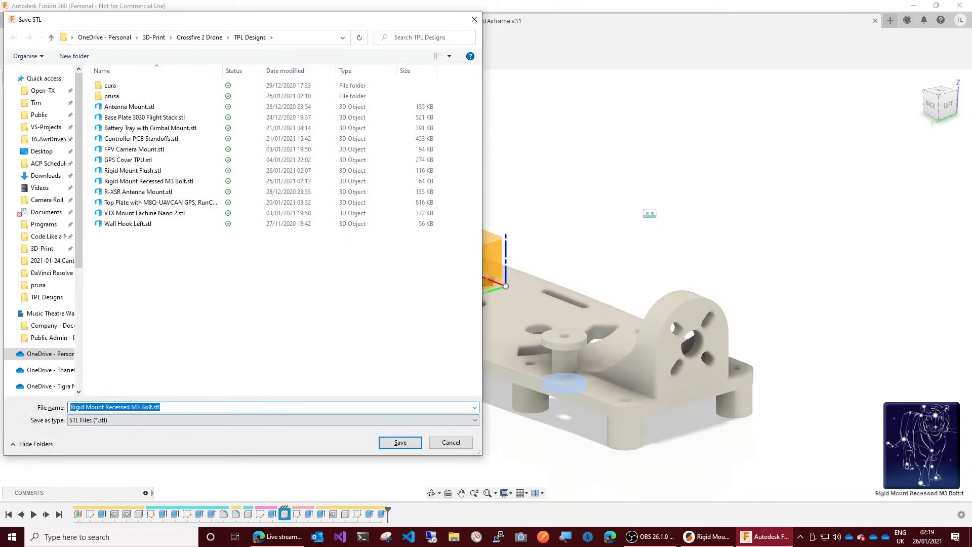
left_click(417, 443)
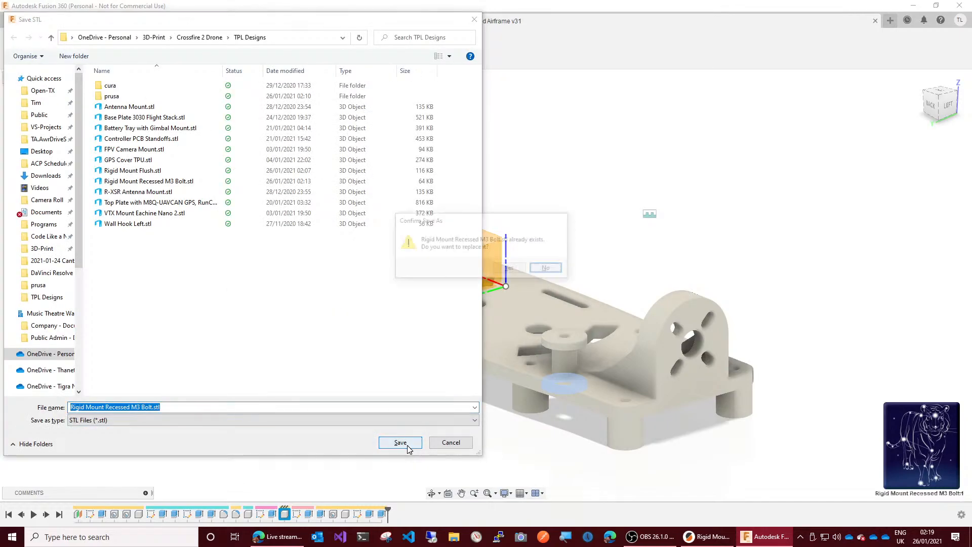
left_click(516, 267)
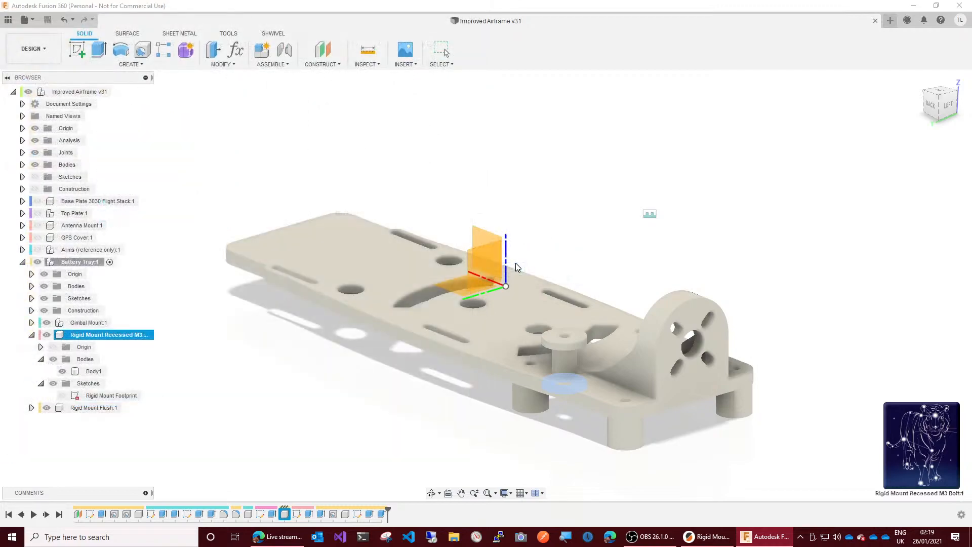
Step: Switch to PrusaSlicer and try reloading the recessed M3 bolt mount from disk, first through one instance and again through the whole object
left_click(710, 537)
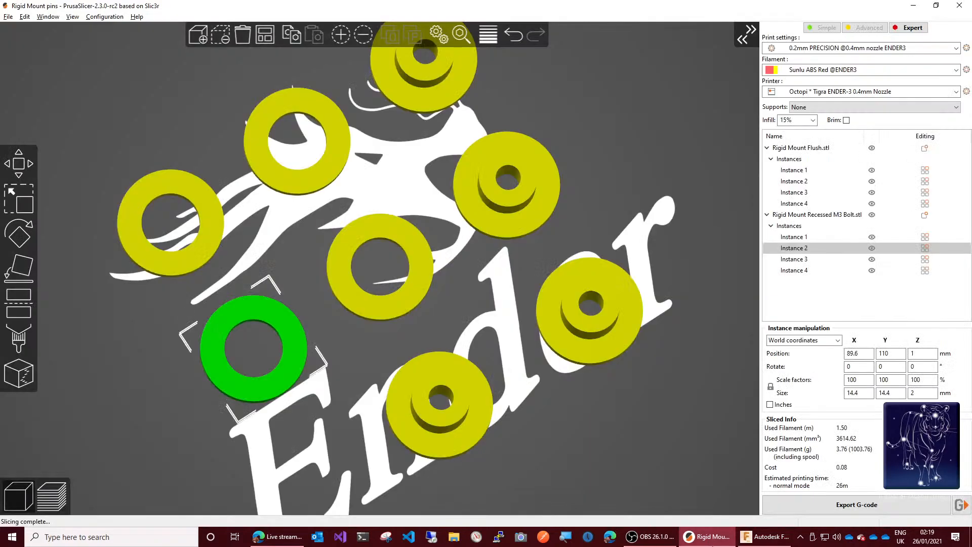
right_click(294, 361)
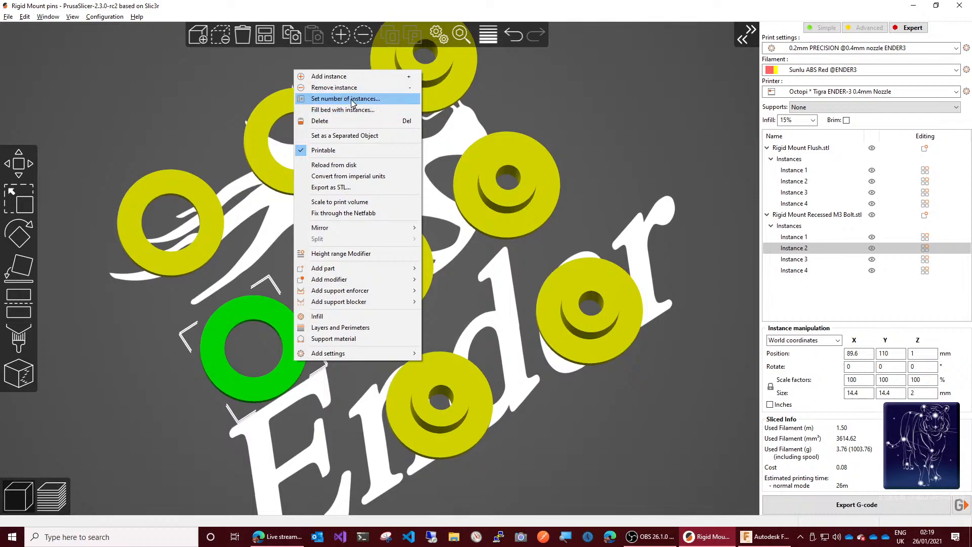
left_click(344, 165)
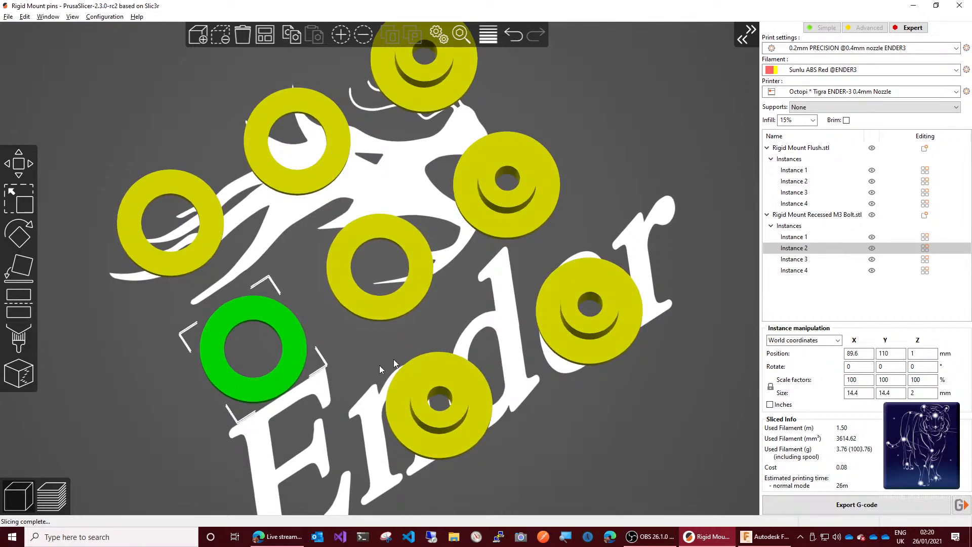
left_click(412, 352)
left_click(276, 328)
right_click(269, 321)
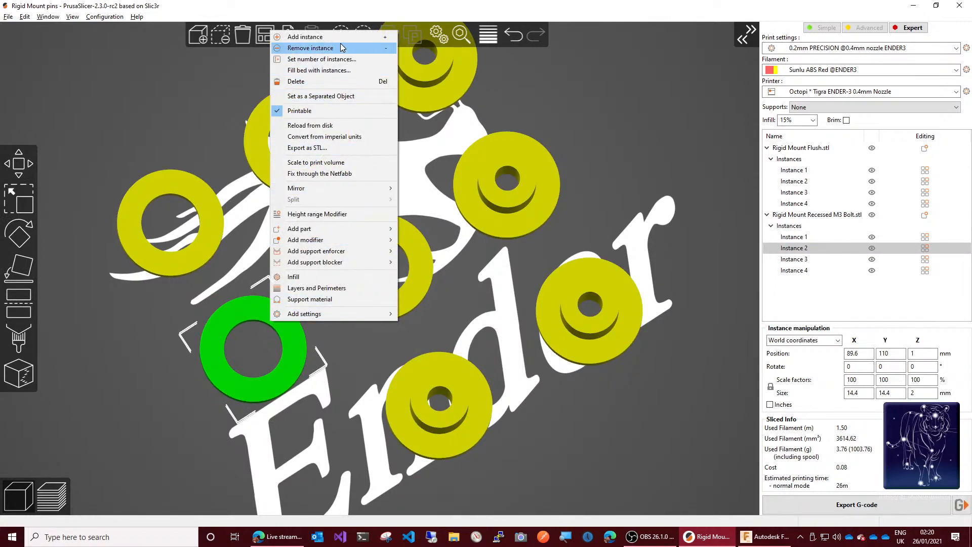
left_click(342, 127)
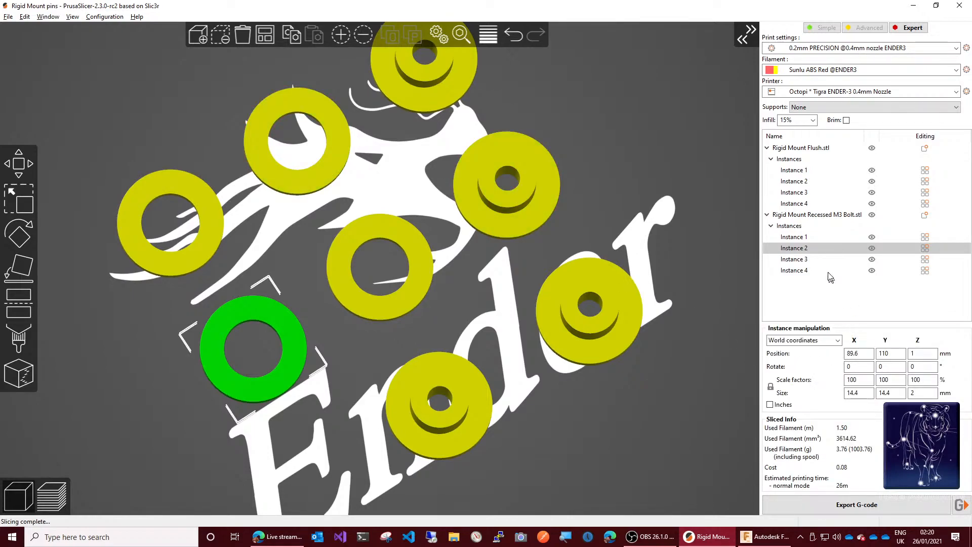
left_click(816, 216)
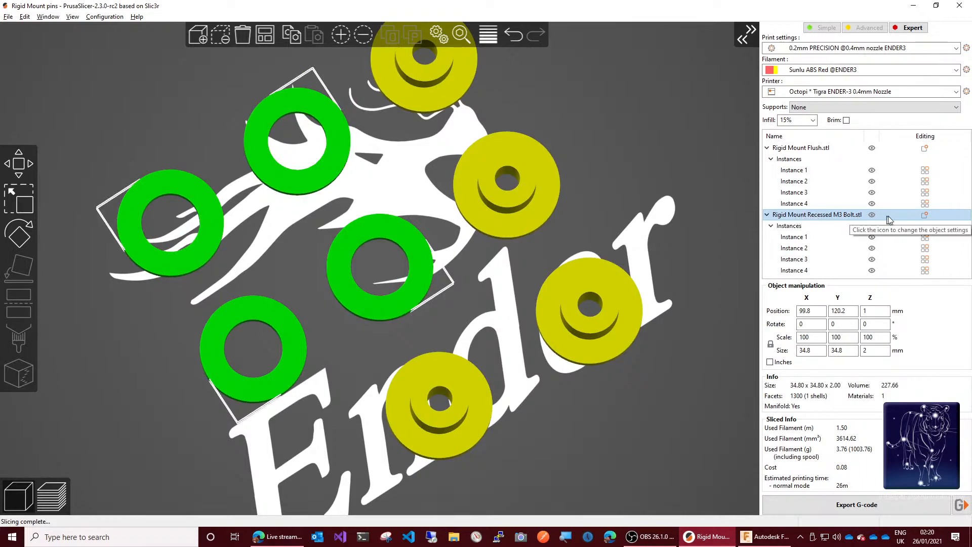
left_click(925, 216)
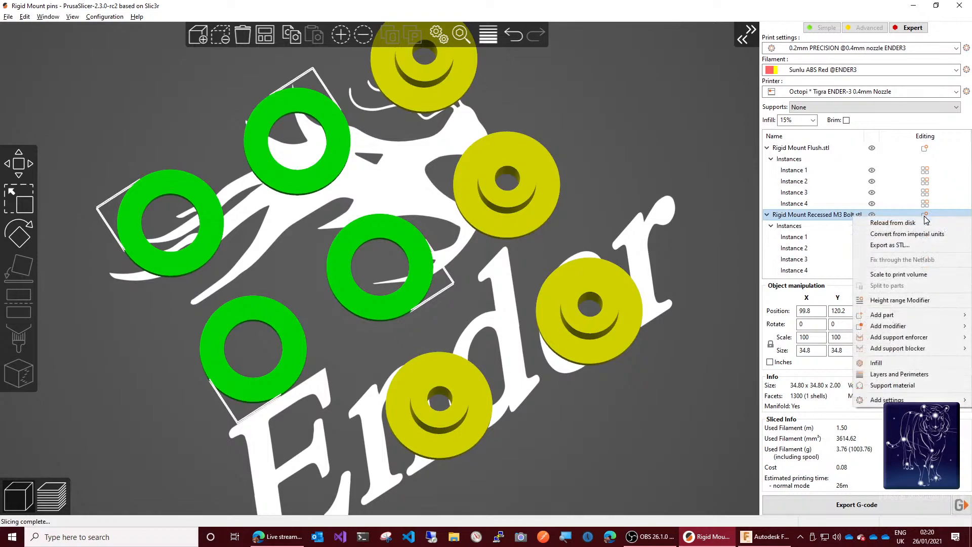
left_click(917, 222)
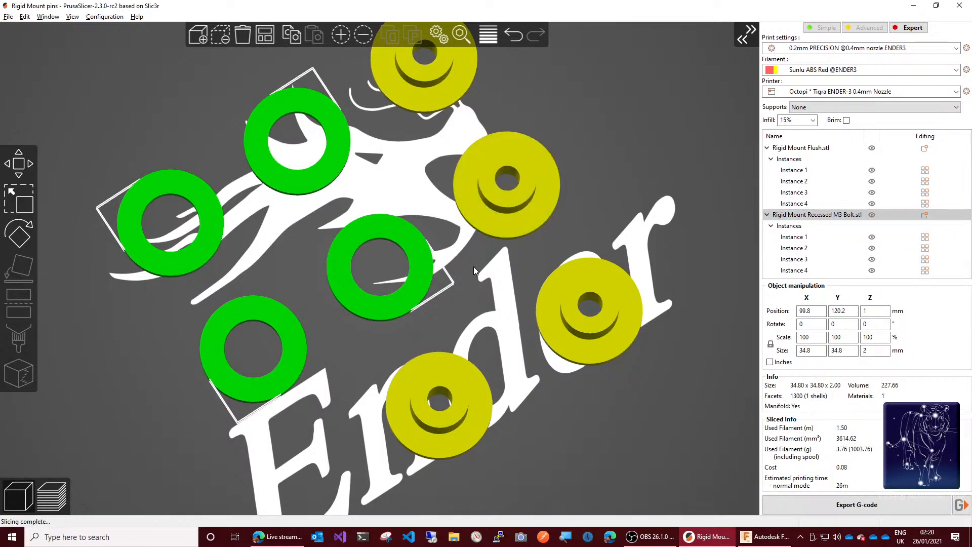
Step: Delete the Rigid Mount Recessed M3 Bolt object with its instances and import Rigid Mount Recessed M3 Bolt.stl again
left_click(222, 44)
left_click(199, 40)
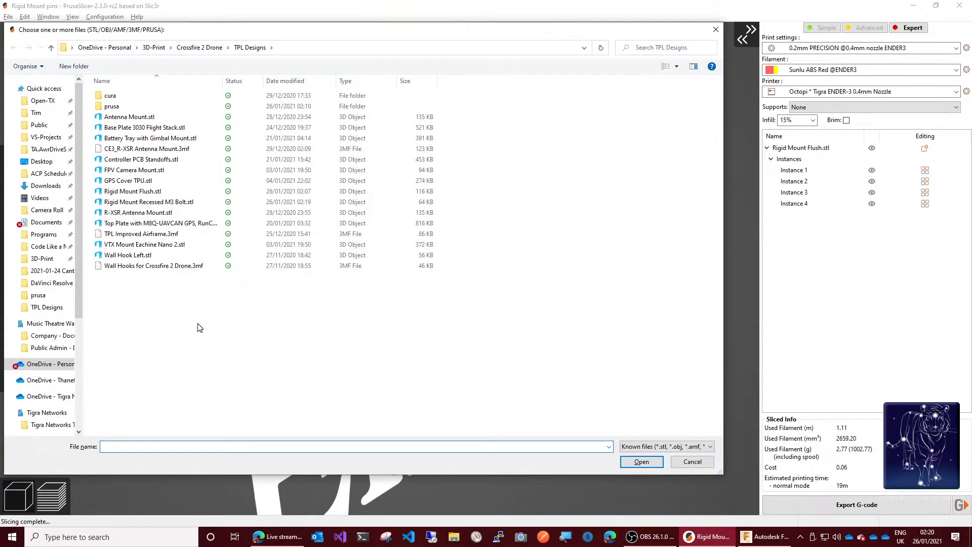
double_click(176, 203)
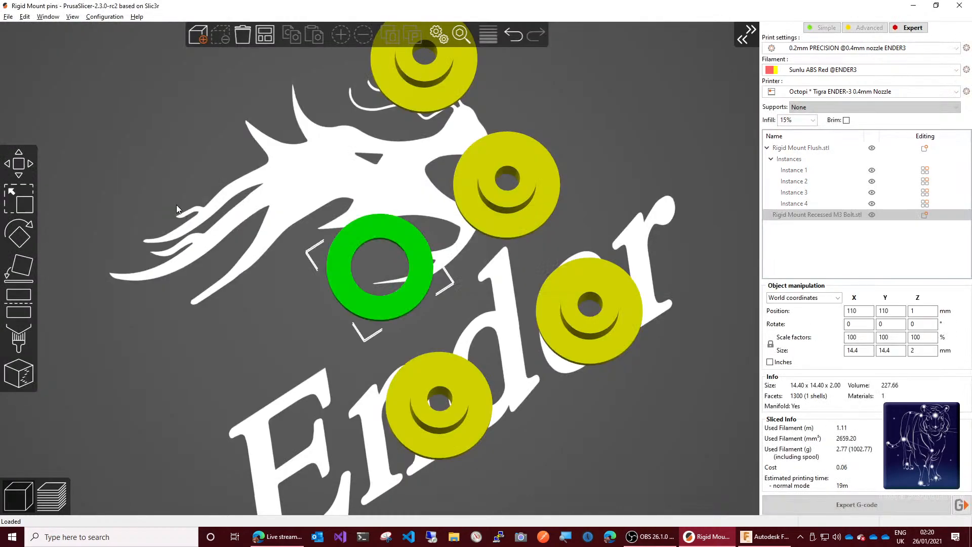
Step: Switch back to Fusion 360 and hide the Rigid Mount Flush component
left_click(754, 538)
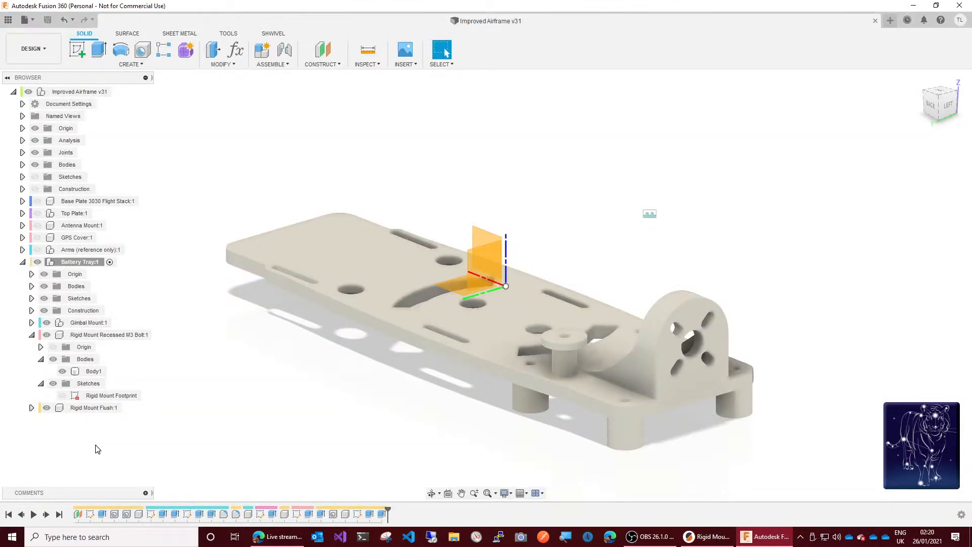
left_click(47, 409)
left_click(47, 408)
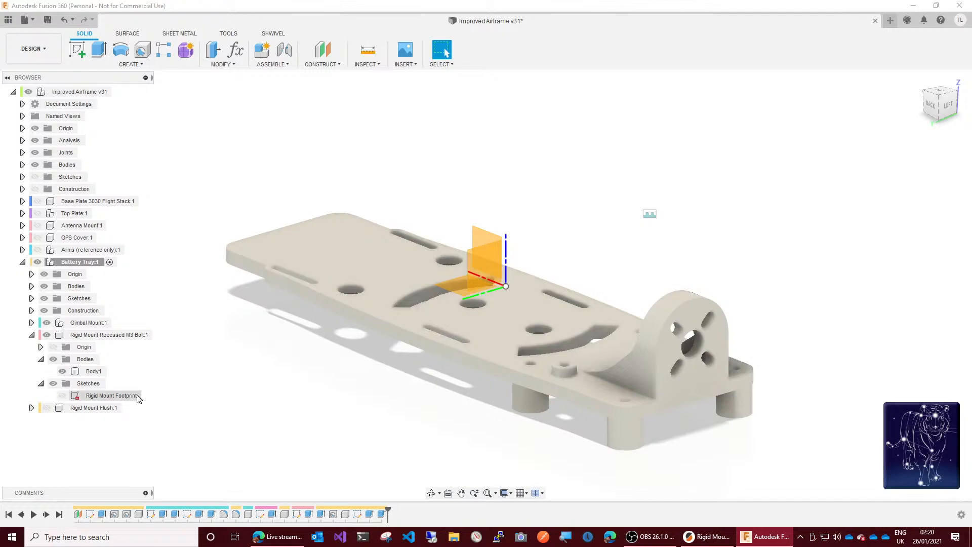
Step: Activate the recessed and flush rigid mounts in turn to examine their timeline features, then reactivate the Battery Tray component
left_click(113, 334)
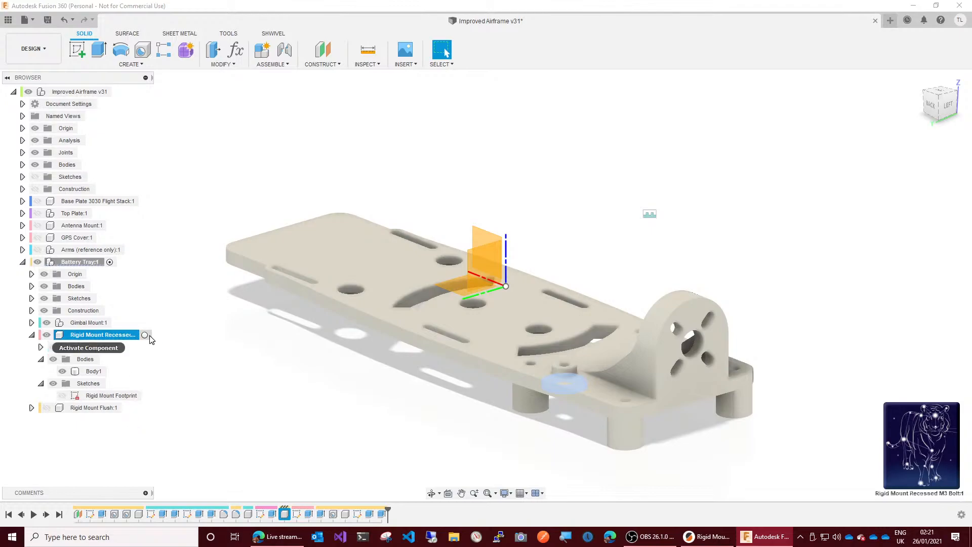
left_click(145, 336)
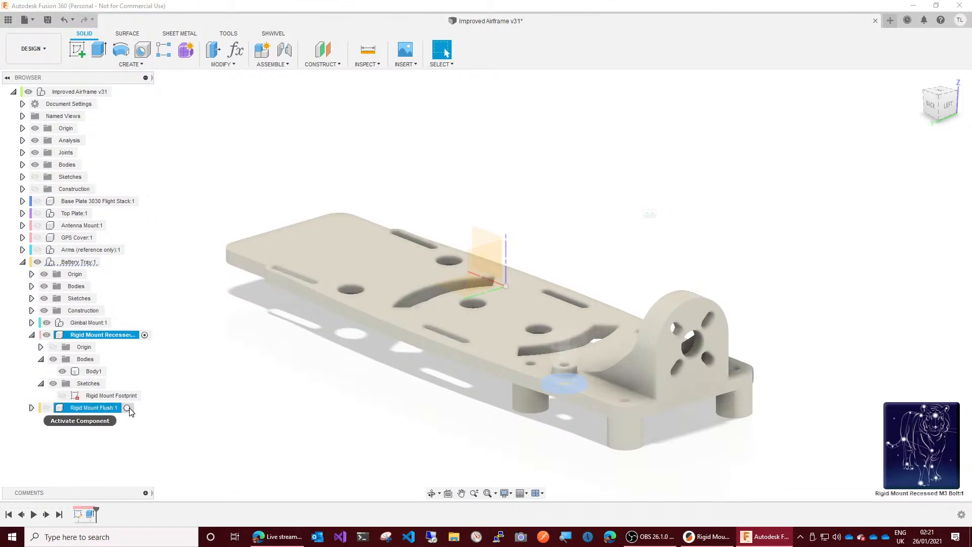
left_click(135, 408)
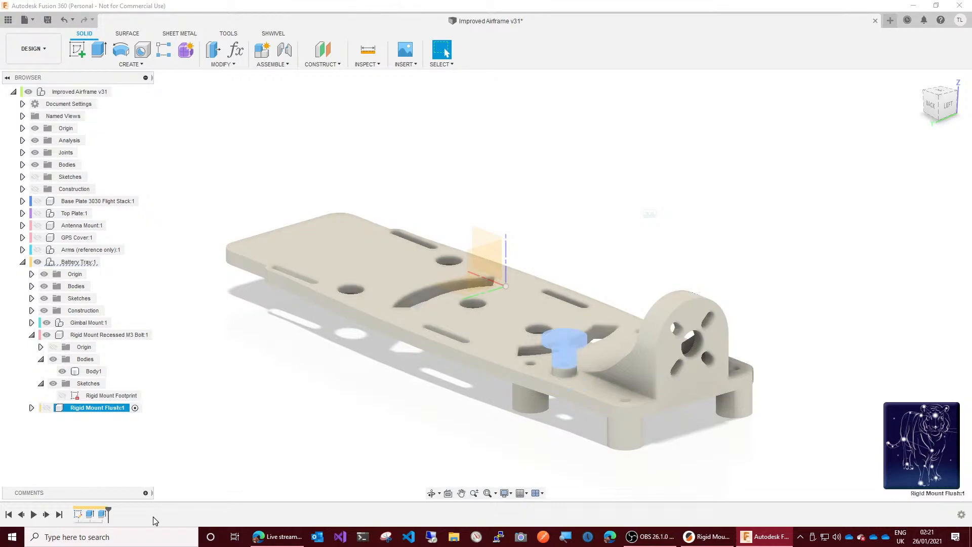
left_click(103, 515)
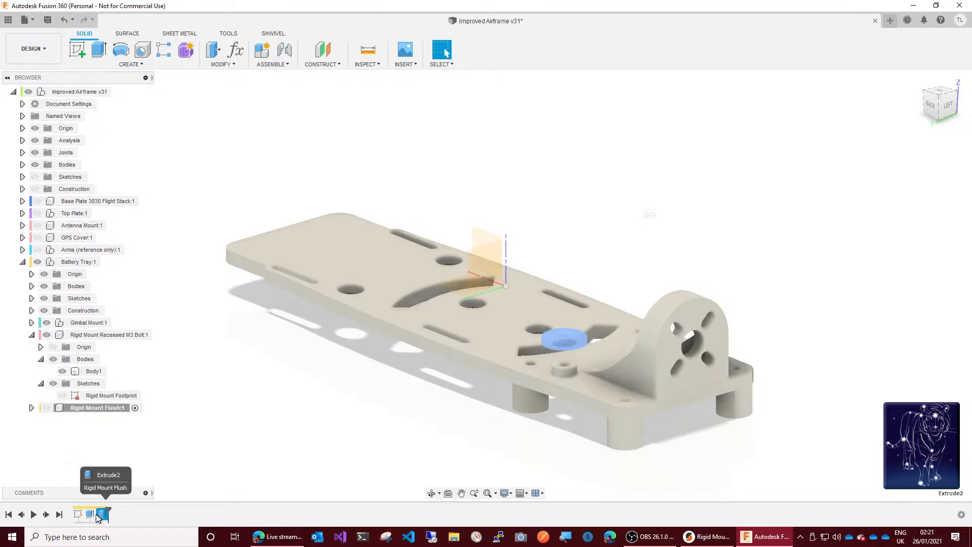
left_click(96, 515)
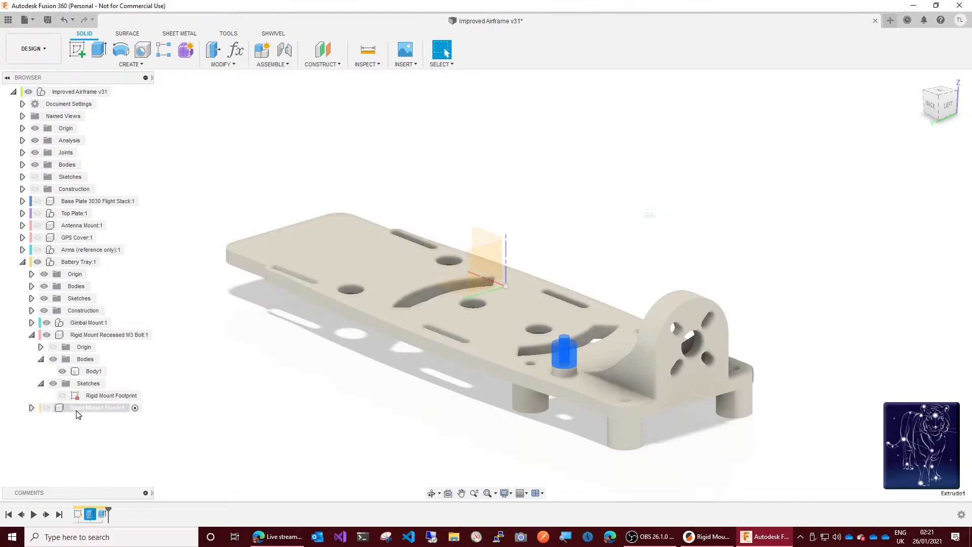
left_click(145, 335)
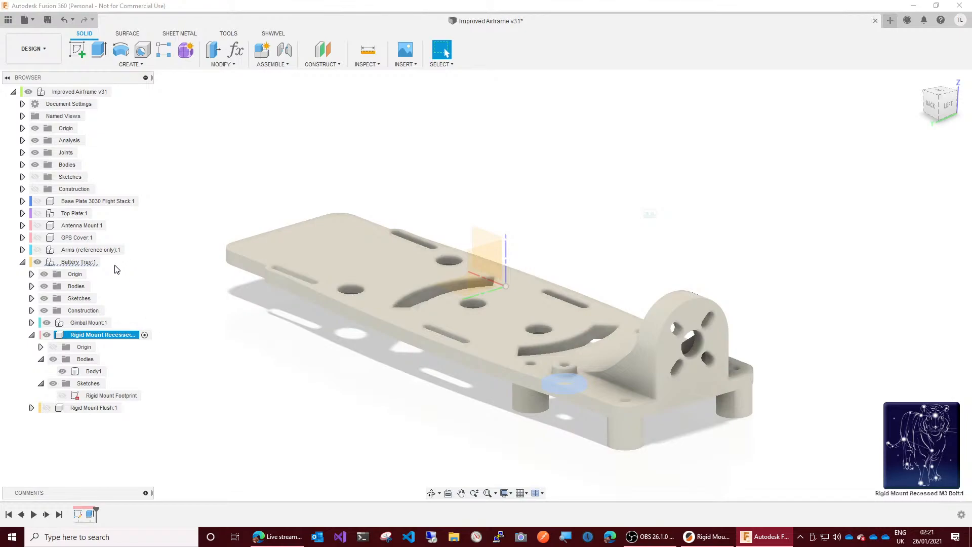
double_click(100, 263)
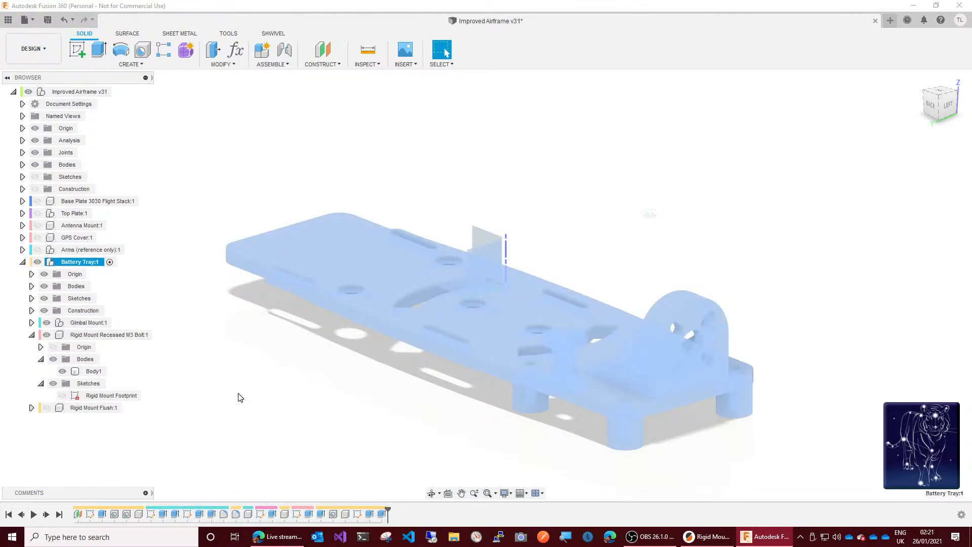
Step: Move the Battery Tray's Extrude2 and Hole3 features together in the timeline, ahead of the recessed mount's Extrude1
left_click(321, 514)
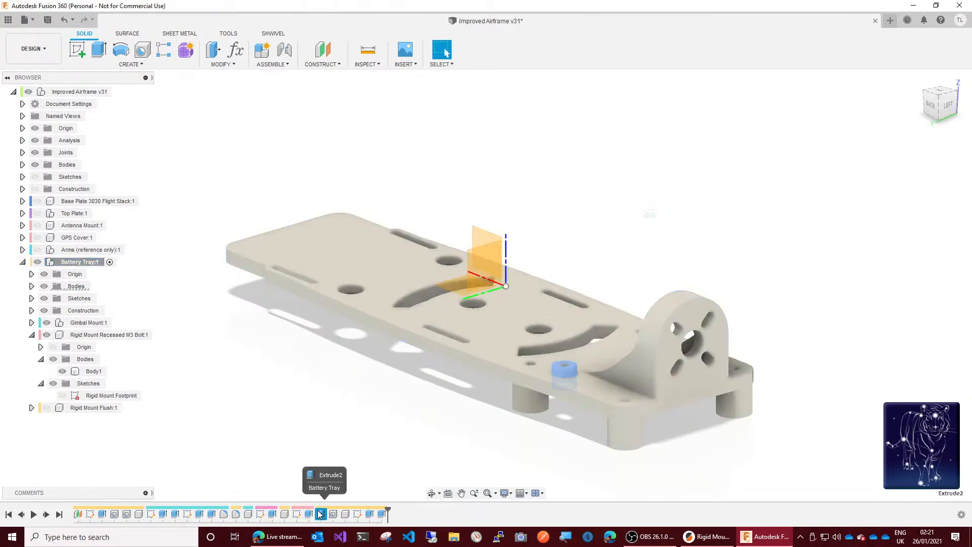
left_click(308, 514)
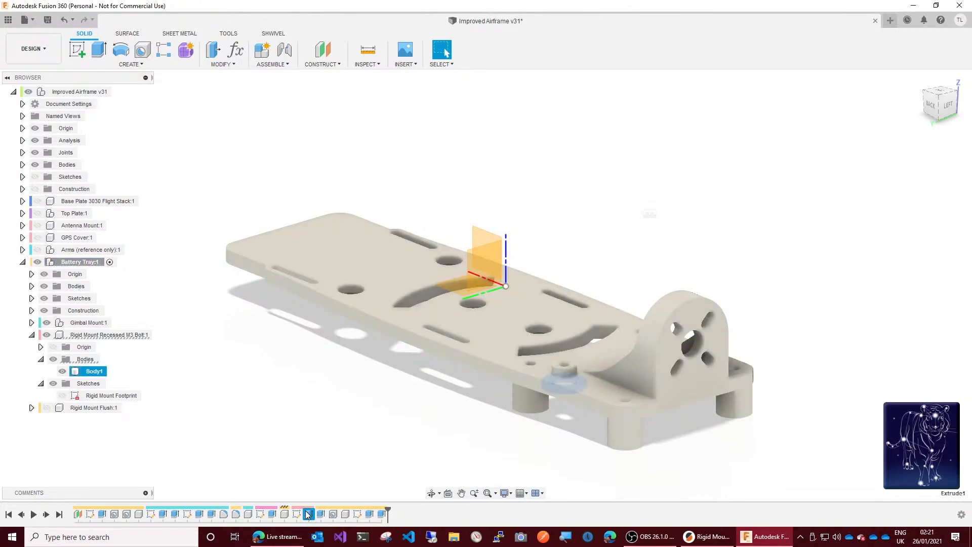
left_click(334, 514)
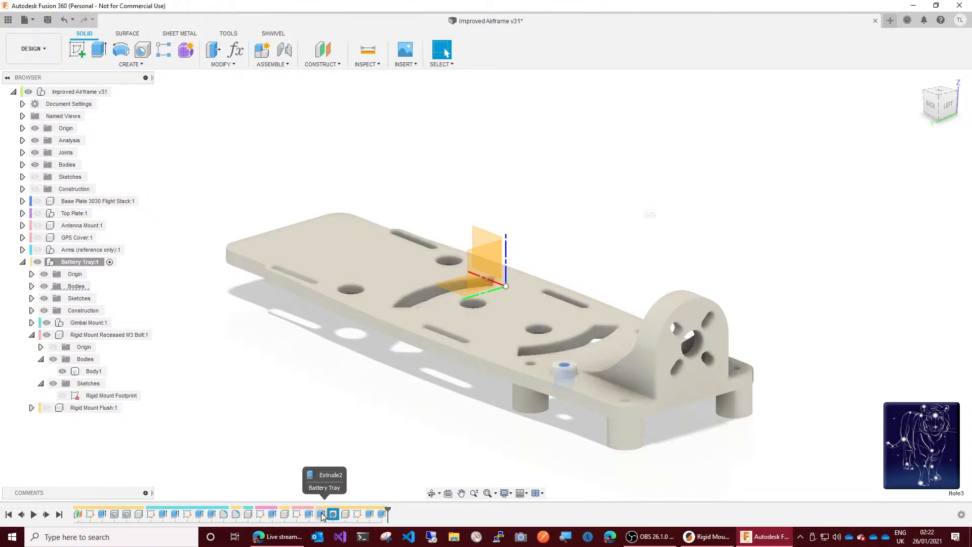
left_click(321, 514)
left_click(333, 515, "ctrl")
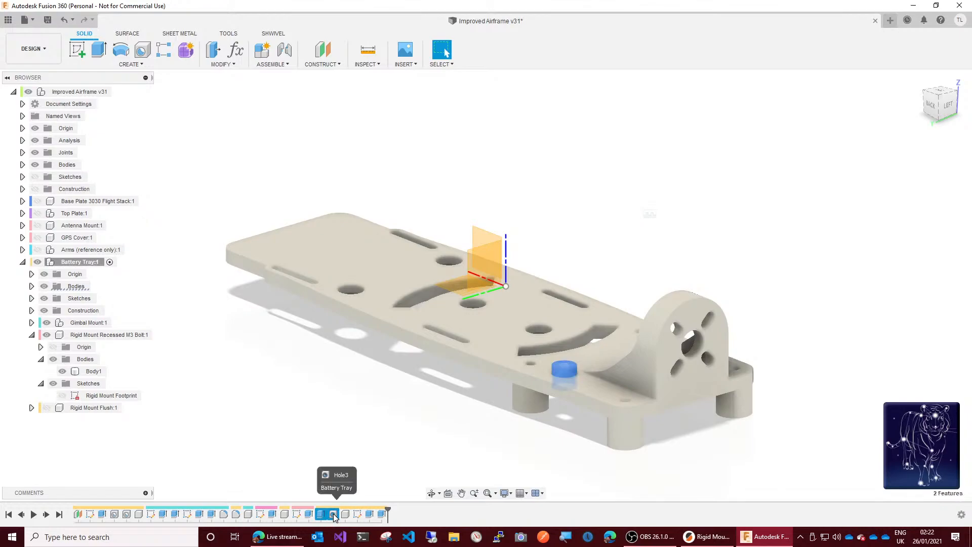
right_click(333, 515)
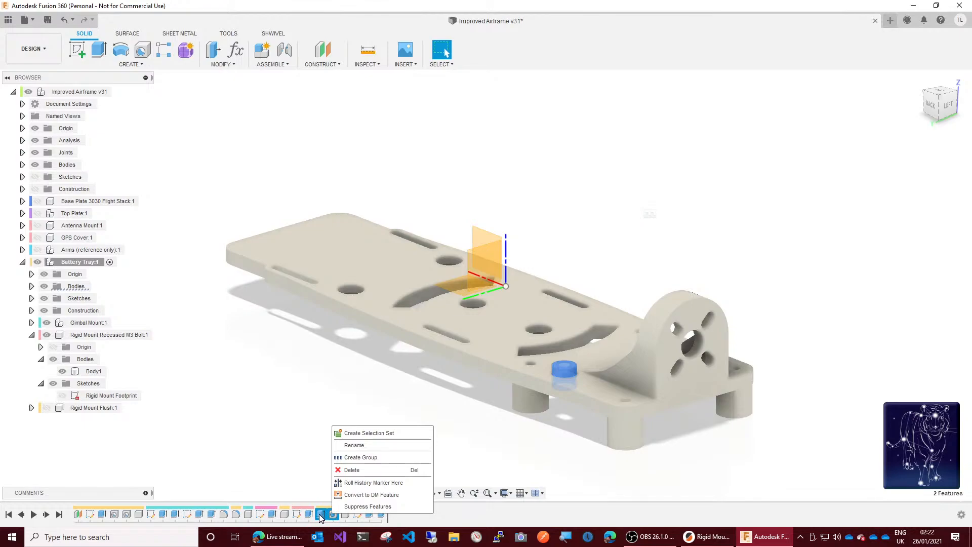
left_click_drag(319, 515, 305, 424)
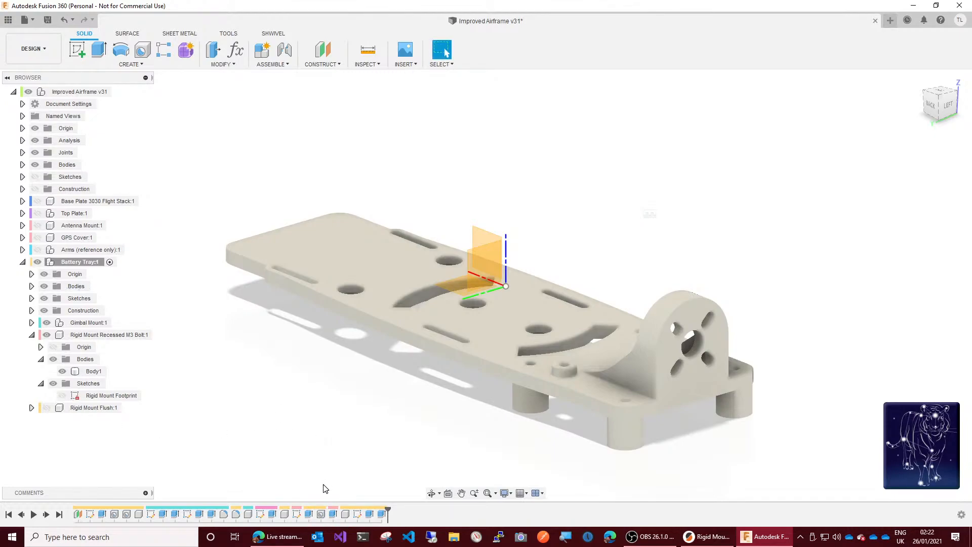
Step: Delete the Battery Tray's Hole3 and the recessed mount's Extrude1 from the timeline
left_click(321, 514)
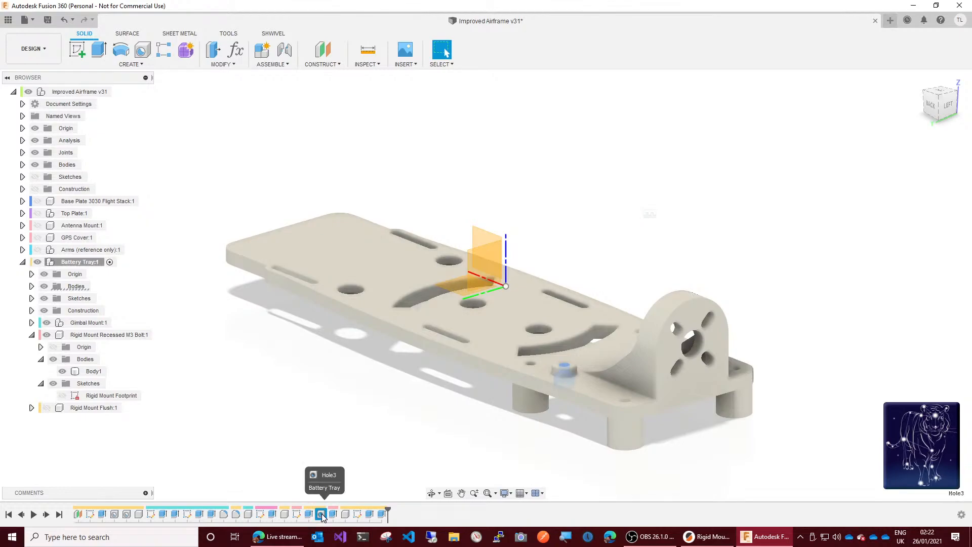
key("Delete")
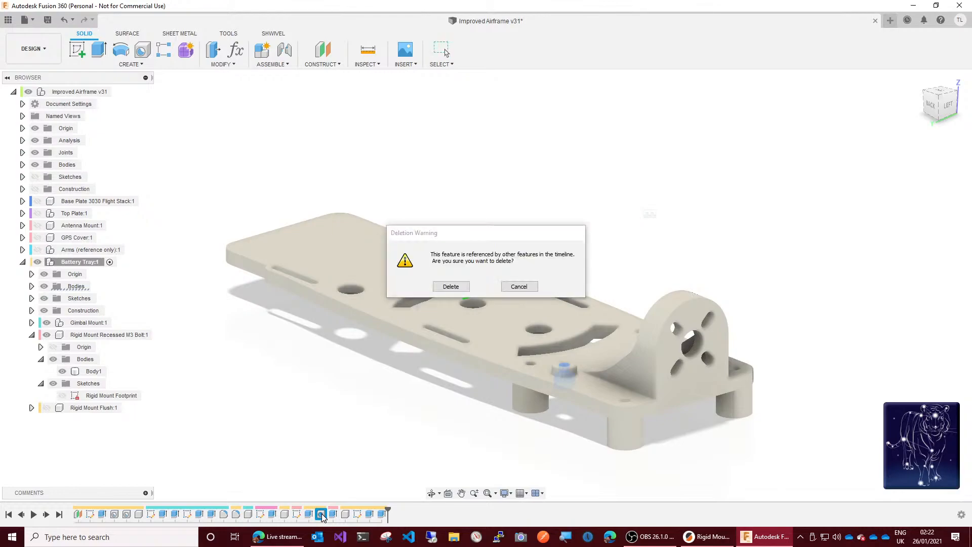
left_click(439, 289)
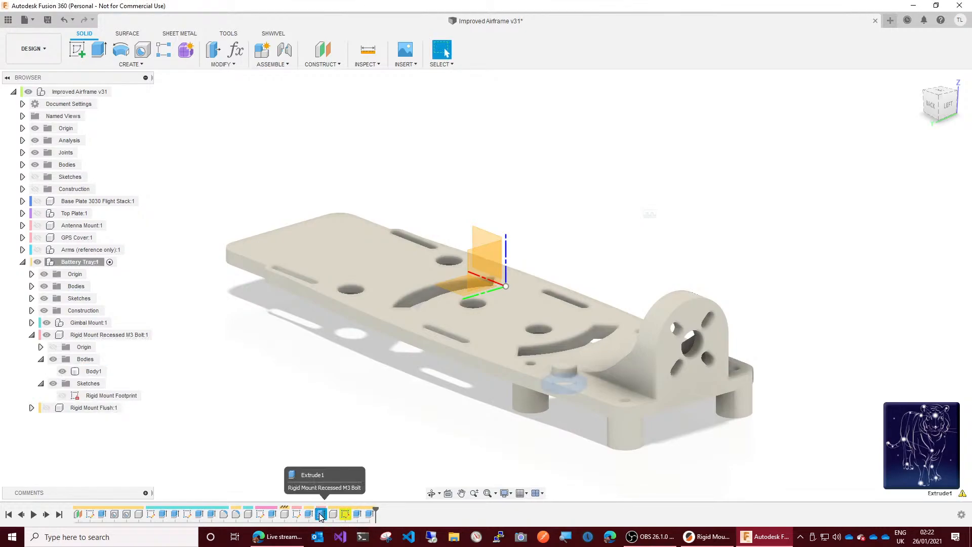
key("Delete")
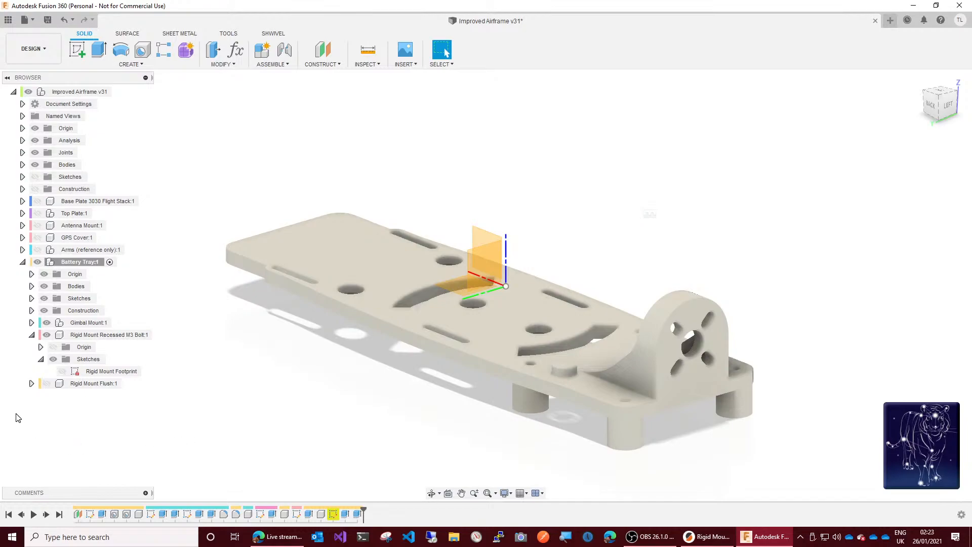
Step: Activate the Rigid Mount Recessed M3 Bolt component, hide the Battery Tray bodies and Gimbal Mount, and show the Rigid Mount Footprint sketch
left_click(145, 336)
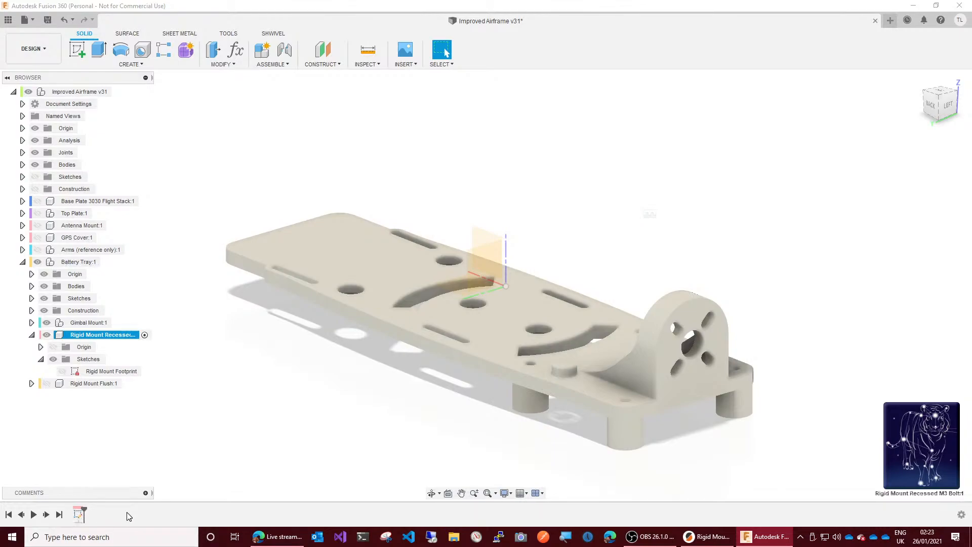
key("q")
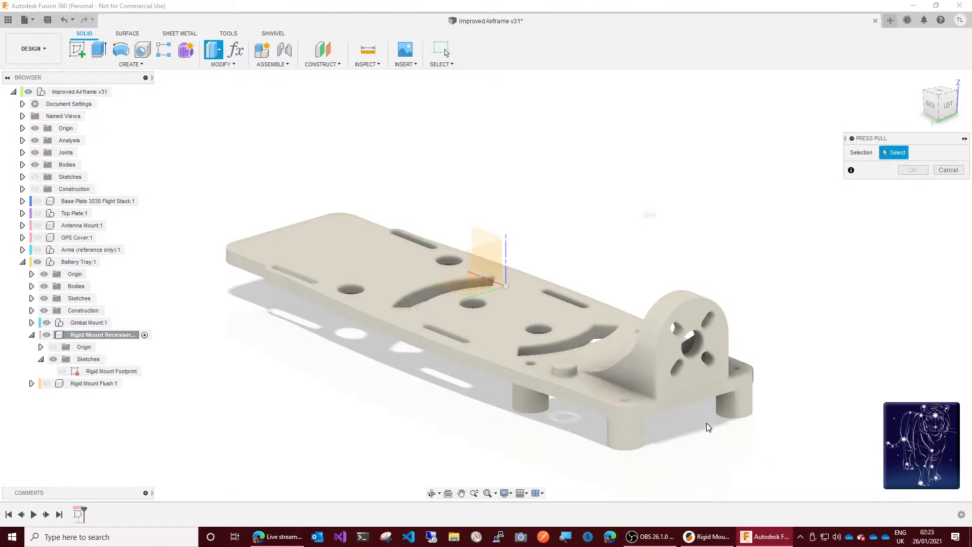
left_click(32, 287)
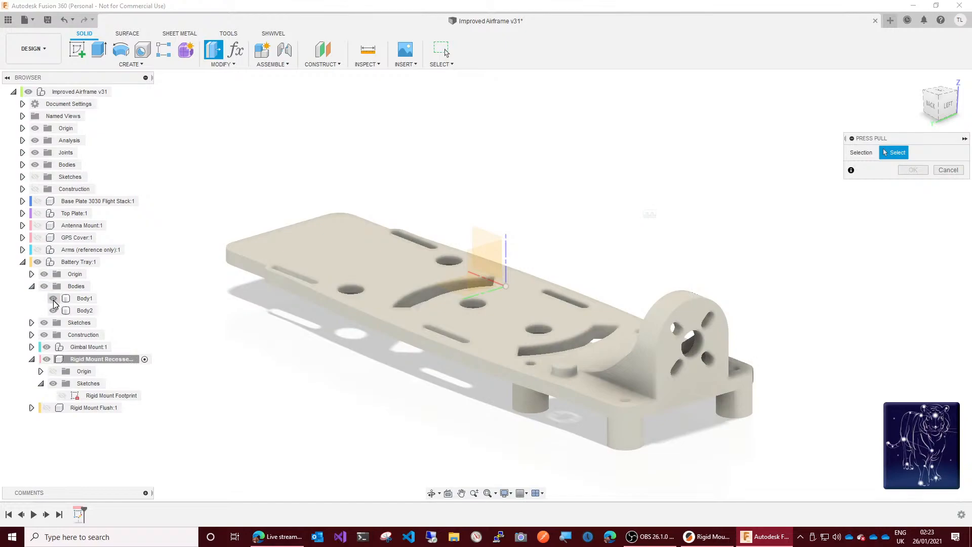
left_click(53, 300)
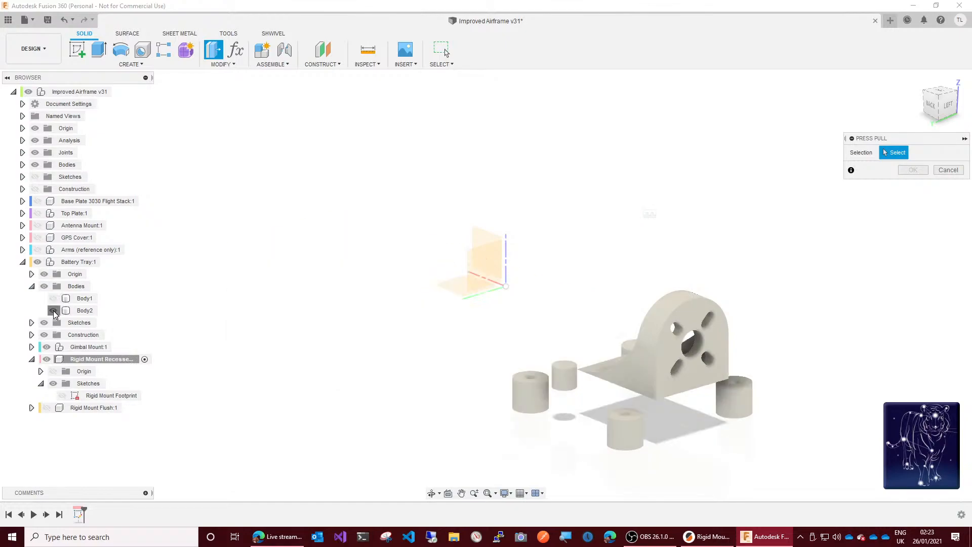
left_click(54, 312)
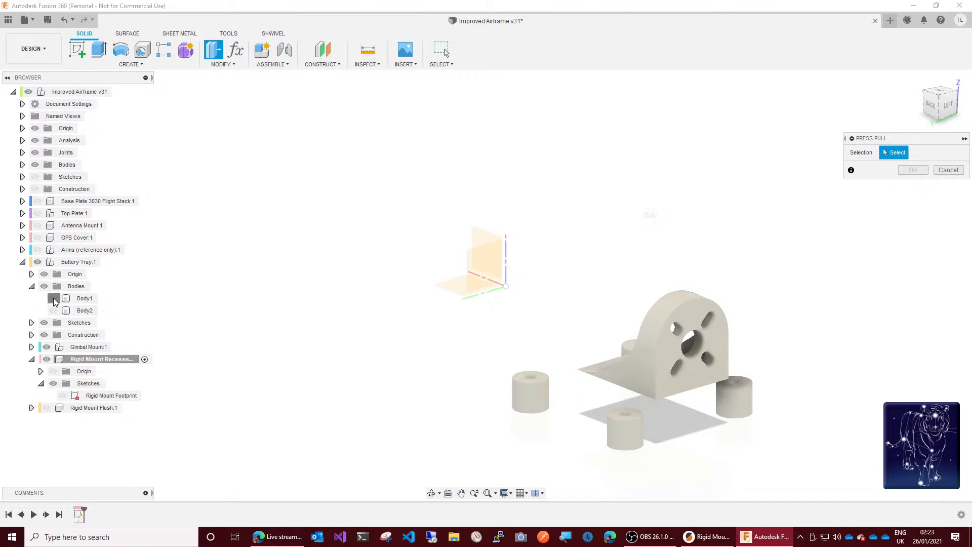
left_click(53, 299)
left_click(53, 311)
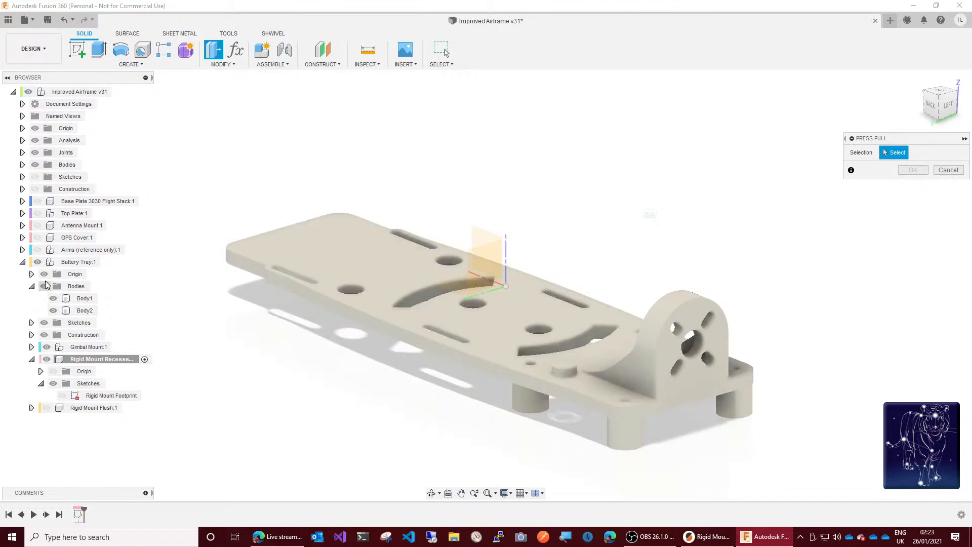
left_click(44, 286)
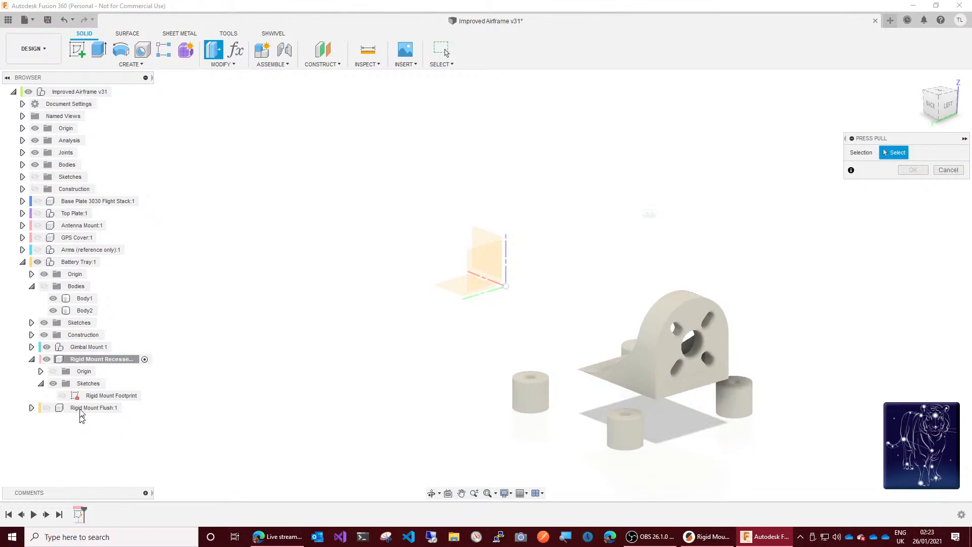
left_click(47, 347)
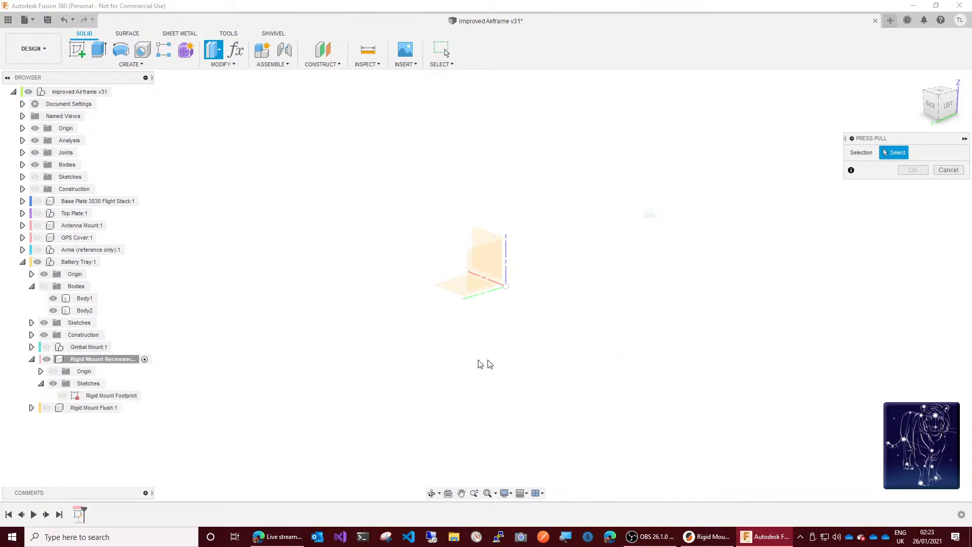
left_click(61, 397)
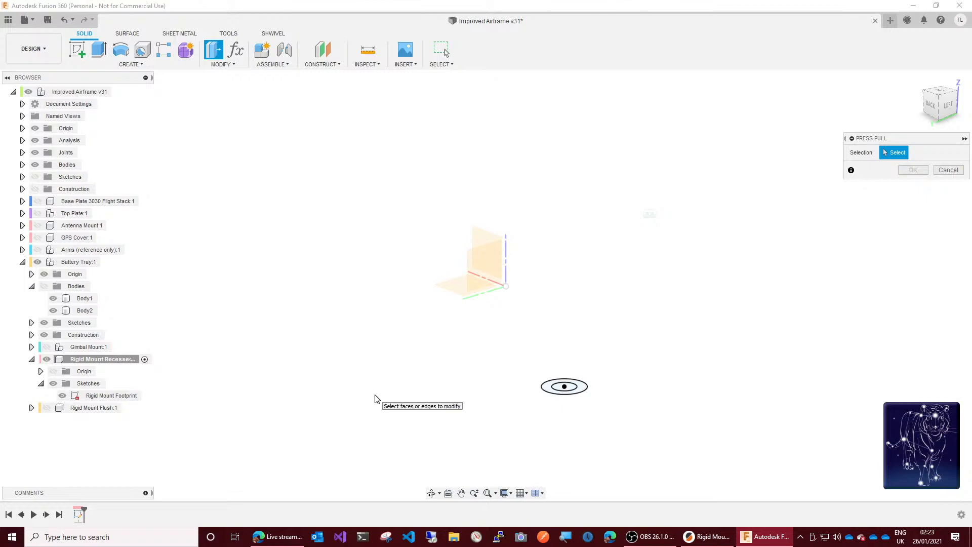
Step: Set up an extrusion of the footprint's outer ring with the To Object extent and show the Battery Tray bodies again
left_click(581, 389)
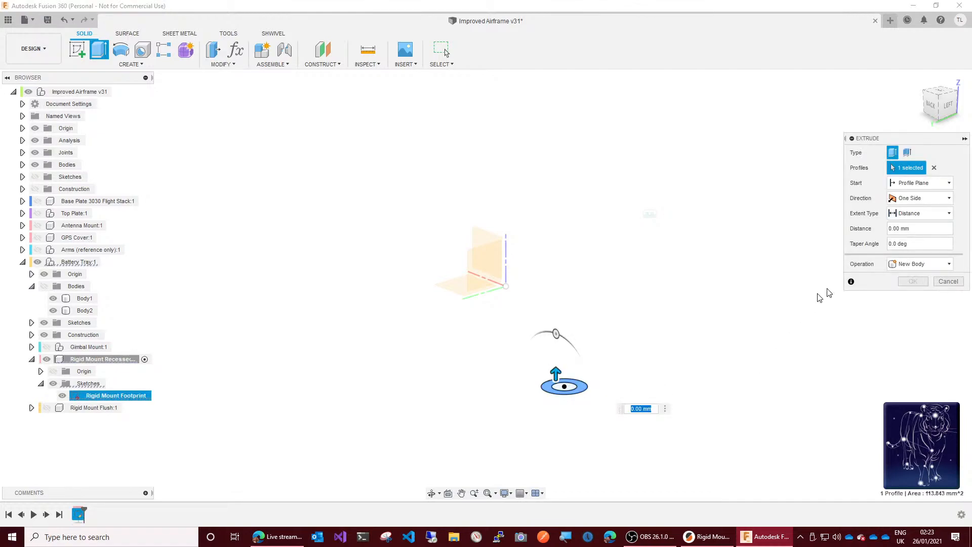
left_click(933, 219)
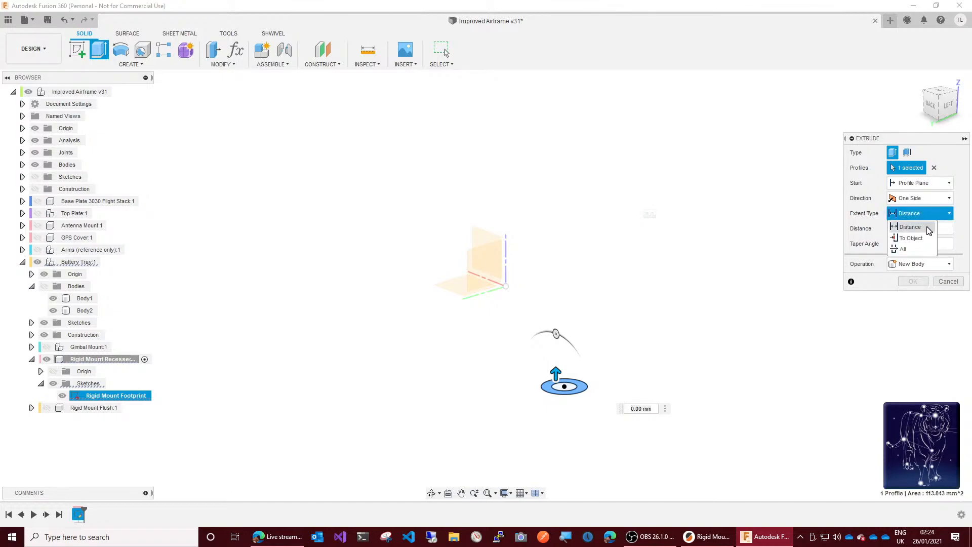
left_click(924, 238)
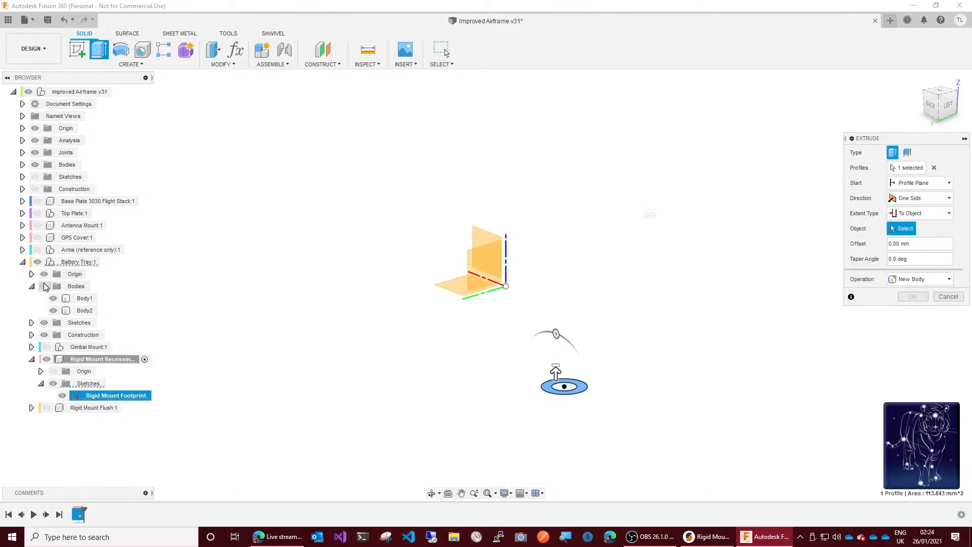
left_click(44, 287)
left_click_drag(939, 108, 940, 63)
scroll(575, 169, "up", 3)
scroll(575, 170, "up", 5)
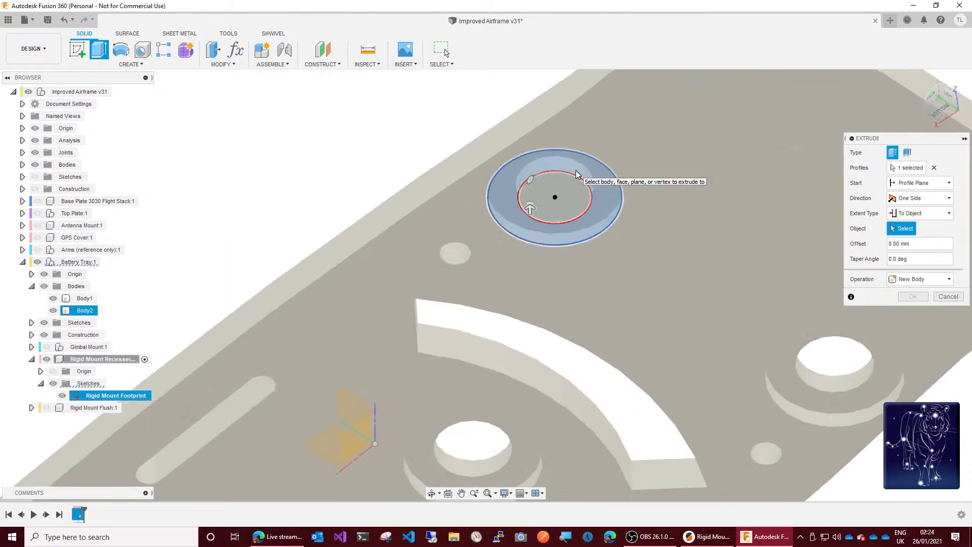
Step: Try to use the Battery Tray's Body1 at the recess edge as the extrusion target, and clear that target selection
left_click(576, 170)
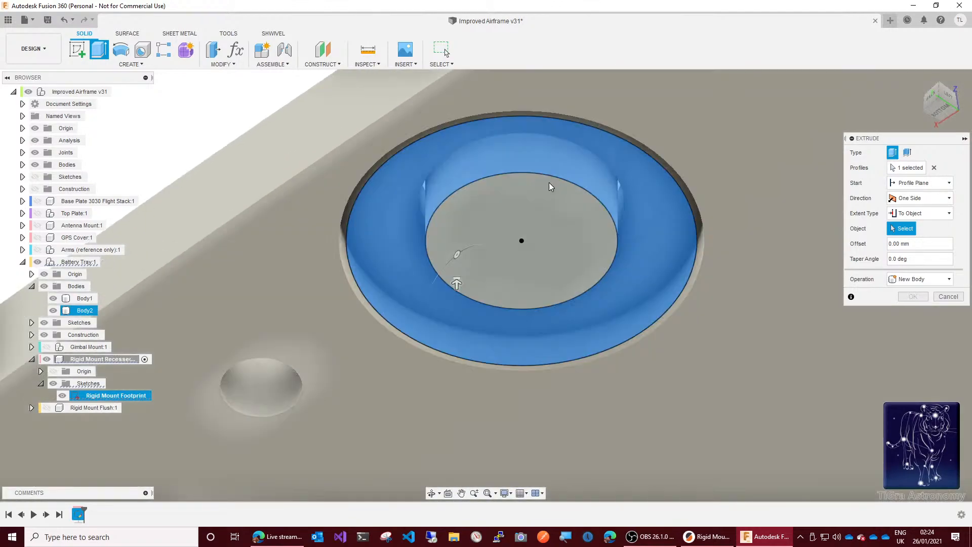
left_click(345, 229)
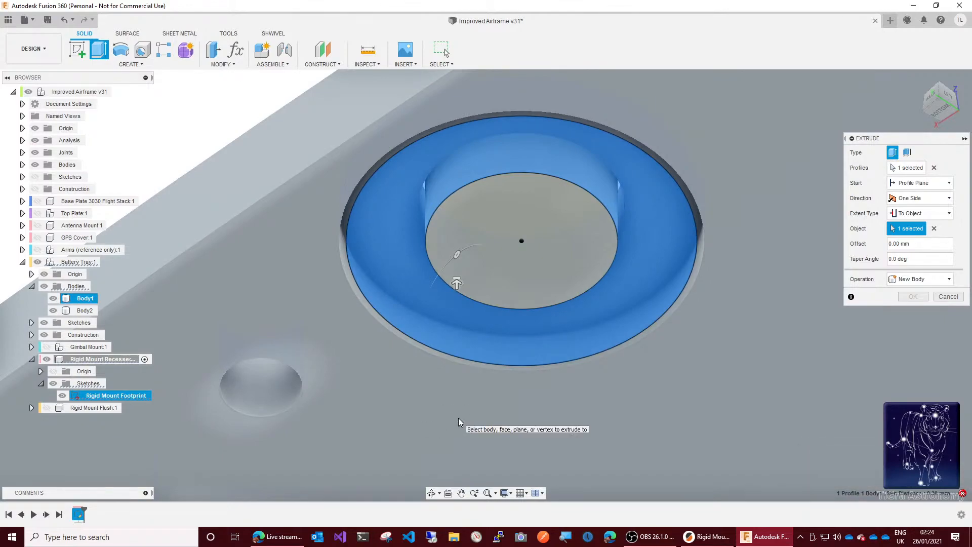
scroll(458, 418, "down", 4)
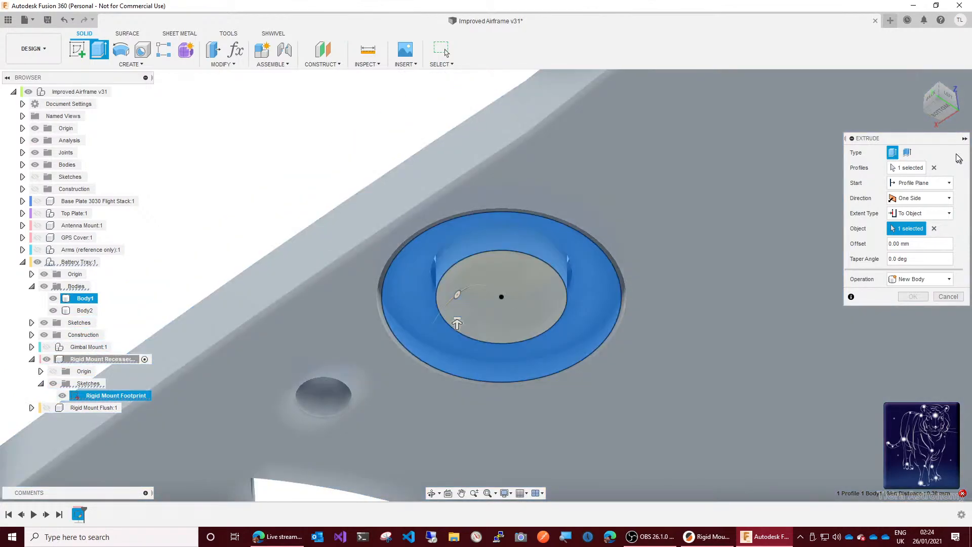
left_click_drag(941, 111, 938, 96)
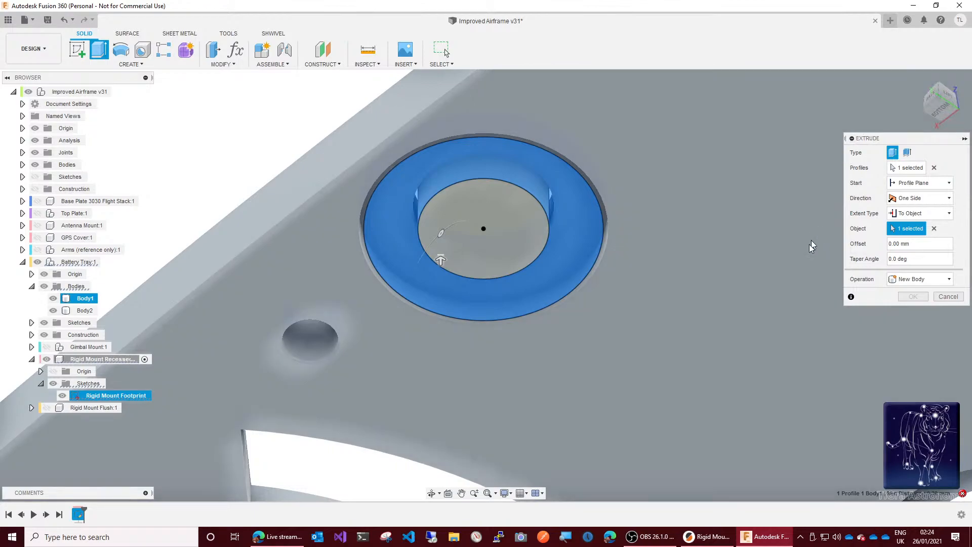
left_click(935, 228)
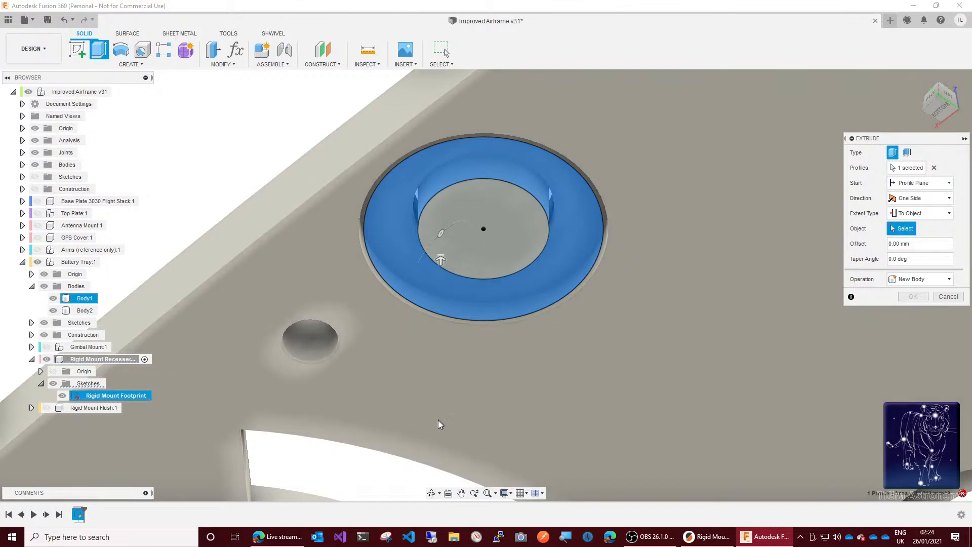
left_click(46, 360)
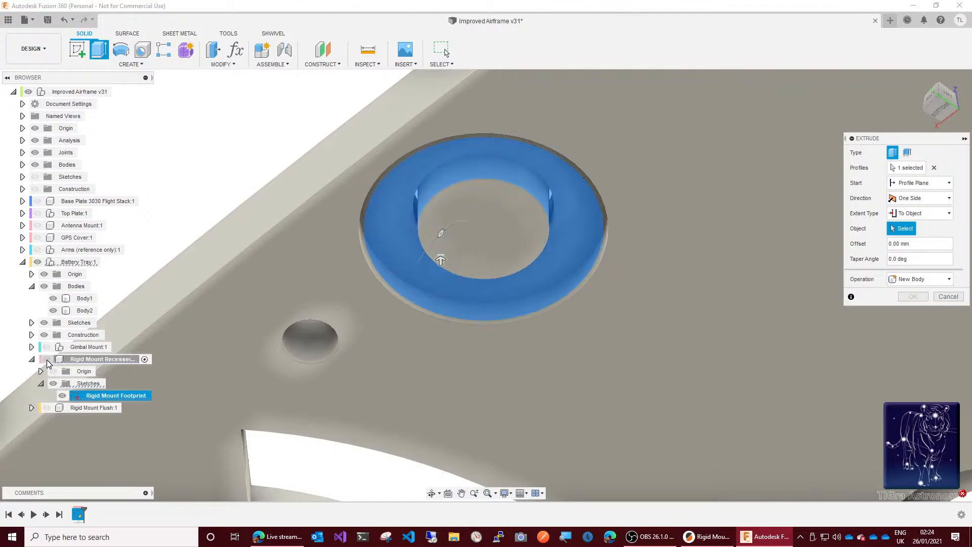
left_click(46, 360)
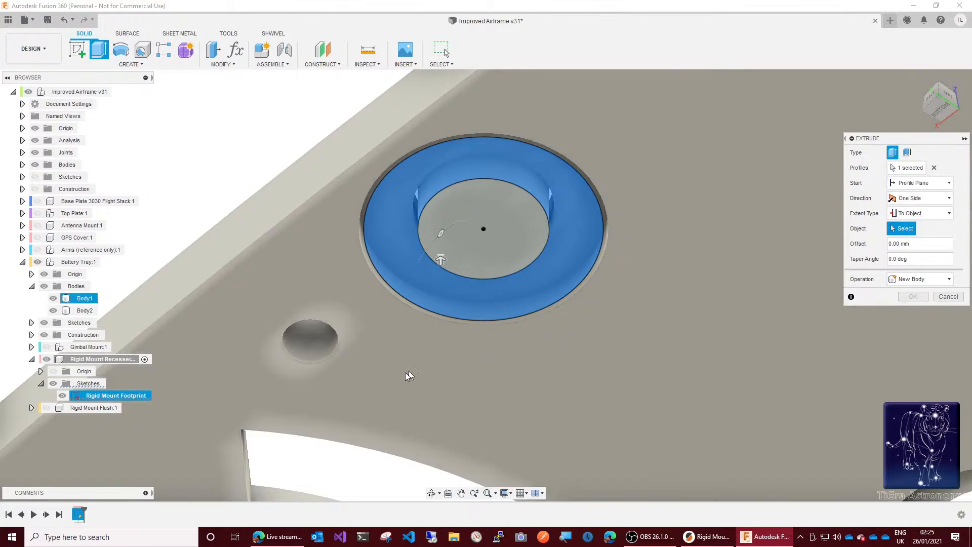
Step: Extrude the outer ring as a new body up to the Battery Tray's Body1 face at the recess
scroll(366, 278, "up", 5)
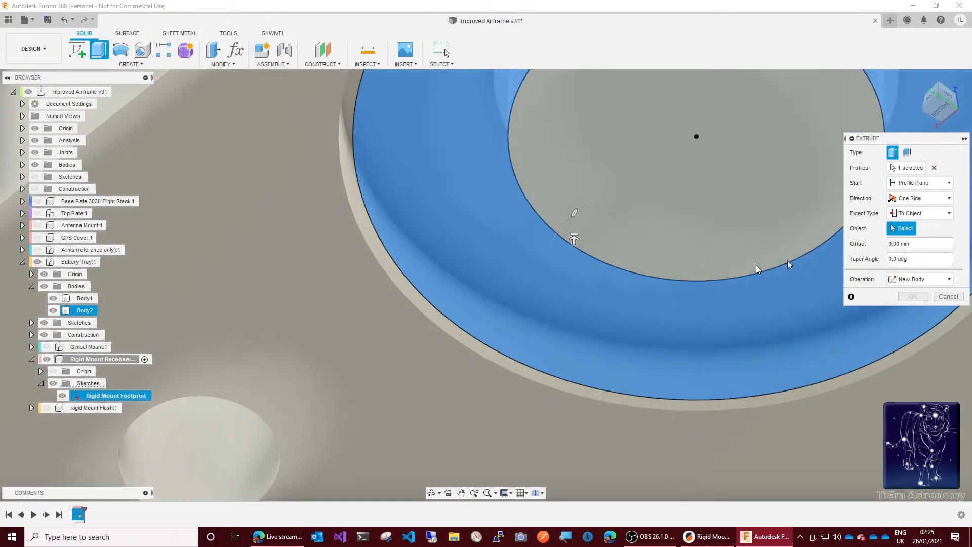
left_click_drag(938, 103, 756, 110)
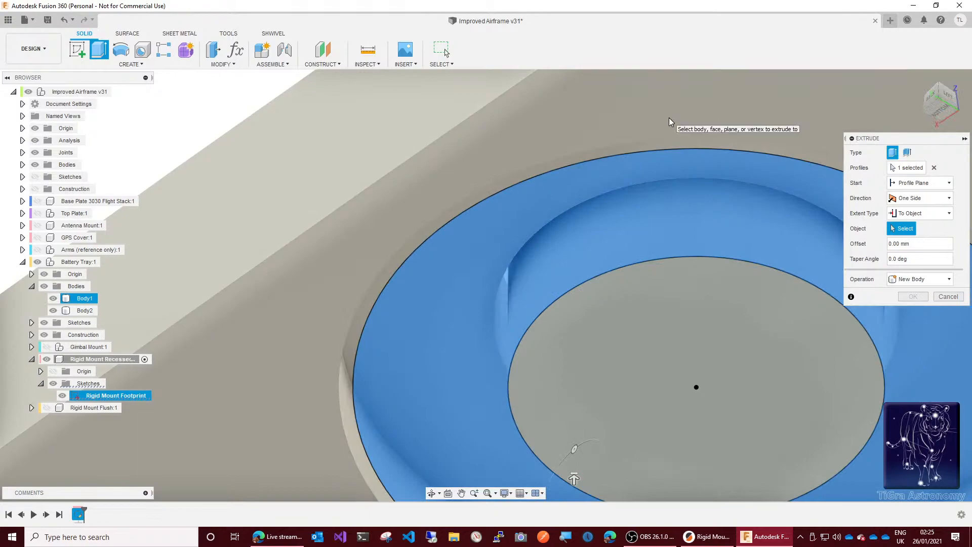
left_click(353, 346)
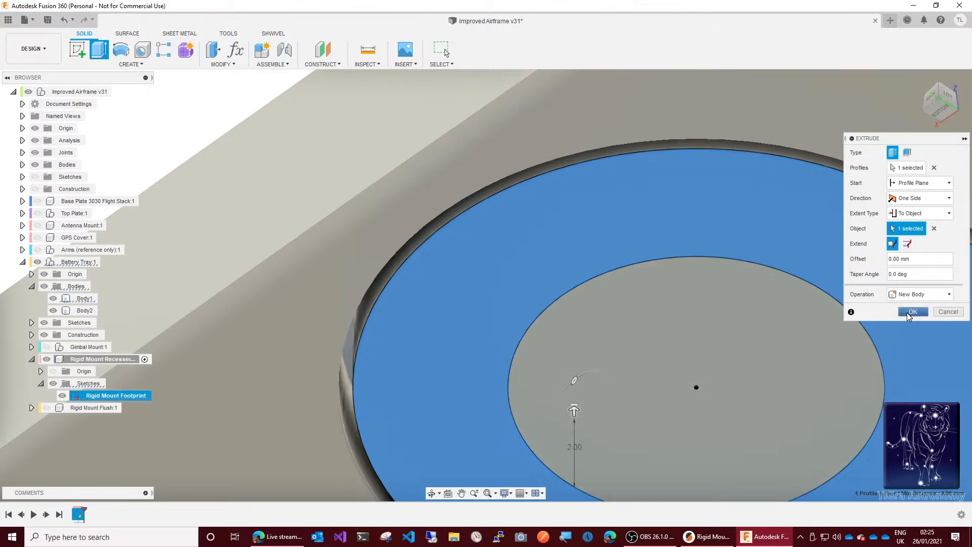
left_click(913, 312)
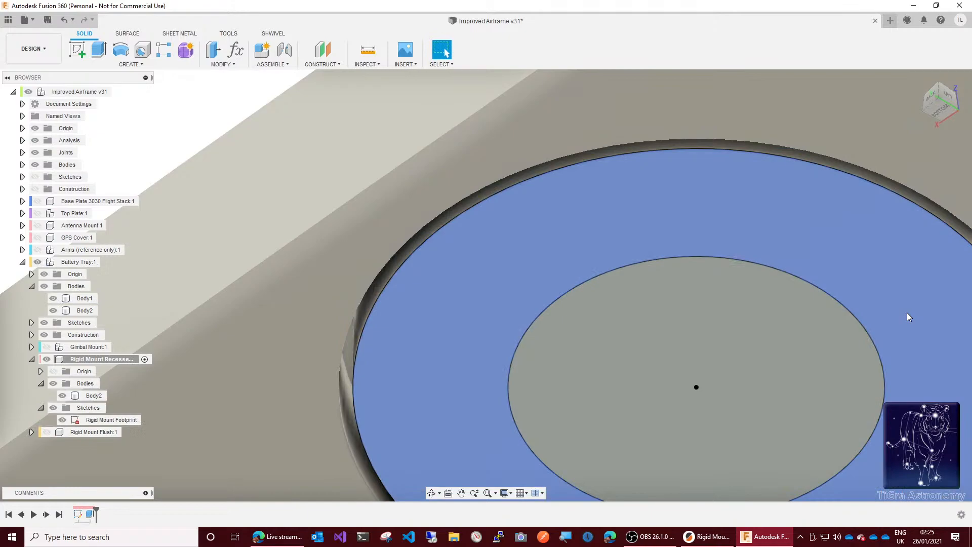
Step: Extrude the footprint's inner circle by BatteryTrayOffset/2, joining it to the recessed mount body
left_click(941, 109)
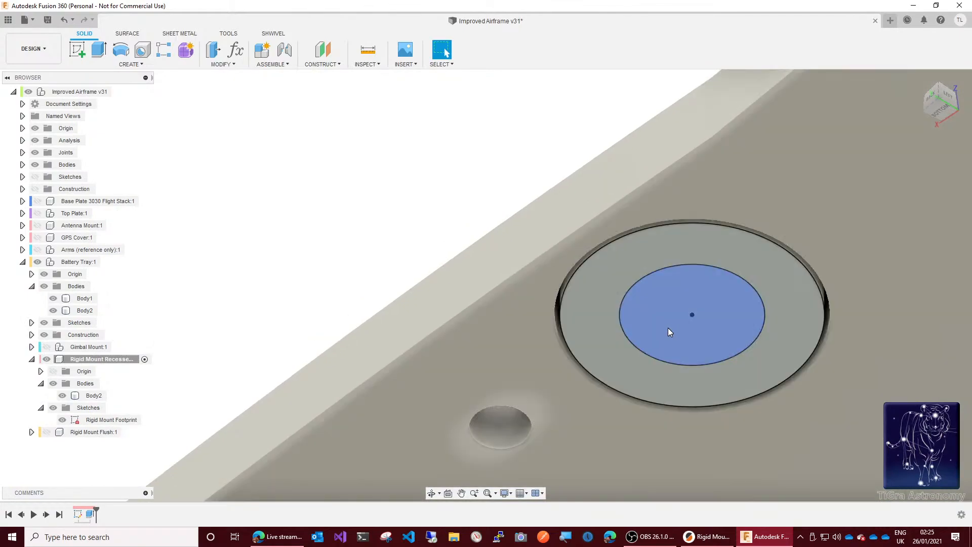
key("e")
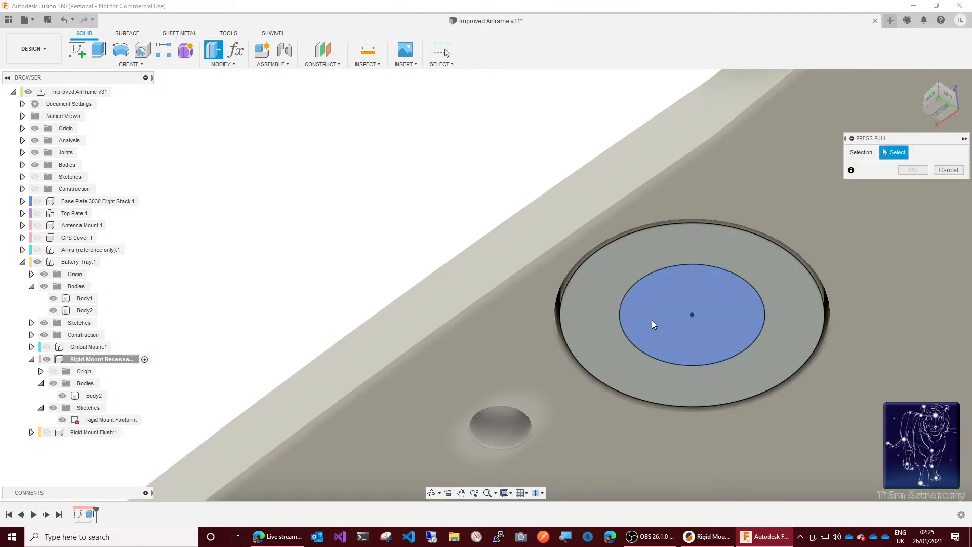
left_click(653, 322)
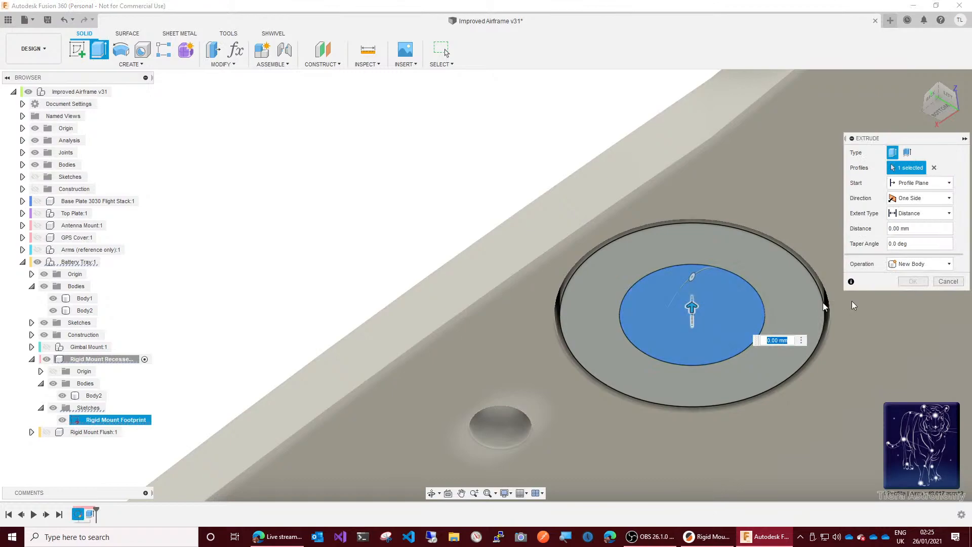
left_click(925, 229)
left_click_drag(909, 230, 889, 233)
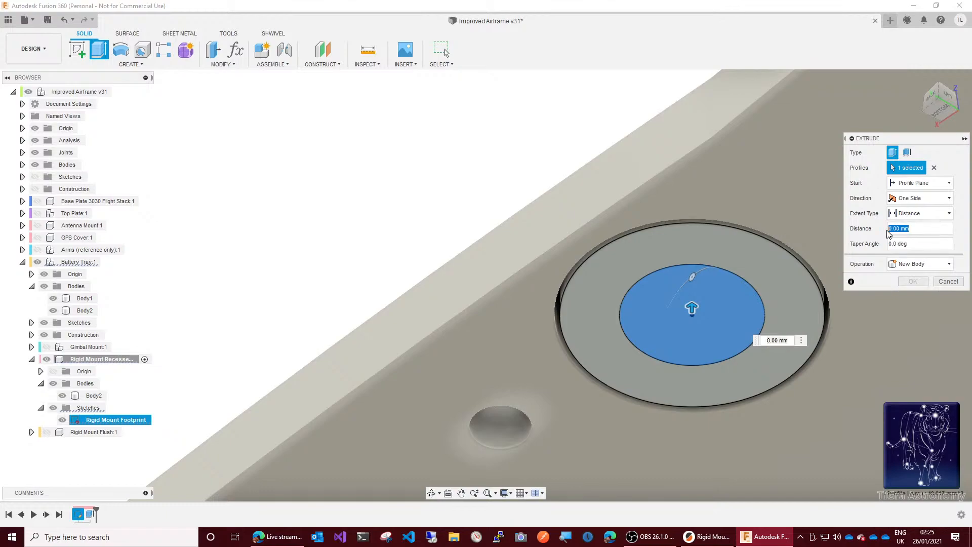
type("batt")
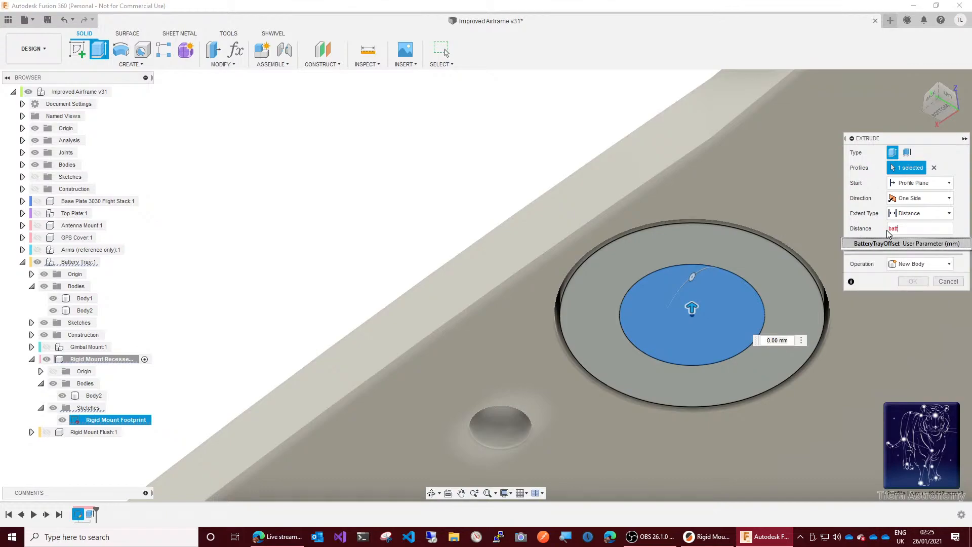
key("Return")
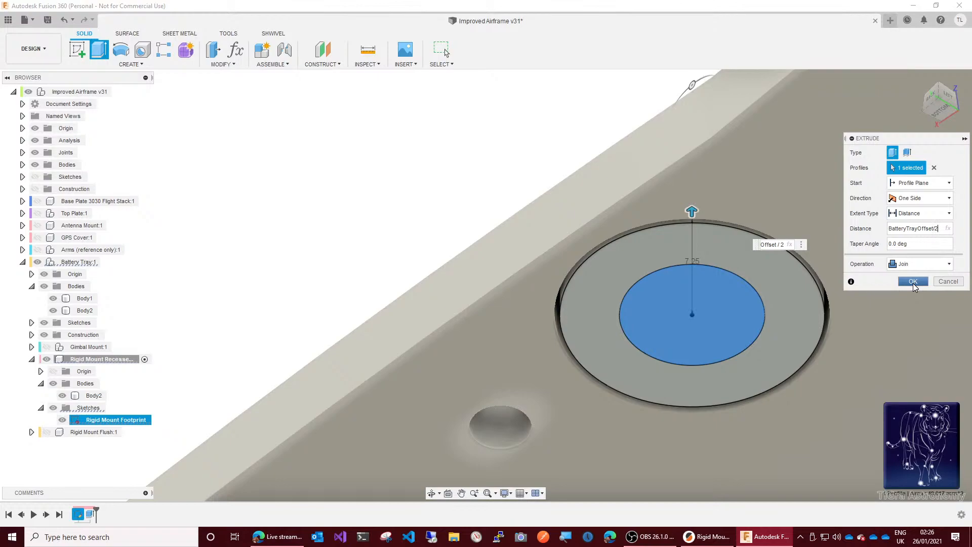
left_click(913, 282)
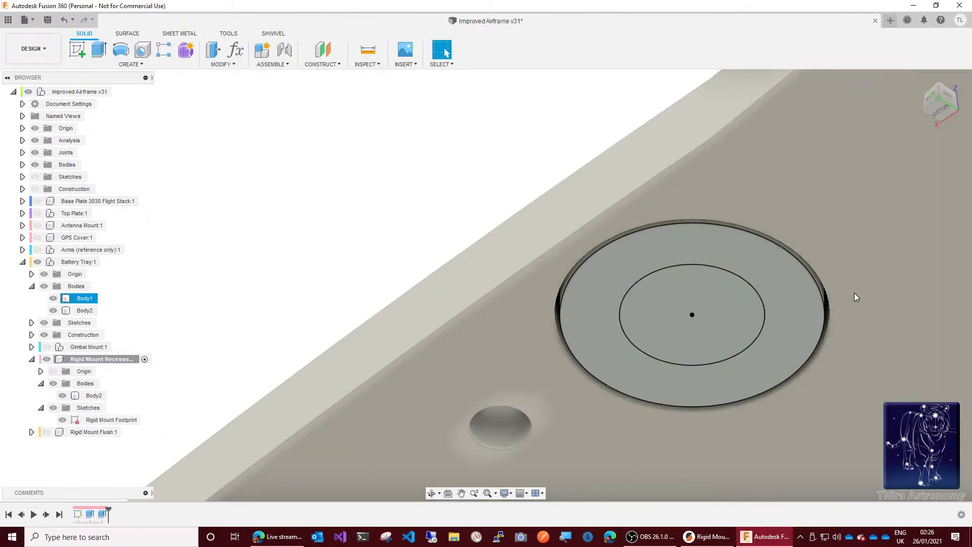
Step: Change the distance of the mount's inner-circle extrusion to (BatteryTrayOffset + BasePlateThickness) / 2
scroll(855, 297, "down", 5)
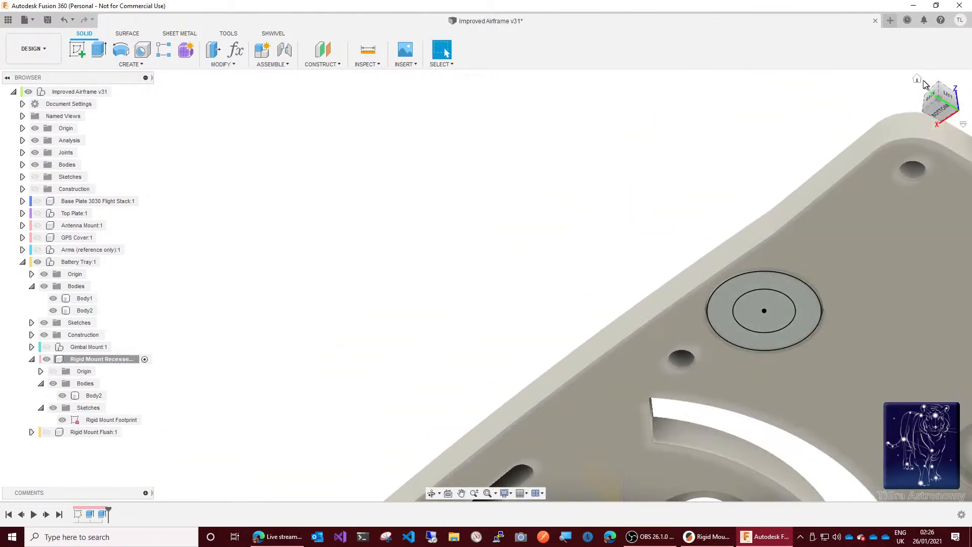
left_click(918, 80)
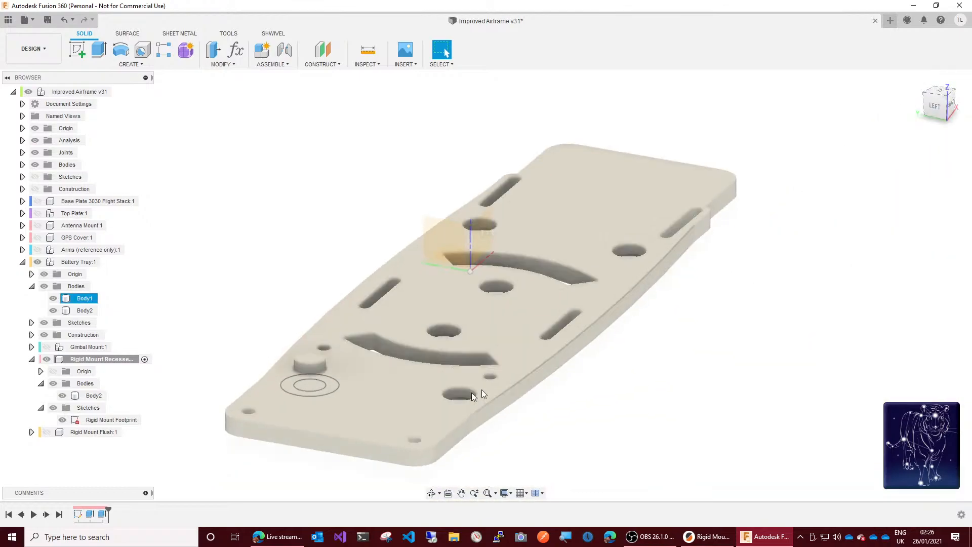
scroll(263, 378, "up", 5)
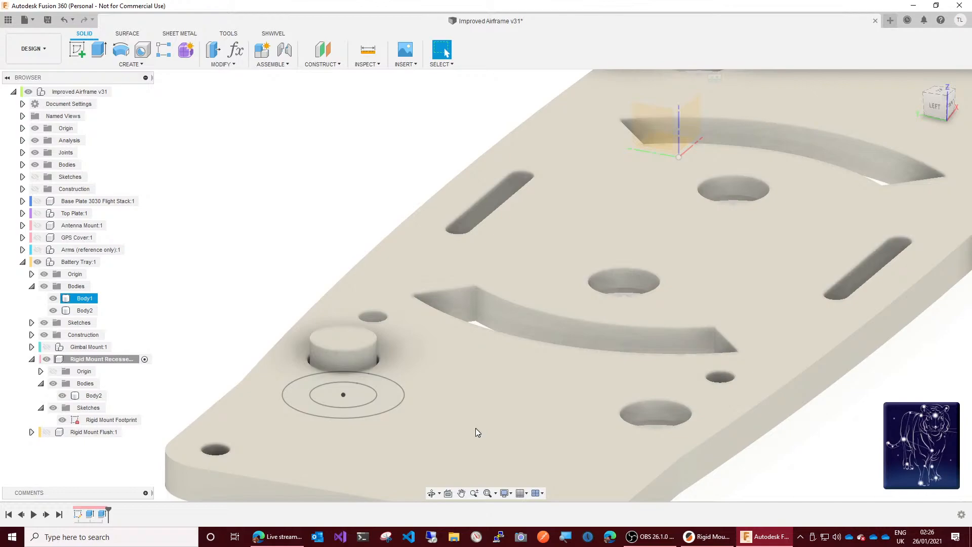
right_click(101, 520)
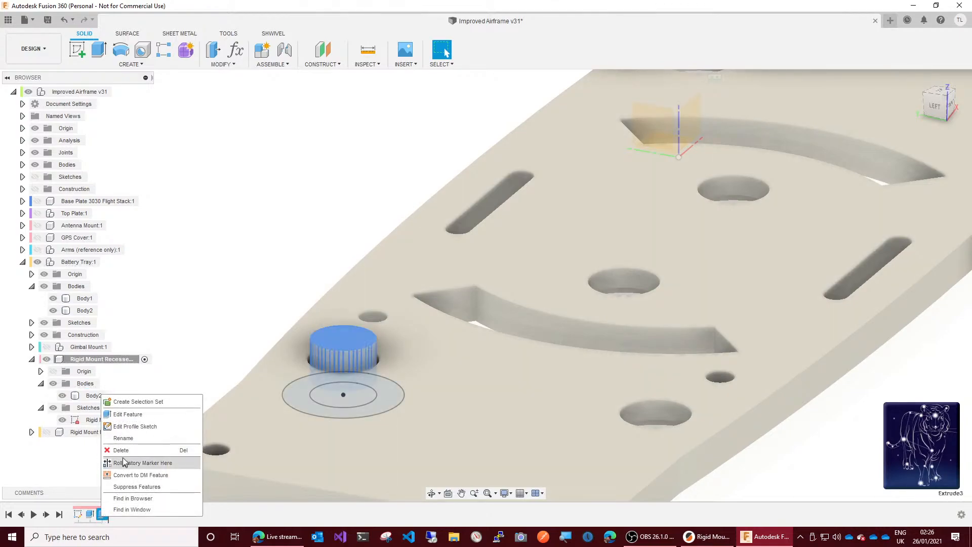
left_click(130, 415)
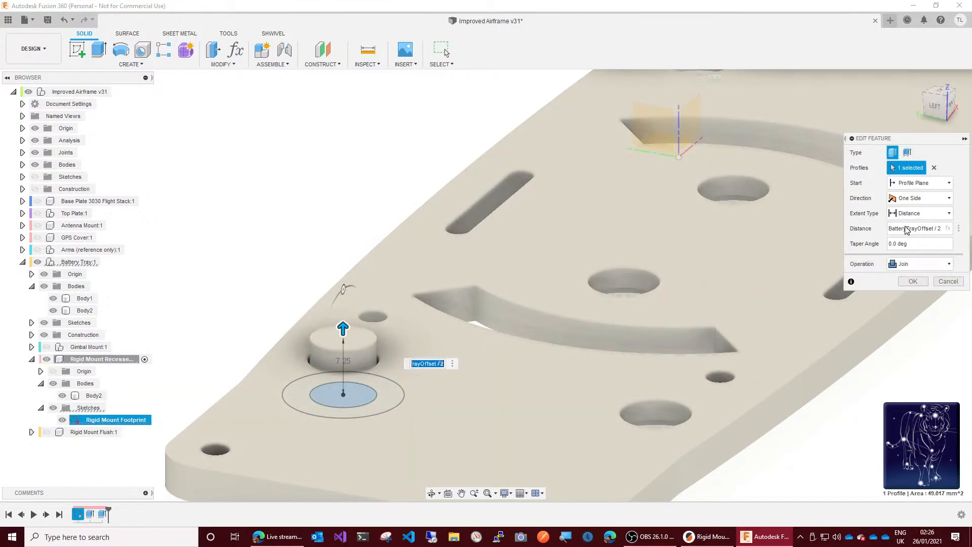
left_click(918, 228)
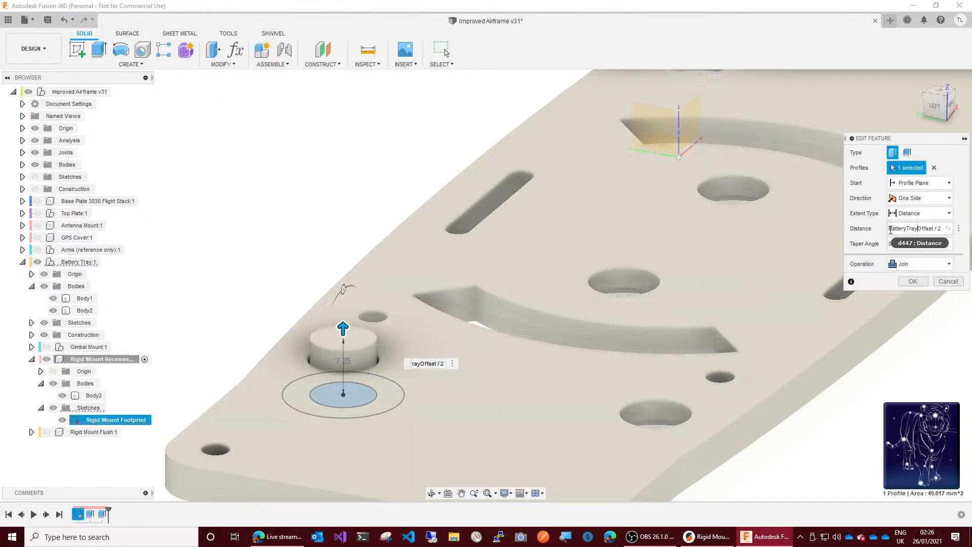
key("Home")
type("(")
key("Right")
key("Right")
key("Right")
key("Right")
key("Right")
key("Right")
key("Right")
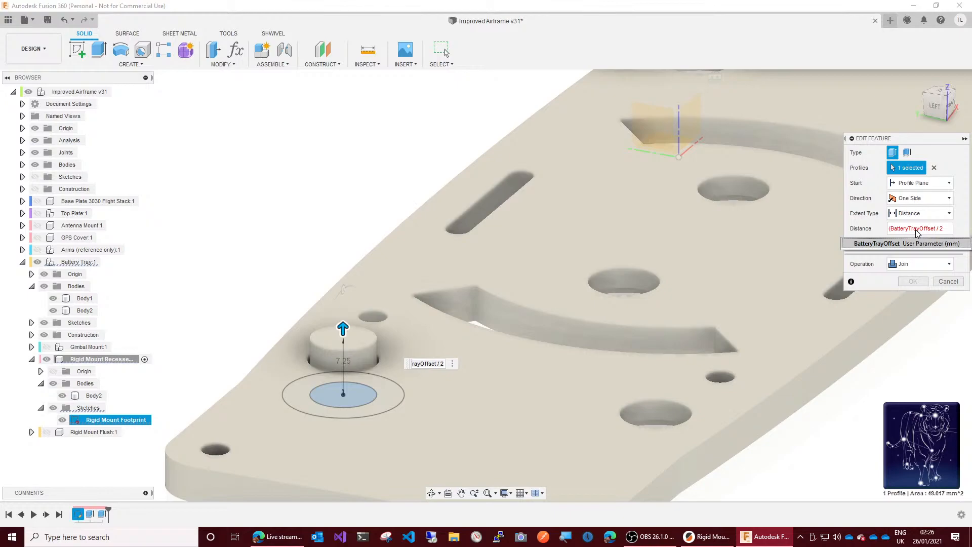
key("Right")
key("Left")
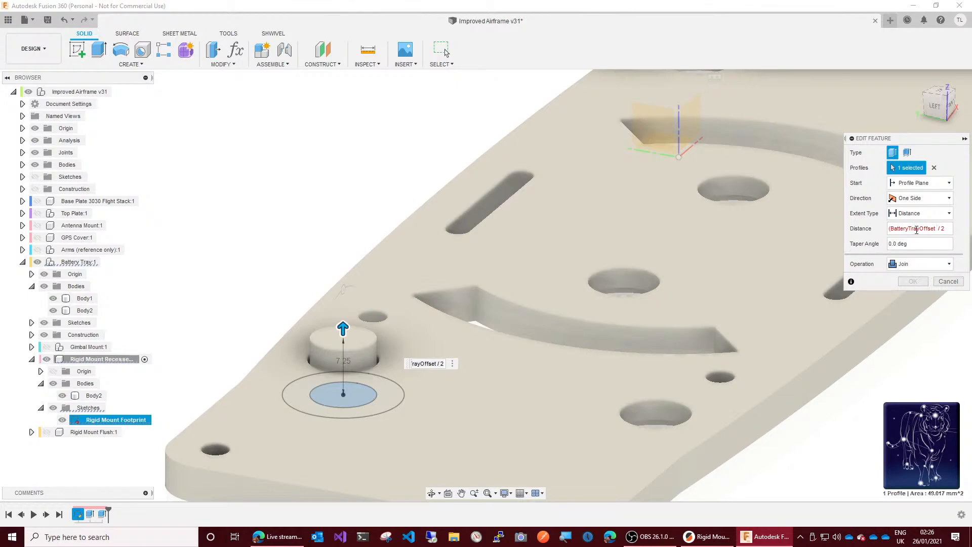
type("+ ")
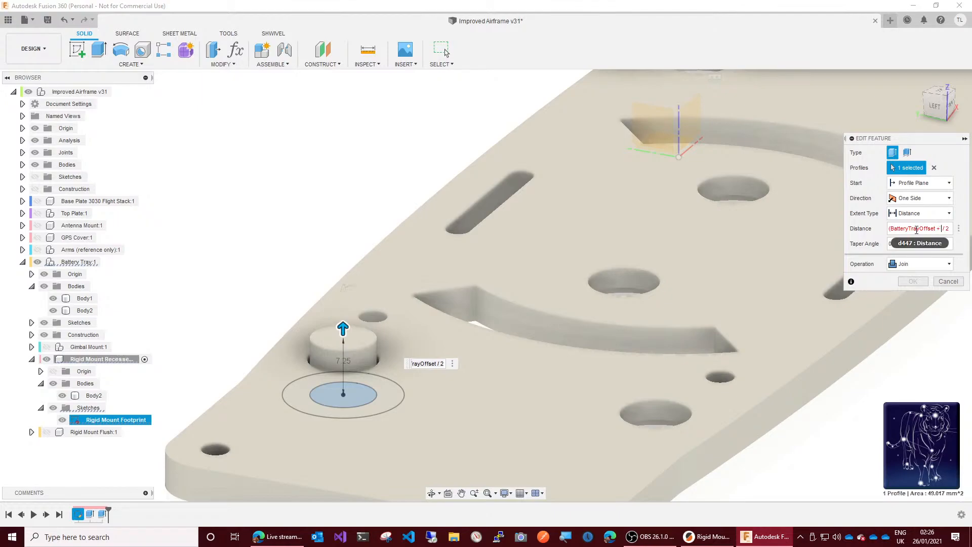
type("b")
key("Return")
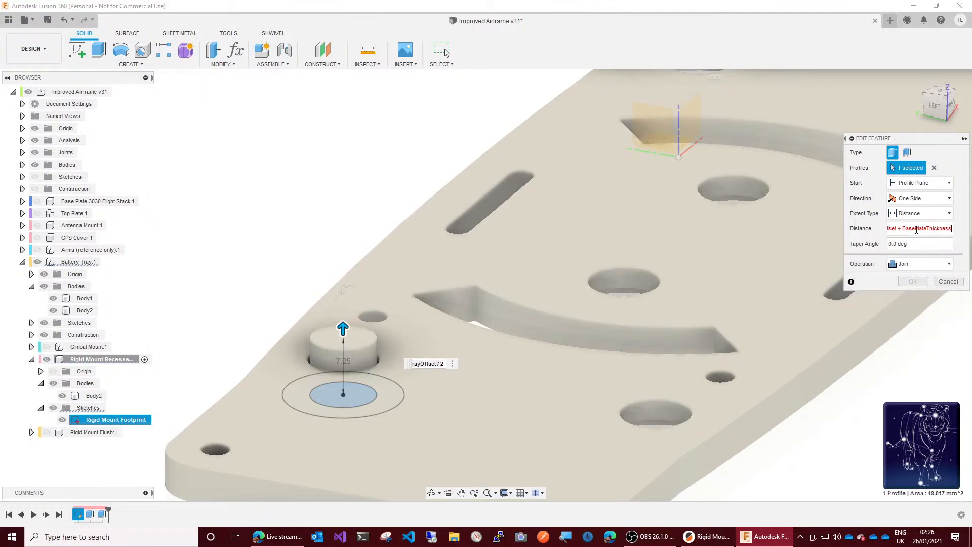
type(")")
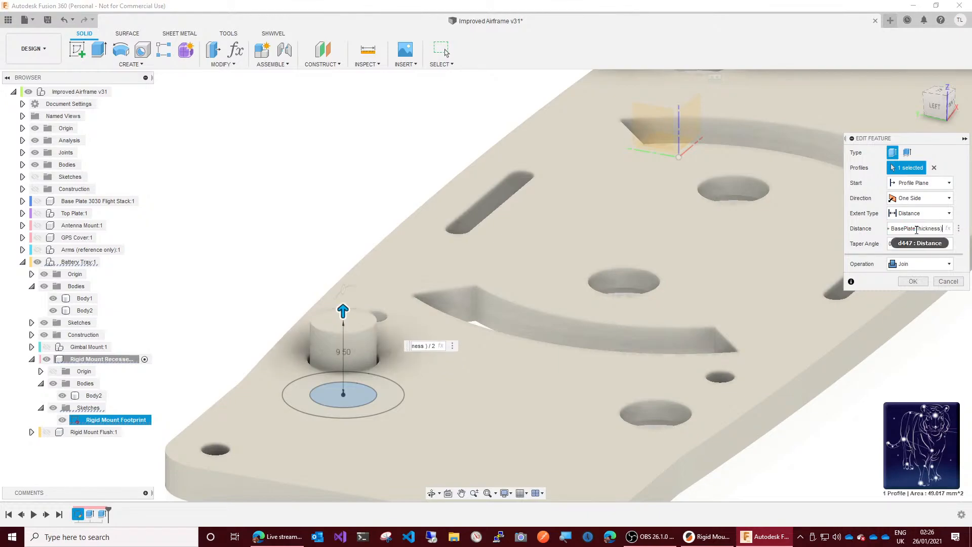
key("Return")
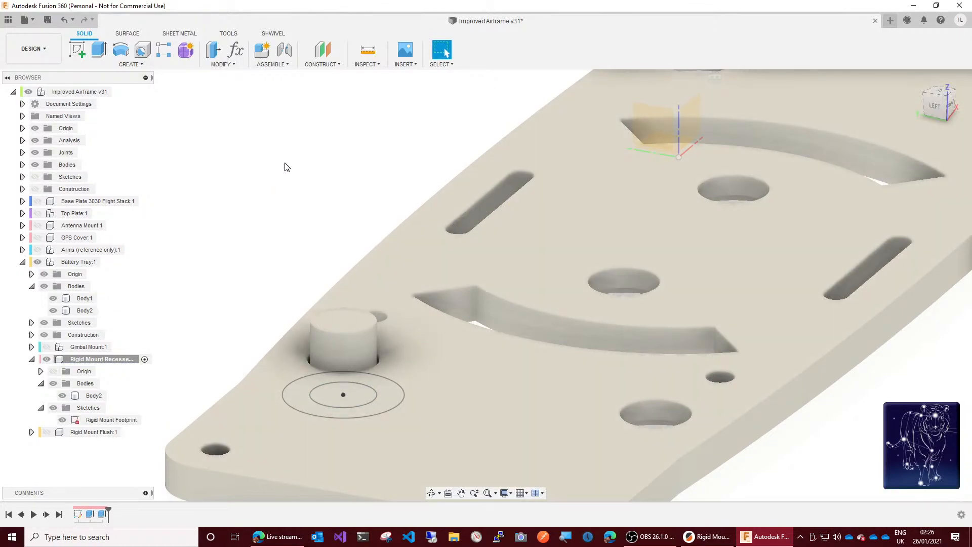
Step: Start a hole at the footprint sketch's centre point, flipped upward into the mount, with its extent set to All
left_click(143, 51)
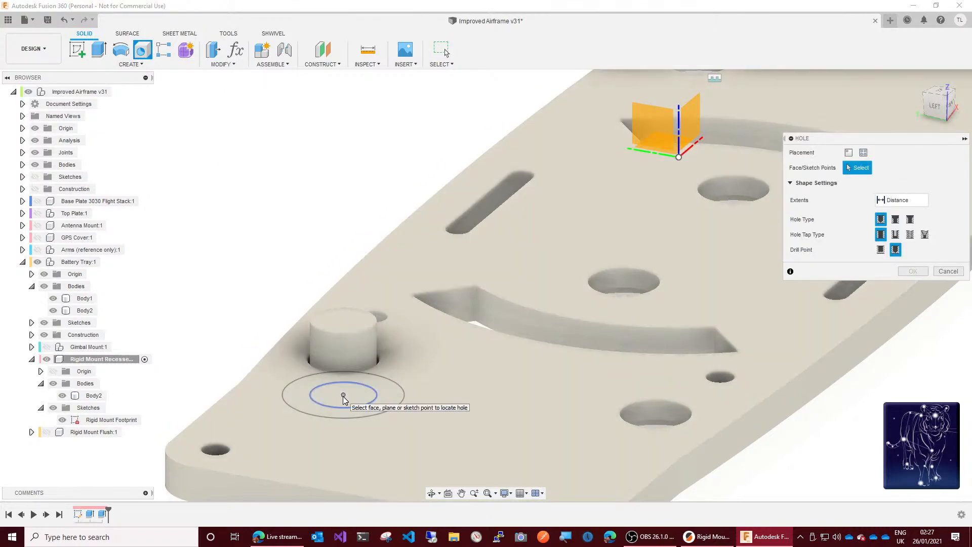
left_click(343, 395)
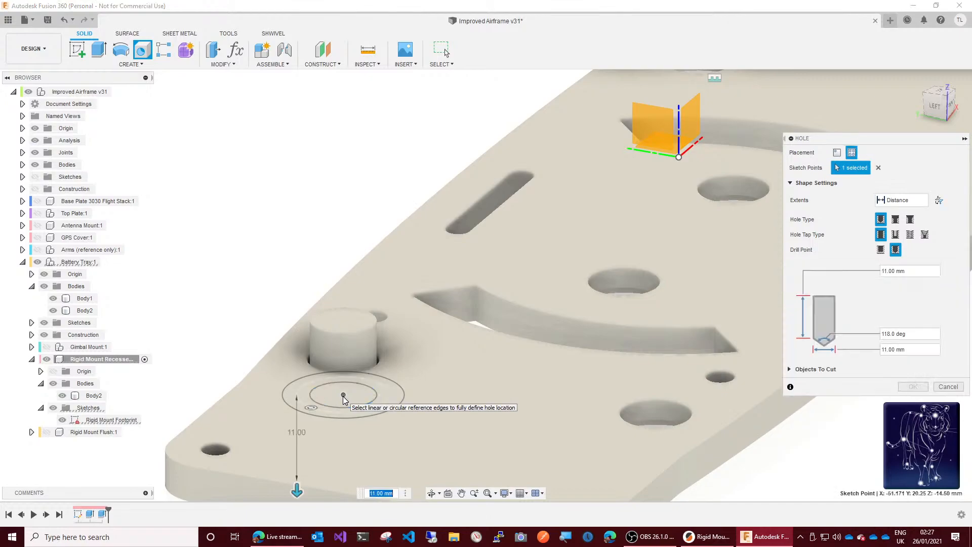
left_click_drag(297, 485, 287, 342)
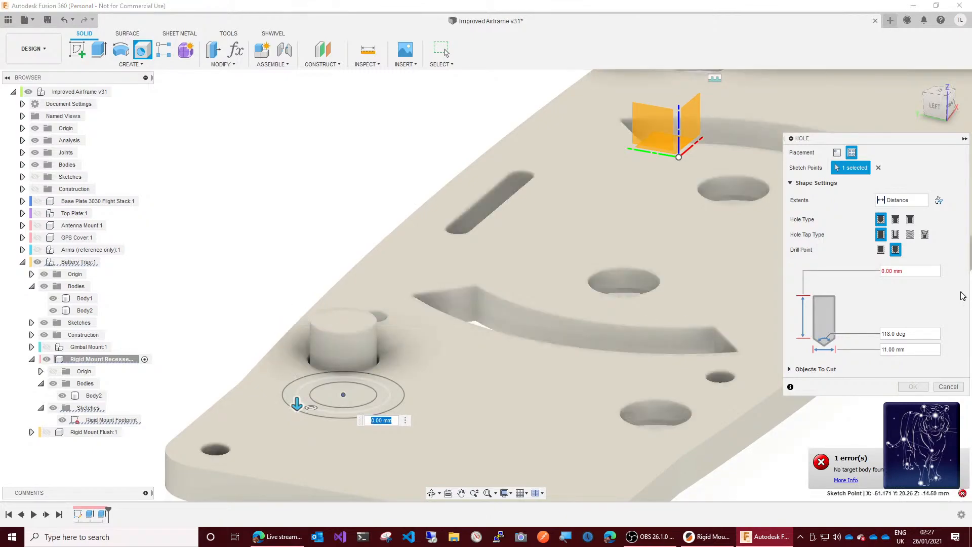
left_click(940, 201)
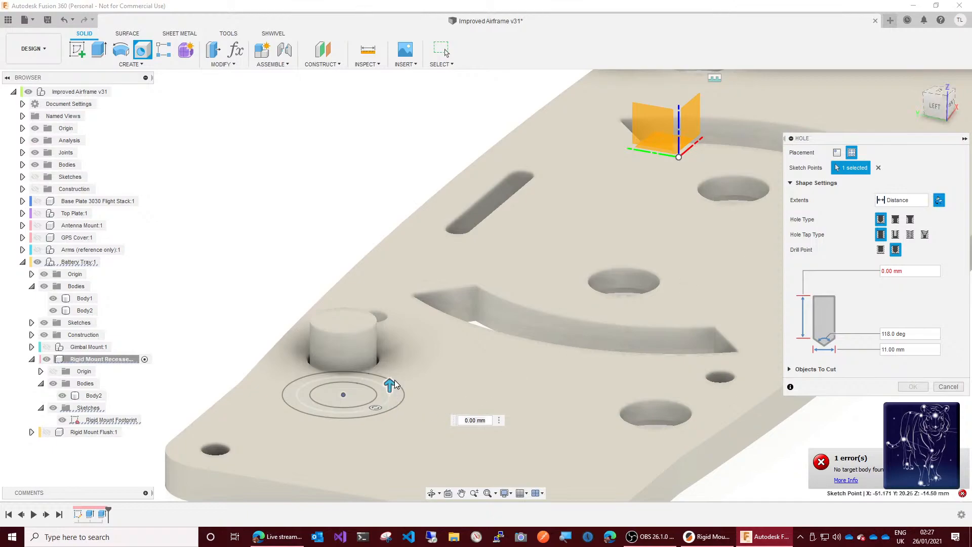
left_click_drag(393, 380, 389, 355)
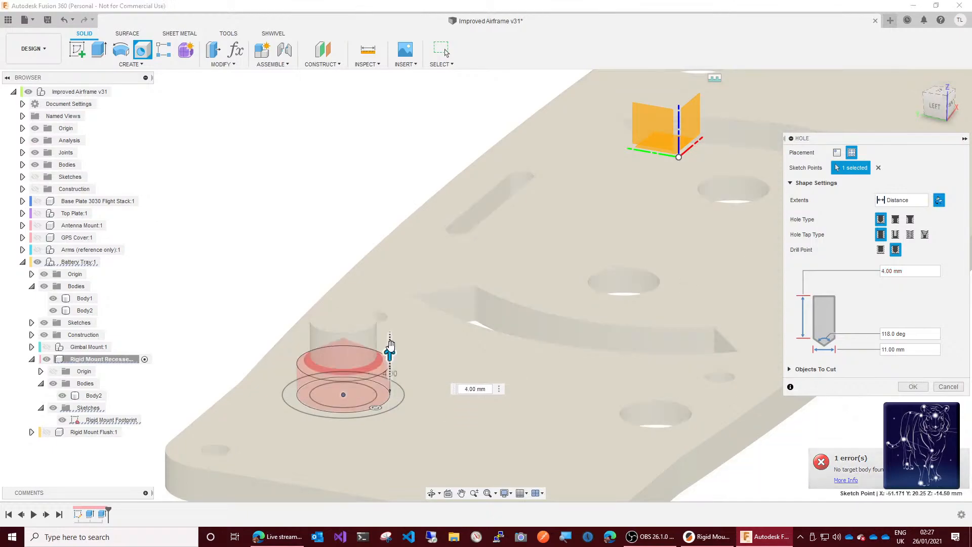
left_click(916, 199)
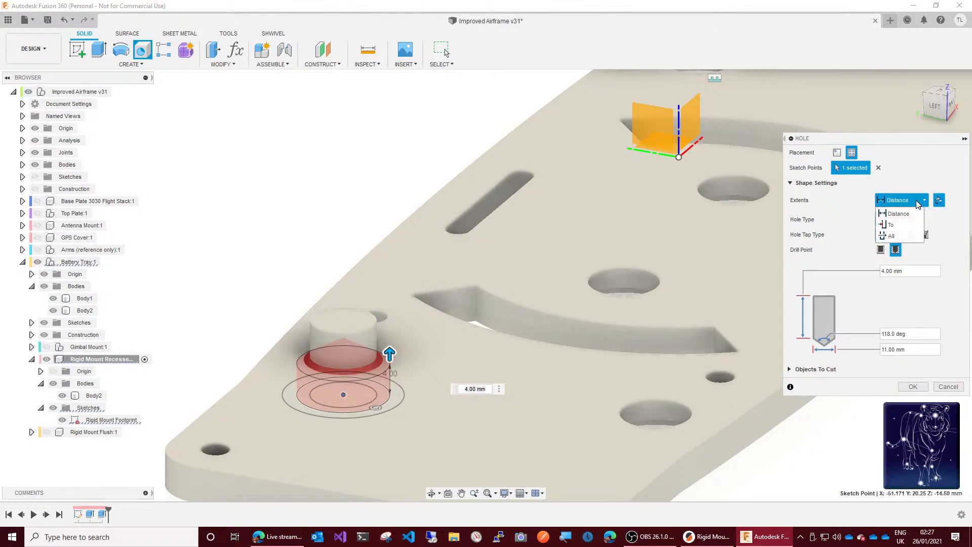
left_click(896, 236)
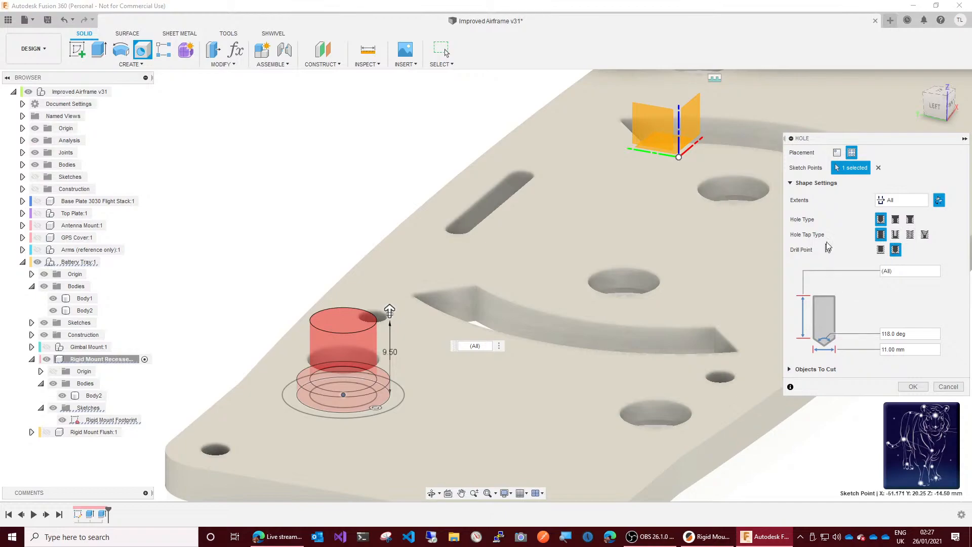
Step: Make the hole a counterbore with a counterbore diameter of 5.32+GapSlide
left_click(896, 219)
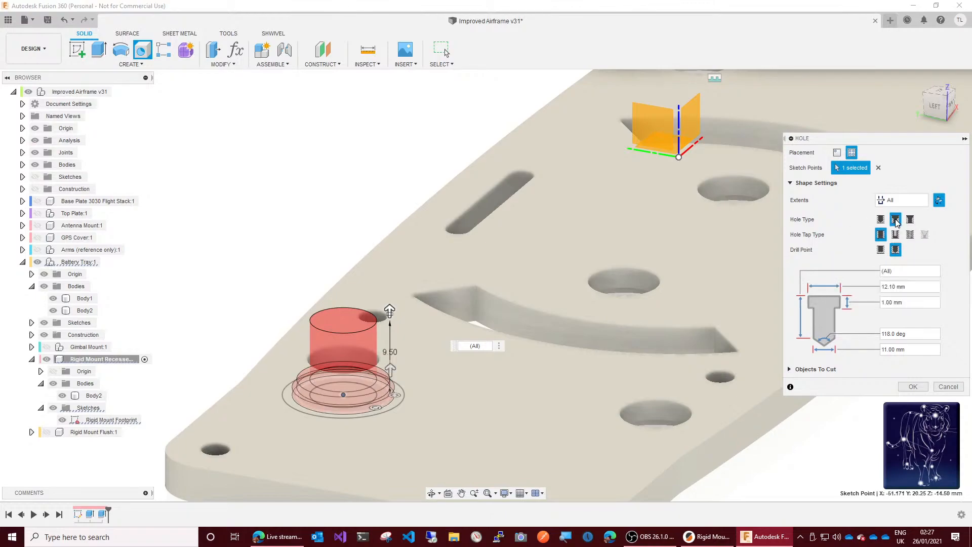
left_click(894, 284)
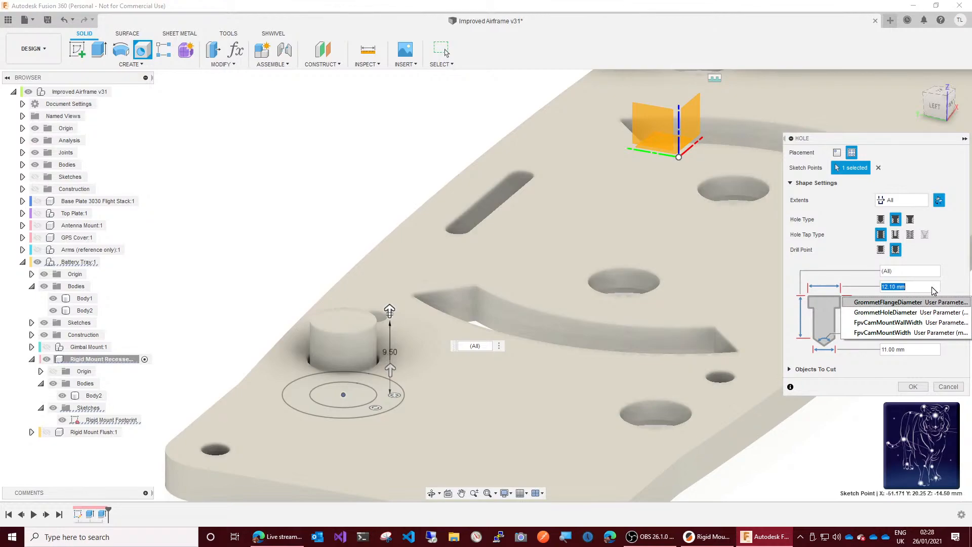
type("5.")
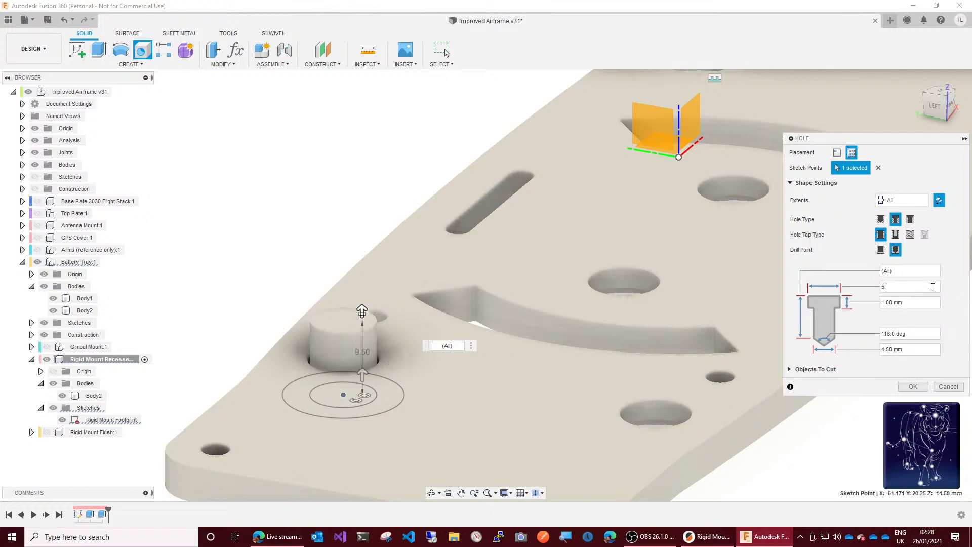
type("32+gap")
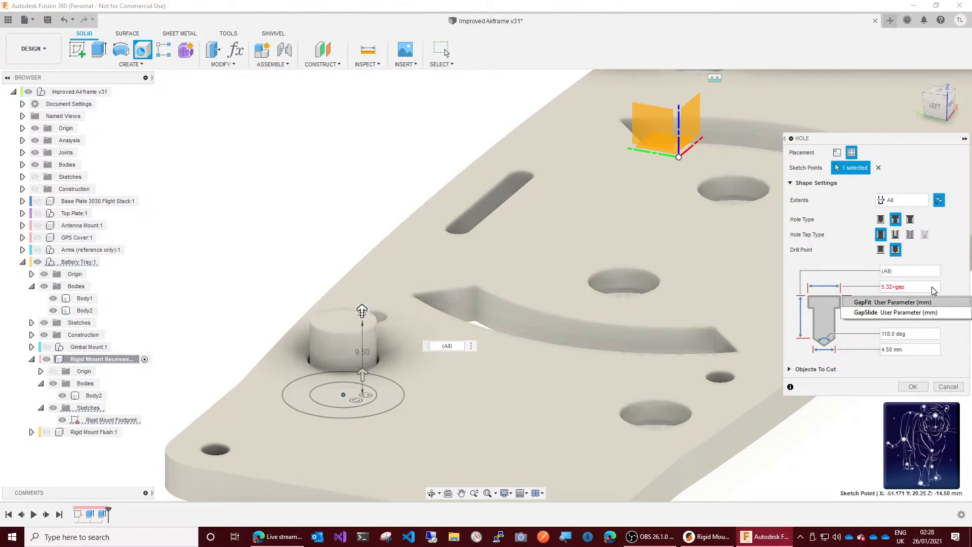
type("sl")
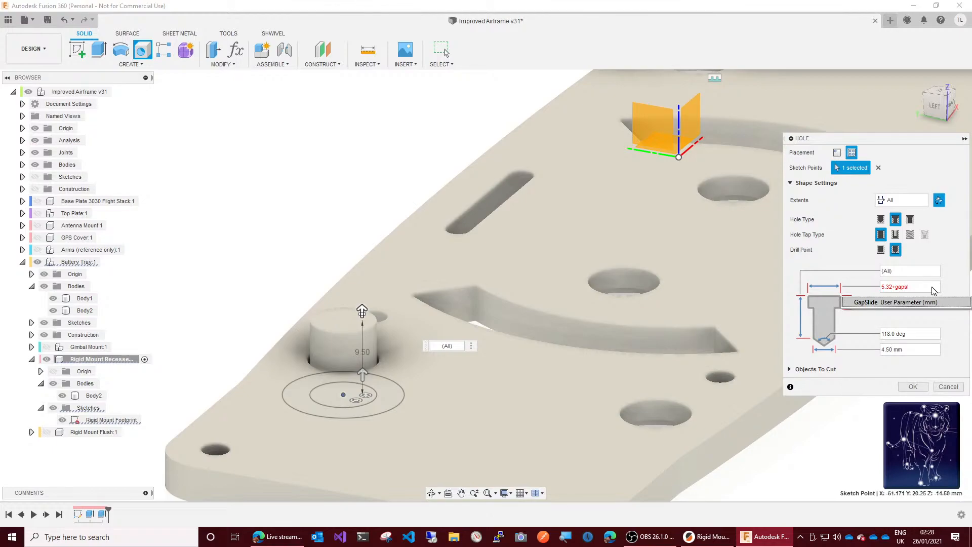
left_click(919, 302)
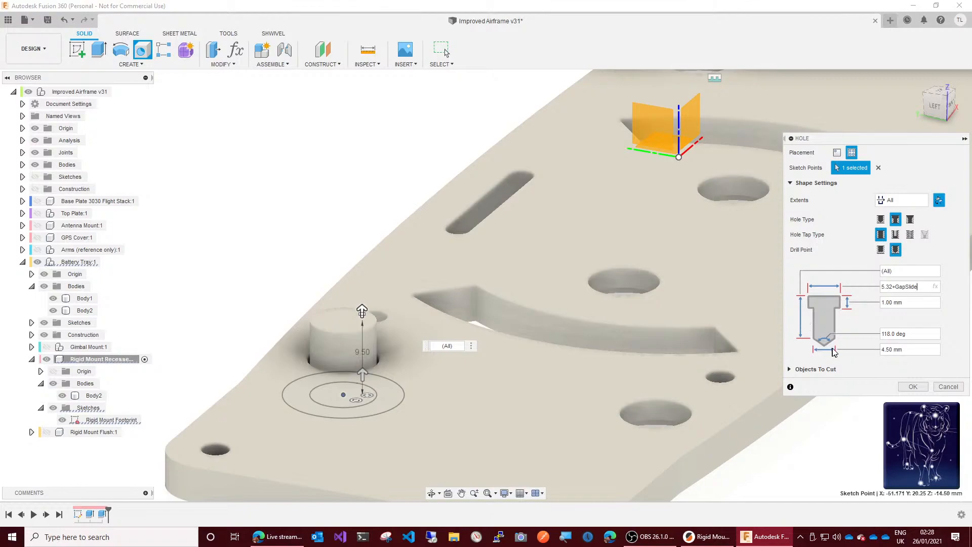
Step: Set the hole's through diameter to the M3ClearanceHoleDiameter parameter
left_click(869, 349)
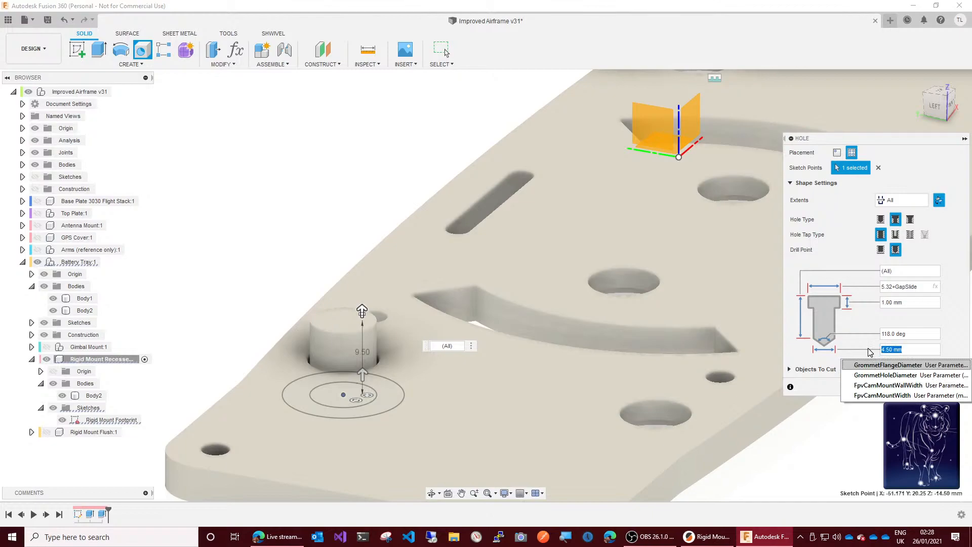
type("m3")
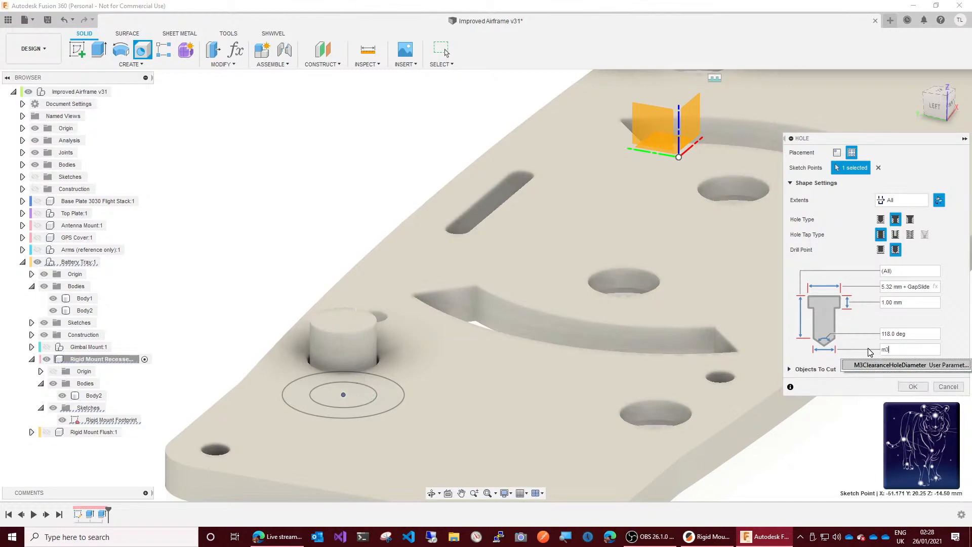
key("Return")
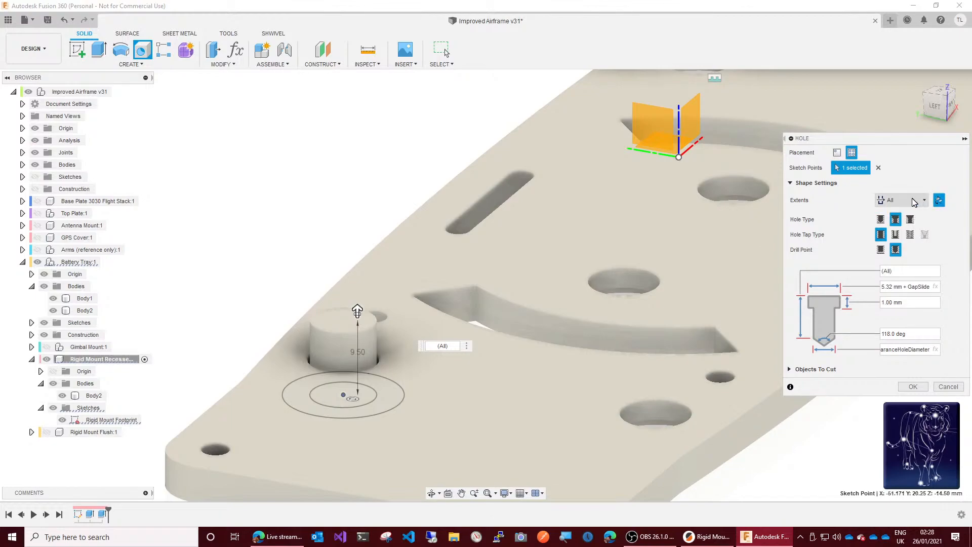
Step: Reselect the footprint's centre point as the hole's sketch-point placement and set its extent to All again
left_click(837, 152)
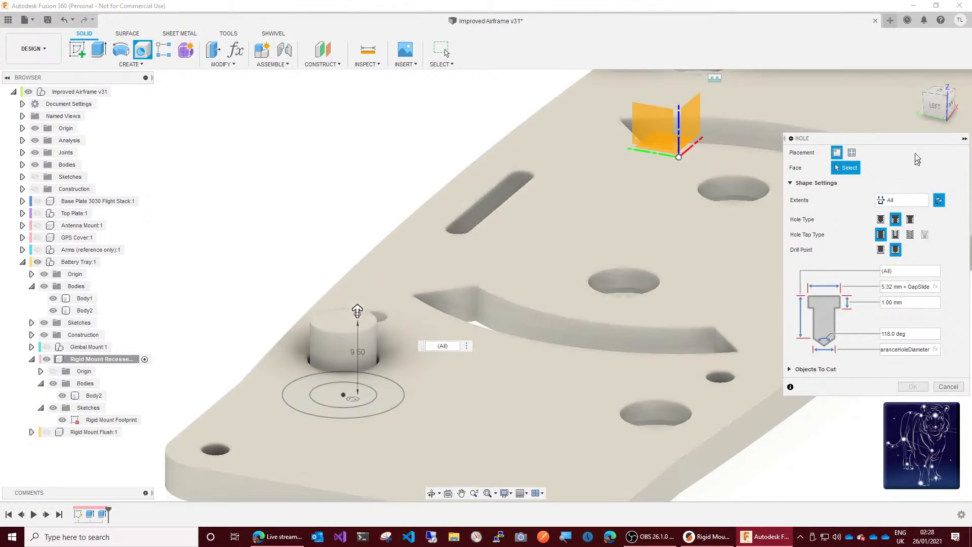
left_click(852, 153)
left_click(347, 394)
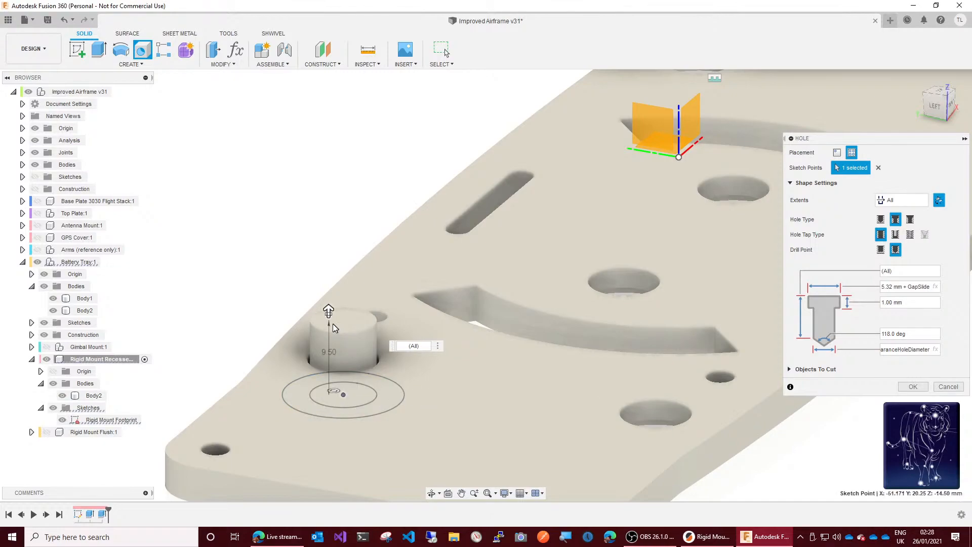
mouse_move(327, 310)
left_mouse_down()
mouse_move(314, 231)
mouse_move(328, 390)
mouse_move(325, 252)
left_mouse_up()
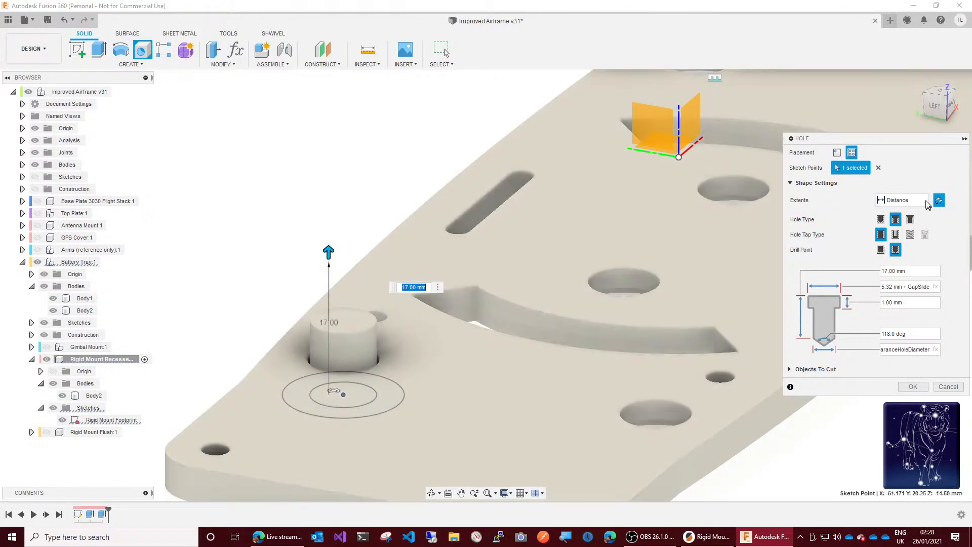
left_click(924, 201)
left_click(906, 236)
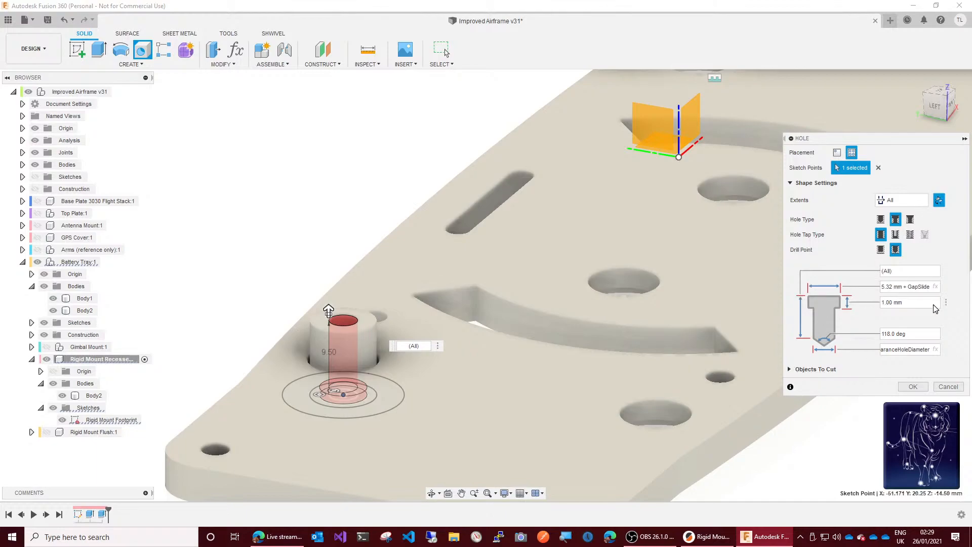
Step: Set the counterbore depth to 3 mm and create the hole through the recessed mount
left_click(919, 303)
key("BackSpace")
key("BackSpace")
key("BackSpace")
key("BackSpace")
key("BackSpace")
key("BackSpace")
key("BackSpace")
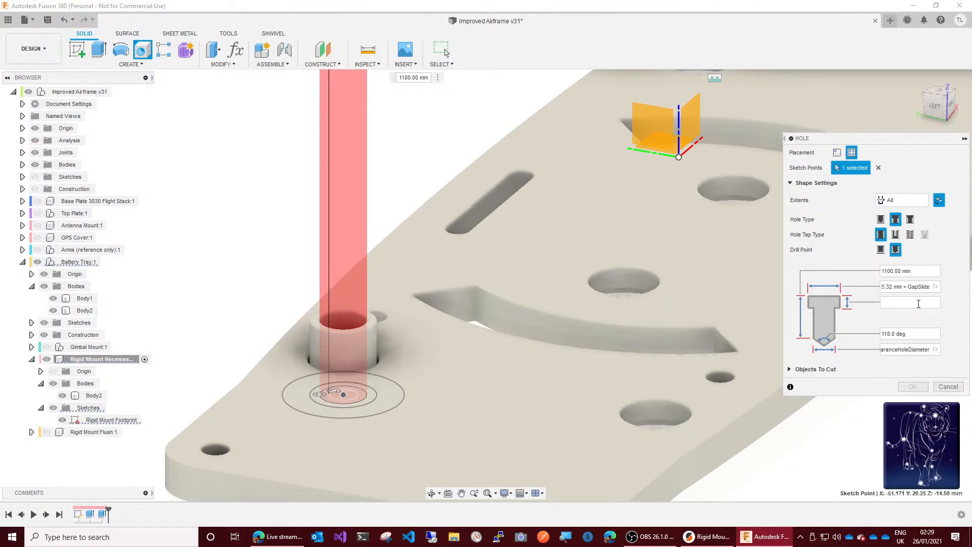
type("3")
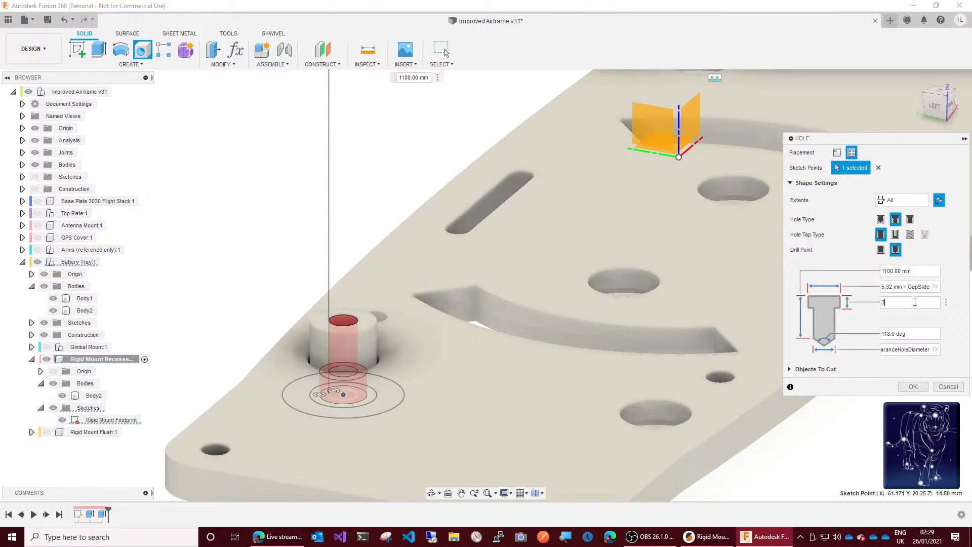
left_click(912, 387)
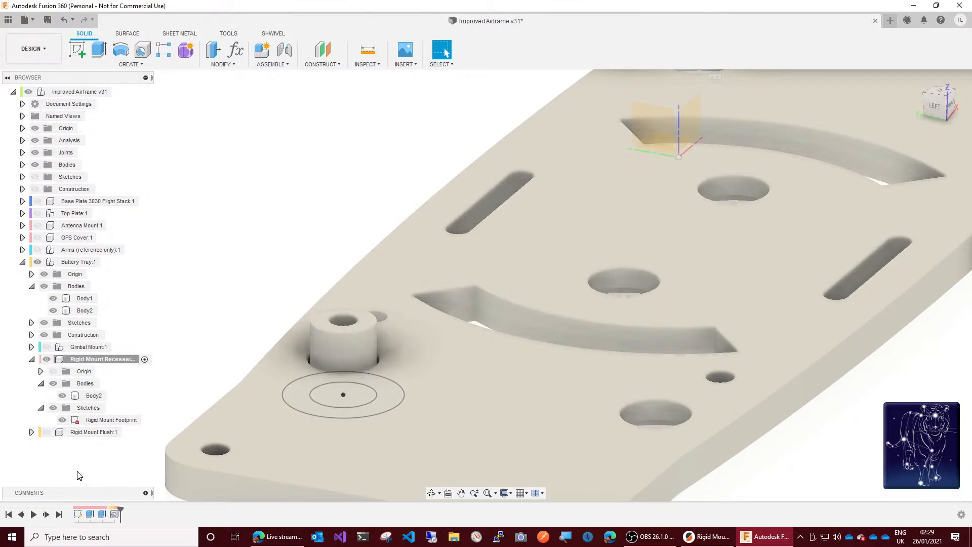
Step: Hide the Rigid Mount Footprint sketch and check the recessed mount from the underside of the battery tray
left_click(63, 420)
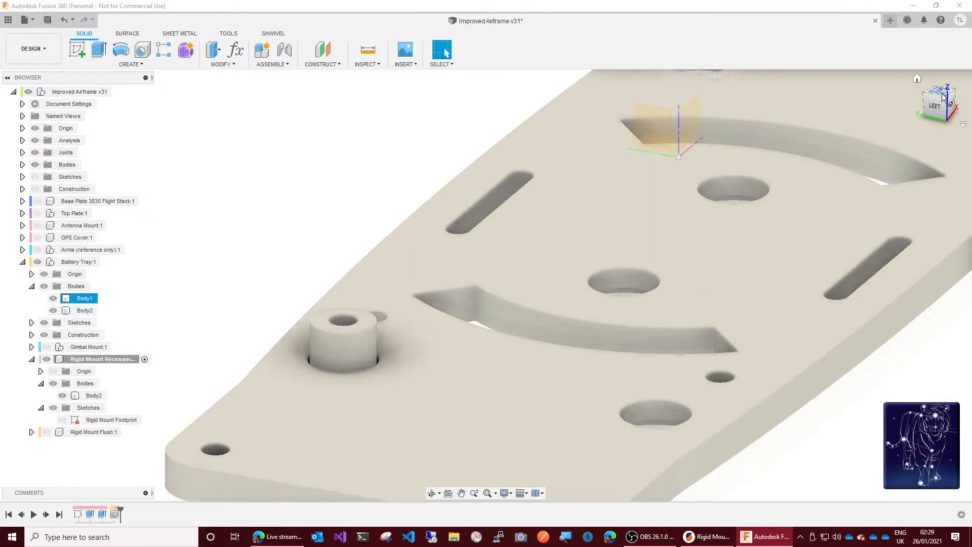
left_click_drag(941, 105, 944, 75)
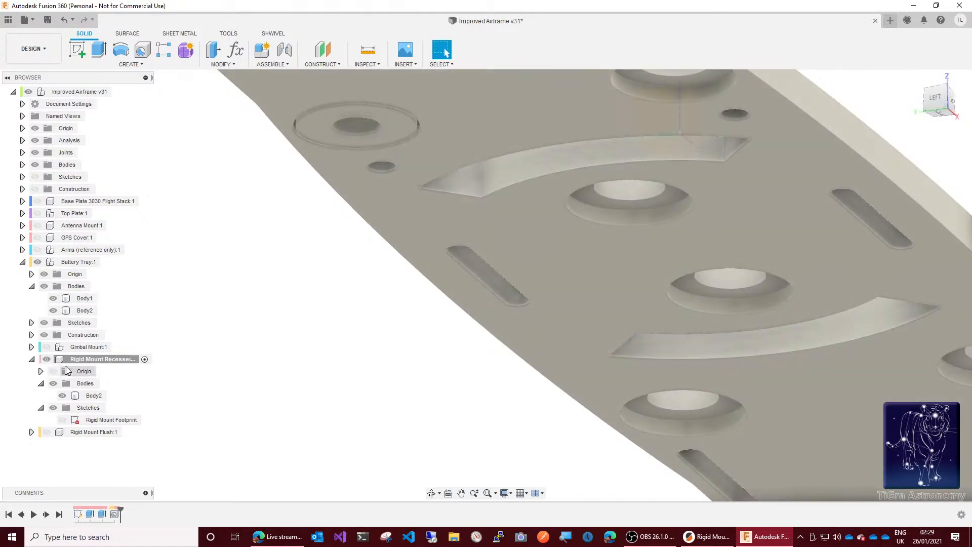
Step: Export the recessed Rigid Mount component as a binary, high-refinement STL, overwriting Rigid Mount Recessed M3 Bolt.stl in the TPL Designs folder
left_click(104, 359)
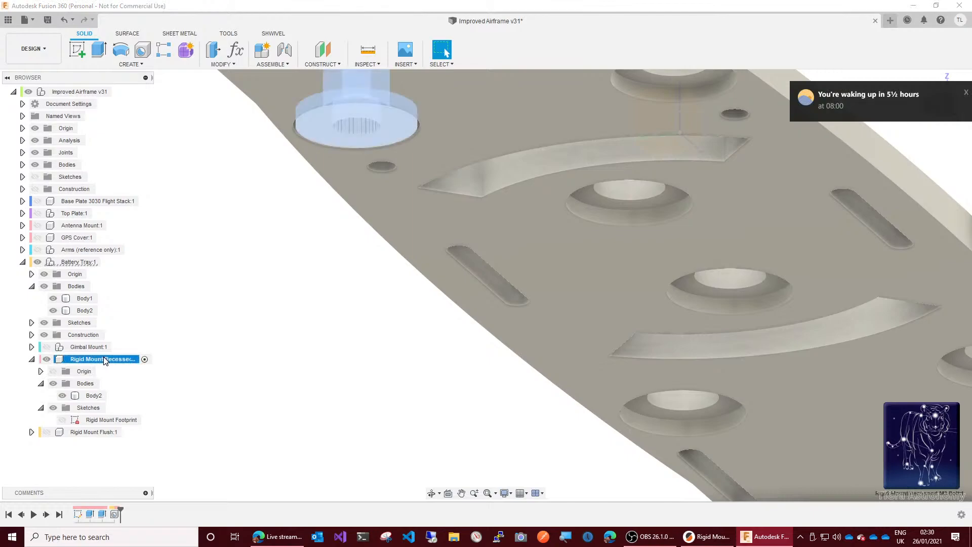
right_click(103, 359)
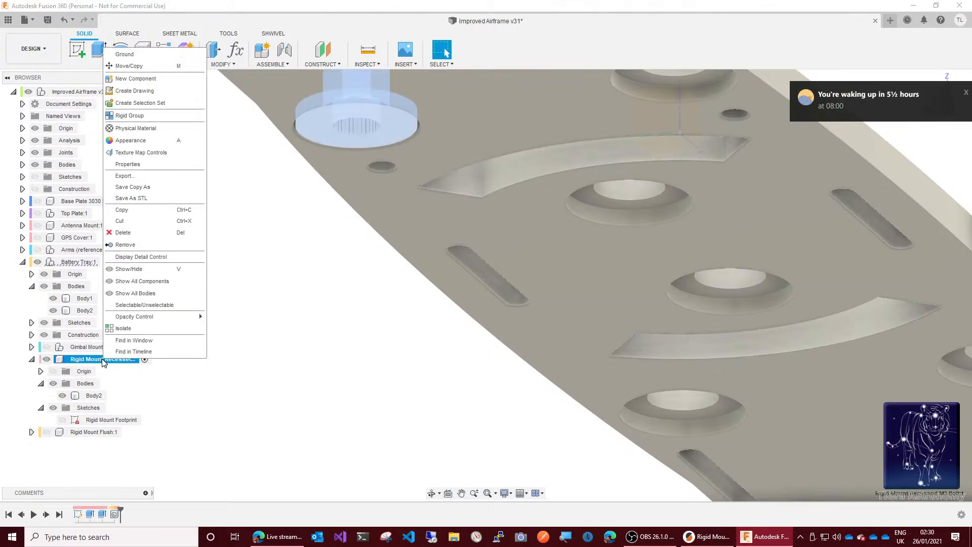
left_click(148, 199)
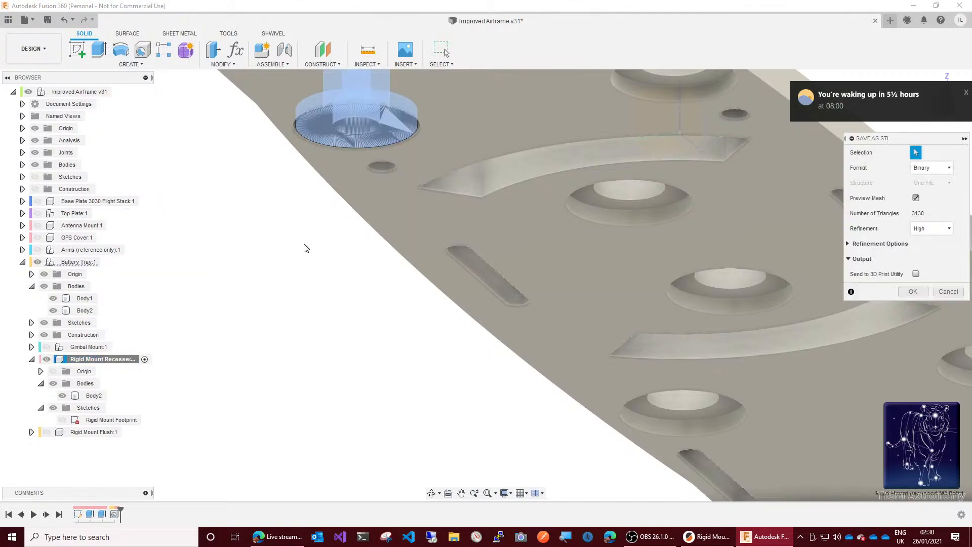
left_click(912, 292)
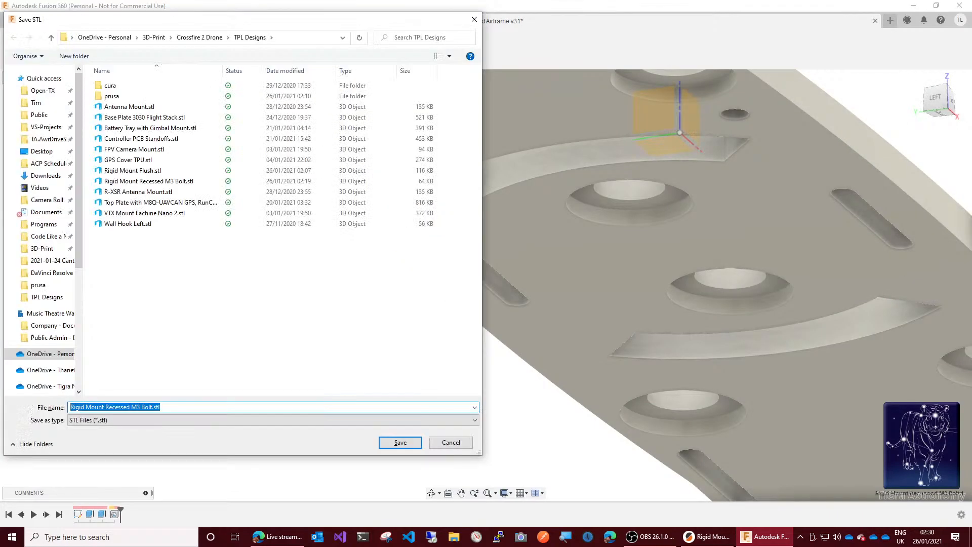
left_click(397, 443)
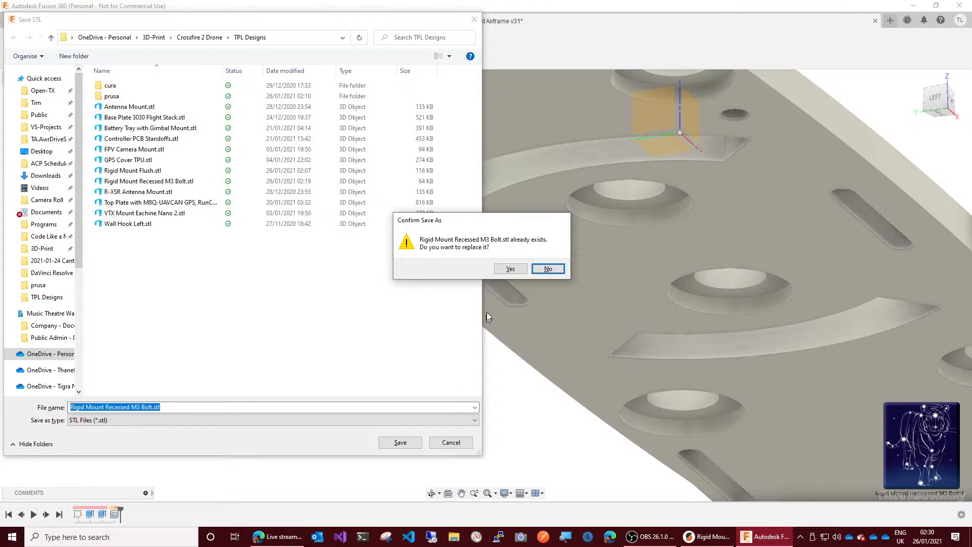
left_click(509, 269)
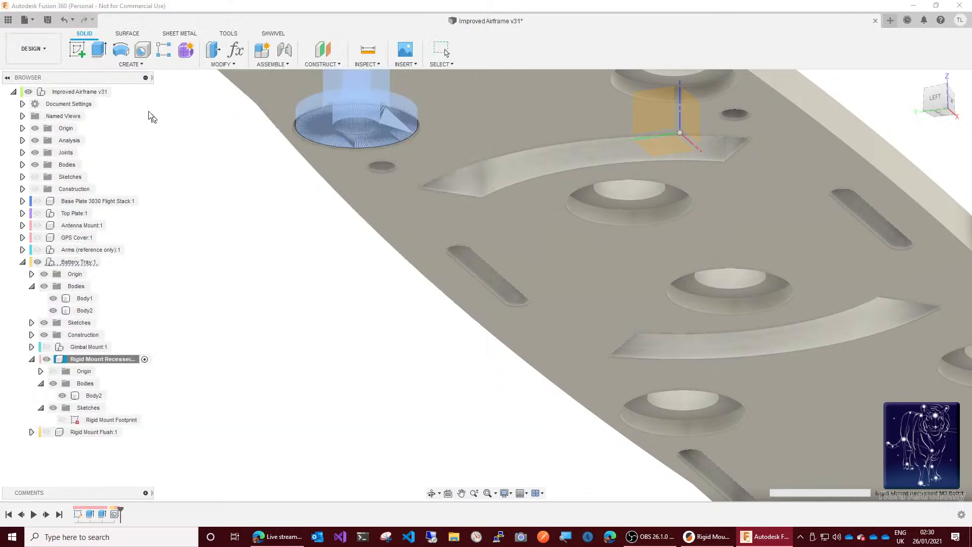
Step: Save the design as a new version with the version description "Repaired low"
left_click(53, 20)
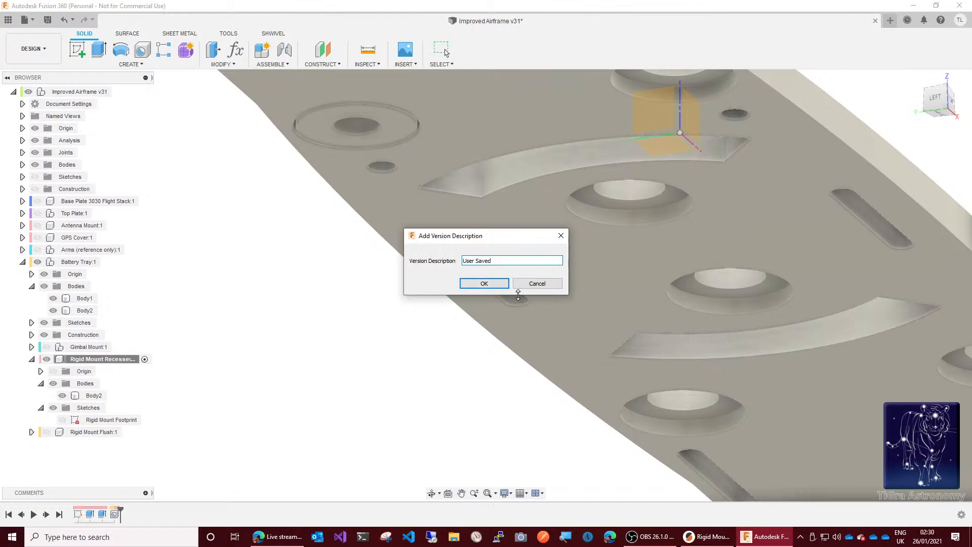
key("BackSpace")
key("BackSpace")
key("BackSpace")
key("BackSpace")
key("BackSpace")
key("BackSpace")
key("BackSpace")
key("BackSpace")
key("BackSpace")
type("Repaired low")
key("Return")
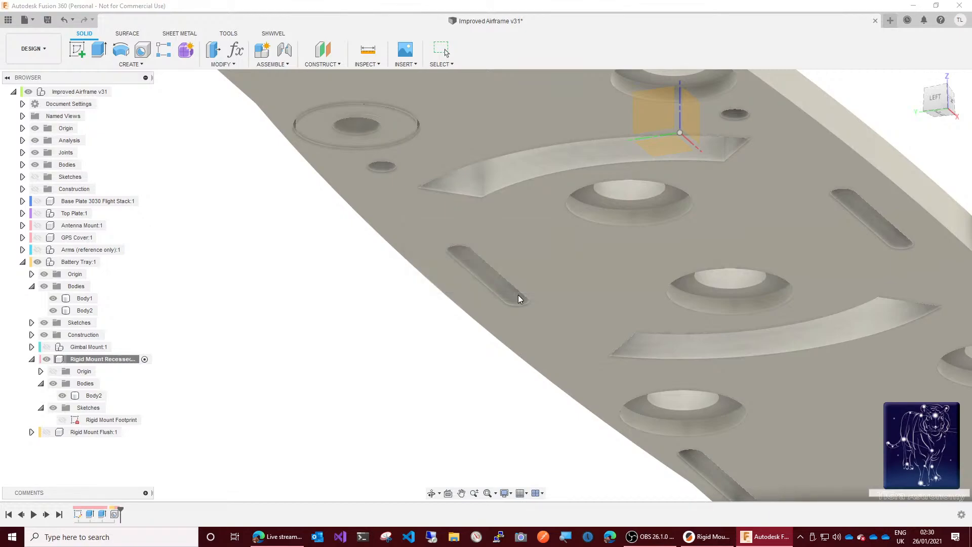
Step: Switch to PrusaSlicer and reload the Rigid Mount Recessed M3 Bolt object from disk
left_click(913, 9)
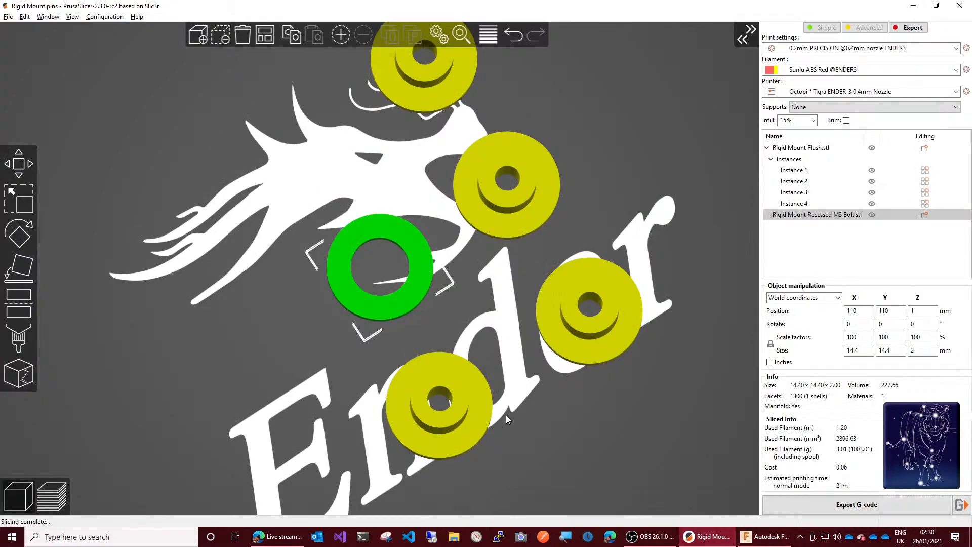
right_click(406, 294)
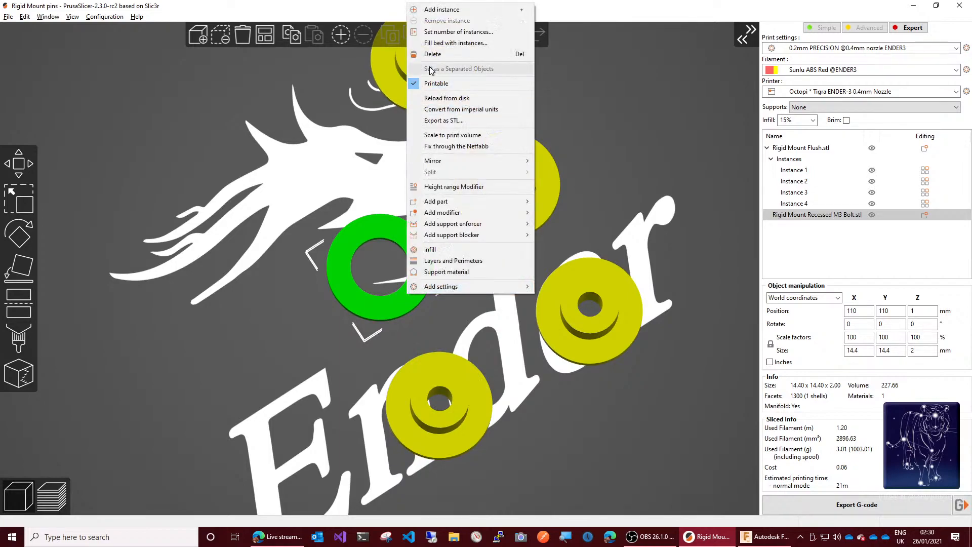
left_click(451, 98)
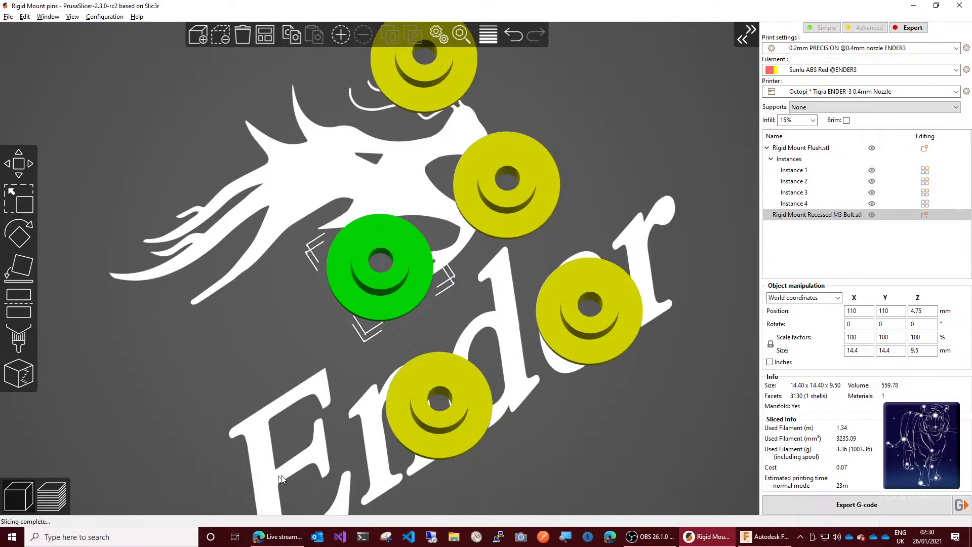
Step: Preview the sliced plate and examine the recessed mount's lower layers around the counterbore up close, down to 1.10 mm
left_click(46, 501)
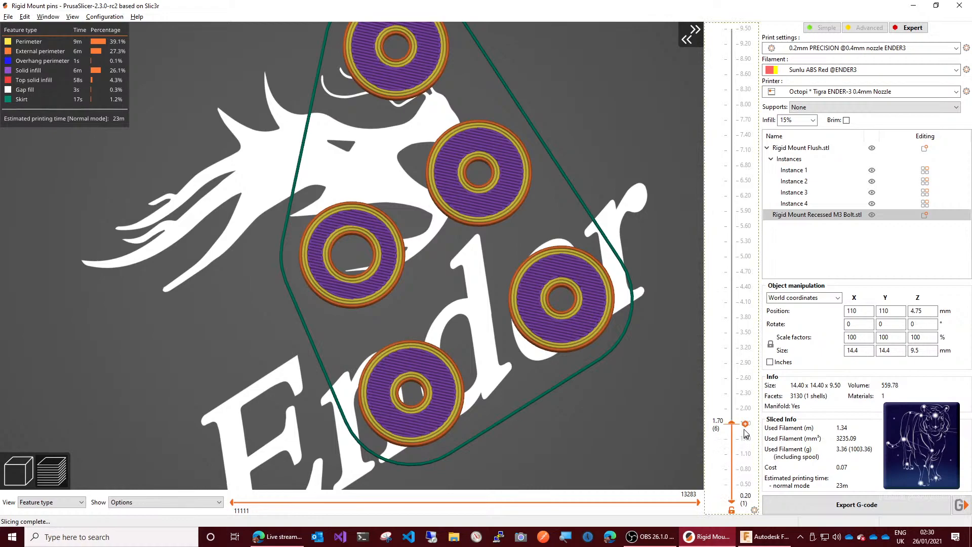
left_click_drag(733, 427, 708, 363)
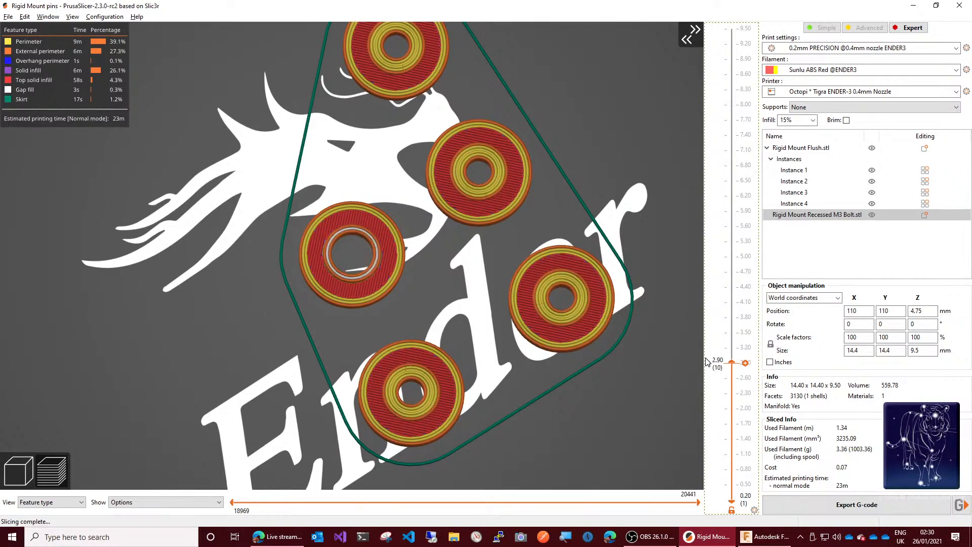
scroll(353, 265, "up", 10)
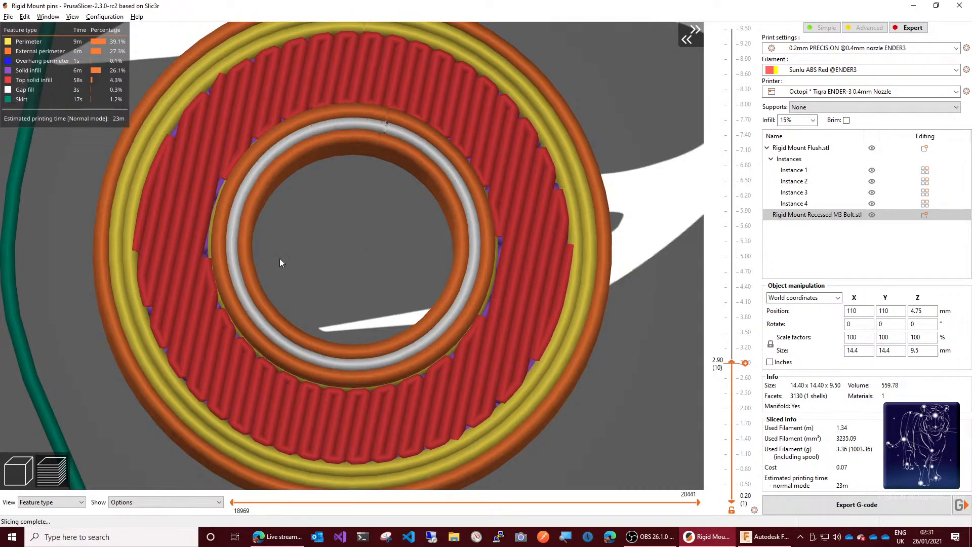
key("Down")
key("Down")
key("Down")
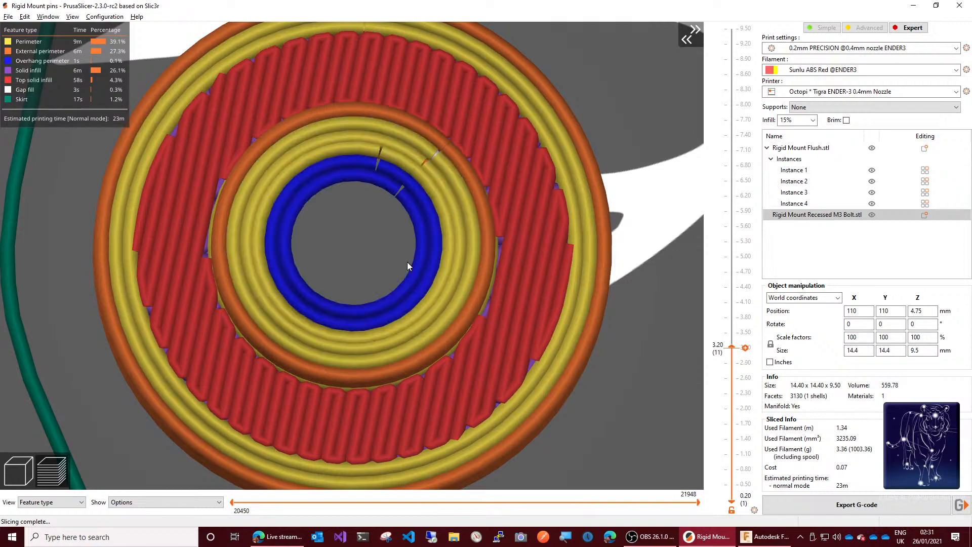
key("Down")
key("Down")
key("Down")
key("Down")
key("Down")
key("Down")
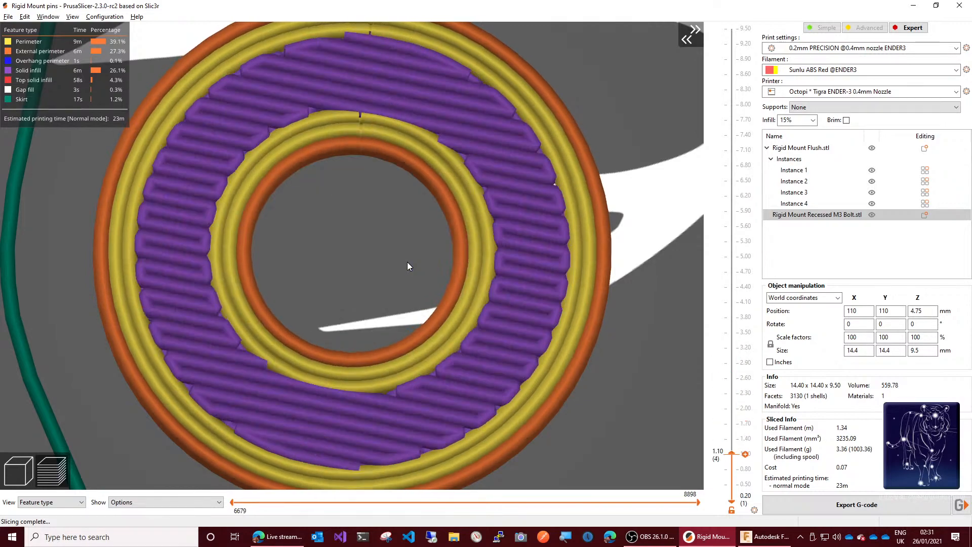
Step: Step through the recessed mount's layers from 1.10 mm up to 4.70 mm, examining where the counterbore narrows to the bolt hole
key("Up")
key("Up")
key("Up")
key("Up")
key("Up")
key("Up")
key("Up")
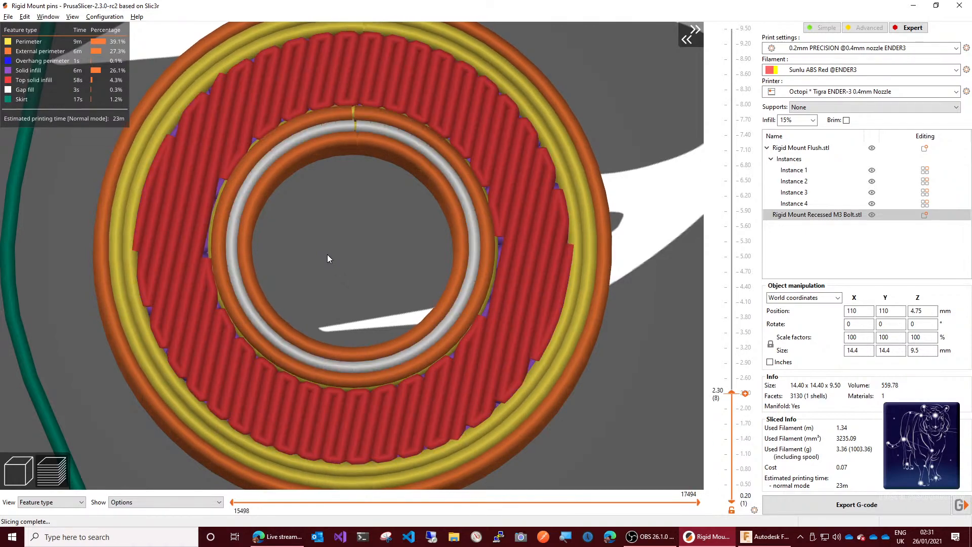
key("Up")
key("Up")
key("Up")
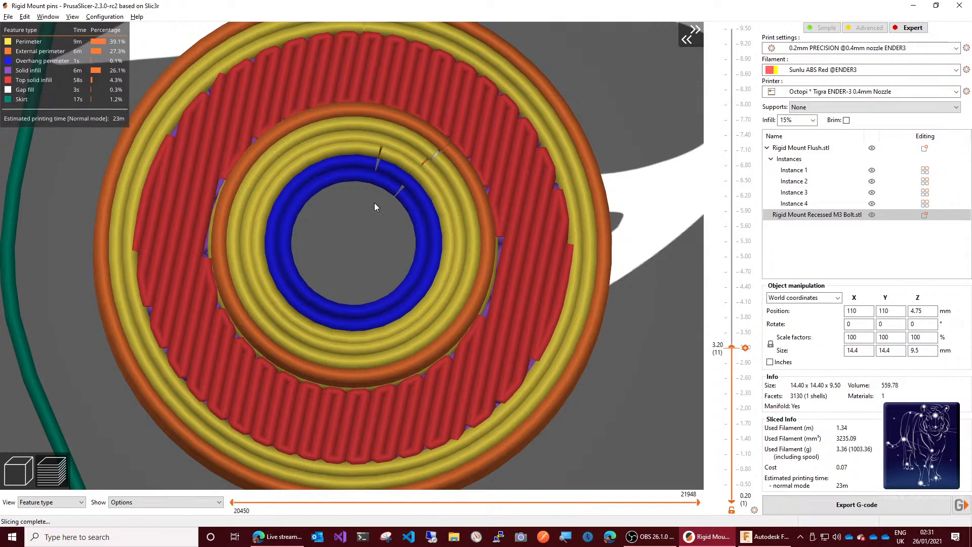
key("Up")
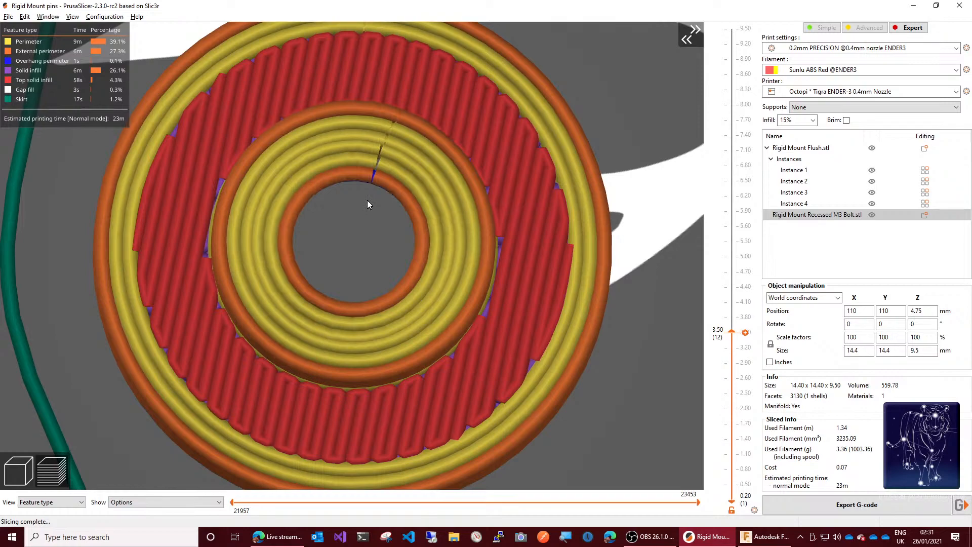
key("Up")
key("Up")
key("Up")
key("Up")
key("Up")
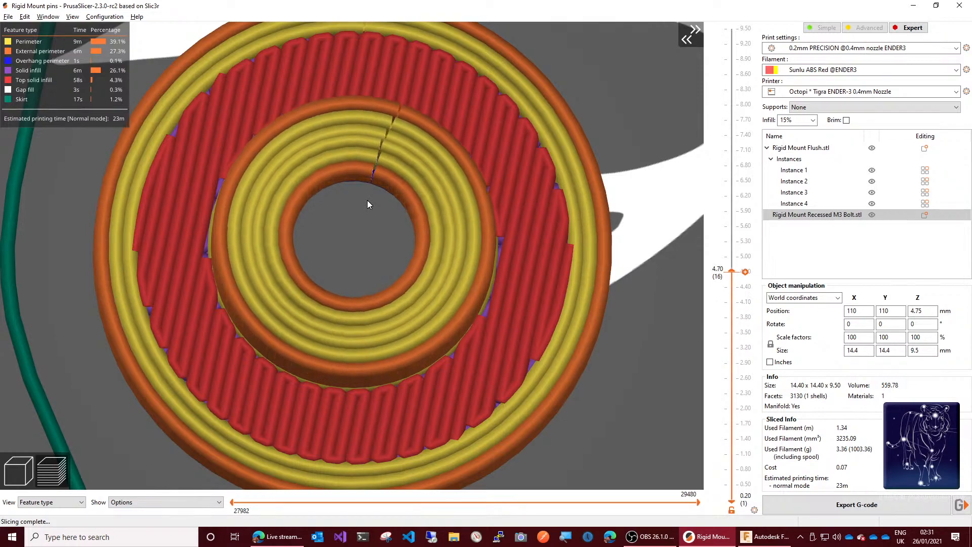
Step: Compare the layers at 2.90 mm and 3.20 mm to examine the unsupported overhang perimeters above the counterbore
key("Down")
key("Down")
key("Down")
key("Down")
key("Down")
key("Down")
key("Down")
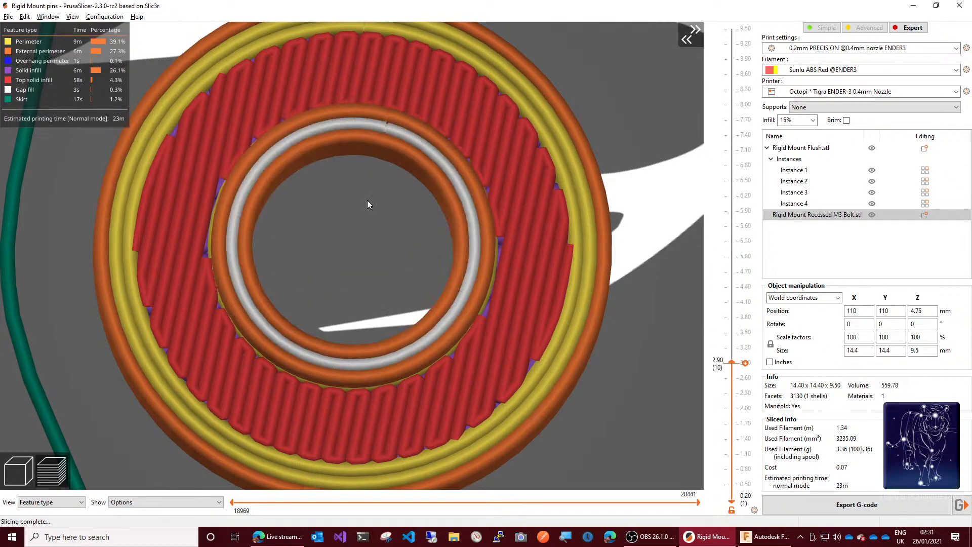
key("Down")
key("Down")
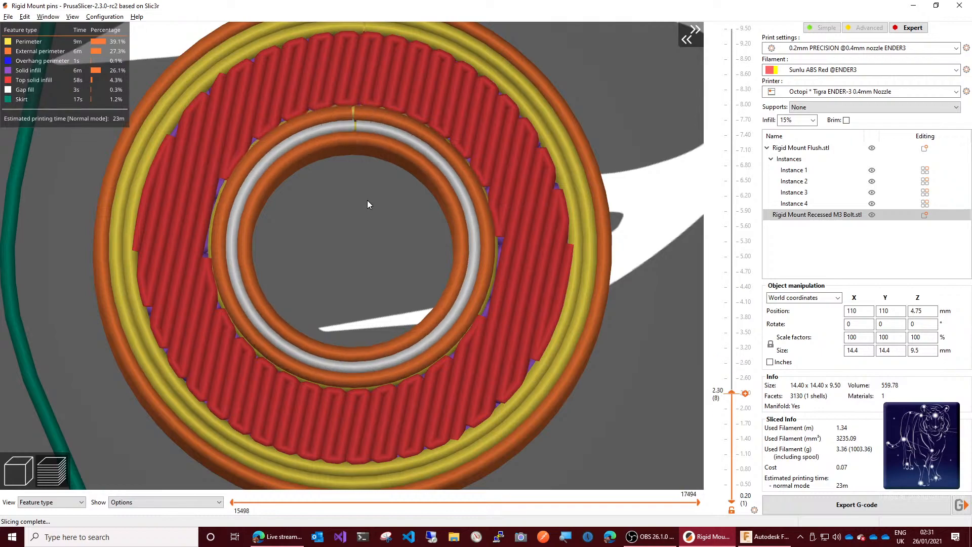
key("Up")
key("Up")
key("Up")
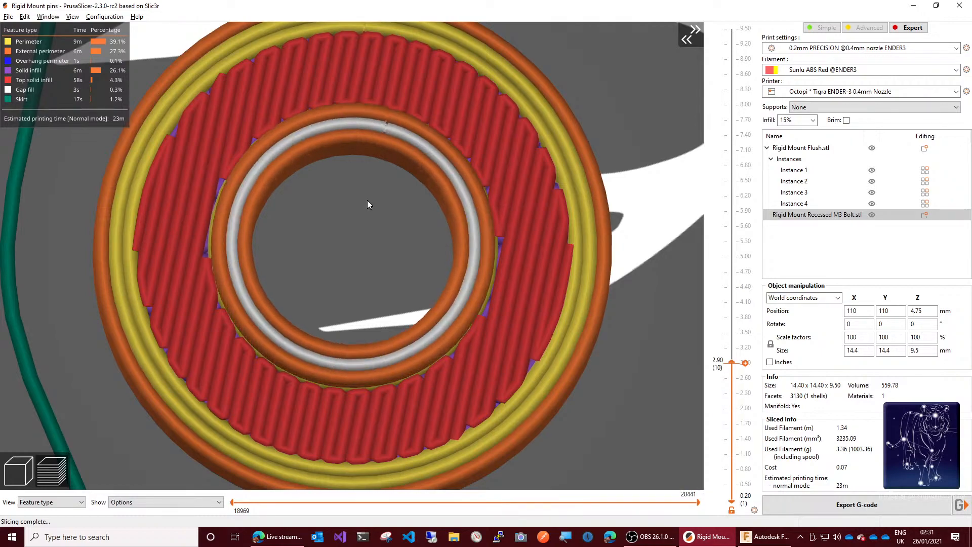
key("Down")
key("Up")
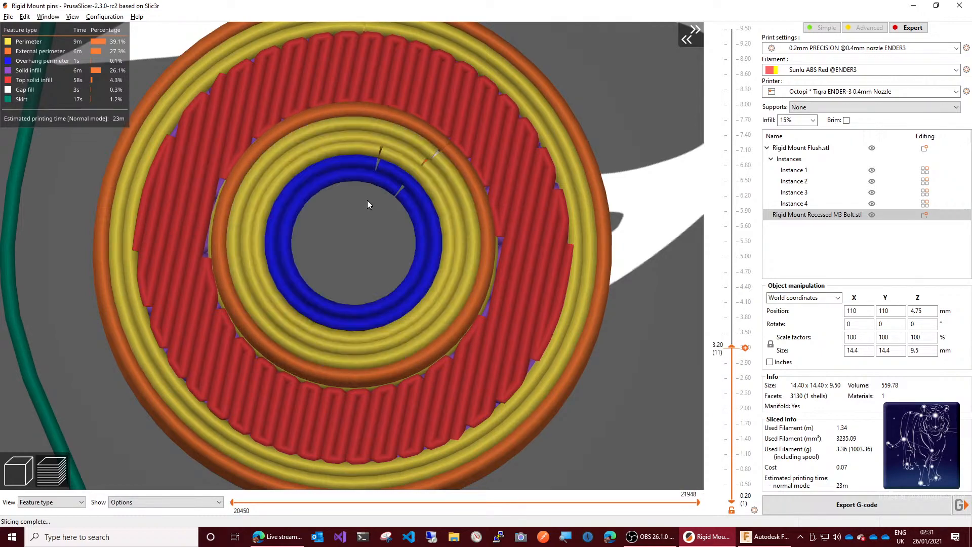
key("Down")
key("Up")
key("Down")
key("Up")
key("Down")
key("Up")
key("Up")
key("Up")
key("Up")
key("Up")
key("Up")
key("Up")
key("Up")
key("Up")
key("Up")
key("Up")
key("Up")
key("Up")
key("Up")
key("Up")
key("Up")
key("Up")
key("Up")
key("Up")
key("Up")
key("Up")
key("Up")
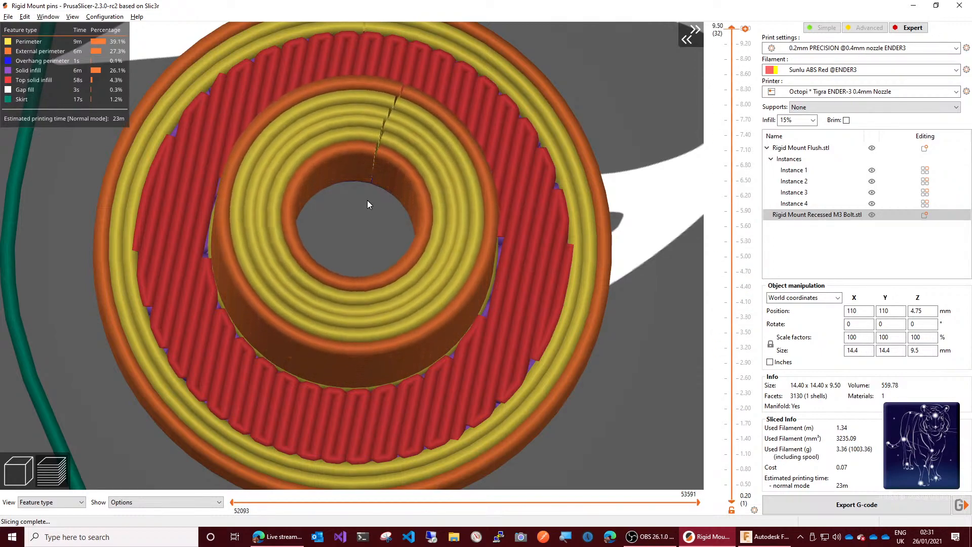
Step: Run the layer preview to the full 9.50 mm height, back down to 1.10 mm and up again to 4.40 mm
key("Down")
key("Down")
key("Down")
key("Down")
key("Down")
key("Down")
key("Down")
key("Down")
key("Down")
key("Down")
key("Down")
key("Down")
key("Down")
key("Down")
key("Down")
key("Down")
key("Down")
key("Down")
key("Down")
key("Down")
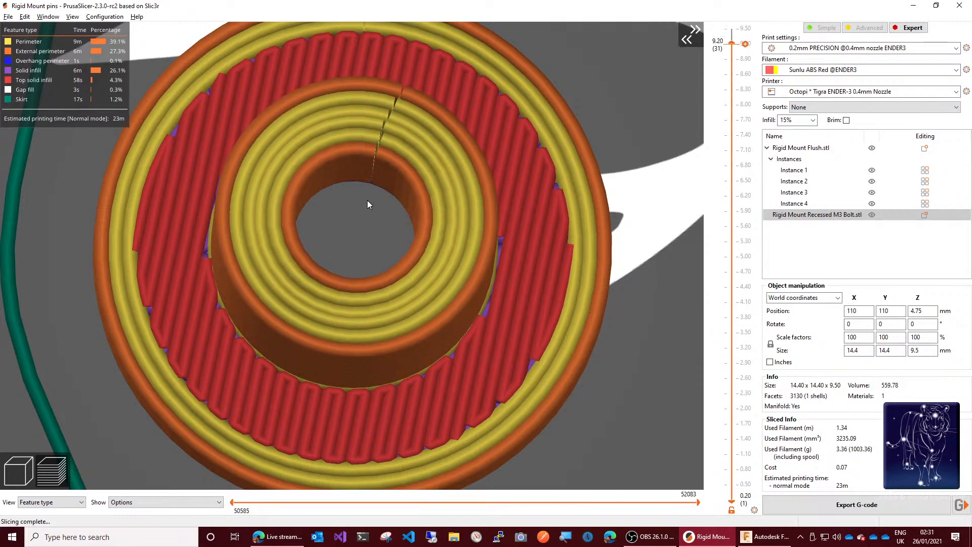
key("Up")
key("Up")
key("Up")
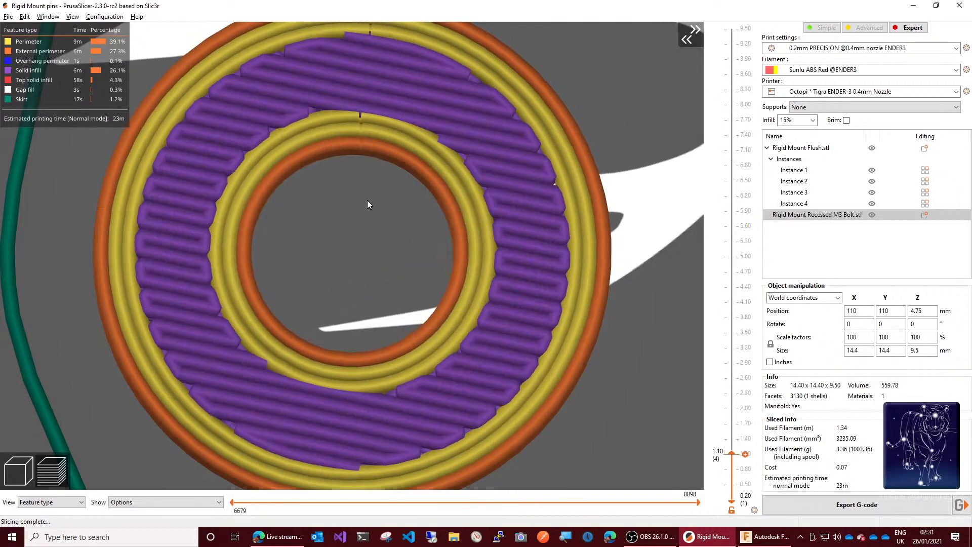
key("Up")
key("Up")
key("Up")
key("Up")
key("Up")
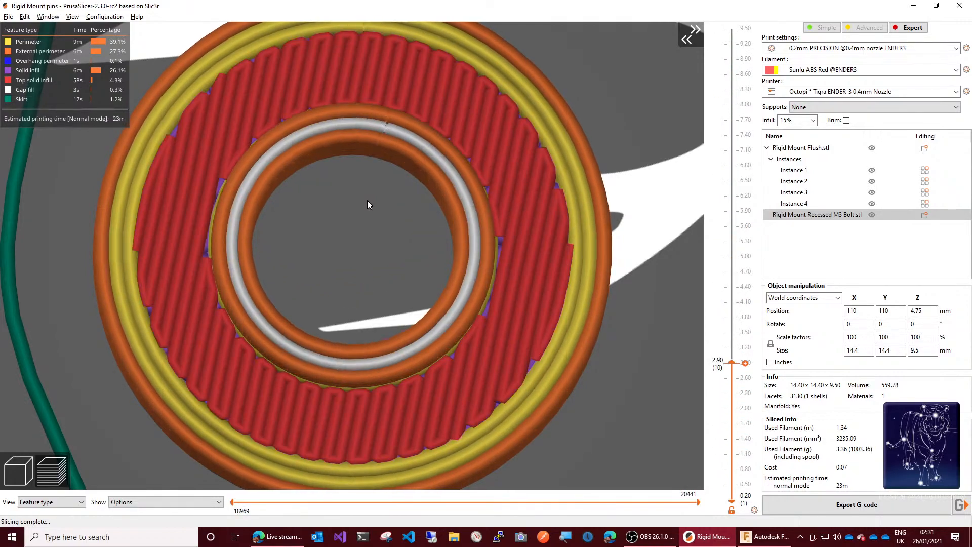
key("Down")
key("Down")
key("Down")
key("Down")
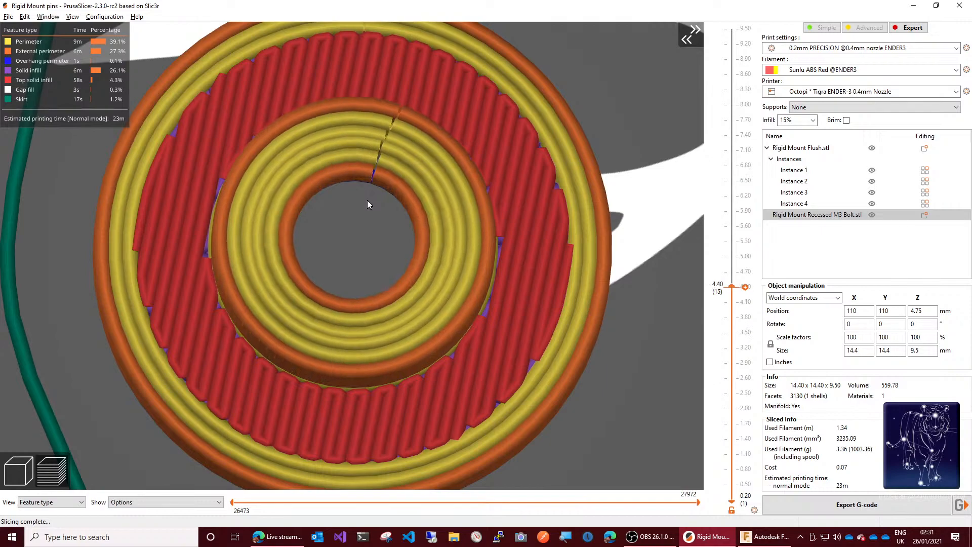
Step: Recheck the overhang layer at 3.20 mm and its neighbours, and view the complete 9.50 mm recessed mount from the side
key("Up")
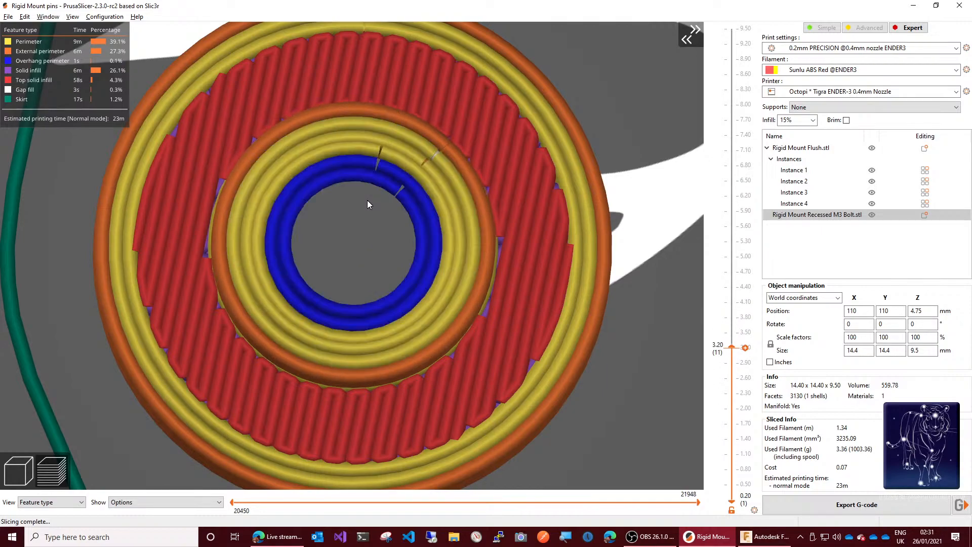
key("Up")
key("Down")
key("Up")
key("Up")
key("Down")
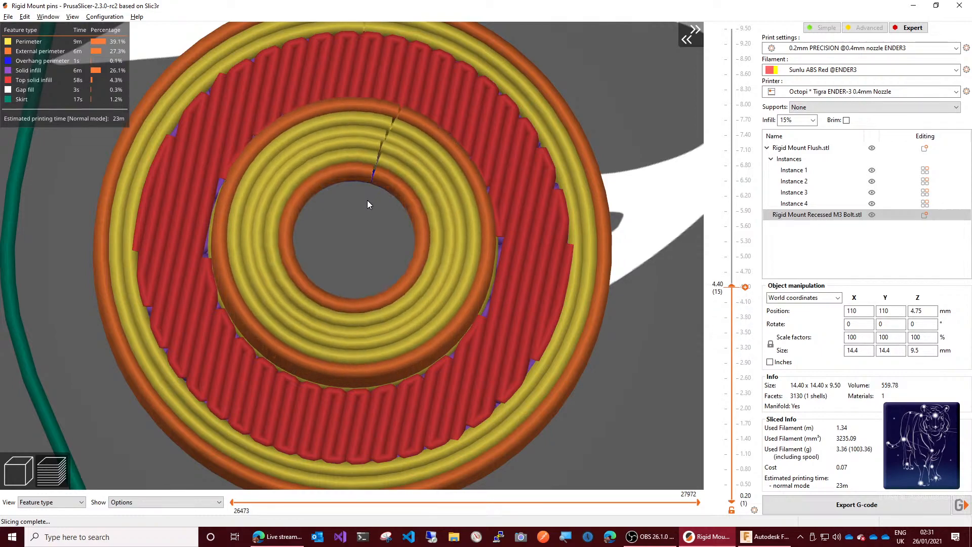
key("Down")
key("Down")
key("Down")
key("Up")
key("Up")
key("Up")
key("Up")
key("Up")
key("Down")
key("Up")
key("Up")
key("Up")
key("Up")
key("Up")
key("Up")
key("Up")
key("Up")
key("Up")
key("Up")
key("Up")
key("Up")
key("Up")
key("Up")
key("Up")
key("Up")
key("Up")
key("Up")
key("Up")
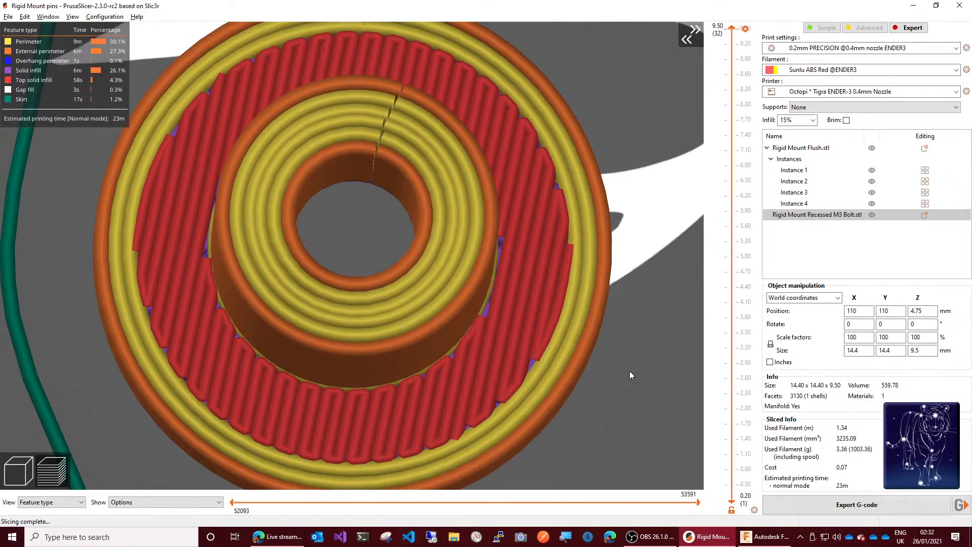
left_click_drag(638, 338, 638, 318)
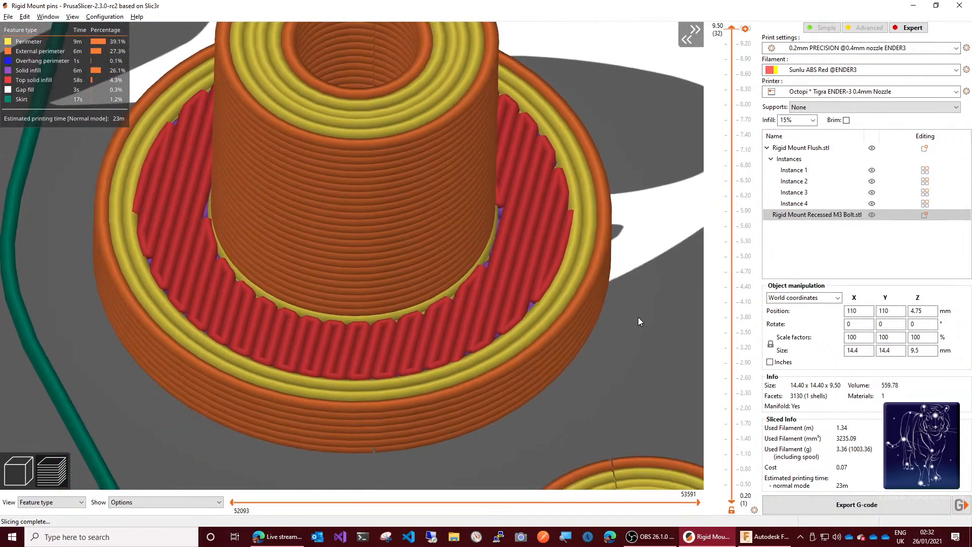
Step: Step the layer preview down from 9.50 mm to 2.60 mm, examining the recessed mount's bolt hole, overhang perimeters and counterbore
key("Down")
key("Down")
key("Down")
key("Down")
key("Down")
key("Down")
key("Down")
key("Down")
key("Down")
key("Down")
key("Down")
key("Down")
key("Down")
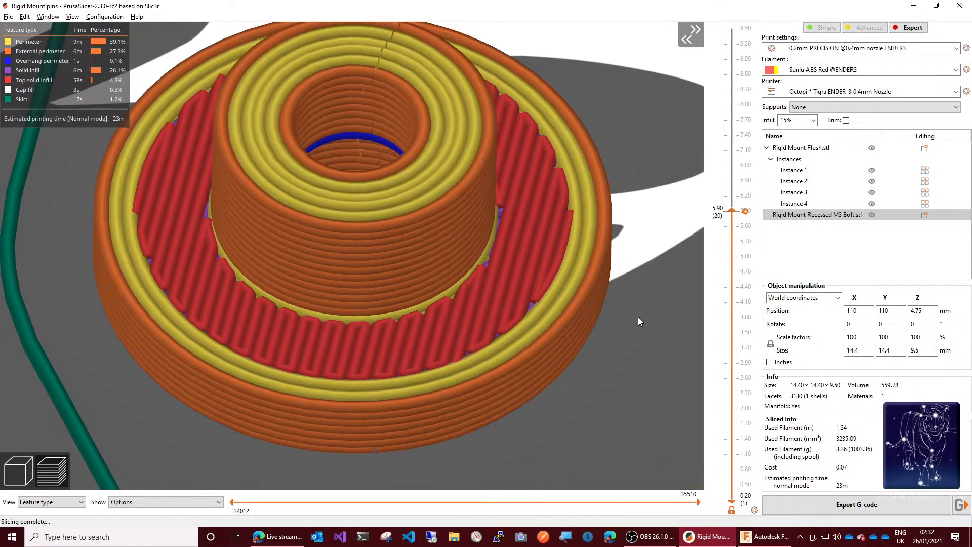
key("Down")
key("Down")
key("Down")
key("Down")
key("Down")
key("Down")
key("Down")
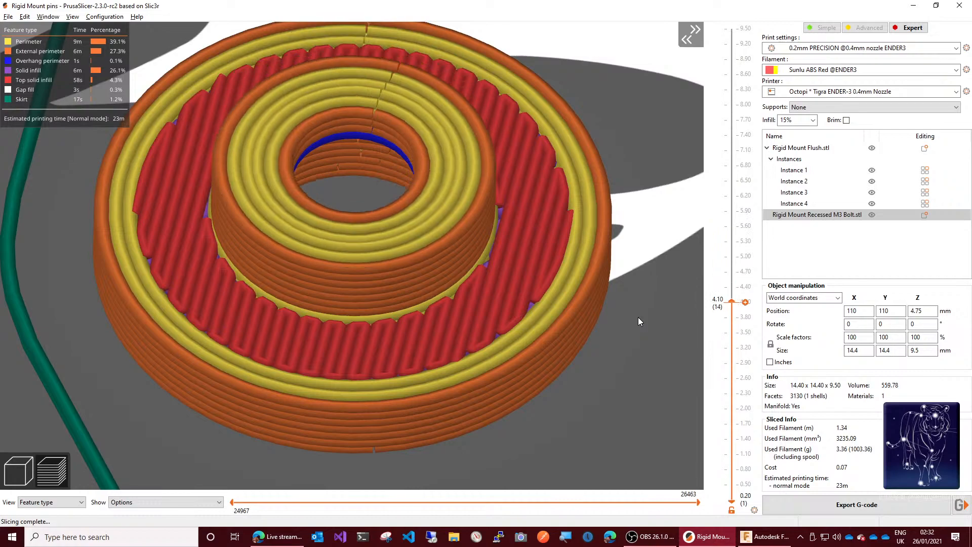
key("Down")
key("Down")
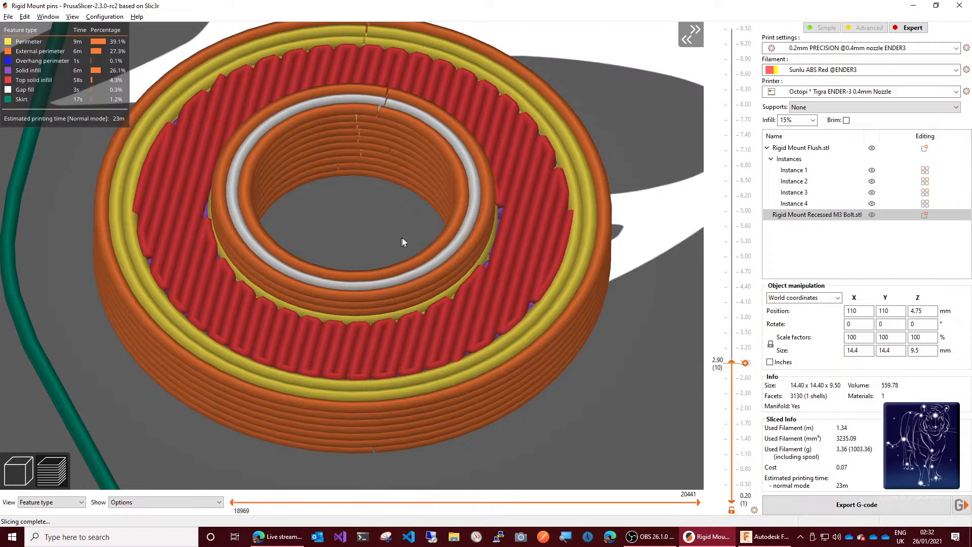
key("Down")
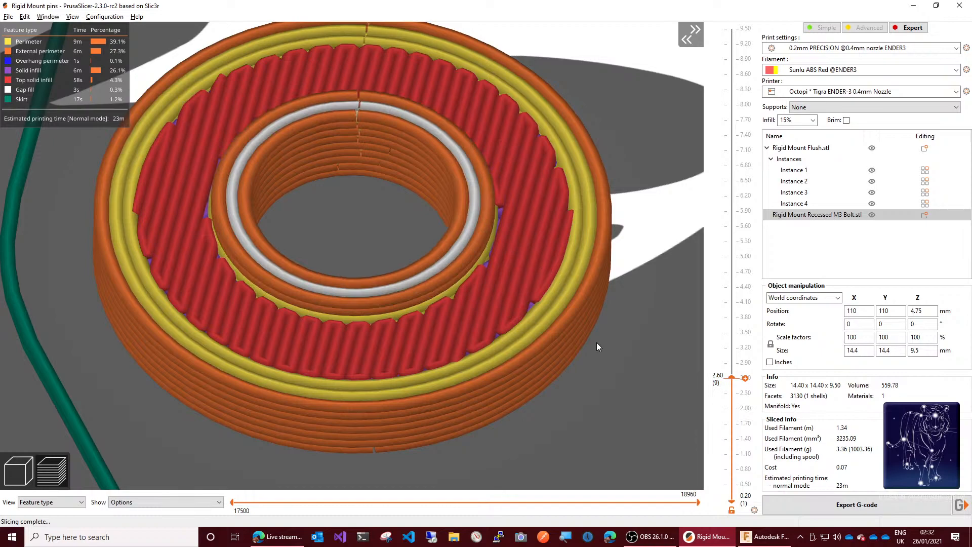
Step: Return to the 3D editor view and set the number of copies of Rigid Mount Recessed M3 Bolt.stl to 4
scroll(641, 391, "down", 8)
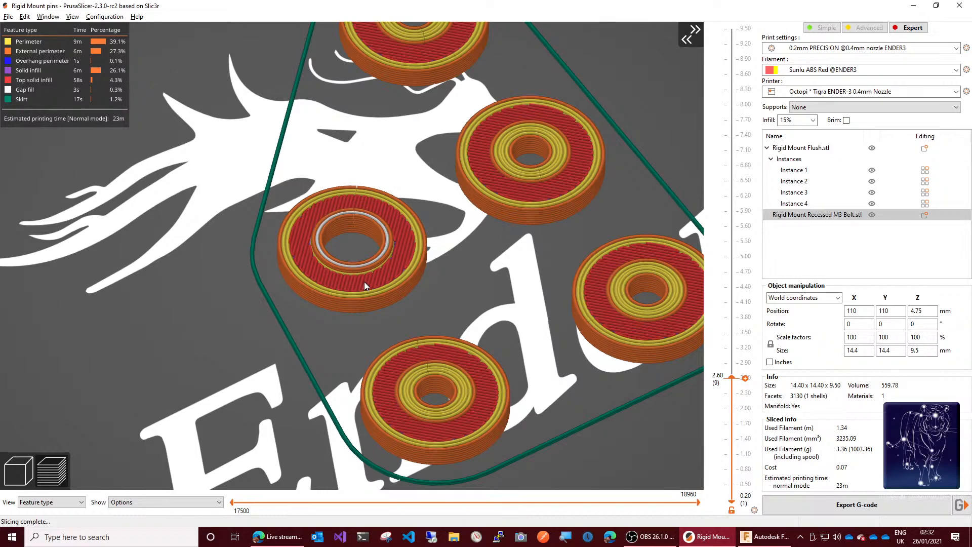
left_click(18, 471)
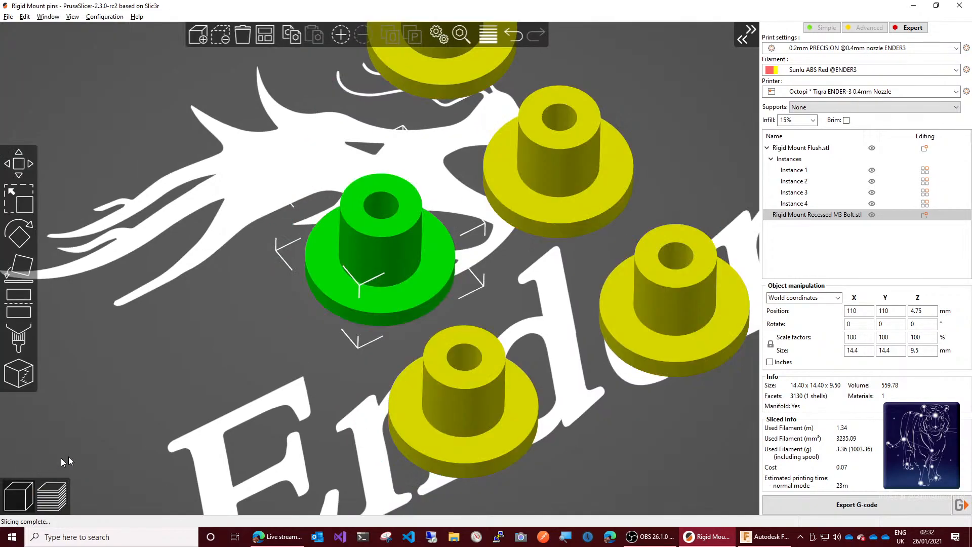
right_click(369, 307)
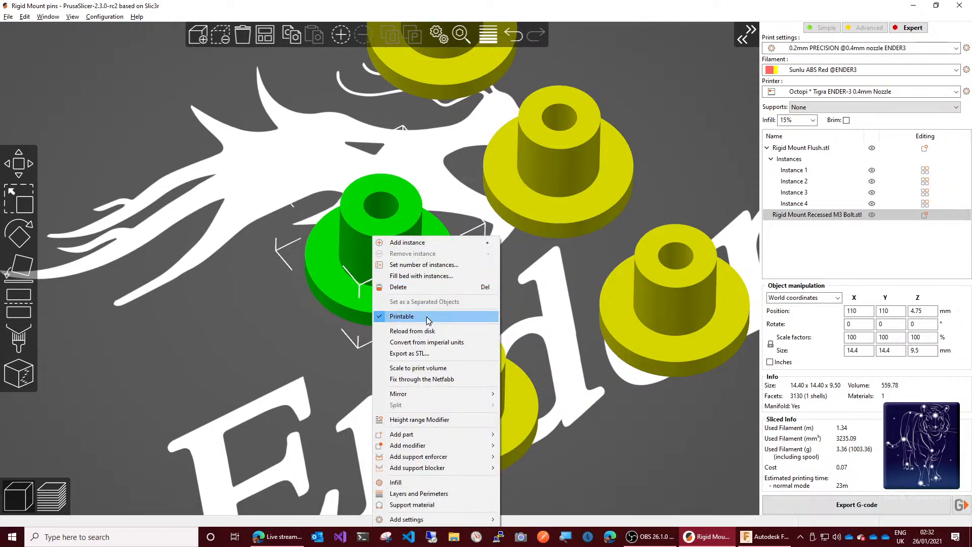
left_click(428, 264)
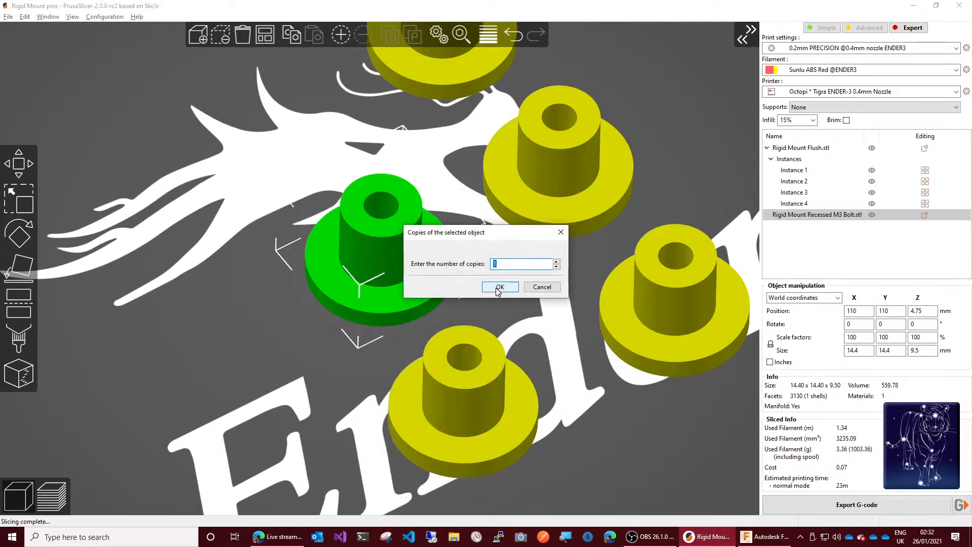
type("4")
left_click(500, 288)
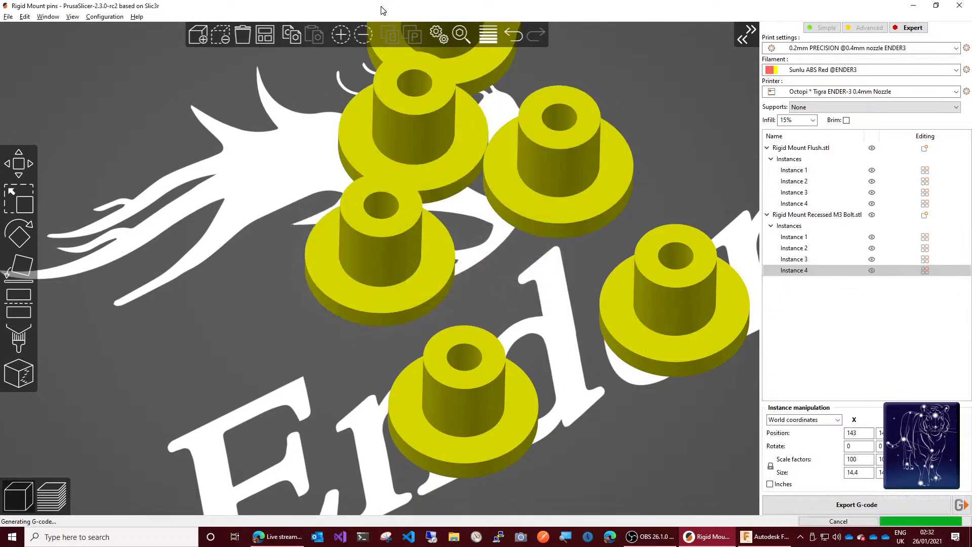
Step: Auto-arrange all the flush and recessed mounts on the print bed and save the existing Rigid Mount pins project
left_click(261, 33)
scroll(510, 308, "down", 3)
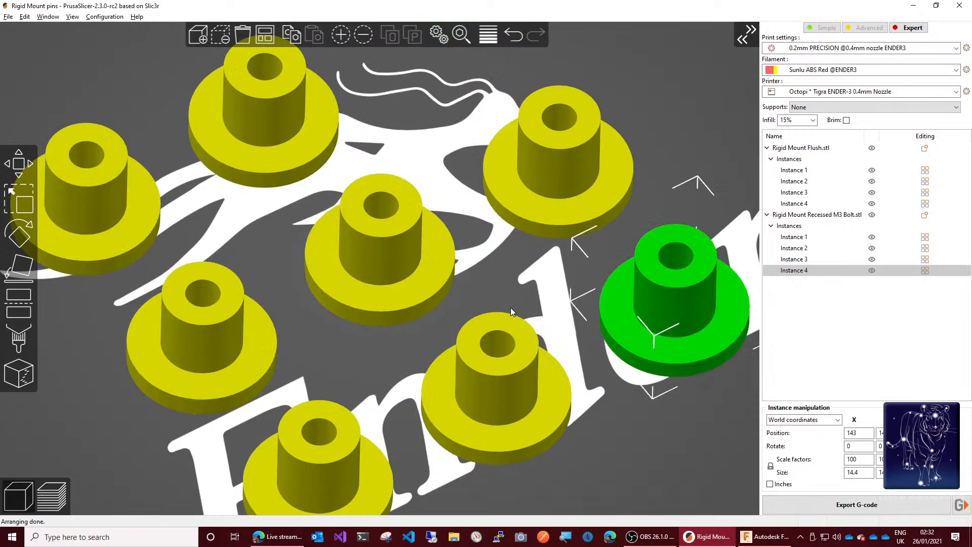
scroll(516, 310, "down", 3)
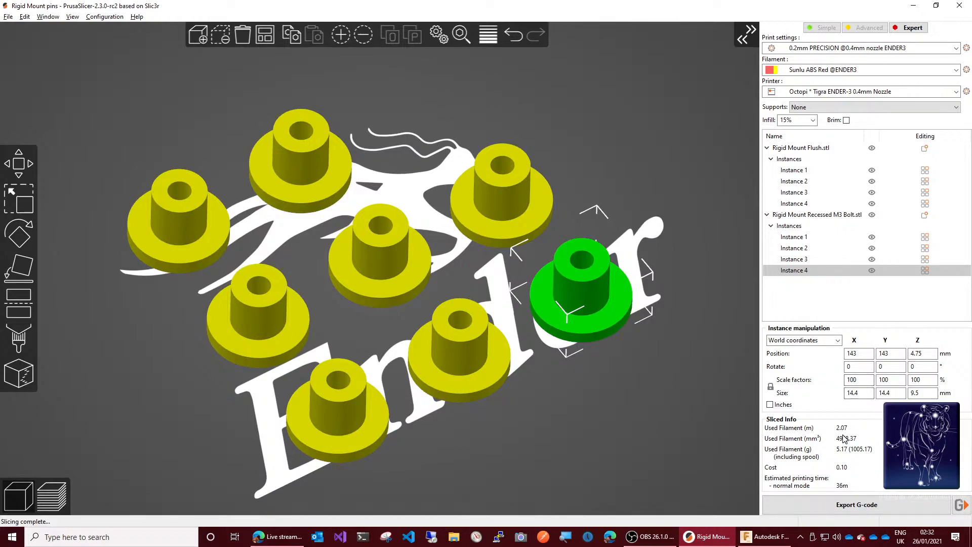
left_click(8, 18)
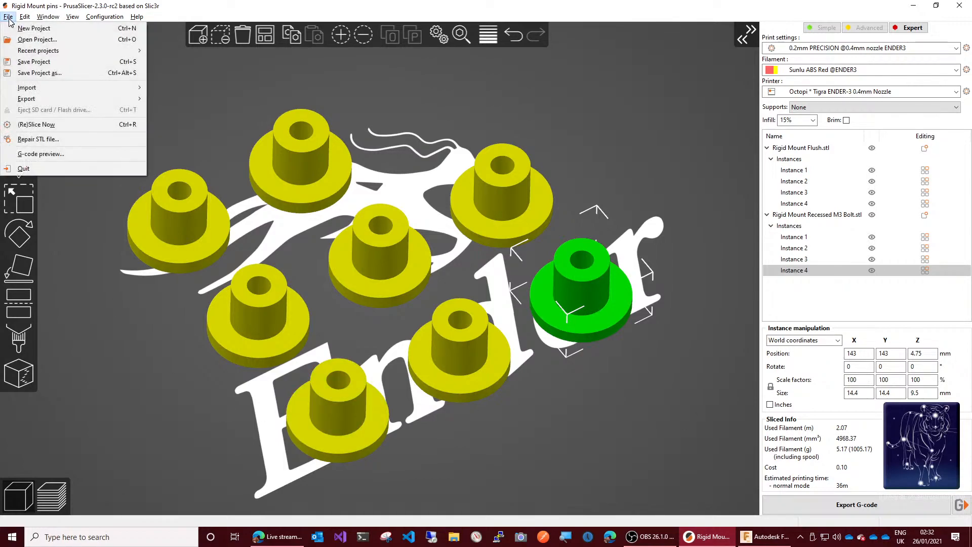
left_click(40, 63)
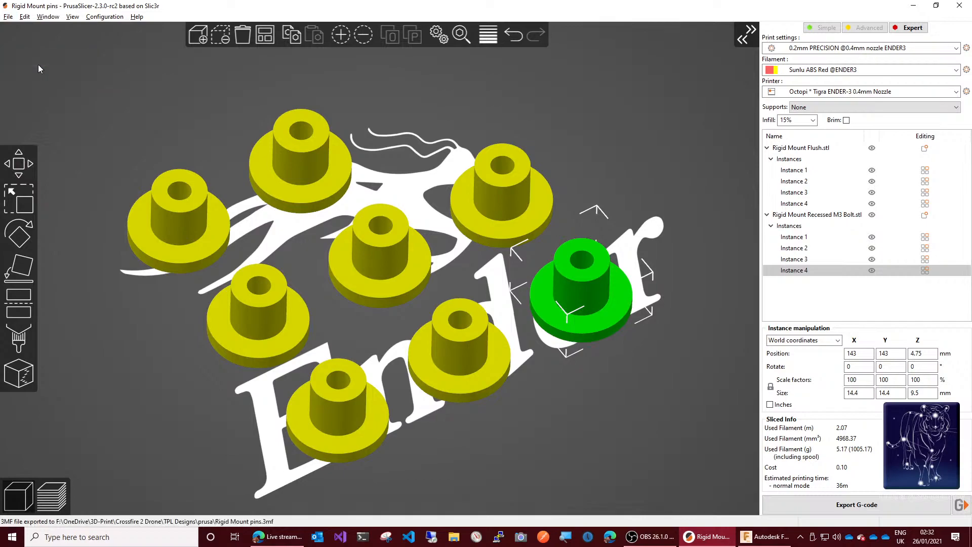